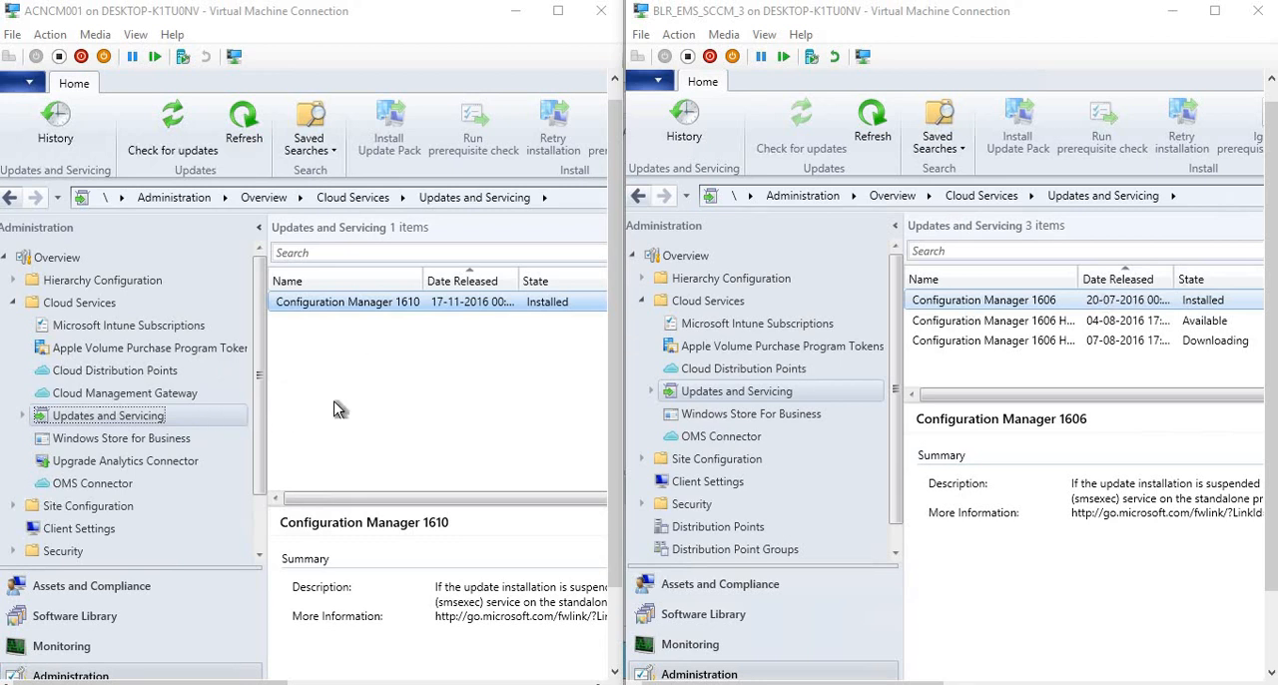
Show the Updates and Servicing Features list in both the 1610 and 1606 consoles, widening the 1606 list's Name column.
click(23, 416)
click(80, 440)
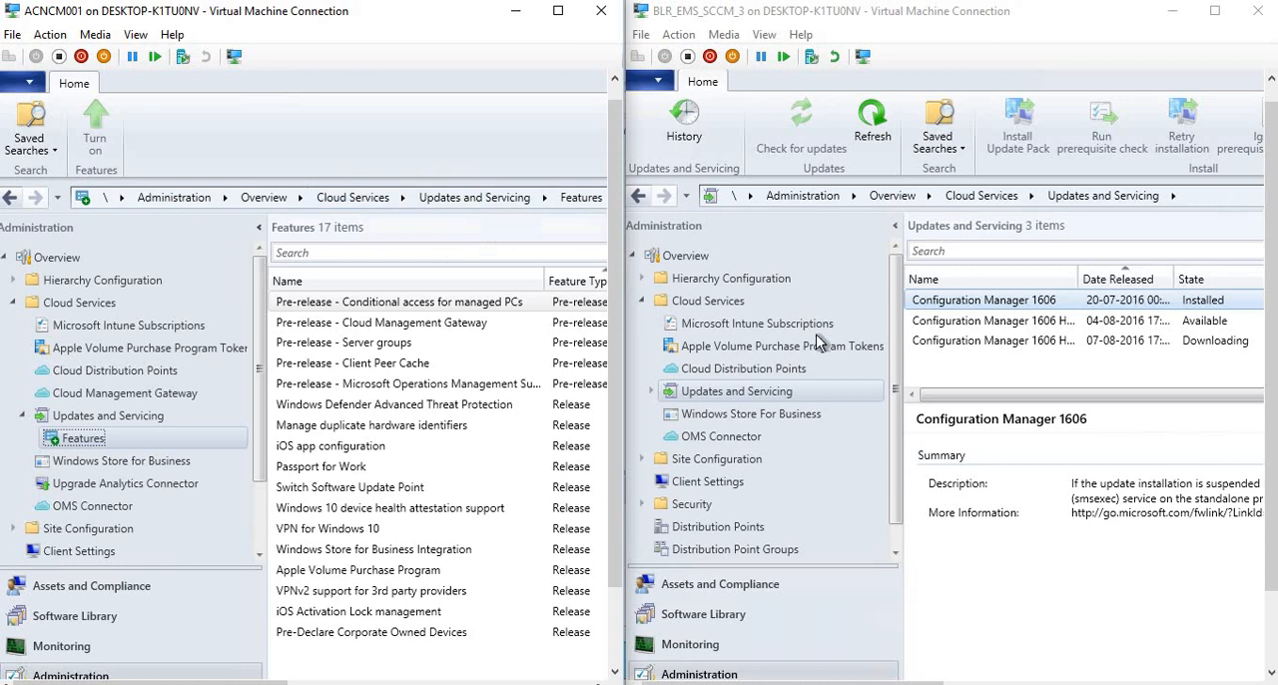
click(650, 390)
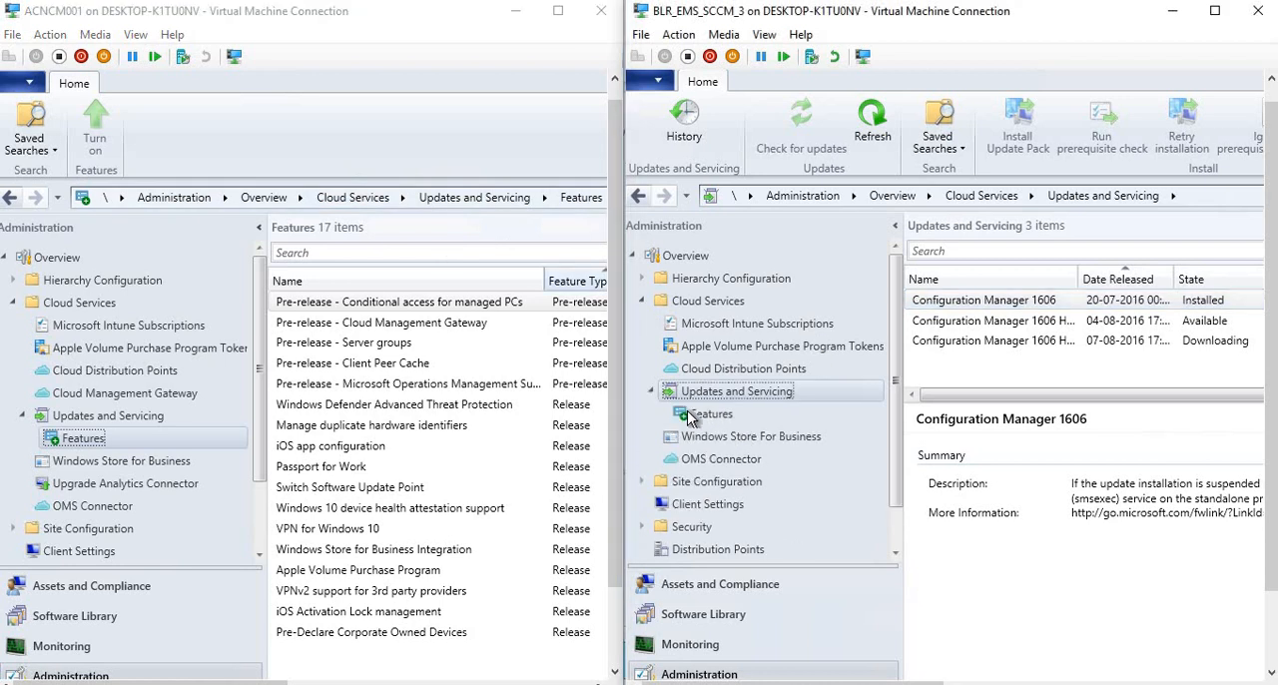
click(699, 415)
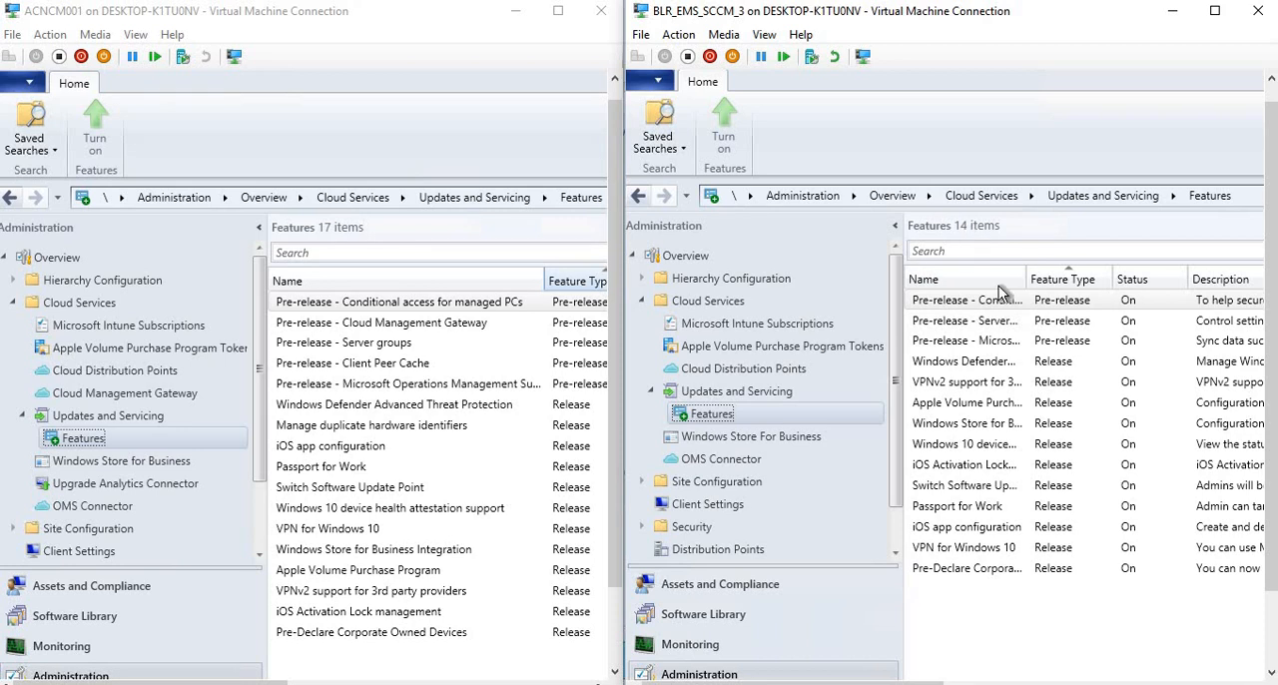
drag(1026, 277, 1154, 272)
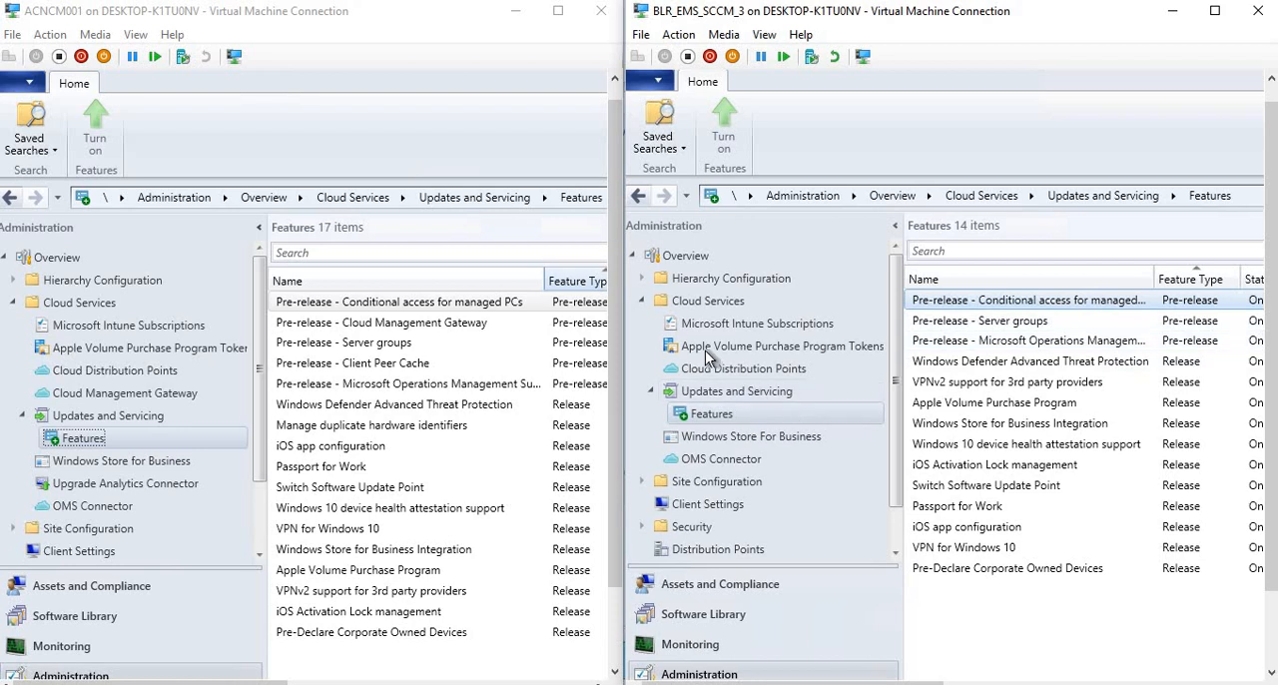
Compare the features in both consoles, covering Cloud Management Gateway, Server groups, Microsoft Operations Management Suite, Client Peer Cache and Windows Defender Advanced Threat Protection.
click(313, 331)
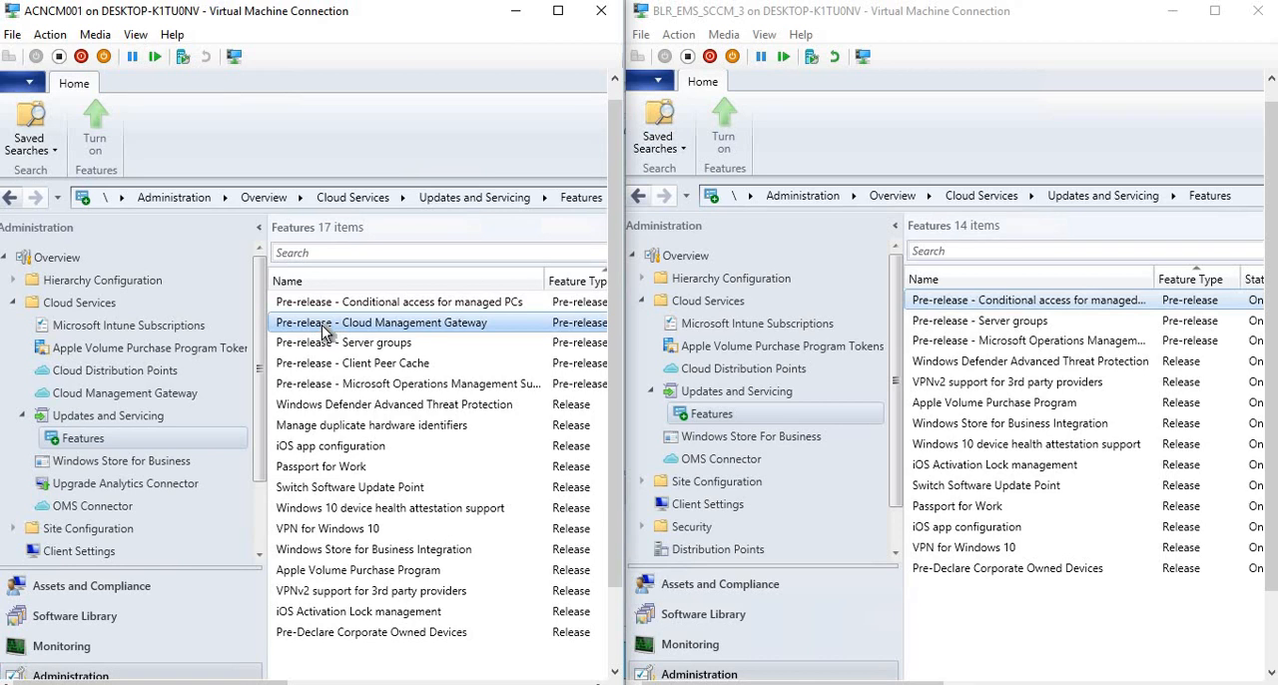
click(973, 322)
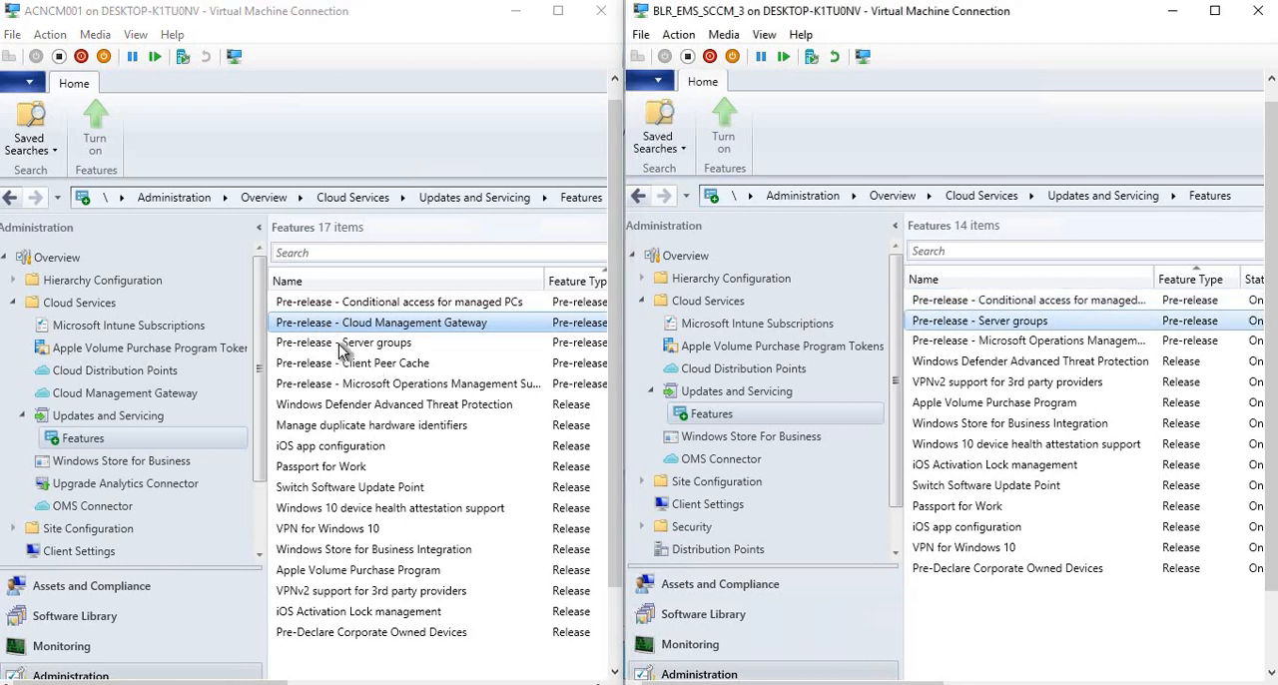
click(343, 345)
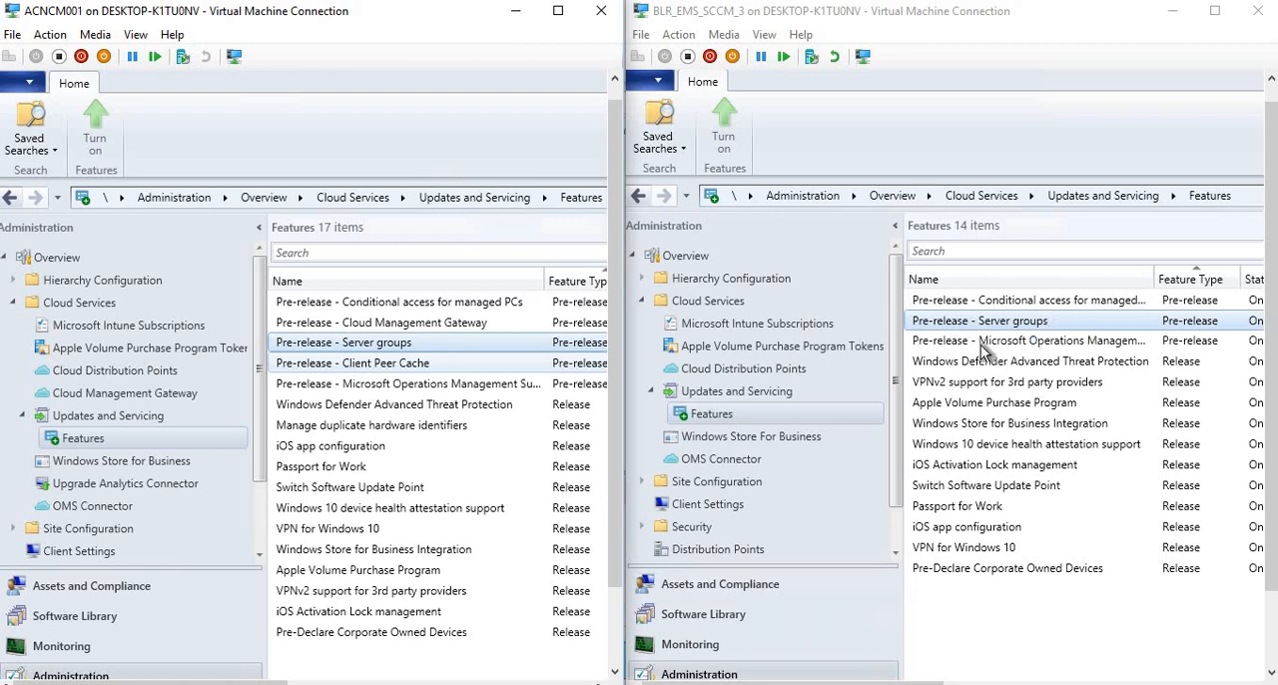
click(362, 389)
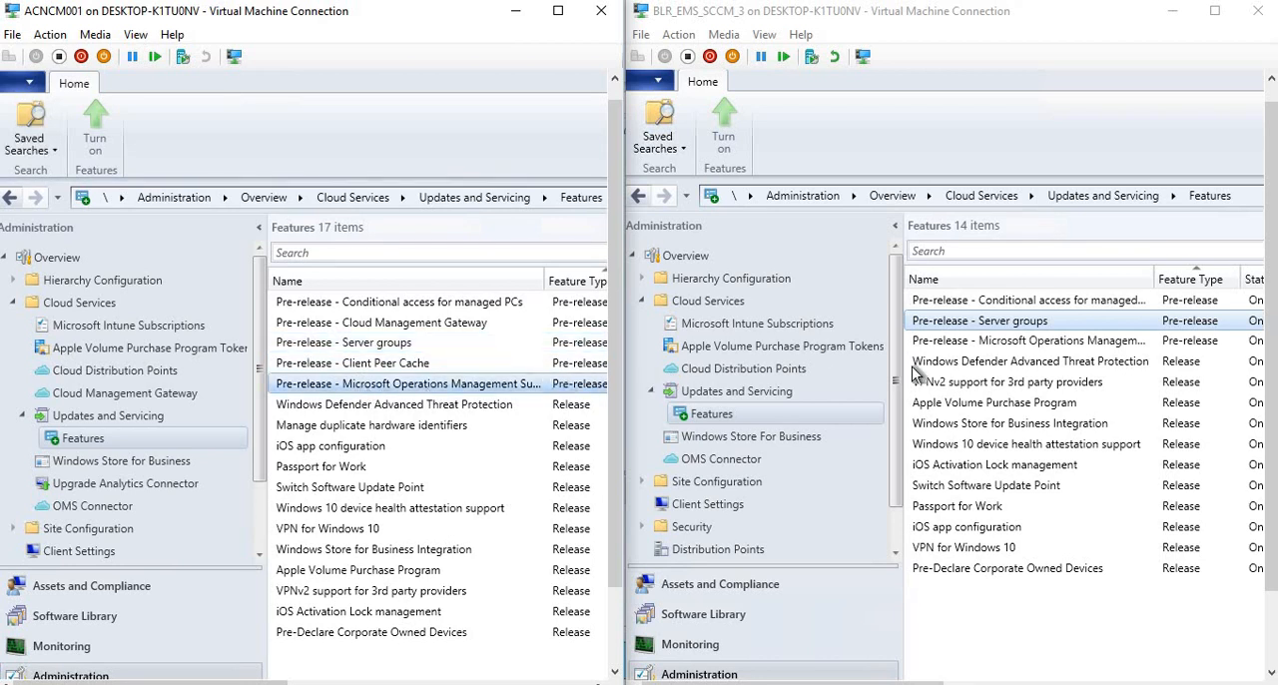
click(948, 343)
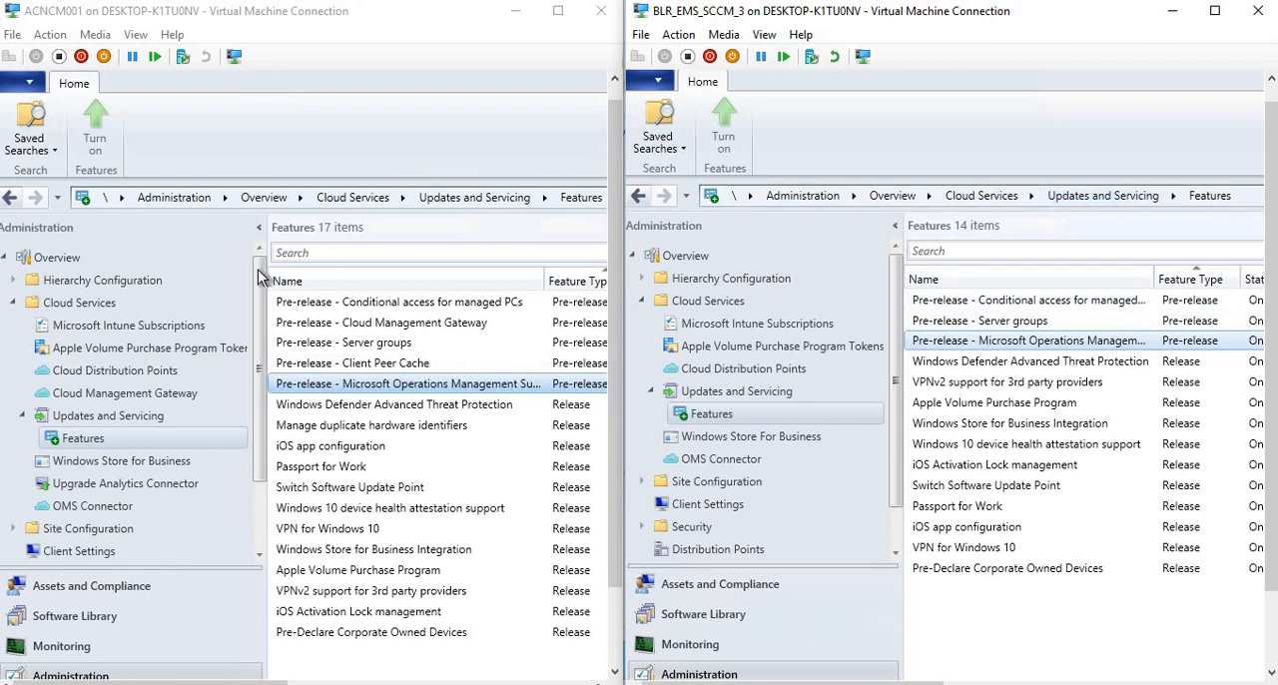
click(411, 365)
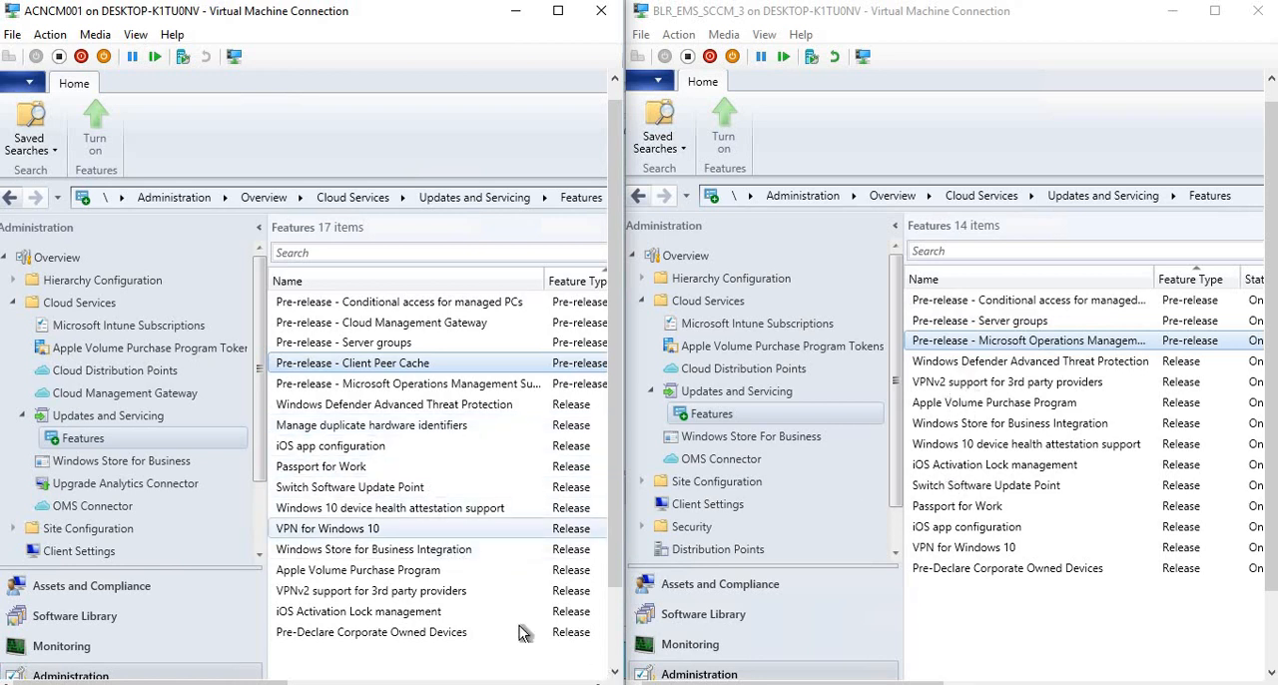
click(394, 405)
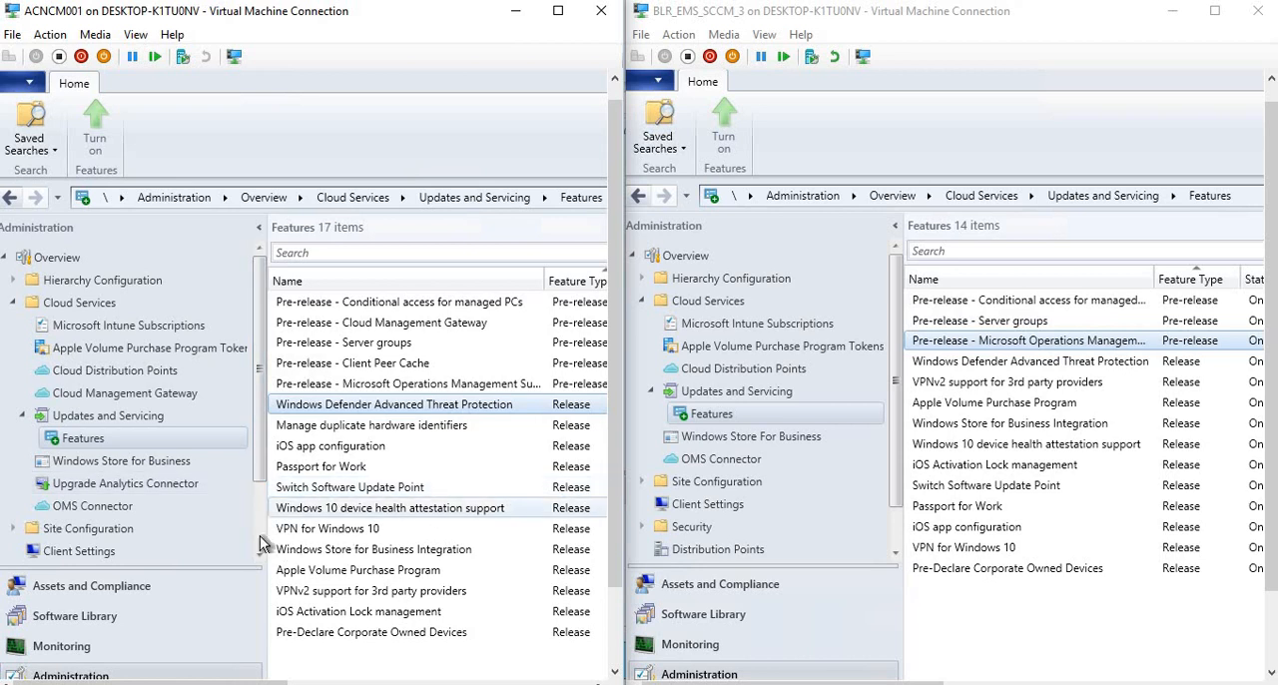
Expand Hierarchy Configuration in both consoles and show their Boundaries lists.
click(14, 284)
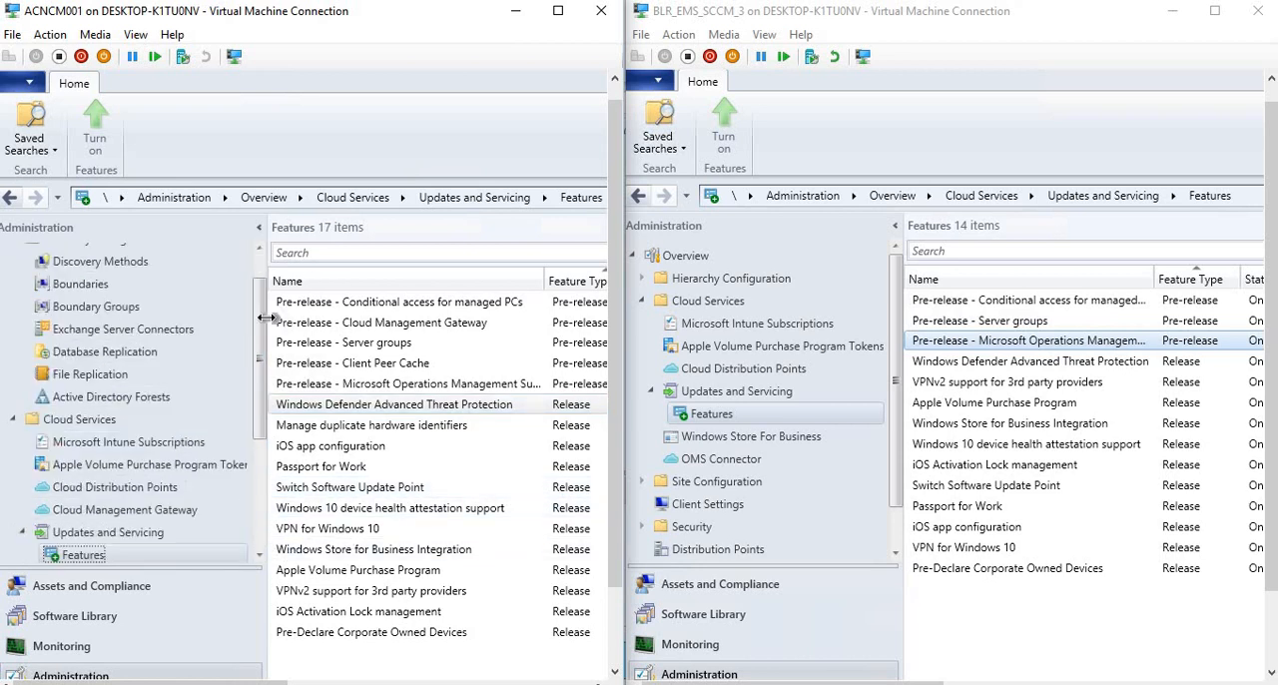
scroll(262, 283, up, 1)
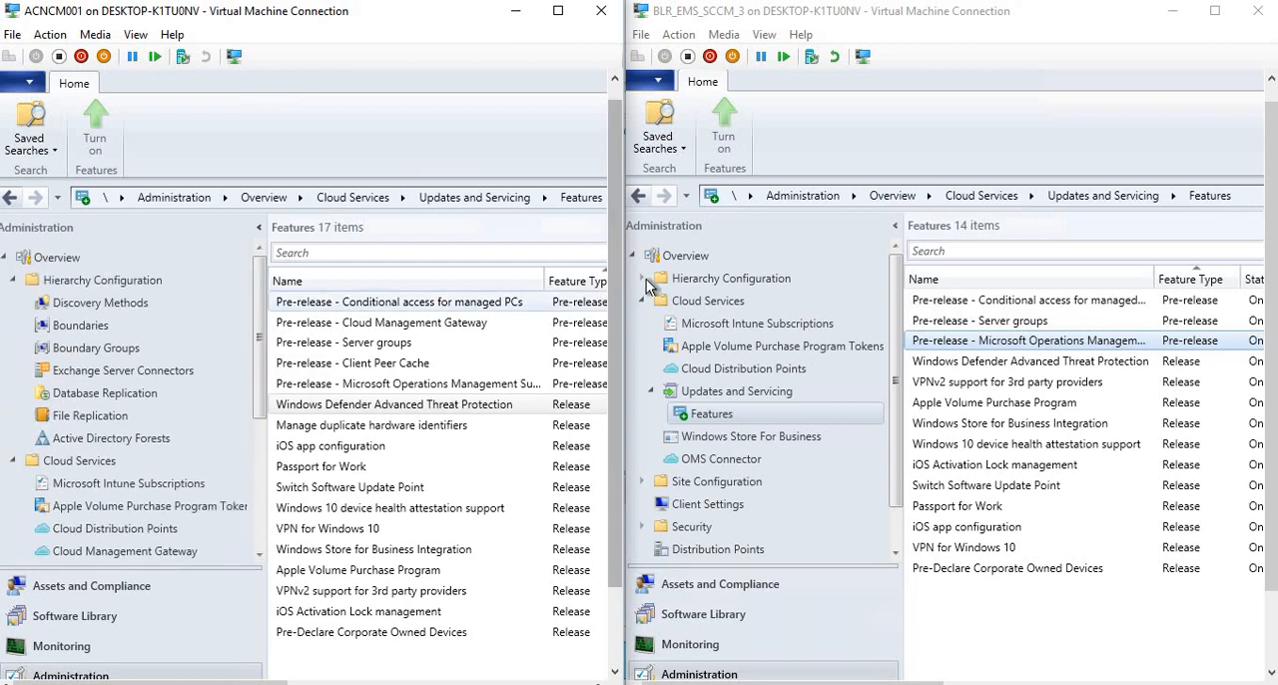
click(641, 278)
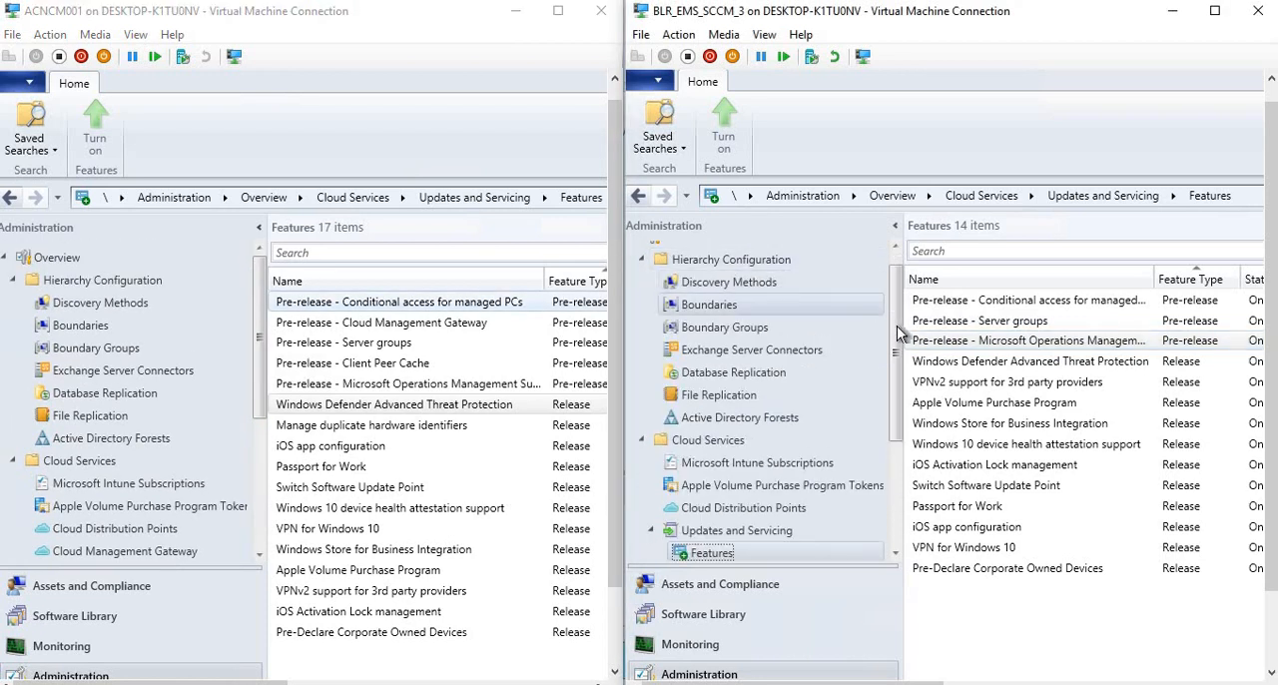
scroll(899, 284, up, 1)
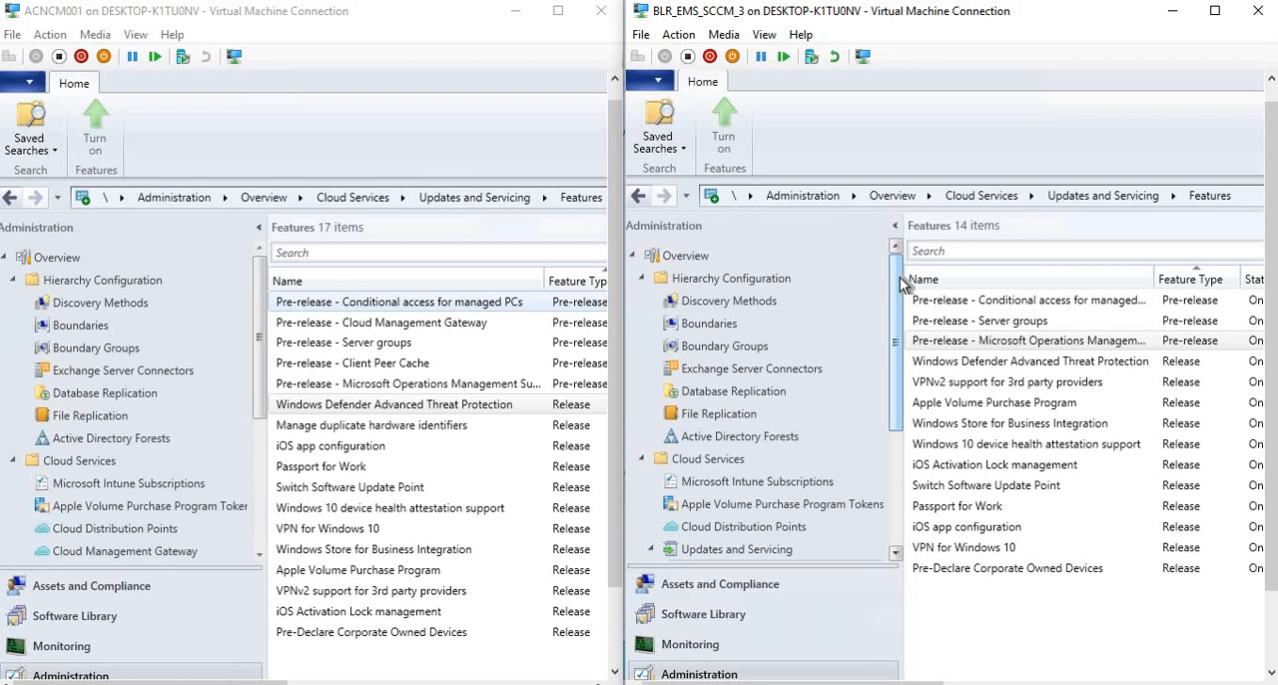
click(708, 325)
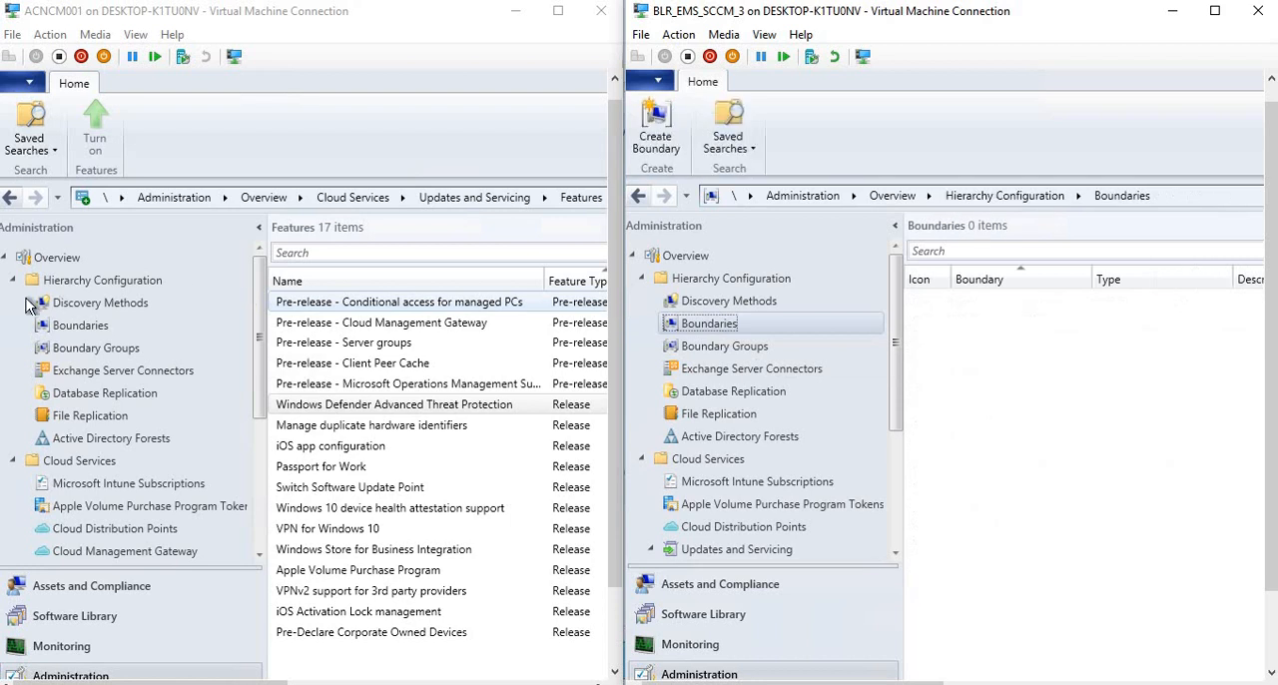
click(74, 325)
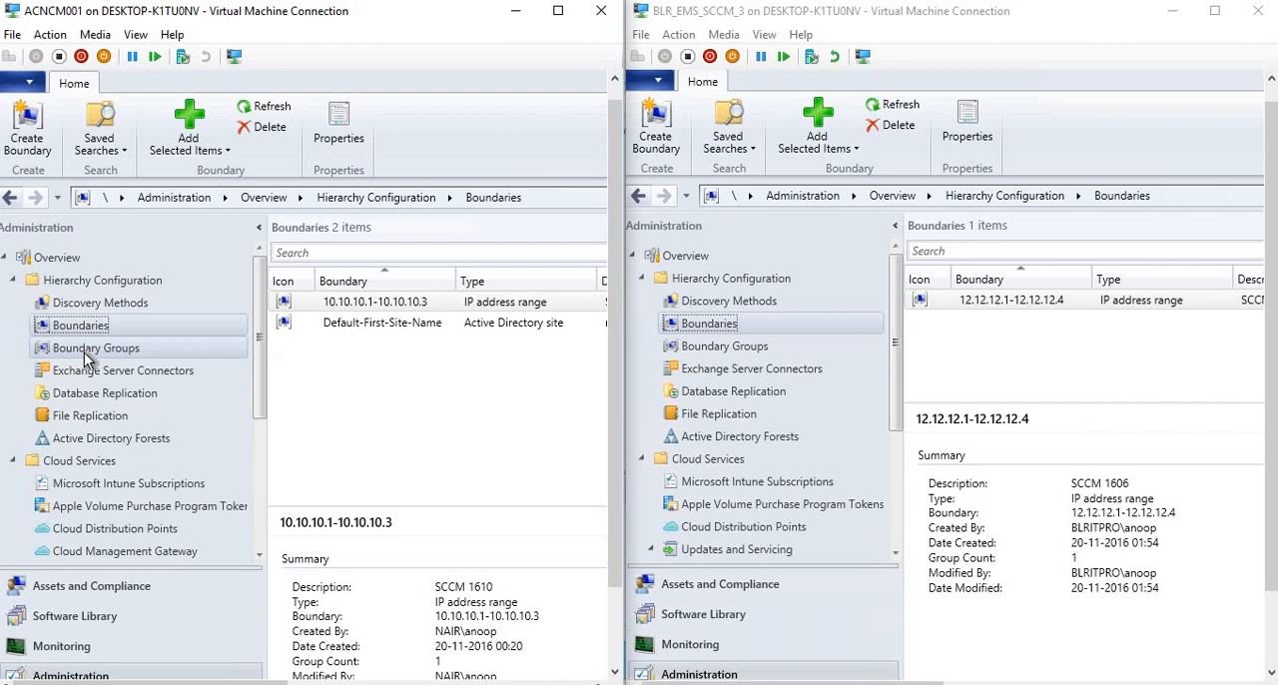
Show Boundary Groups in both consoles and open the properties of the SCCM 1606 boundary group.
click(84, 354)
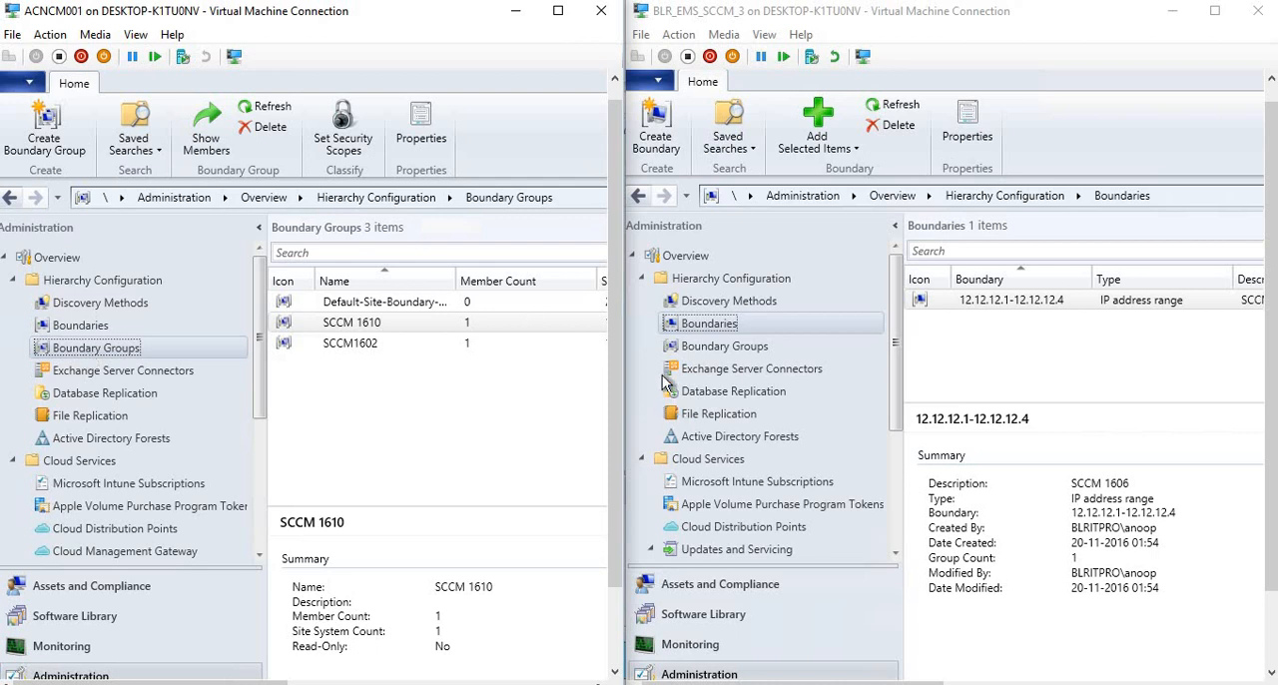
click(711, 346)
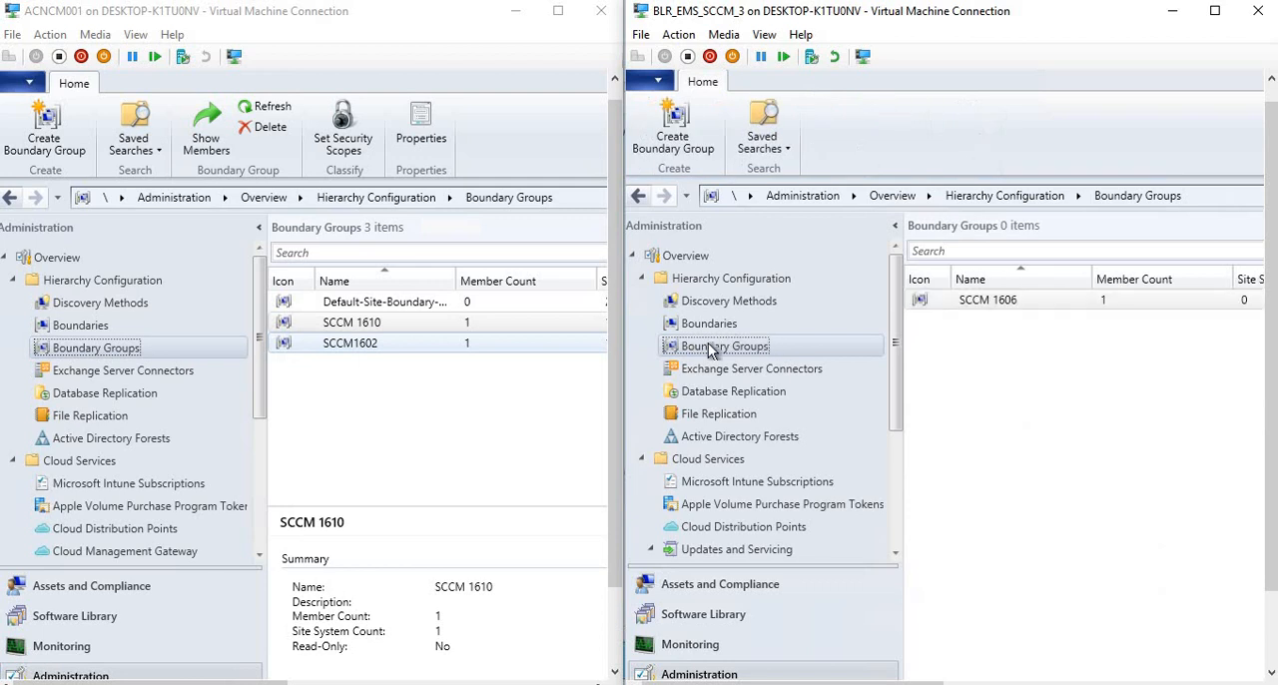
click(960, 304)
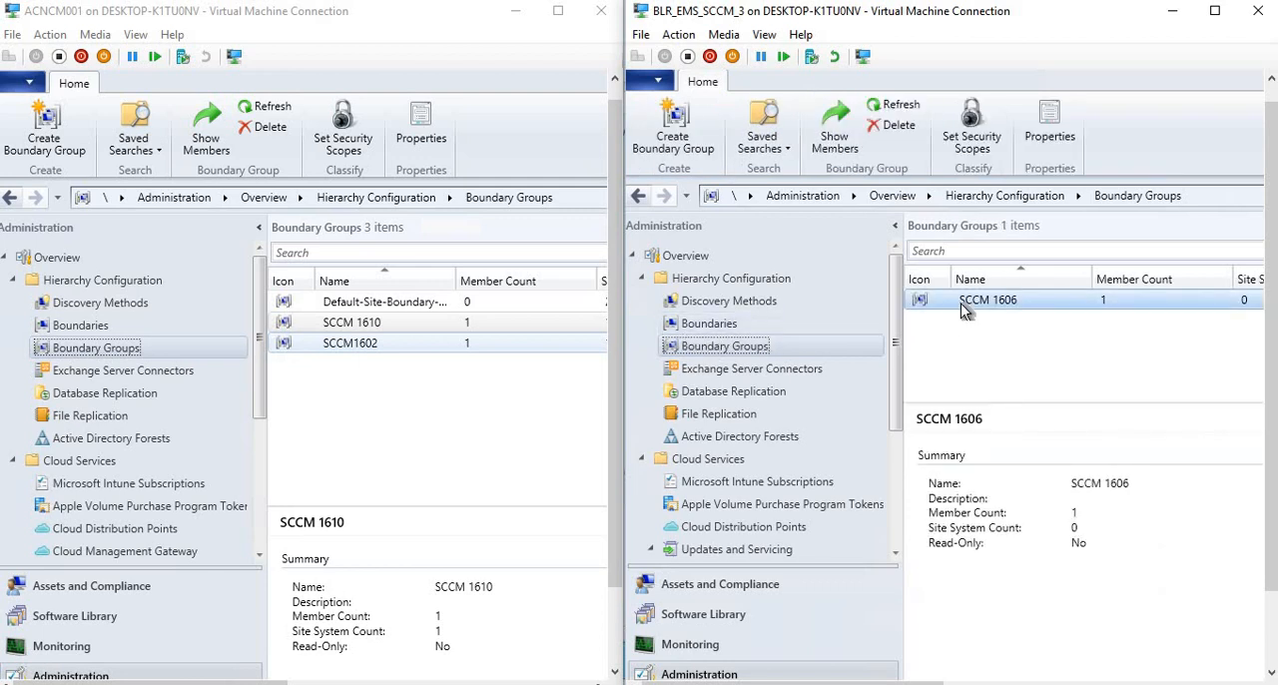
right_click(960, 304)
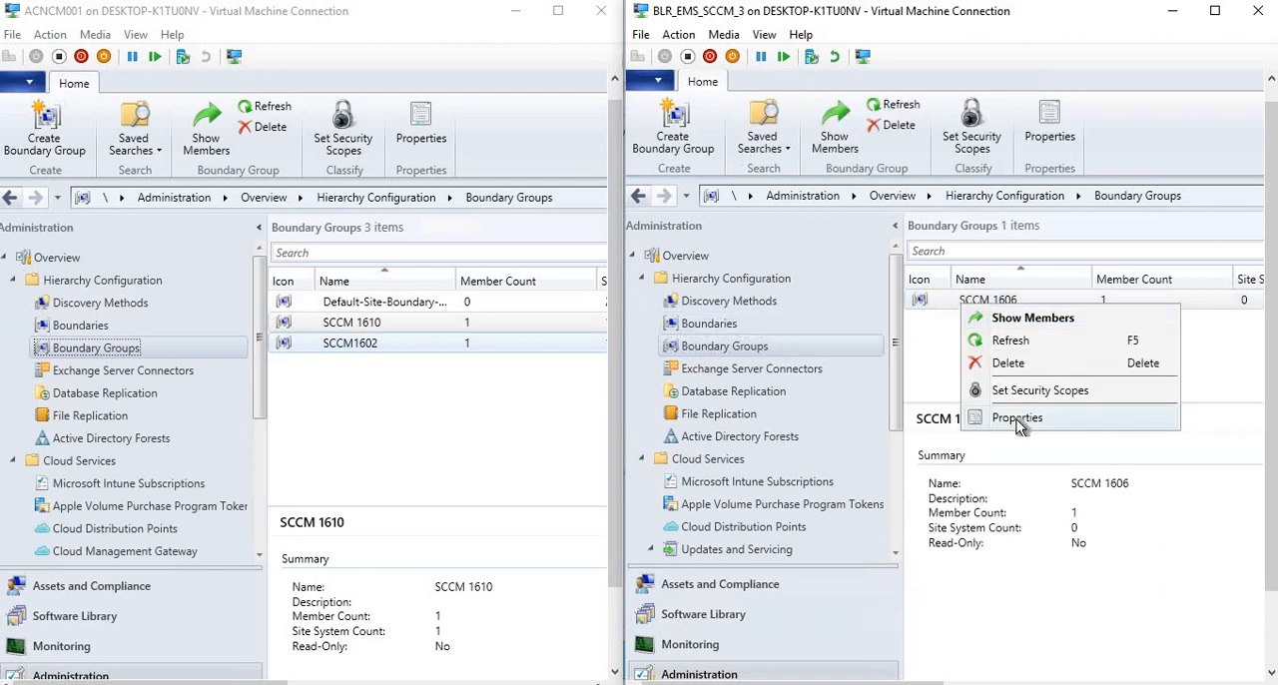
click(1016, 418)
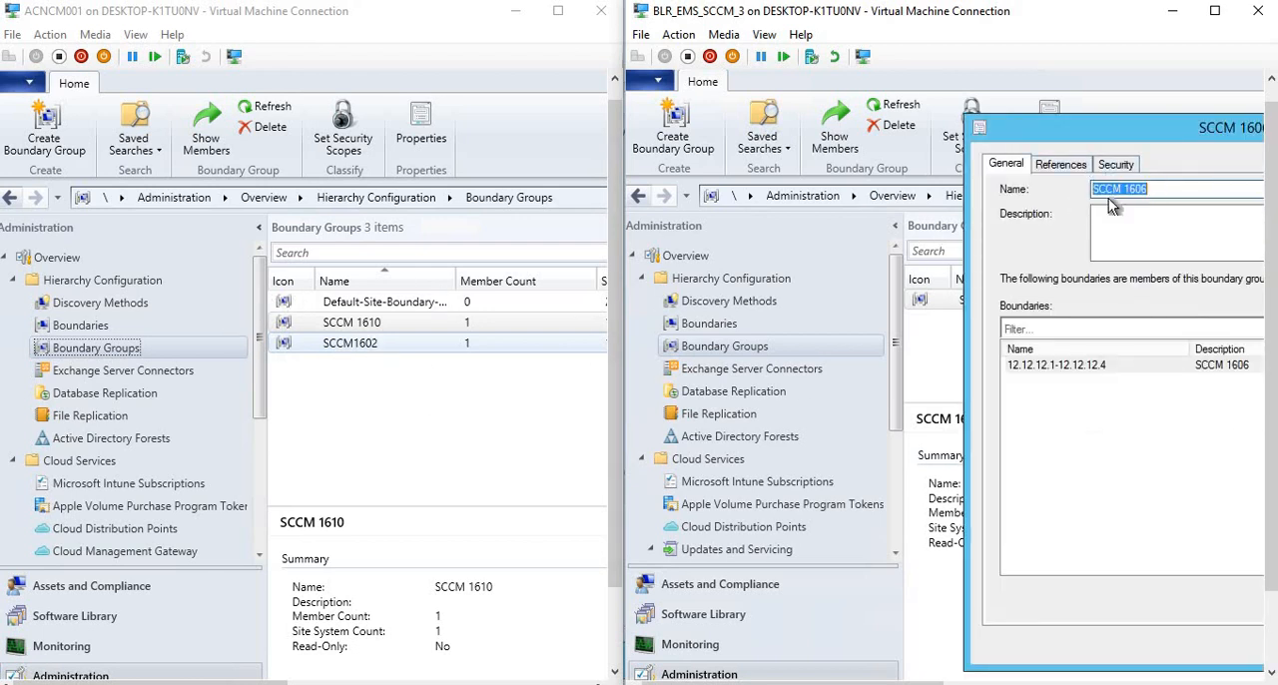
Open the properties of the SCCM 1610 boundary group in the 1610 console for comparison with the SCCM 1606 group.
drag(1171, 185, 404, 343)
right_click(360, 324)
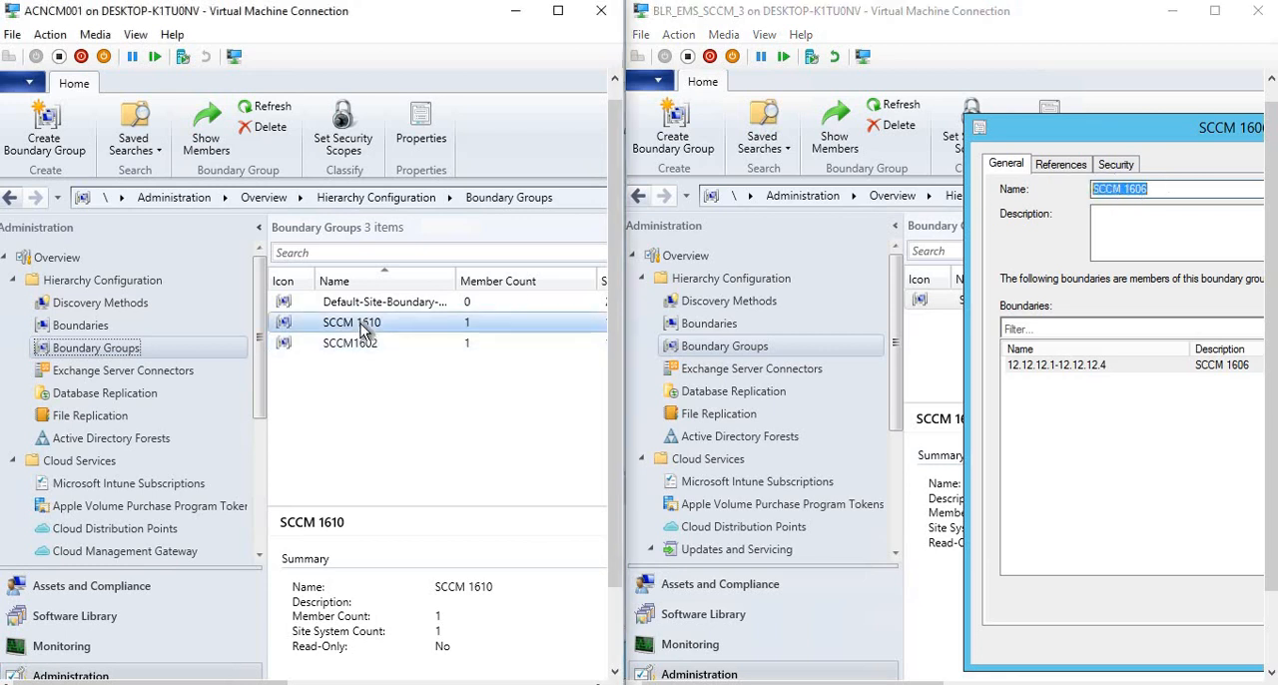
click(407, 436)
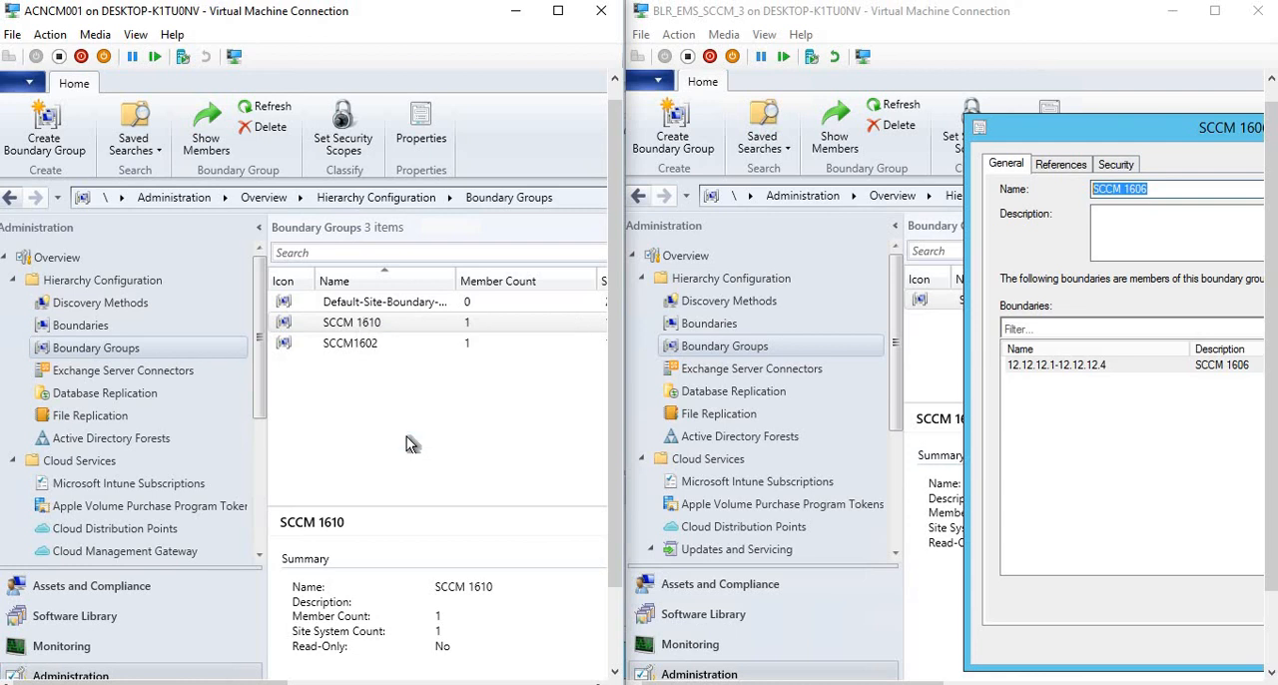
drag(412, 136, 123, 103)
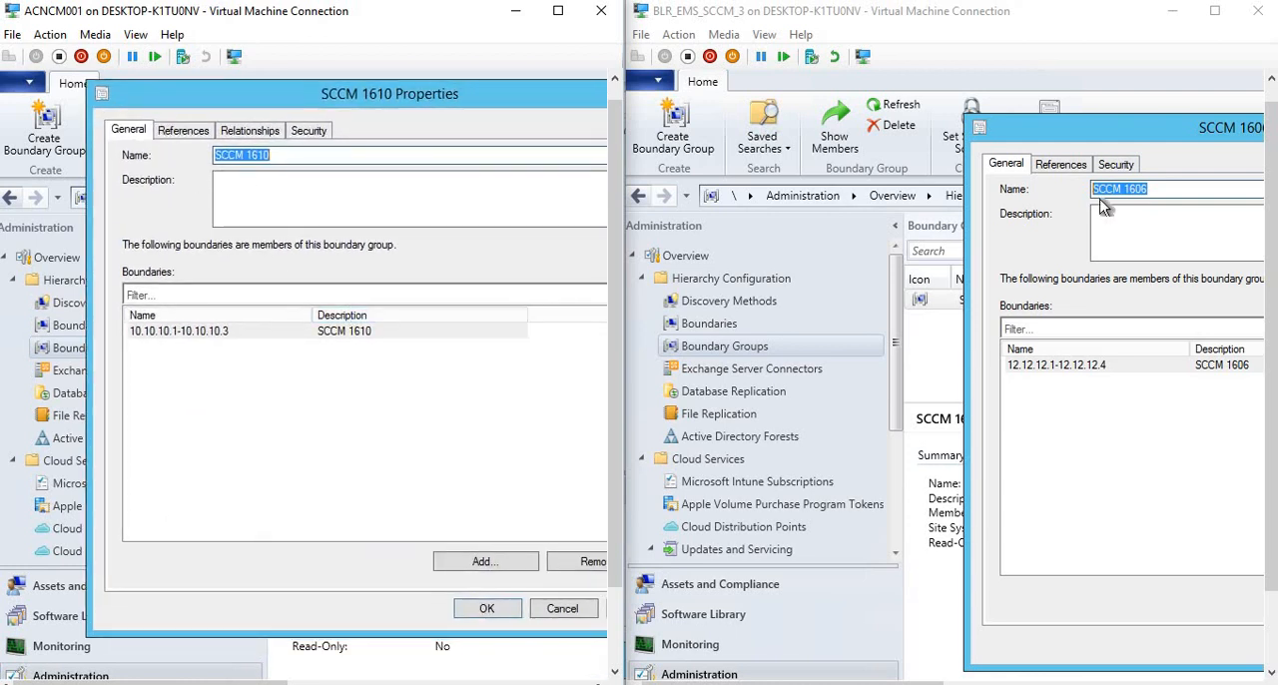
Examine the SCCM 1610 group's fallback relationship with SCCM1602 and its fallback time settings, then close them without changes.
click(239, 131)
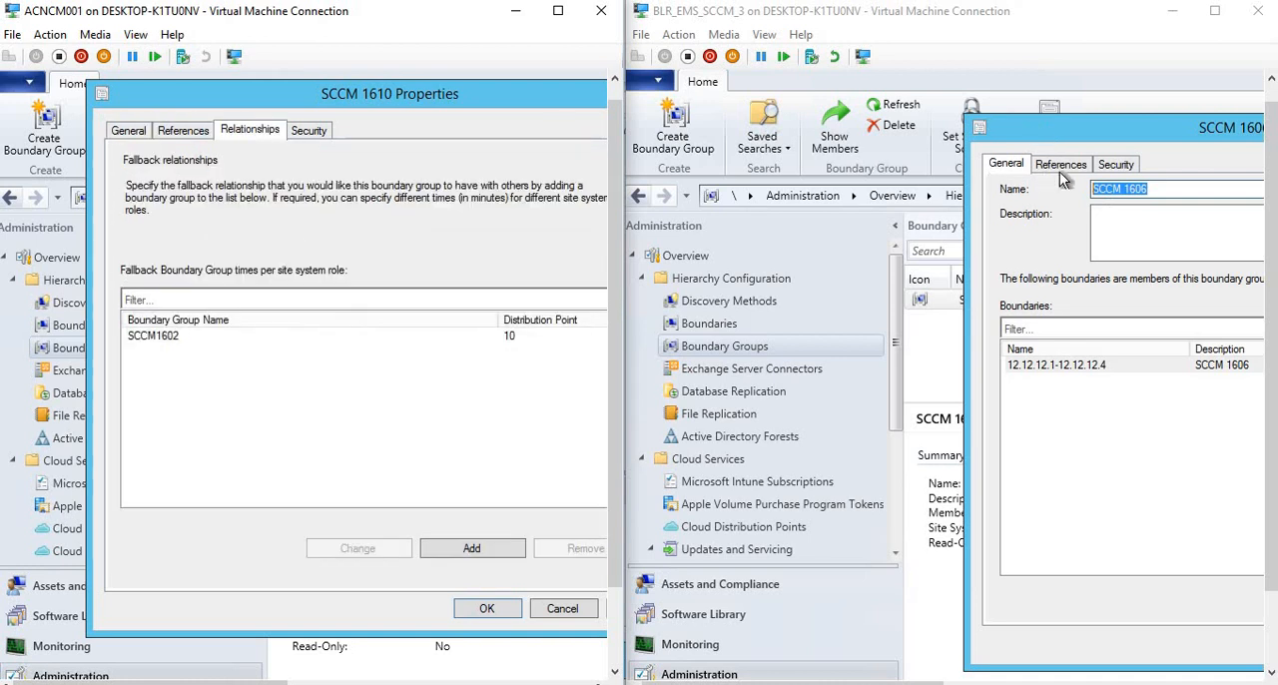
click(202, 336)
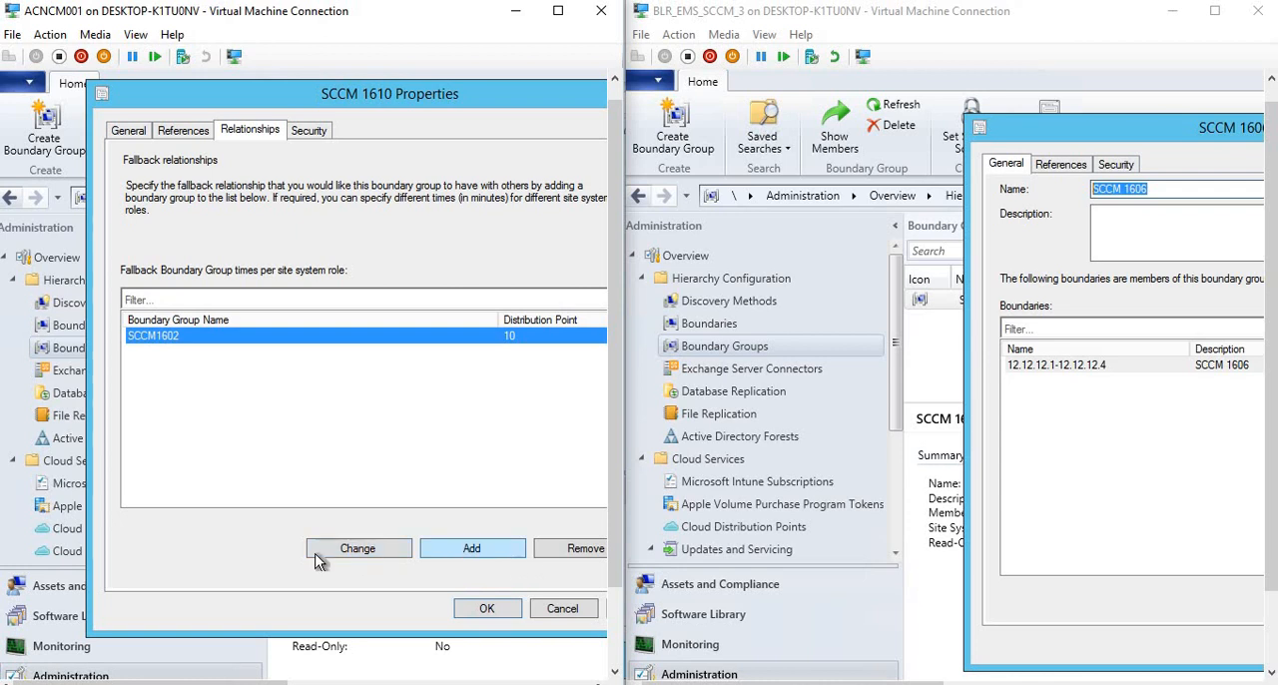
click(344, 552)
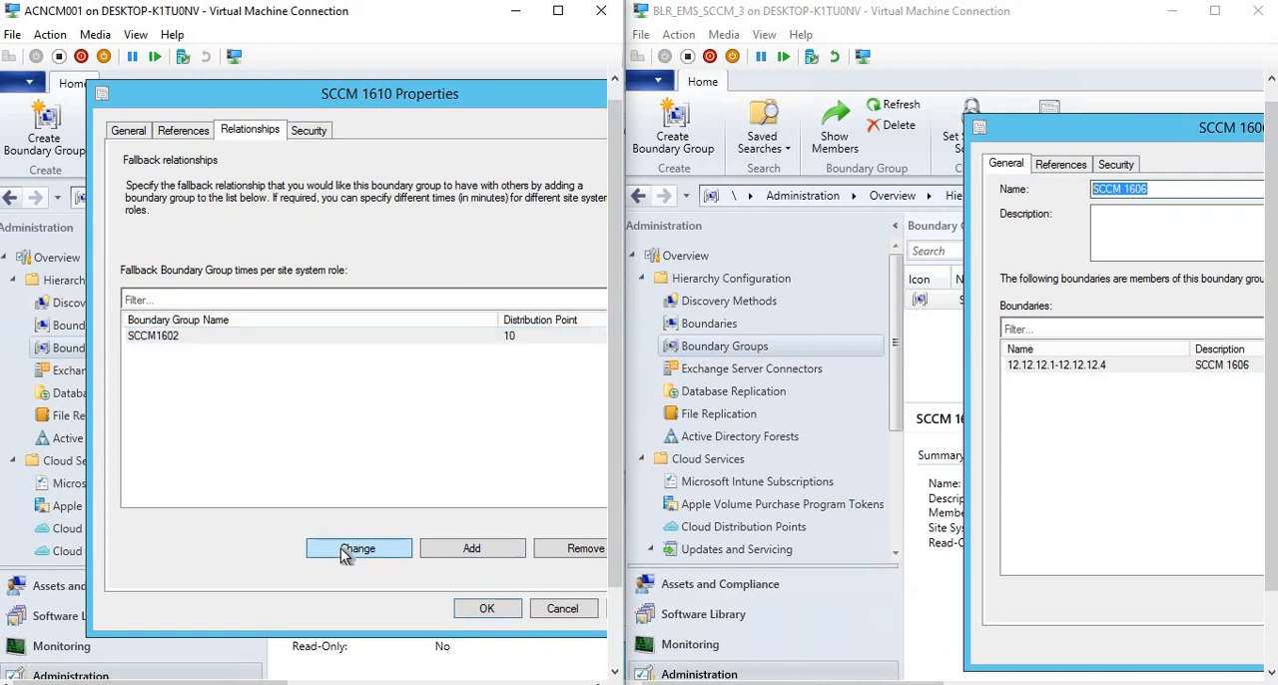
drag(470, 202, 152, 229)
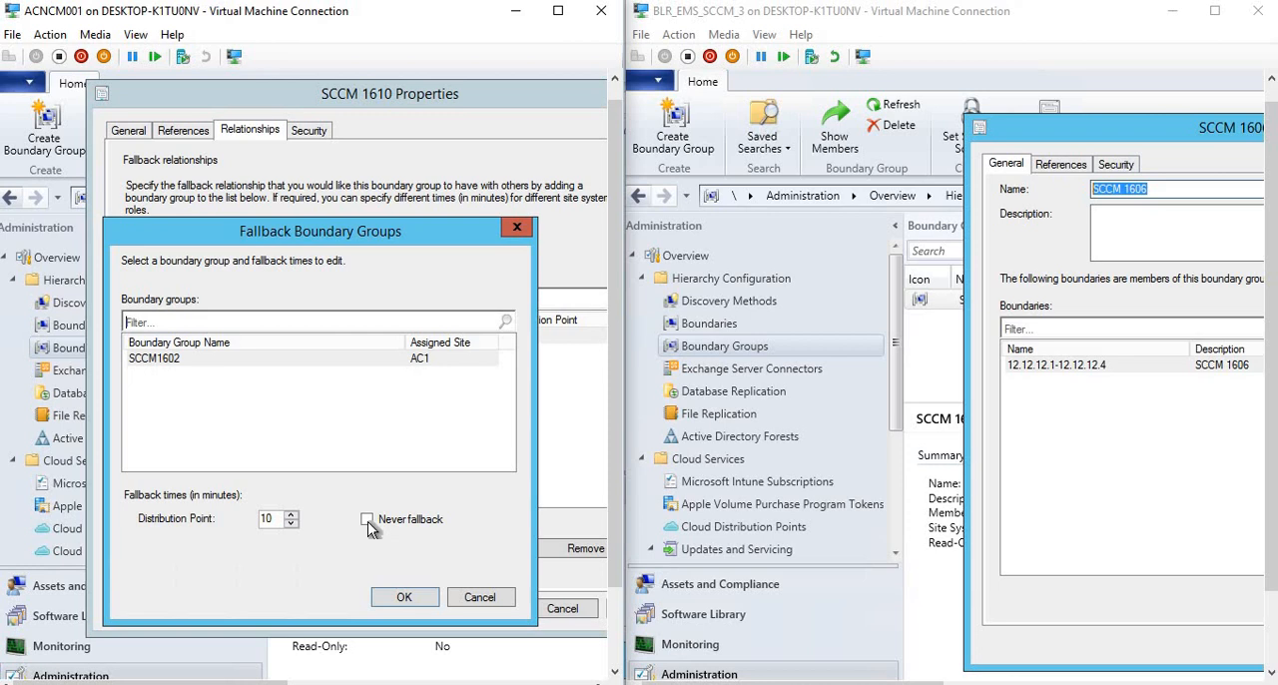
click(470, 597)
Review the SCCM 1610 group's references and security and the SCCM 1606 group's references, then cancel the SCCM 1610 properties.
click(184, 131)
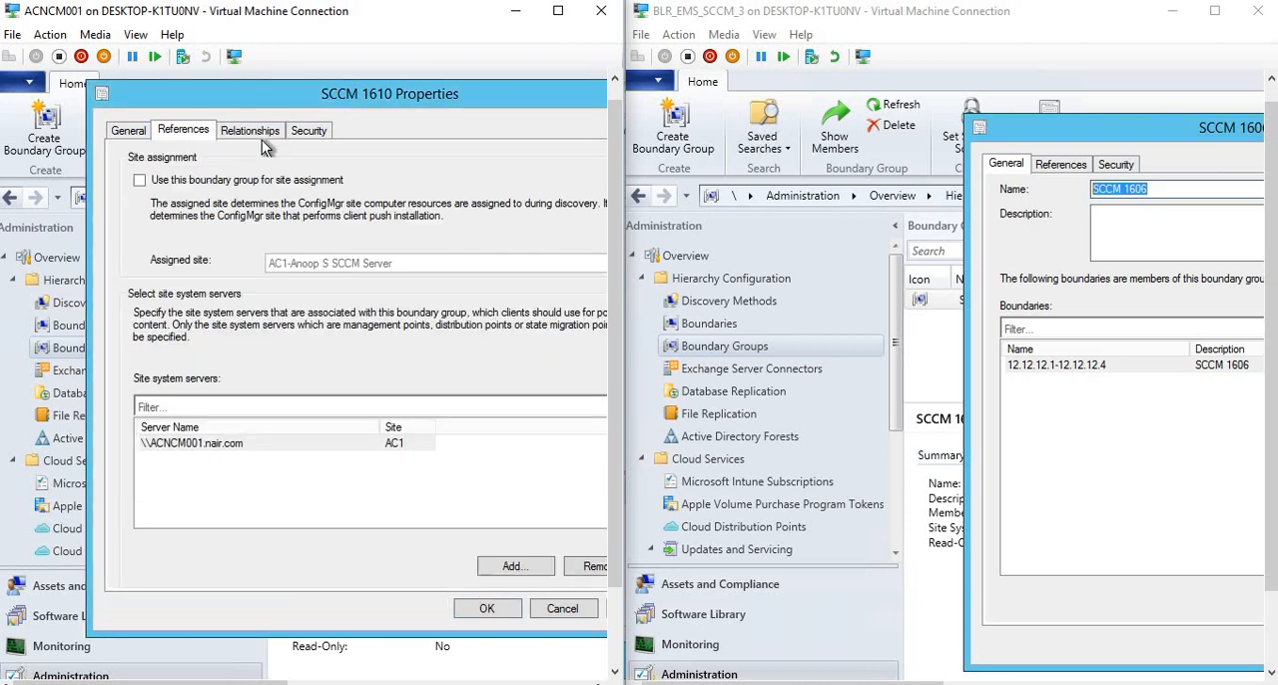
click(305, 130)
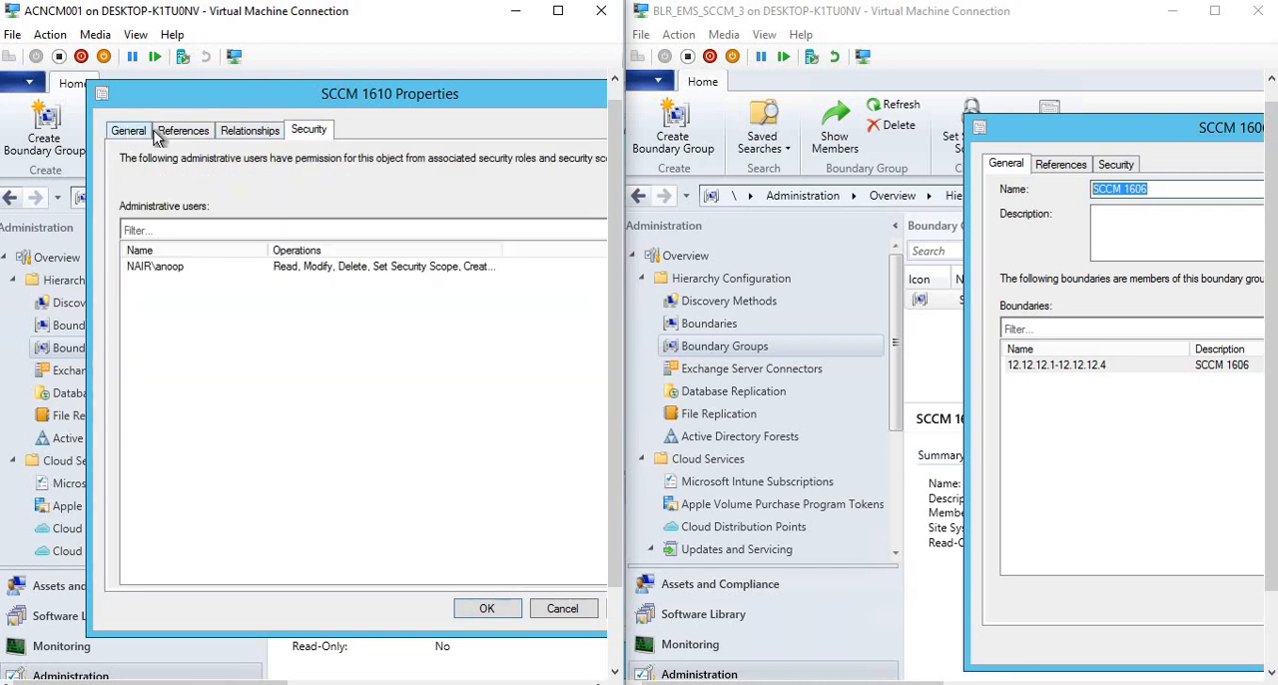
click(145, 131)
click(1062, 165)
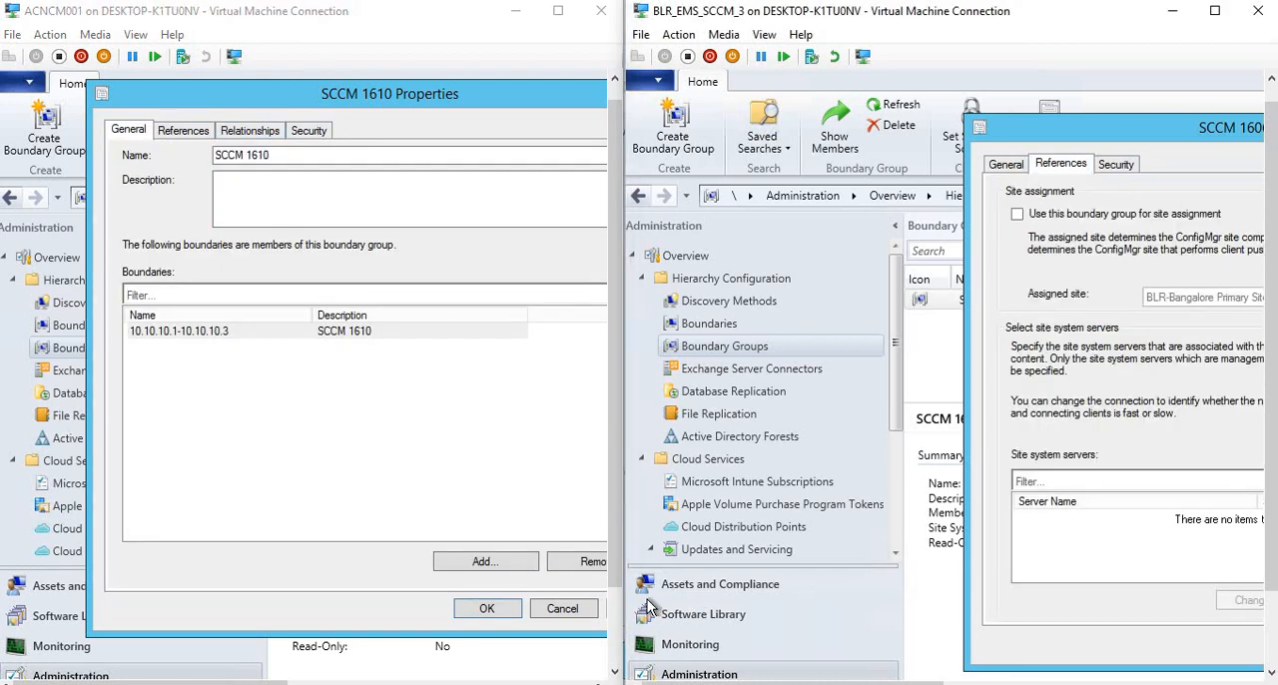
click(573, 611)
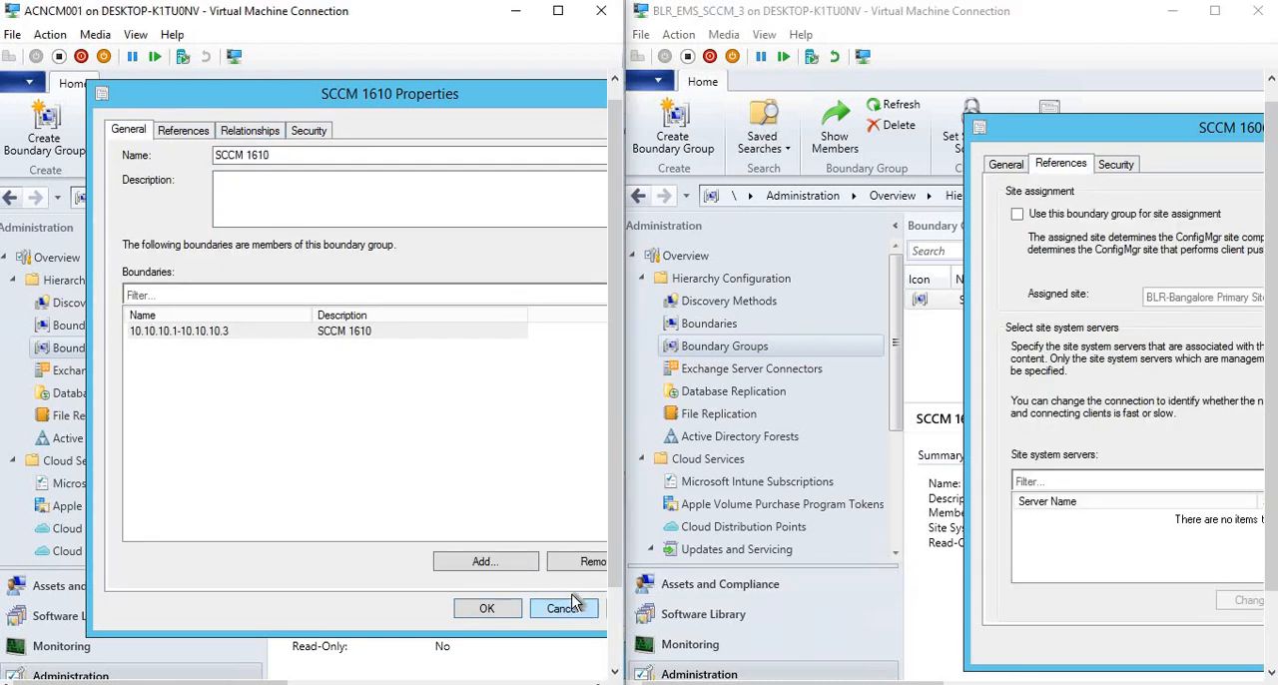
click(559, 609)
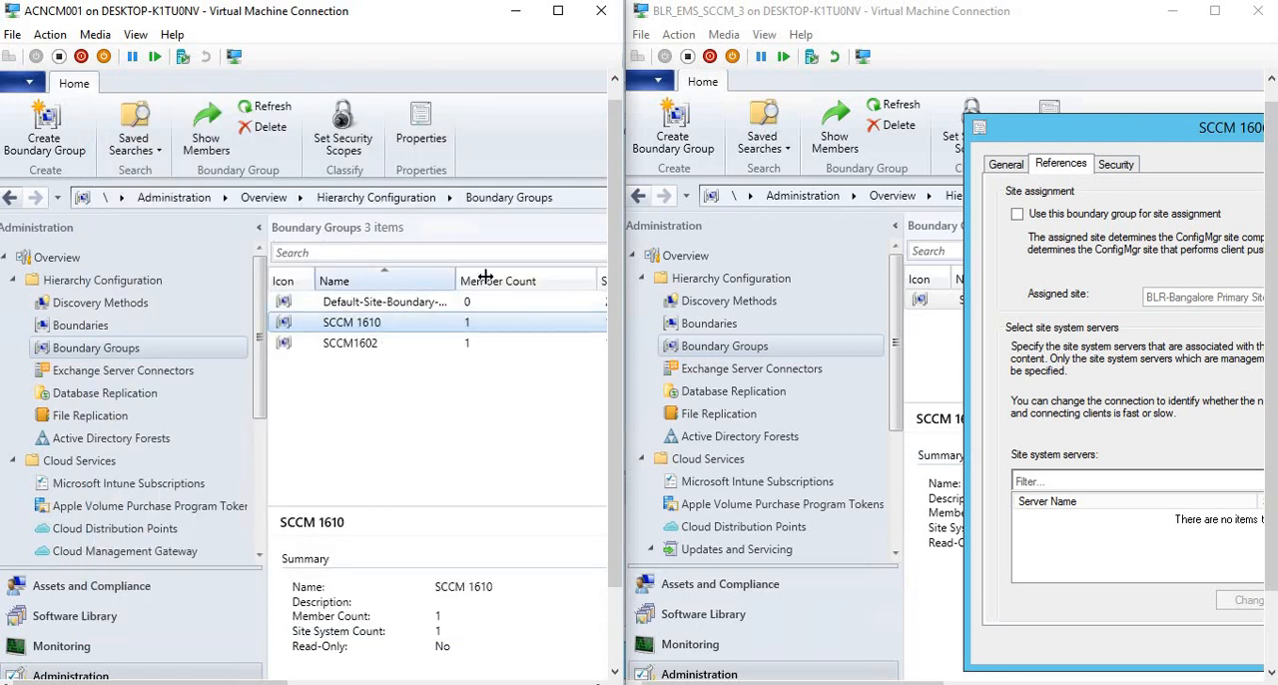
Widen the Name column in the 1610 boundary group list and open the properties of Default-Site-Boundary-Group<AC1>.
drag(456, 281, 485, 274)
click(434, 305)
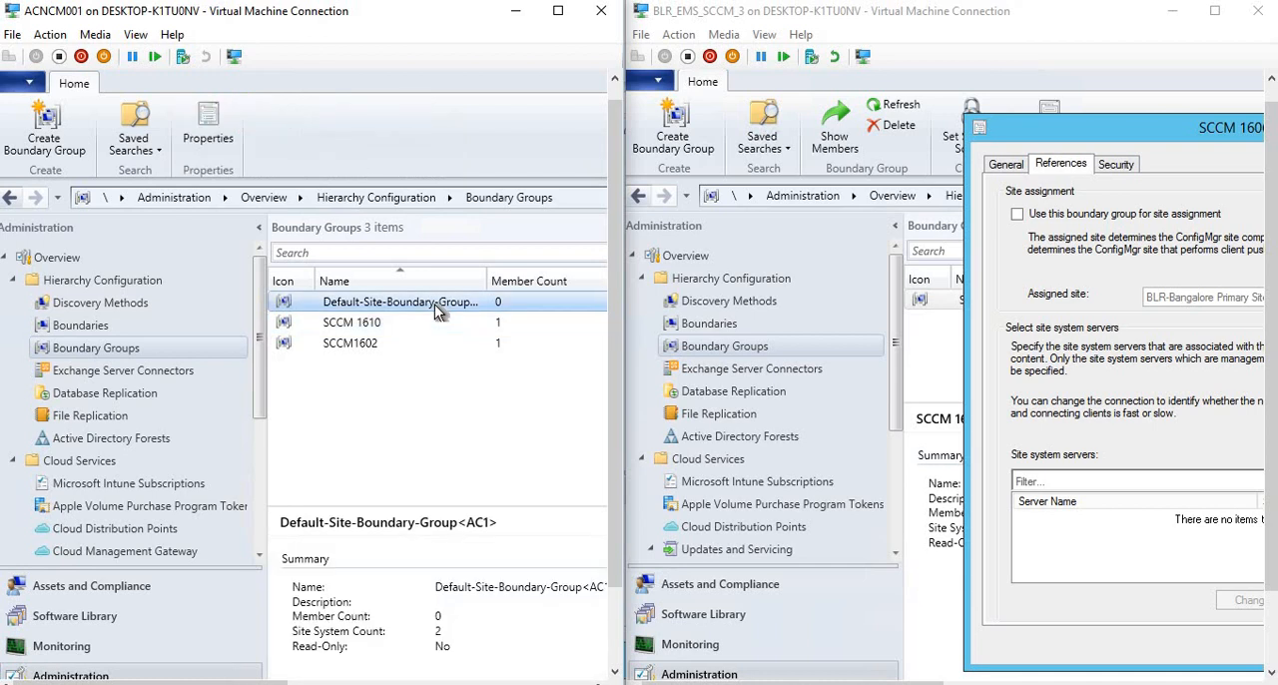
right_click(434, 305)
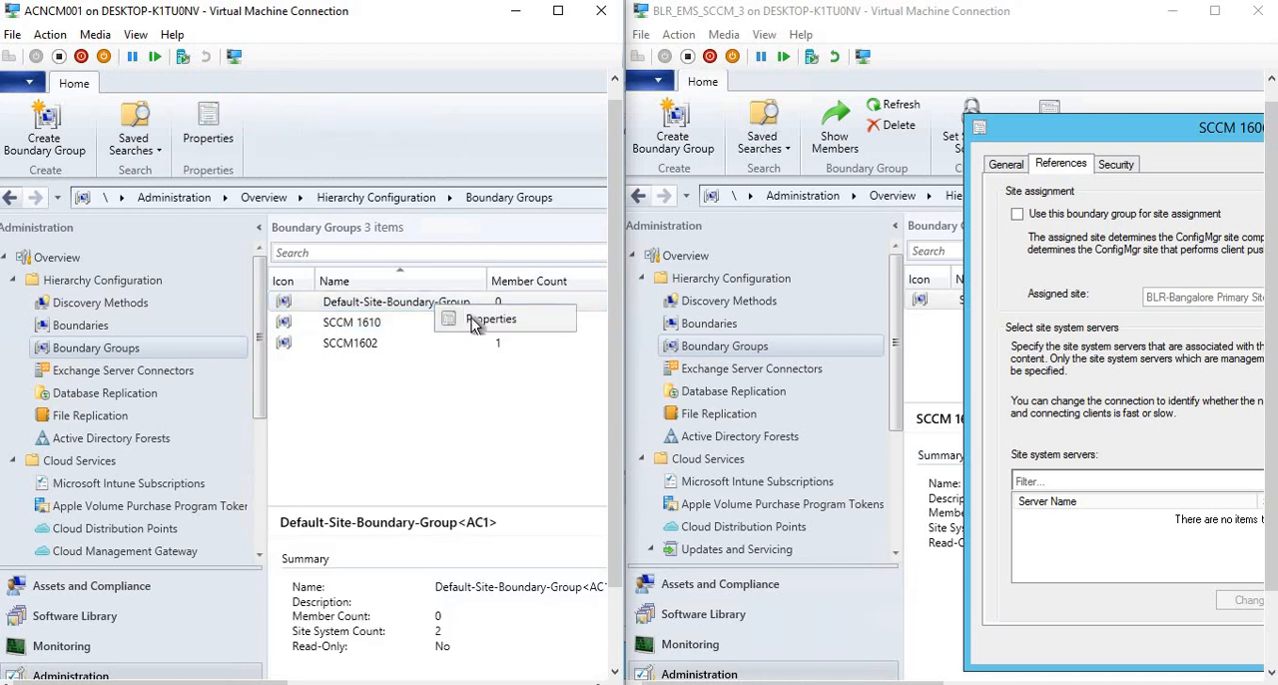
click(471, 317)
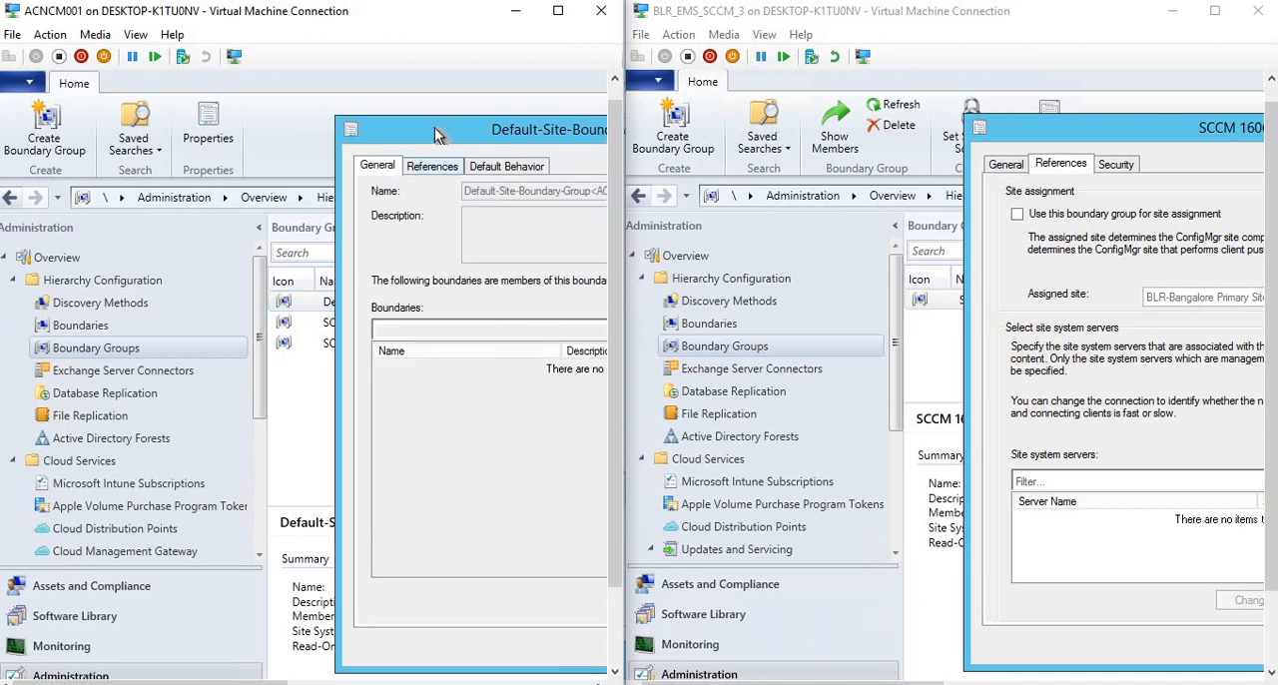
drag(434, 127, 159, 98)
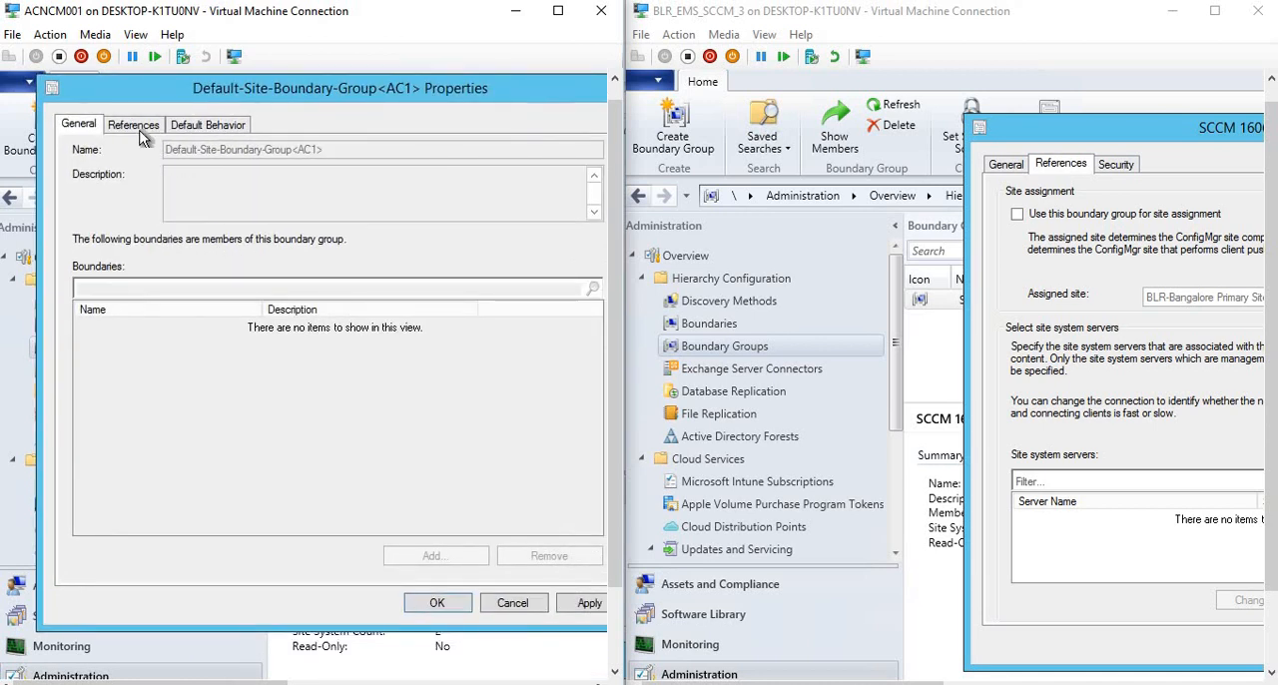
Review the default site boundary group's references, distribution point fallback time and member boundaries.
click(137, 127)
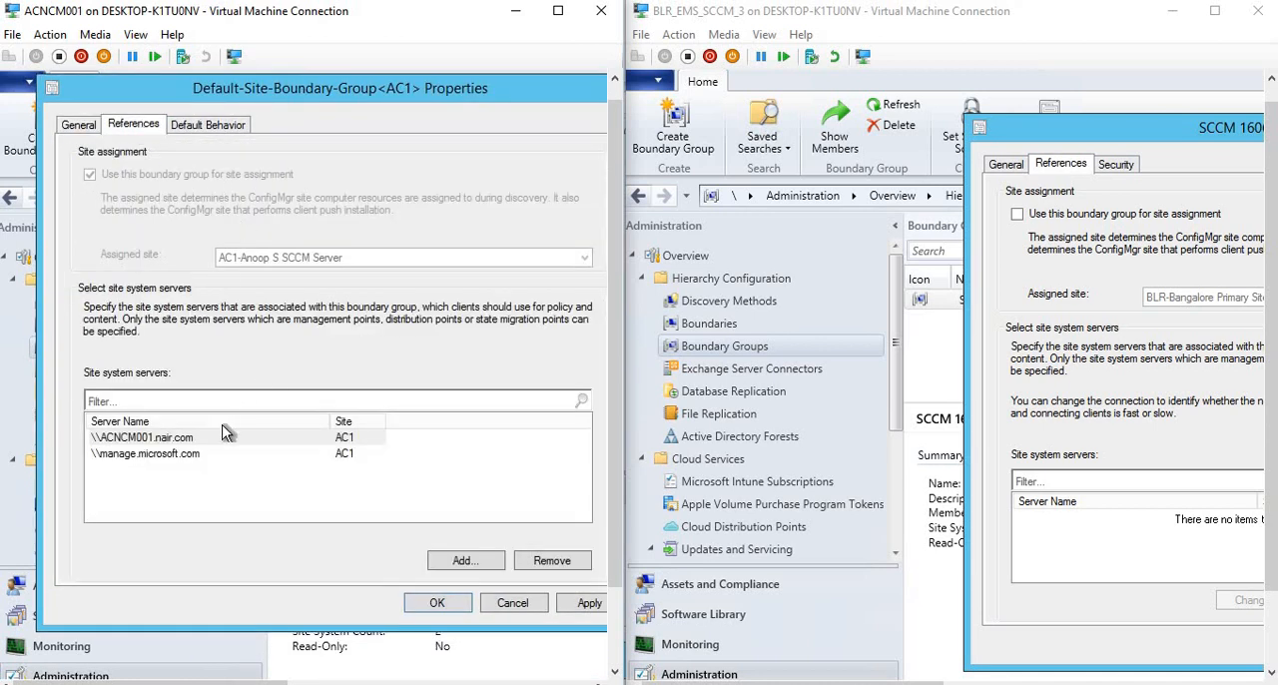
click(210, 125)
double_click(220, 241)
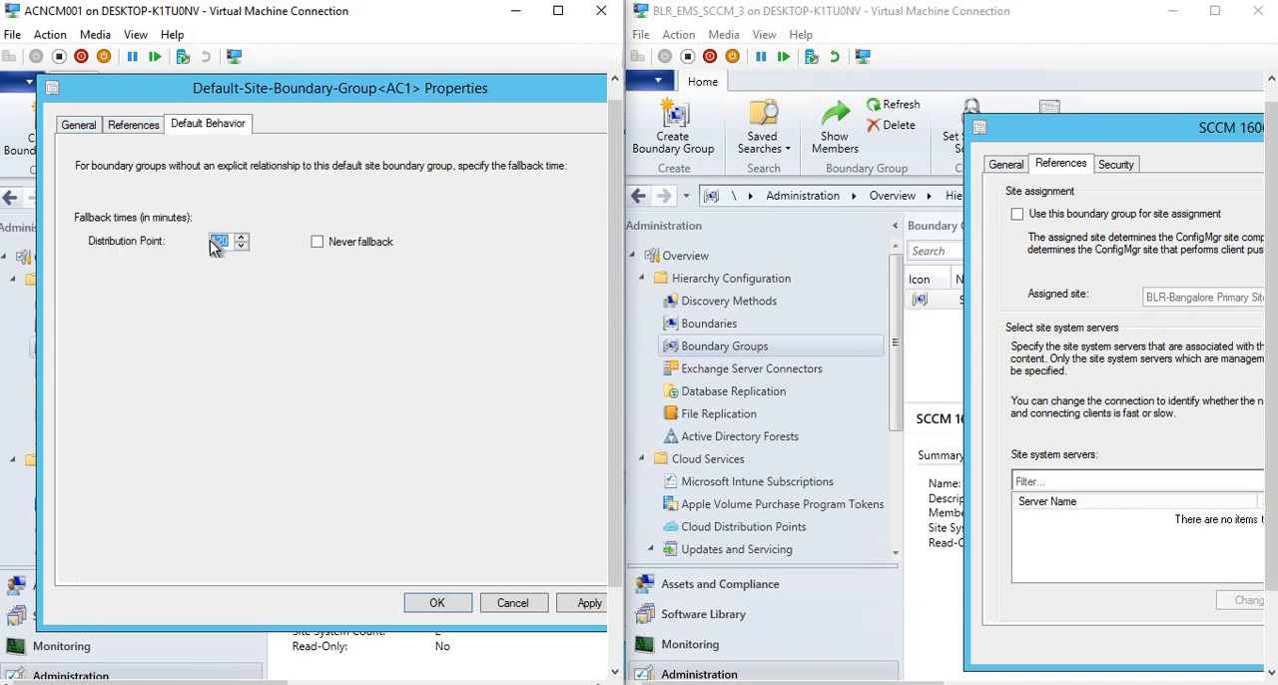
click(132, 126)
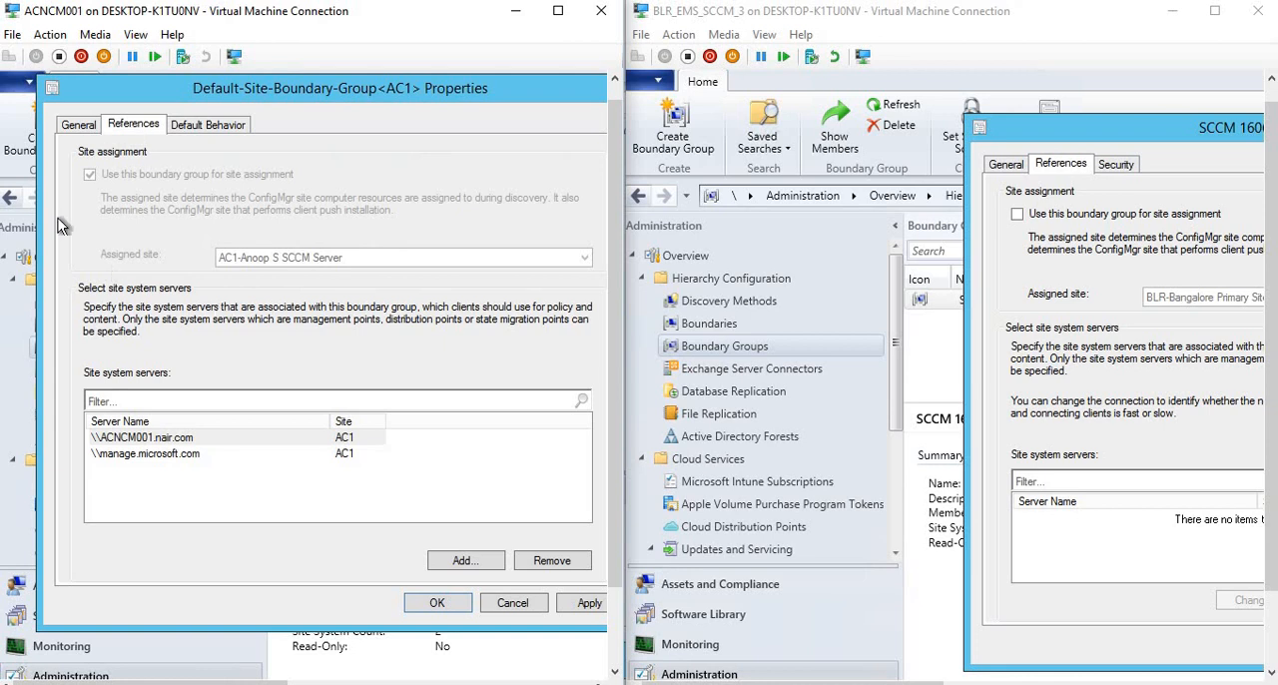
click(80, 126)
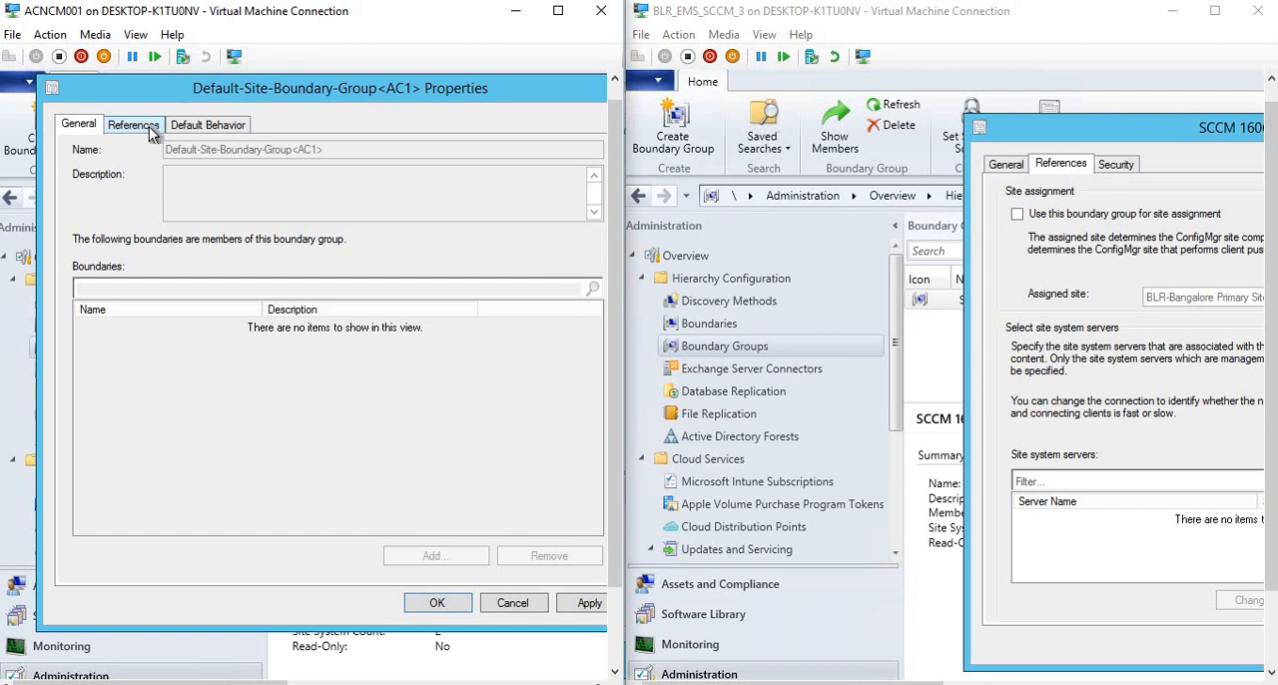
click(149, 127)
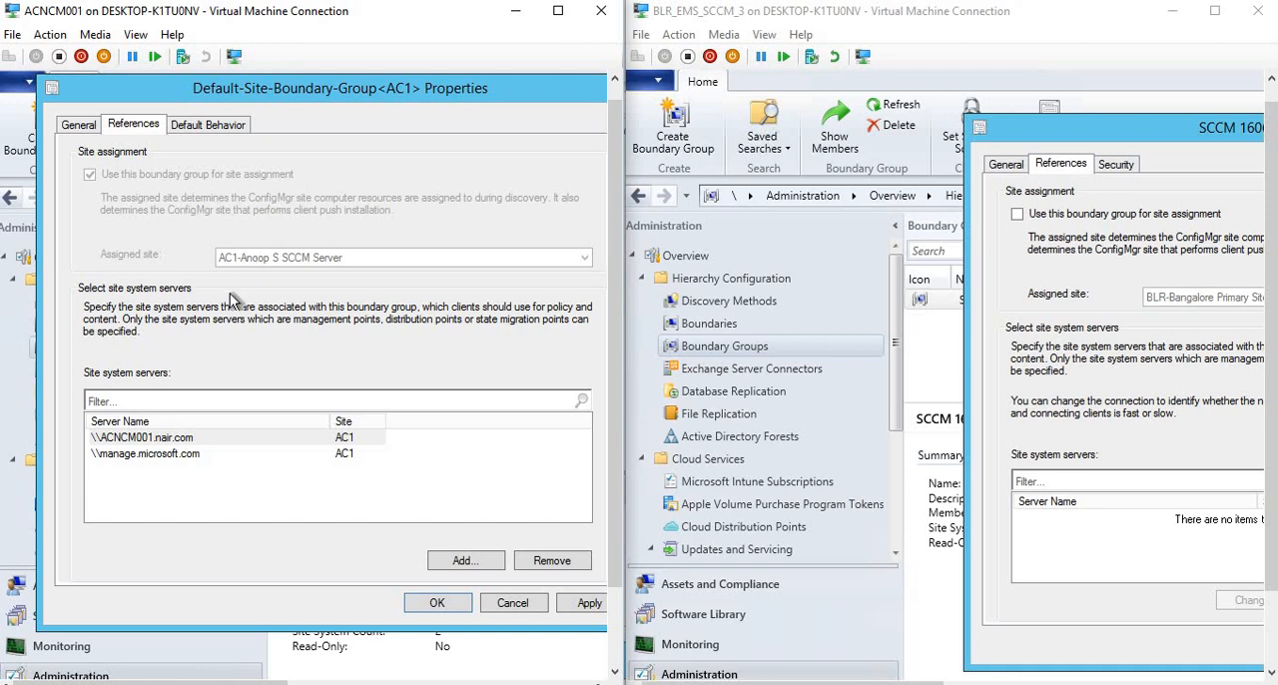
Check which site systems can be added to the default site boundary group and cancel without adding any.
click(172, 452)
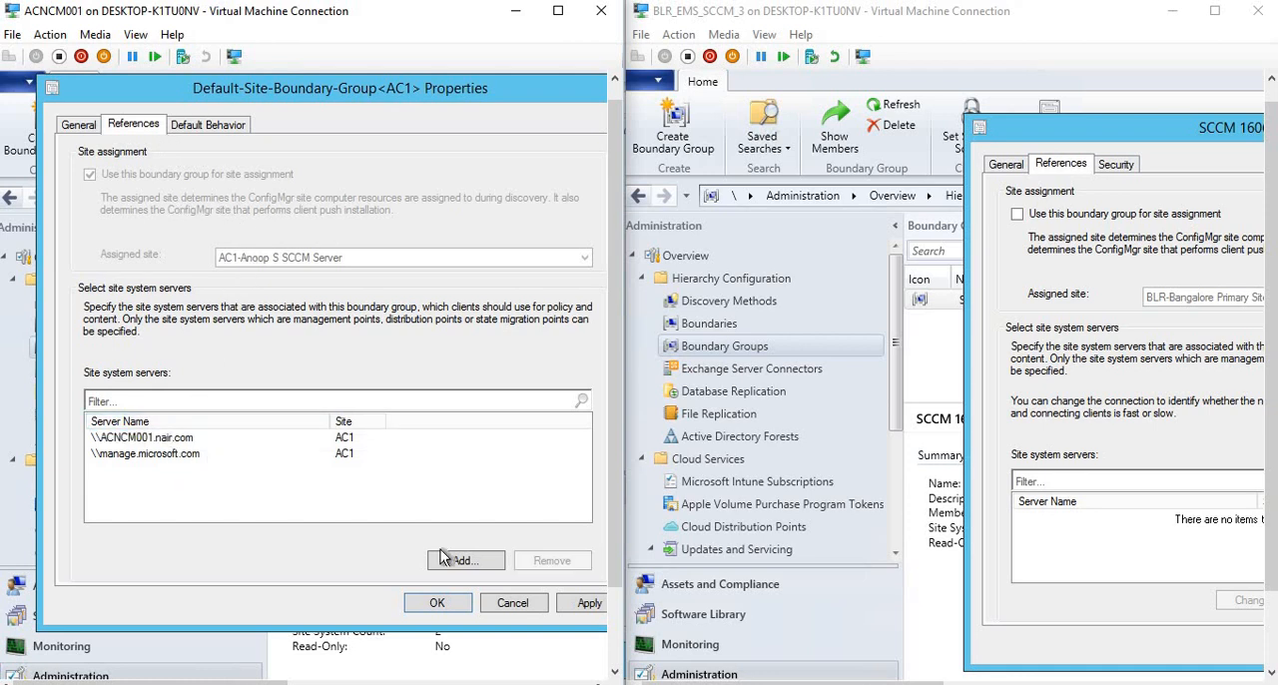
click(471, 561)
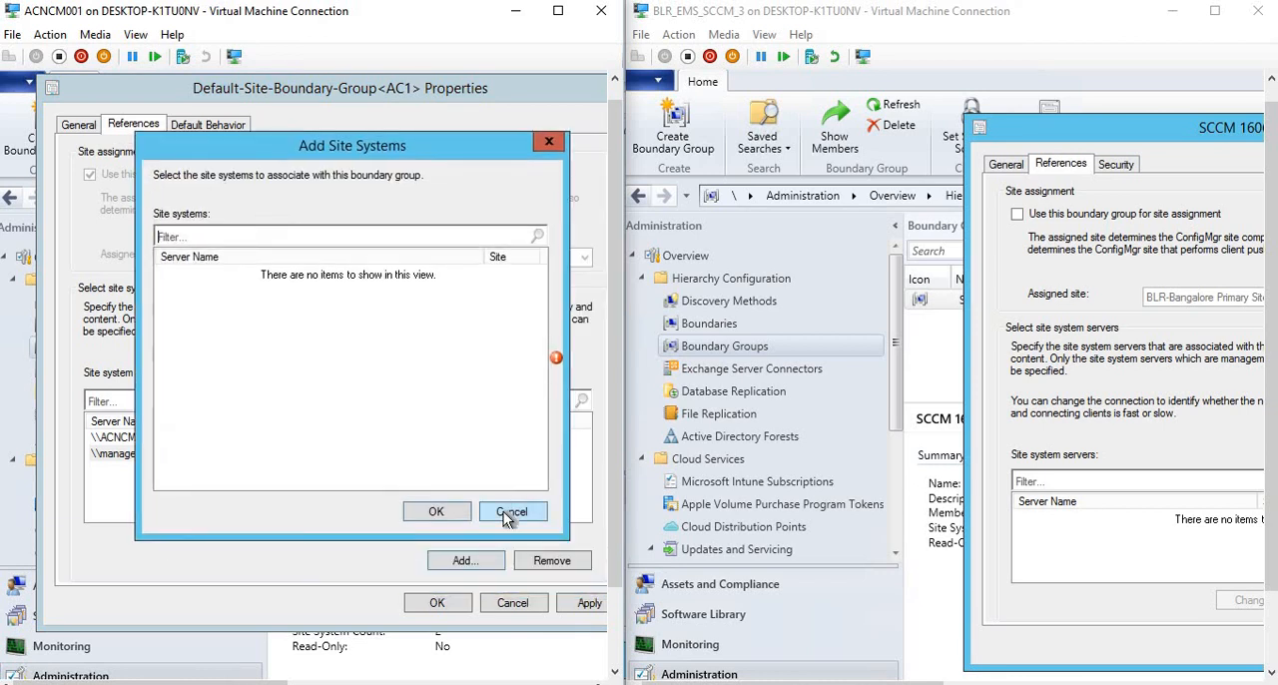
click(513, 515)
Recheck the default group's fallback behavior against its references, and close both its properties and the SCCM 1606 properties without changes.
click(194, 127)
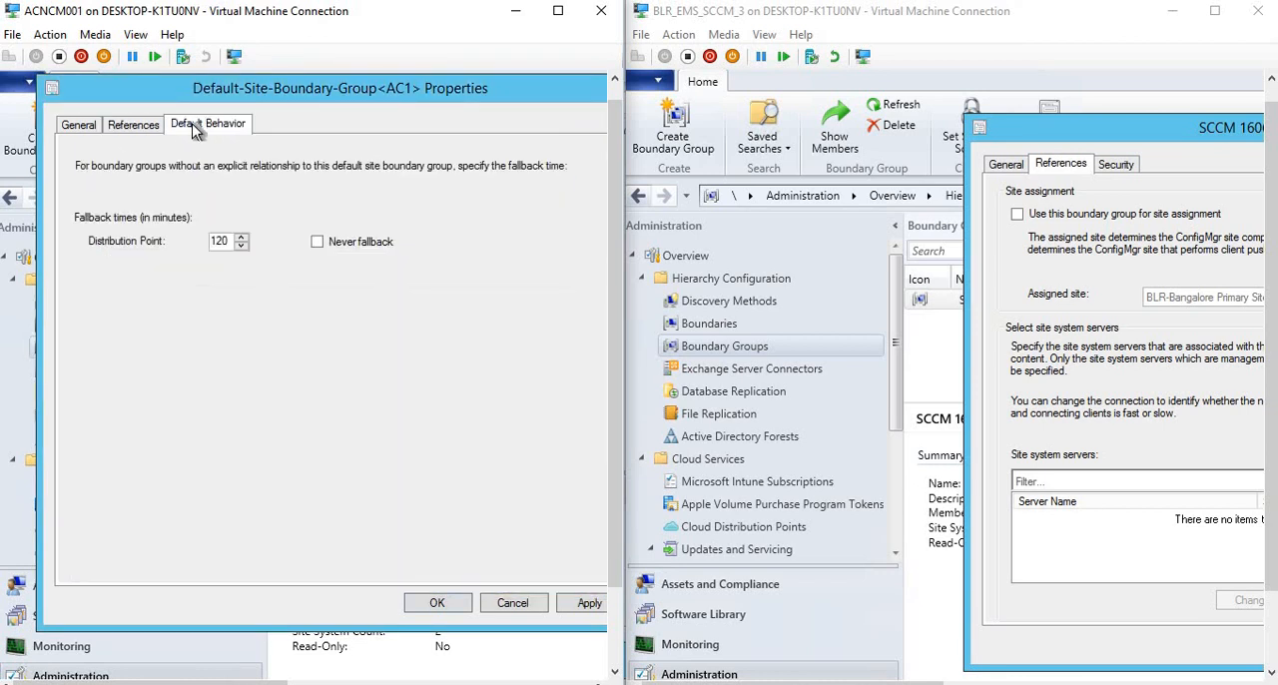
double_click(213, 240)
click(140, 128)
click(208, 128)
click(88, 127)
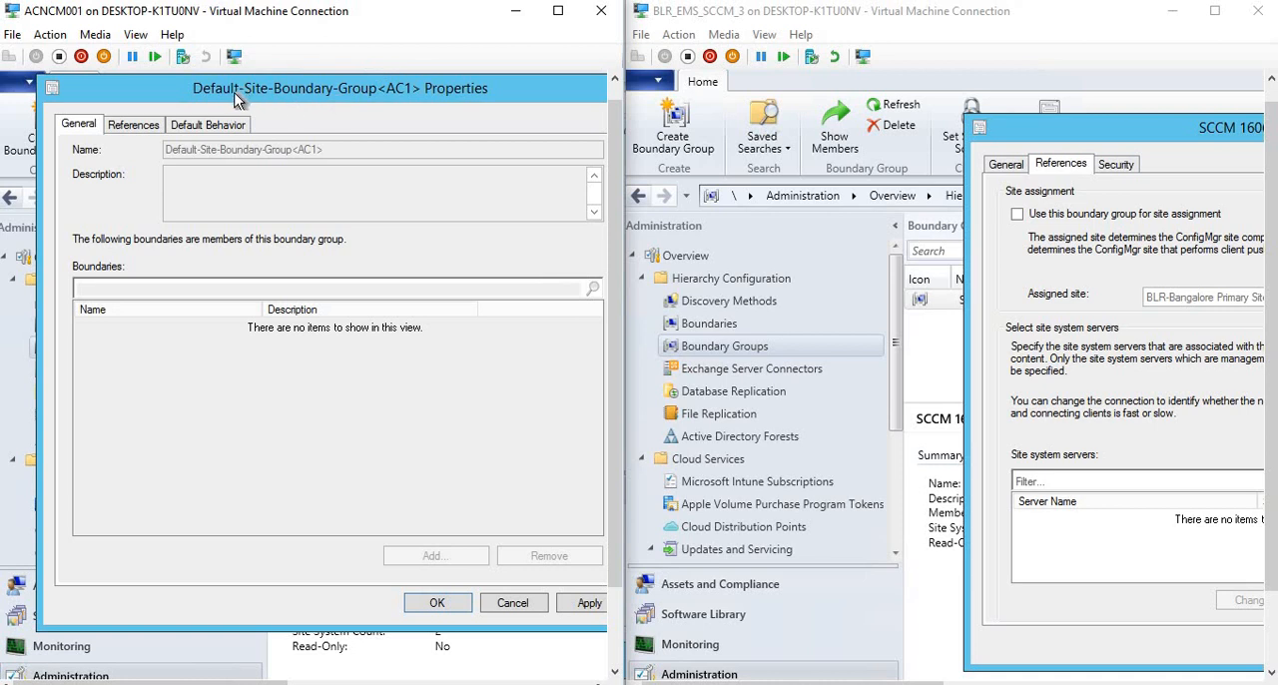
double_click(55, 90)
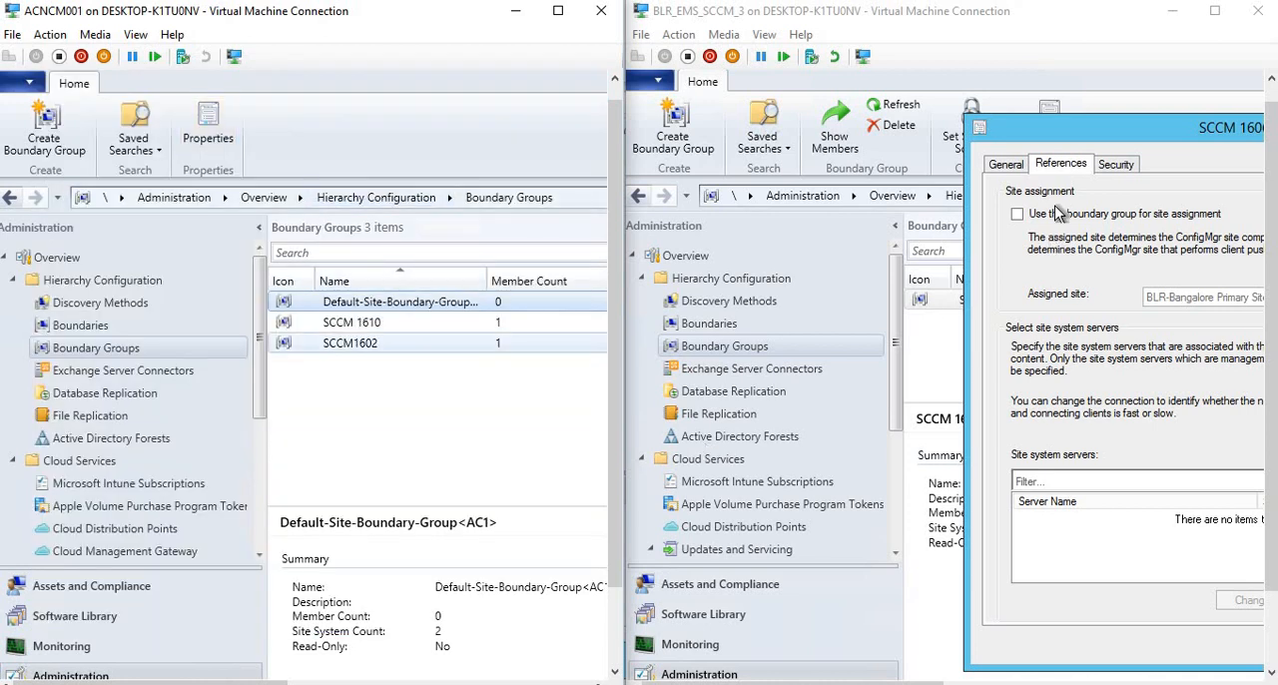
double_click(978, 130)
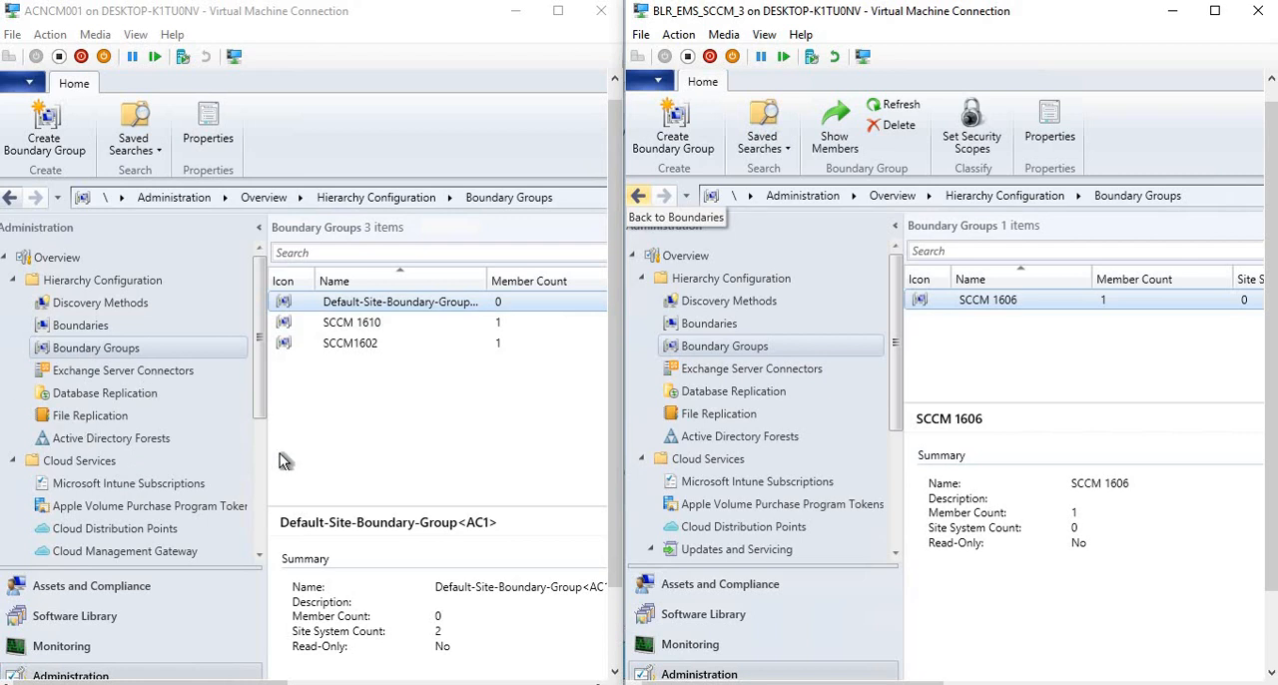
Switch to the Notepad notes and highlight the 1610 boundary changes, including the line on current versus neighbor boundary groups.
click(191, 683)
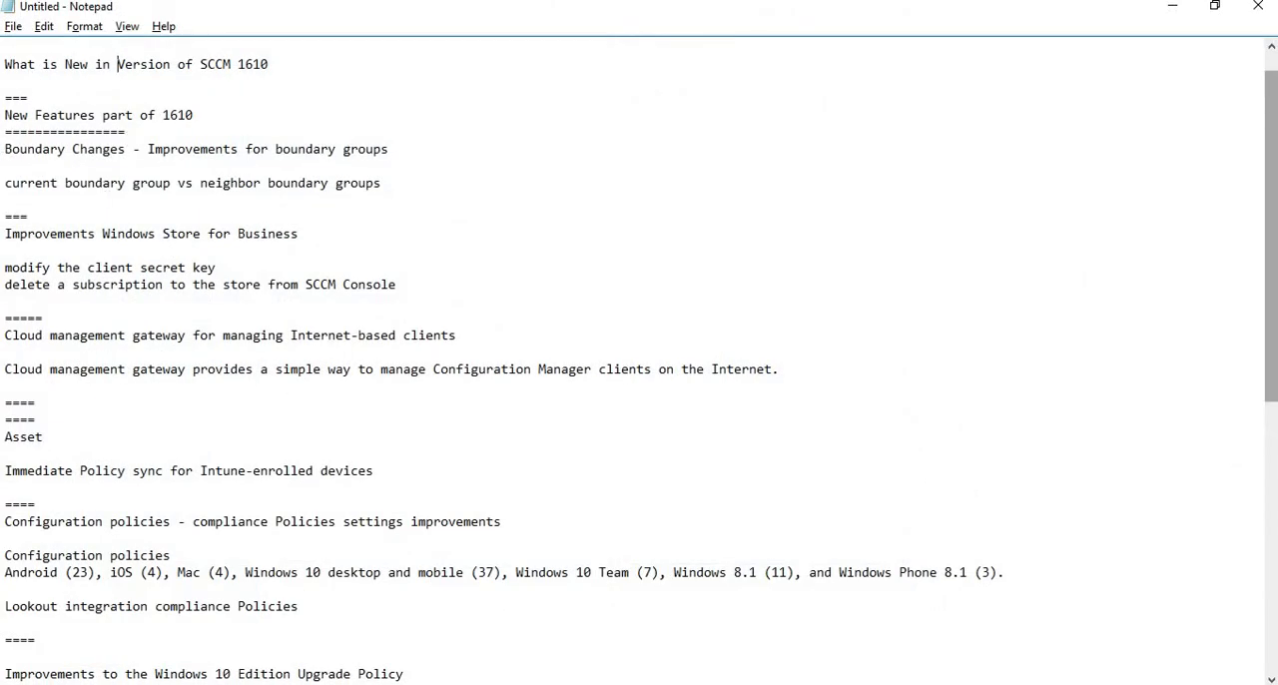
drag(388, 149, 5, 148)
drag(192, 115, 5, 115)
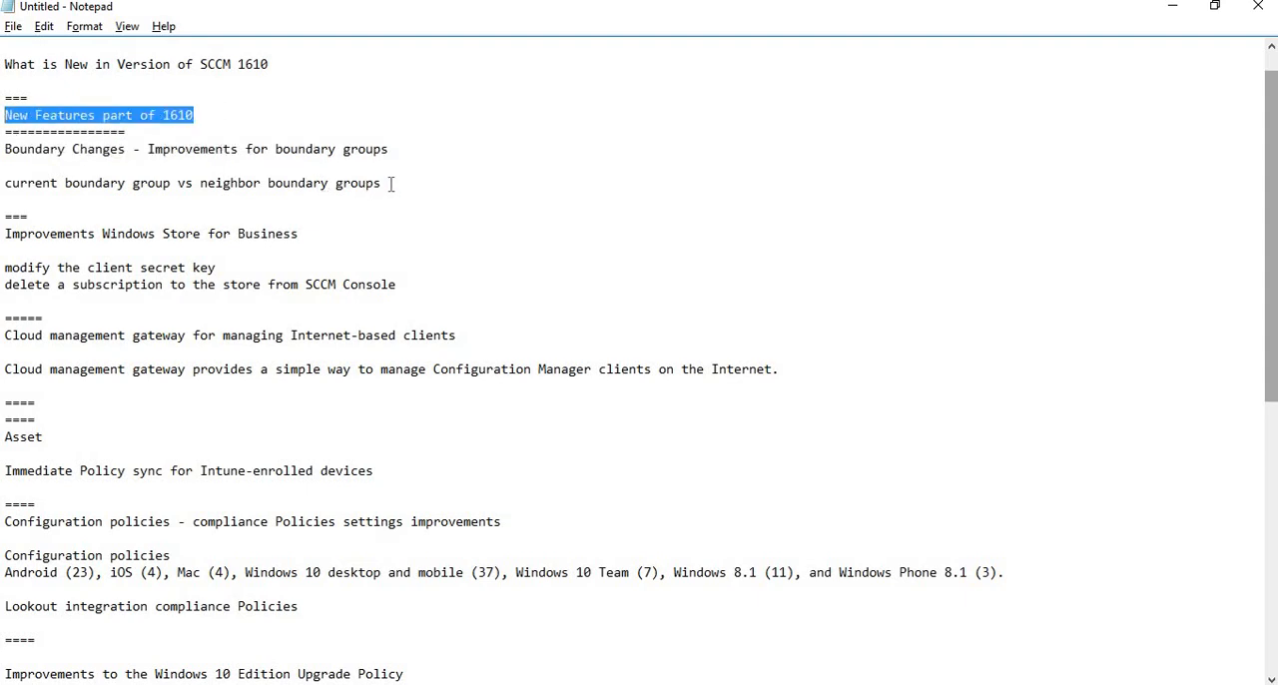
drag(385, 182, 5, 183)
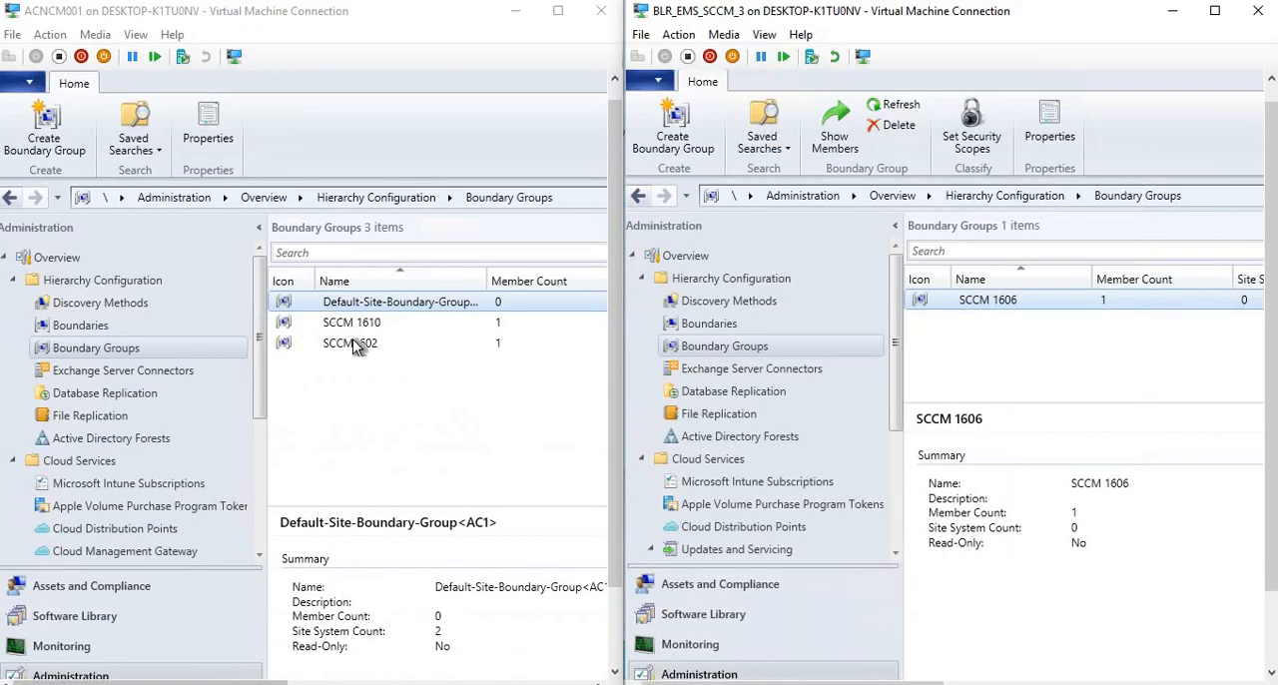
Open the SCCM 1610 boundary group's properties in the 1610 console and select its fallback relationship with SCCM1602.
right_click(357, 320)
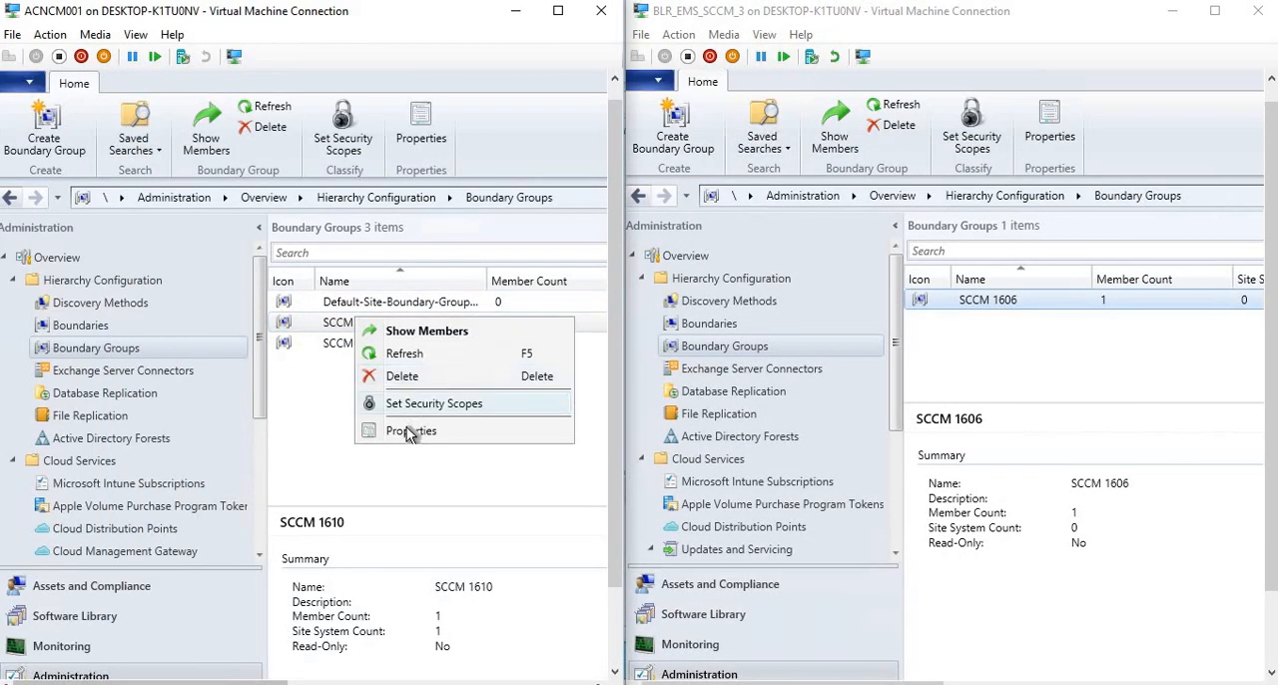
click(410, 429)
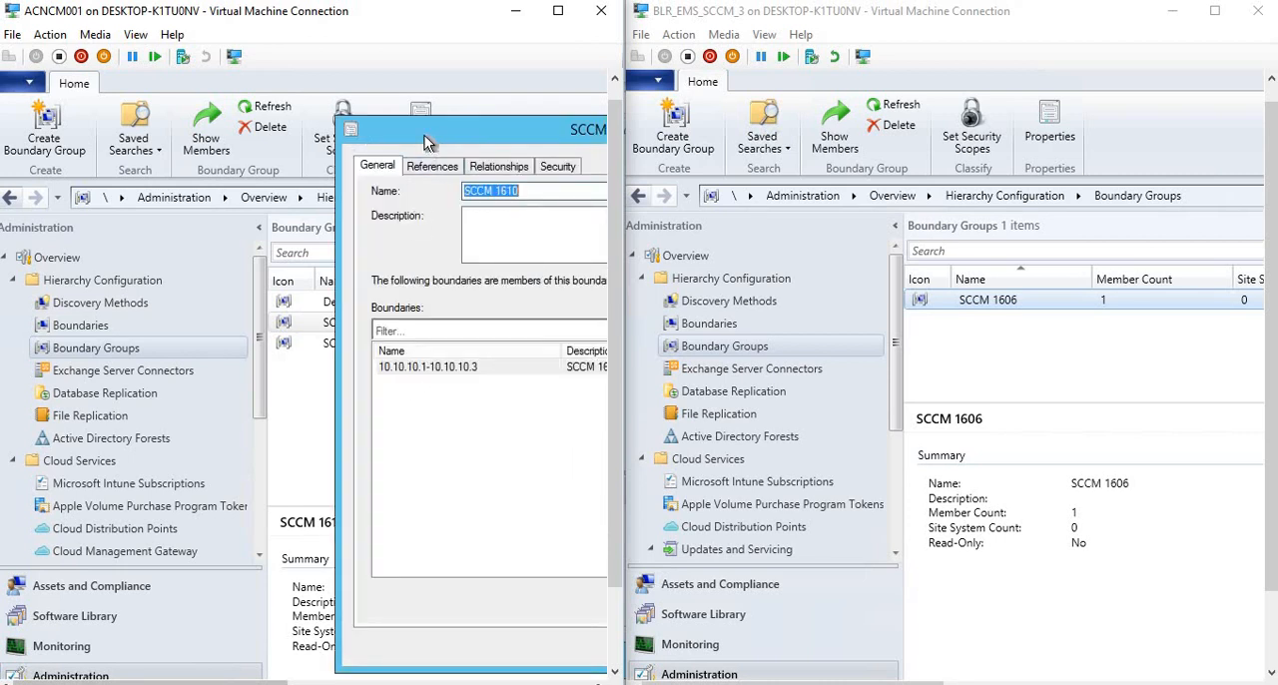
drag(424, 135, 193, 104)
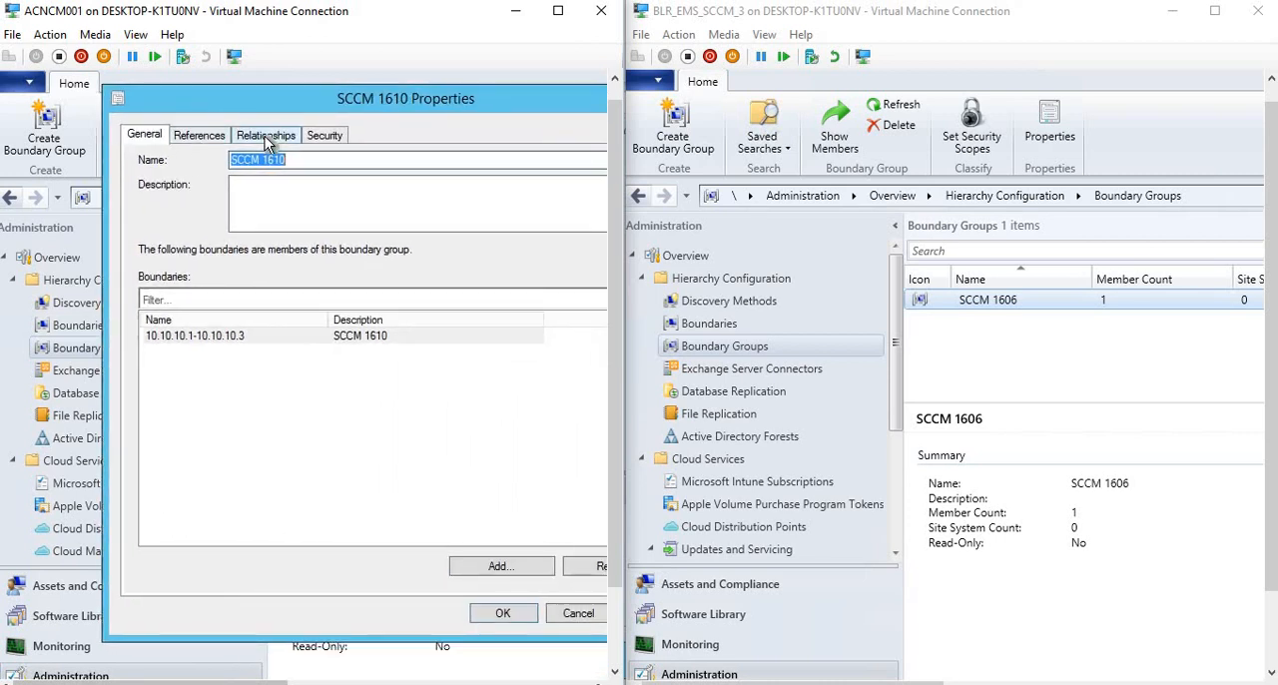
click(265, 136)
click(183, 344)
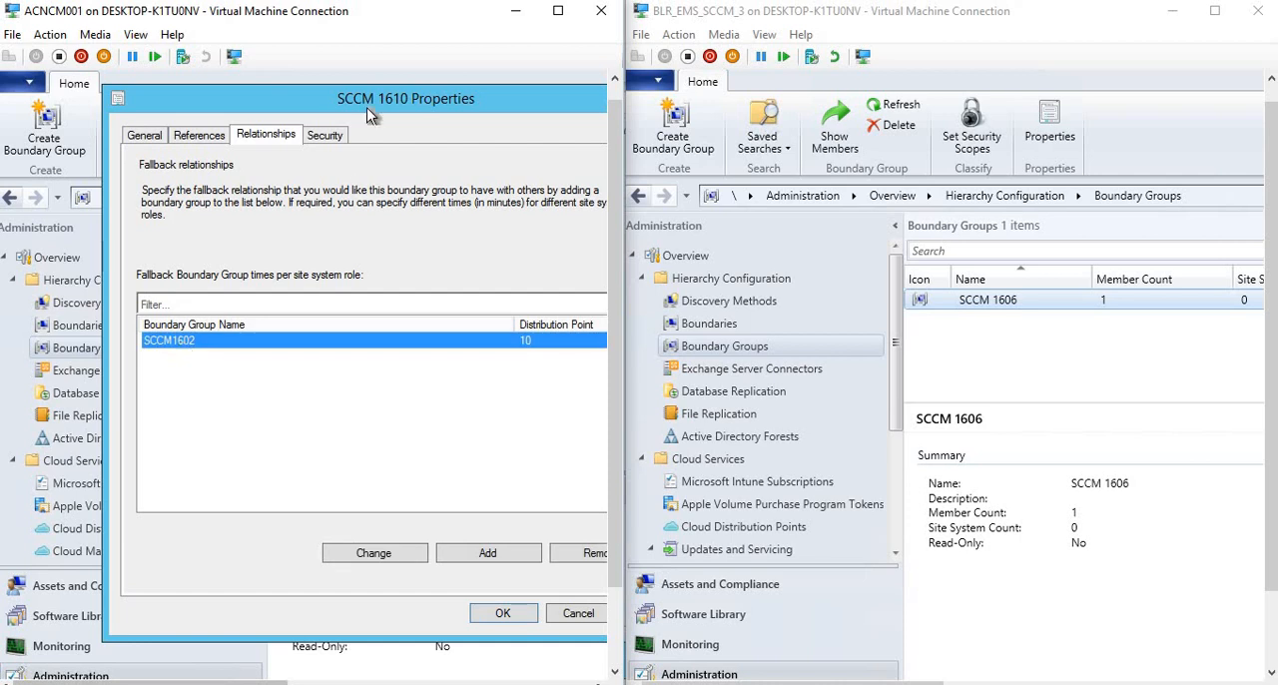
Bring the whole SCCM 1610 properties dialog into view and compare the group's name with its fallback relationships.
drag(370, 95, 263, 96)
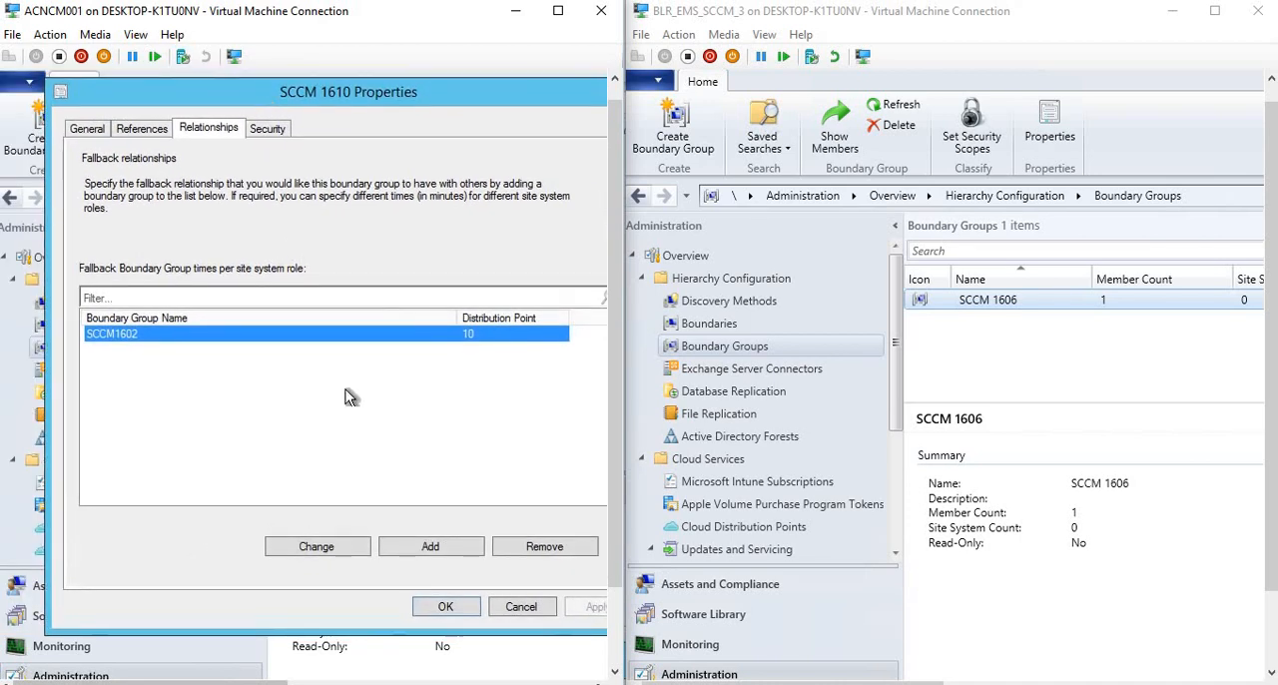
click(84, 132)
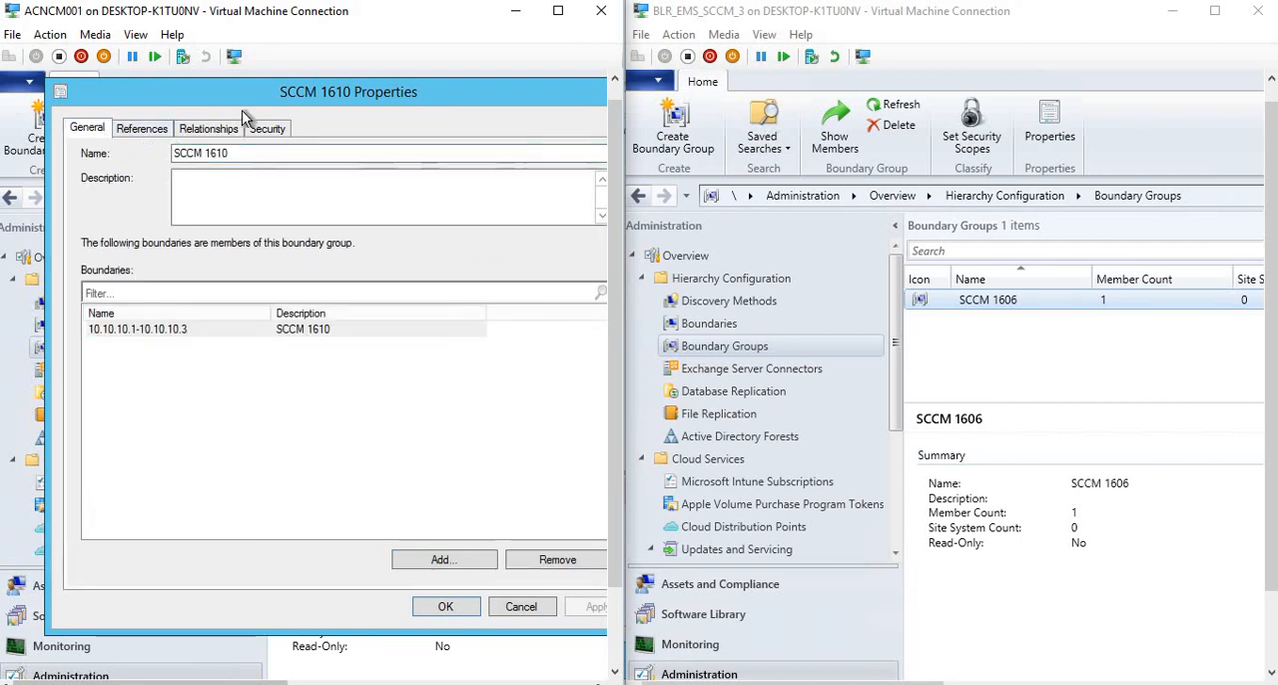
drag(121, 93, 84, 94)
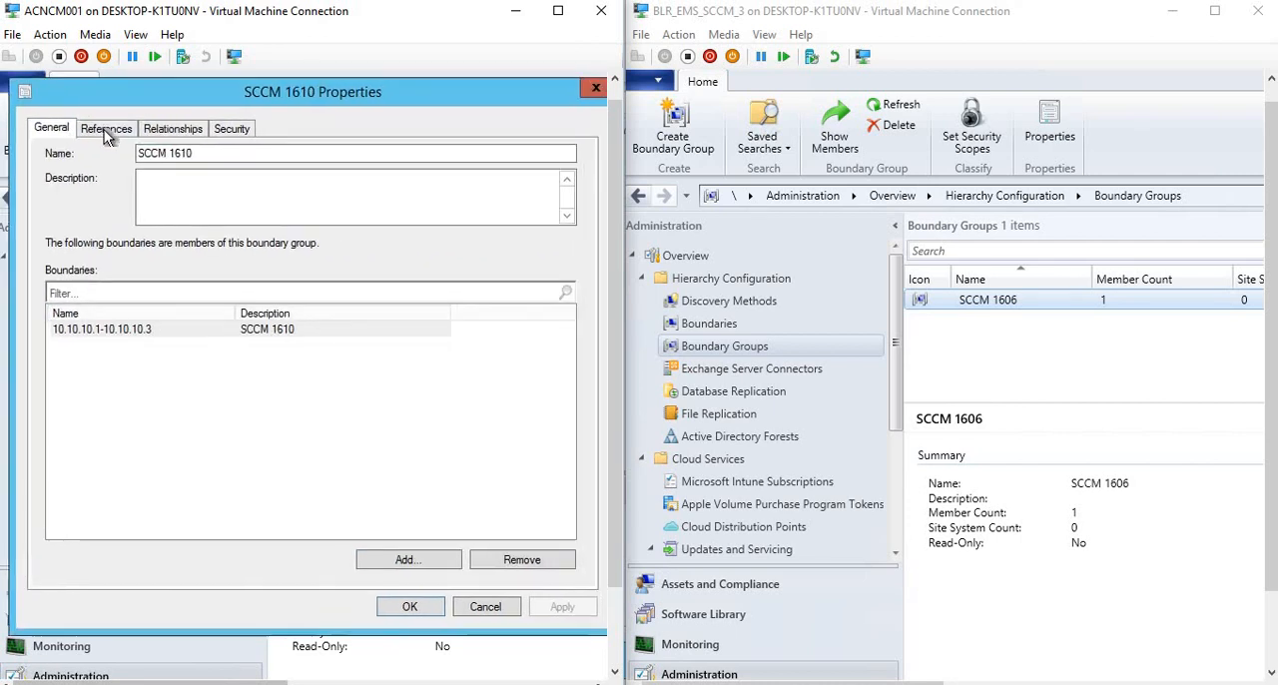
drag(212, 155, 120, 146)
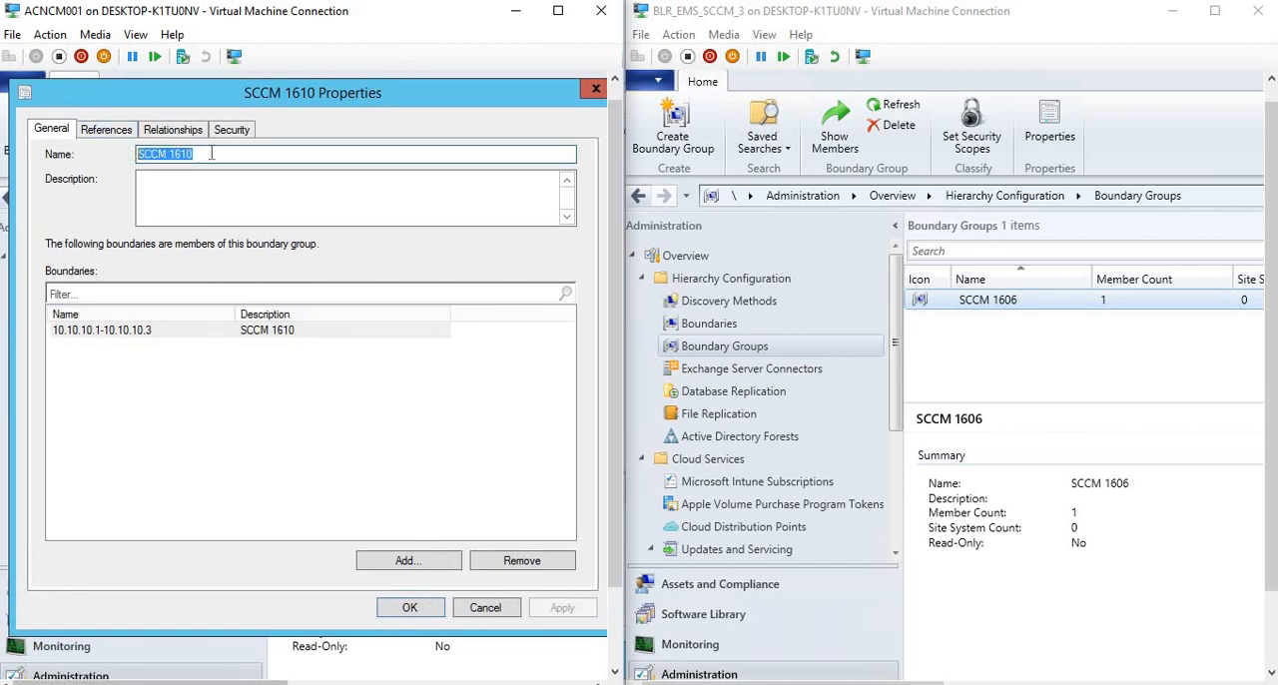
click(152, 130)
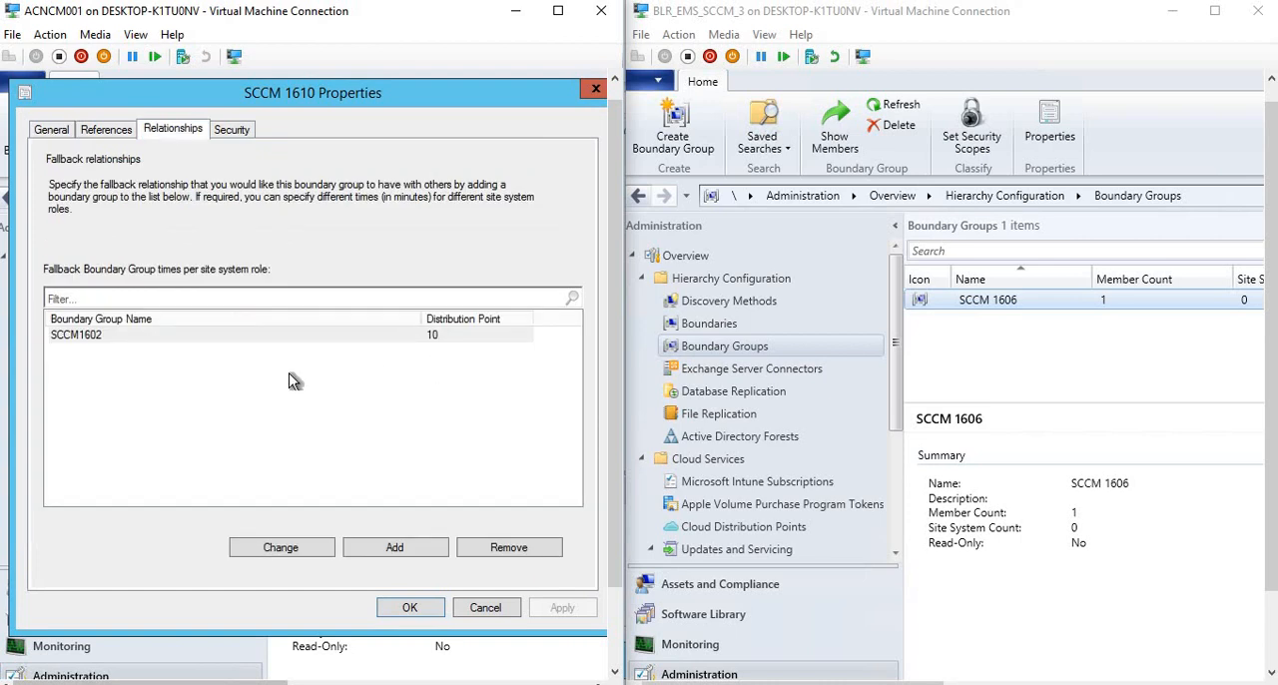
Inspect the distribution point fallback time for SCCM1602 and cancel both the fallback settings and the SCCM 1610 properties.
click(257, 335)
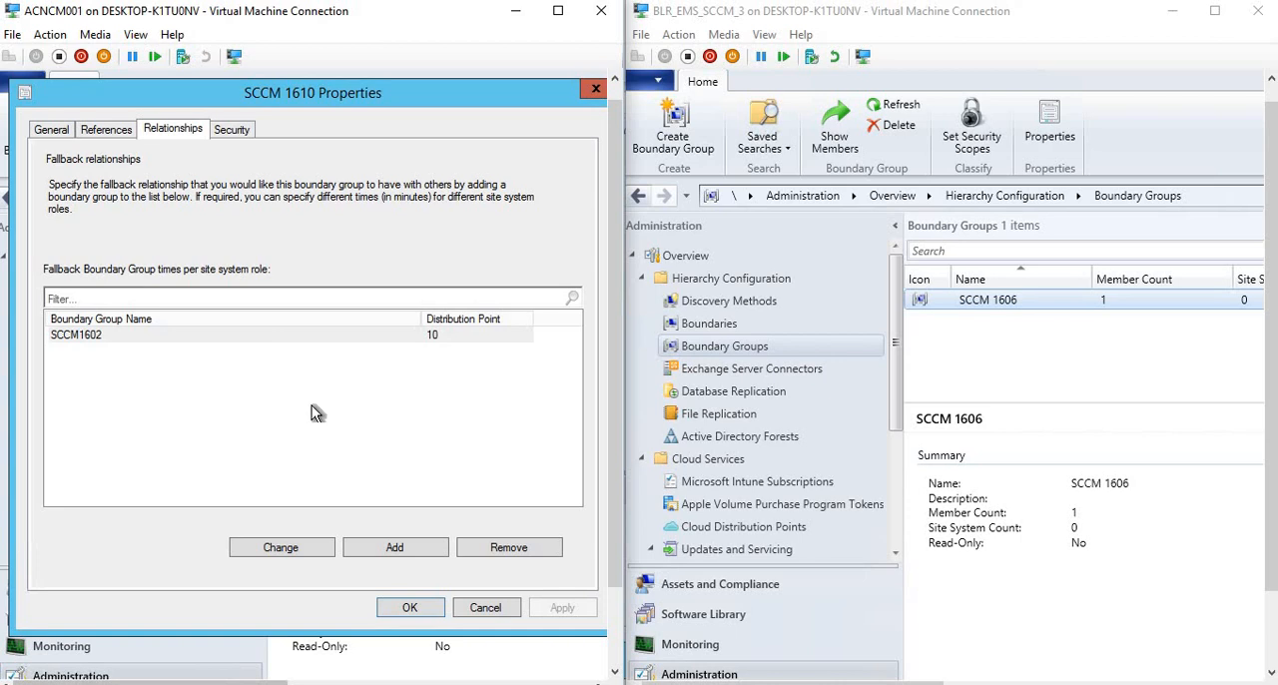
click(274, 550)
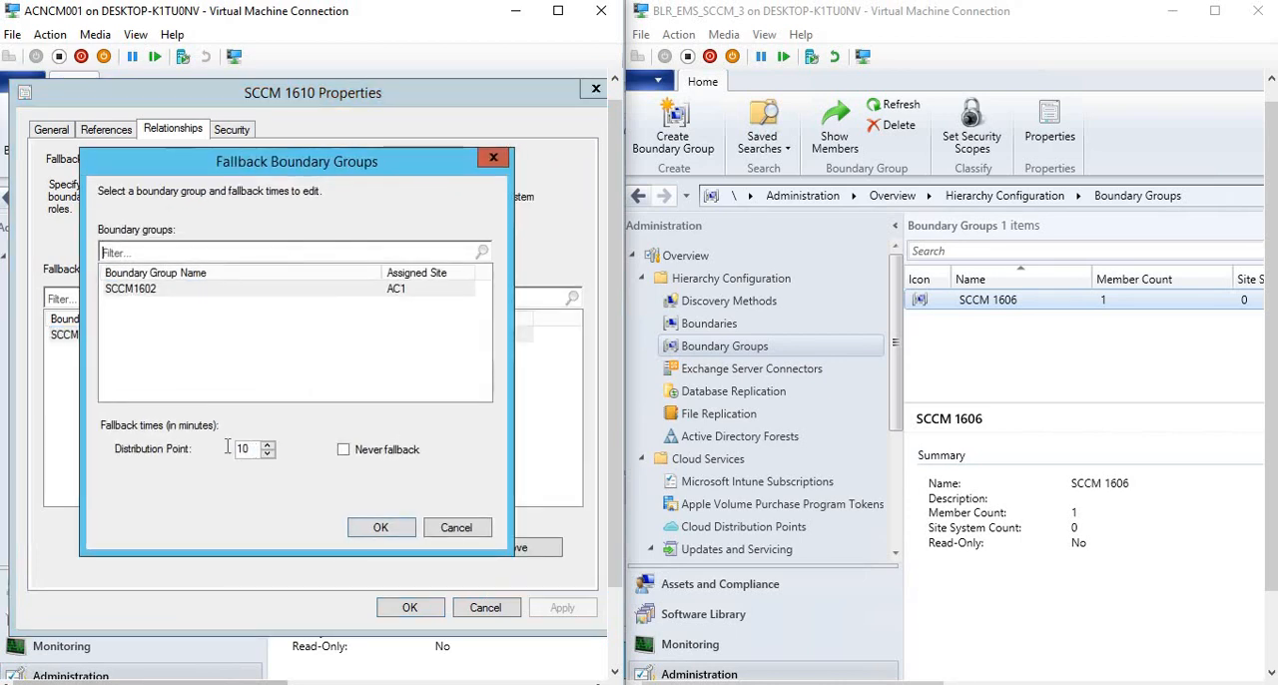
drag(252, 450, 227, 447)
click(456, 526)
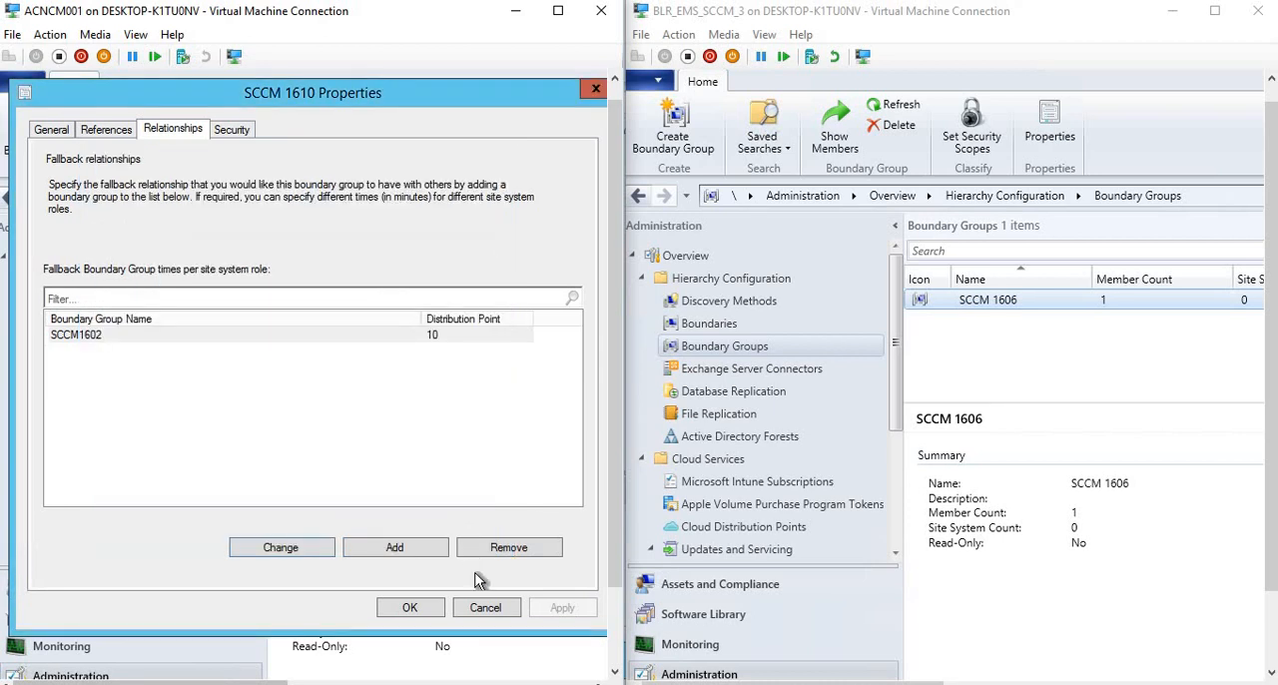
click(484, 608)
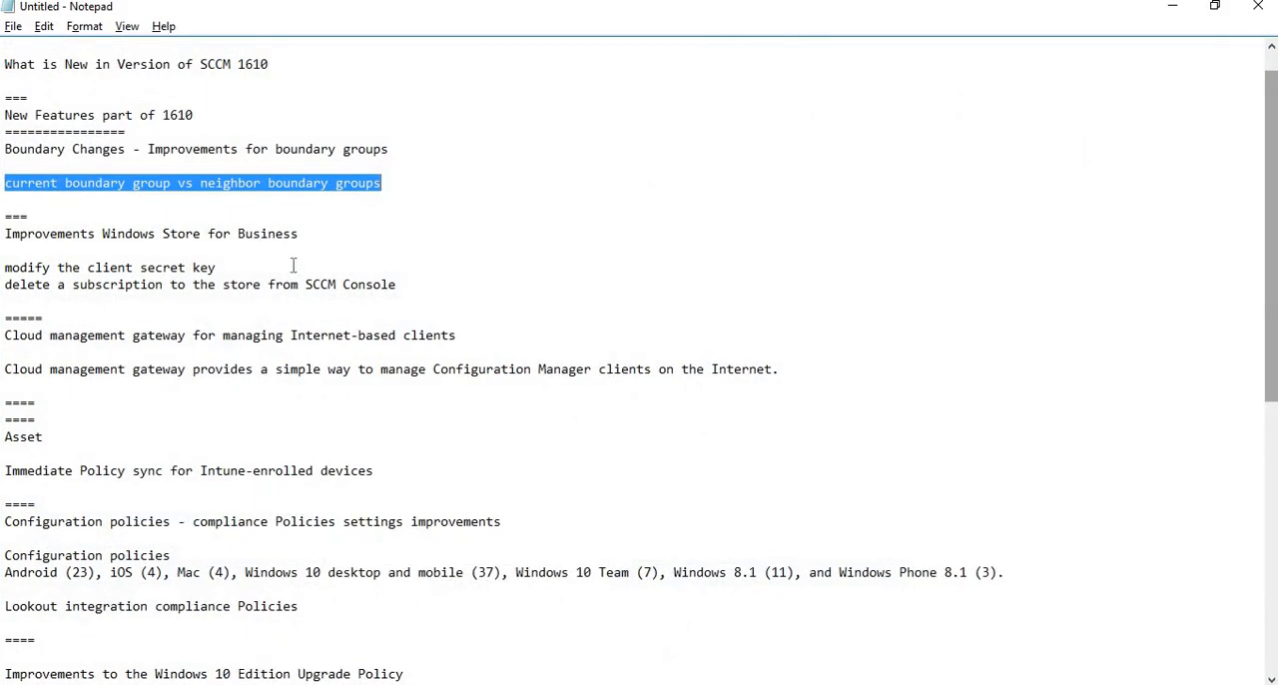
Highlight the Windows Store for Business improvements heading in the notes and open Windows Store for Business under Cloud Services in the 1610 console.
drag(305, 235, 5, 235)
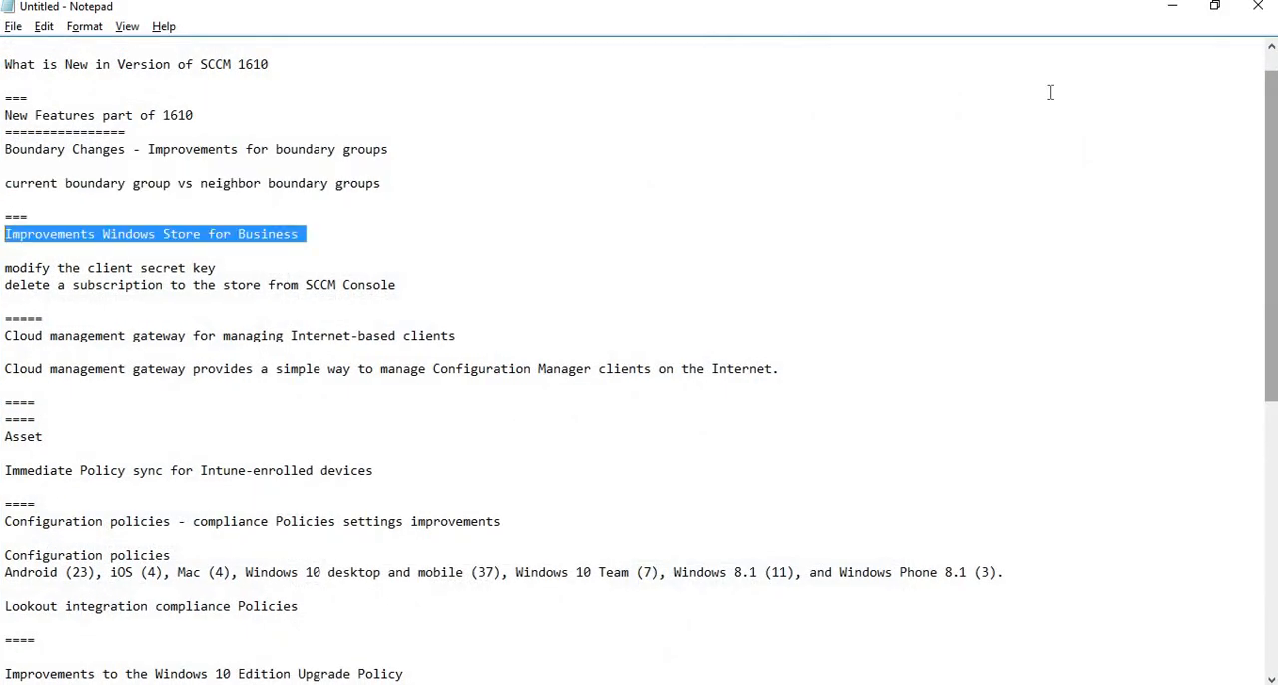
click(1179, 14)
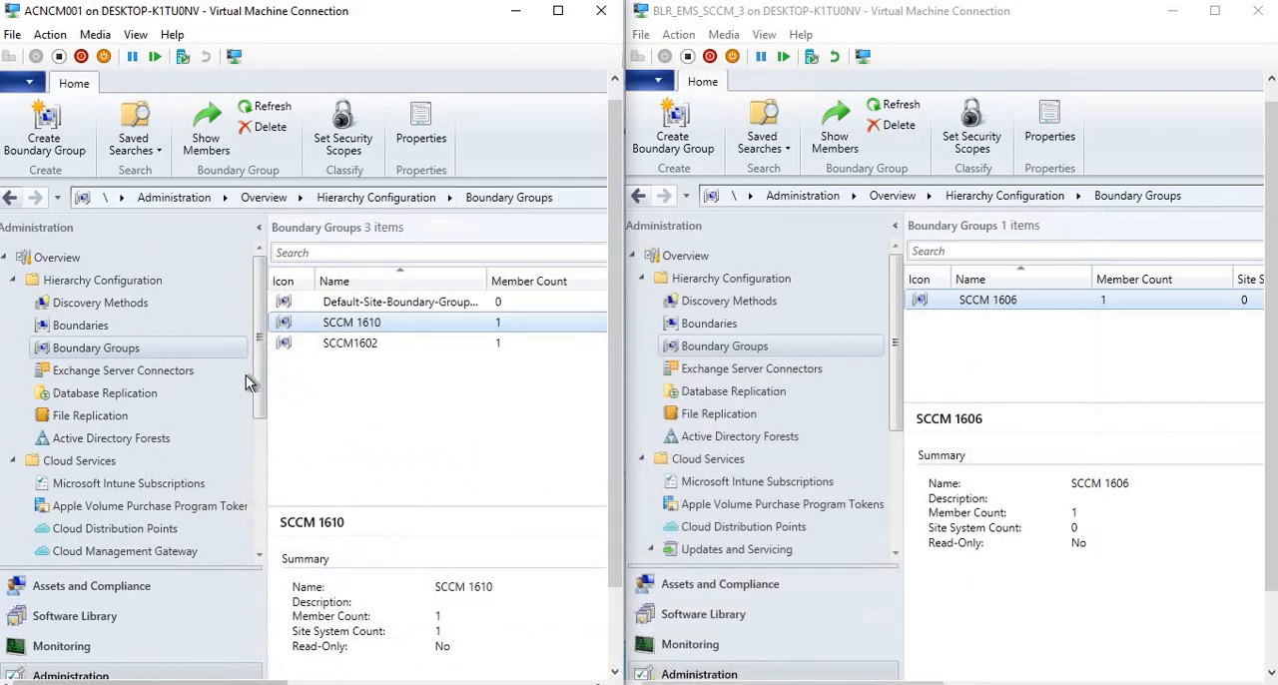
drag(257, 379, 256, 424)
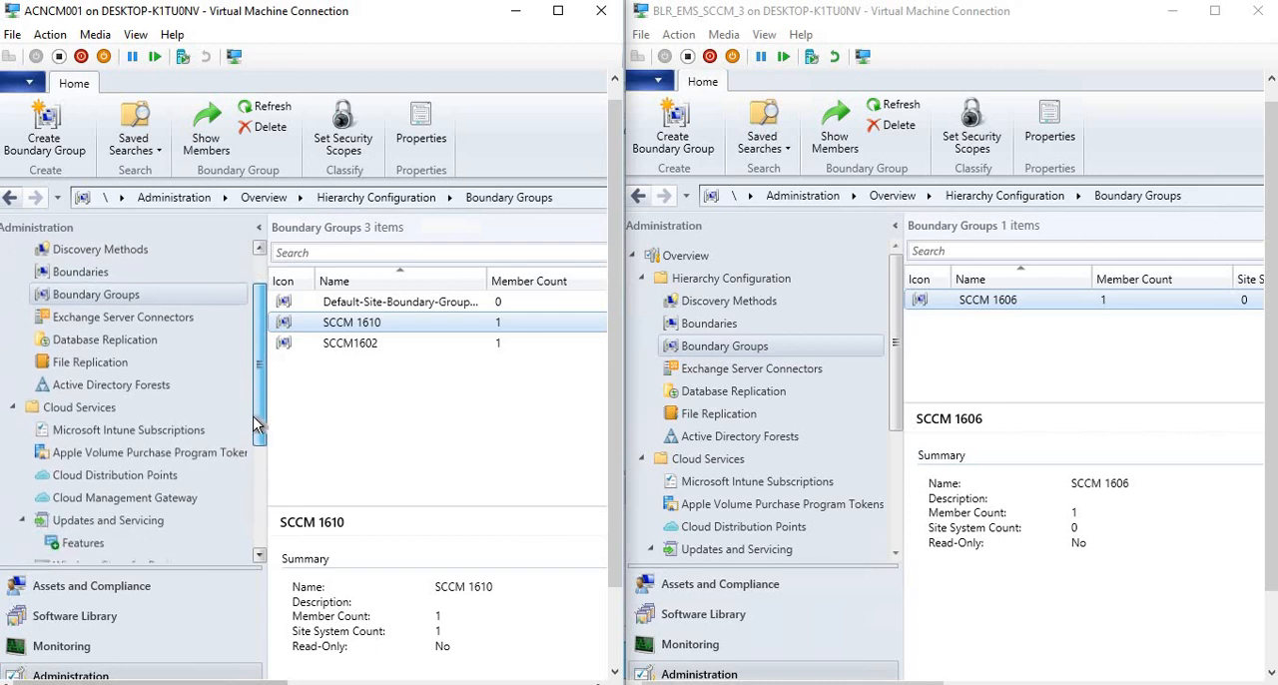
scroll(254, 429, down, 1)
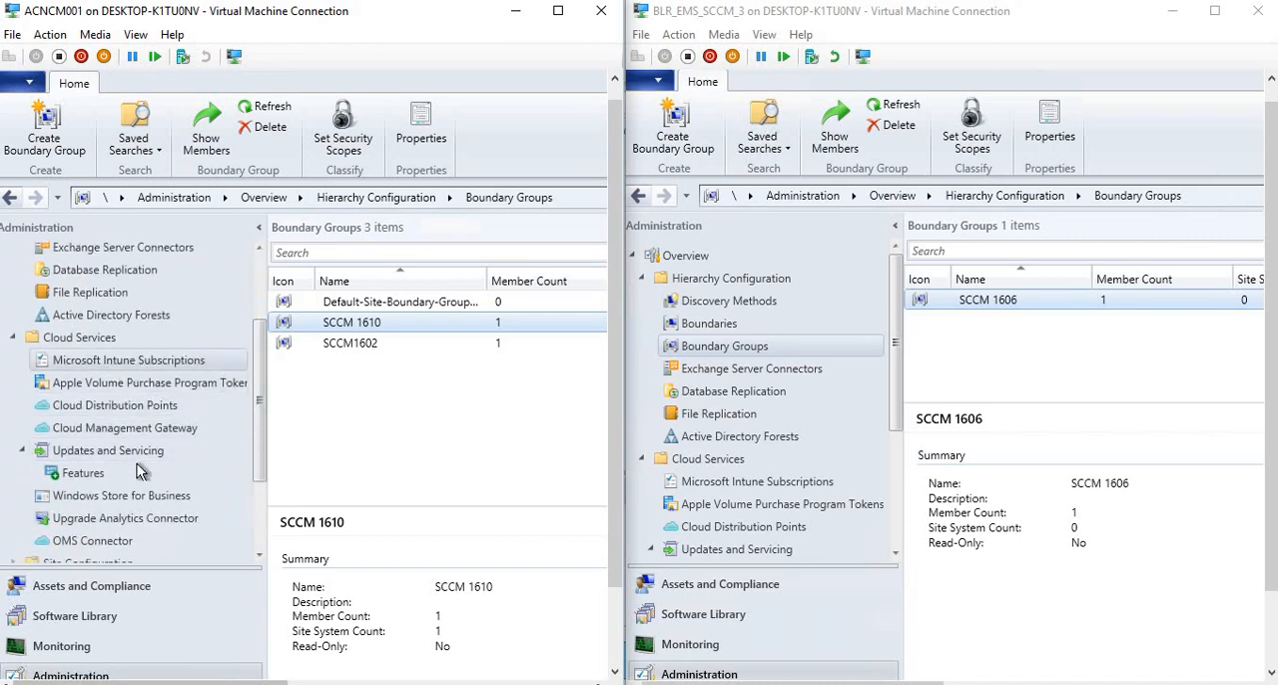
click(105, 500)
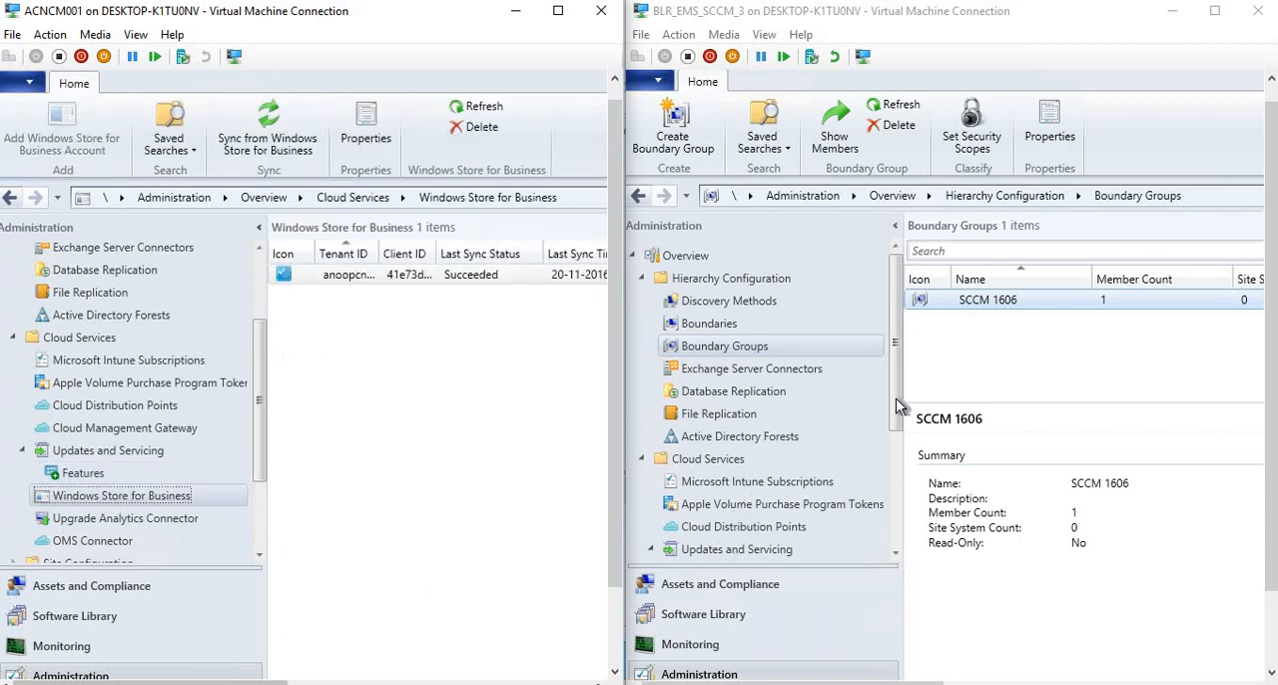
Open Windows Store For Business under Cloud Services in the 1606 console and inspect the actions offered for its empty list.
drag(895, 399, 903, 474)
drag(897, 419, 900, 513)
click(794, 410)
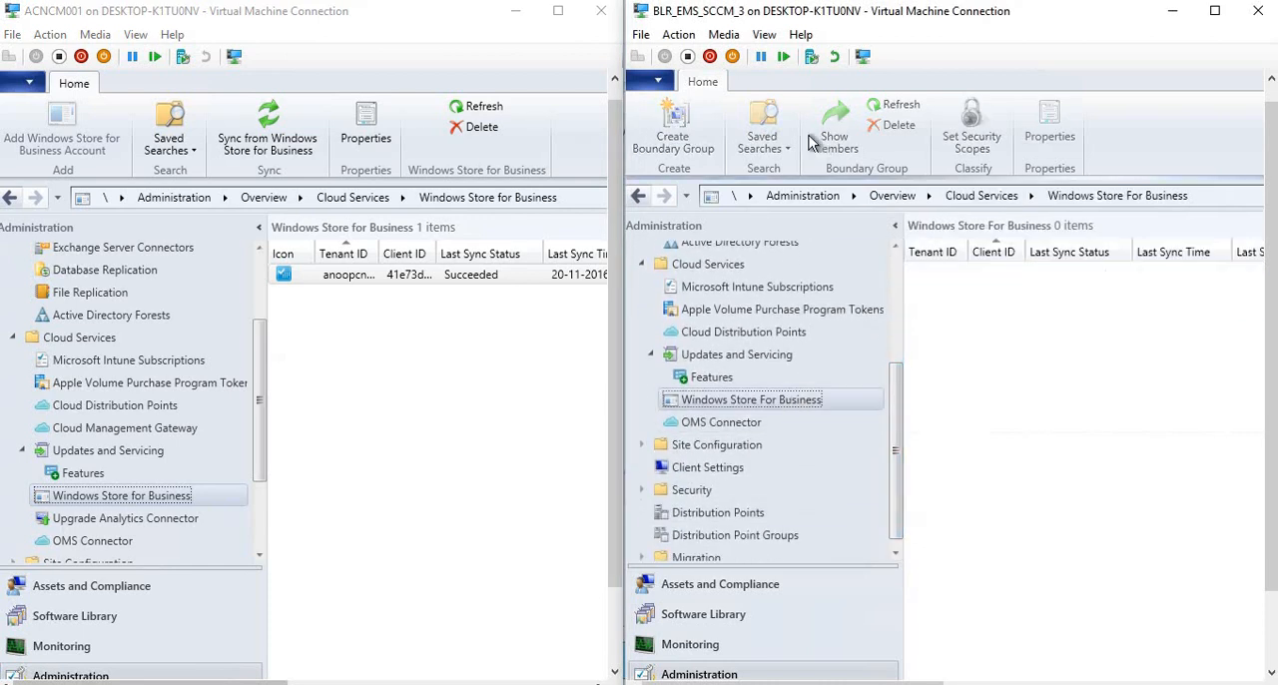
right_click(992, 290)
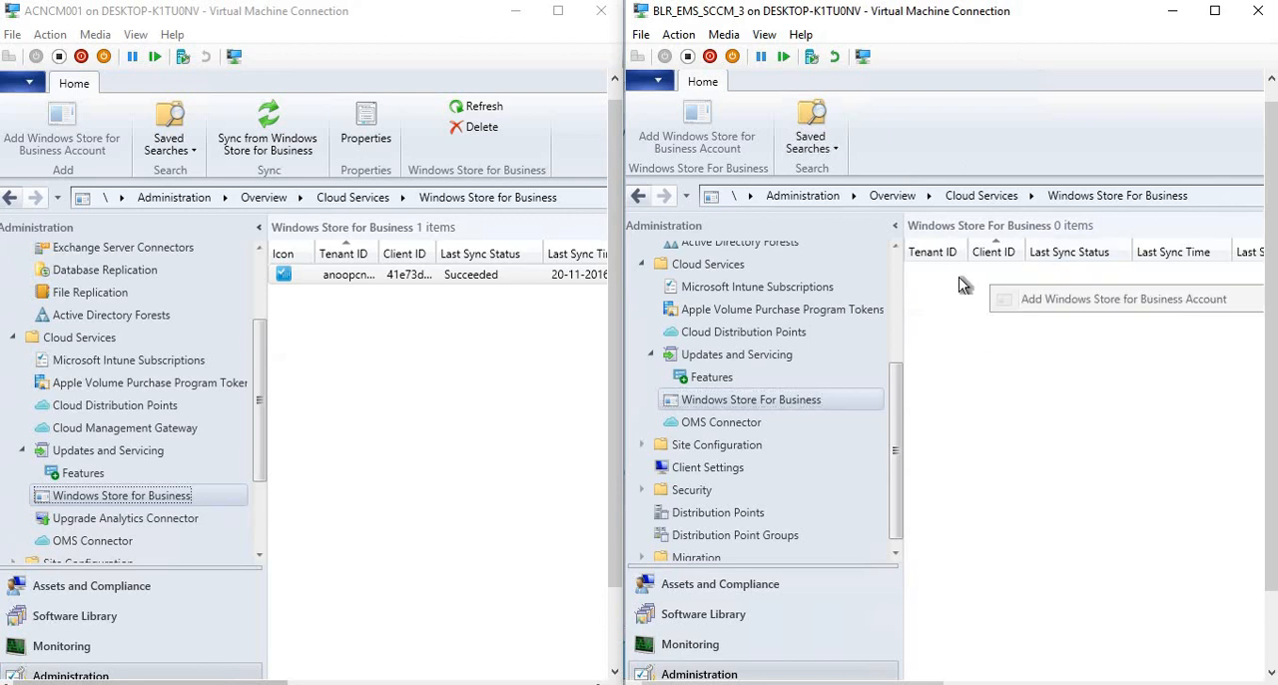
right_click(956, 302)
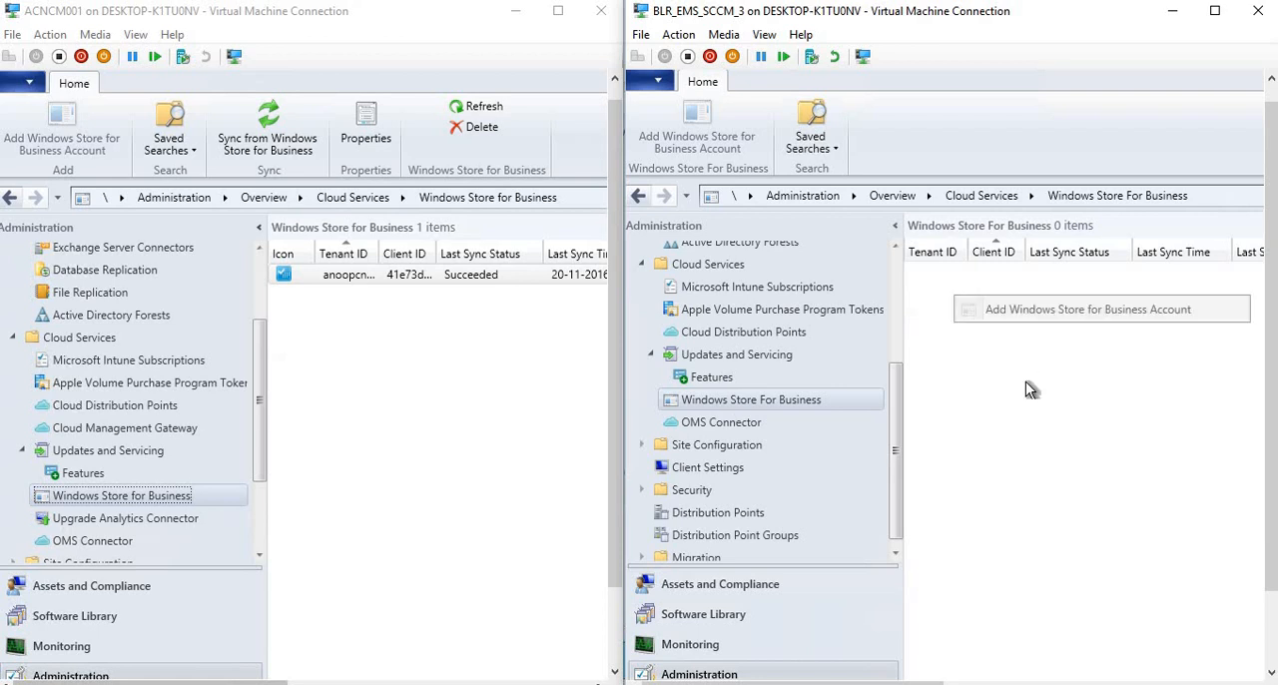
right_click(1076, 406)
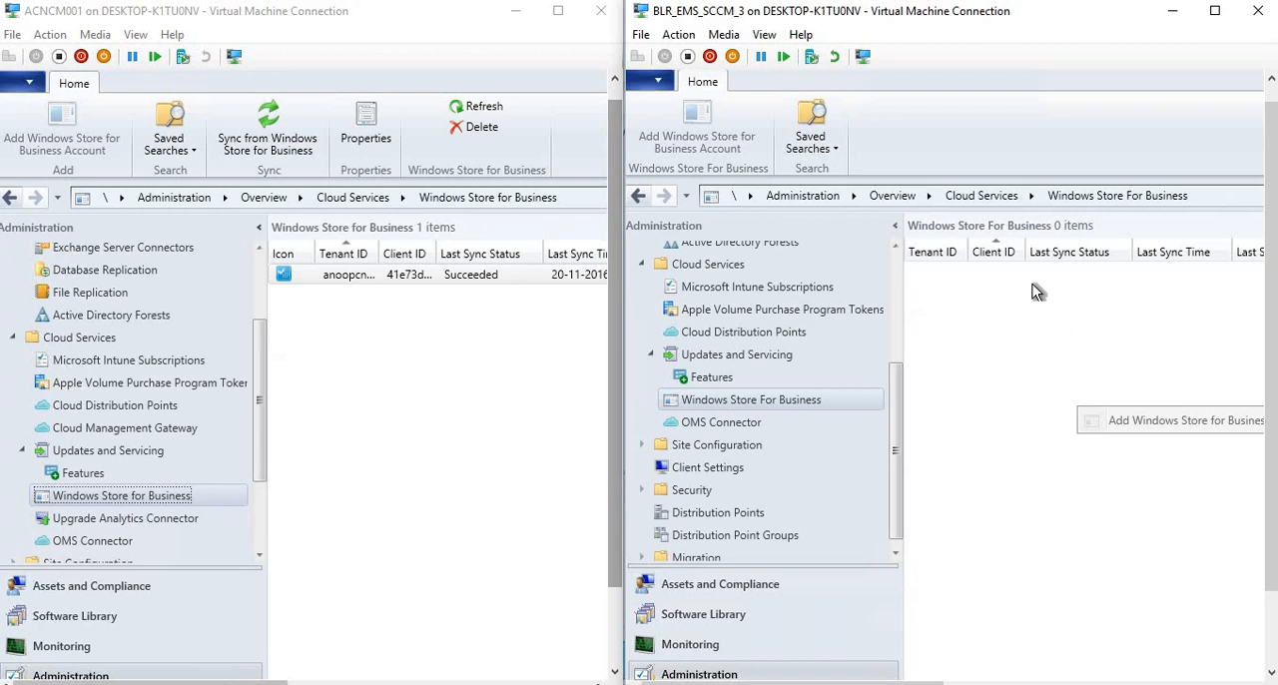
Inspect the 1610 store subscription's available actions and its editable client secret key in the properties, and cancel without changes.
right_click(305, 280)
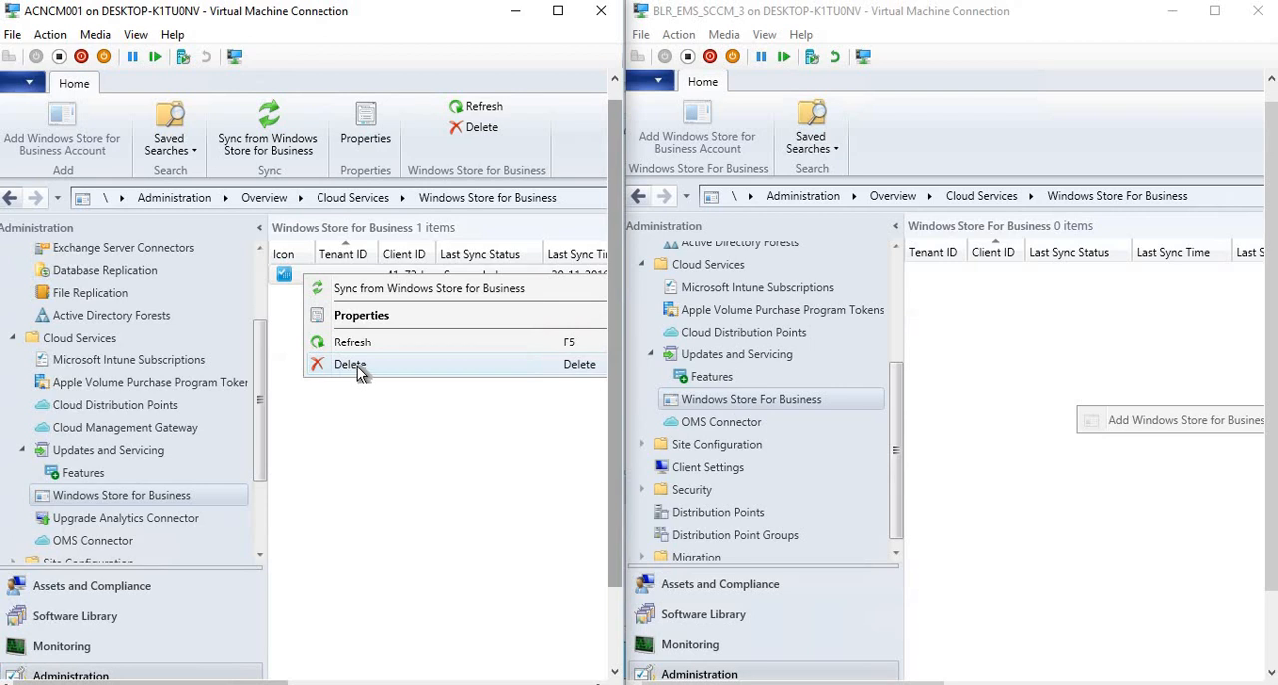
click(390, 316)
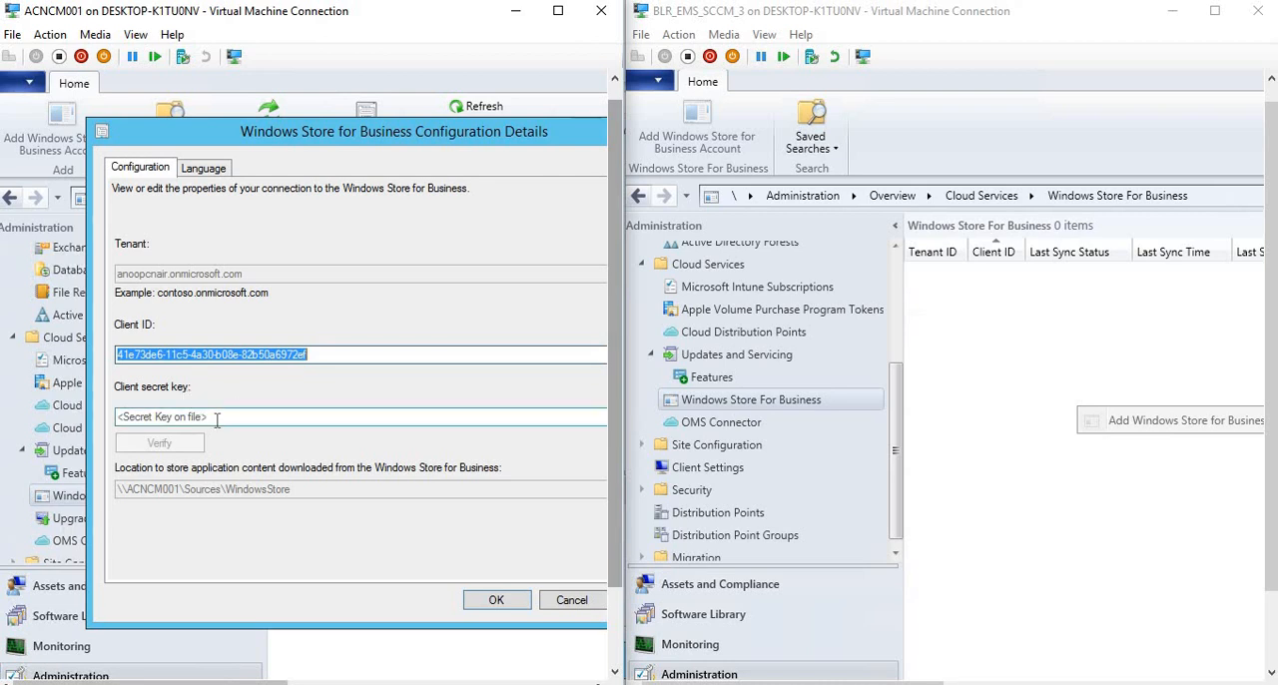
click(156, 417)
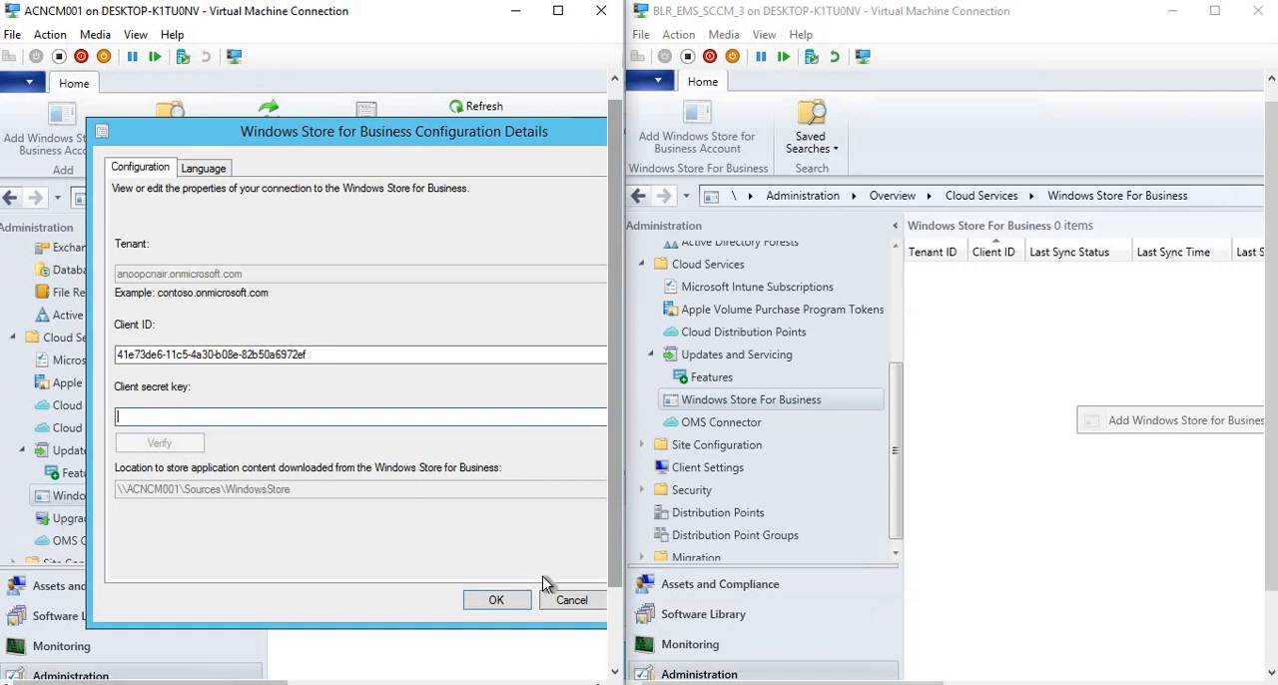
click(569, 600)
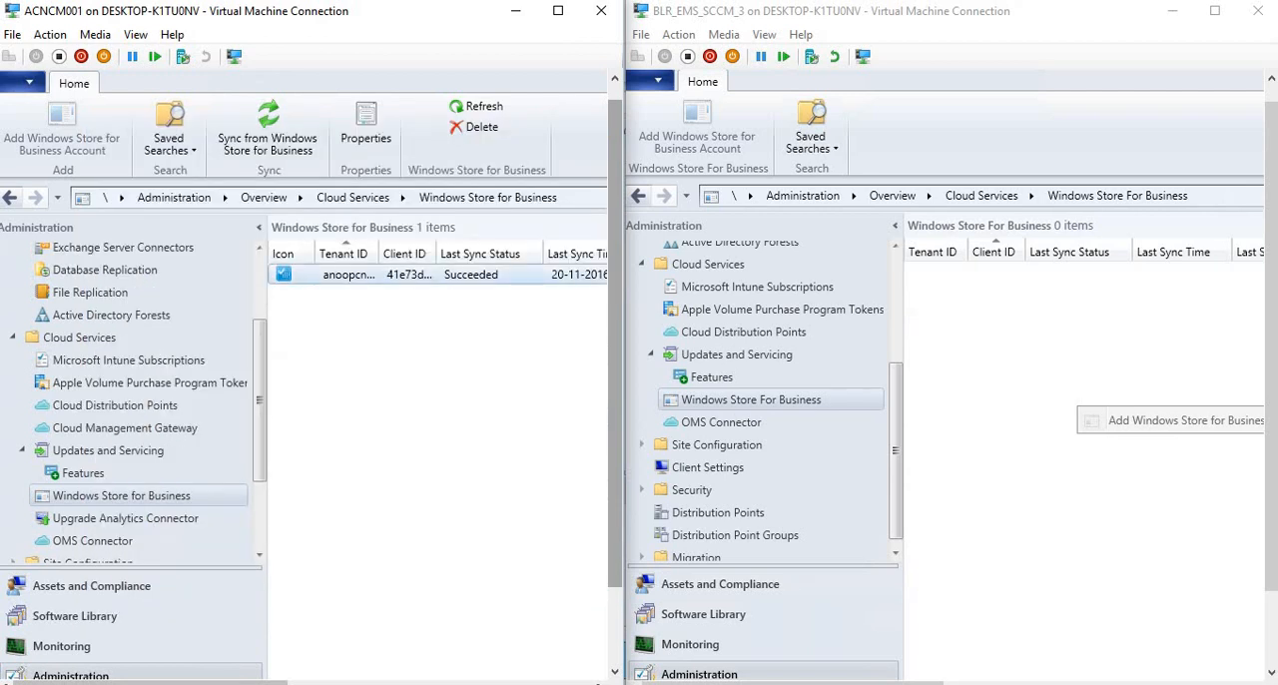
Switch to the Notepad notes and highlight the secret key and subscription deletion lines, followed by the Cloud management gateway heading.
key(alt+Tab)
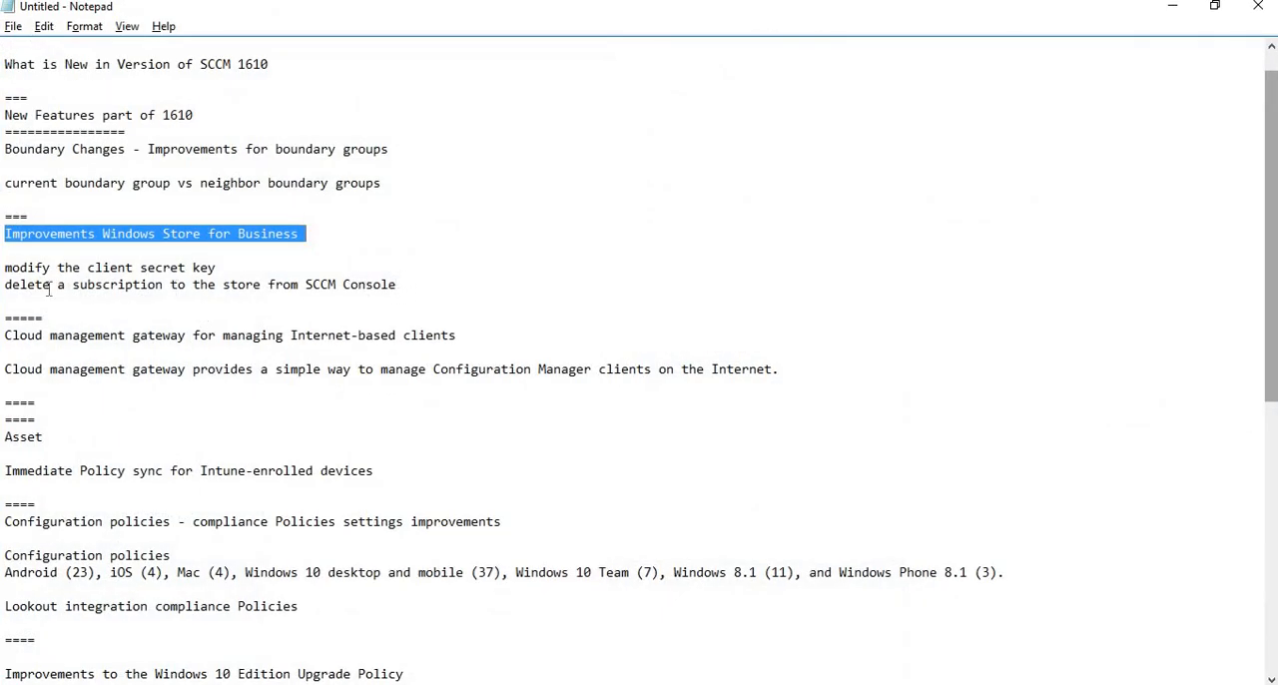
drag(57, 286, 5, 255)
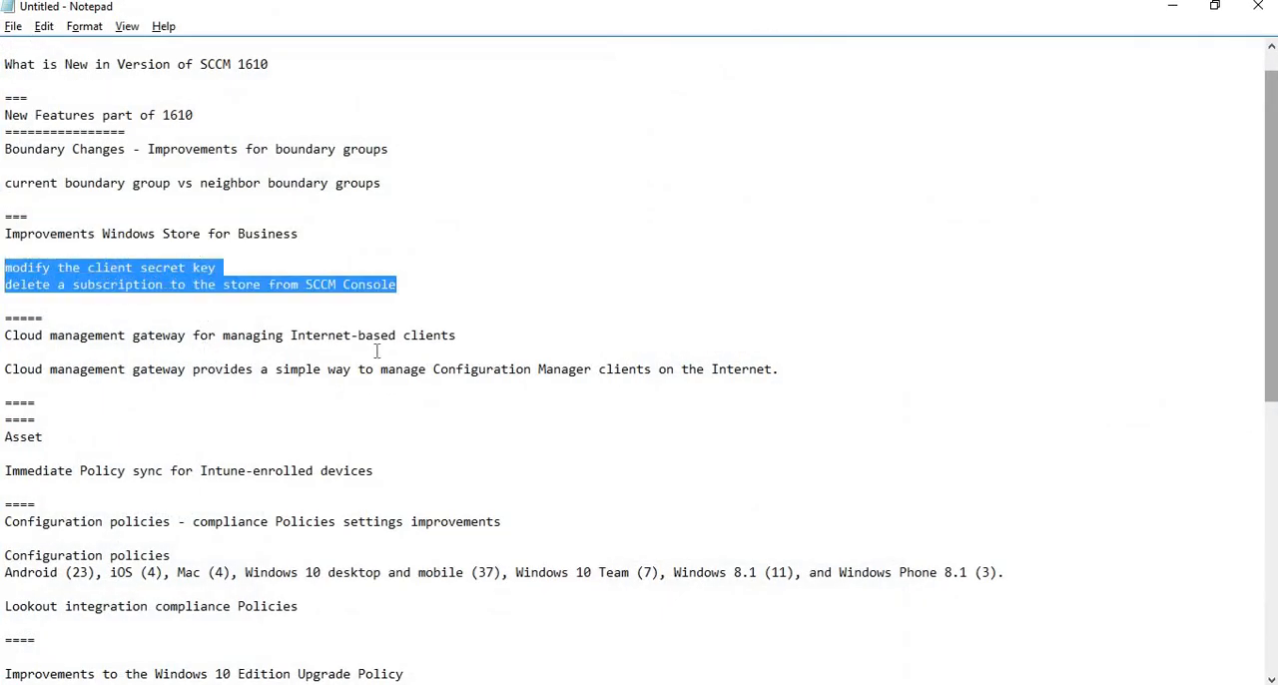
click(6, 335)
key(shift+End)
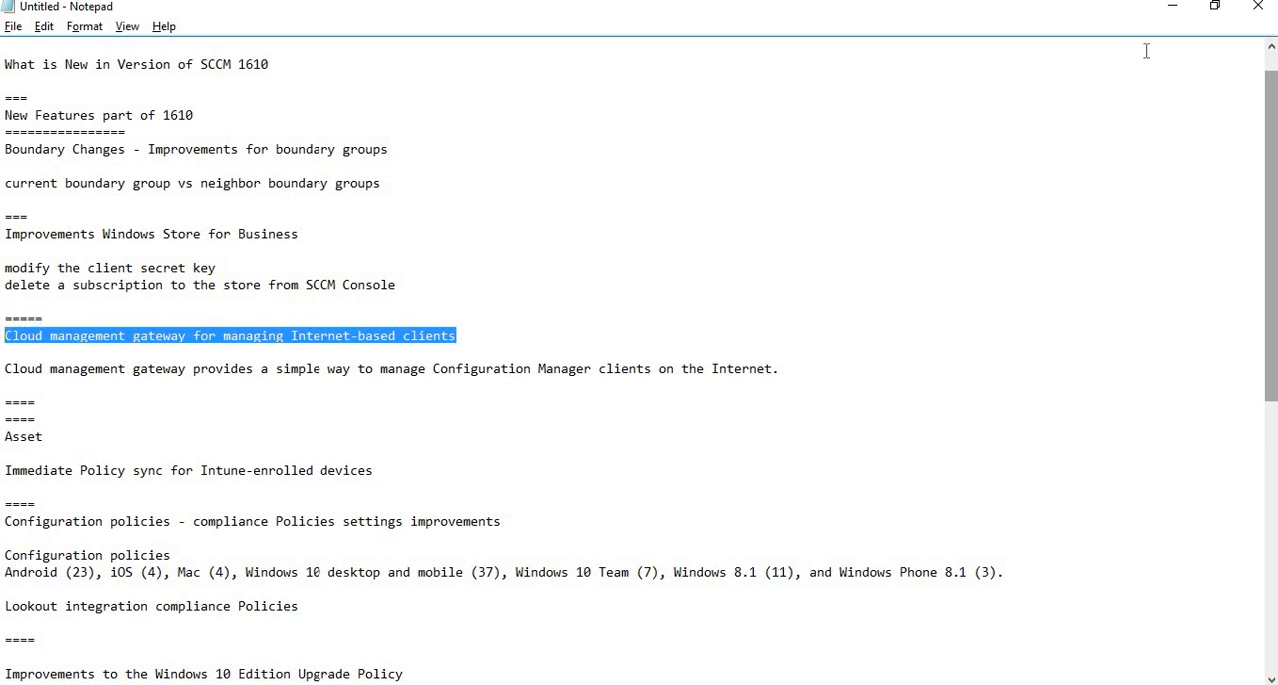
Return to the 1610 console and view the Upgrade Analytics Connector and Cloud Management Gateway nodes under Cloud Services.
click(1168, 18)
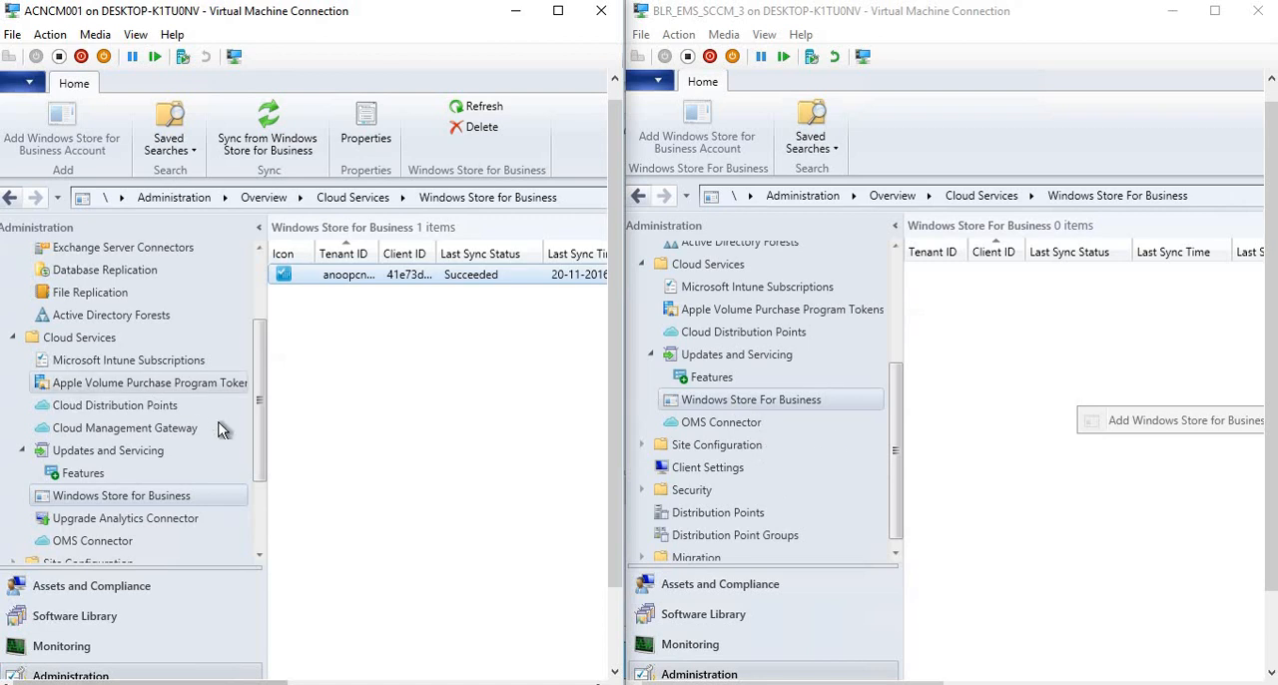
scroll(258, 424, down, 2)
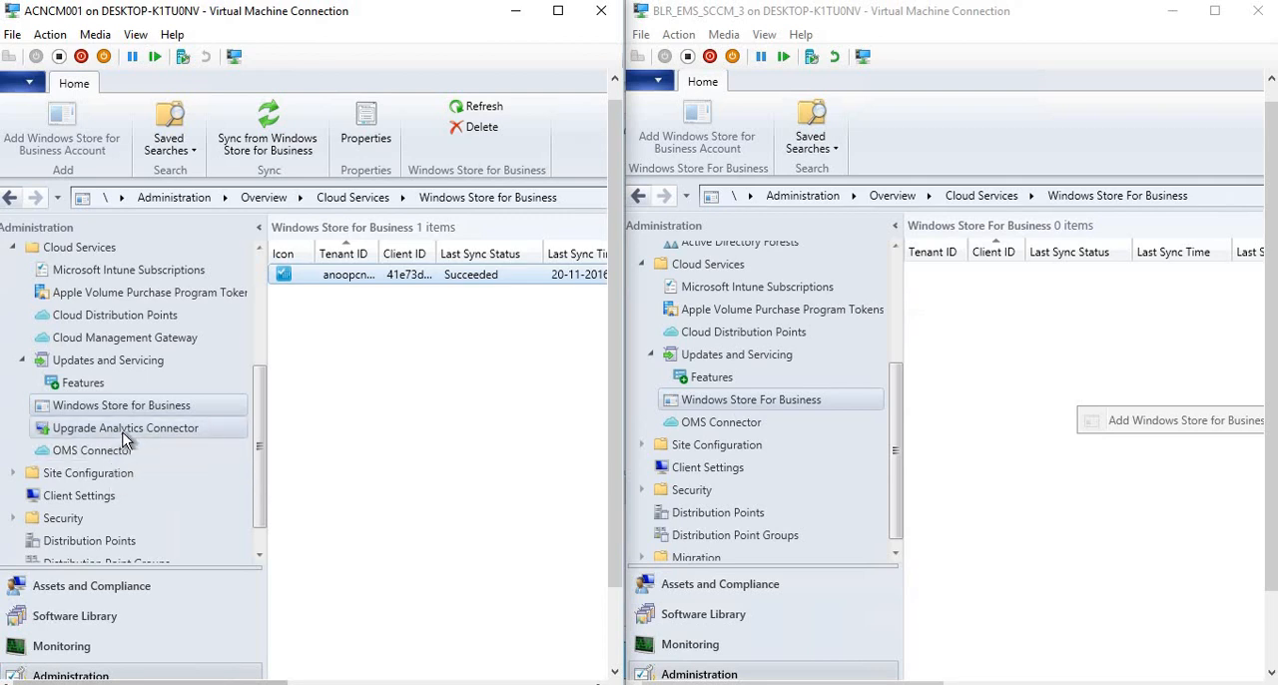
click(122, 429)
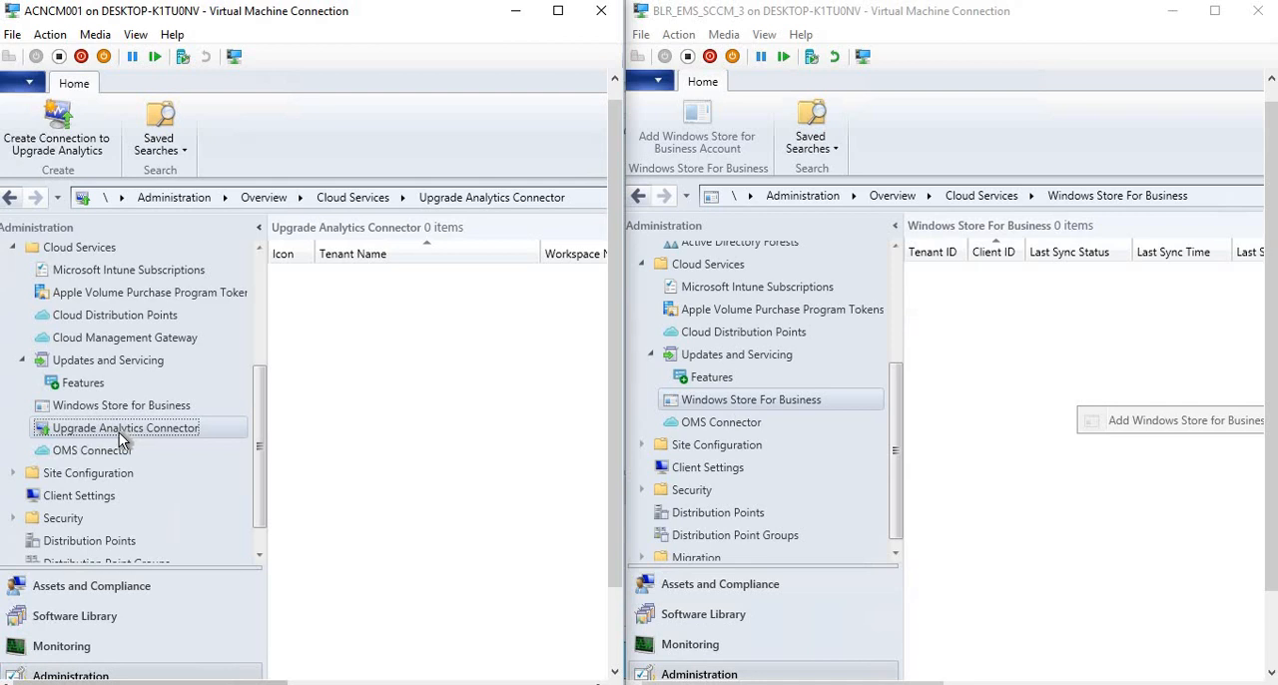
click(98, 339)
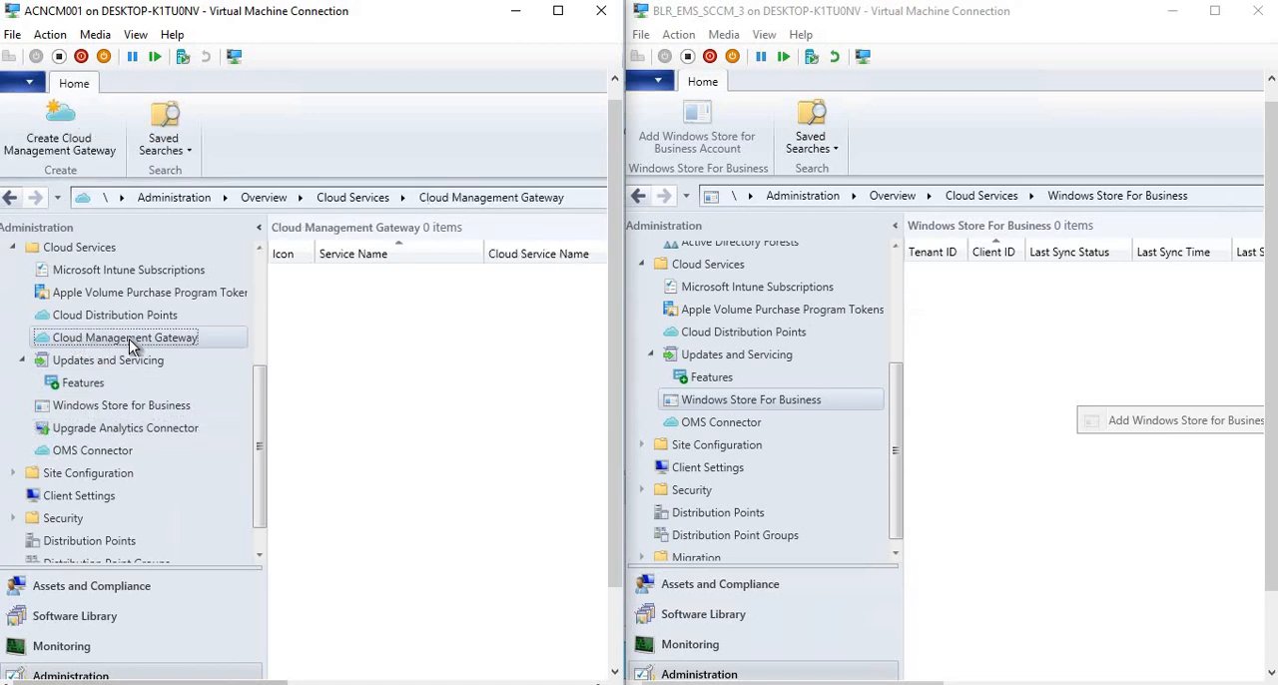
Open the Create Cloud Management Gateway Wizard, examine its General page, and close it without creating a gateway.
right_click(129, 338)
click(199, 361)
drag(407, 76, 148, 104)
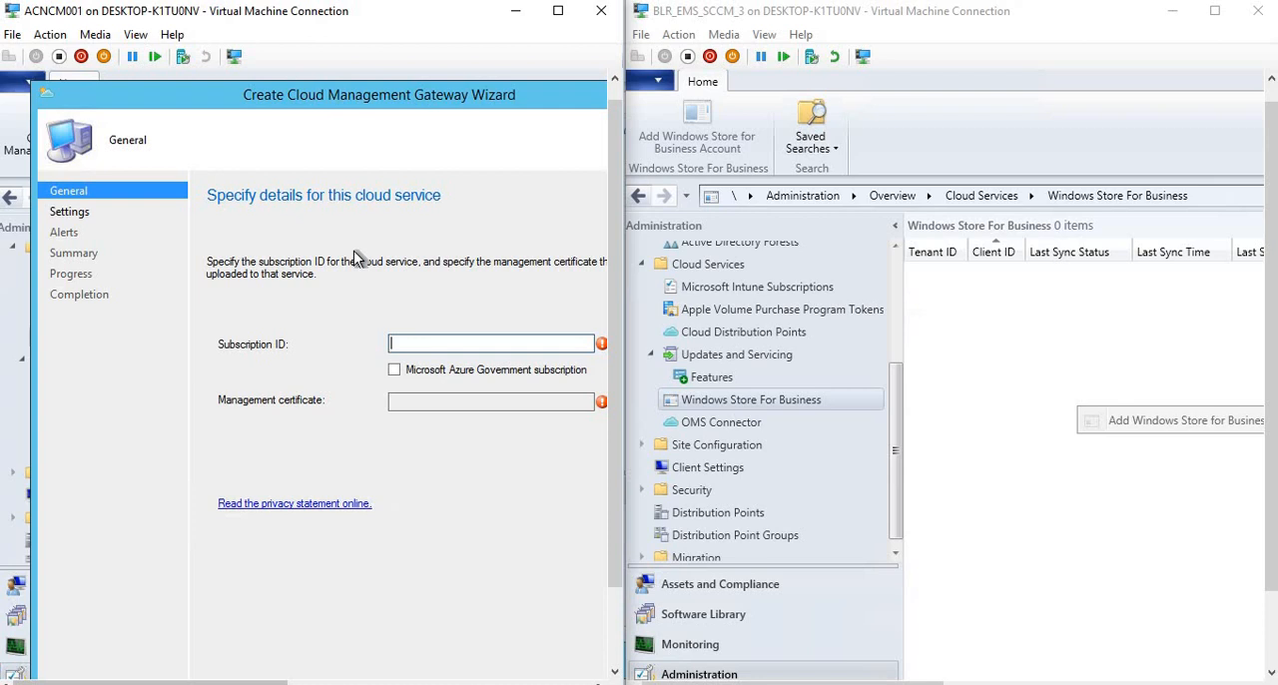
double_click(47, 99)
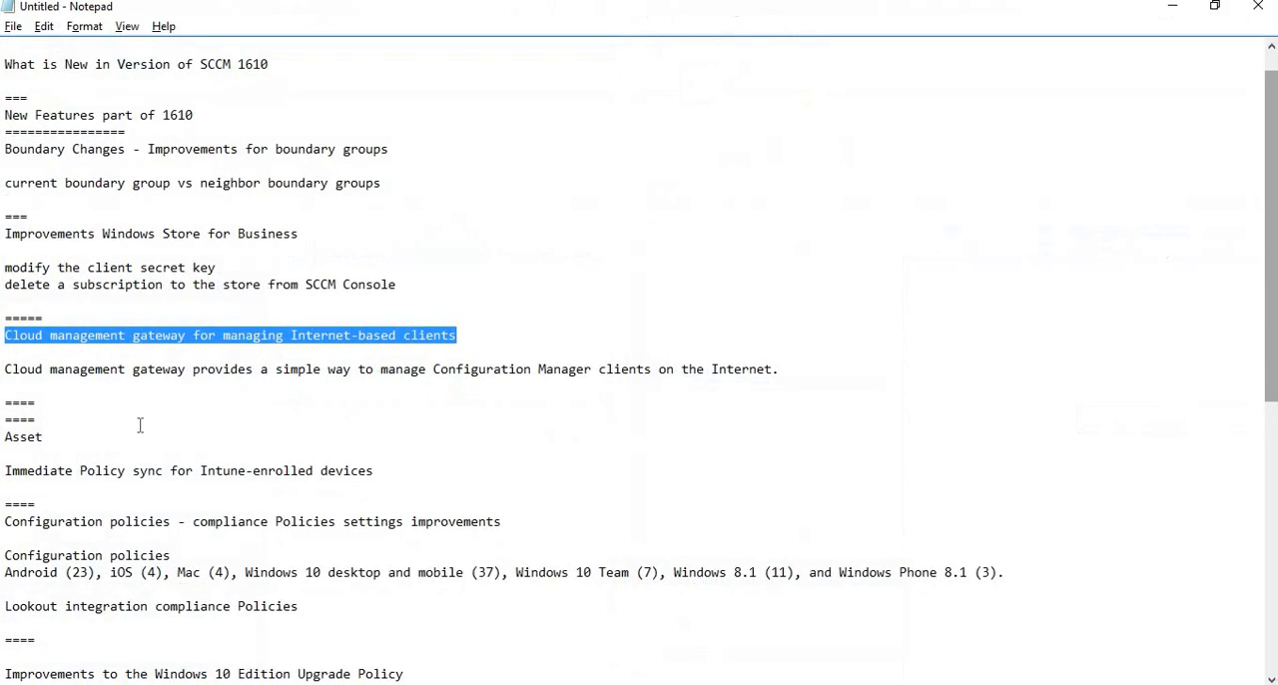
Highlight the Asset heading and the Immediate Policy sync for Intune-enrolled devices line in the Notepad notes.
drag(51, 440, 4, 440)
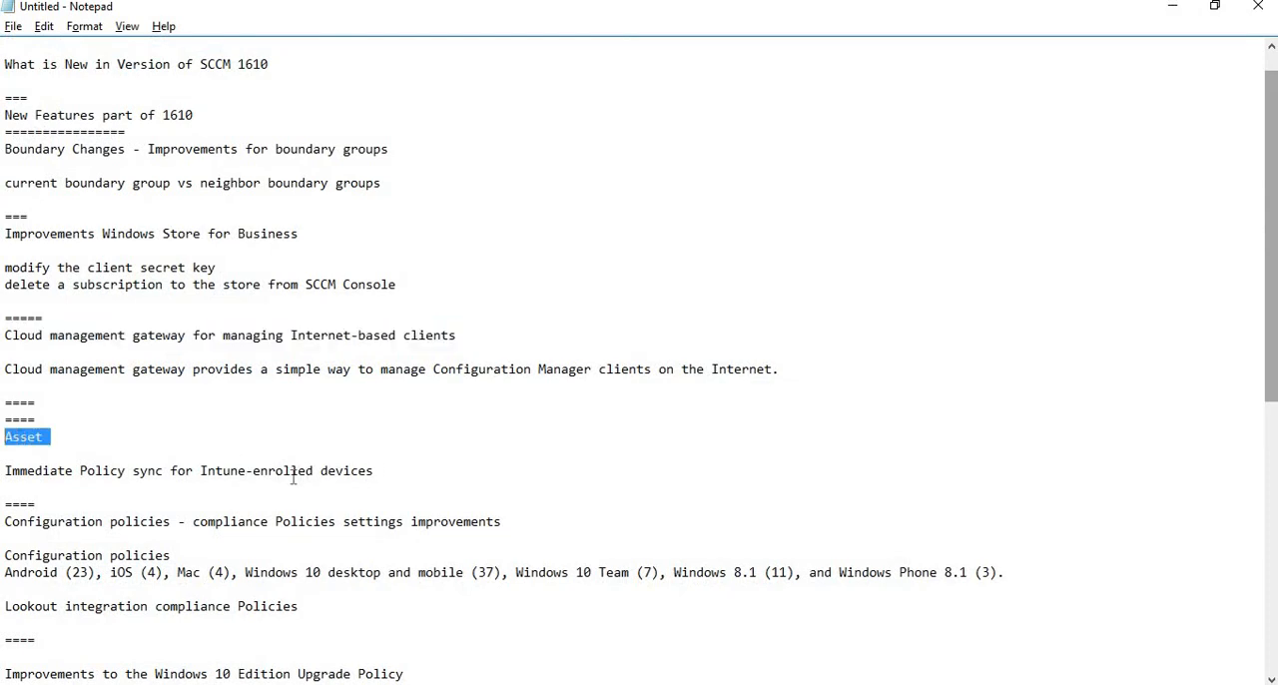
drag(292, 471, 374, 471)
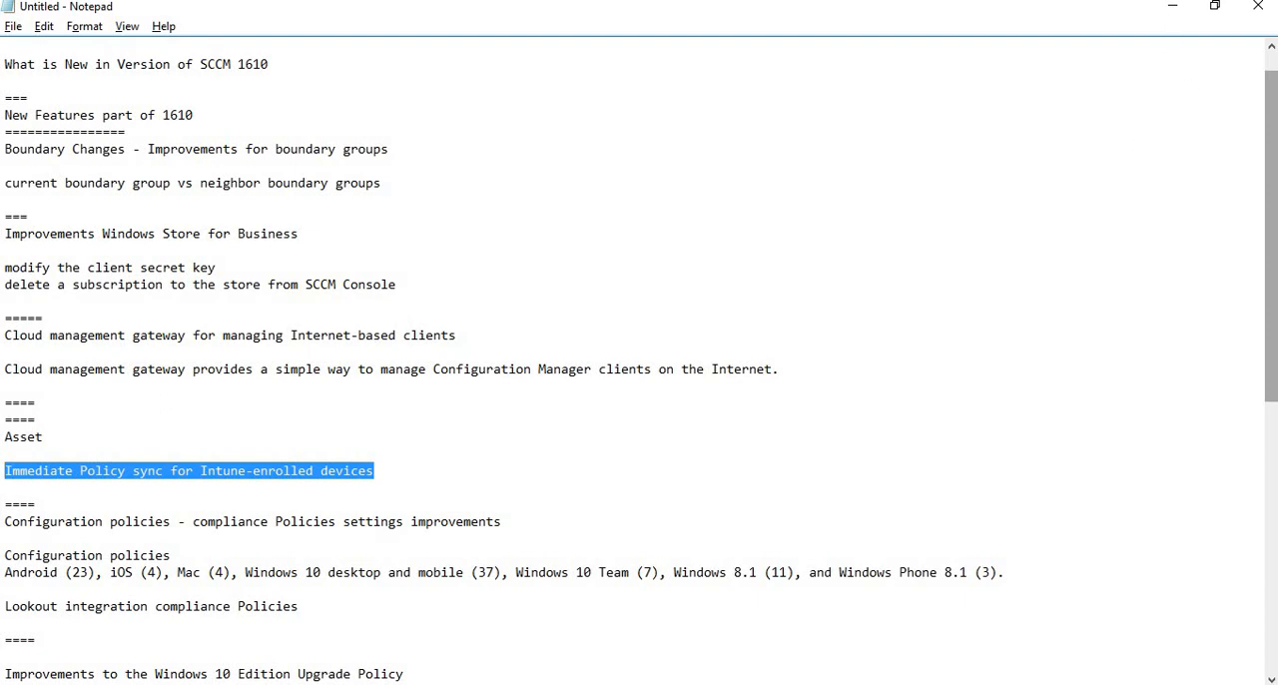
click(1175, 12)
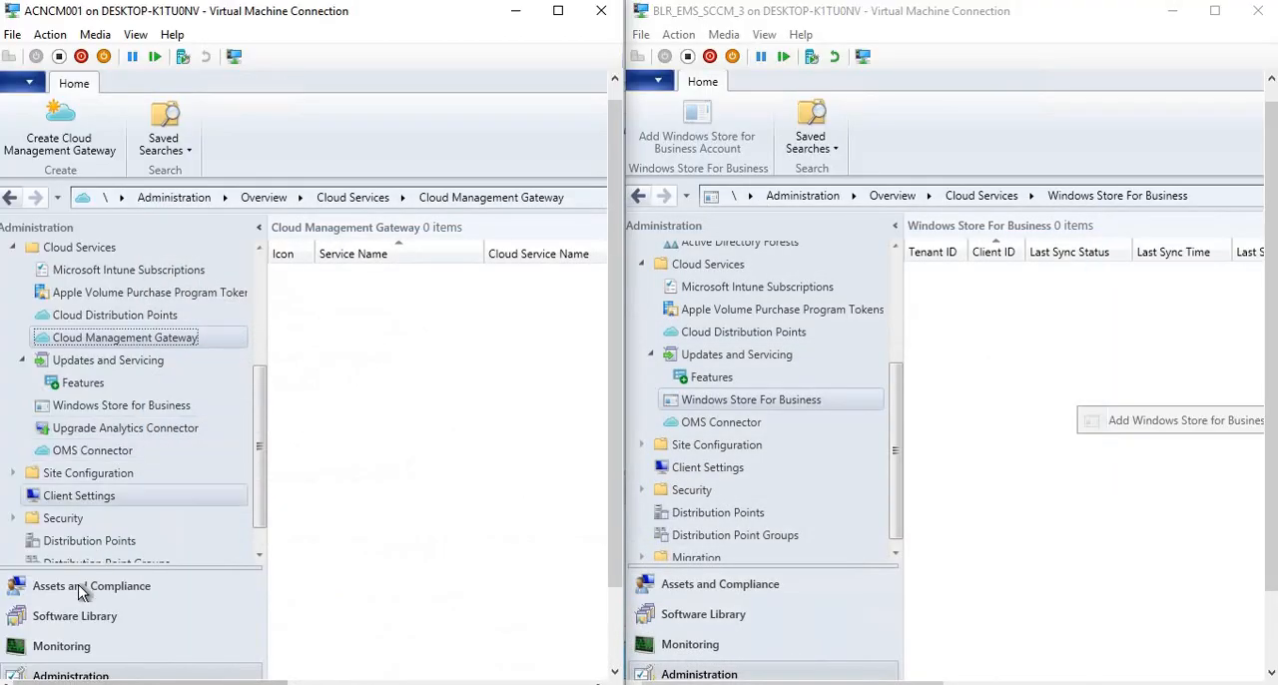
Open the Devices list in the 1610 console's Assets and Compliance workspace and examine the full set of Remote Device Actions for the iPad.
click(90, 586)
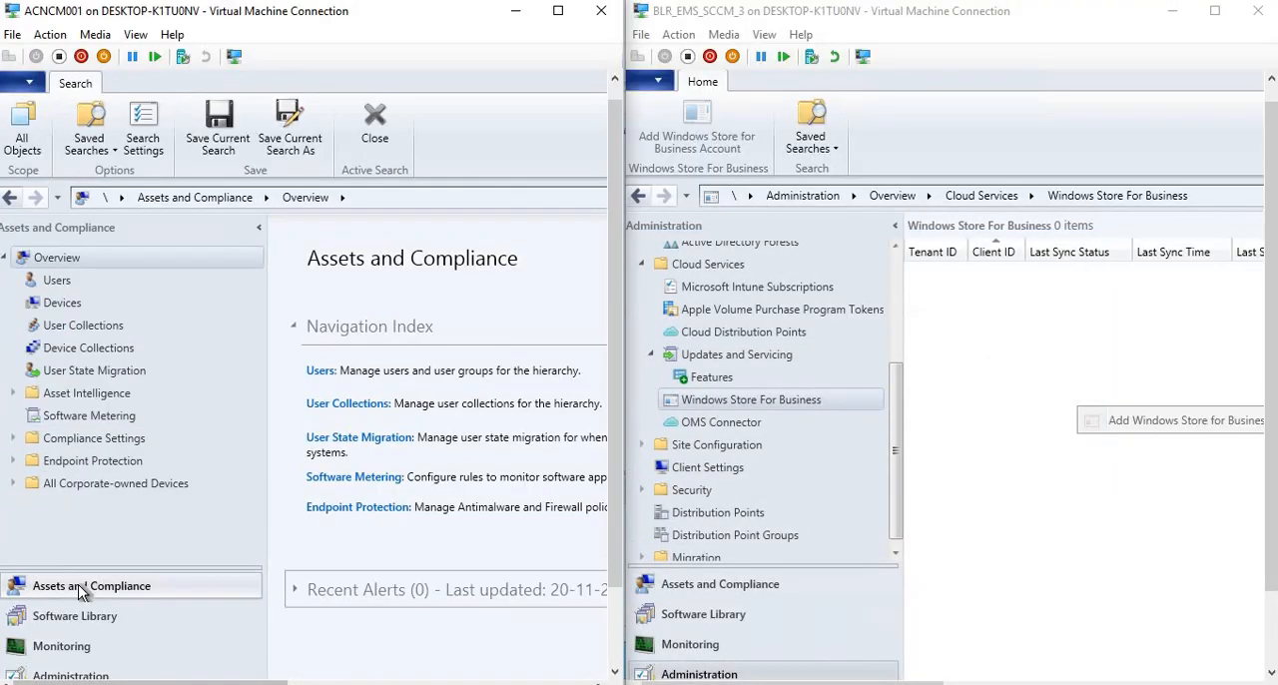
click(62, 304)
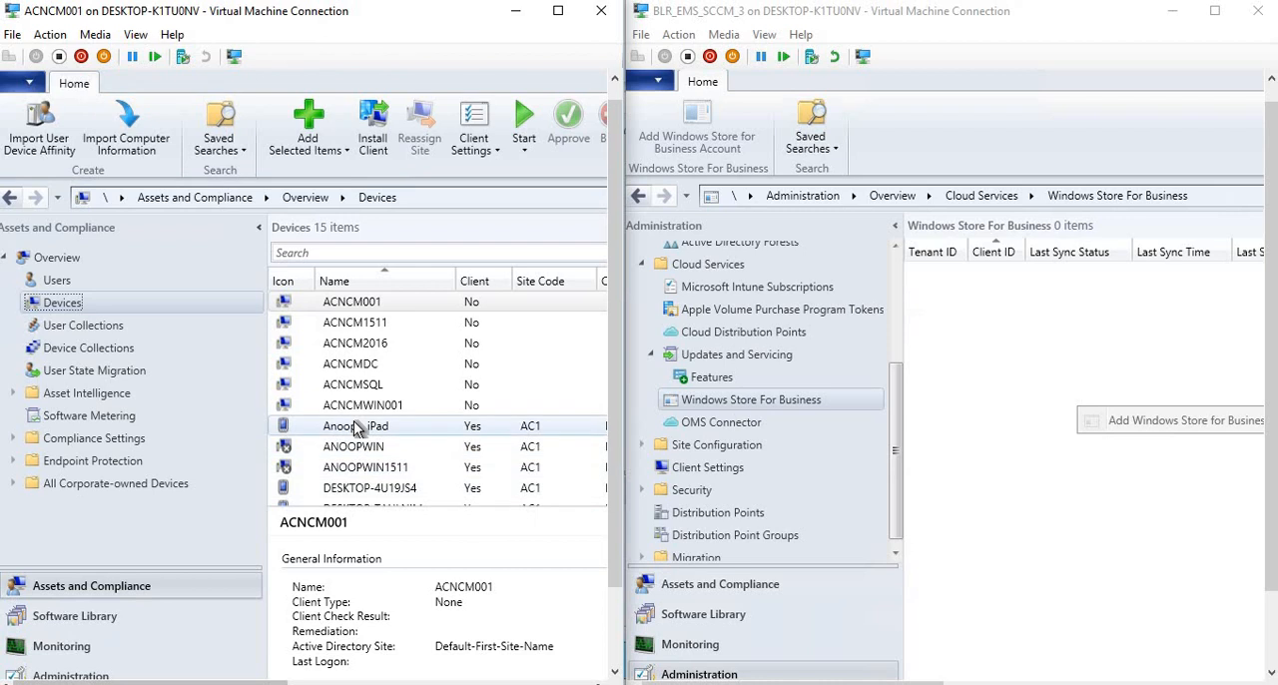
click(358, 427)
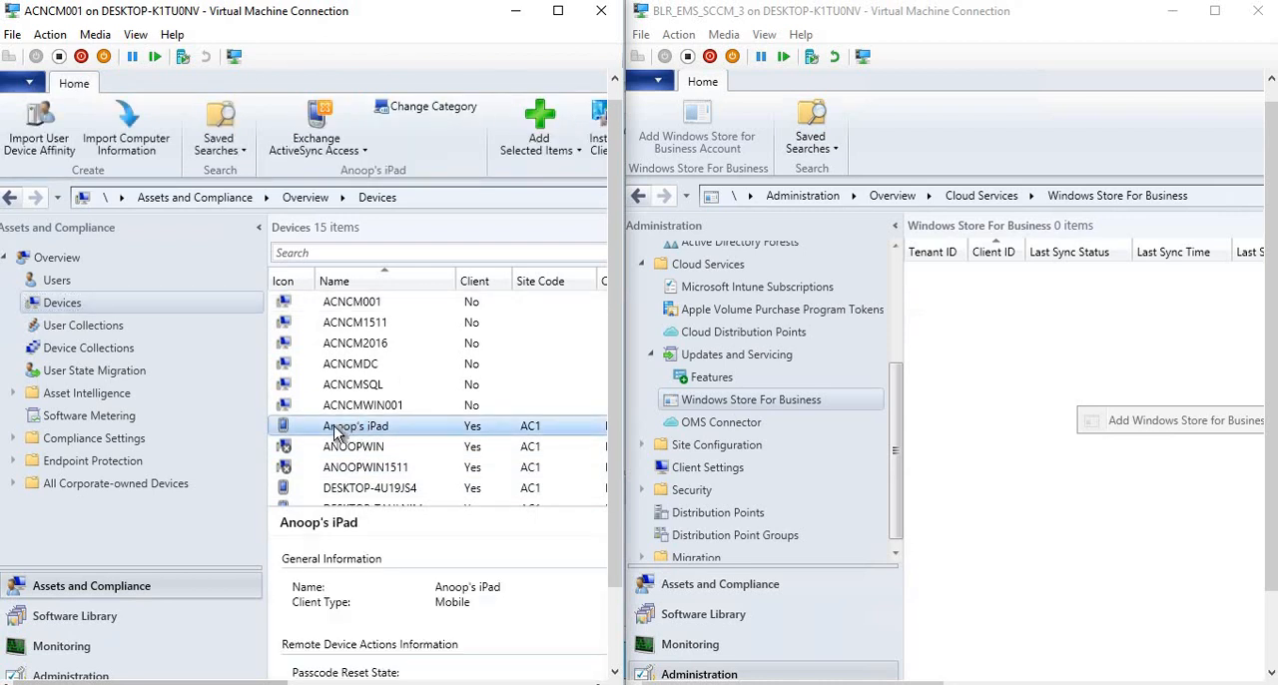
right_click(292, 426)
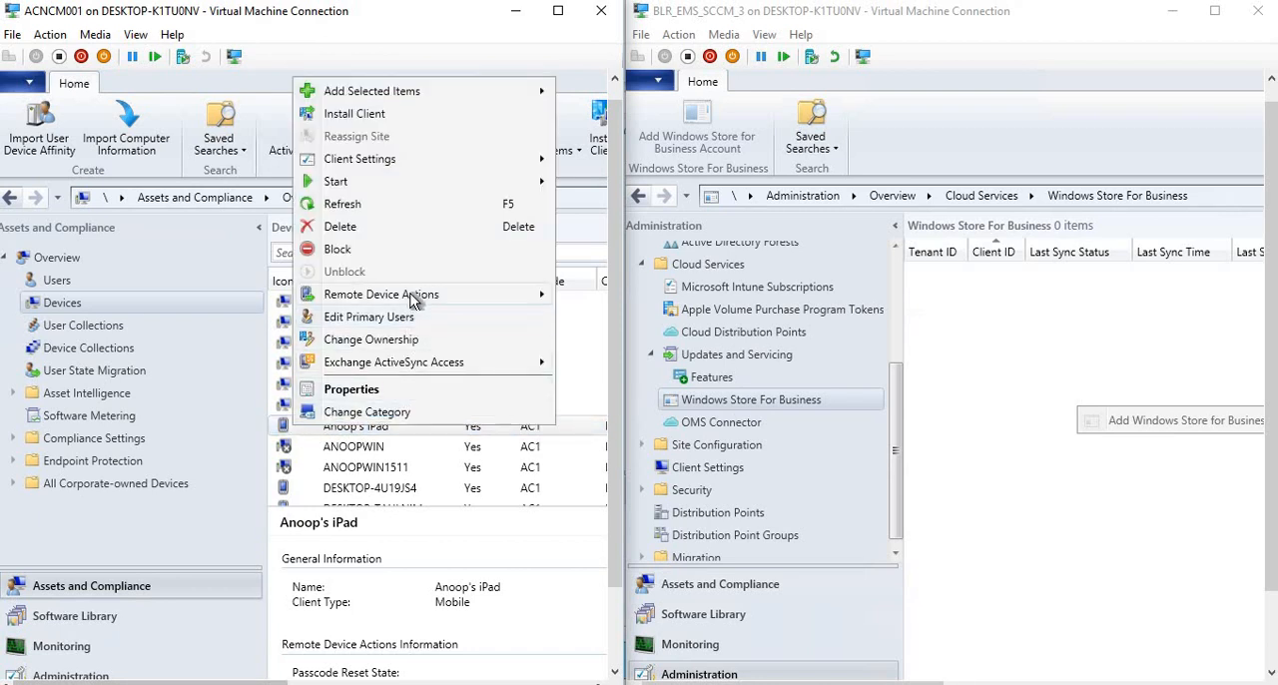
mouse_move(413, 299)
mouse_move(544, 299)
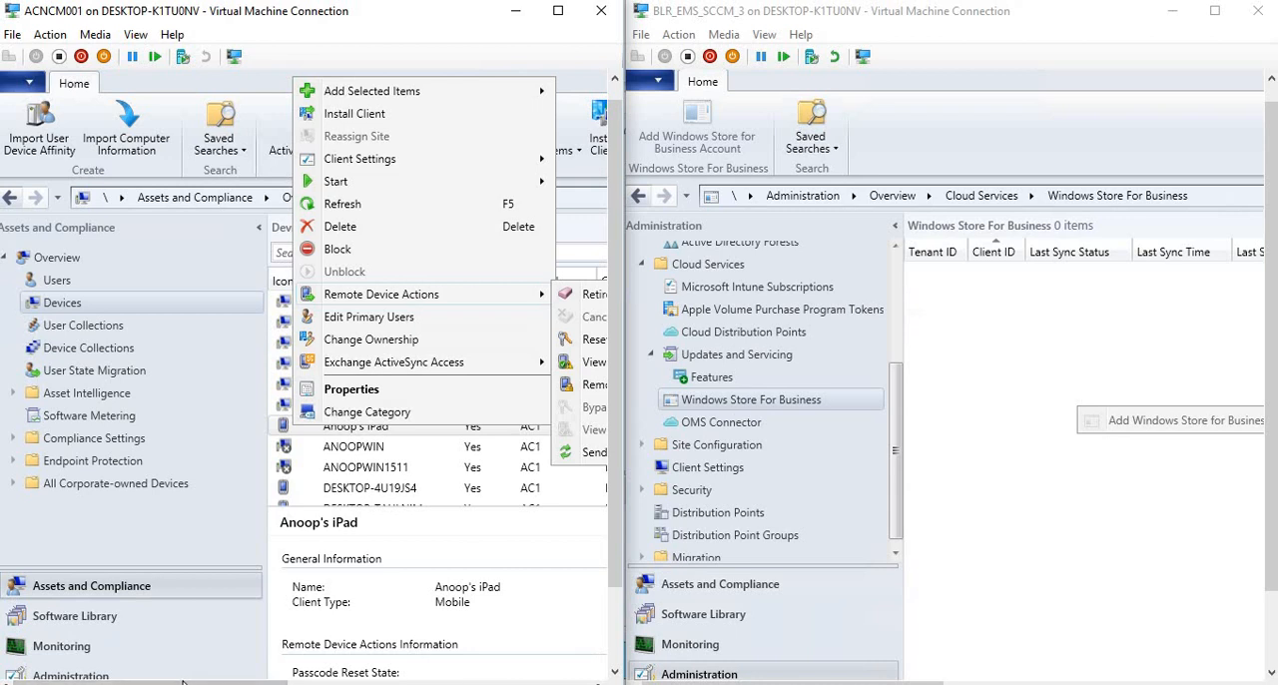
drag(246, 683, 330, 682)
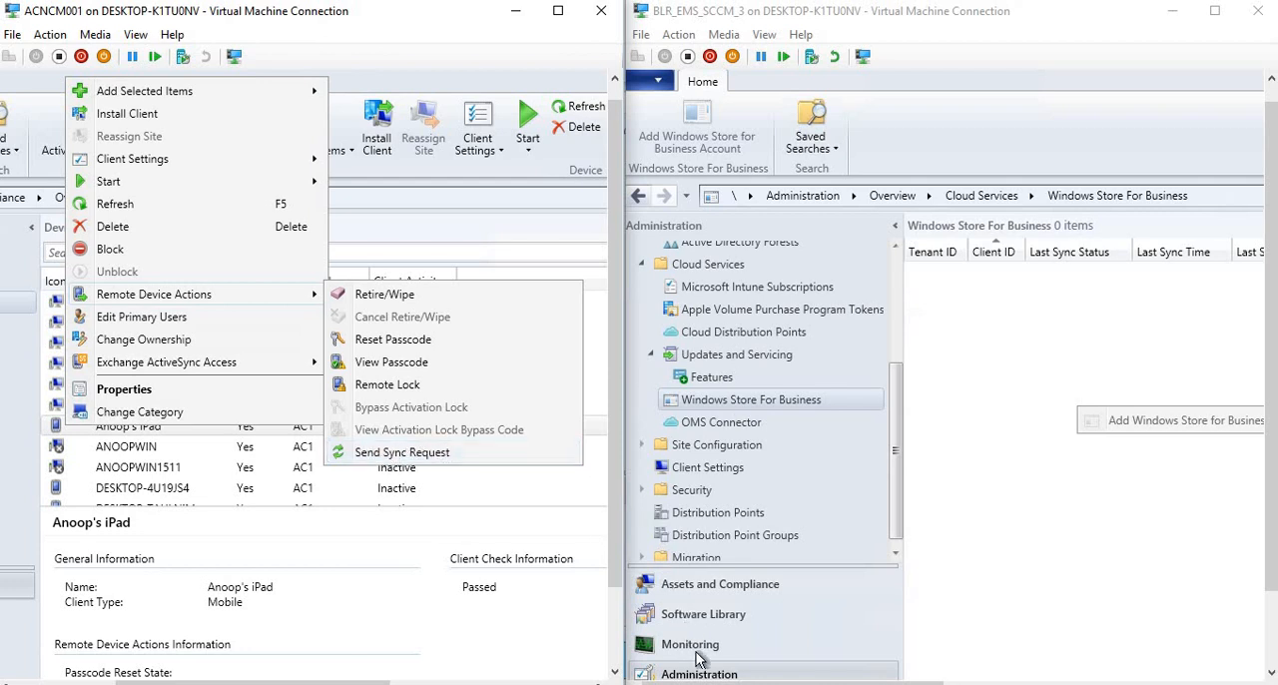
Open the Devices list in the 1606 console's Assets and Compliance workspace and select the Android mobile device.
click(714, 587)
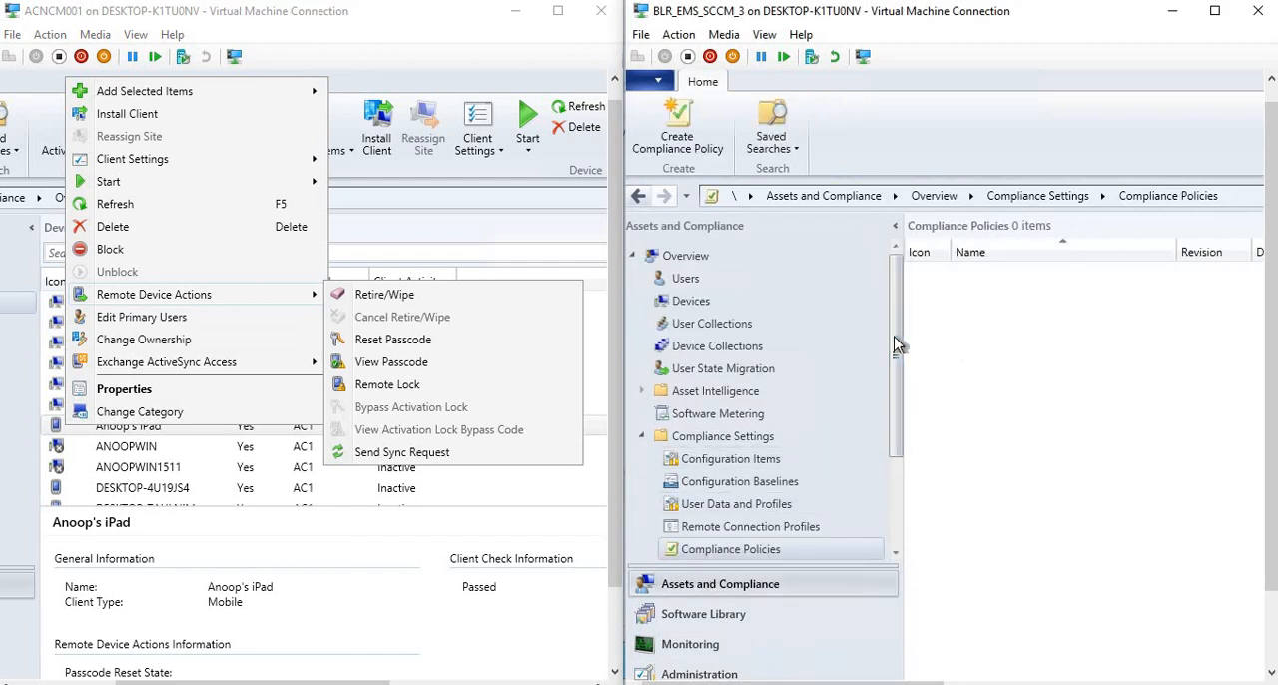
drag(895, 340, 888, 314)
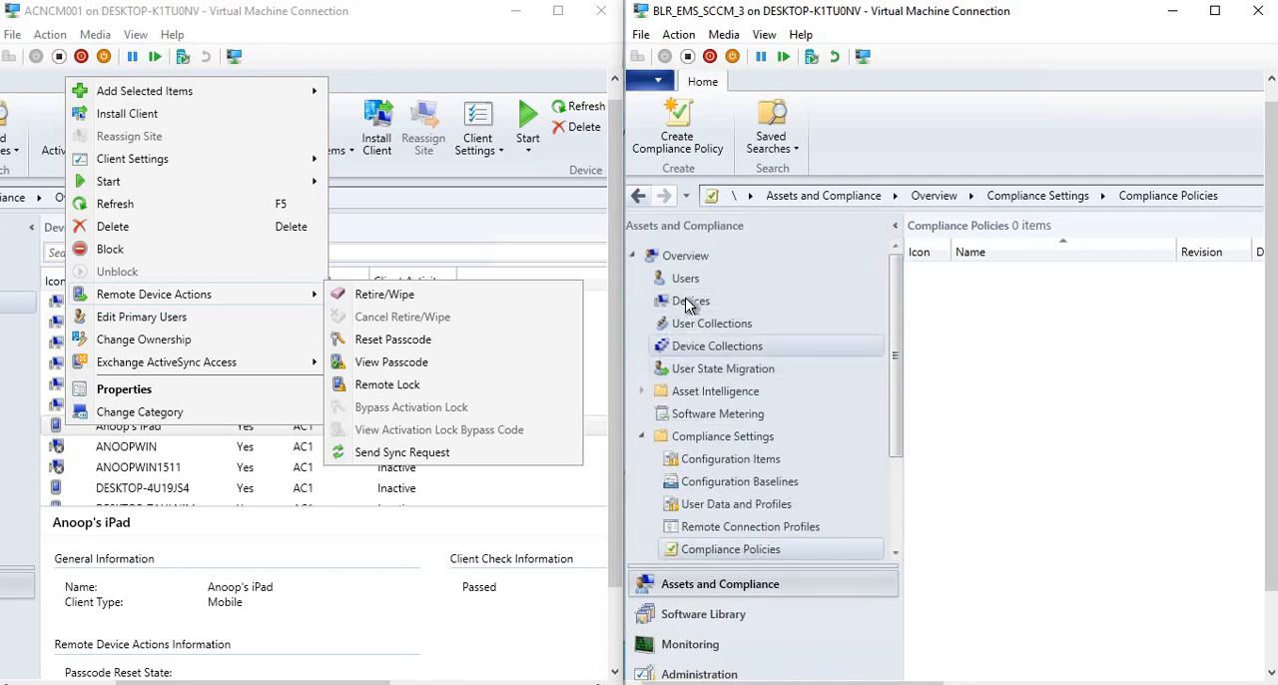
click(689, 300)
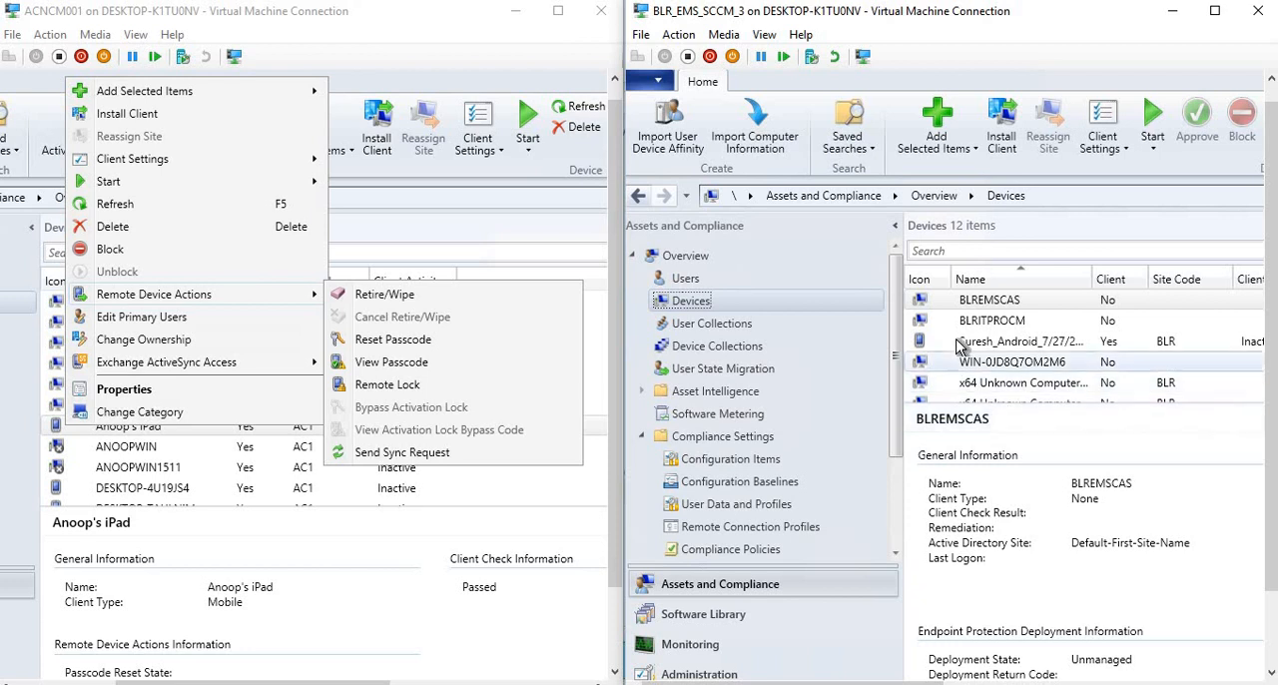
click(961, 344)
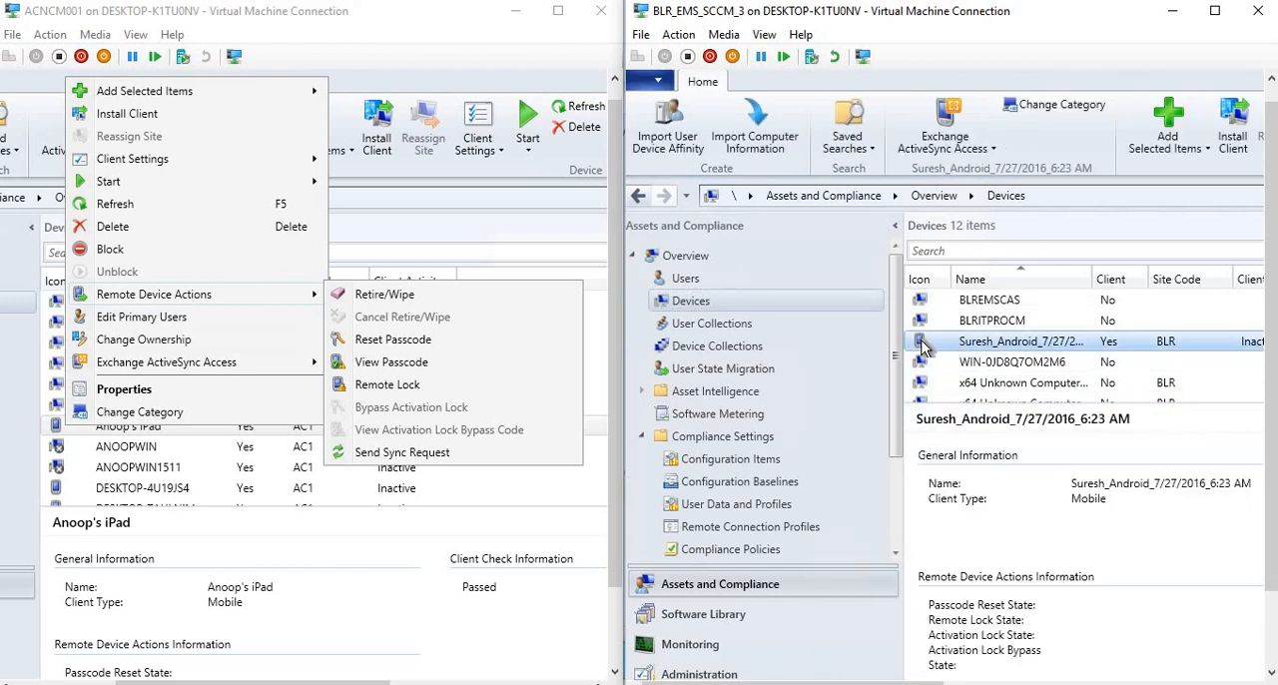
Examine the full set of Remote Device Actions offered for the Android device in the 1606 console.
right_click(924, 346)
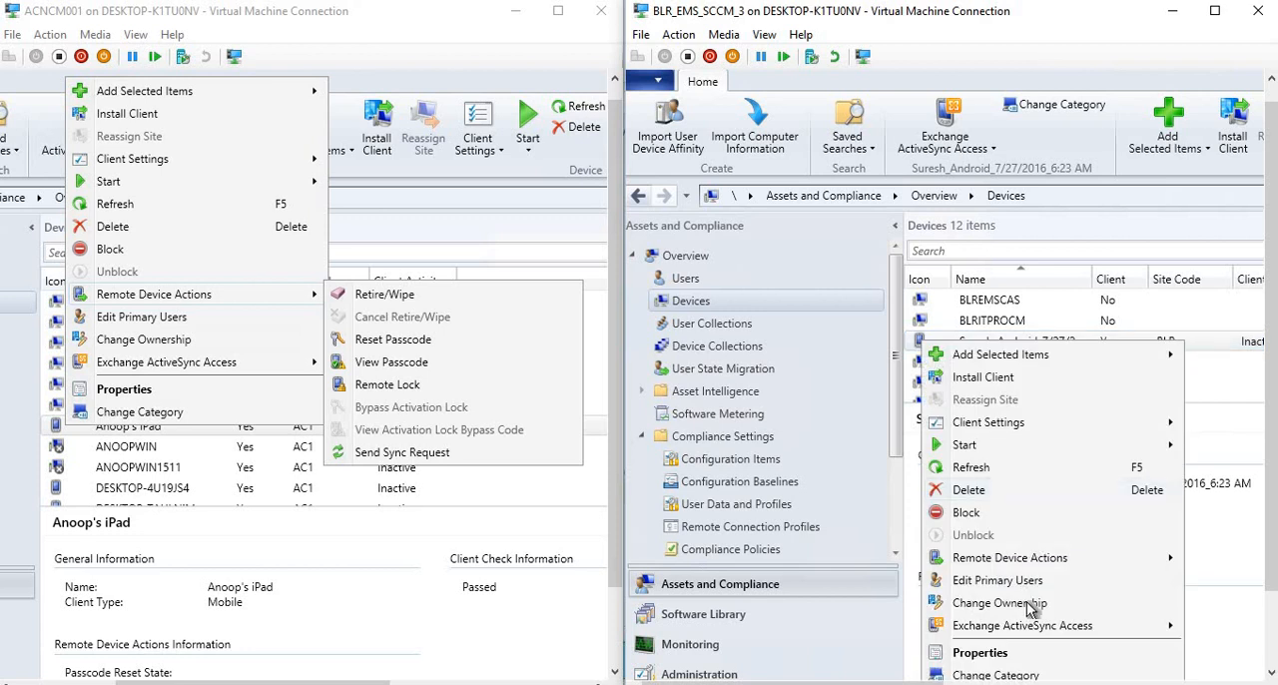
mouse_move(1038, 559)
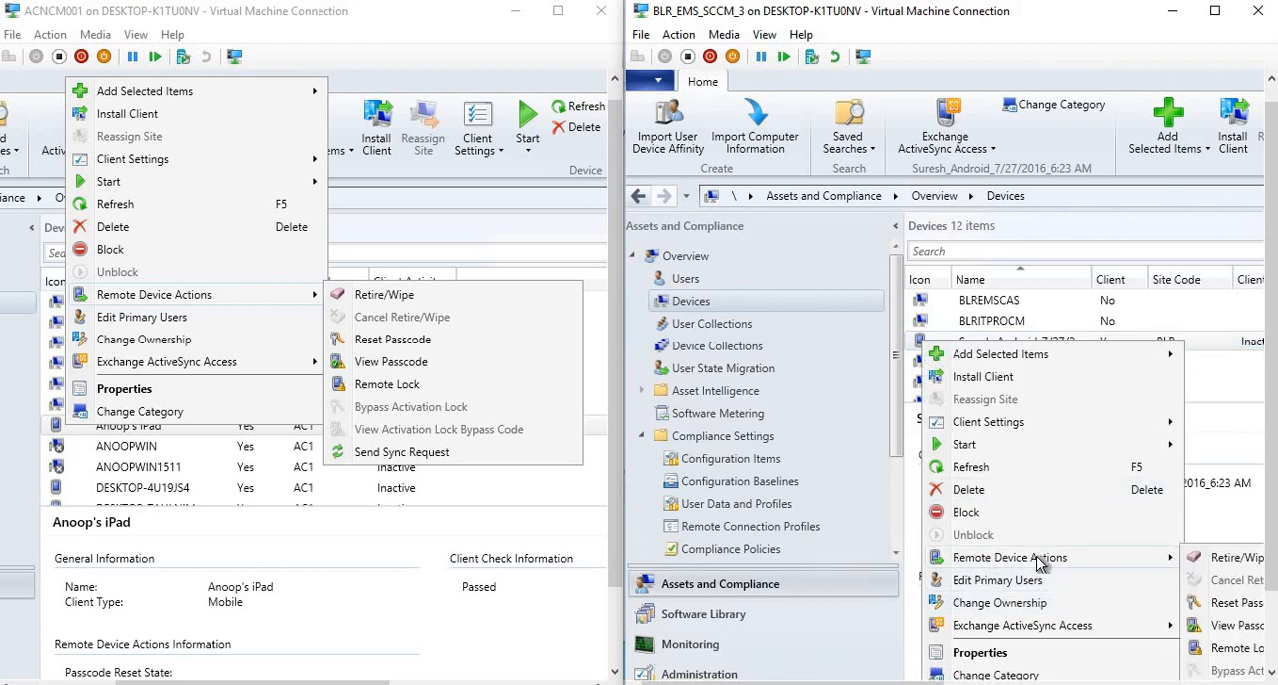
click(1110, 683)
click(1110, 684)
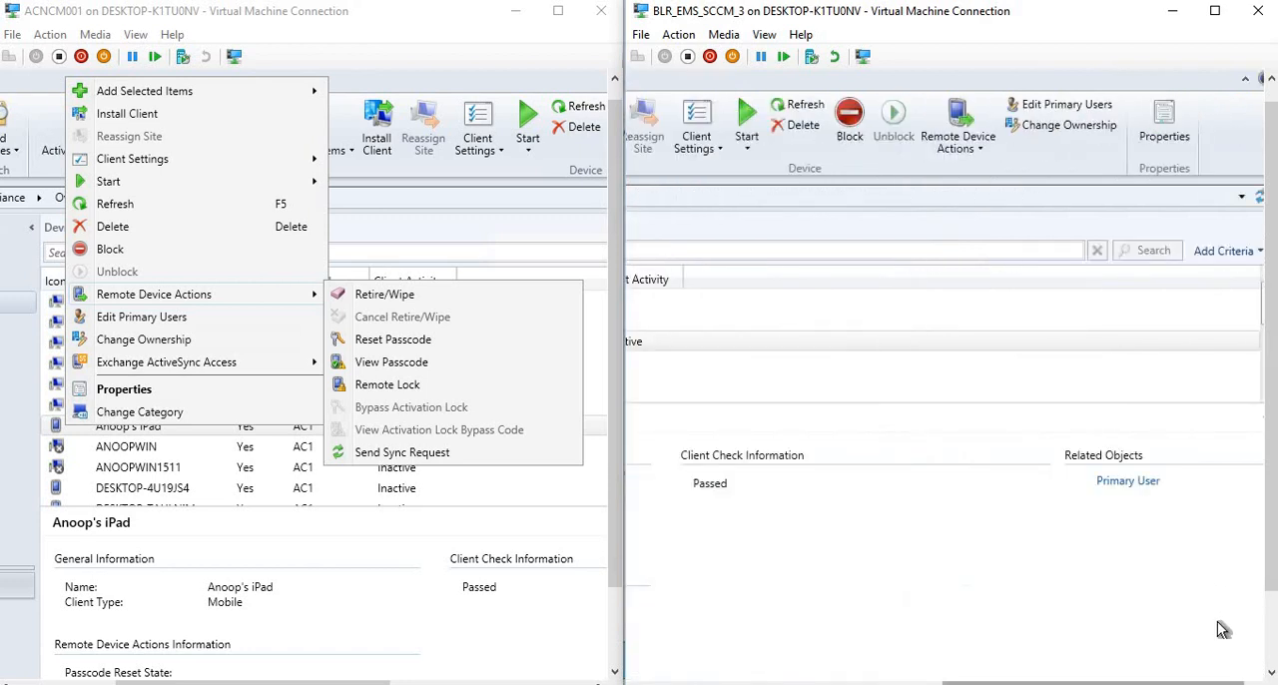
drag(1084, 683, 879, 683)
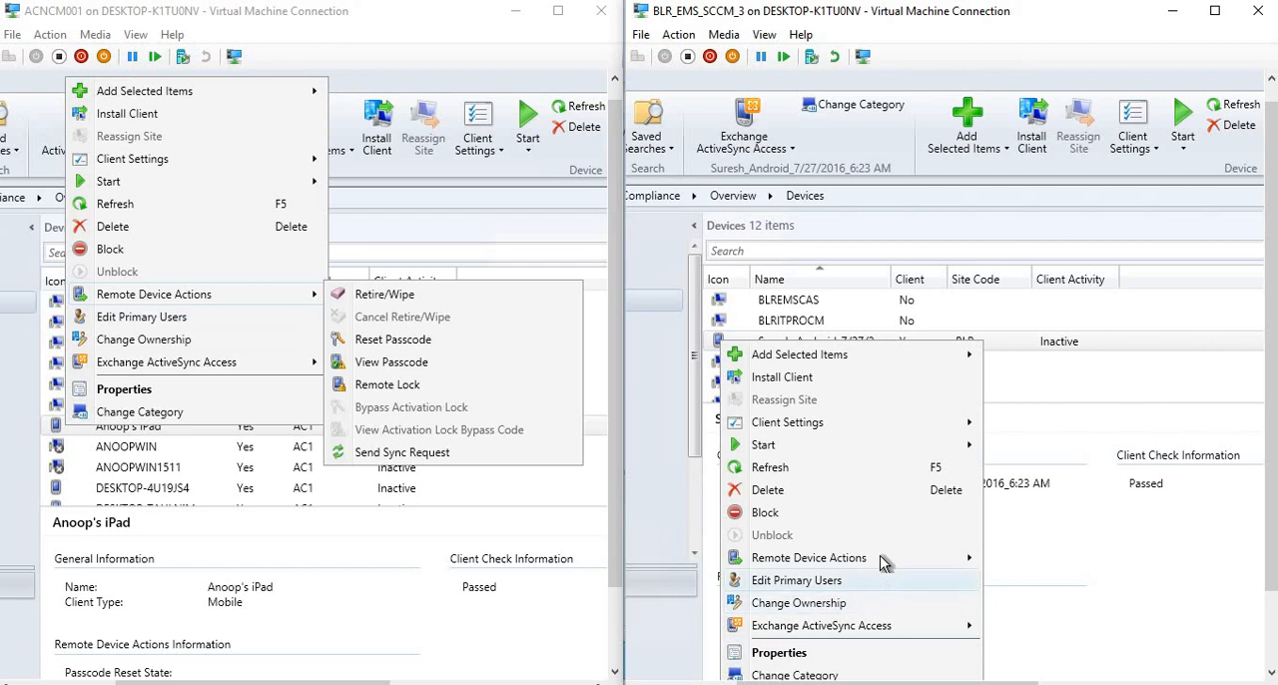
mouse_move(883, 563)
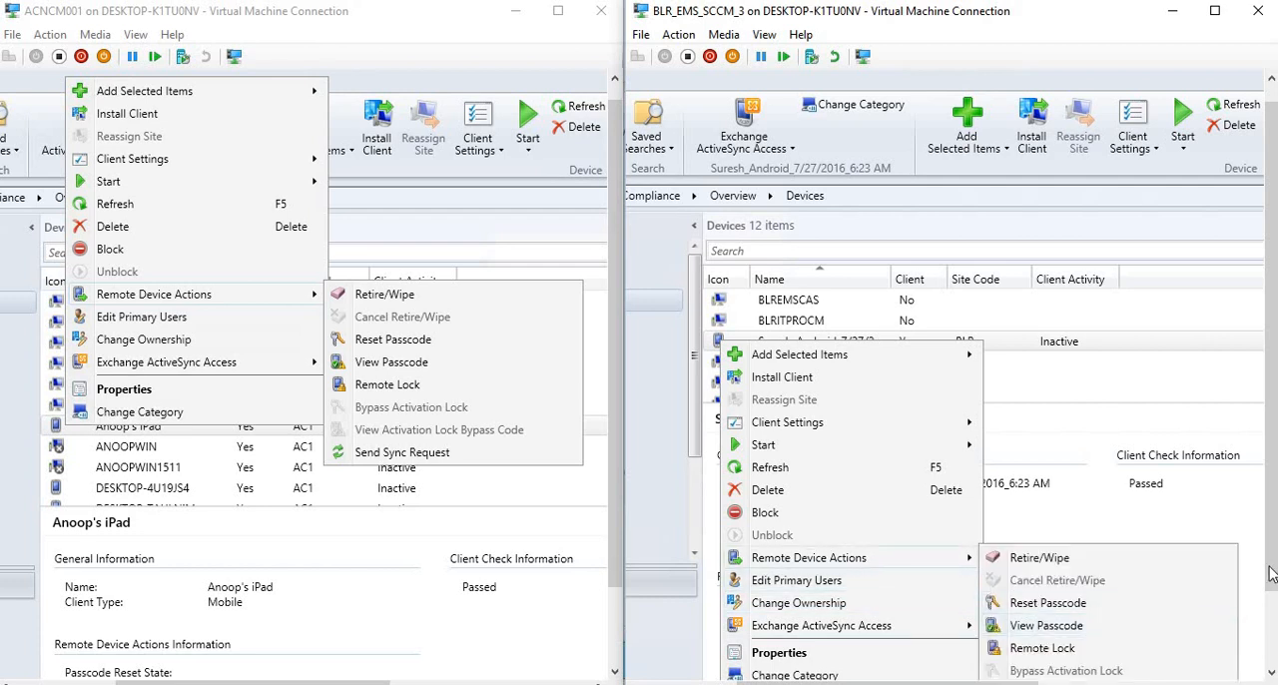
drag(1271, 601, 1271, 644)
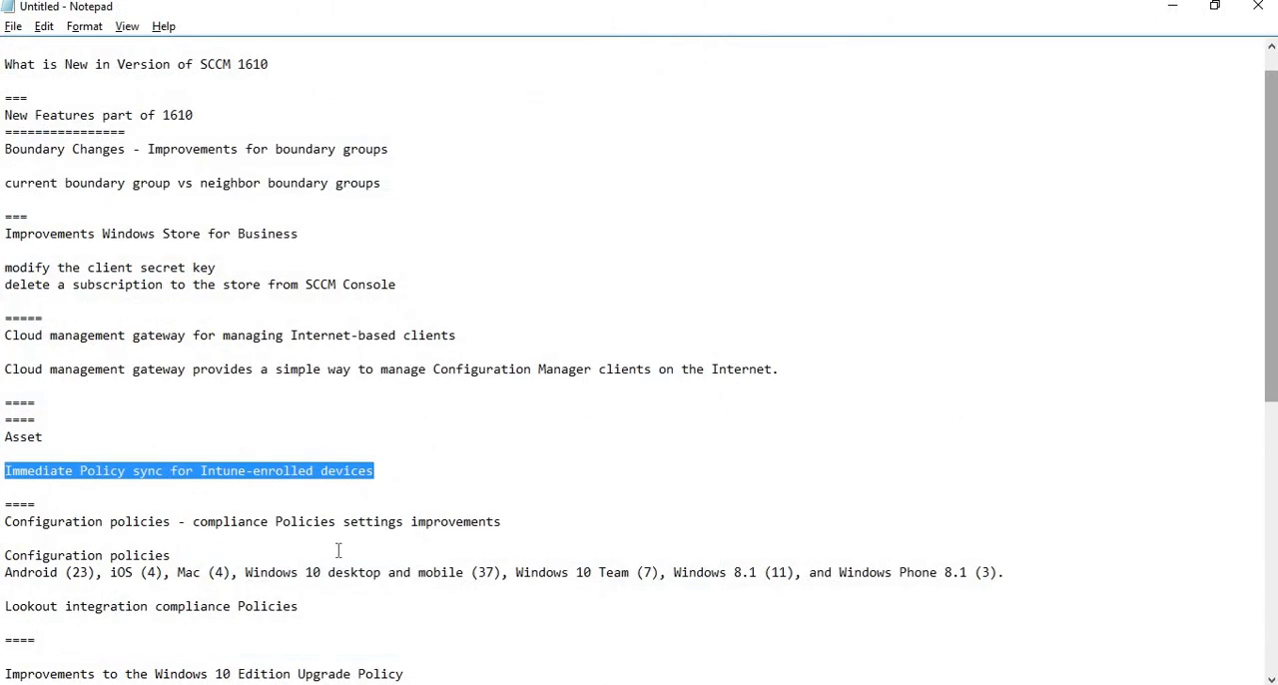
Highlight the Configuration policies - compliance Policies settings improvements line in the Notepad notes, and return to the two consoles.
drag(504, 522, 5, 522)
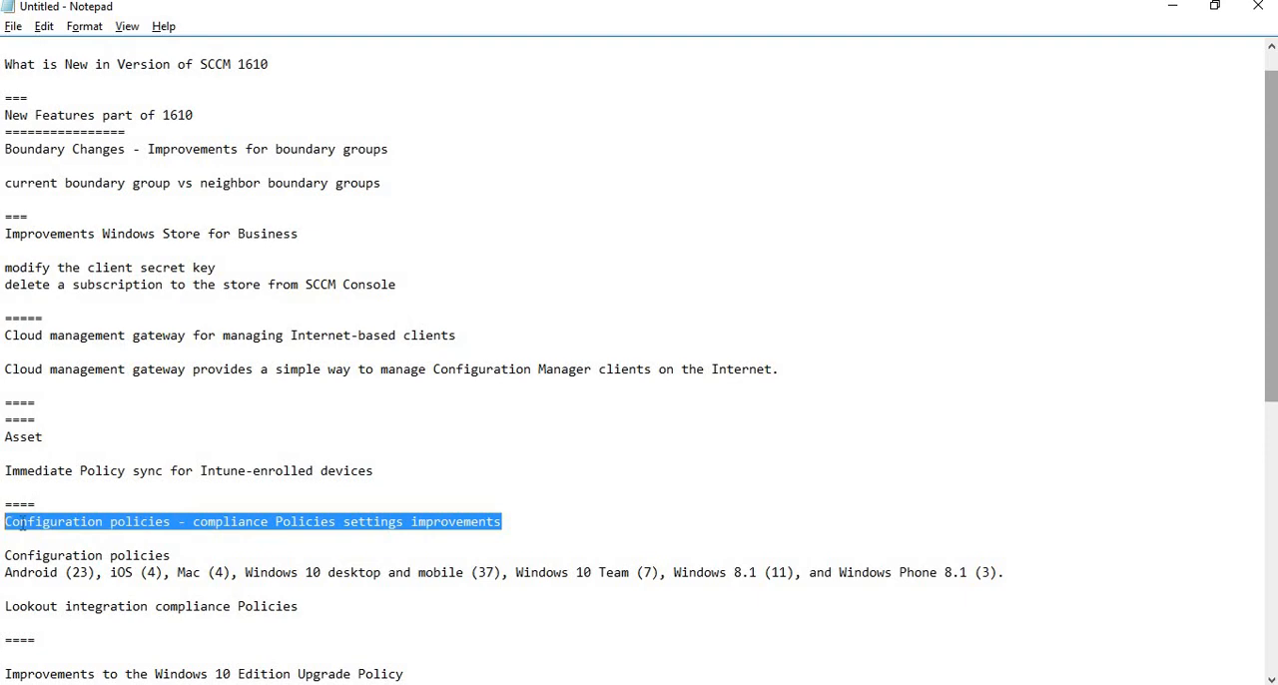
click(528, 525)
drag(125, 521, 3, 520)
click(1176, 8)
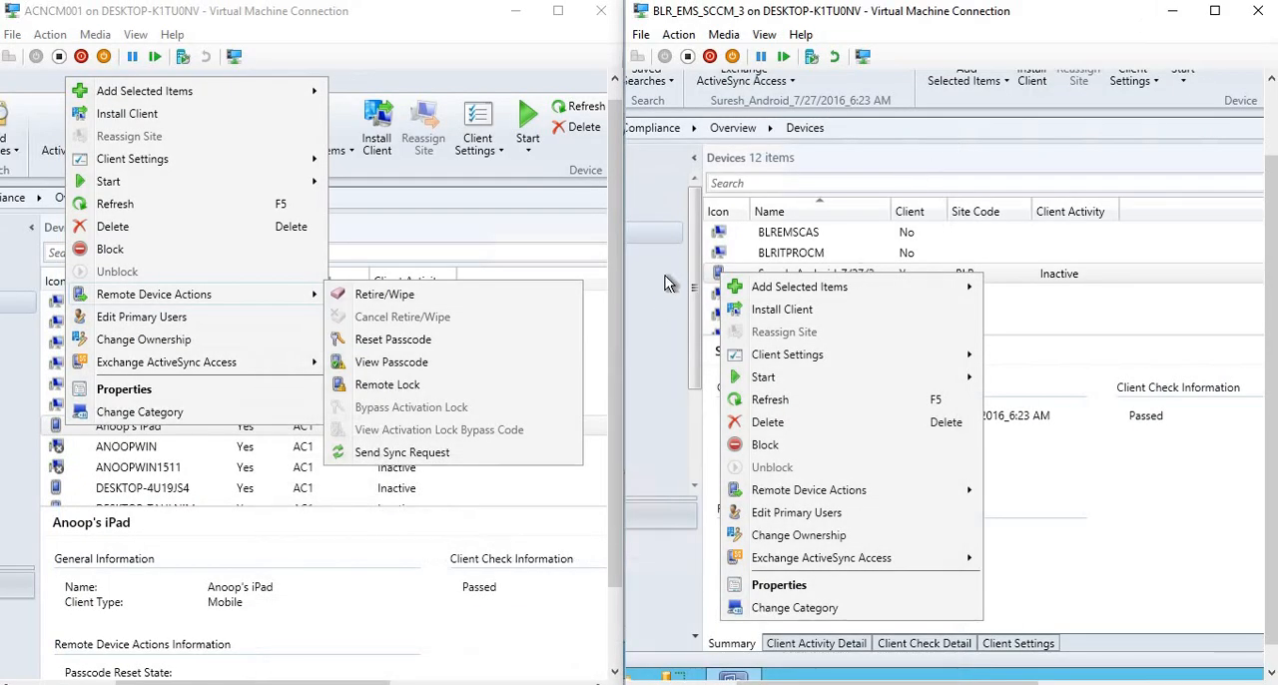
In the 1610 console, expand Compliance Settings, view Configuration Items and open the Create Configuration Item Wizard.
click(692, 235)
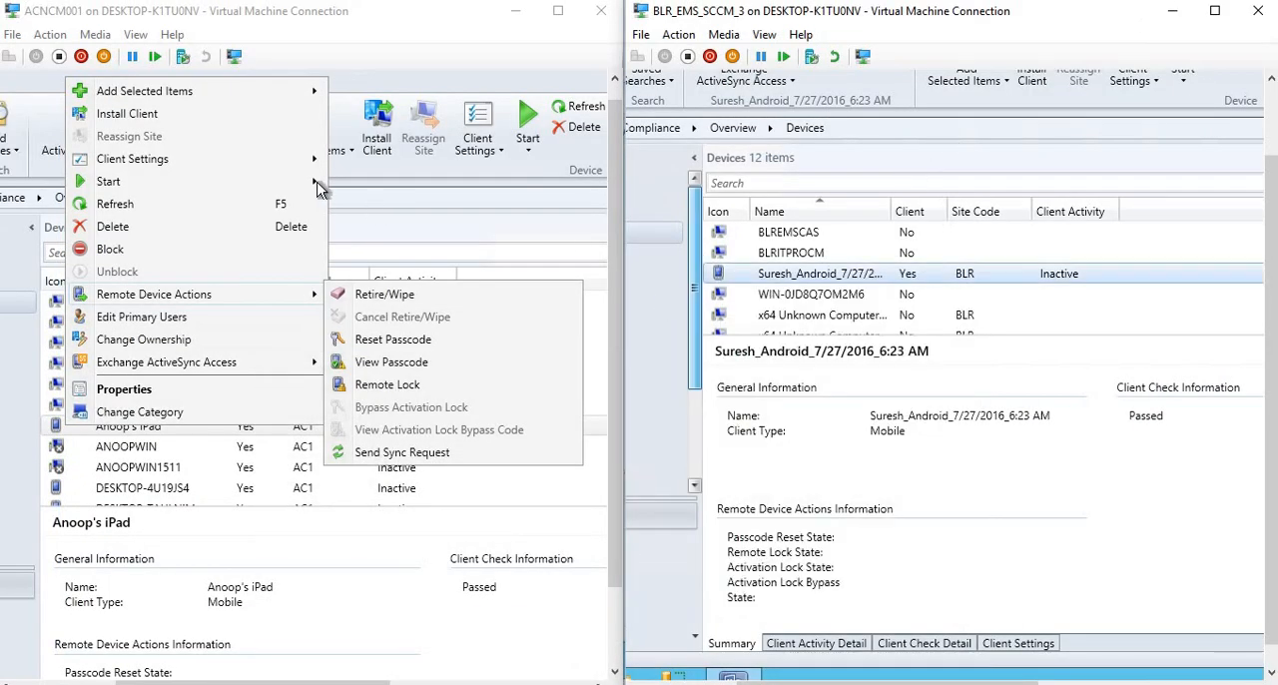
click(392, 57)
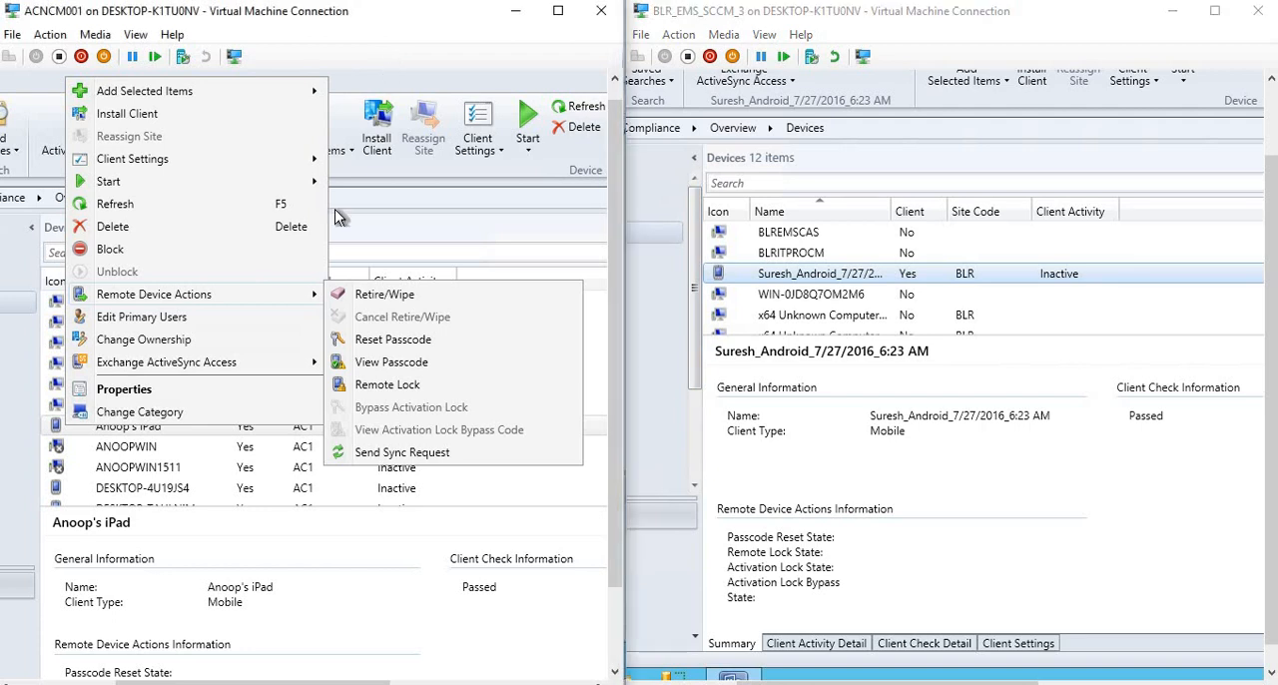
click(69, 436)
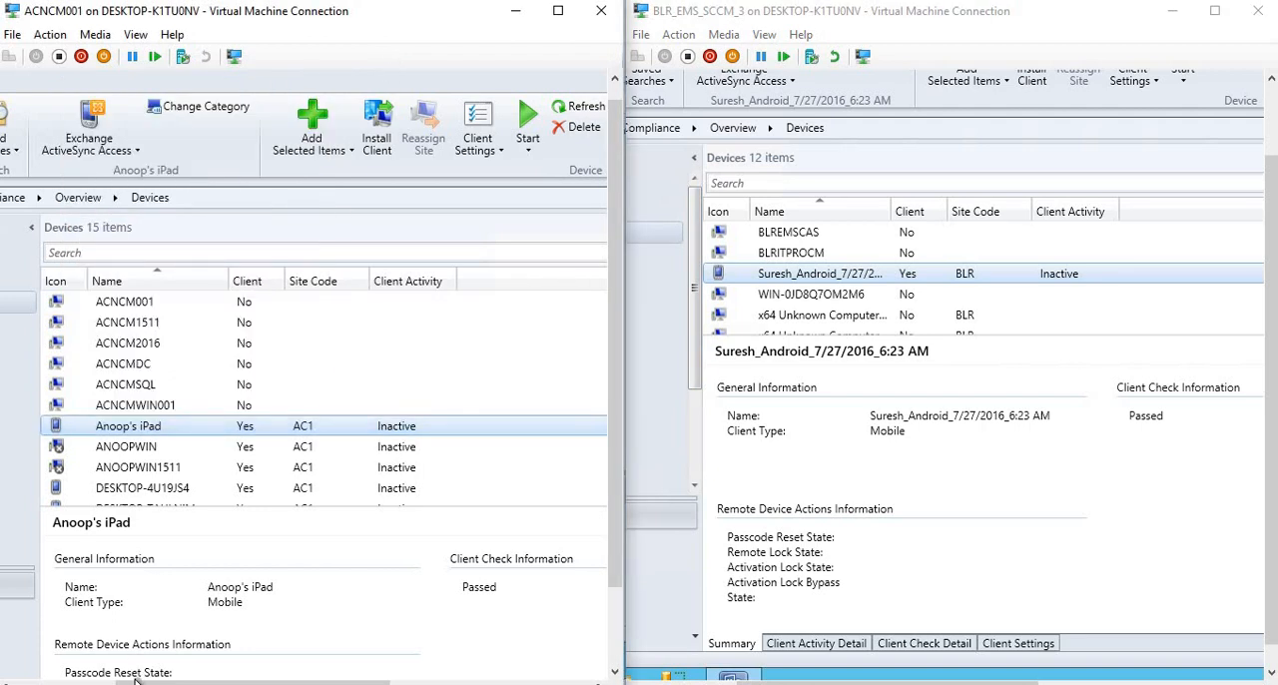
click(44, 681)
drag(249, 683, 139, 682)
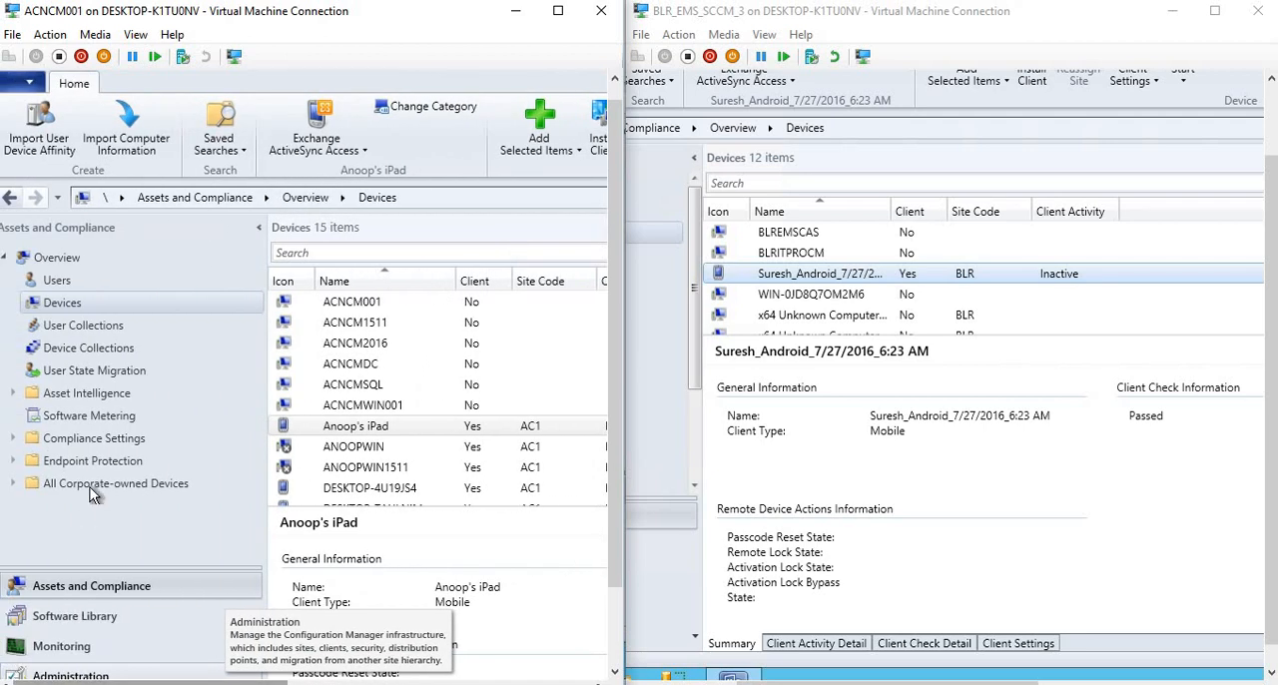
click(14, 442)
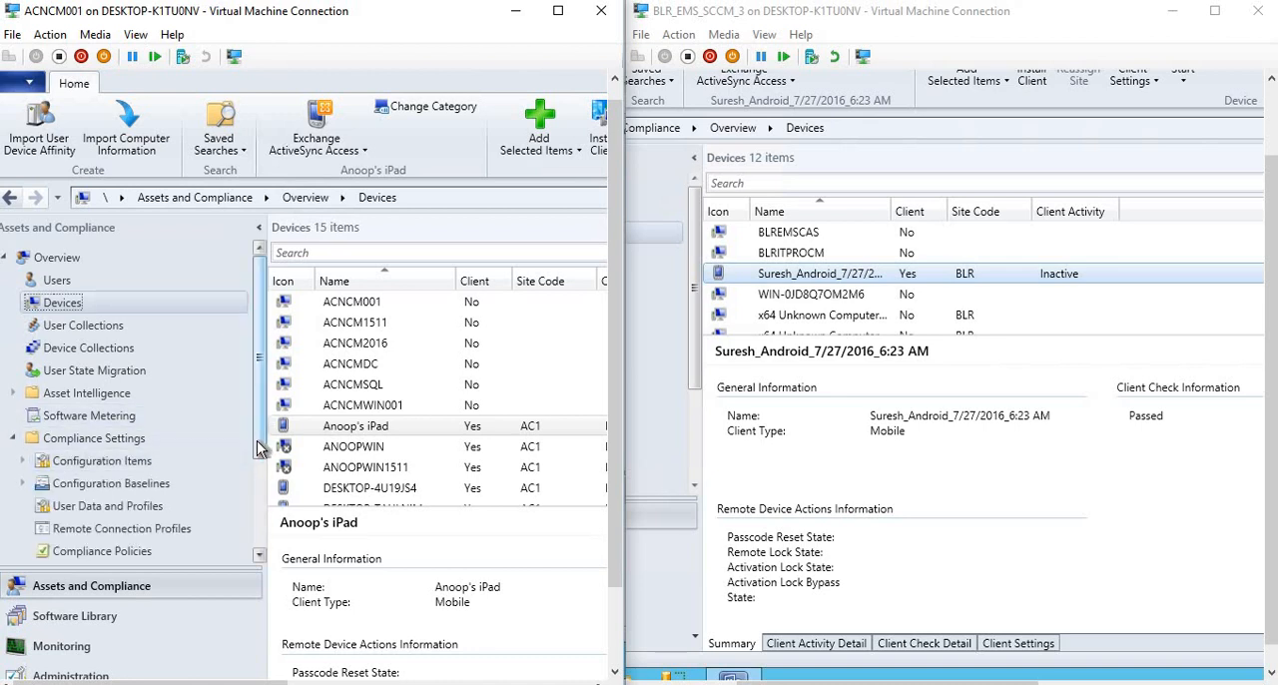
scroll(258, 420, down, 2)
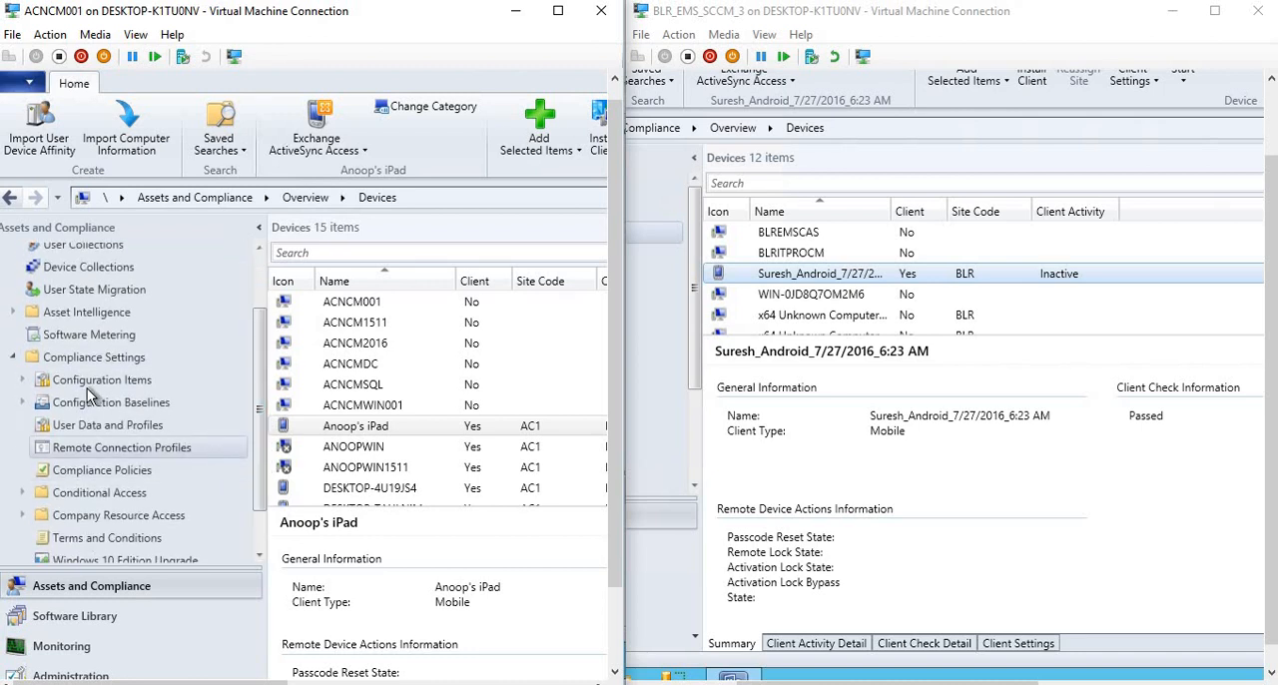
click(22, 380)
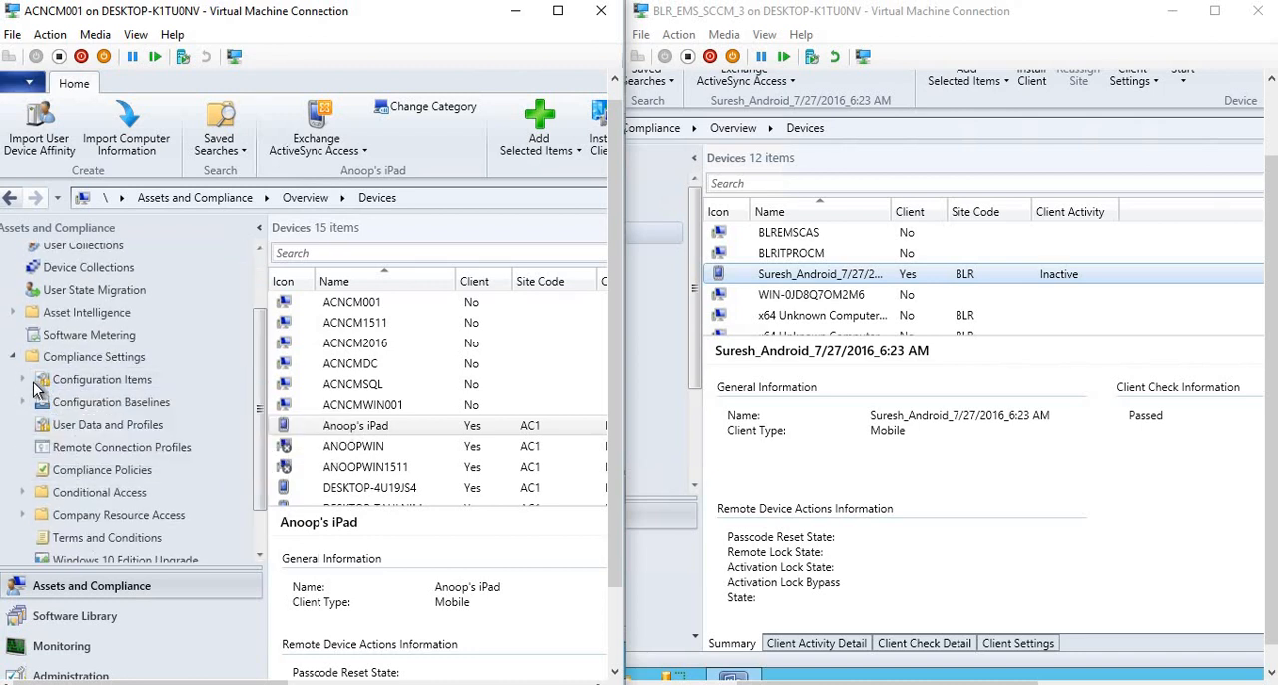
click(96, 384)
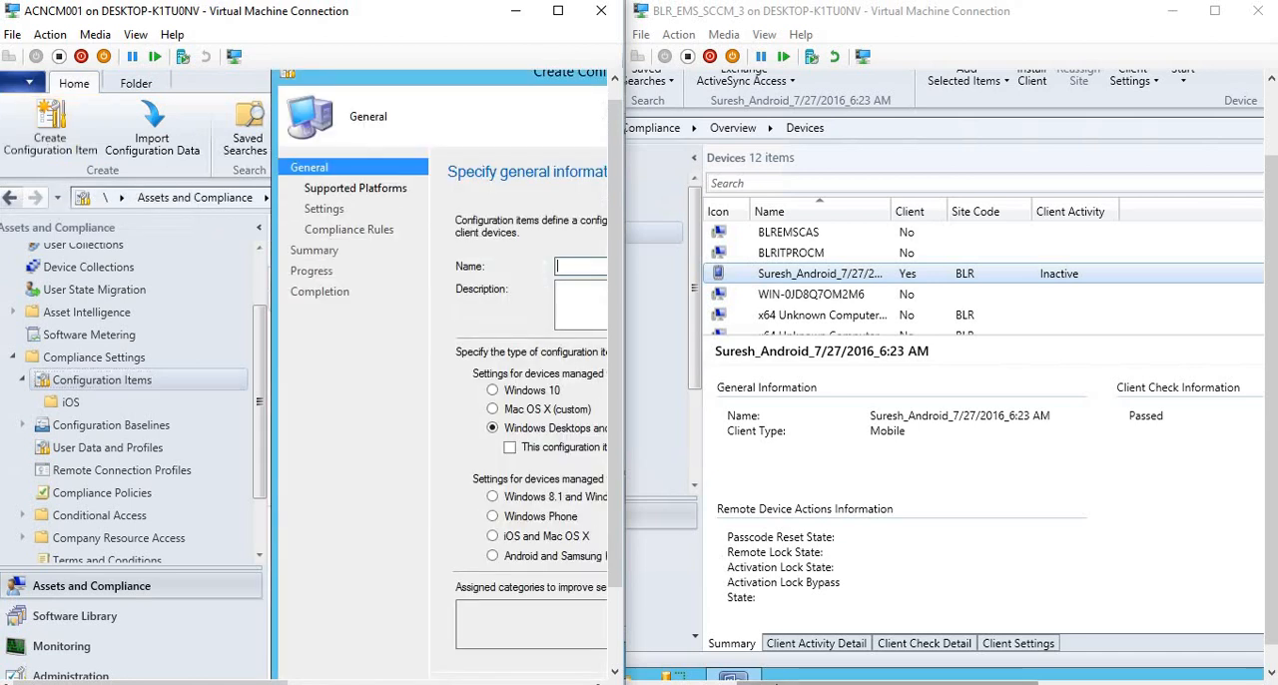
In the 1606 console, view Configuration Items under Compliance Settings and open the Create Configuration Item Wizard there too.
drag(769, 683, 661, 682)
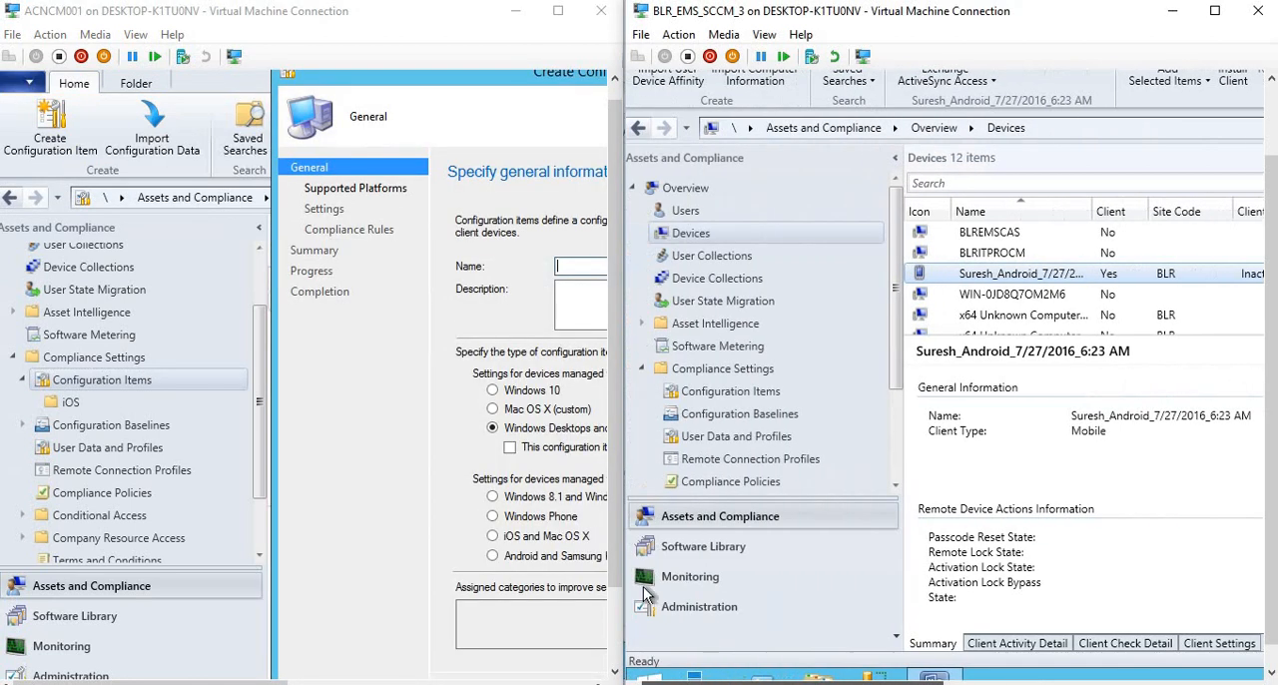
click(708, 393)
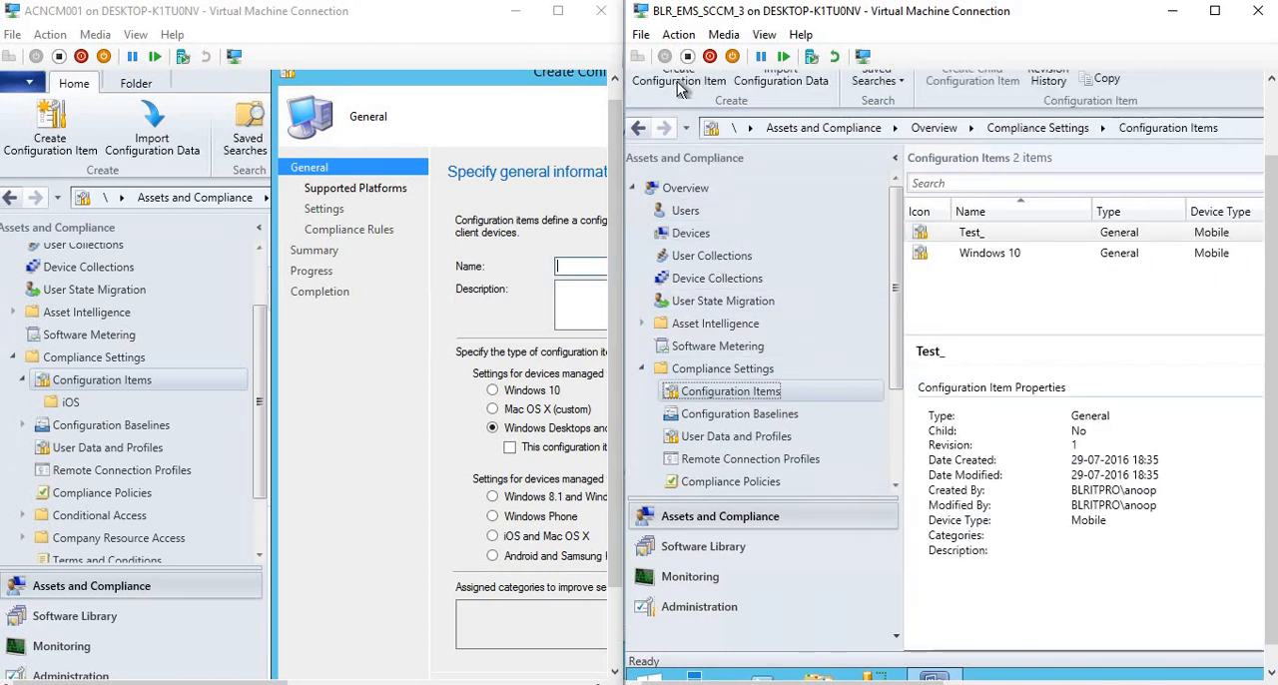
click(676, 79)
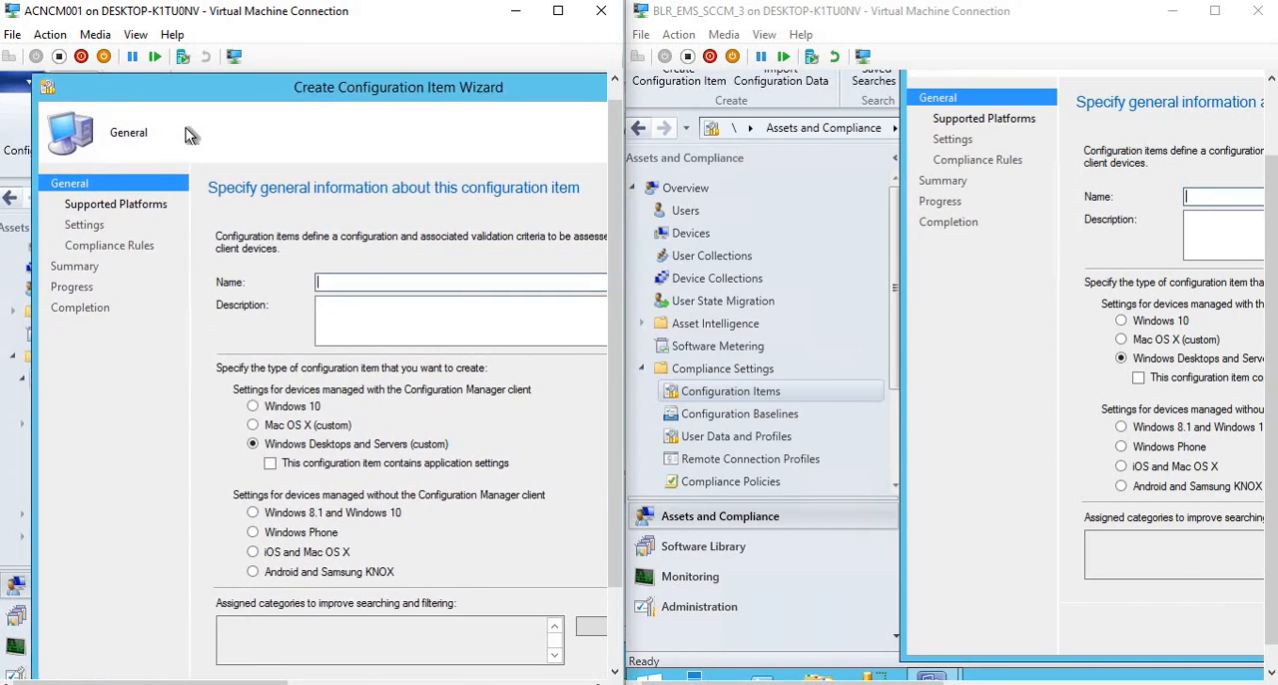
Name the new configuration item SCCM 1610 in the 1610 console's wizard and SCCM 1606 in the 1606 console's wizard.
text(M )
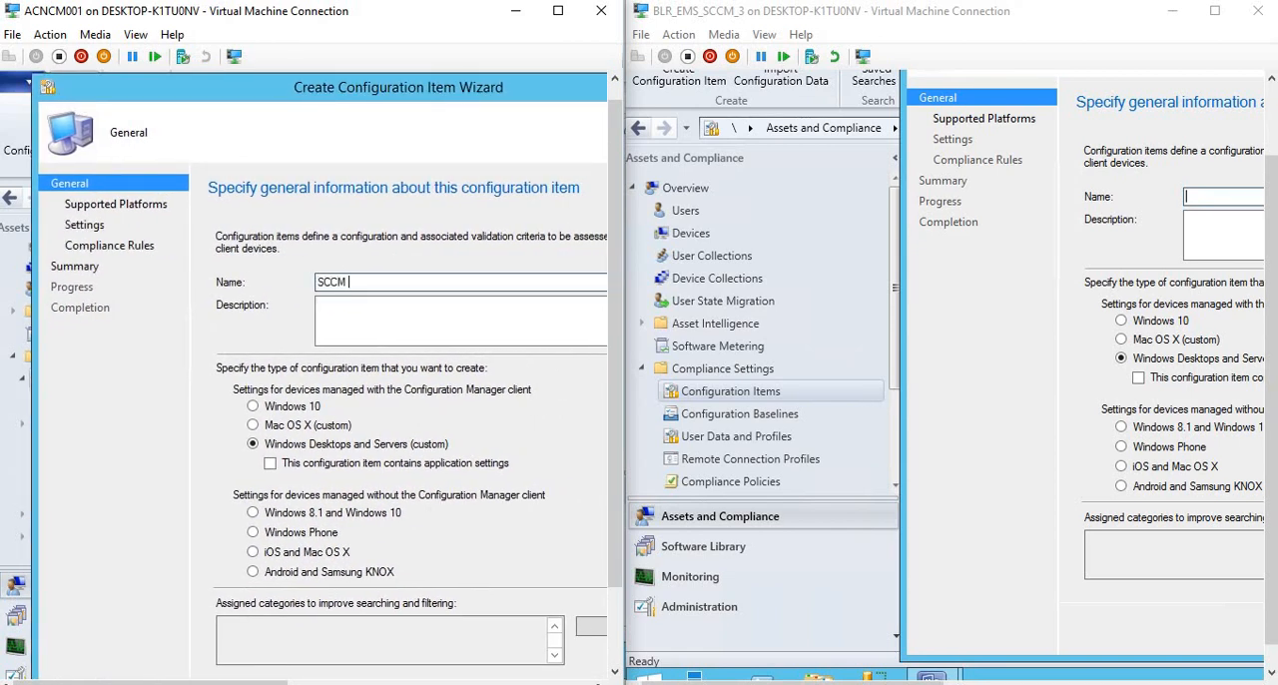
text(1610)
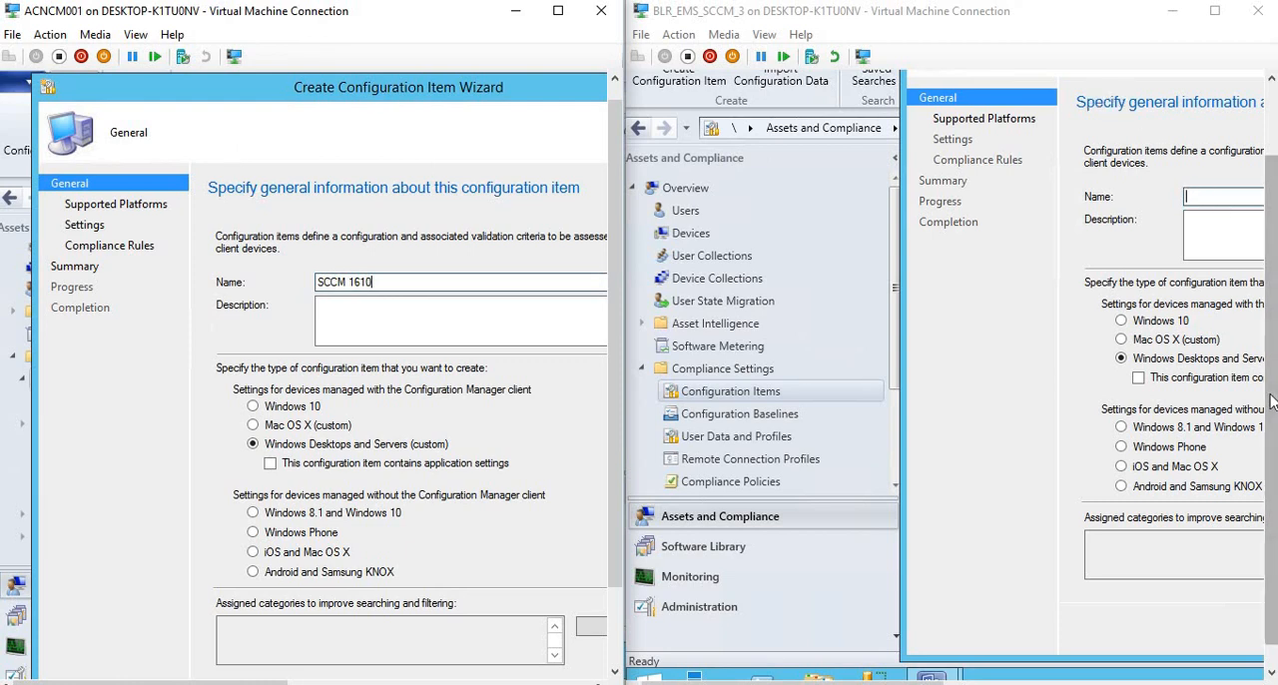
drag(1271, 337, 1271, 254)
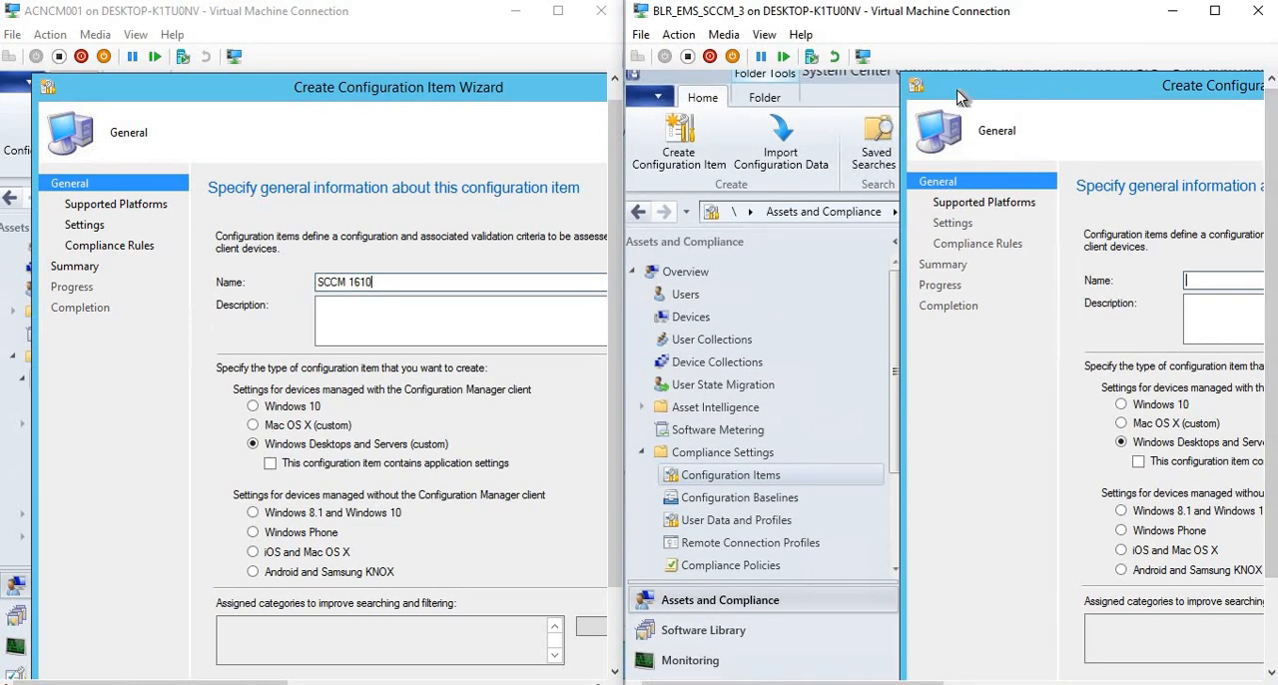
drag(965, 96, 766, 99)
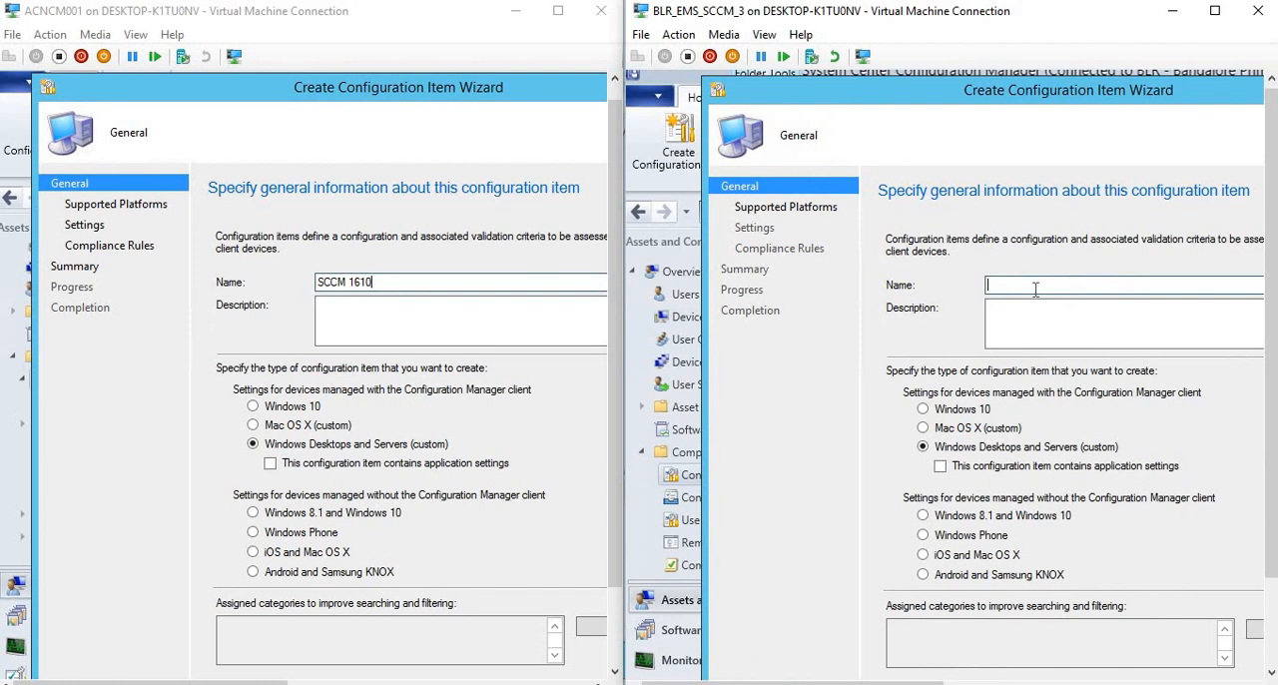
text(SCCM )
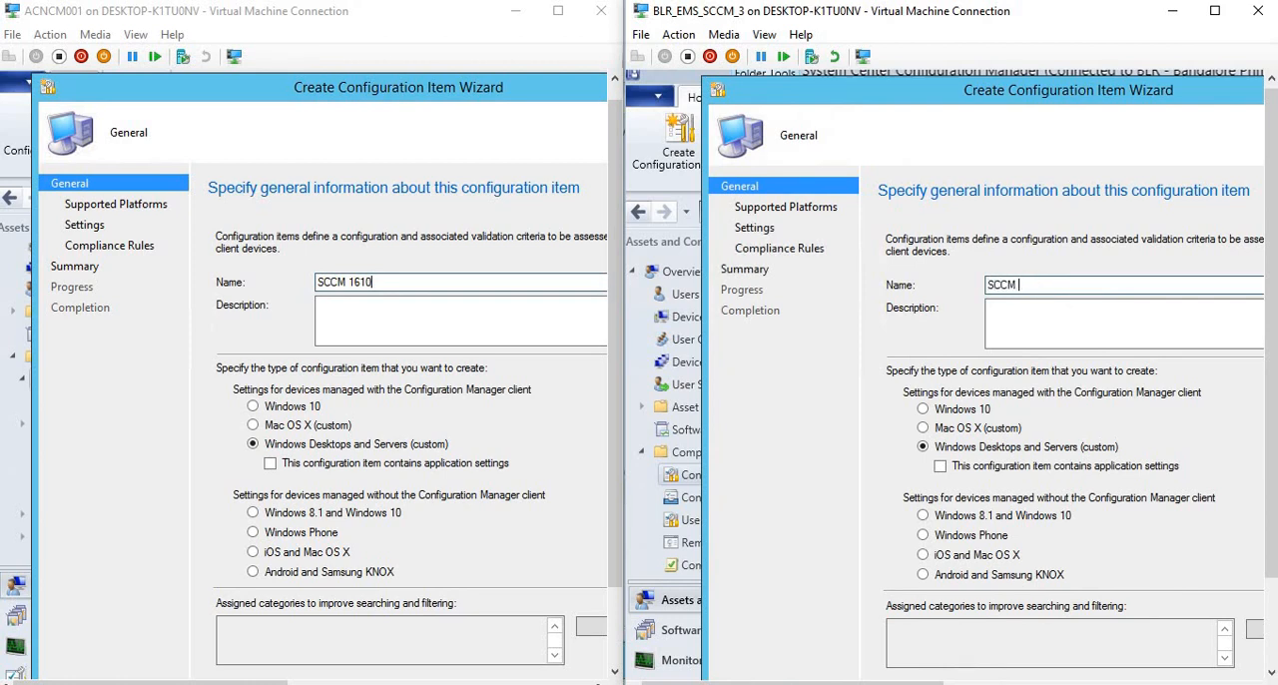
text(1606)
Set the configuration item type to Android and Samsung KNOX in both wizards, and align the 1606 wizard window with the other.
click(254, 573)
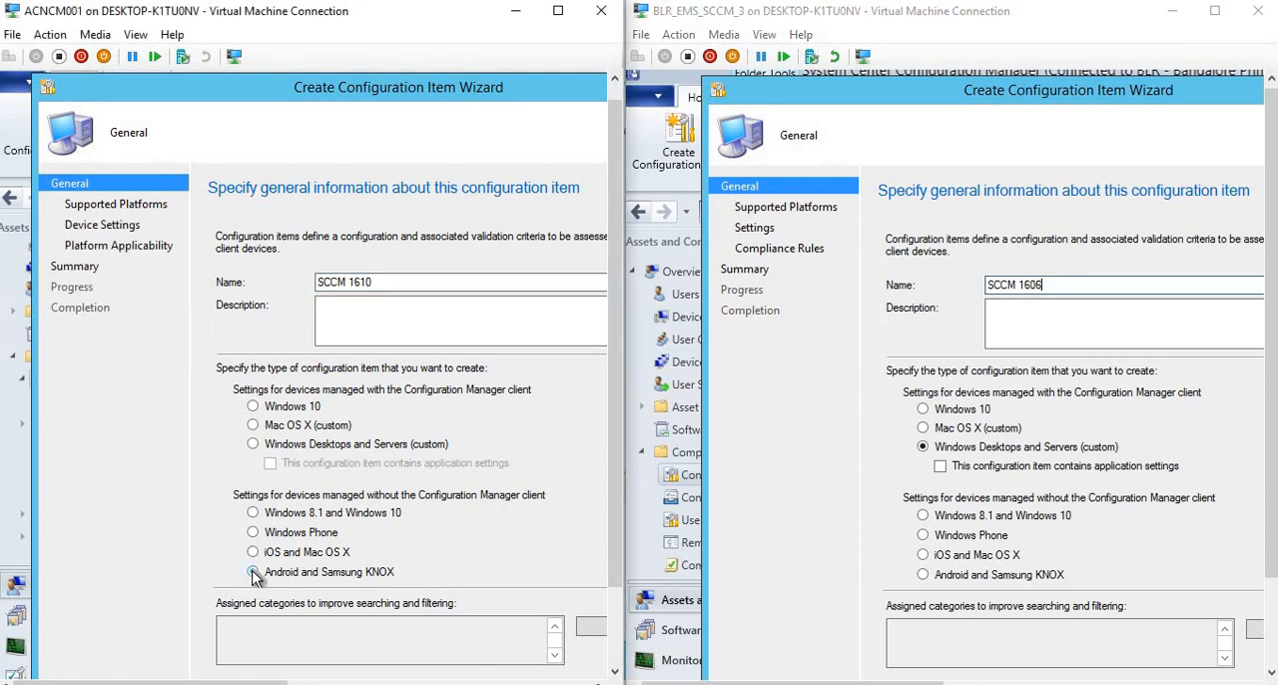
click(921, 575)
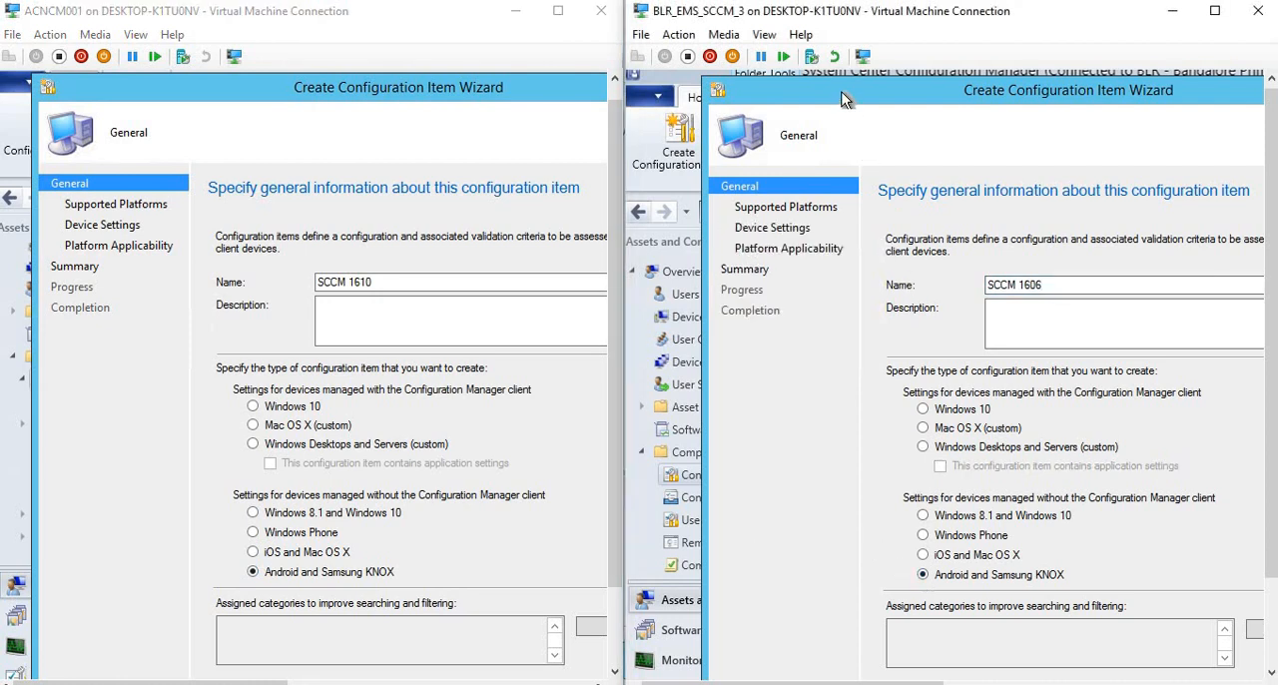
drag(843, 93, 841, 88)
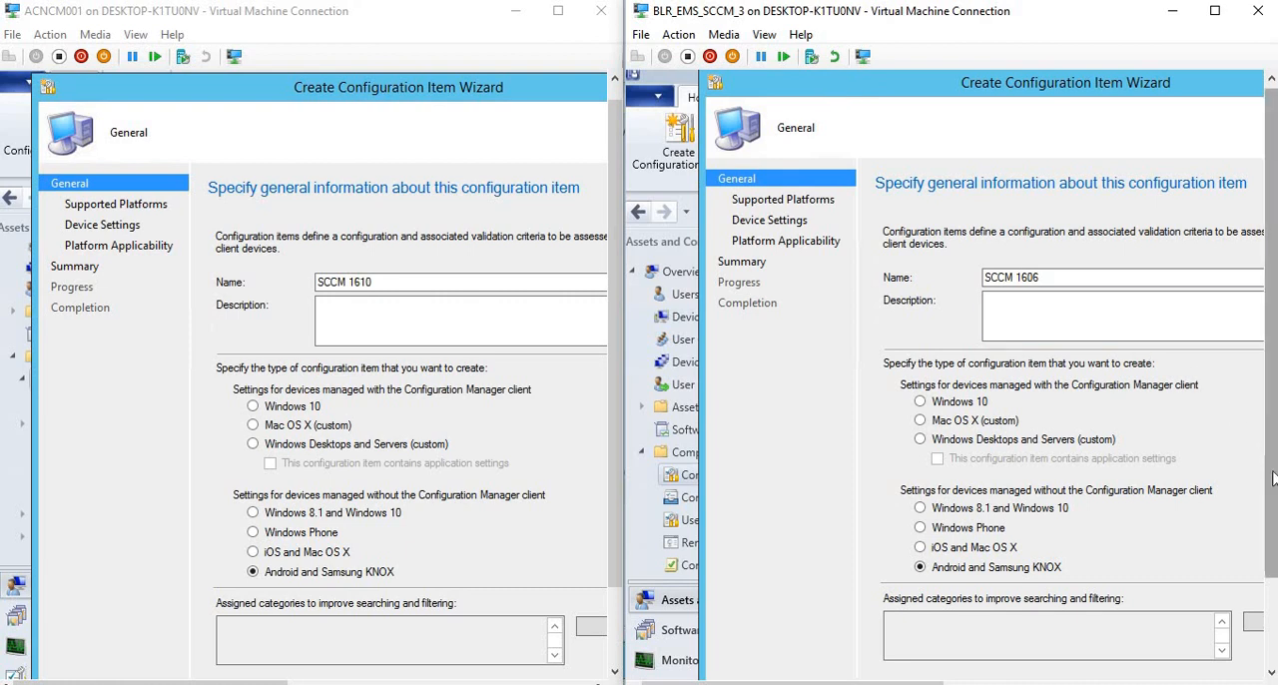
Advance both wizards to the Supported Platforms page and expand the Android platform list in each.
scroll(1272, 479, down, 2)
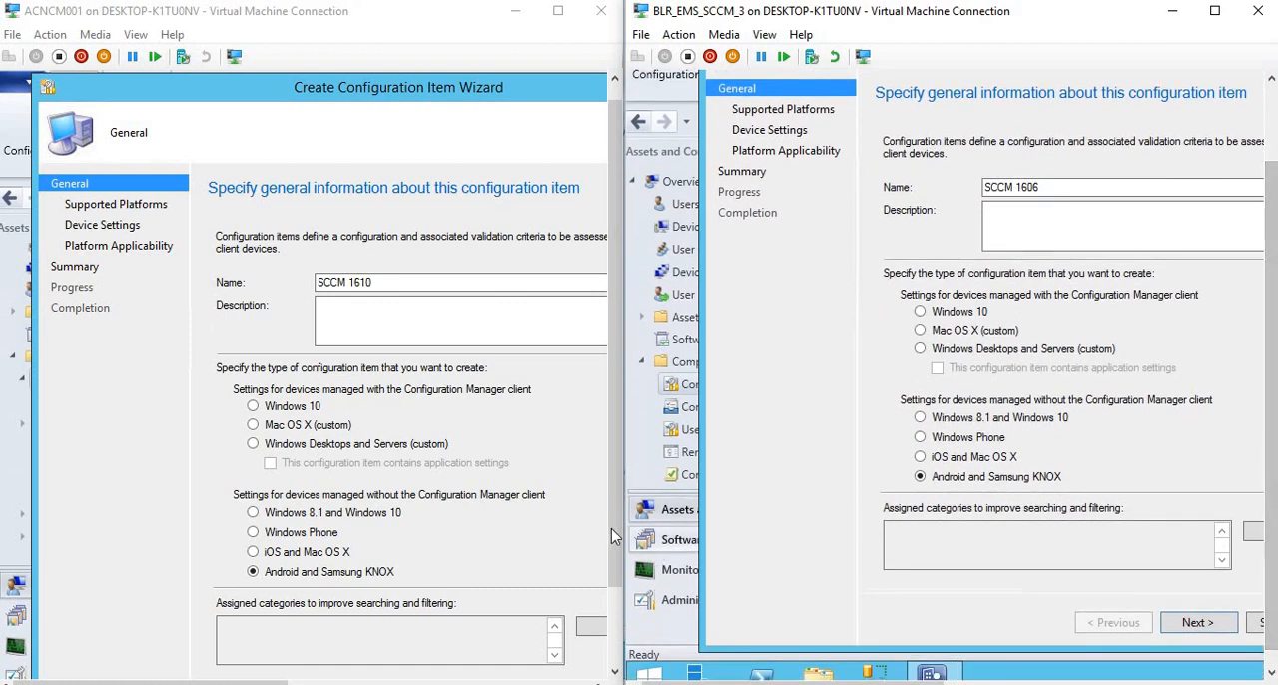
scroll(613, 535, down, 2)
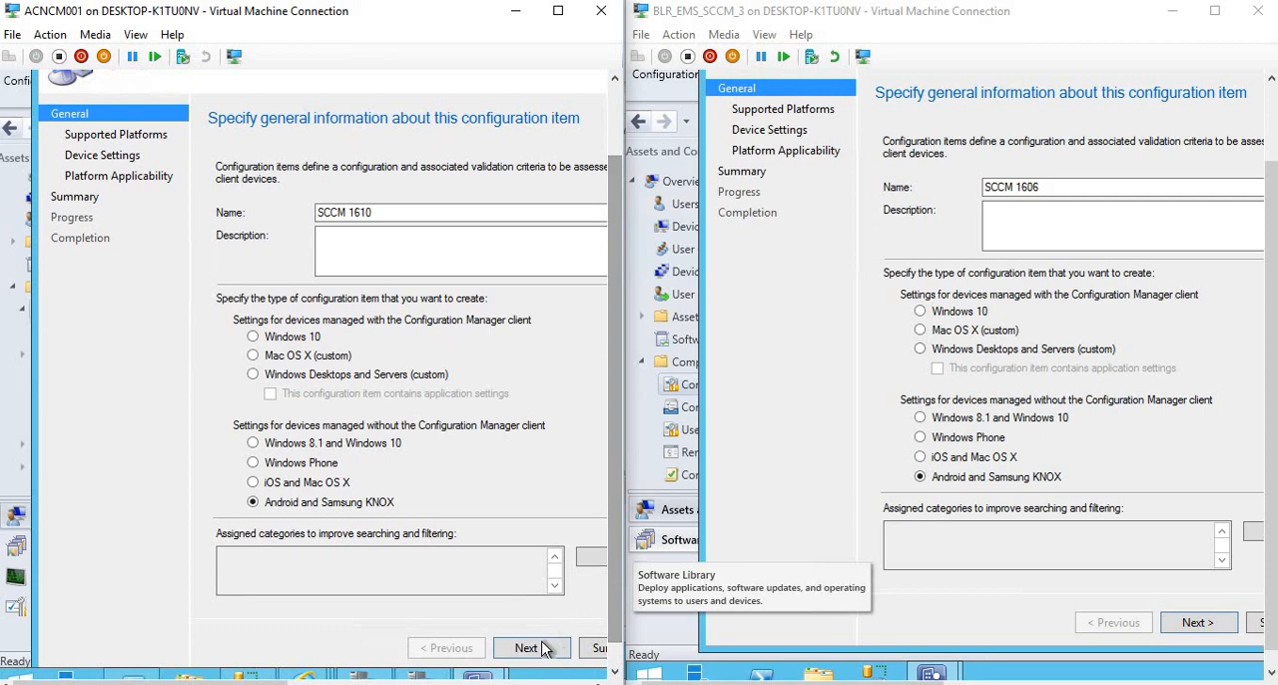
click(529, 647)
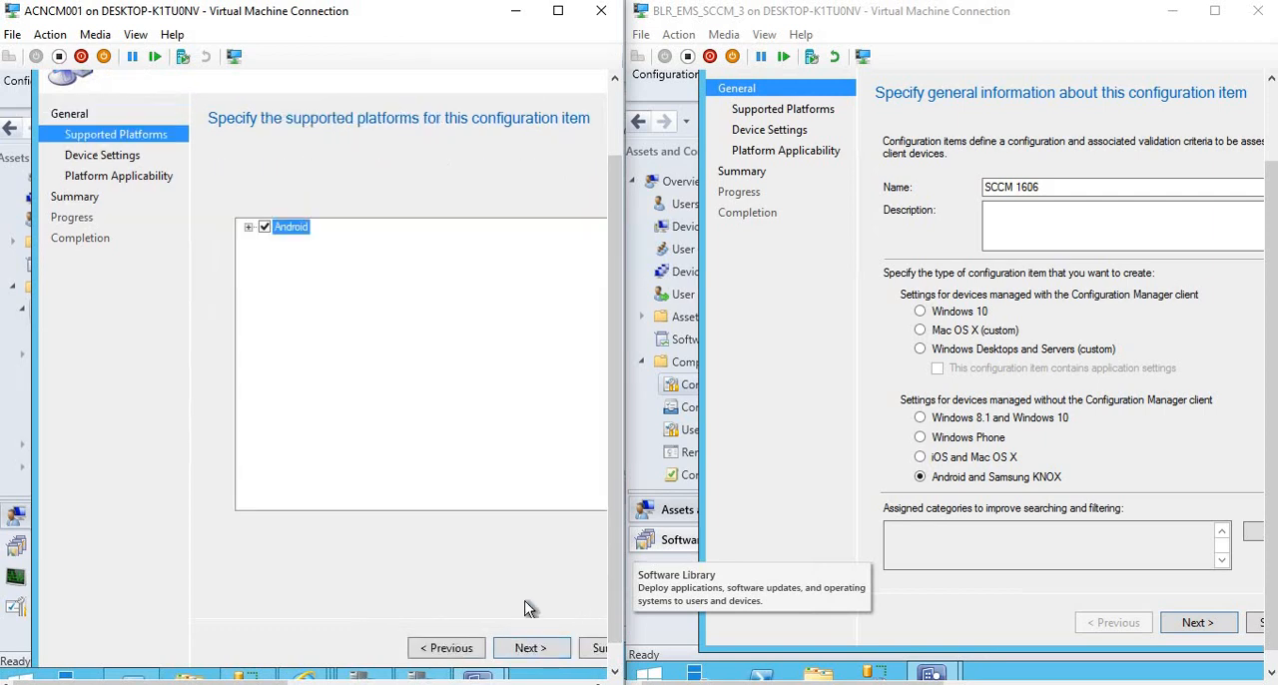
click(248, 229)
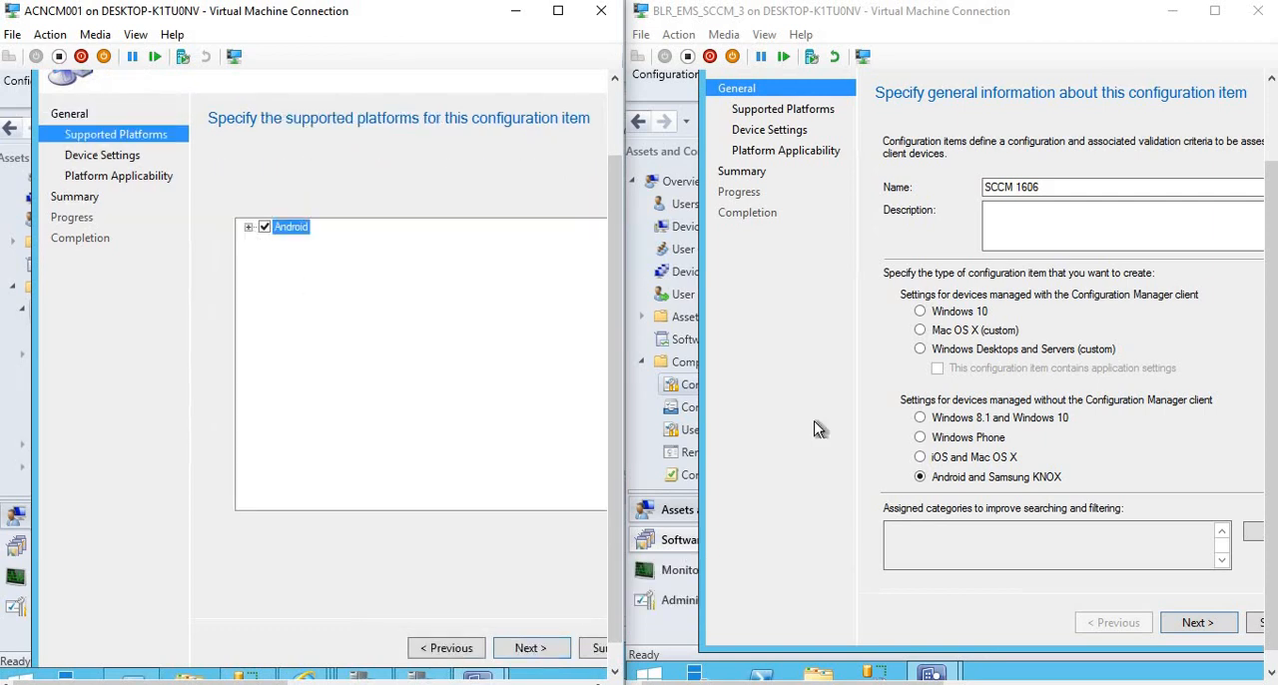
click(1205, 622)
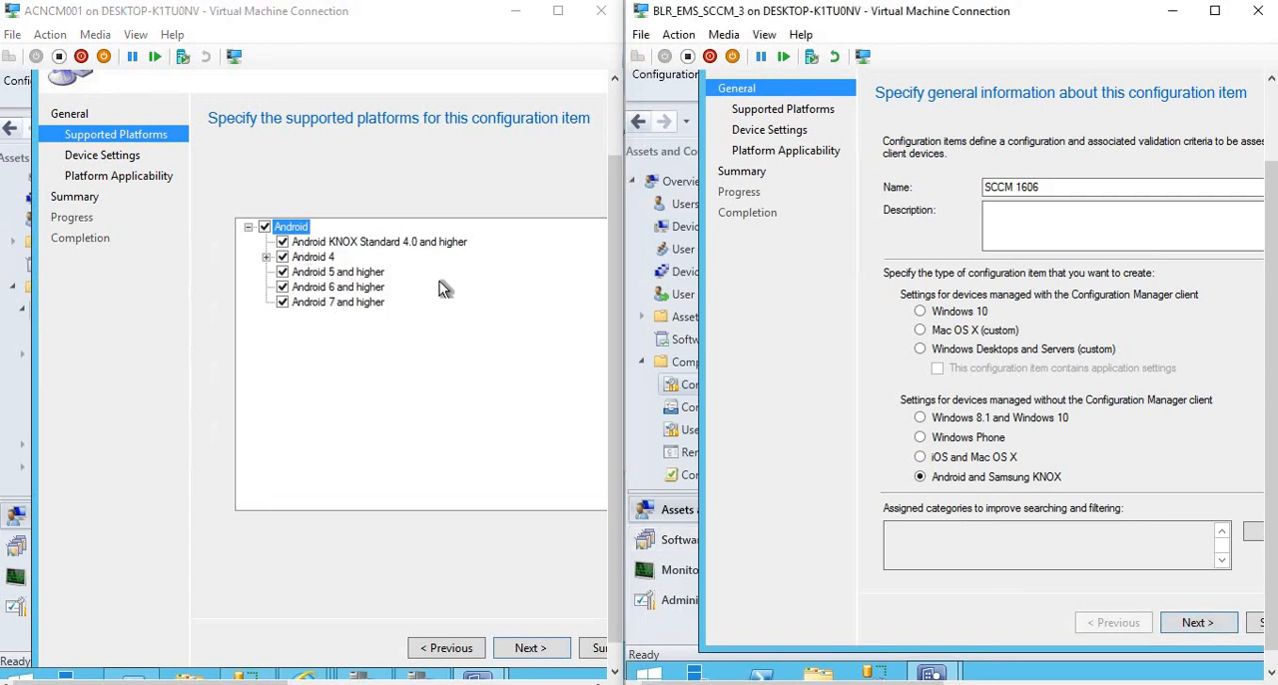
click(1204, 619)
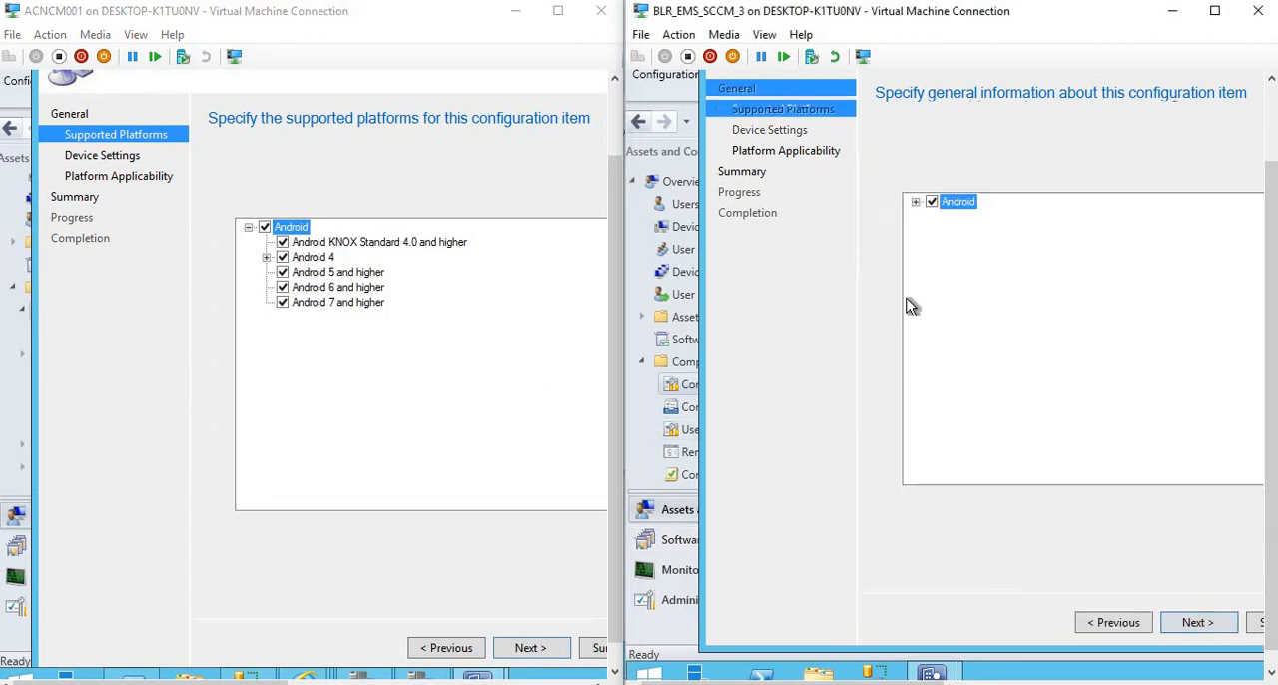
click(915, 203)
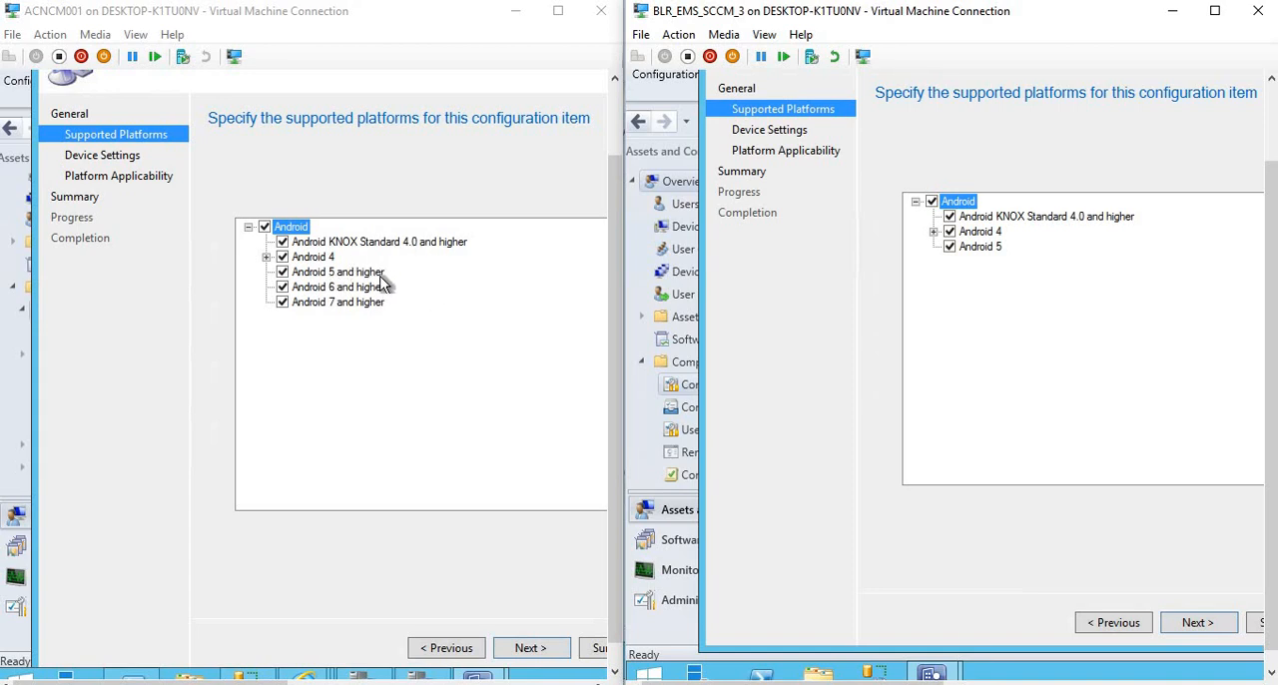
Advance both wizards to the Device Settings page and select all device setting groups in each.
click(530, 646)
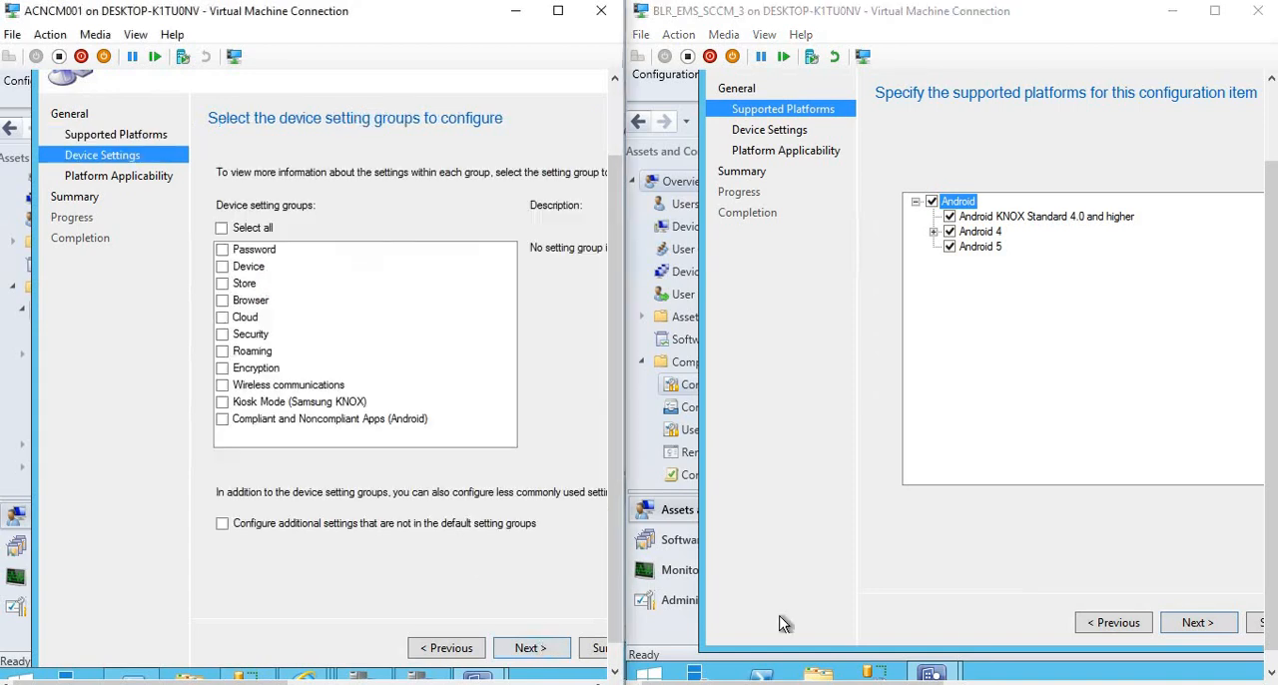
click(1198, 623)
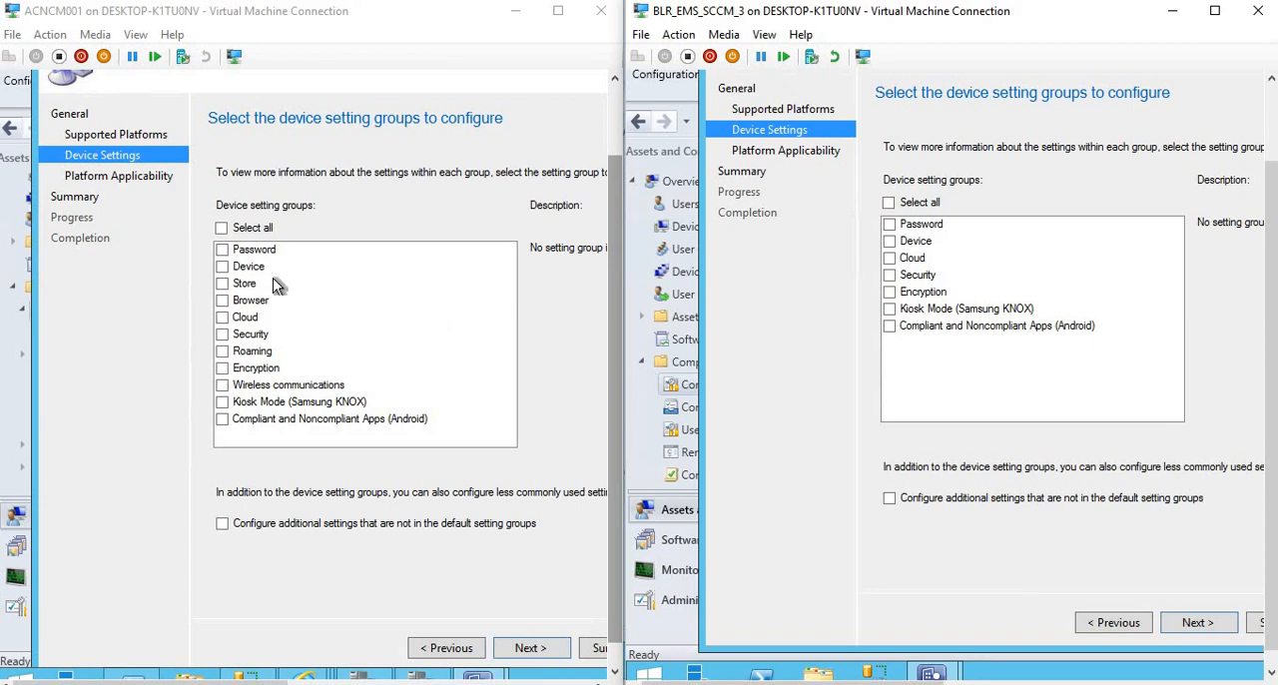
click(222, 250)
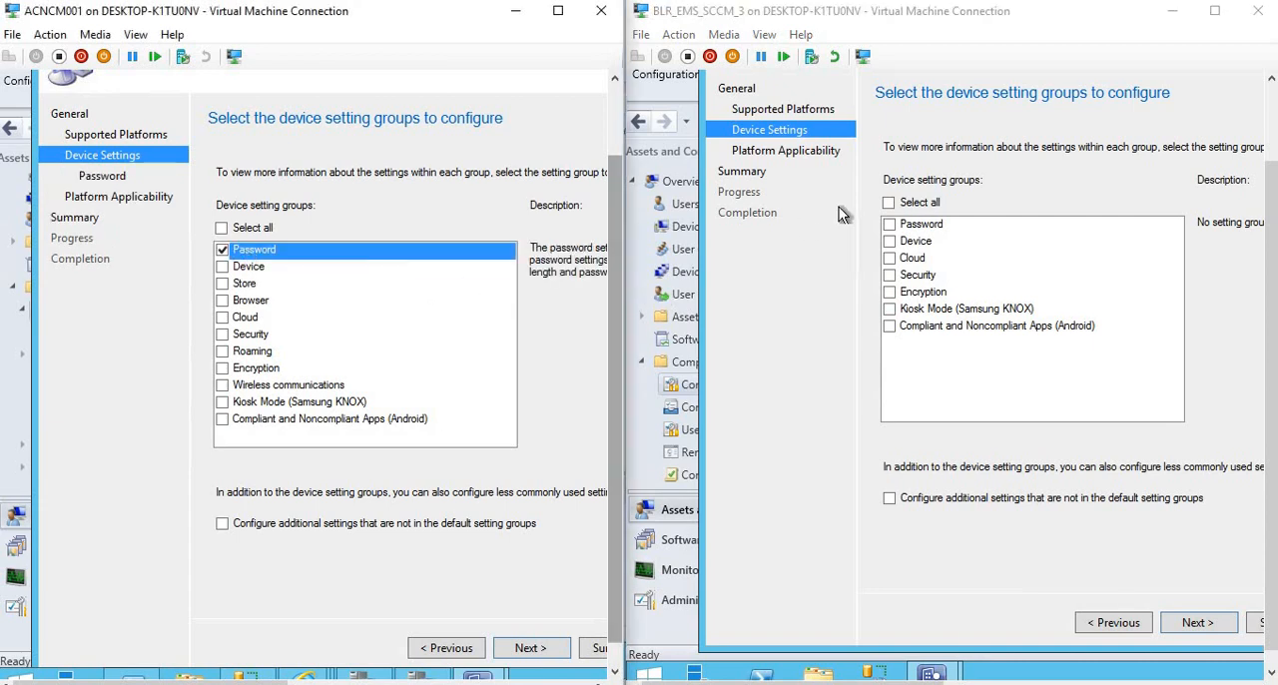
click(888, 224)
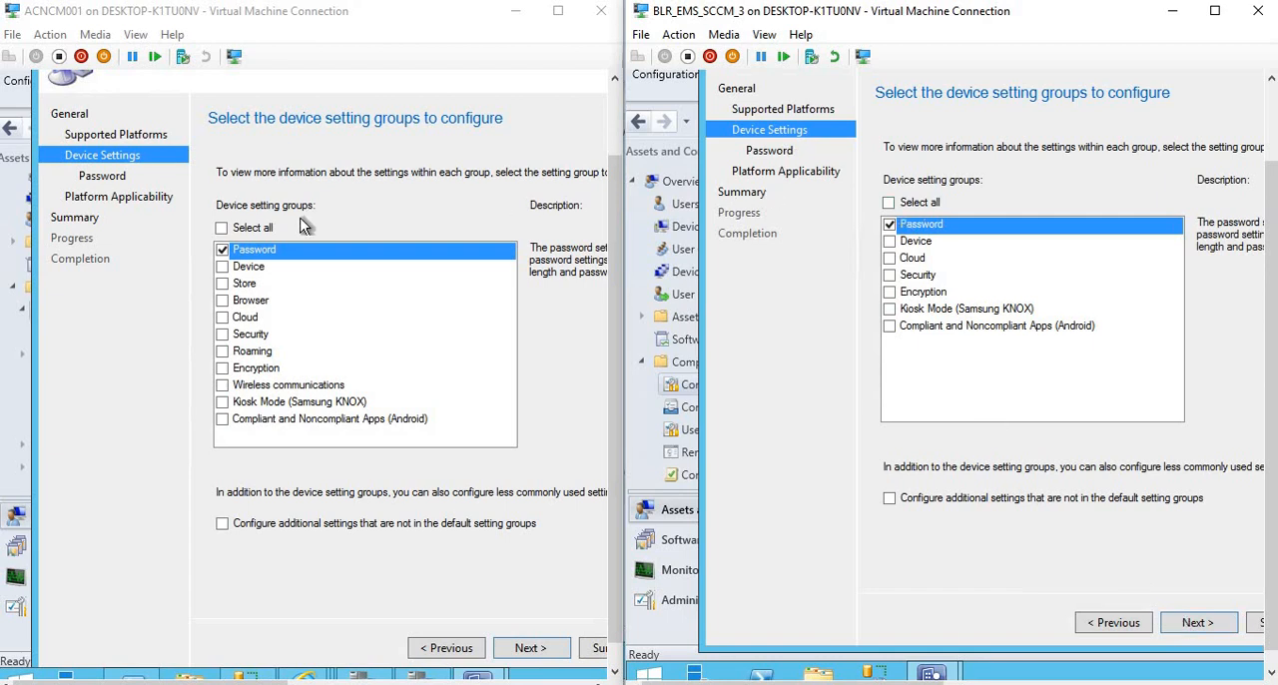
click(223, 229)
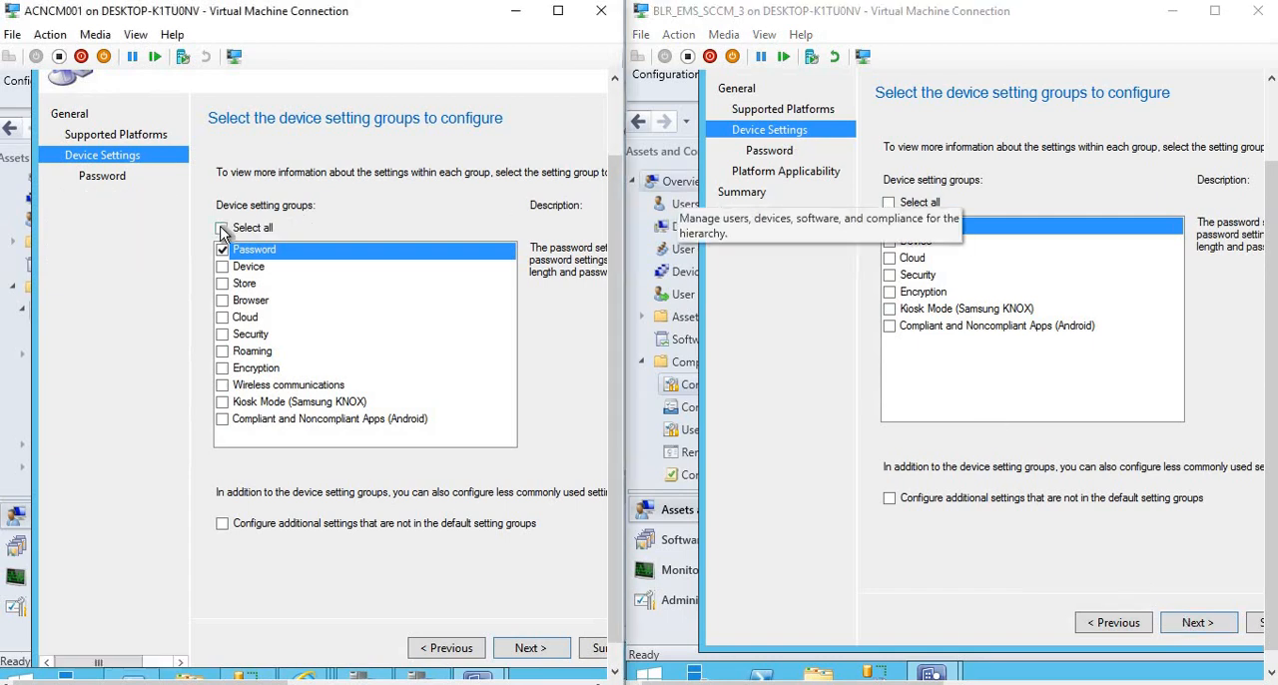
click(888, 202)
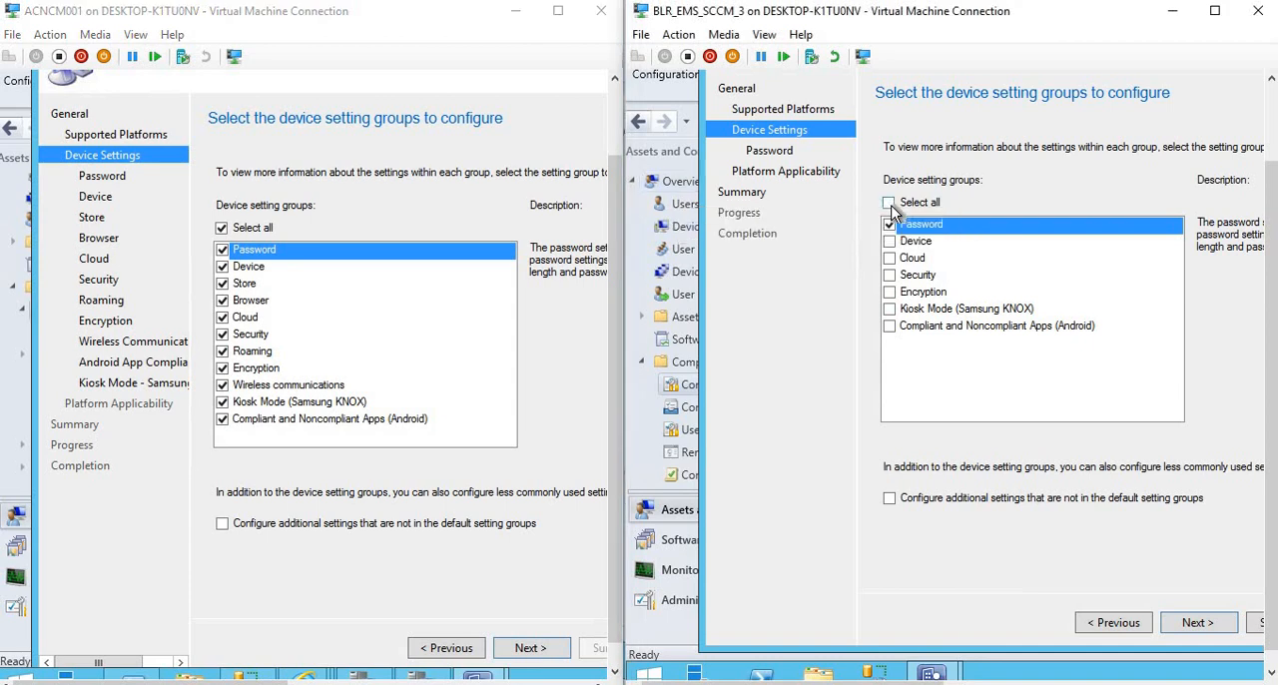
On the Password page of both wizards, set Require password settings on devices to Required.
click(1186, 622)
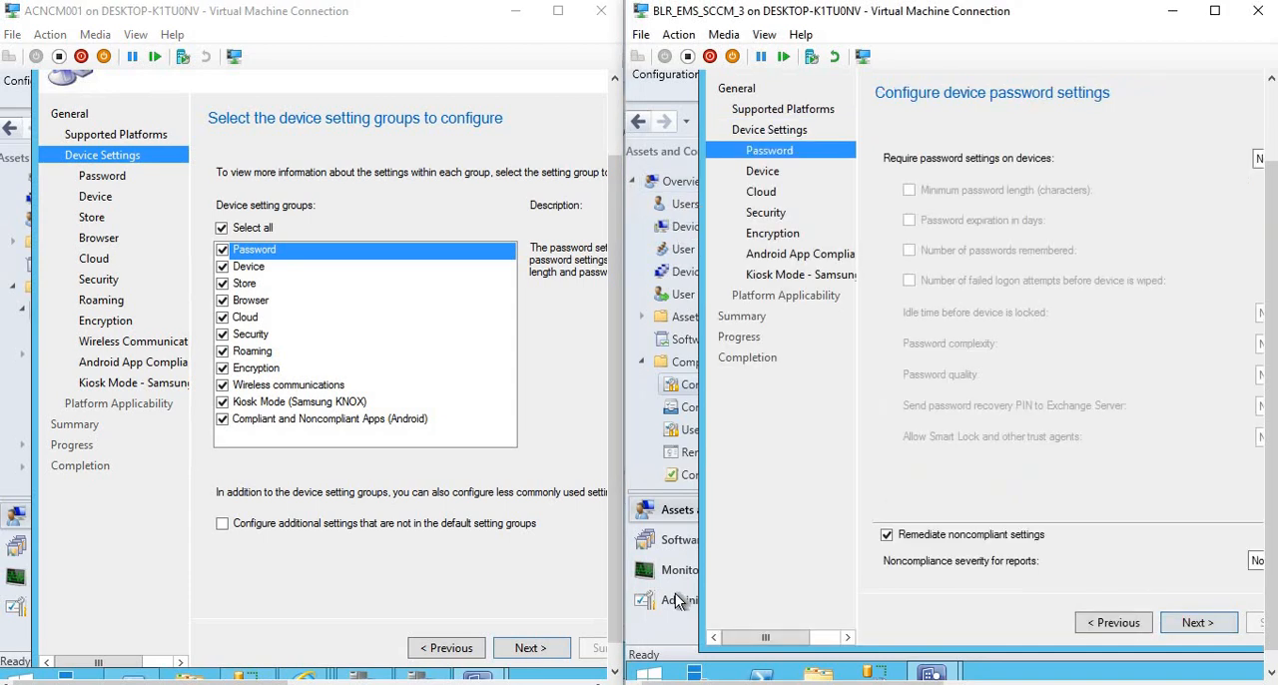
click(529, 647)
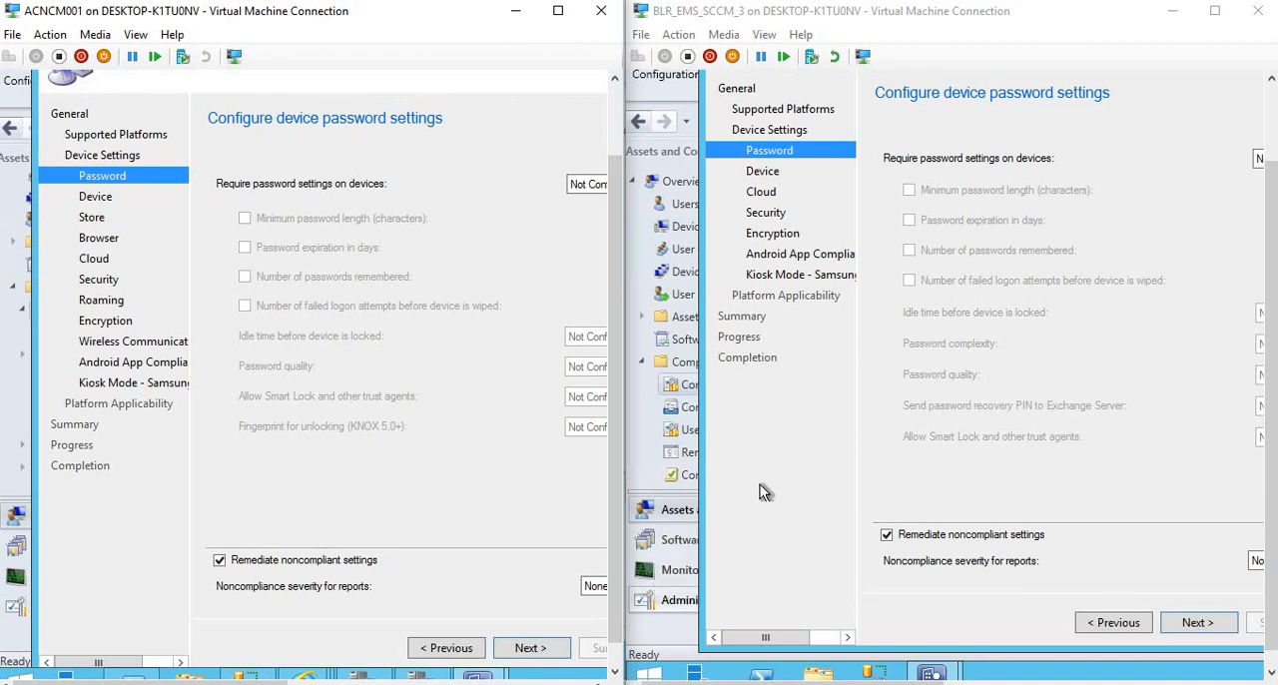
click(593, 186)
click(589, 213)
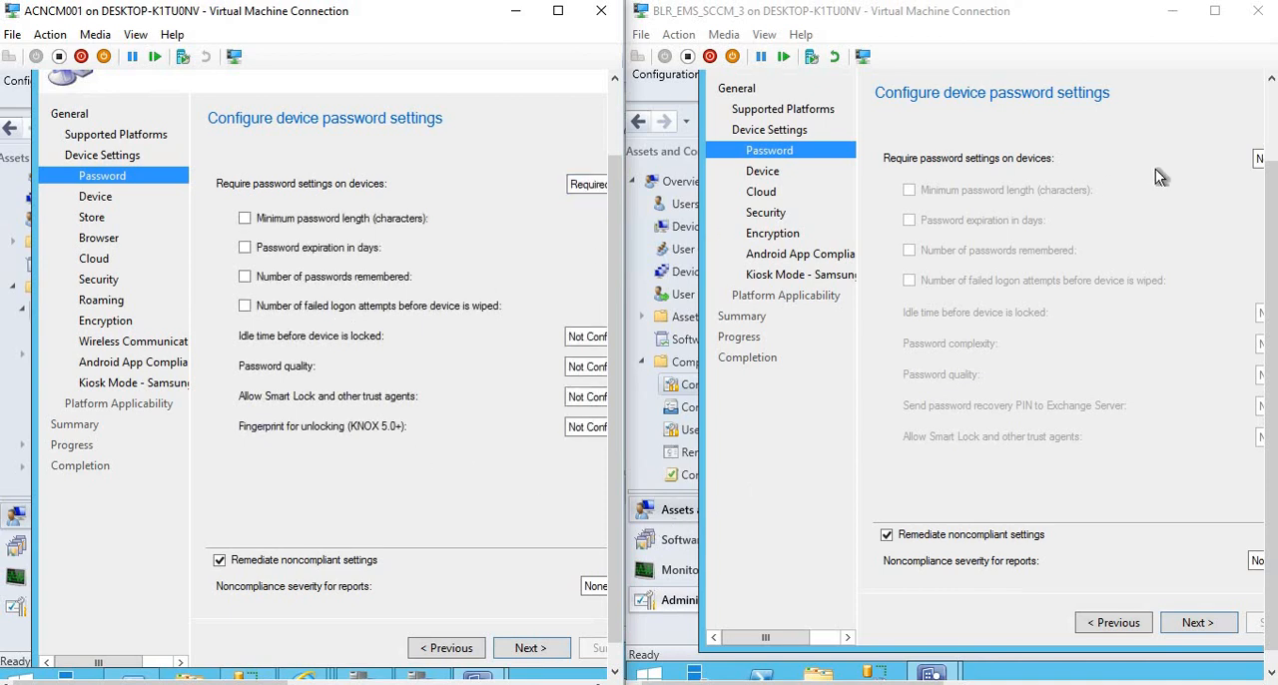
click(1259, 160)
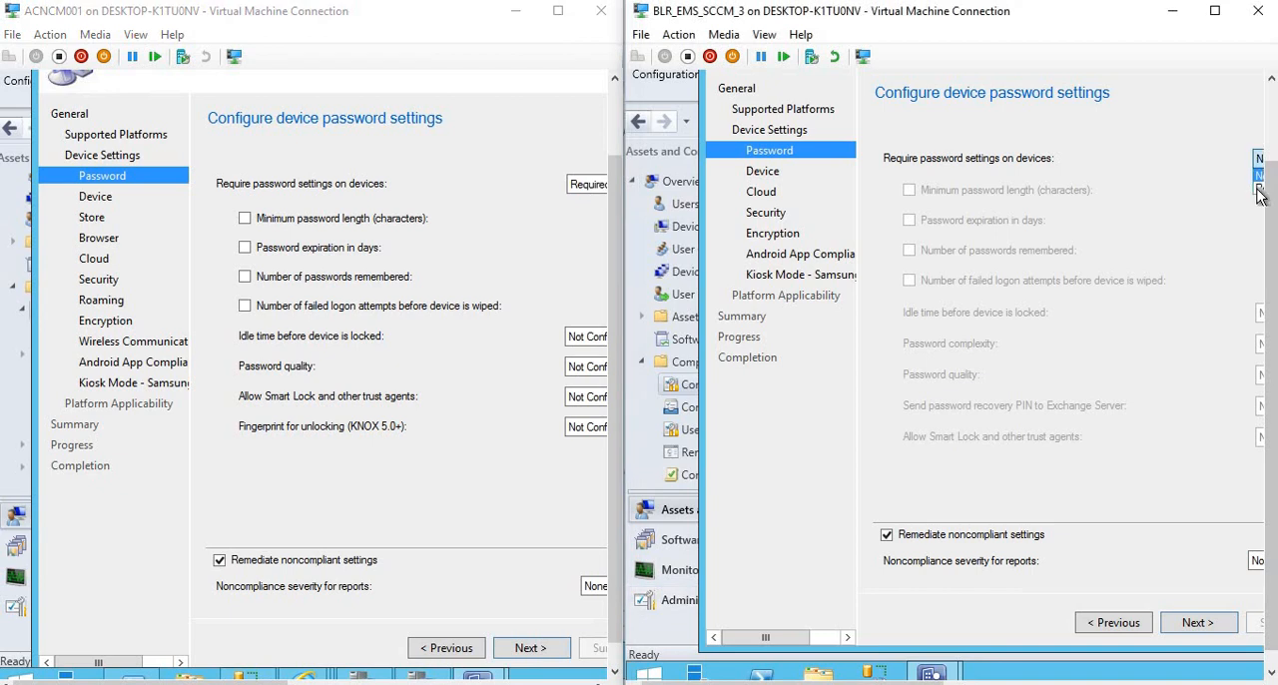
click(1259, 190)
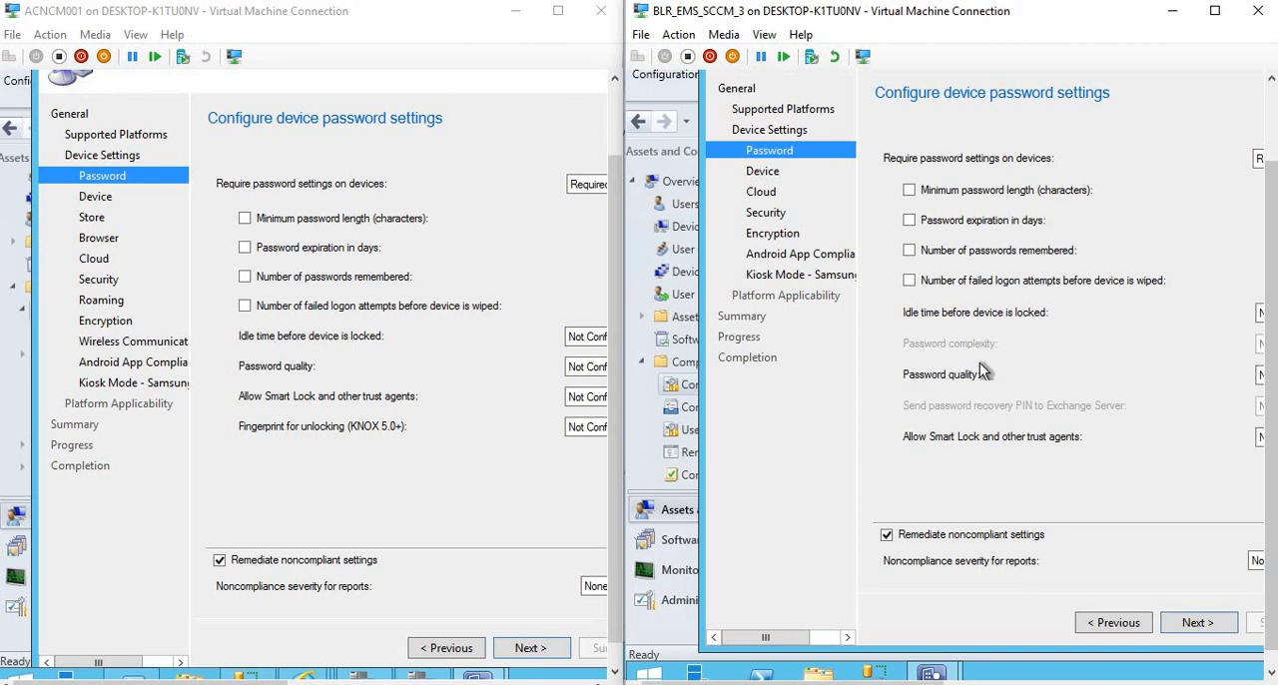
click(996, 682)
drag(996, 683, 870, 683)
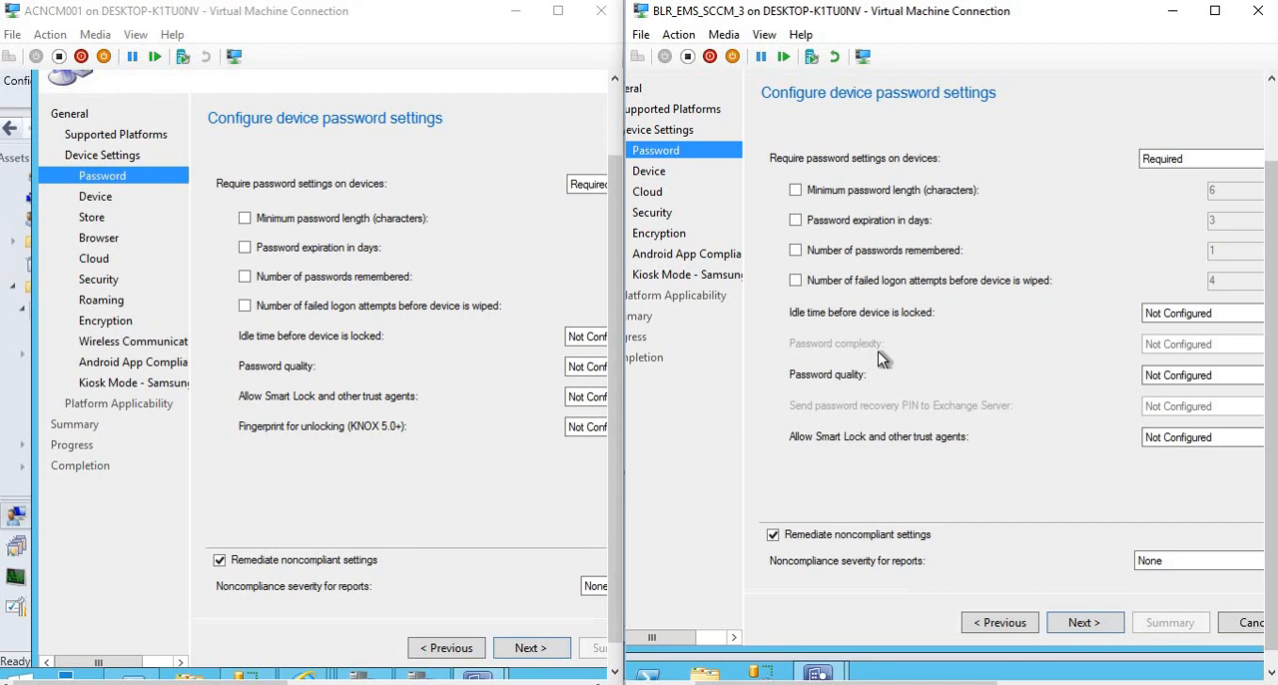
Compare the Smart Lock and fingerprint unlocking password options between the two versions, and view the Device settings page in both wizards.
click(447, 404)
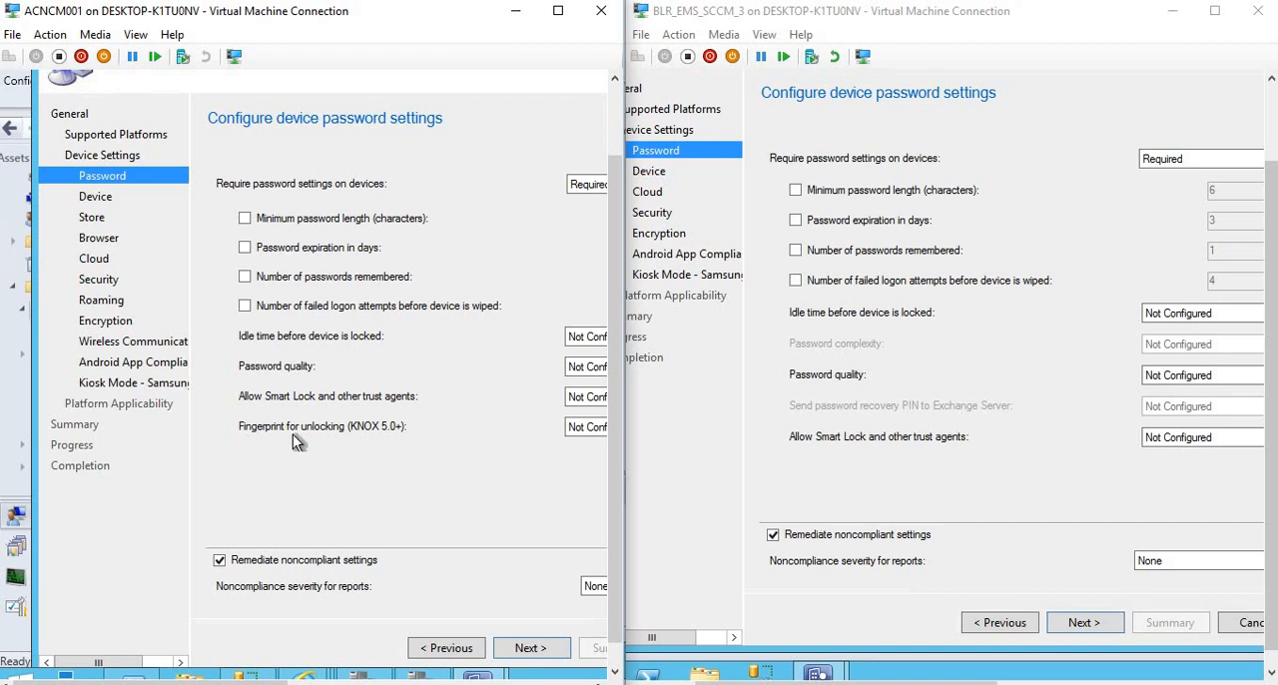
click(575, 432)
click(938, 434)
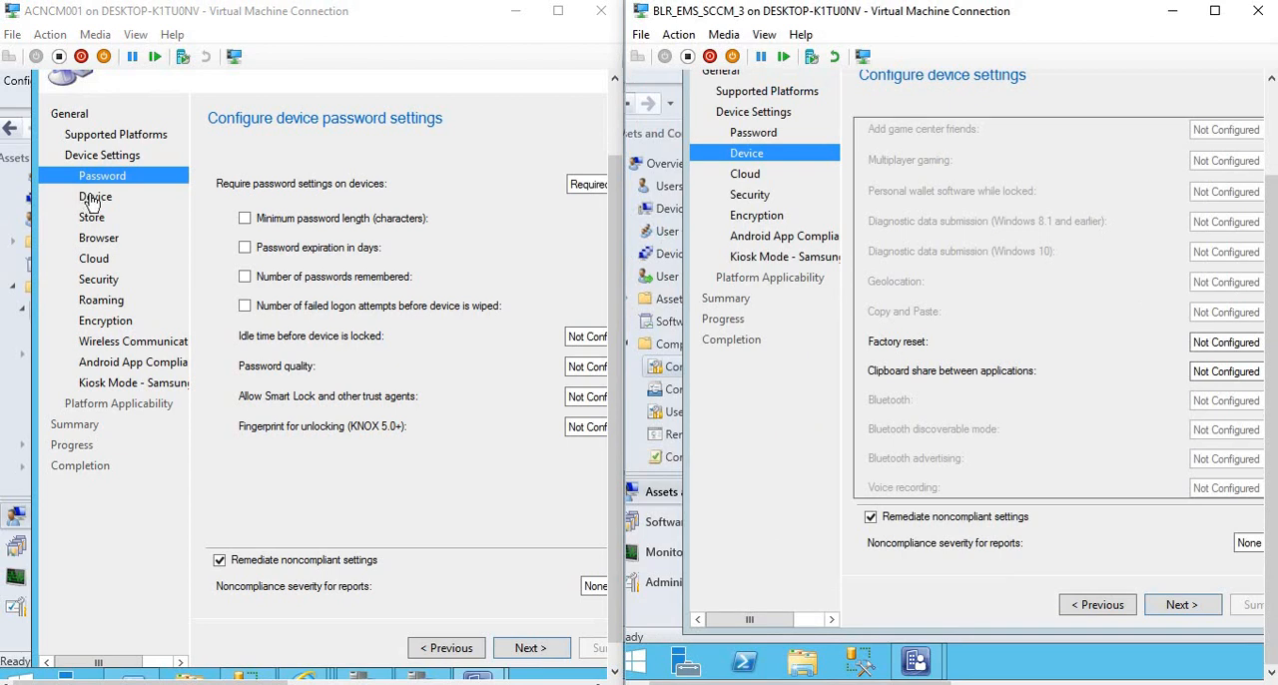
click(95, 196)
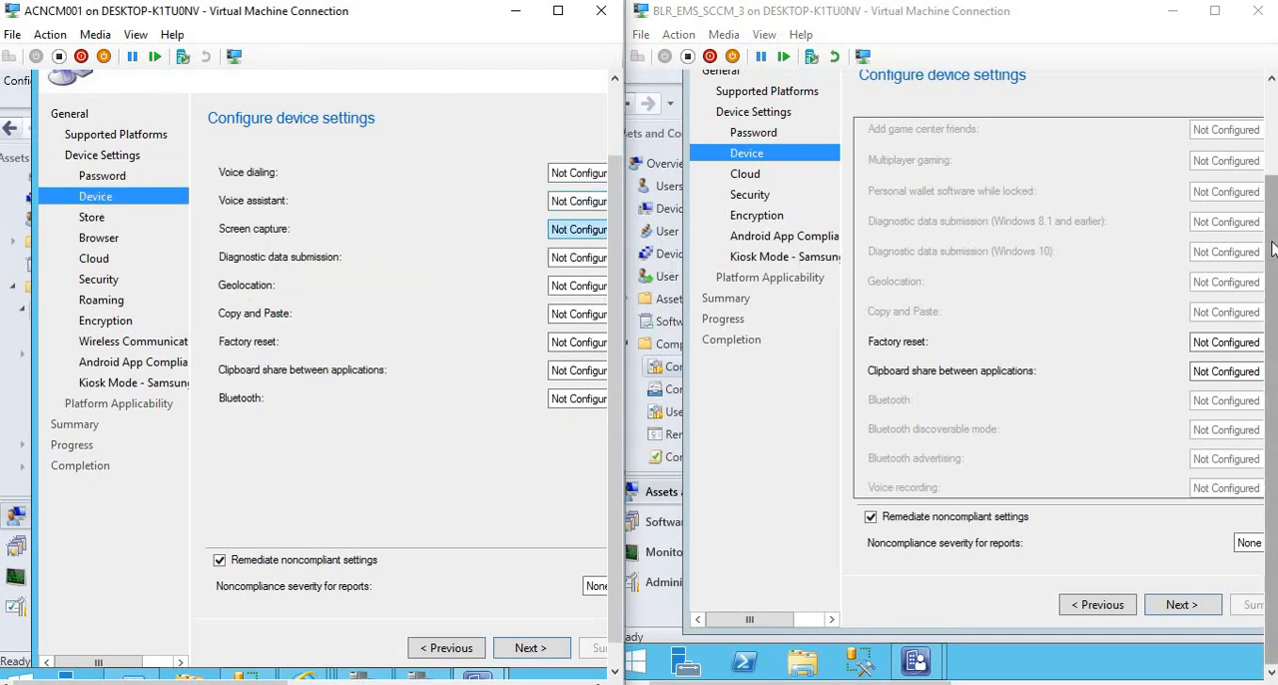
drag(1270, 279, 1272, 225)
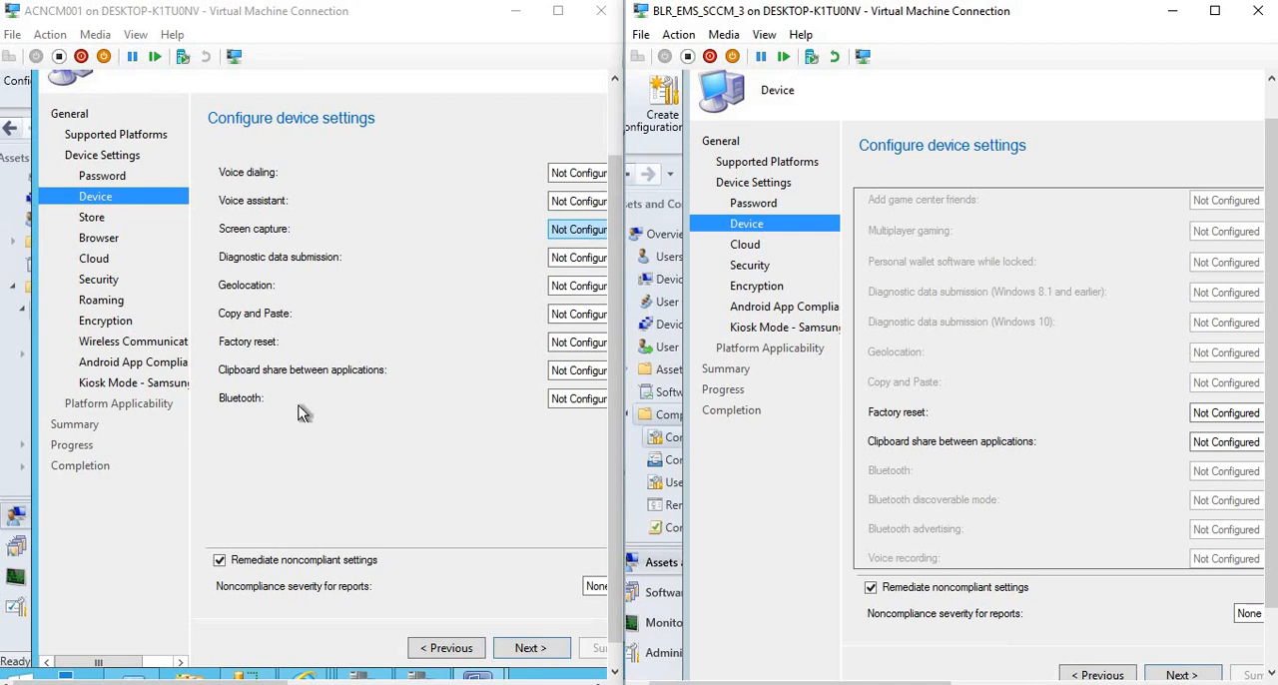
View the Store settings in the 1610 wizard, and compare the Cloud and Security settings pages in both wizards.
click(92, 221)
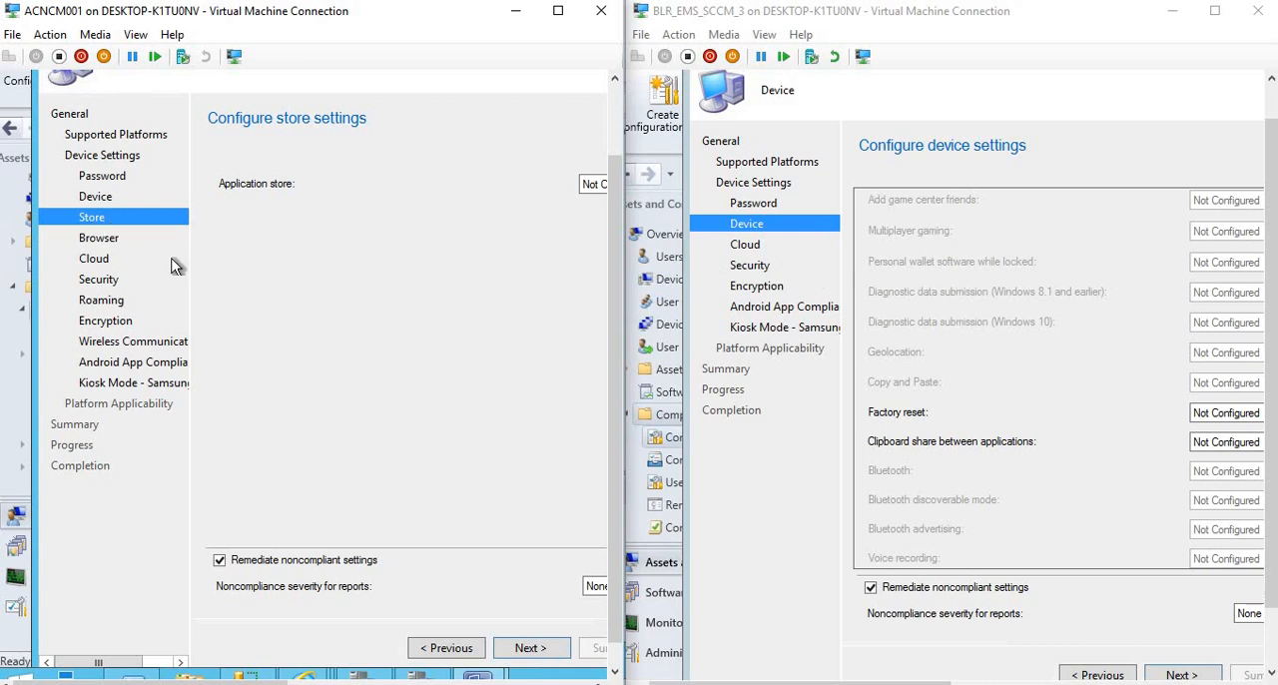
click(96, 262)
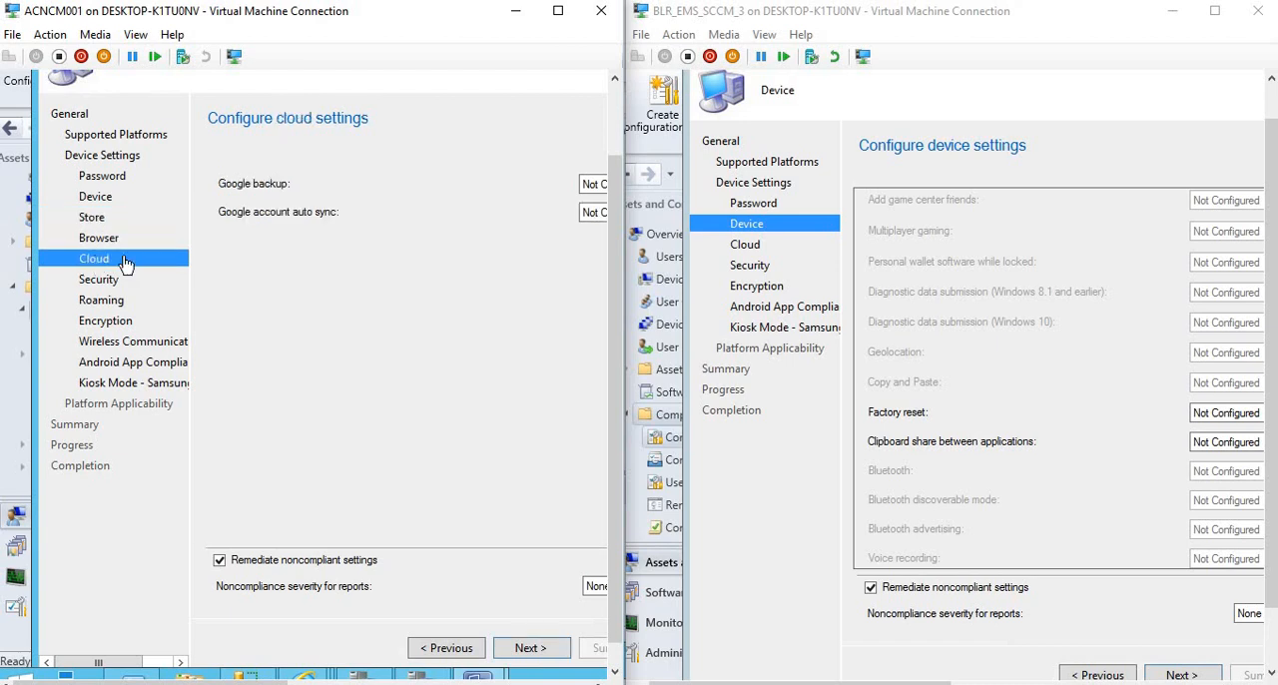
click(748, 250)
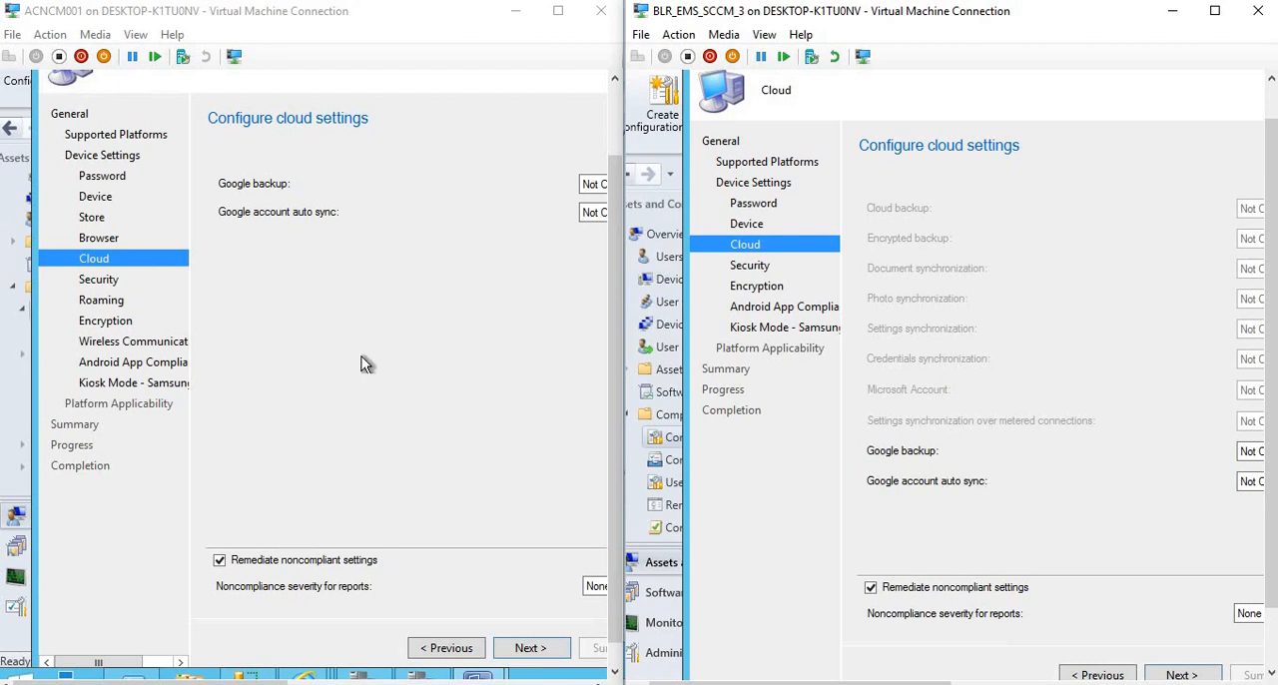
click(107, 281)
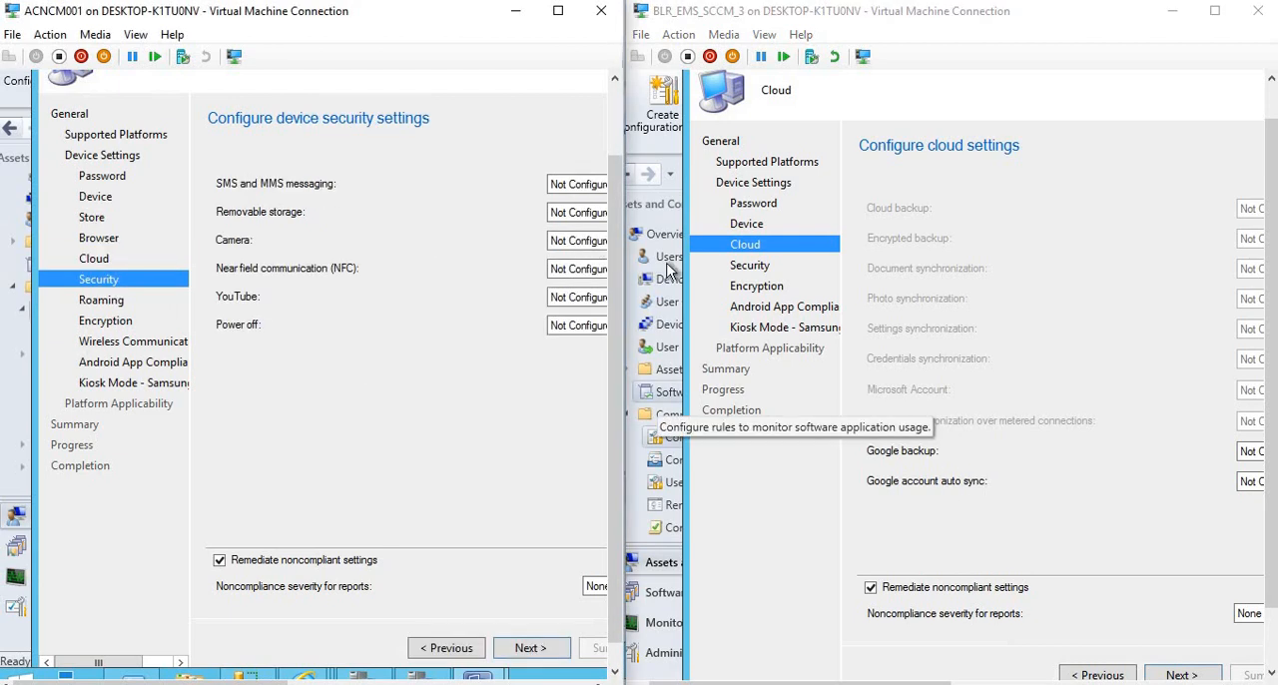
click(750, 267)
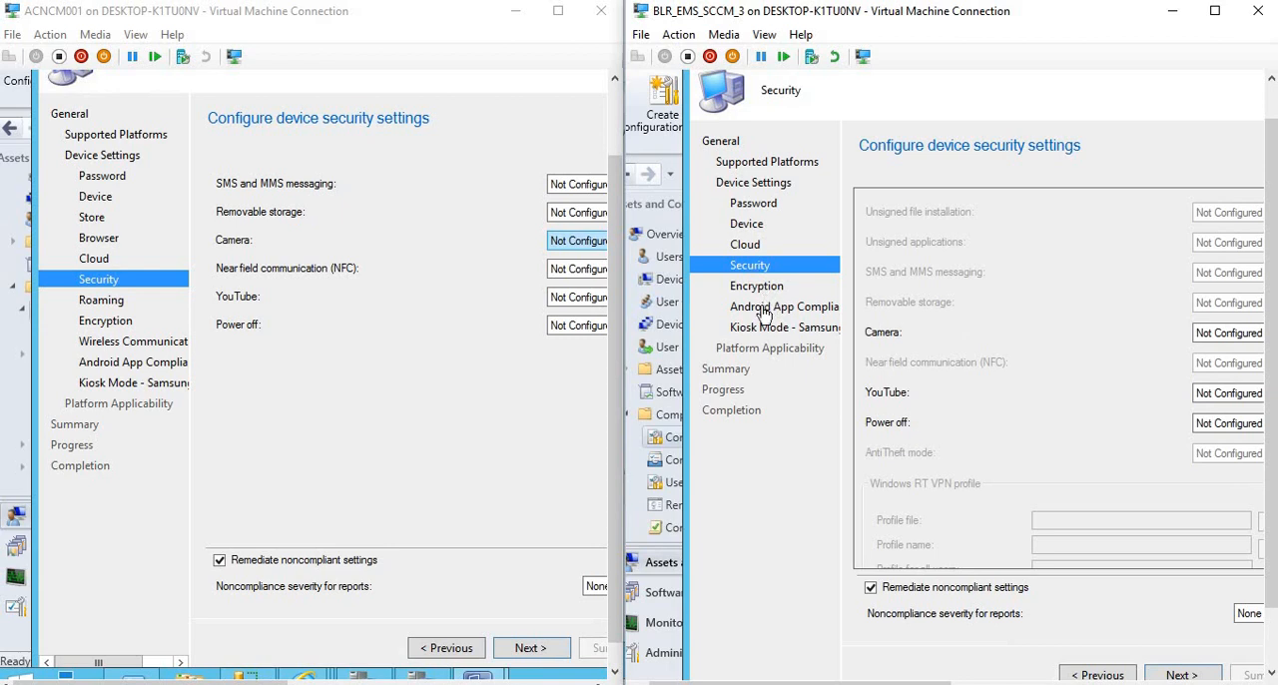
Review the 1610 wizard's Roaming, Encryption, Wireless Communication, Android app compliance and Samsung KNOX Kiosk Mode pages.
click(106, 301)
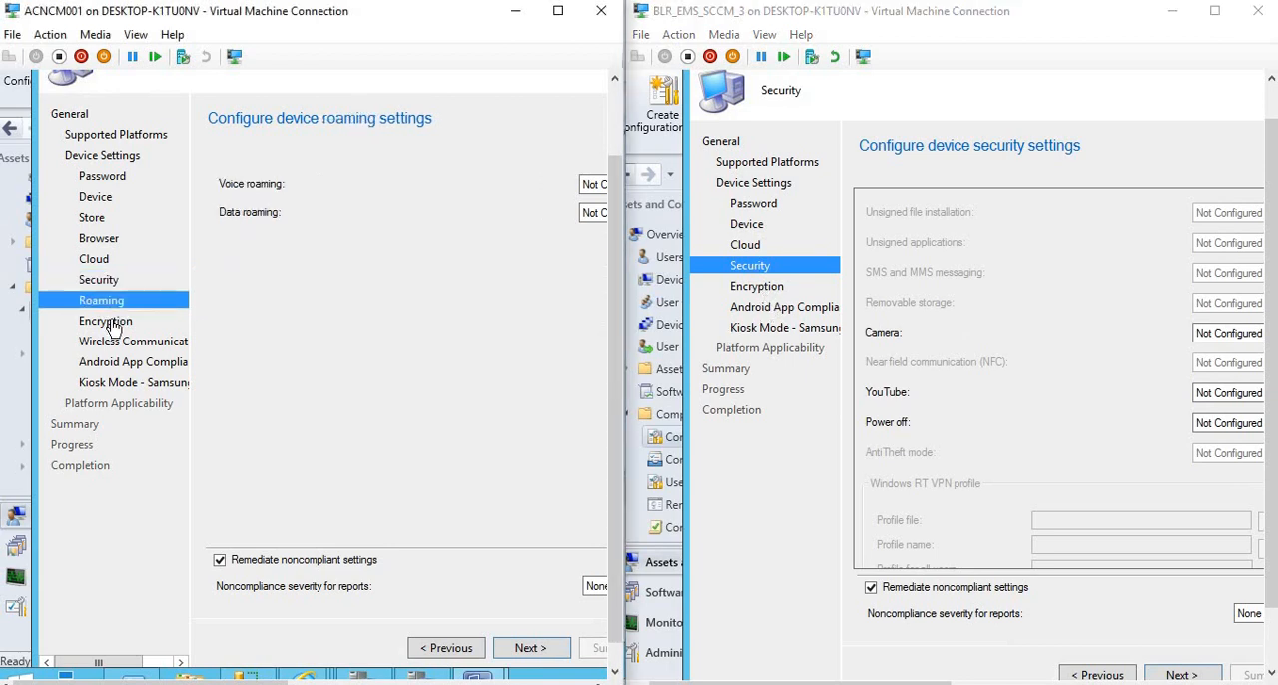
click(110, 324)
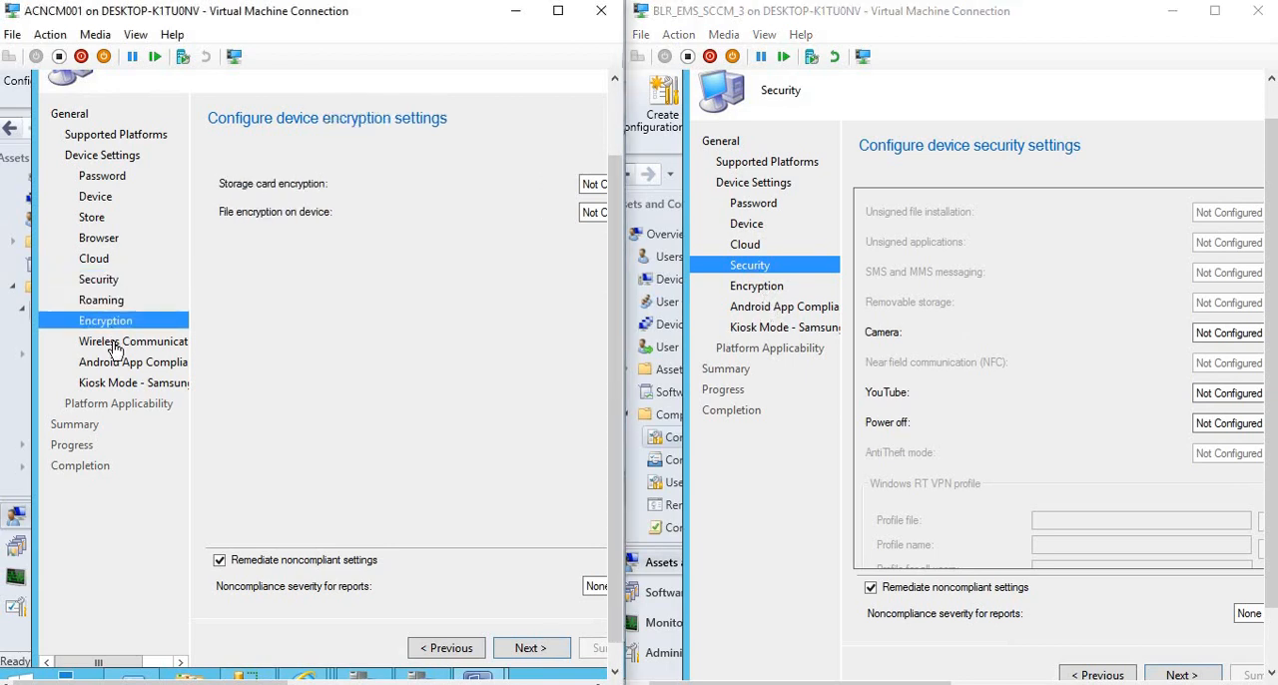
click(115, 345)
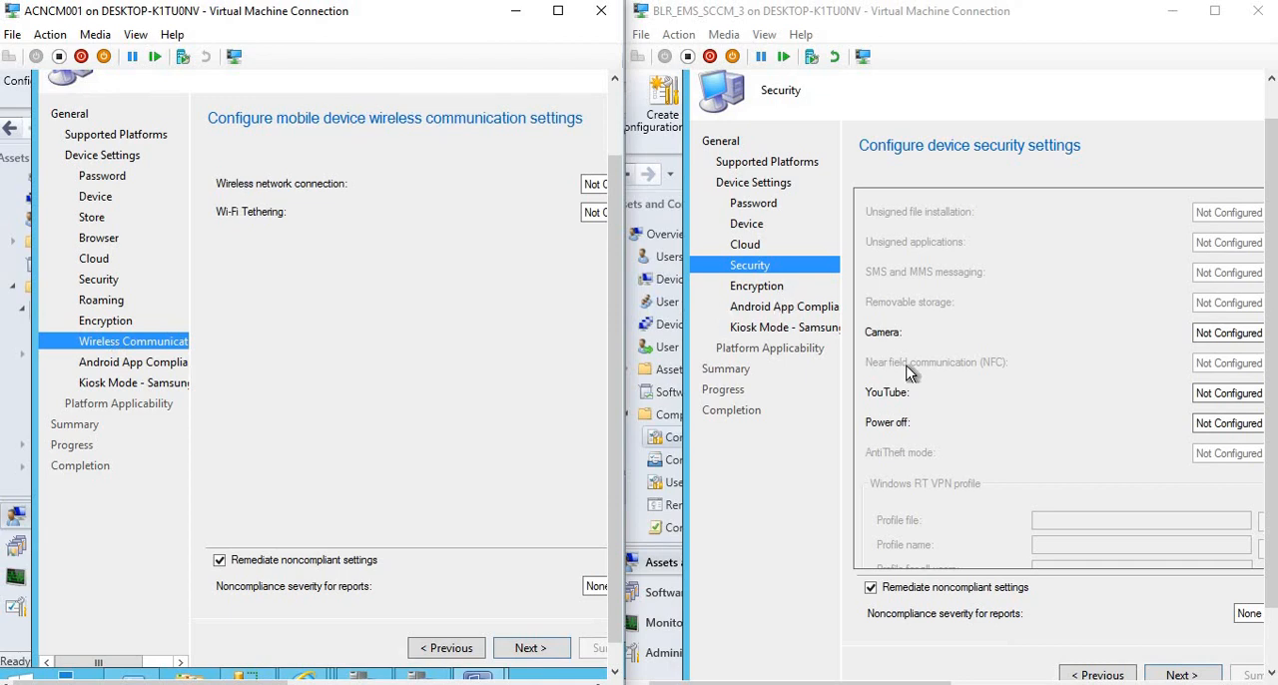
click(119, 363)
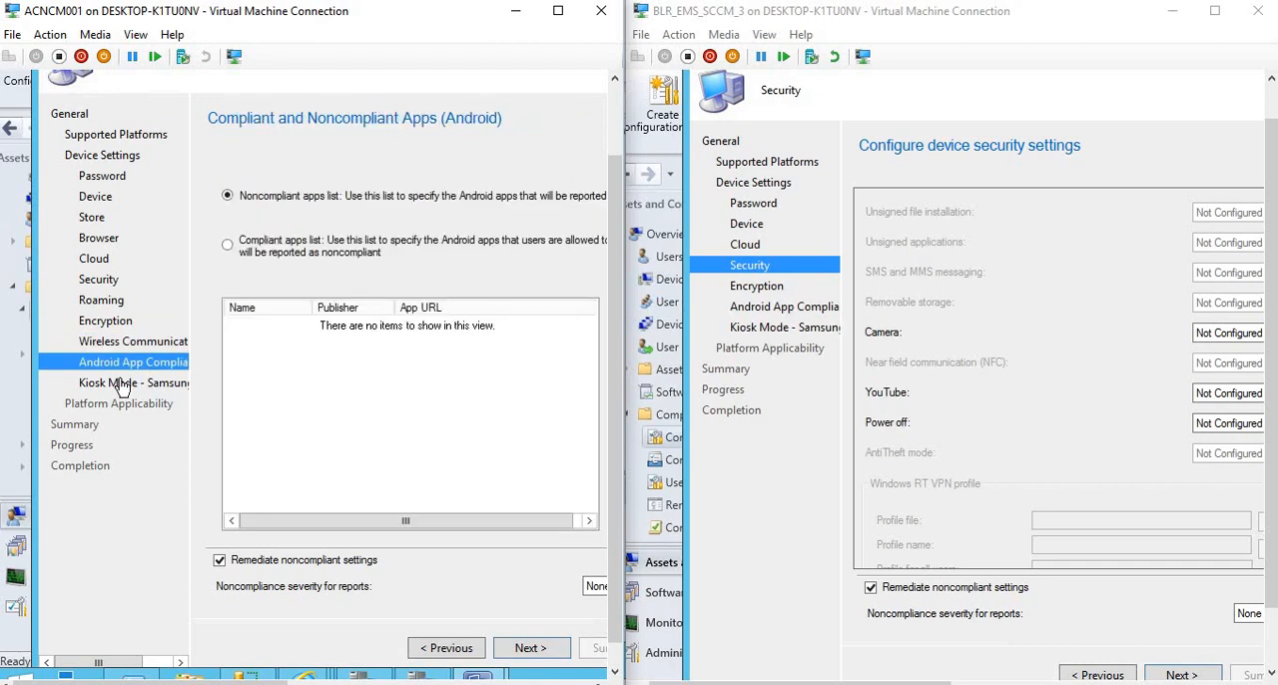
click(122, 385)
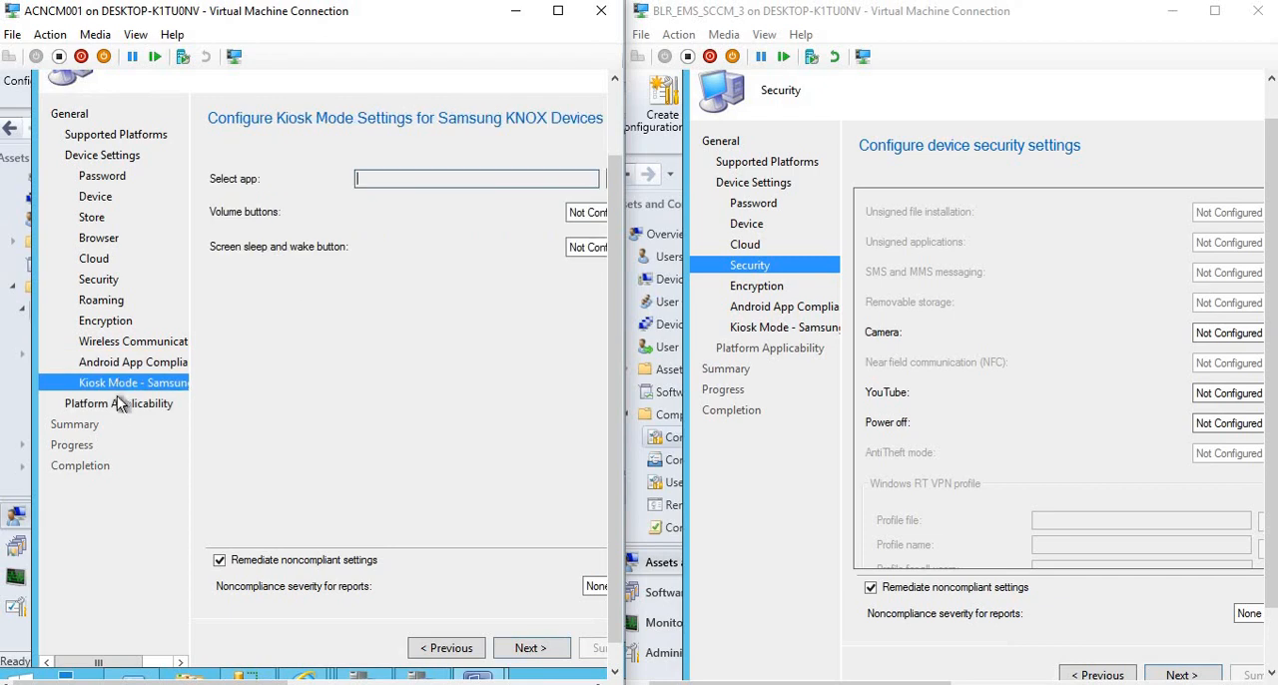
Return the 1610 wizard through Supported Platforms to its General page.
click(449, 650)
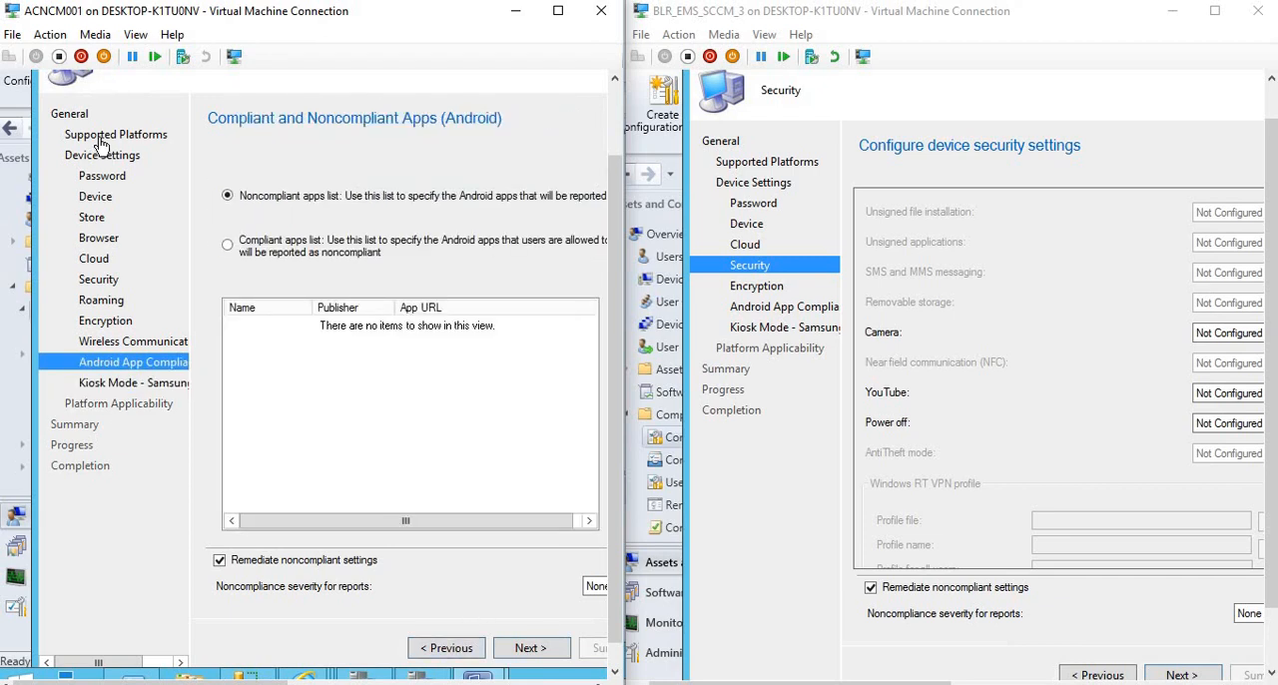
click(99, 141)
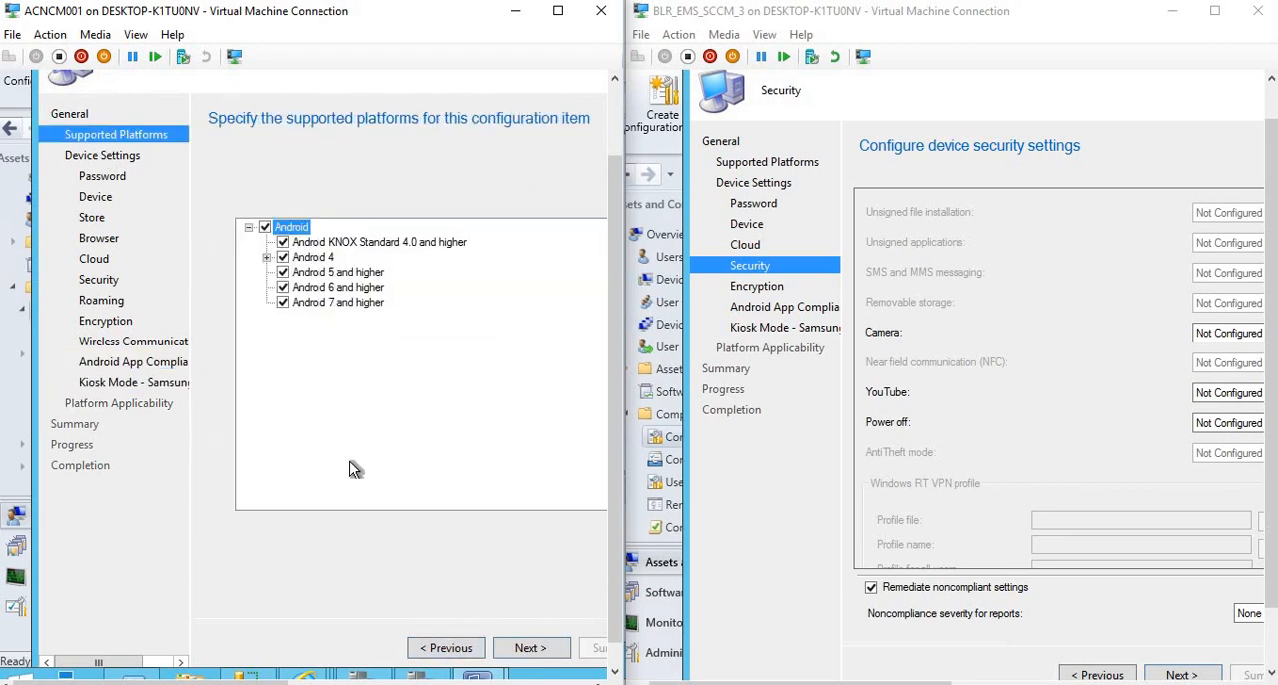
click(439, 648)
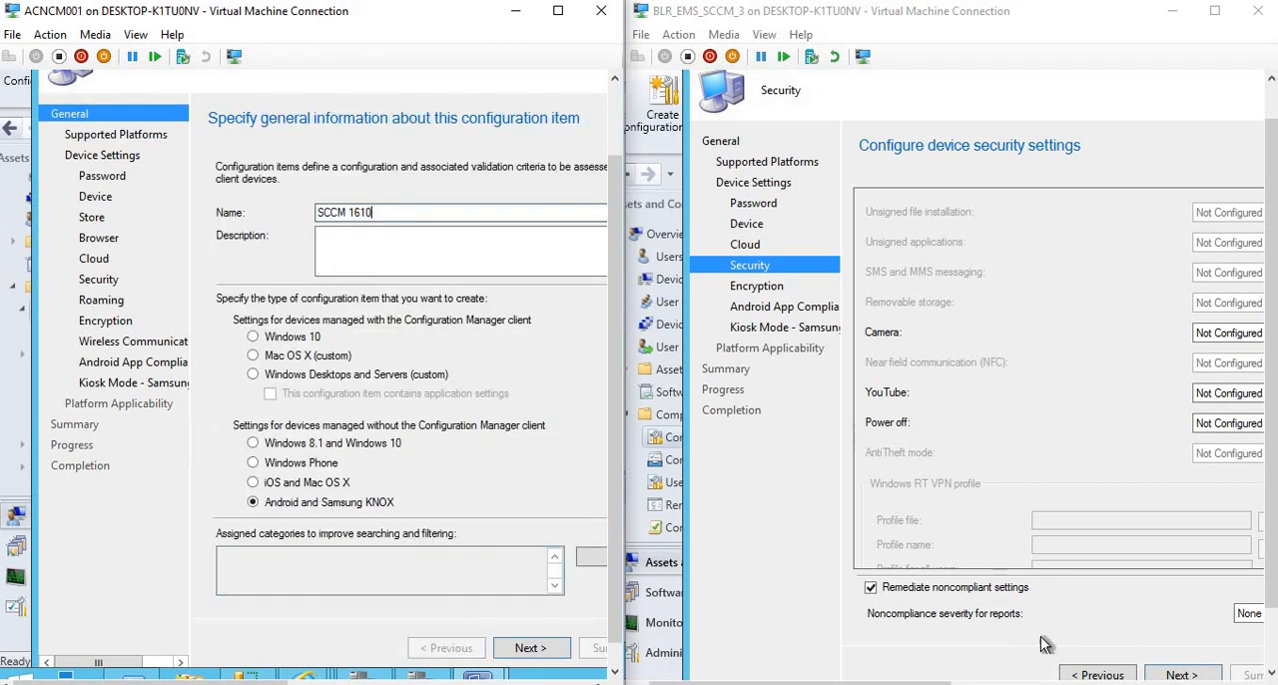
Return the 1606 wizard to its General page and choose iOS and Mac OS X as the configuration item type in both wizards.
click(752, 185)
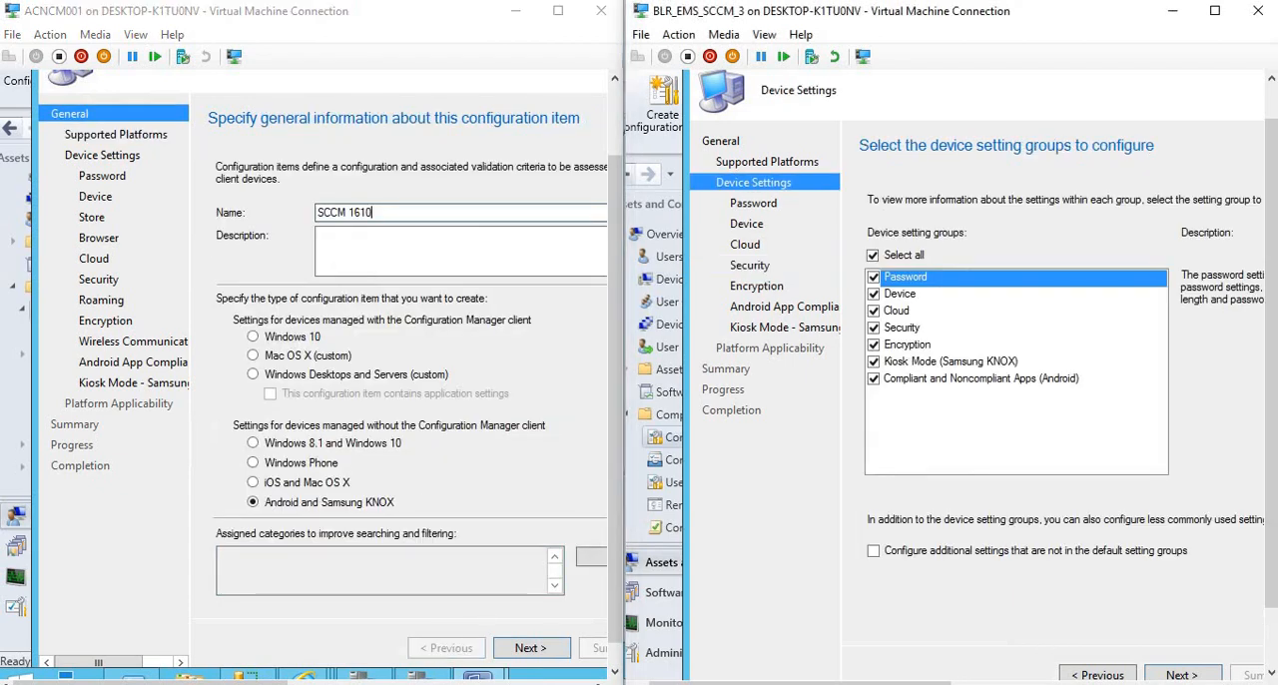
click(1096, 676)
click(1096, 676)
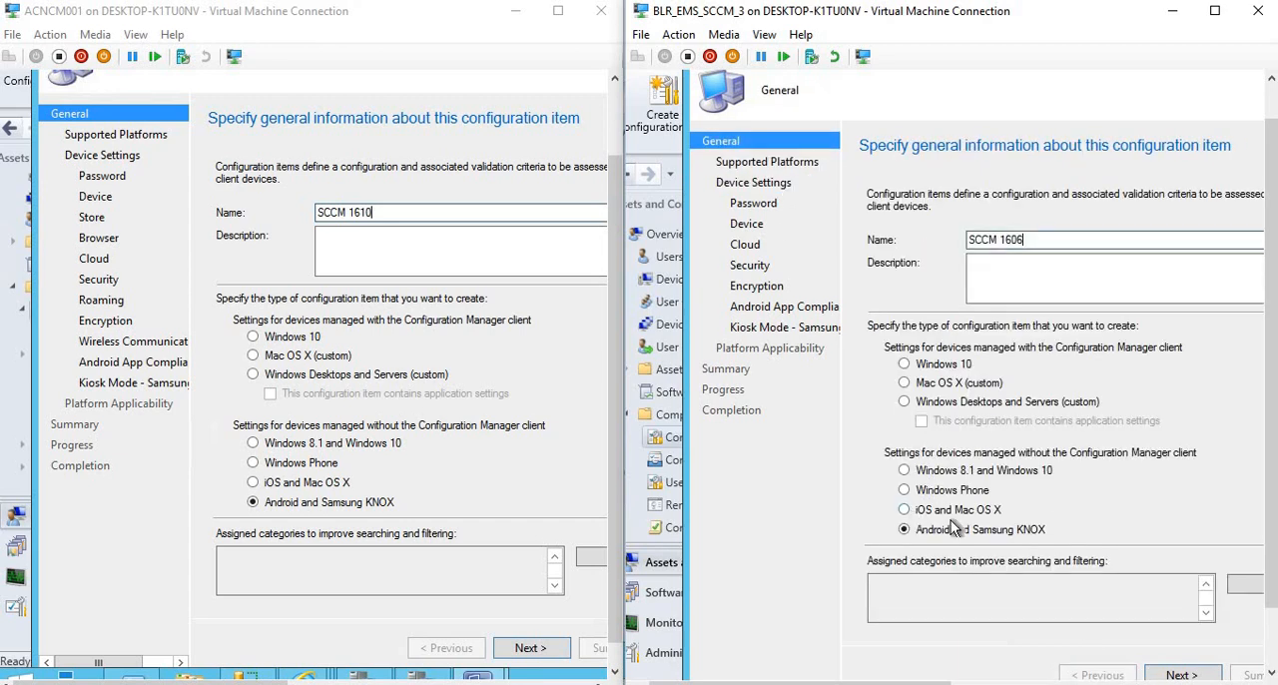
click(905, 510)
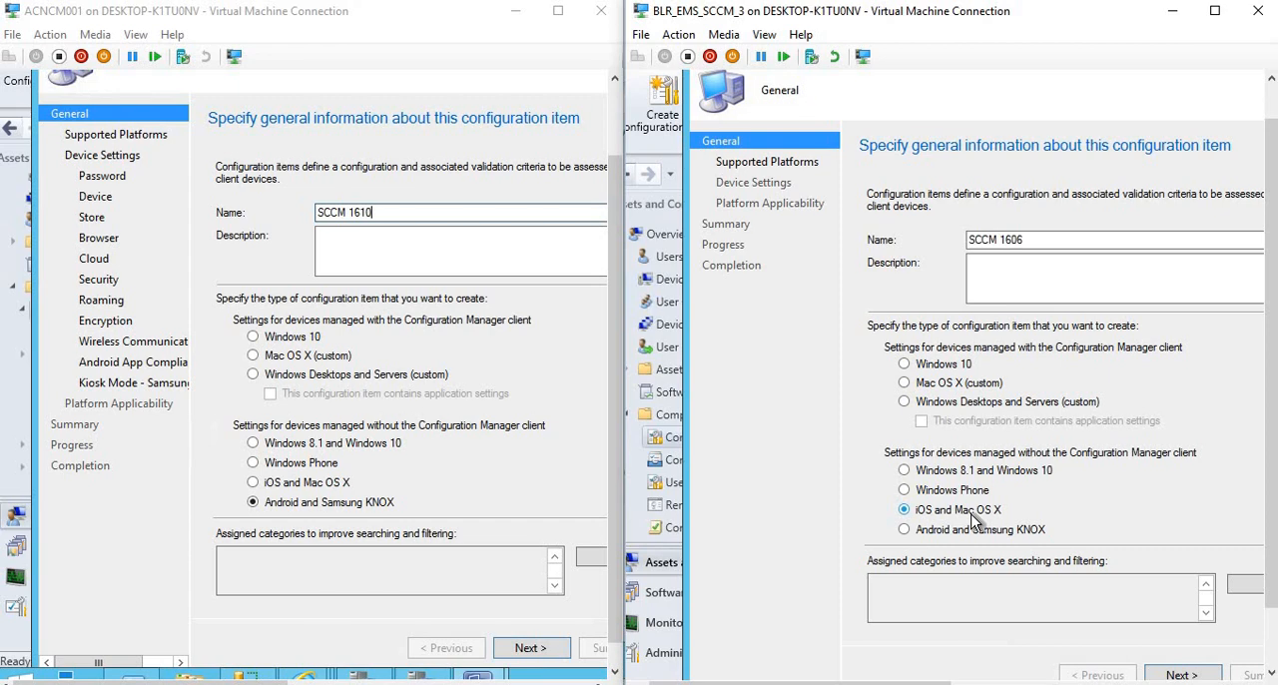
click(255, 485)
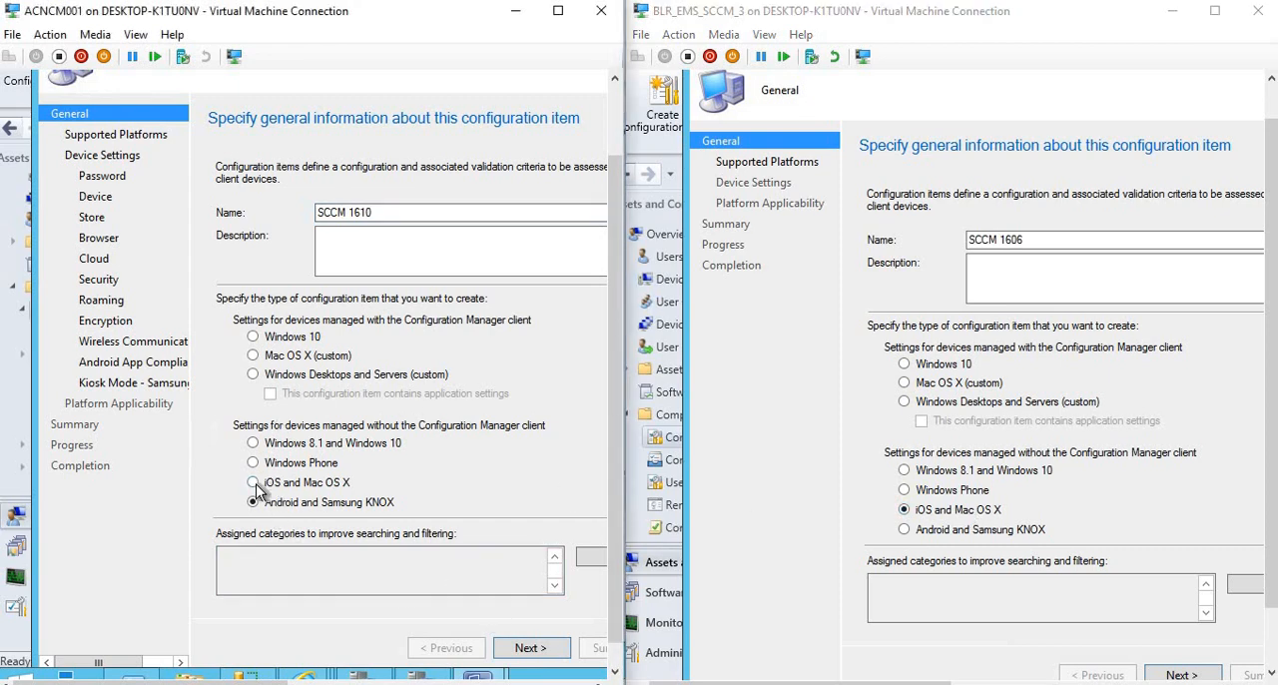
click(255, 485)
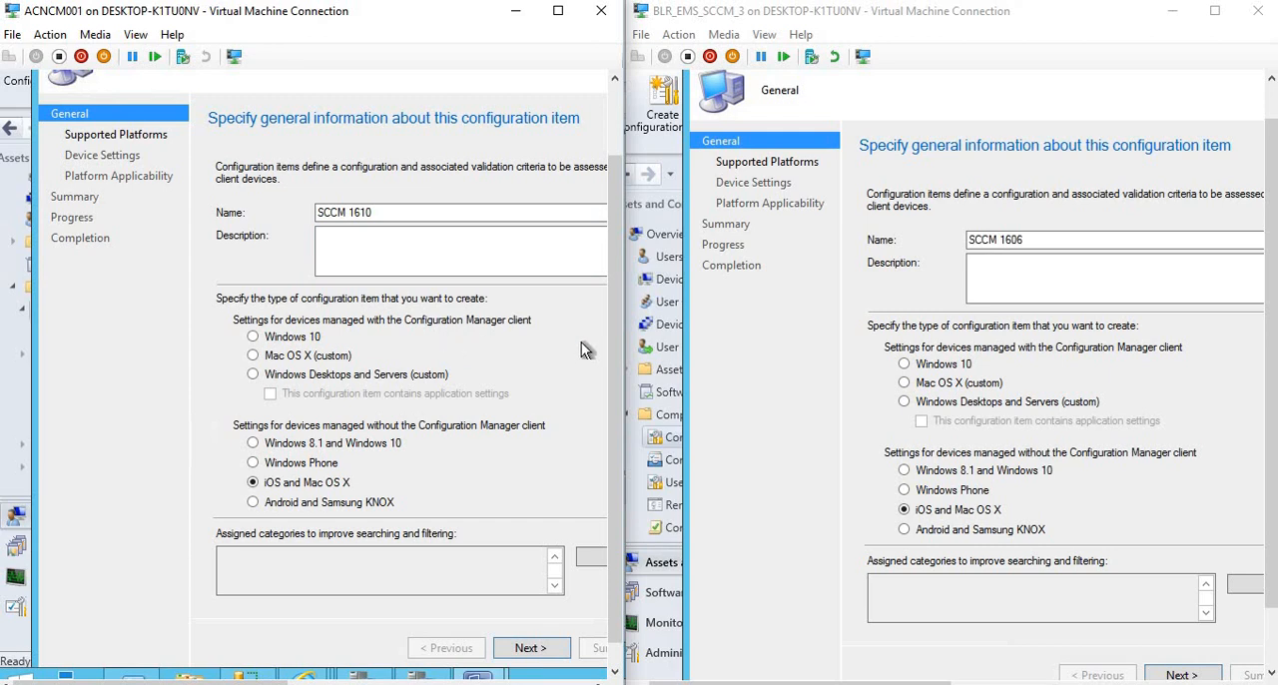
Advance both wizards from the General page to Supported Platforms.
click(1174, 677)
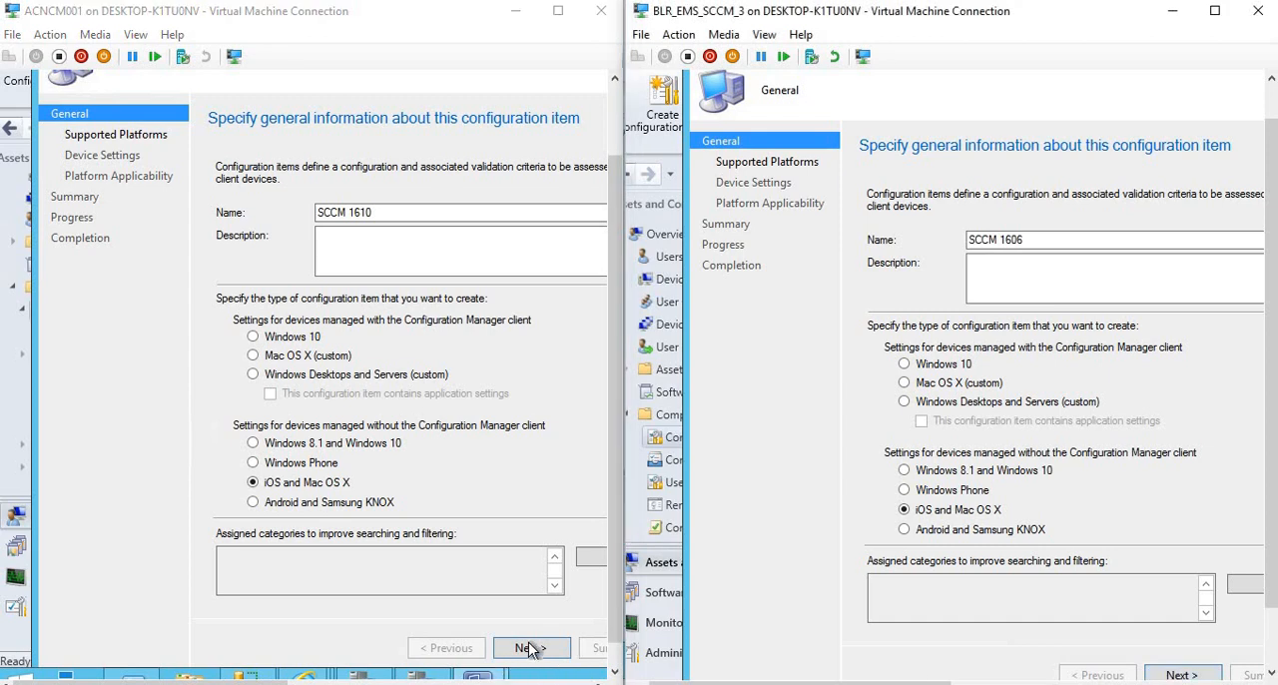
drag(1096, 238, 930, 240)
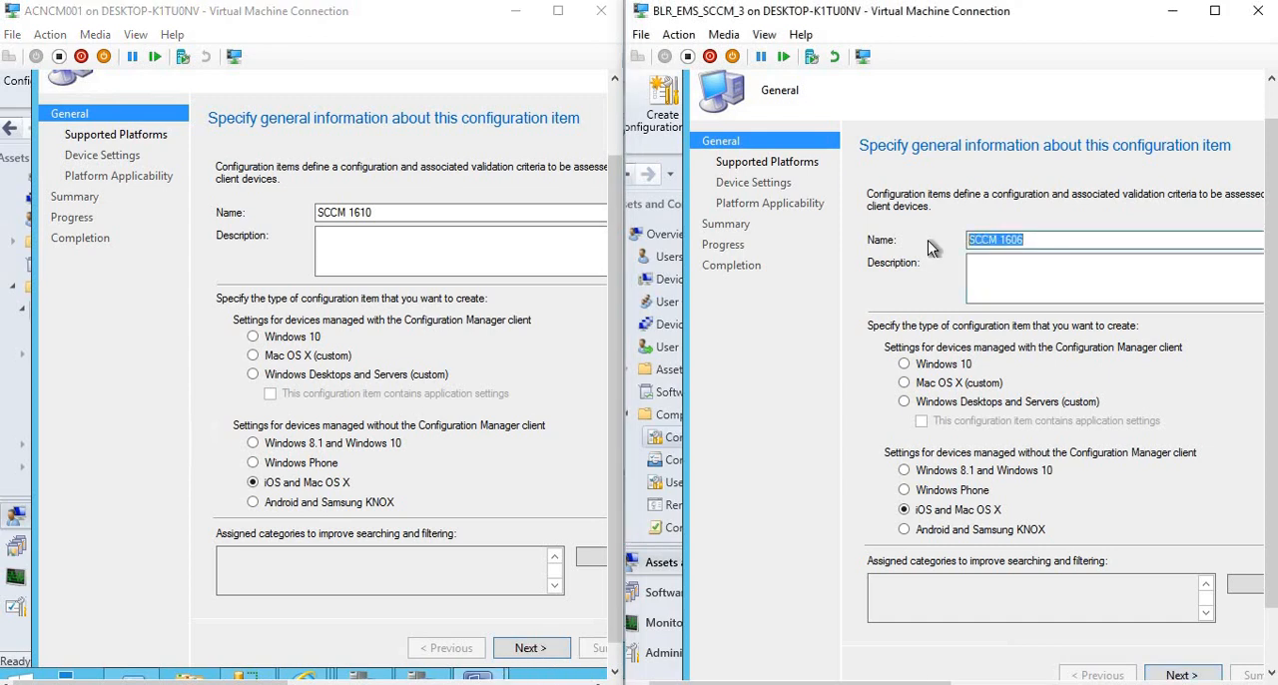
click(1181, 675)
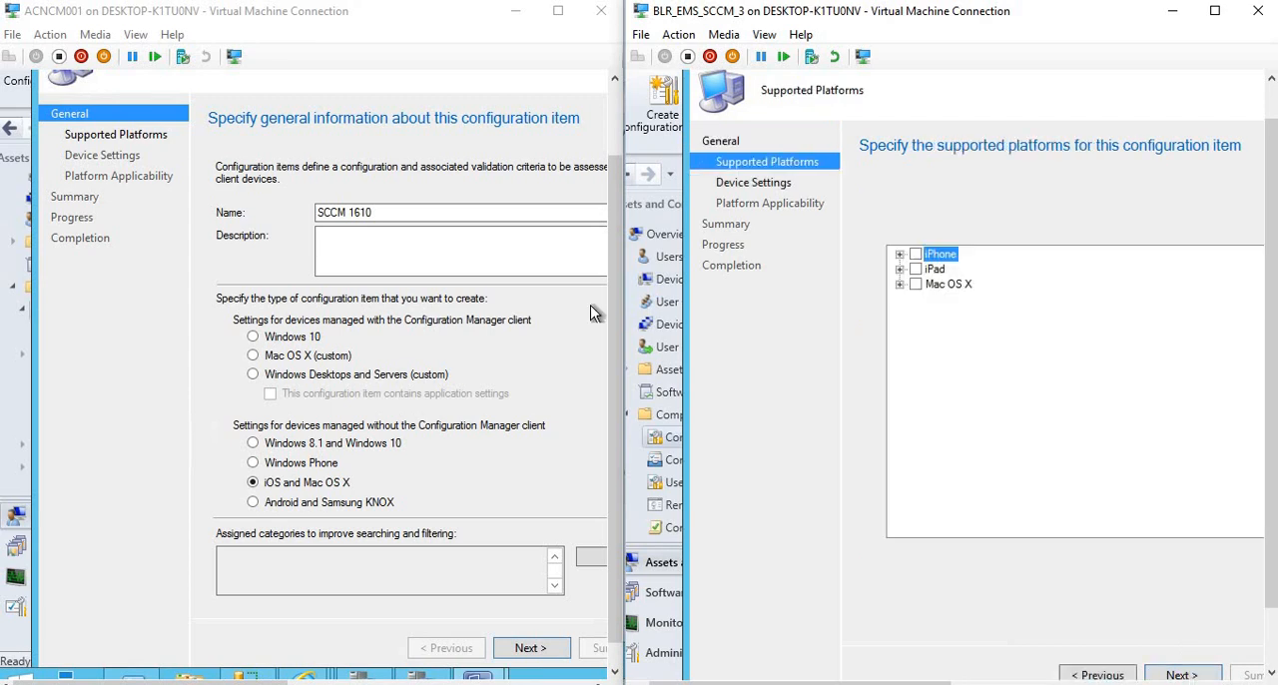
click(404, 210)
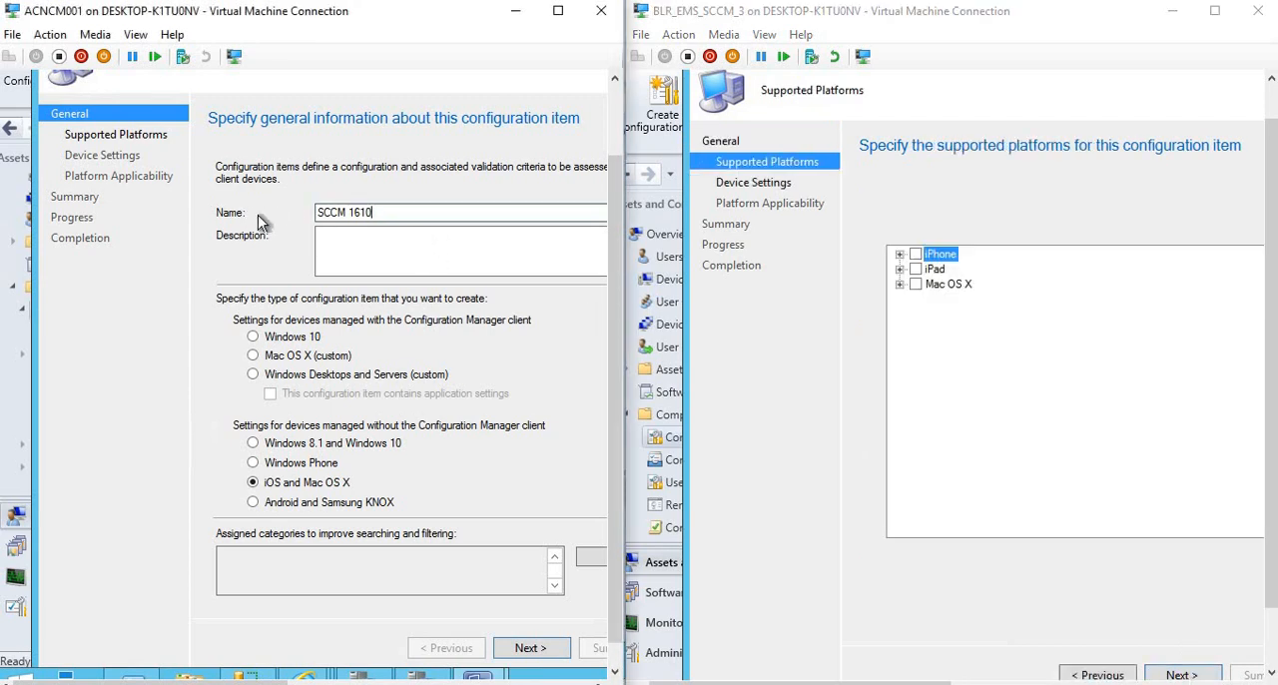
key(ctrl+a)
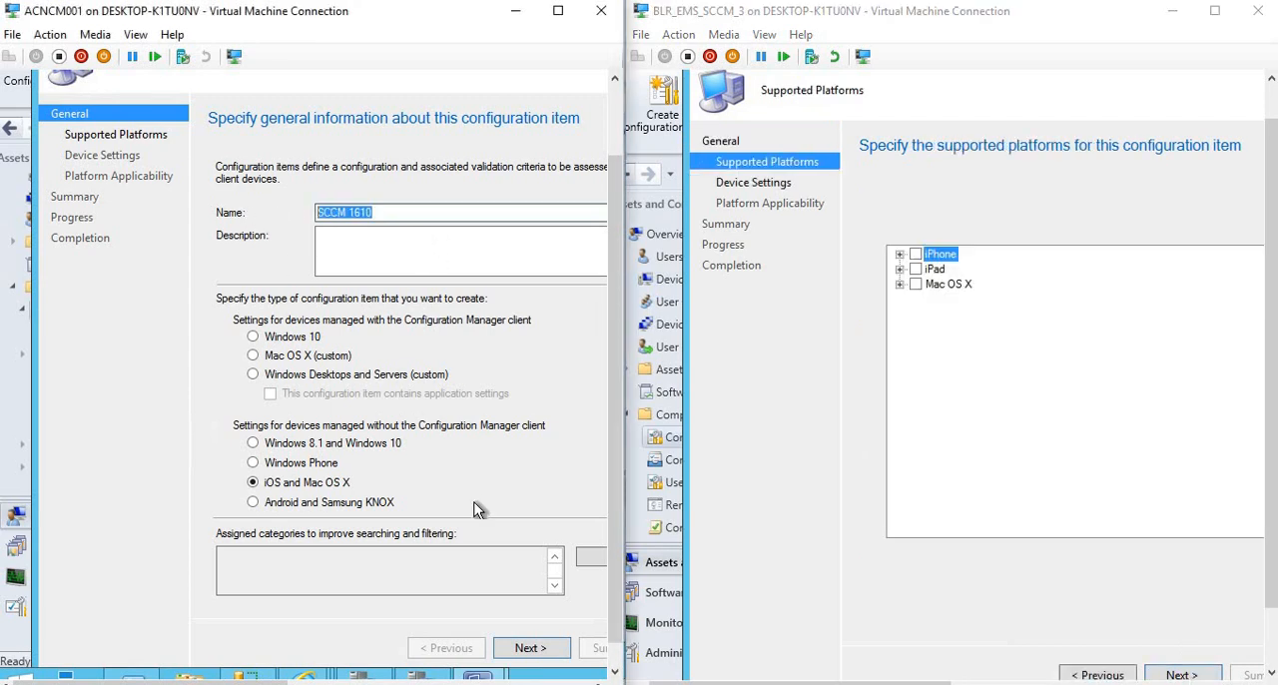
click(530, 647)
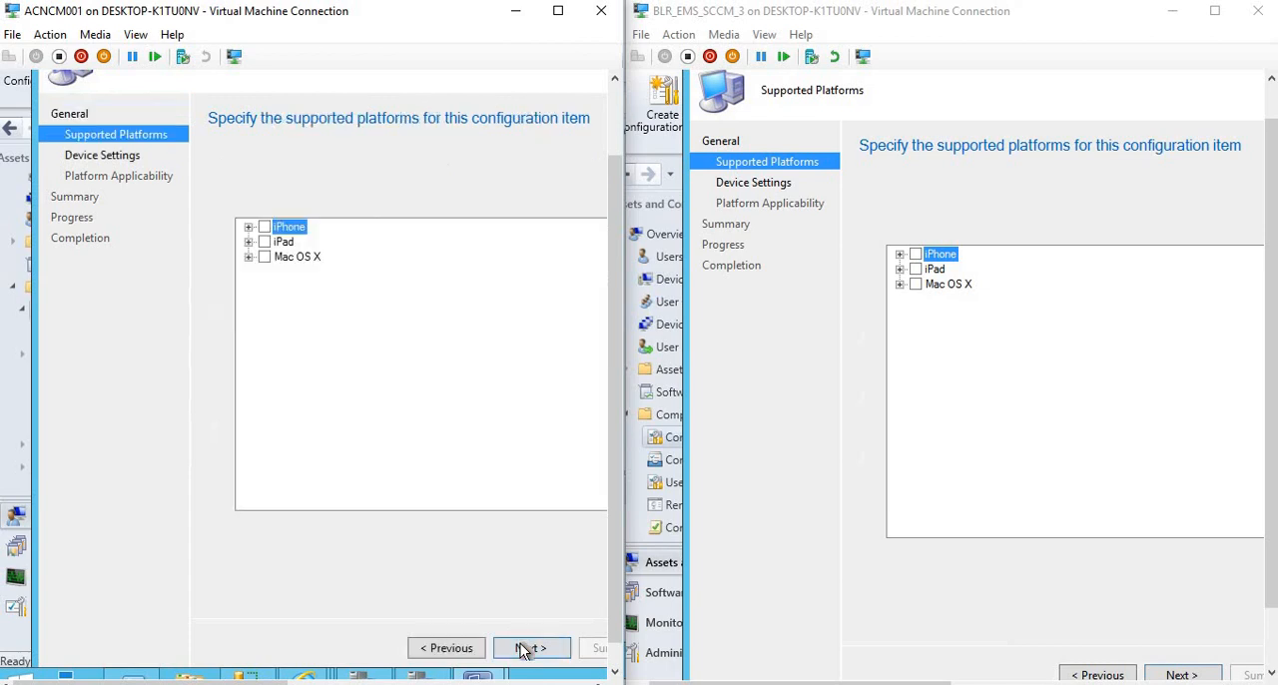
Select iPhone, iPad and Mac OS X as supported platforms in the 1610 wizard and expand each one's version list.
click(265, 229)
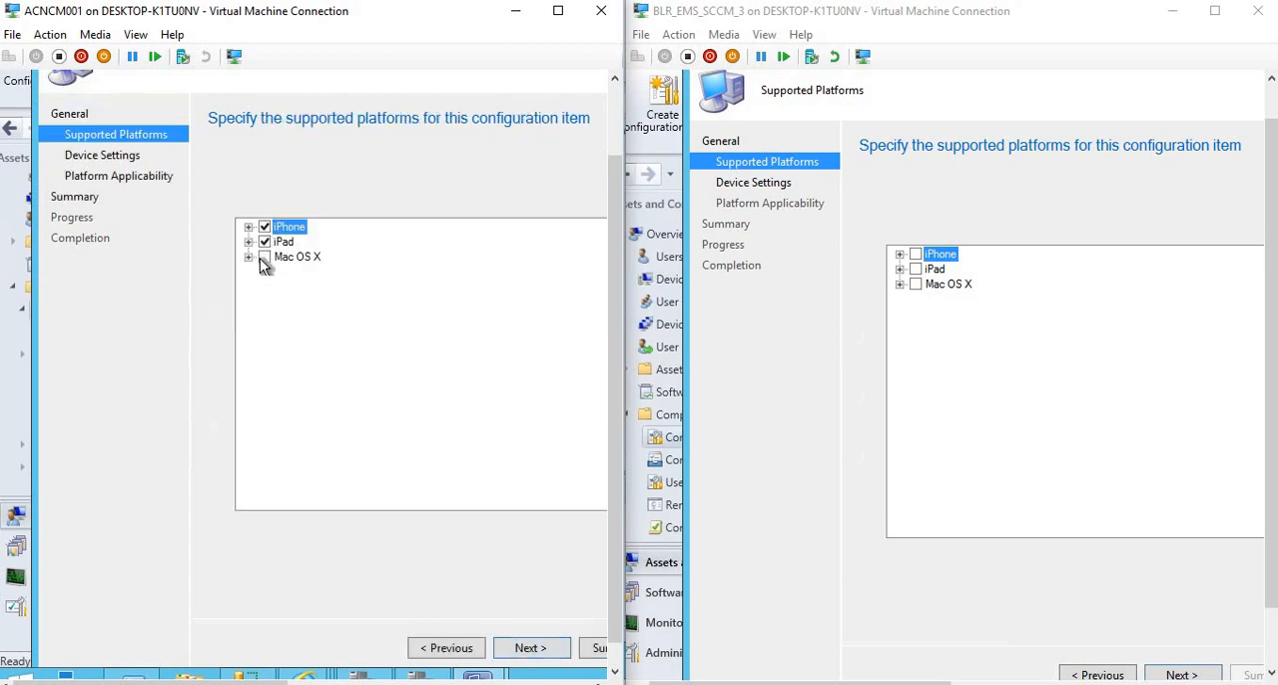
click(262, 257)
click(249, 228)
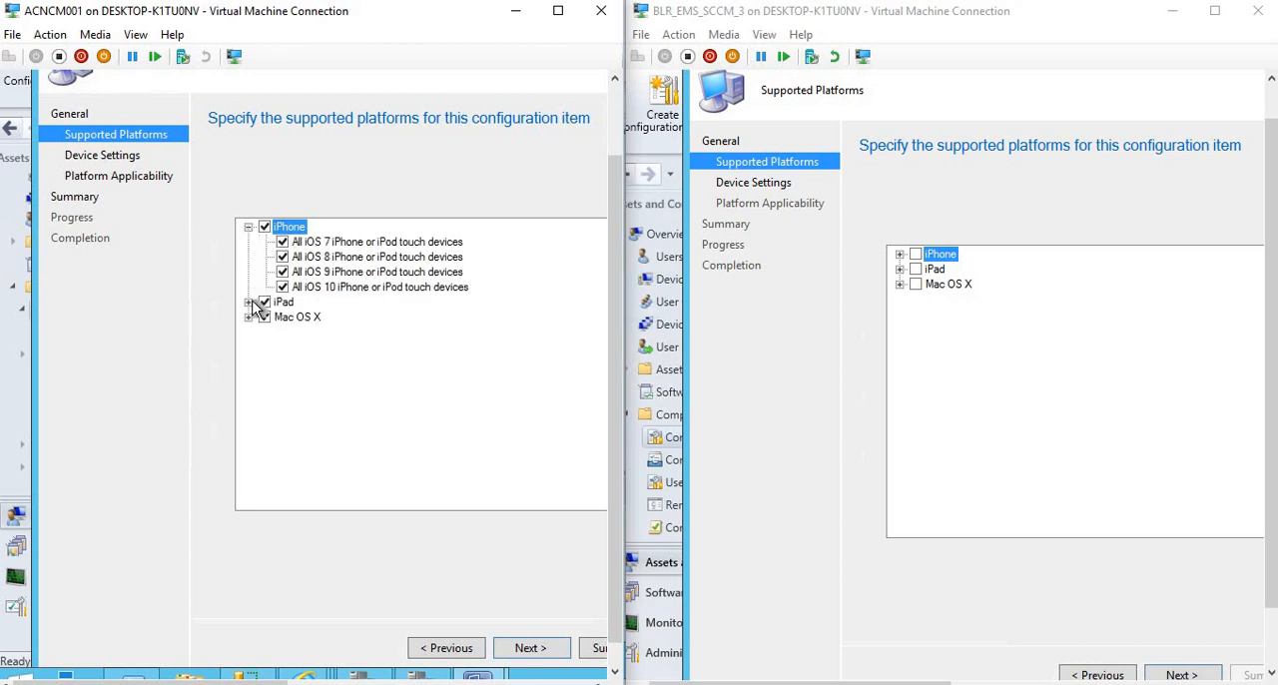
click(249, 301)
click(248, 377)
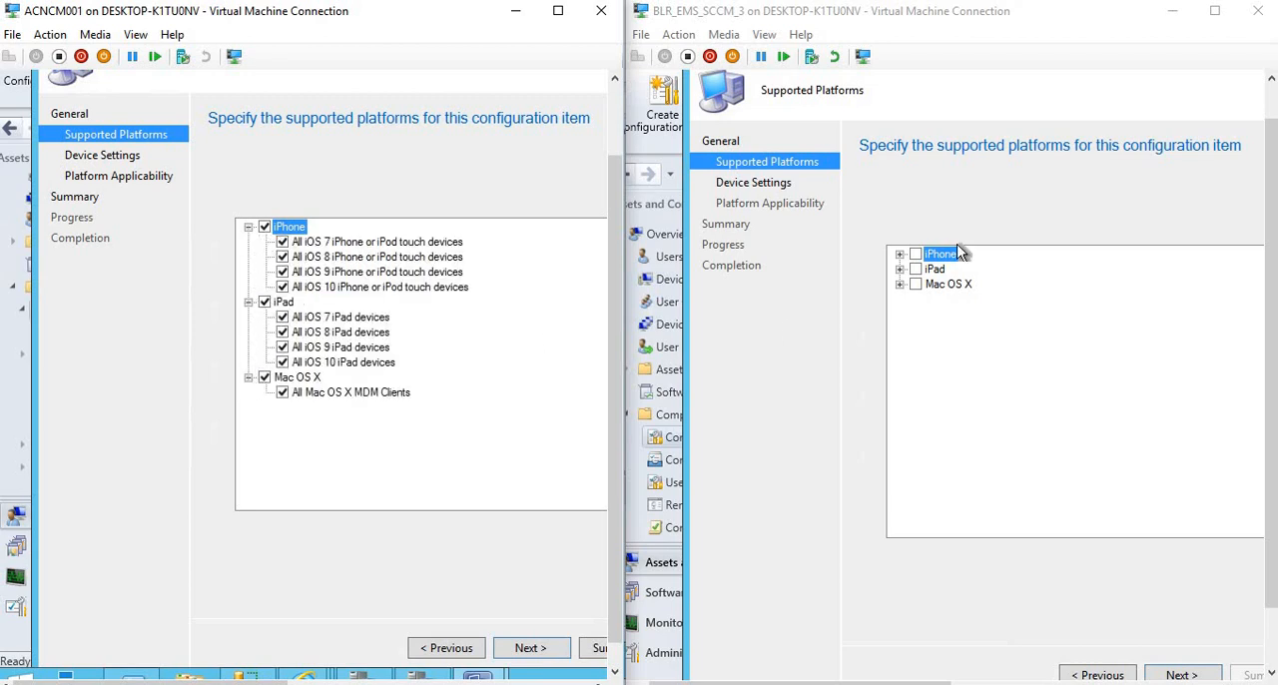
Select iPhone, iPad and Mac OS X in the 1606 wizard and expand them to compare the supported versions.
click(915, 254)
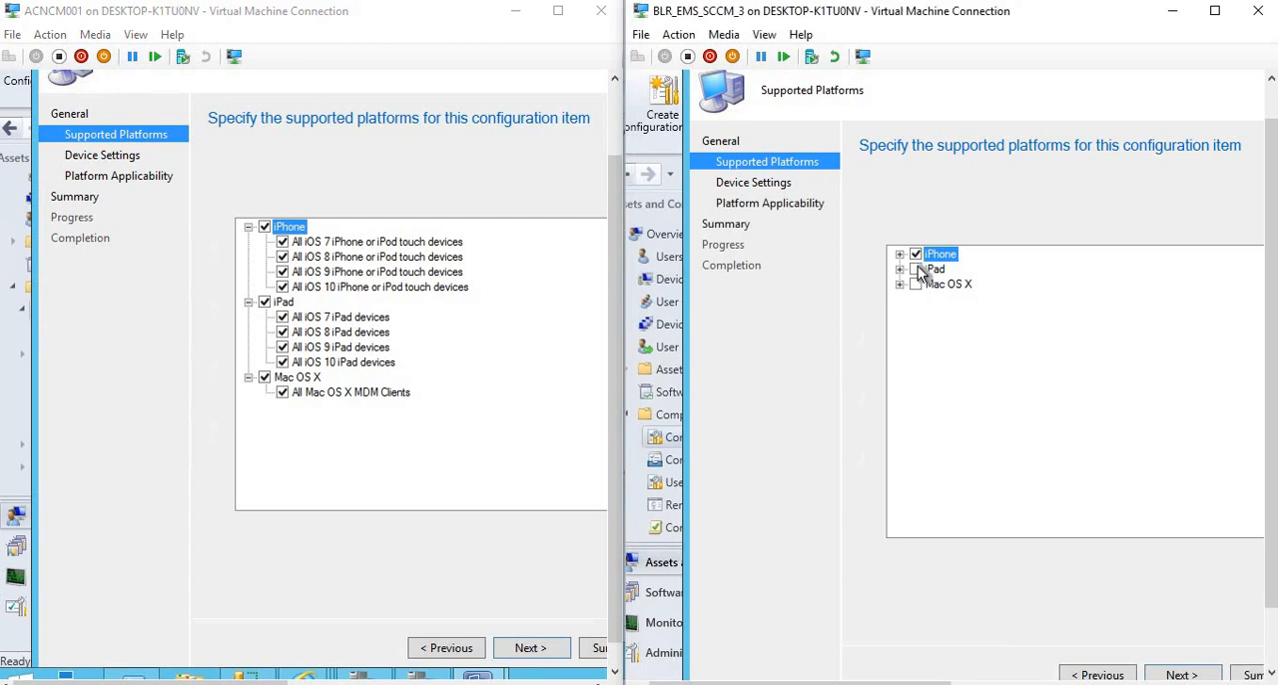
click(899, 284)
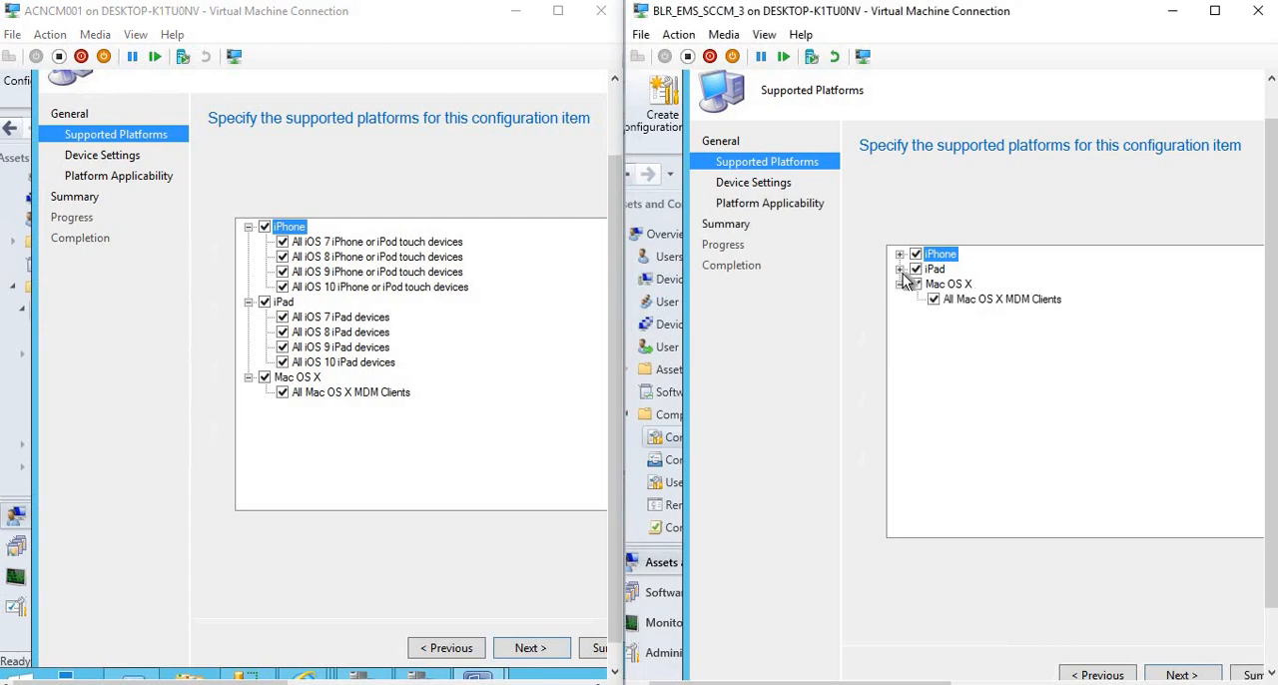
click(899, 270)
click(900, 255)
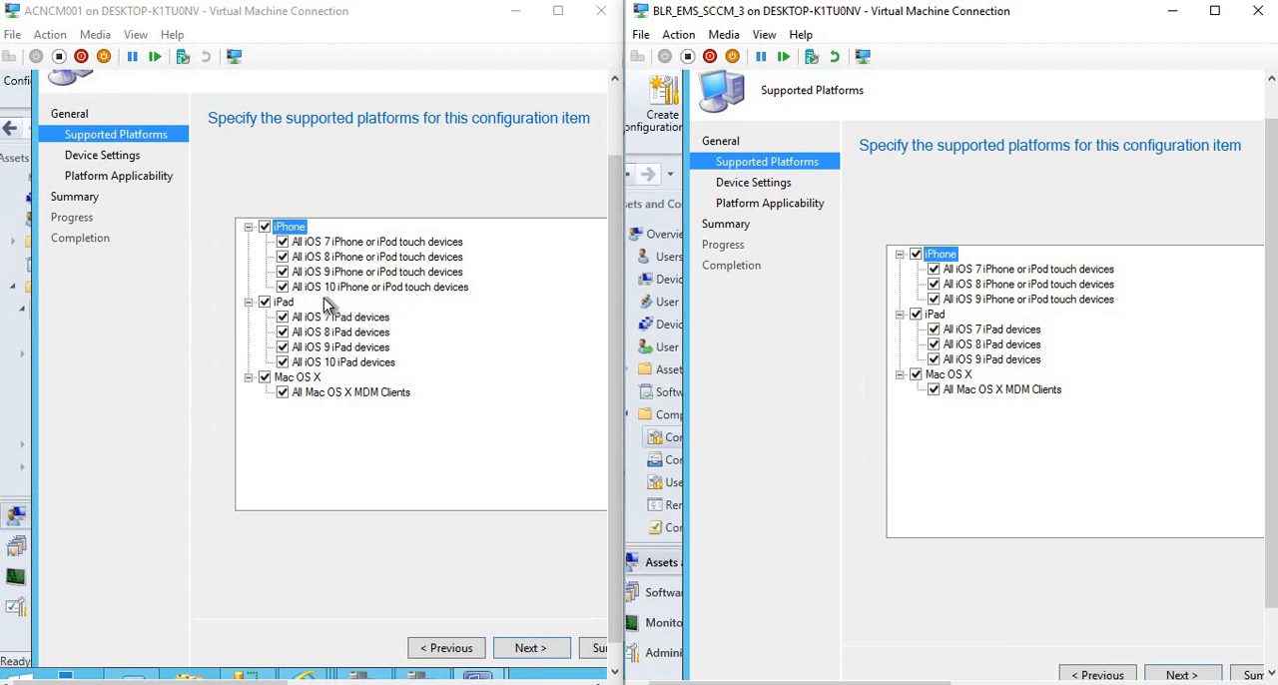
Advance both wizards to Device Settings and enable the Password setting group in each.
click(532, 649)
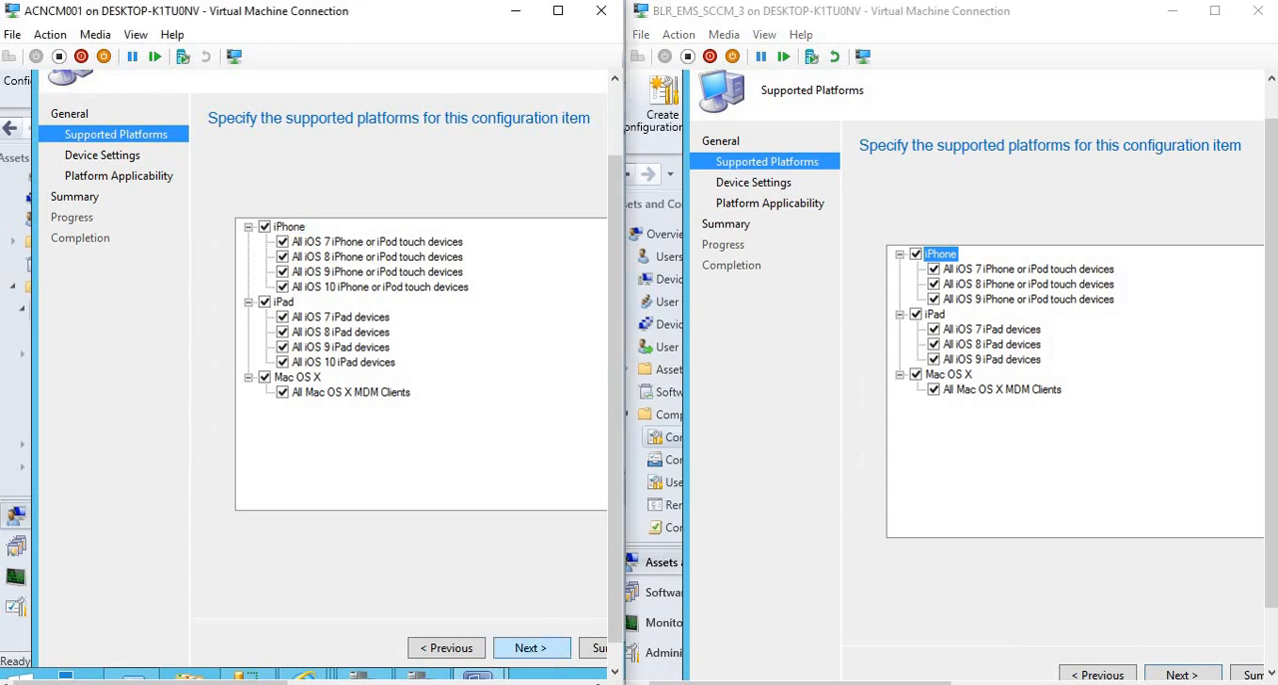
click(1175, 676)
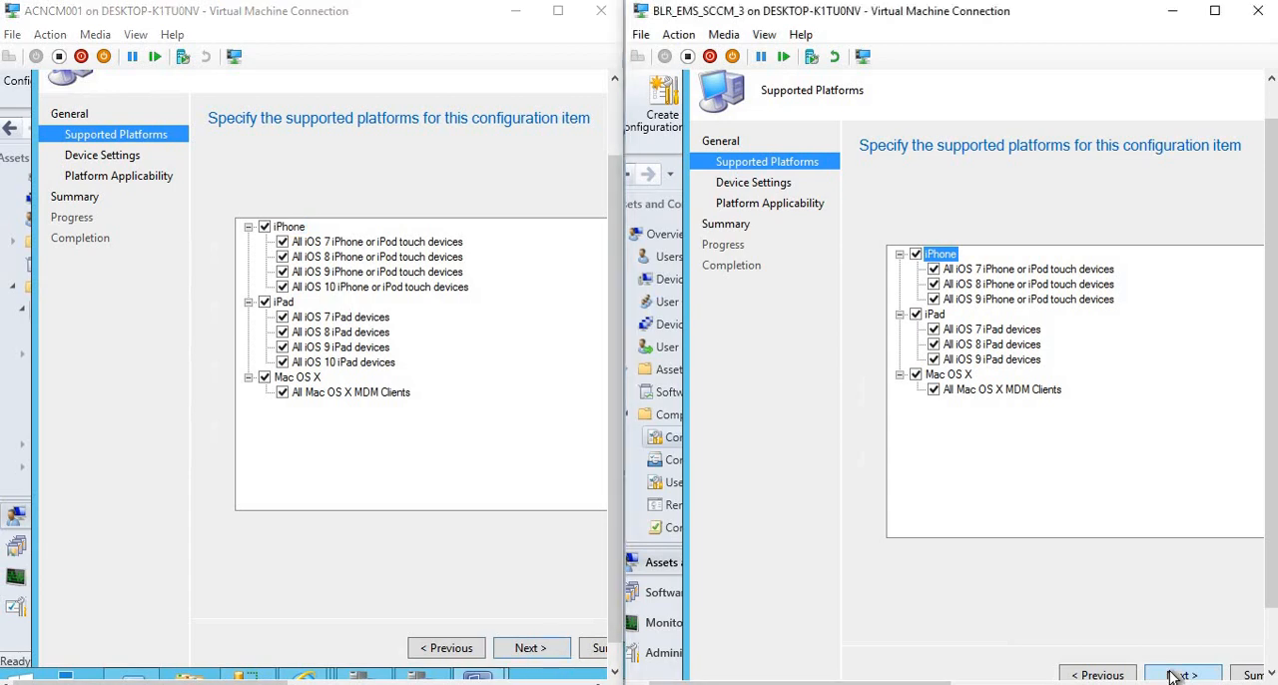
click(534, 651)
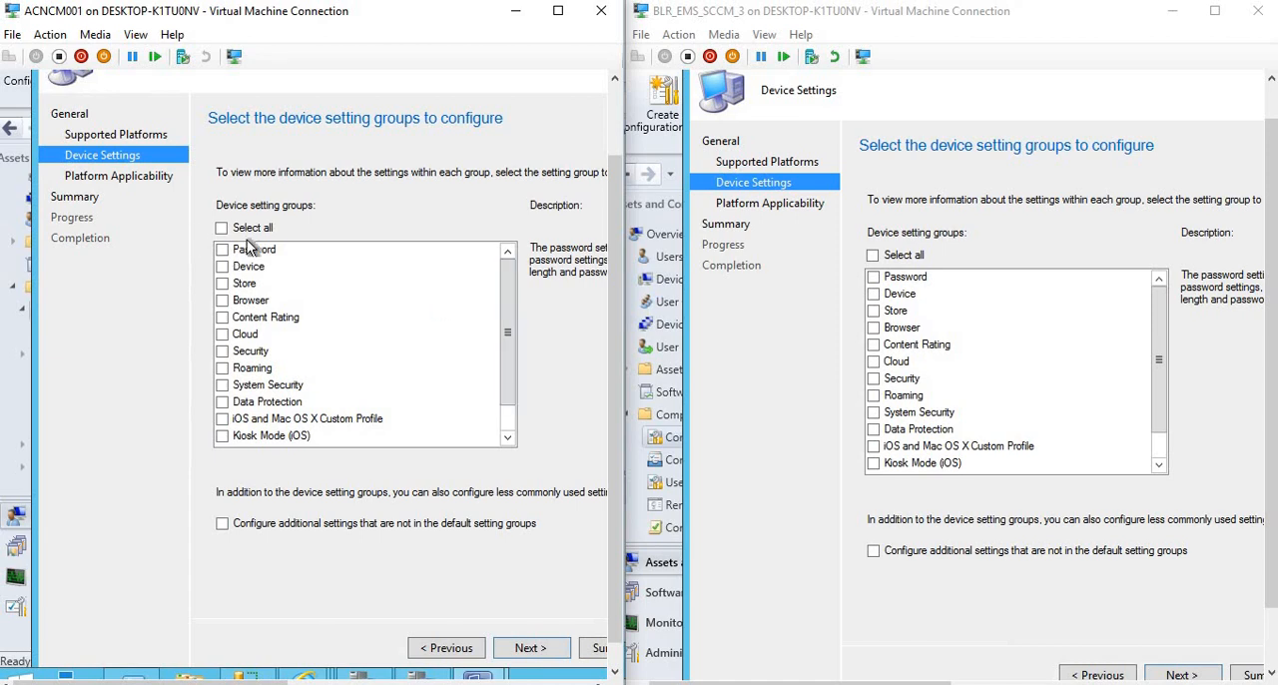
click(223, 250)
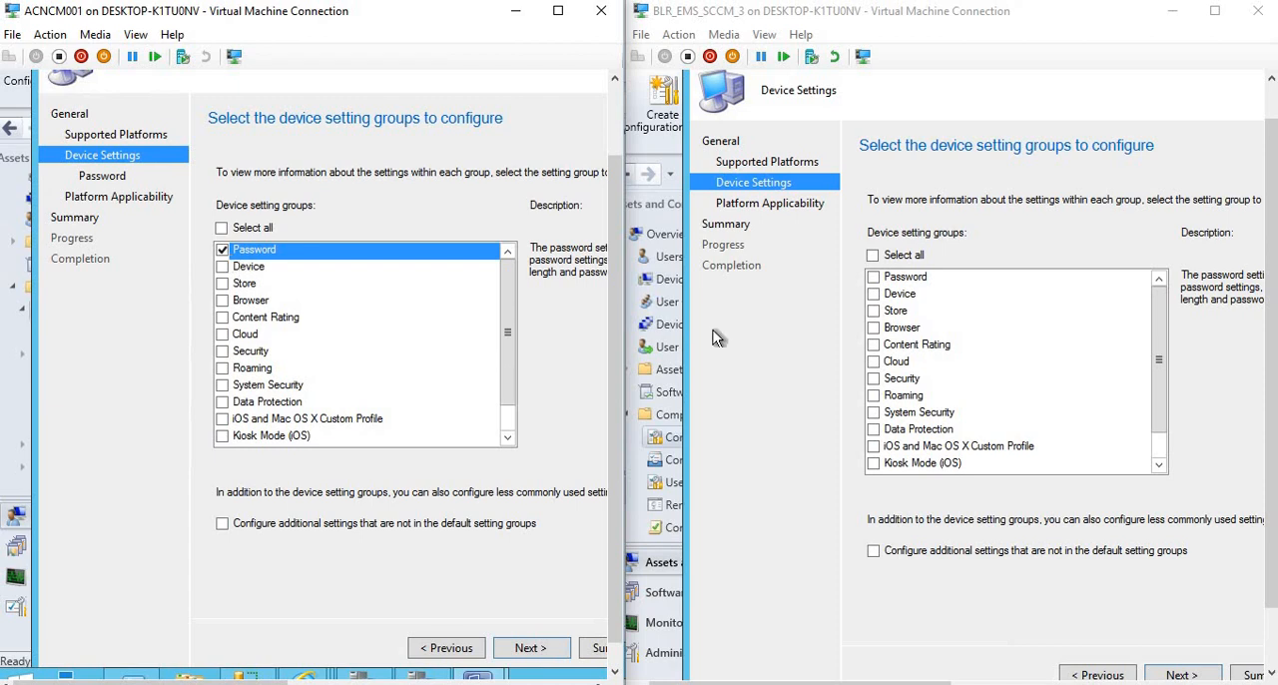
click(872, 276)
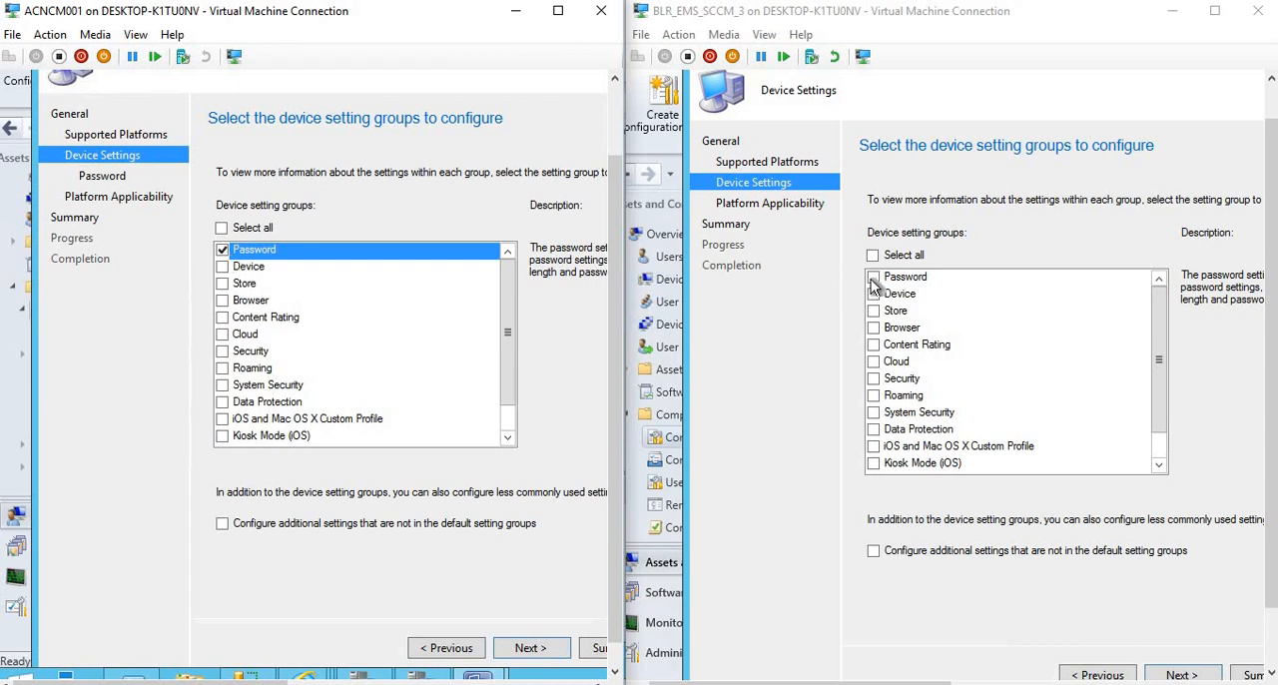
View the Password page in both wizards and set Require password settings on devices to Required in each.
click(1167, 676)
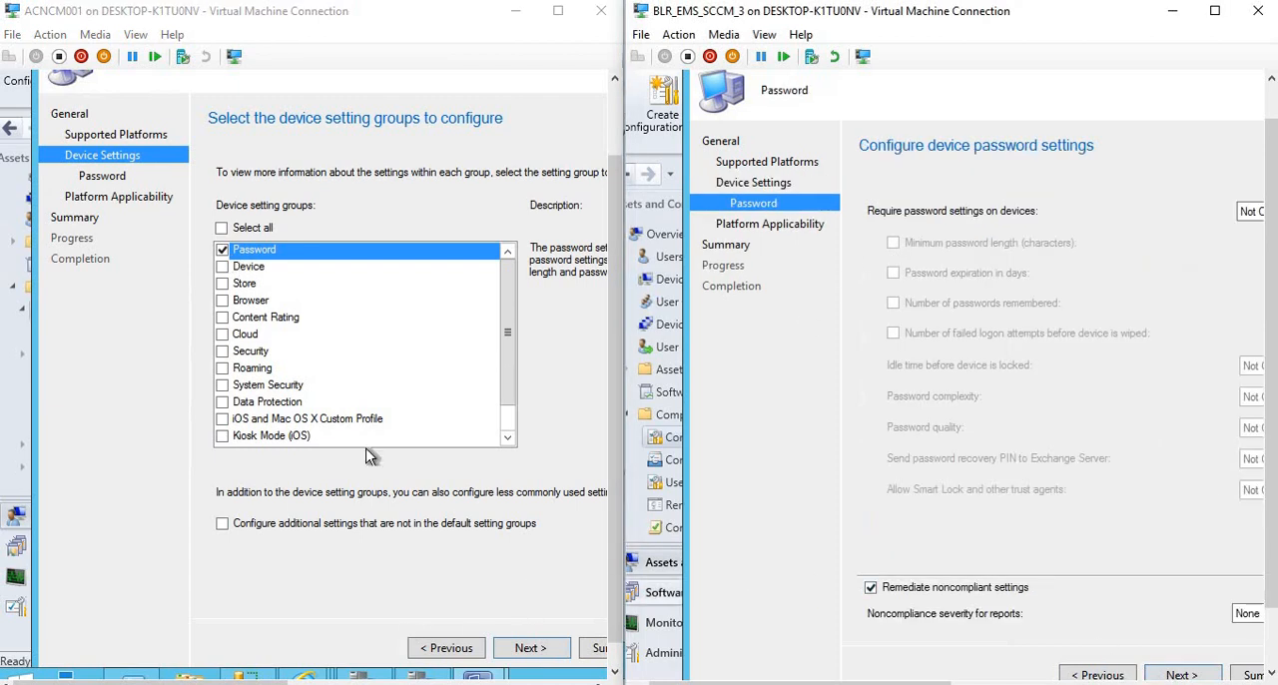
click(537, 643)
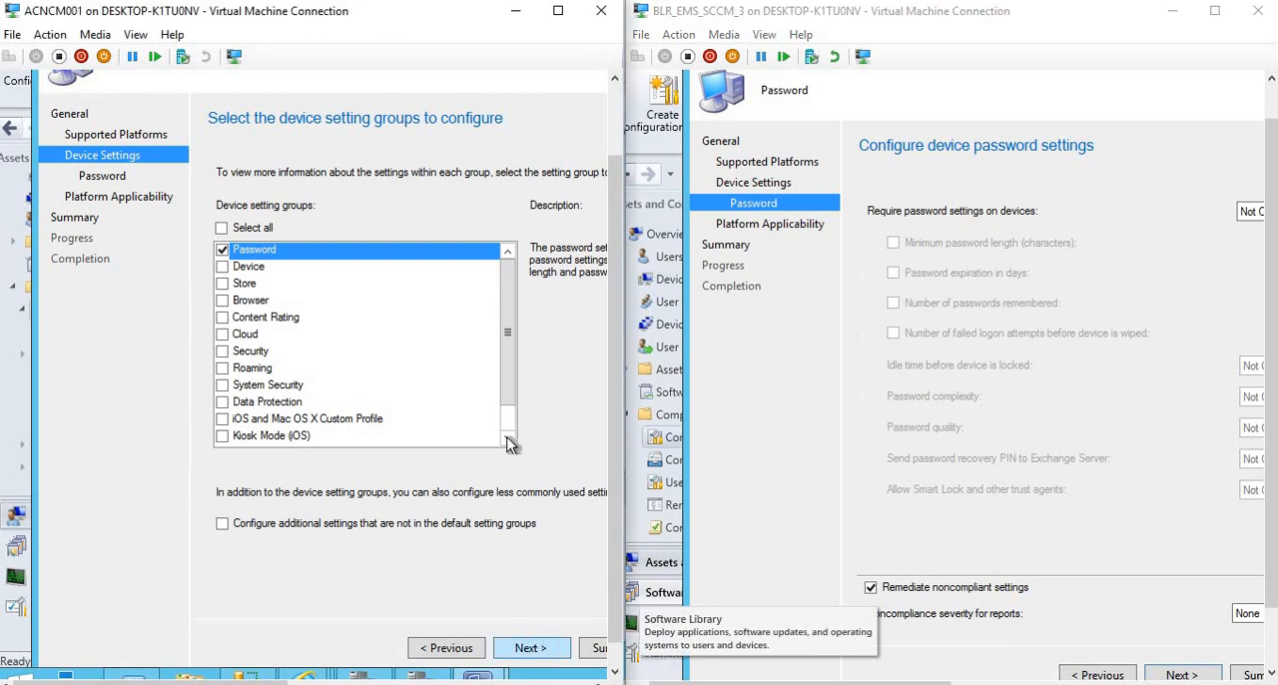
click(527, 648)
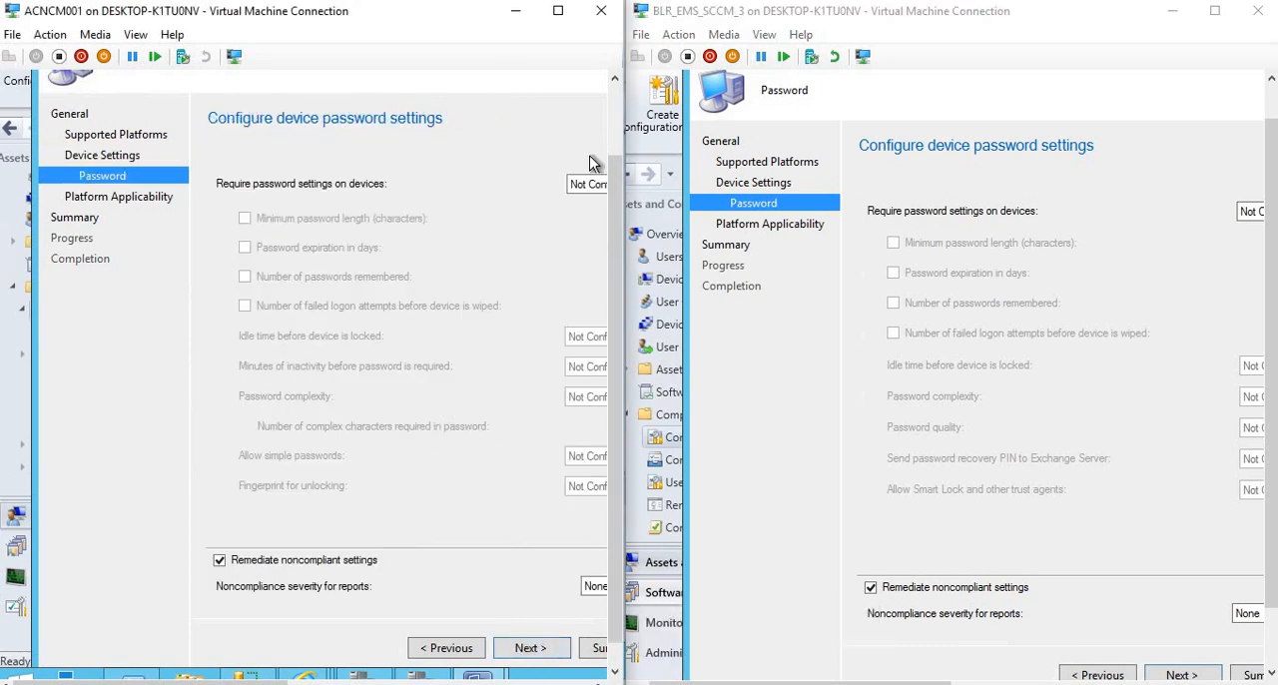
click(589, 190)
click(584, 215)
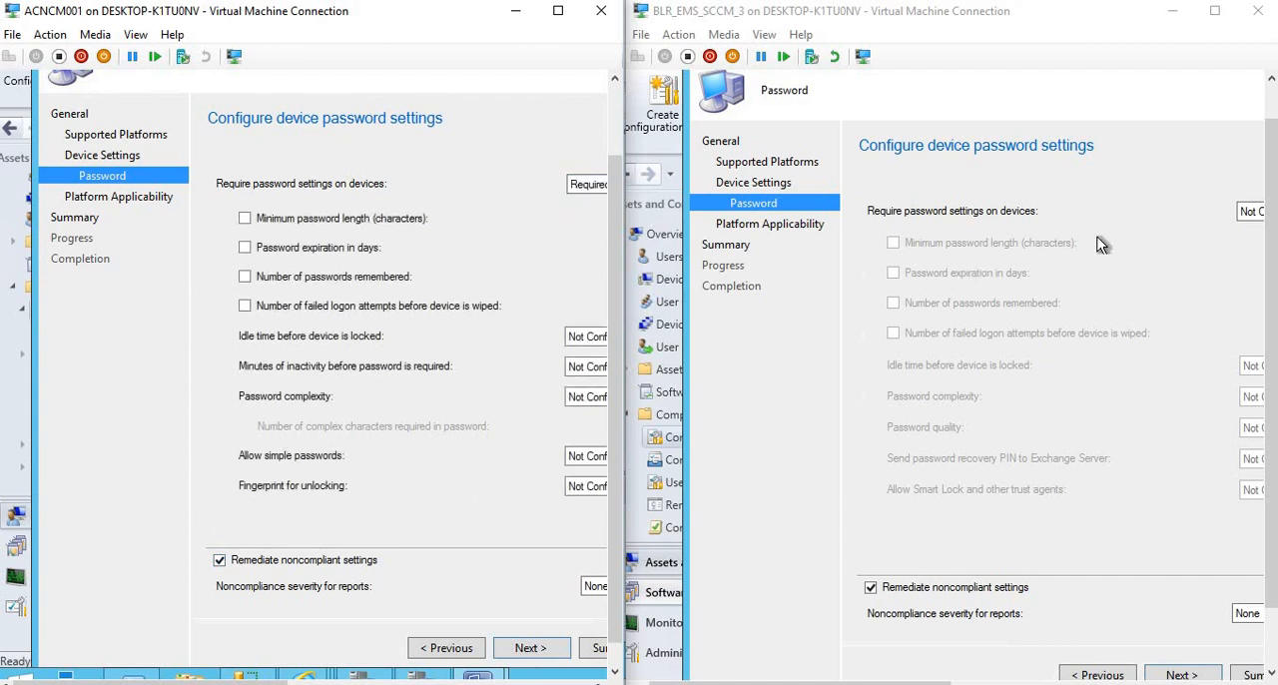
click(1250, 212)
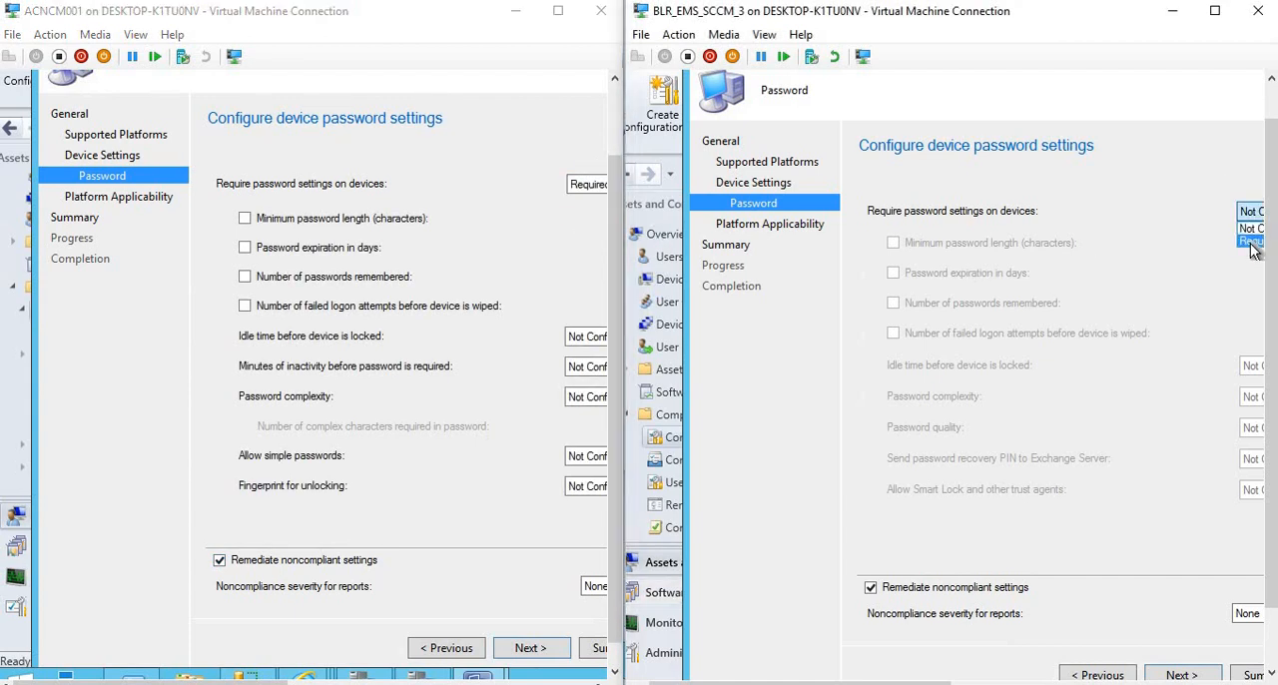
click(1251, 242)
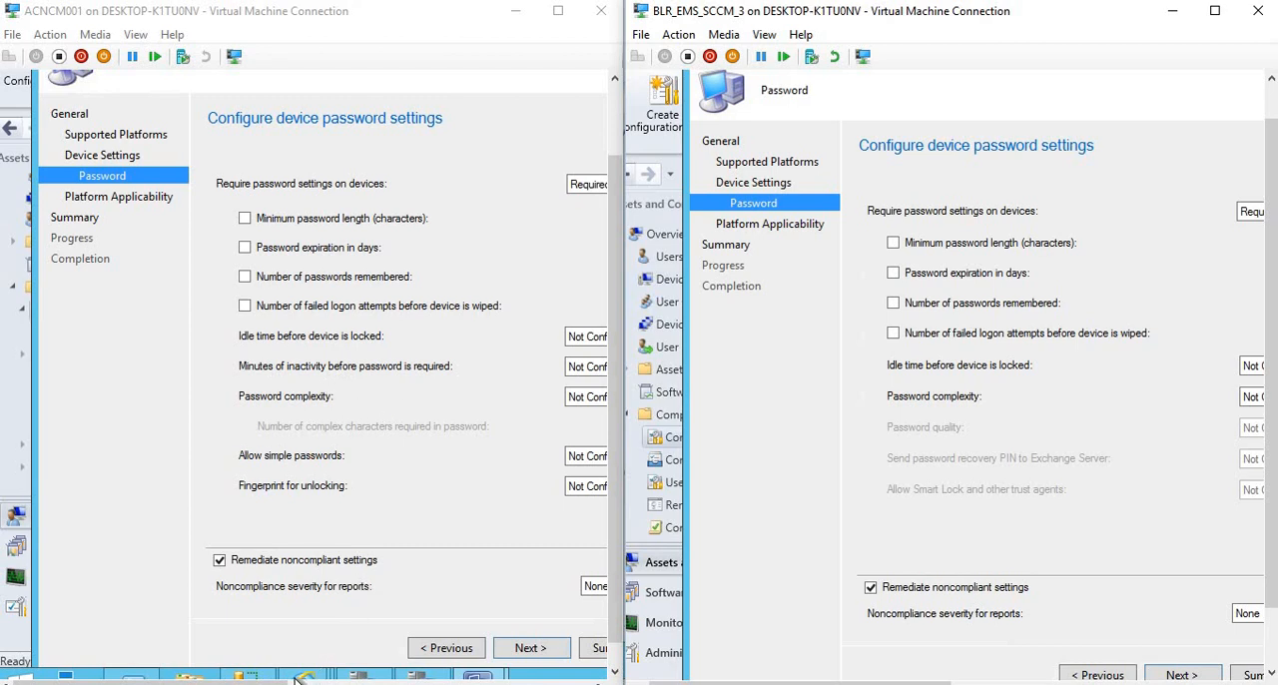
Set the password complexity to Strong in the 1610 wizard.
drag(284, 682, 345, 683)
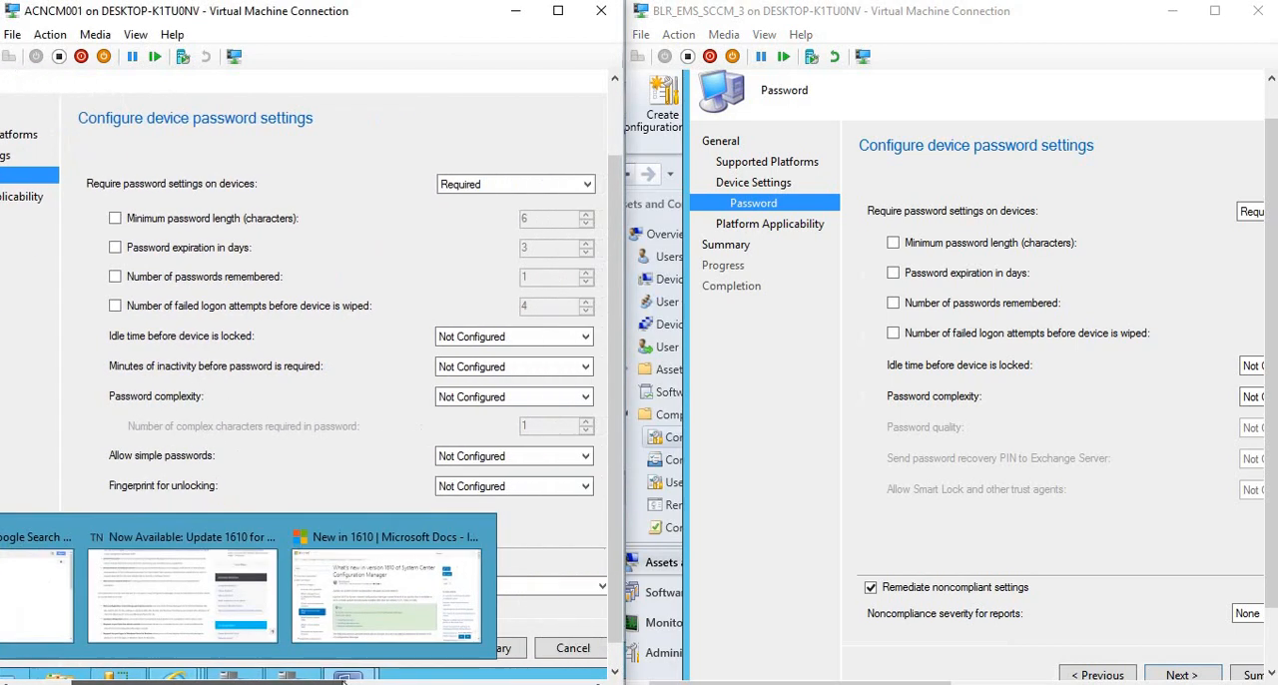
click(516, 397)
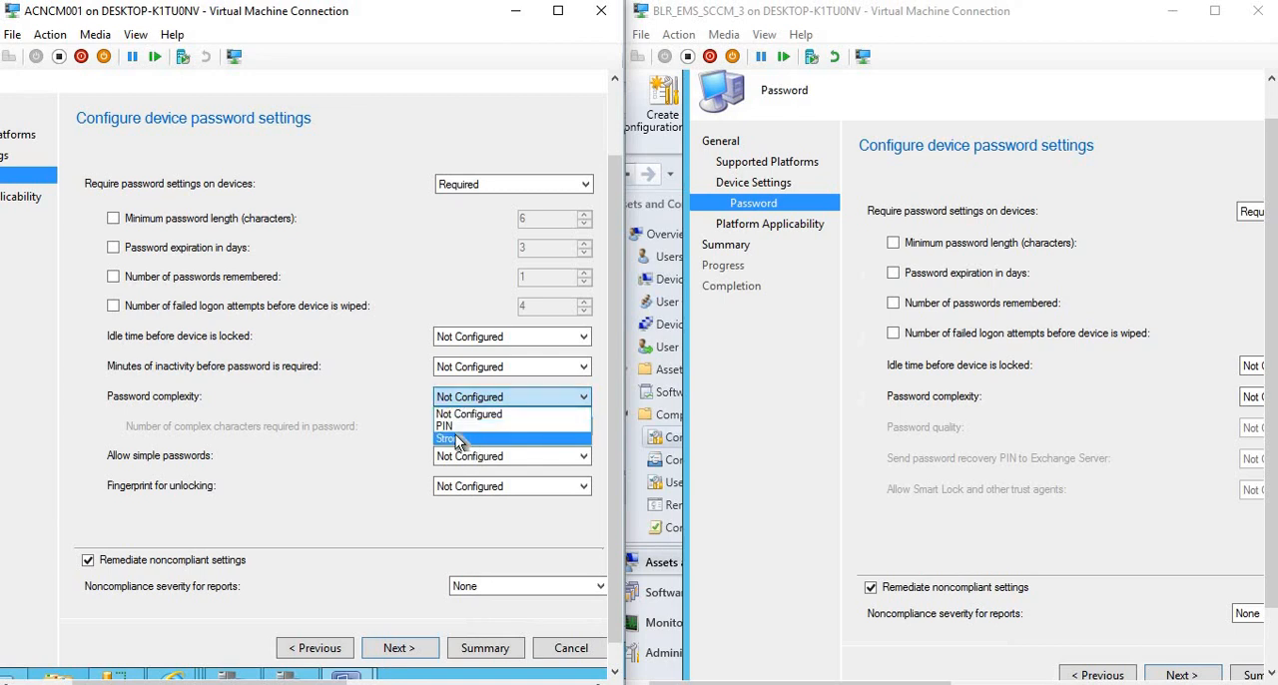
click(459, 441)
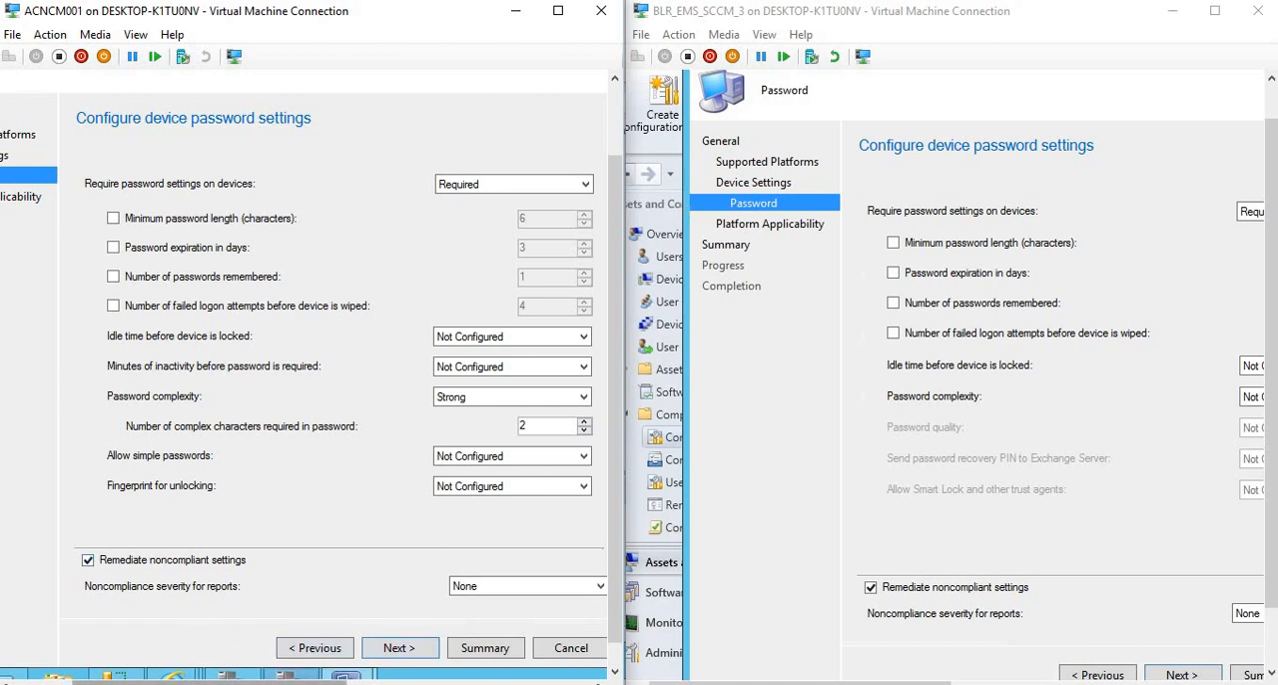
Return both wizards to Device Settings and enable the Device setting group in each.
mouse_move(287, 677)
drag(243, 682, 181, 682)
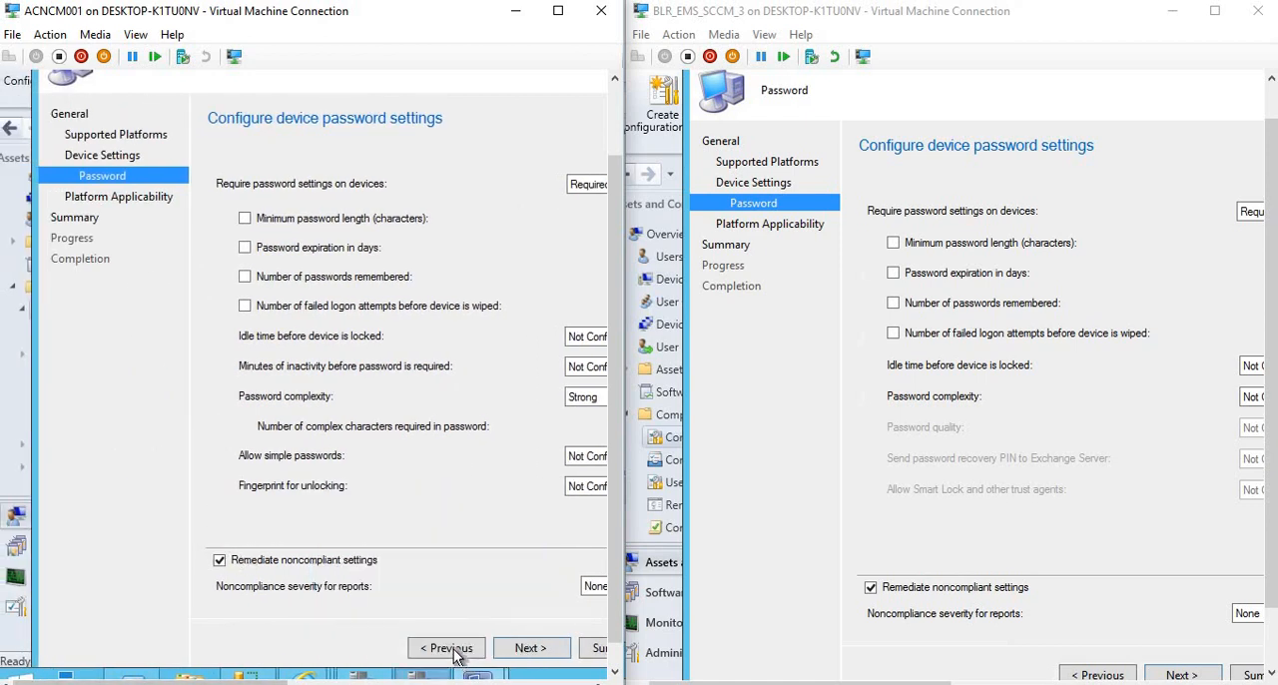
click(446, 648)
click(223, 267)
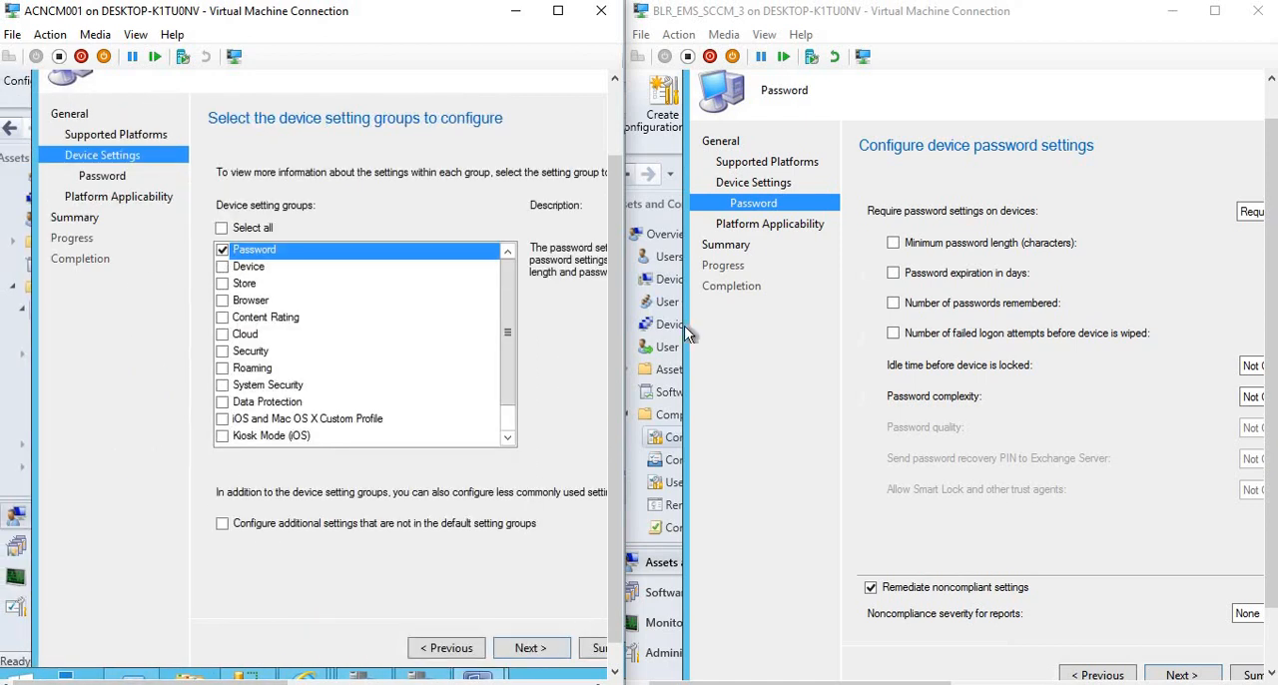
click(1090, 677)
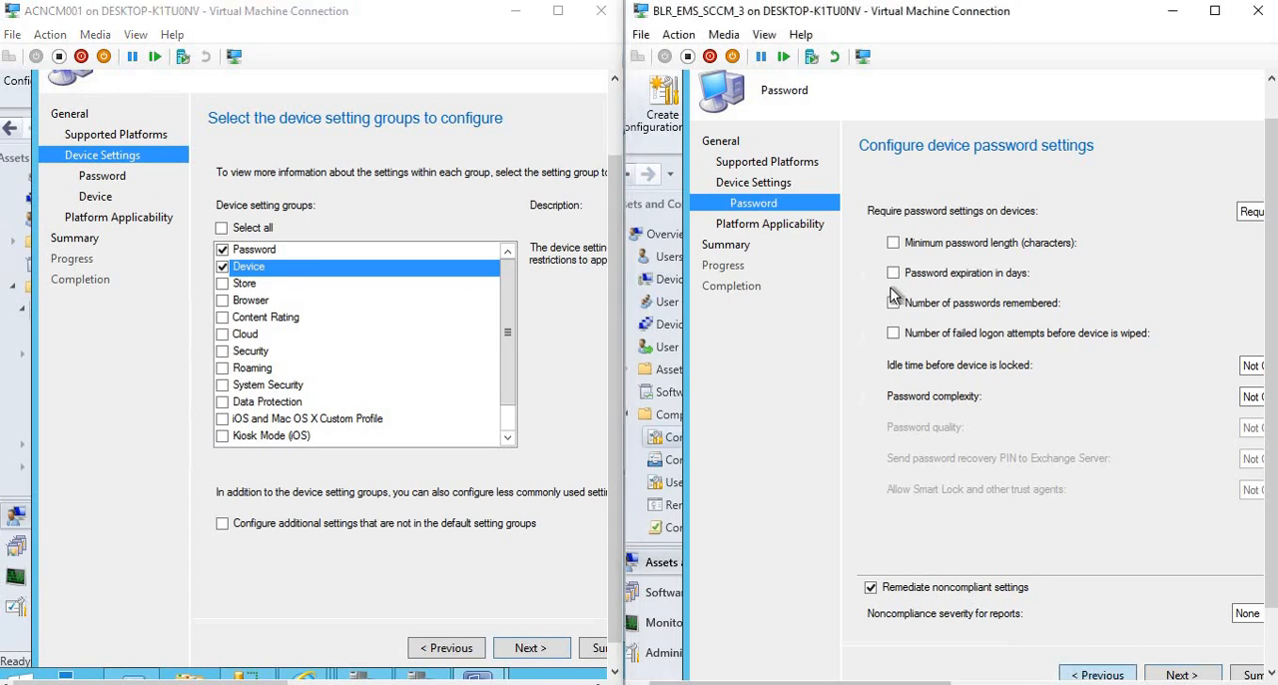
click(1093, 677)
click(873, 294)
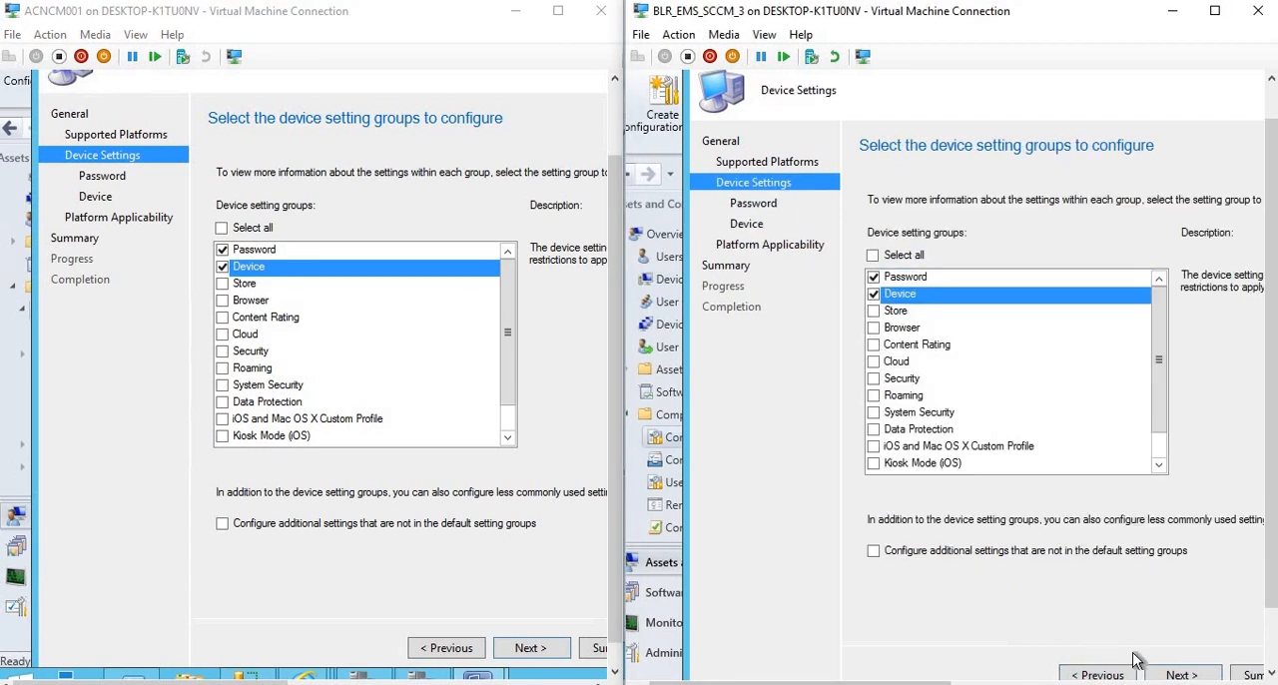
View the Device settings page in both the 1610 and 1606 wizards to compare the available iOS options.
click(1178, 677)
click(540, 648)
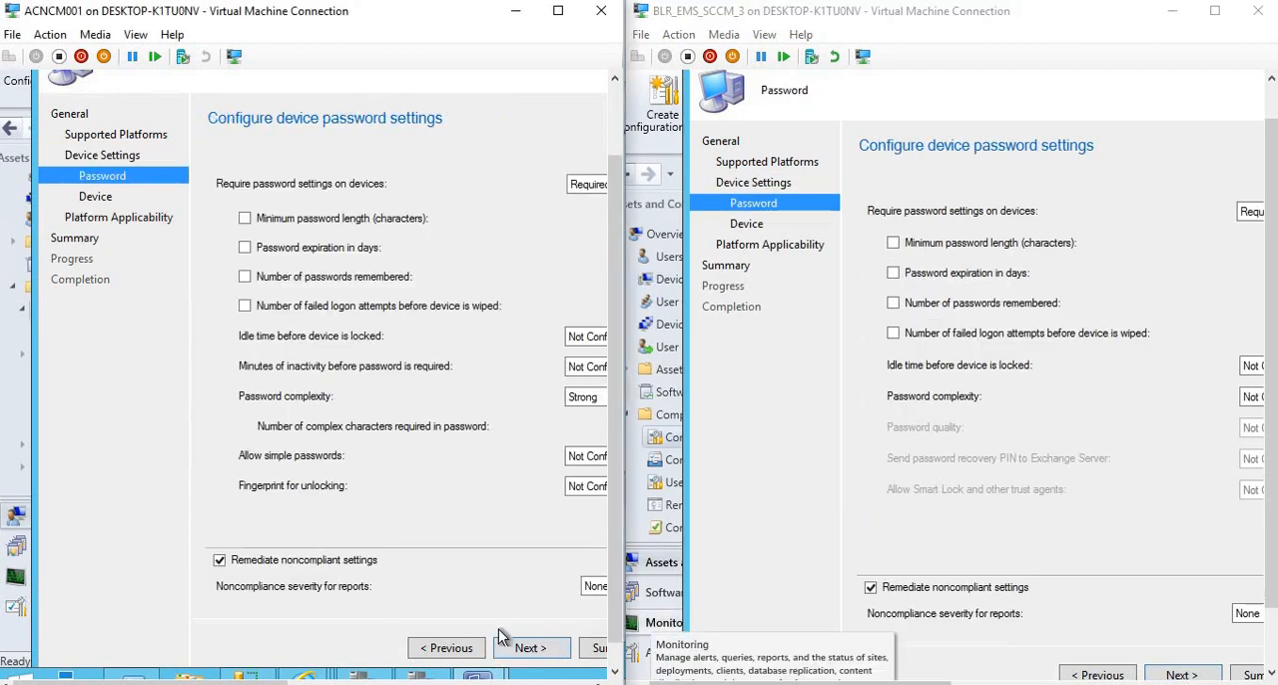
click(97, 197)
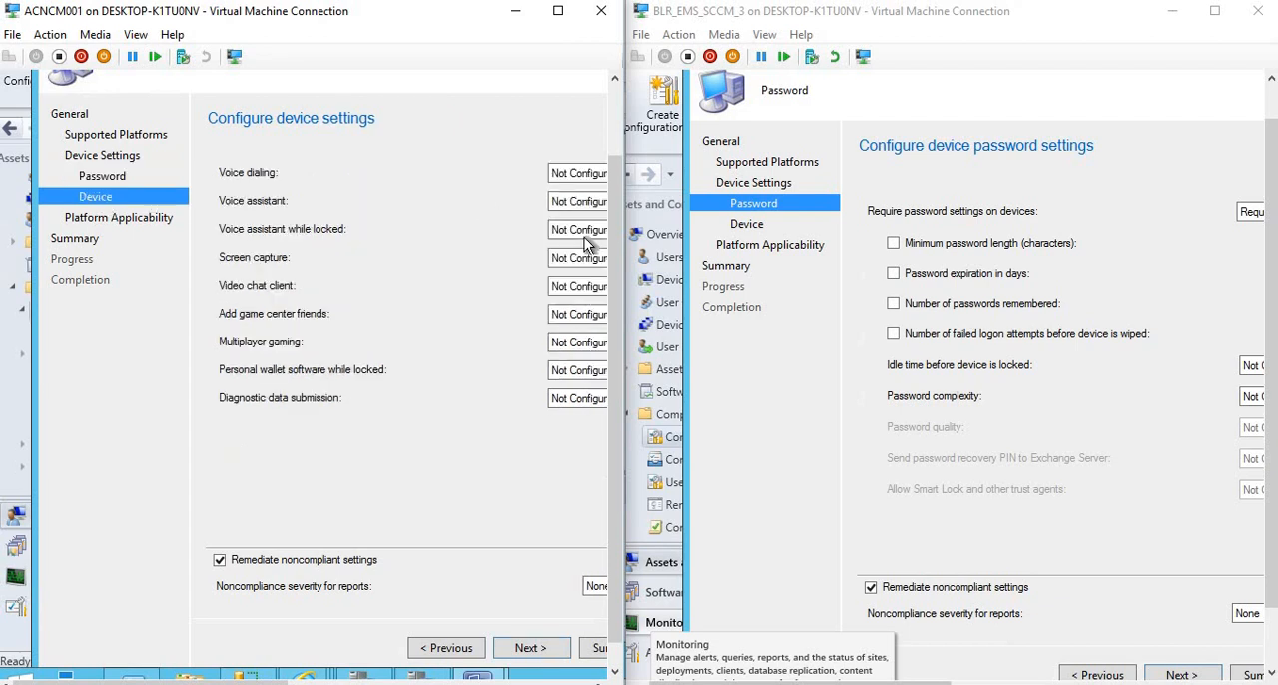
click(744, 226)
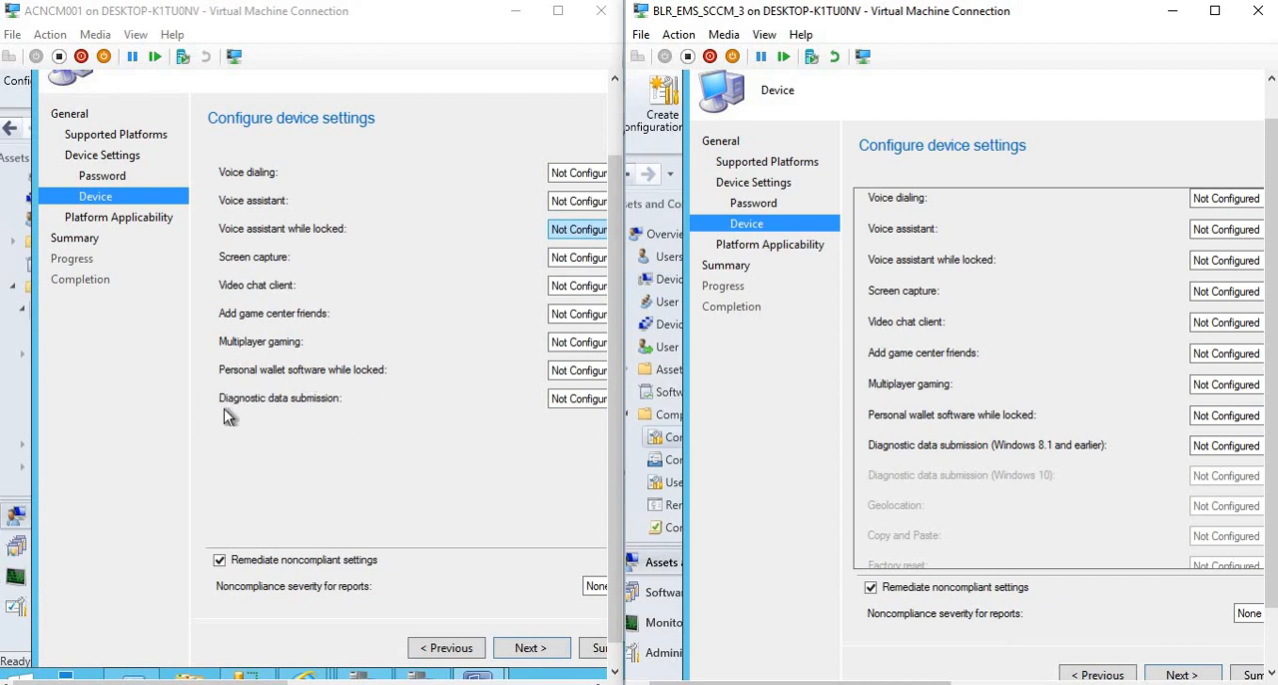
Return both wizards to the General page and set the configuration item type to Windows 8.1 and Windows 10 in each.
click(454, 650)
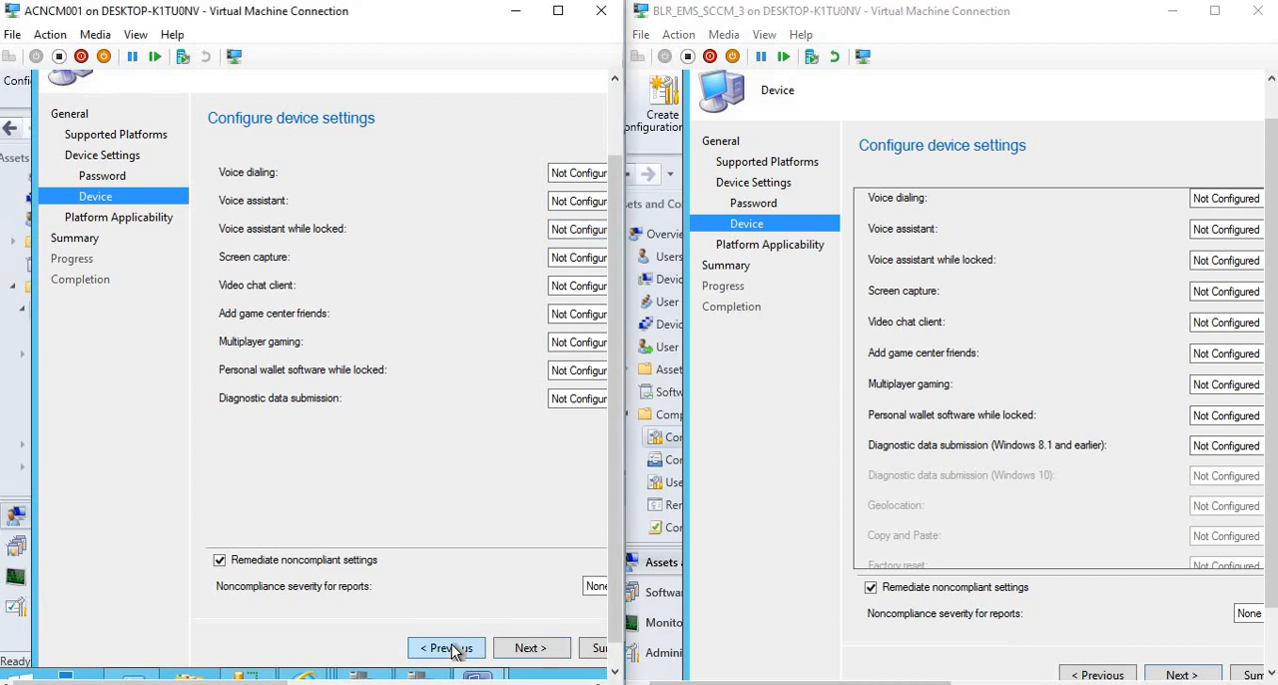
click(447, 648)
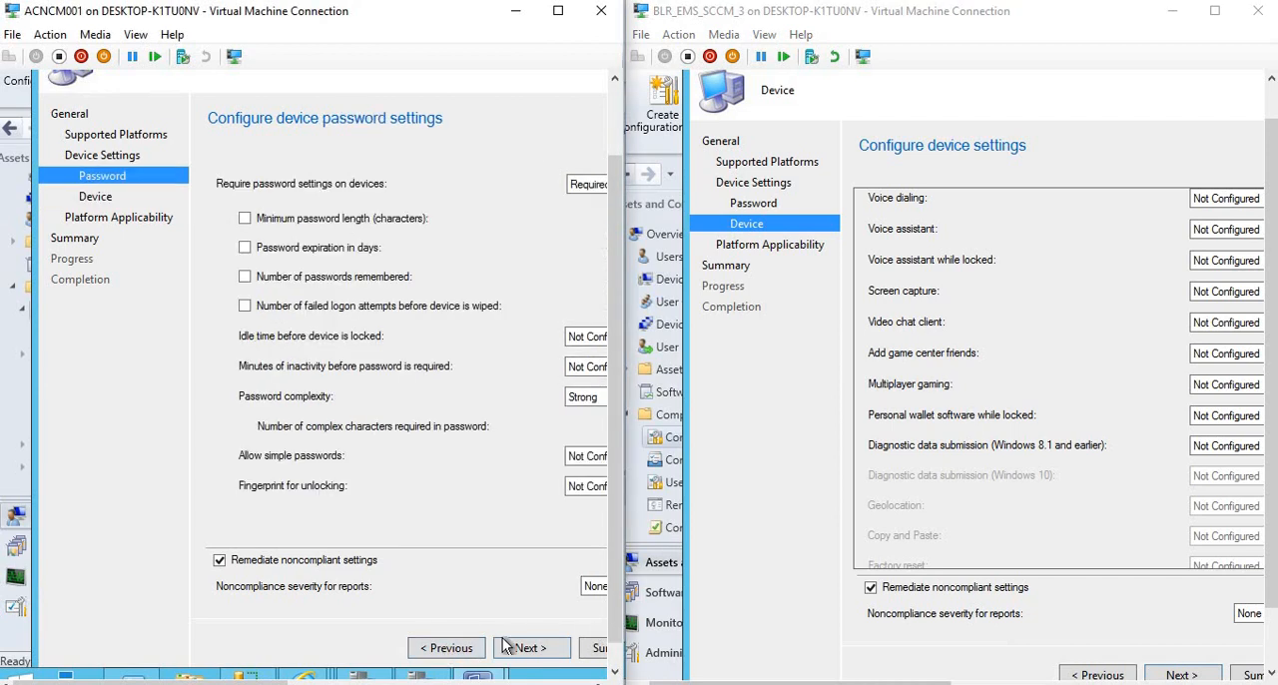
click(420, 648)
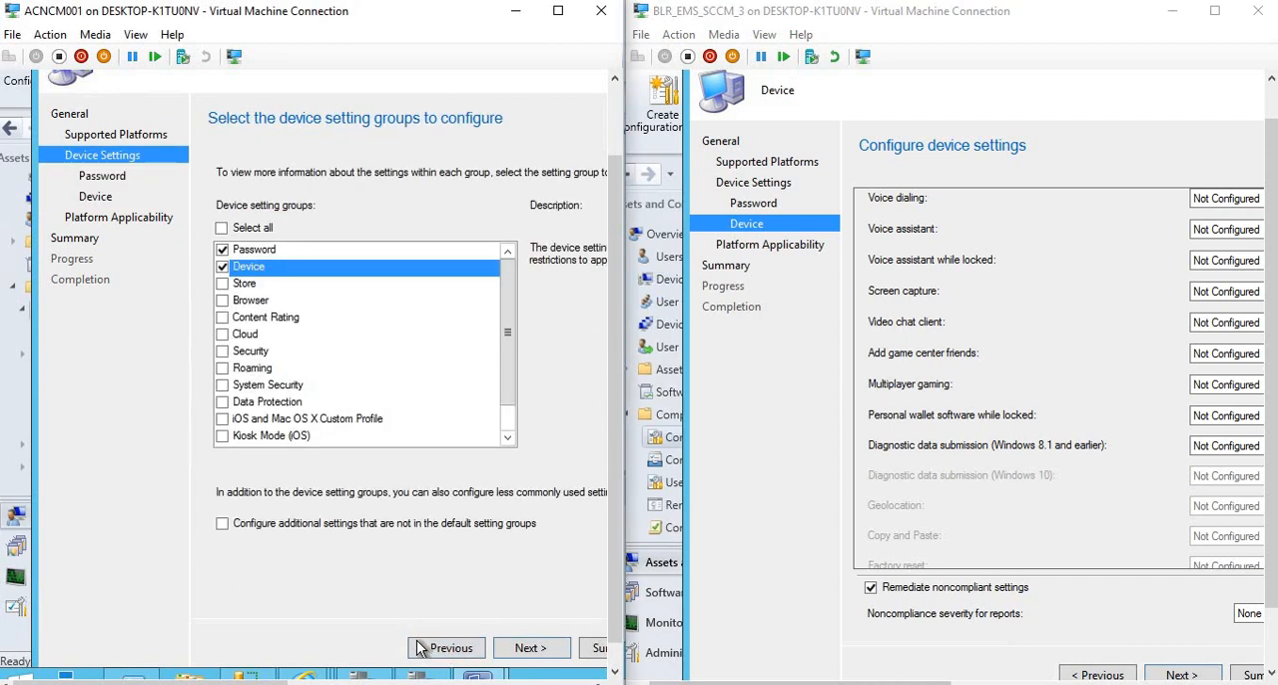
click(419, 649)
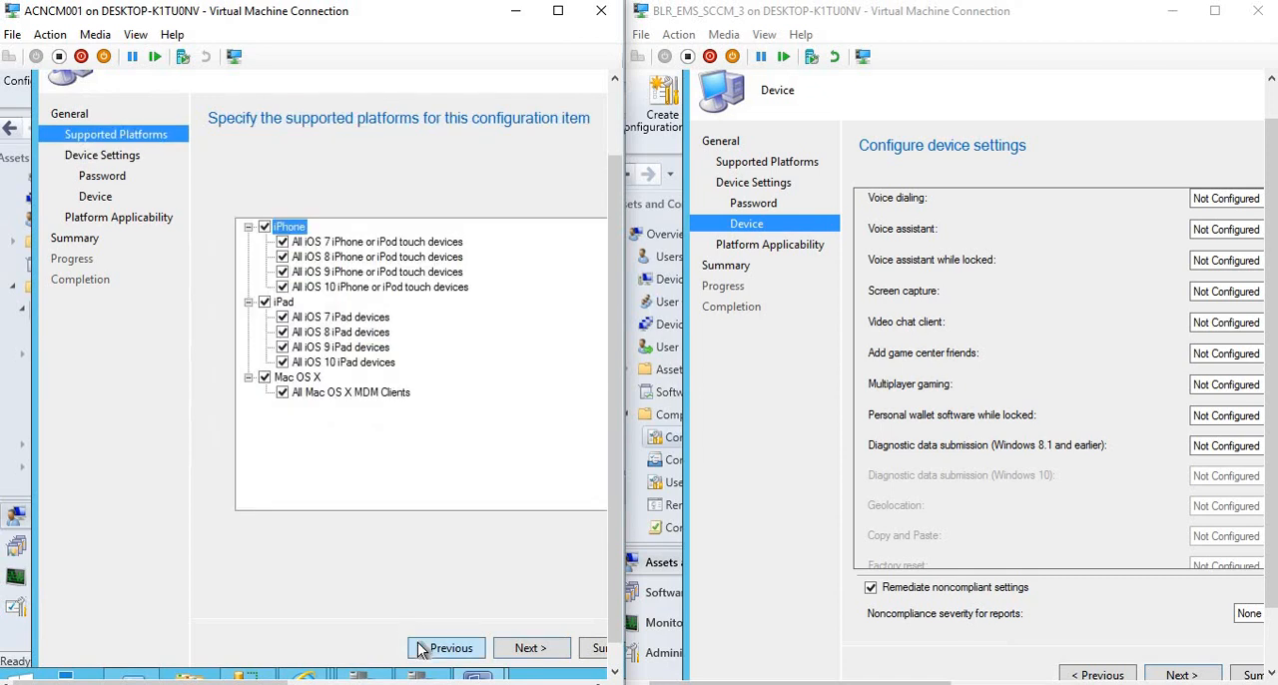
click(419, 648)
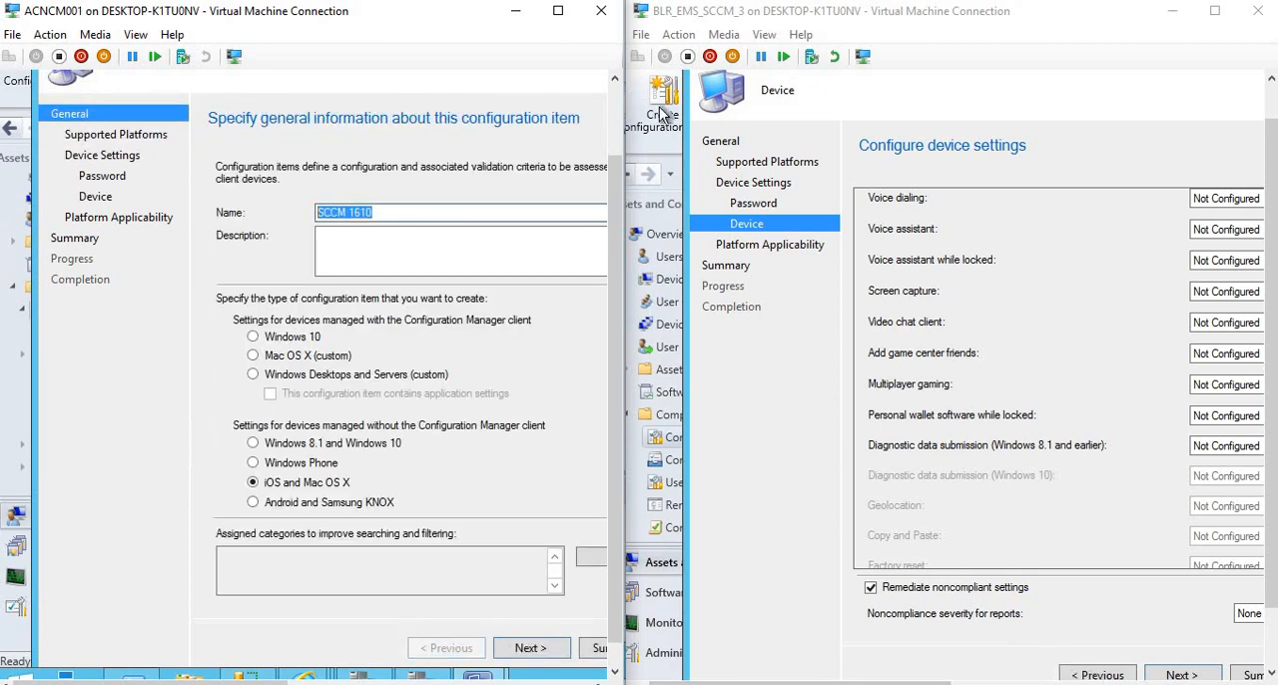
click(743, 165)
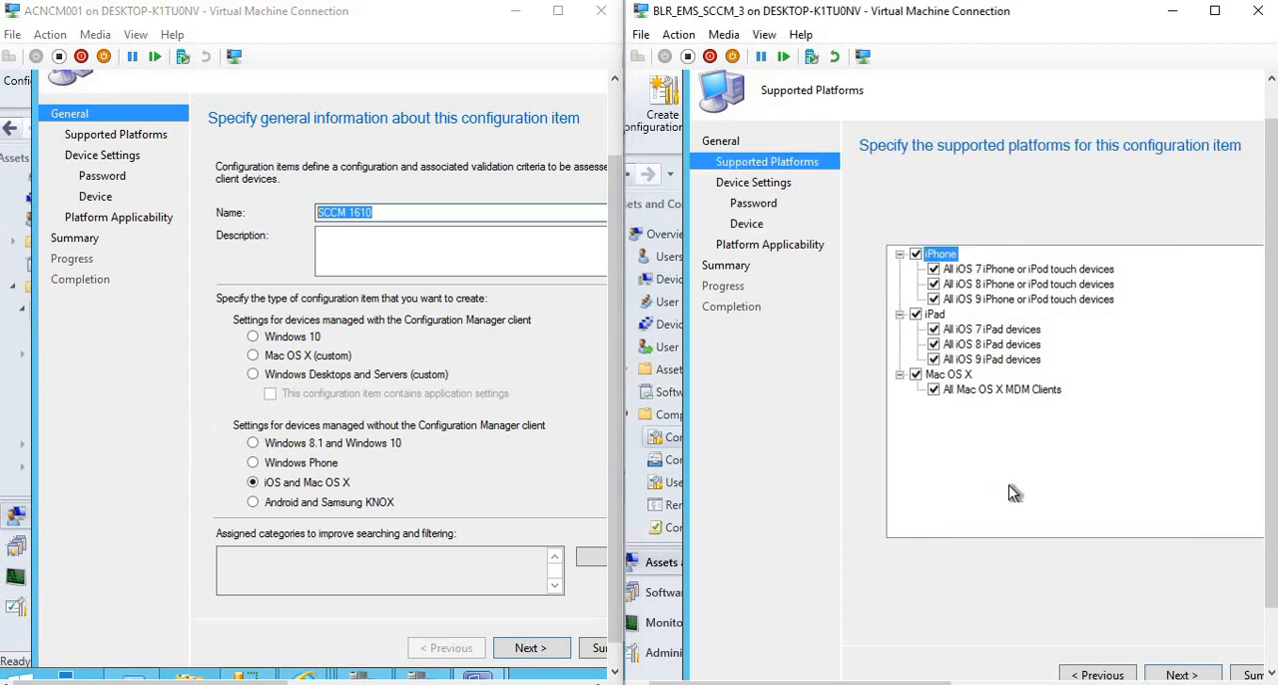
click(1098, 676)
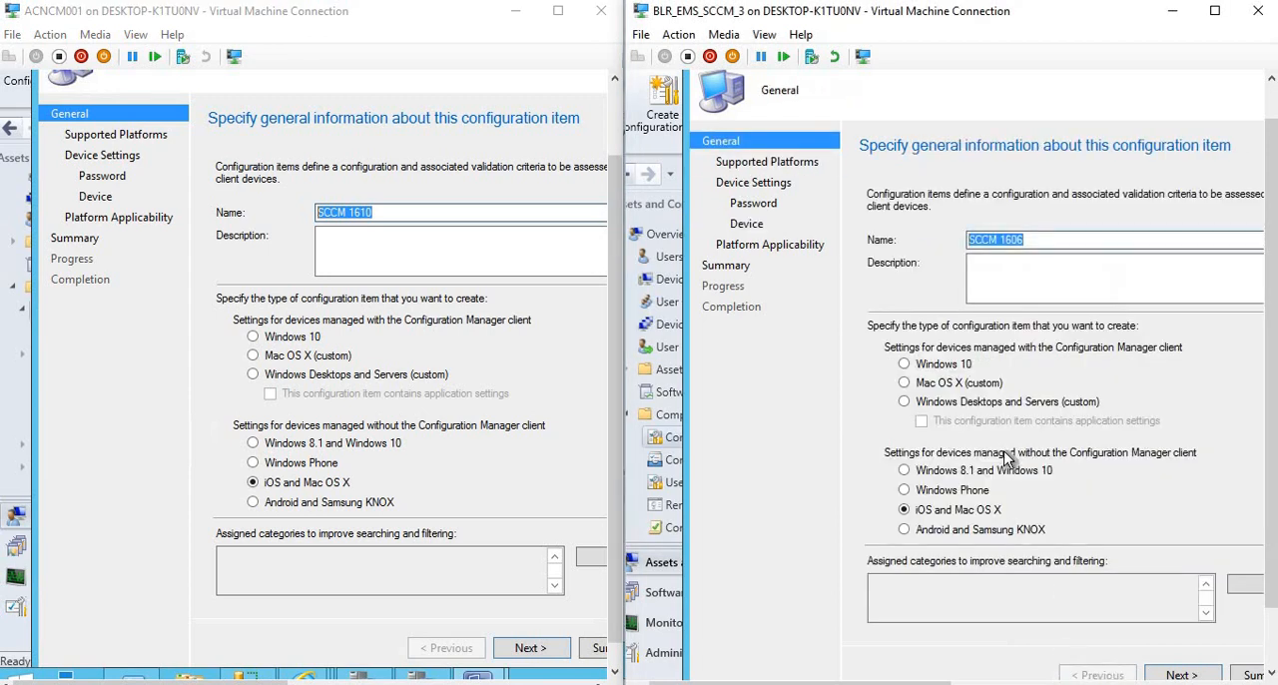
click(903, 470)
click(504, 651)
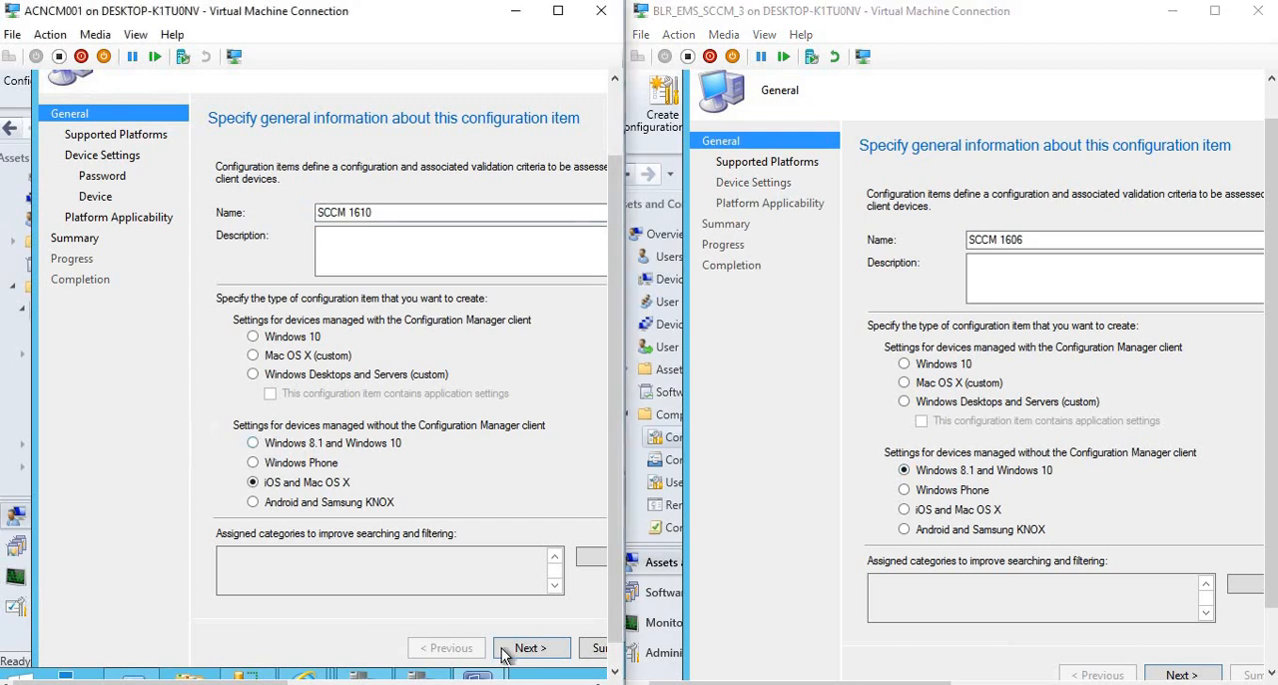
click(254, 443)
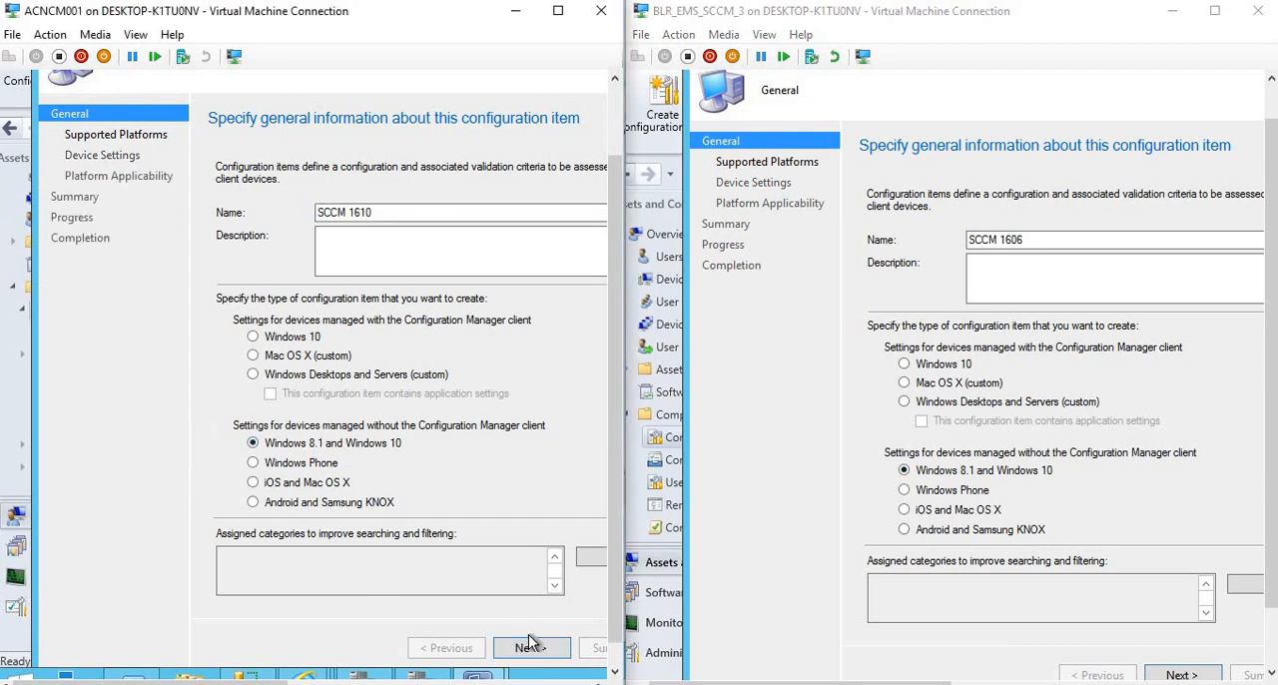
Advance both wizards to Supported Platforms and select all Windows 10 platforms in each.
click(531, 646)
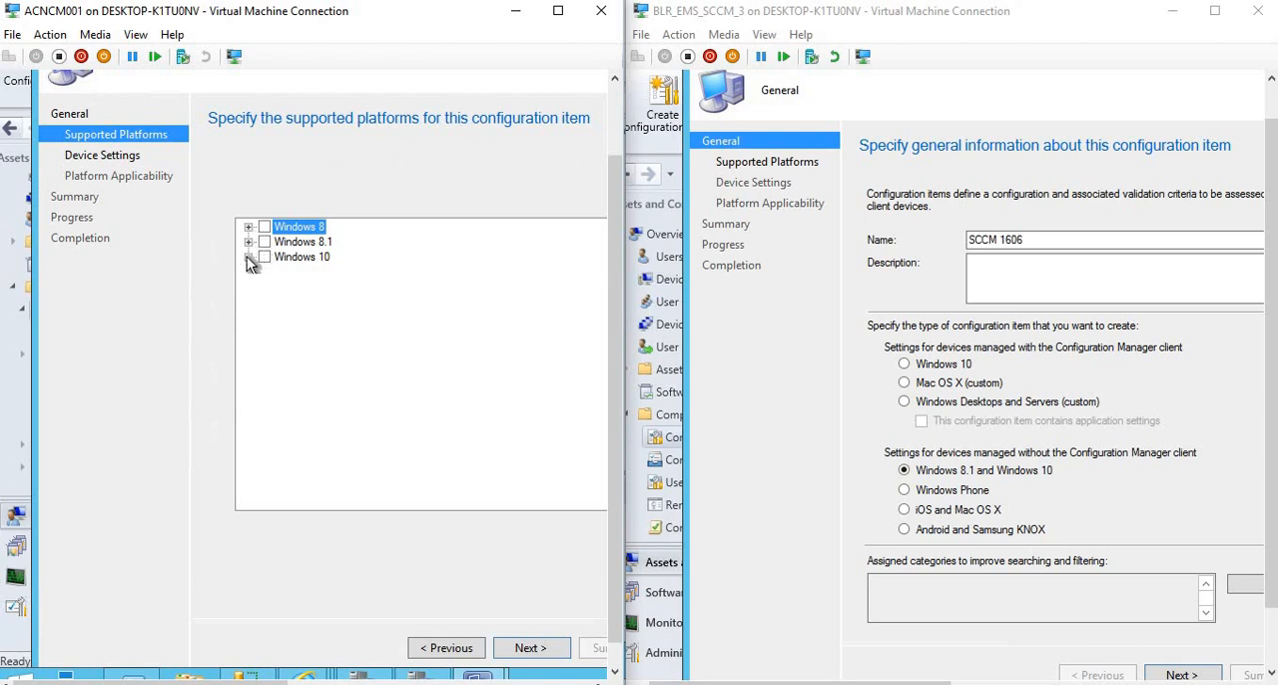
click(264, 256)
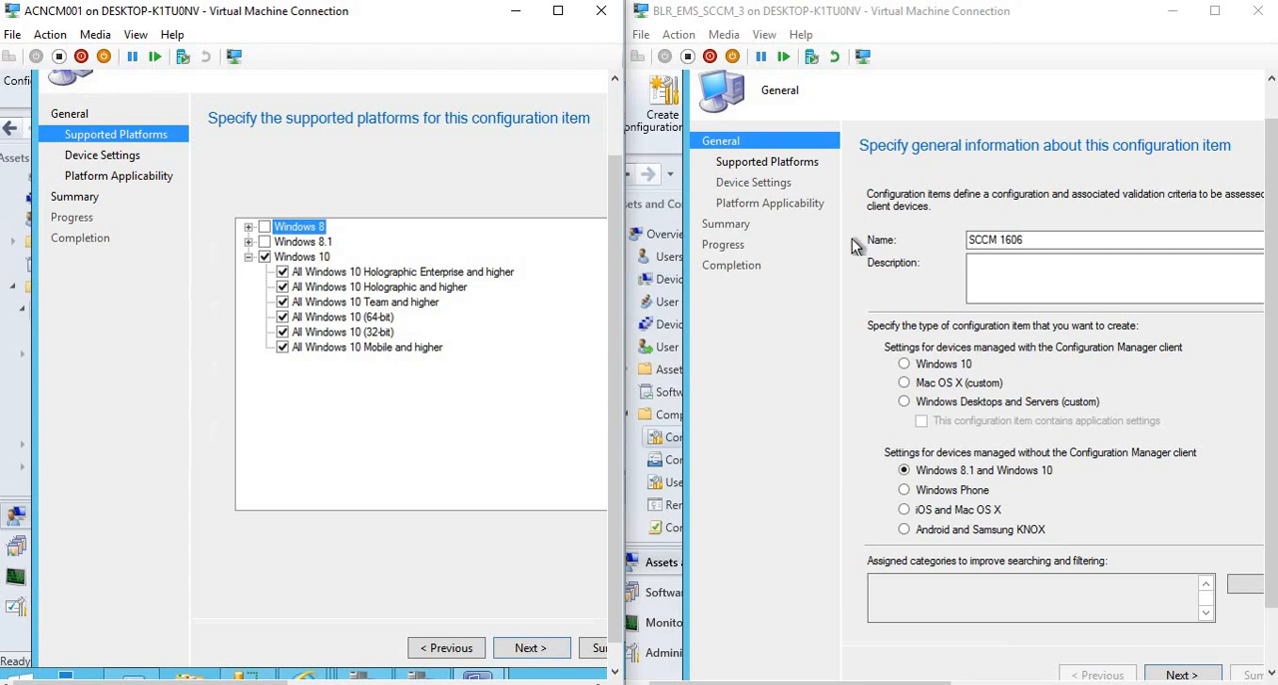
click(1180, 674)
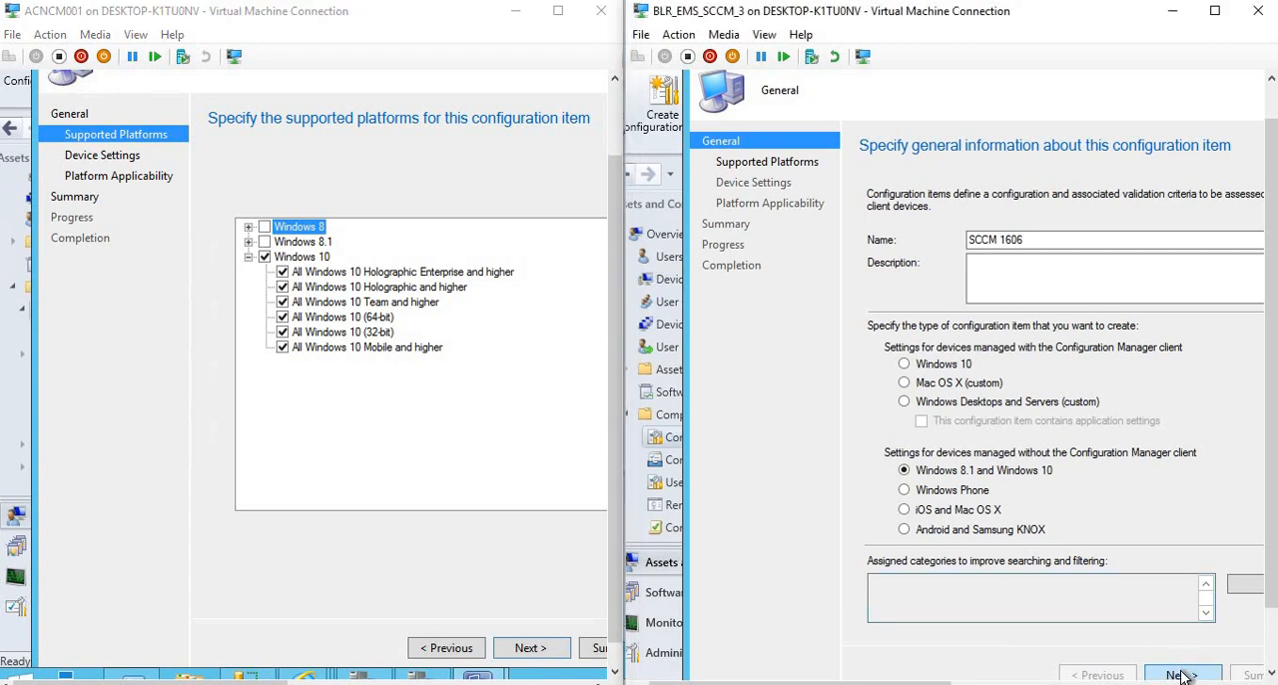
click(901, 285)
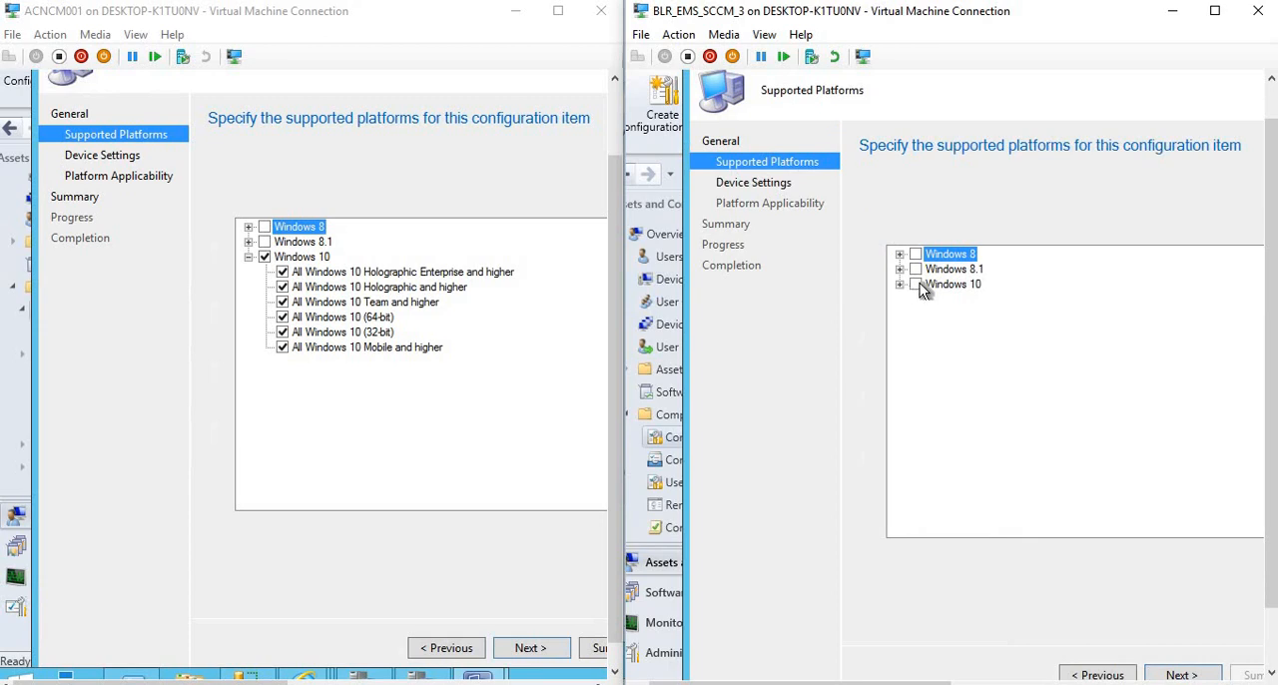
click(918, 283)
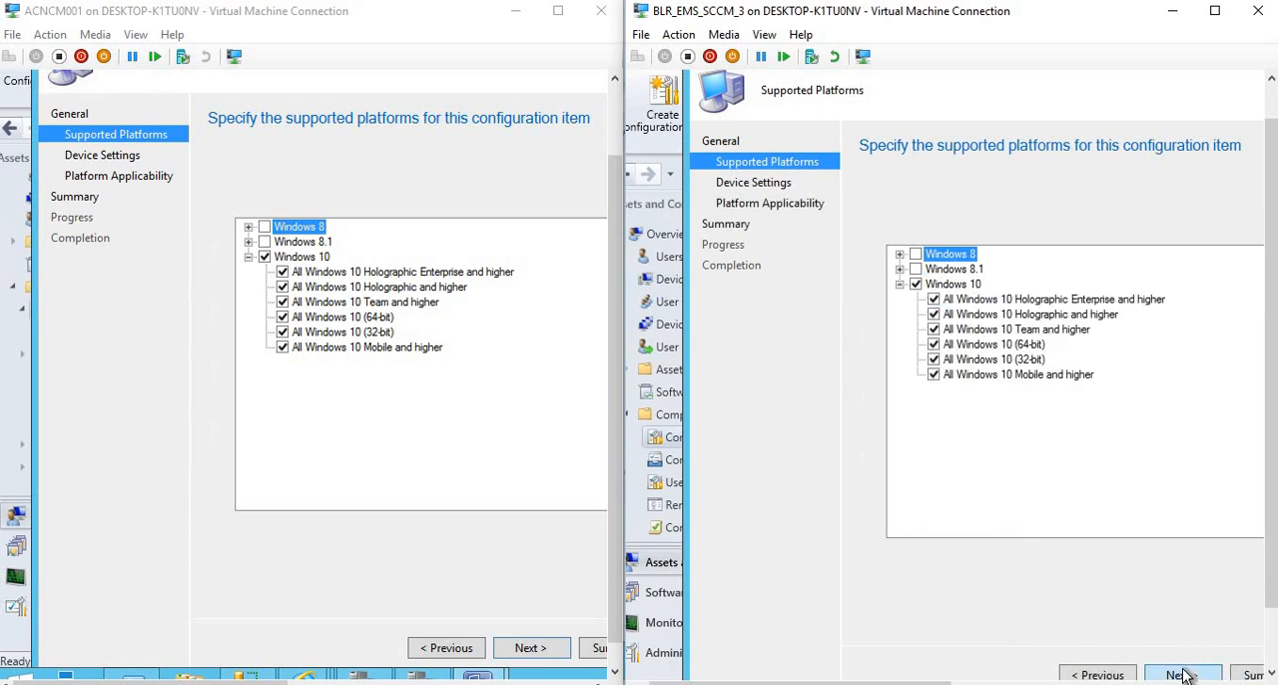
Advance both wizards to Device Settings and enable the Windows Defender setting group in the 1610 wizard.
click(1180, 674)
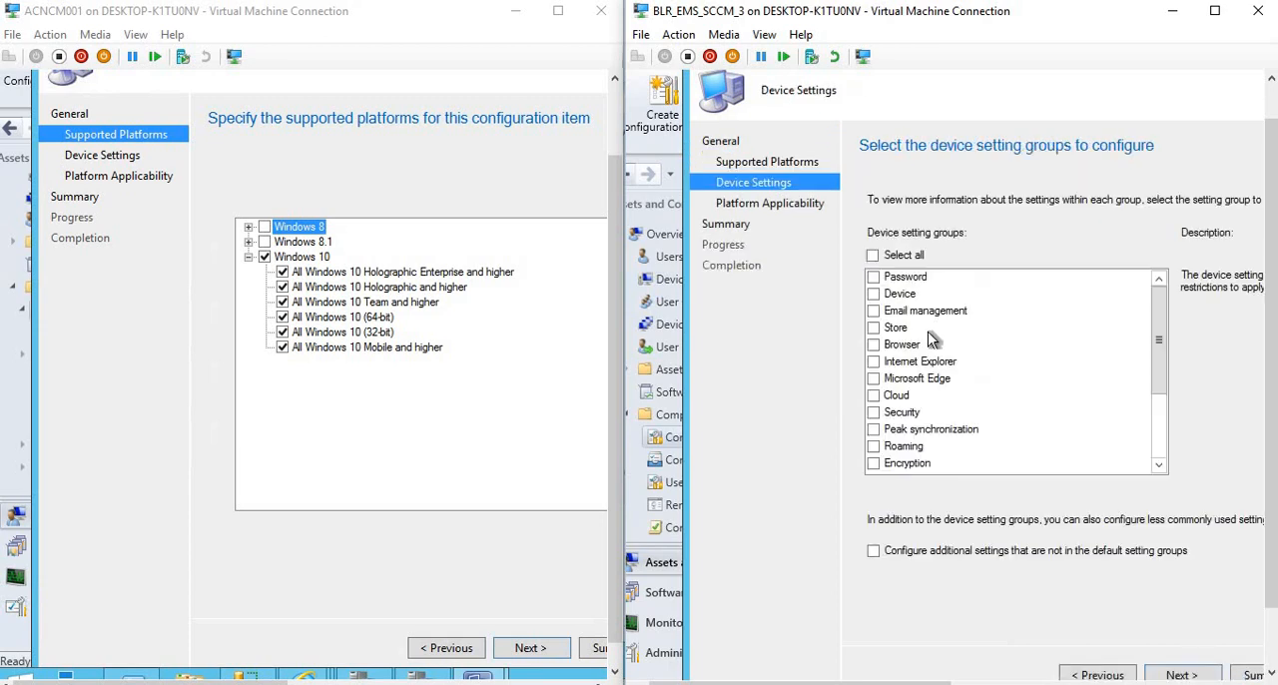
click(530, 648)
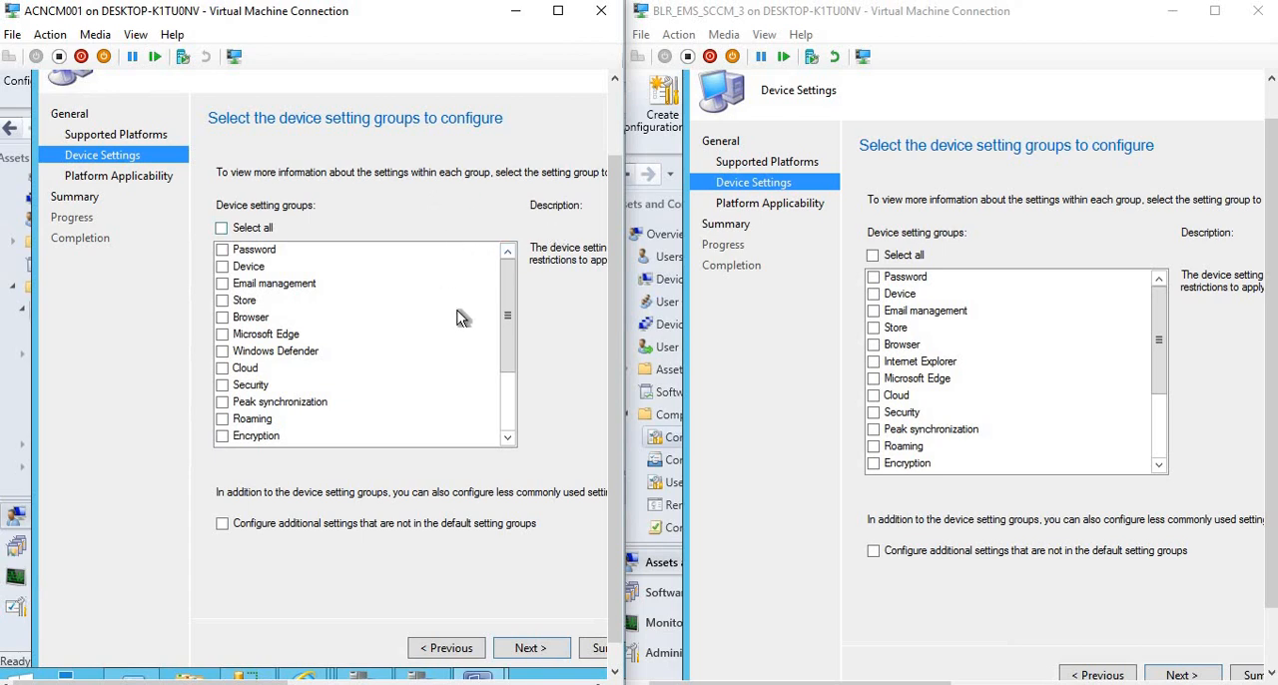
double_click(270, 358)
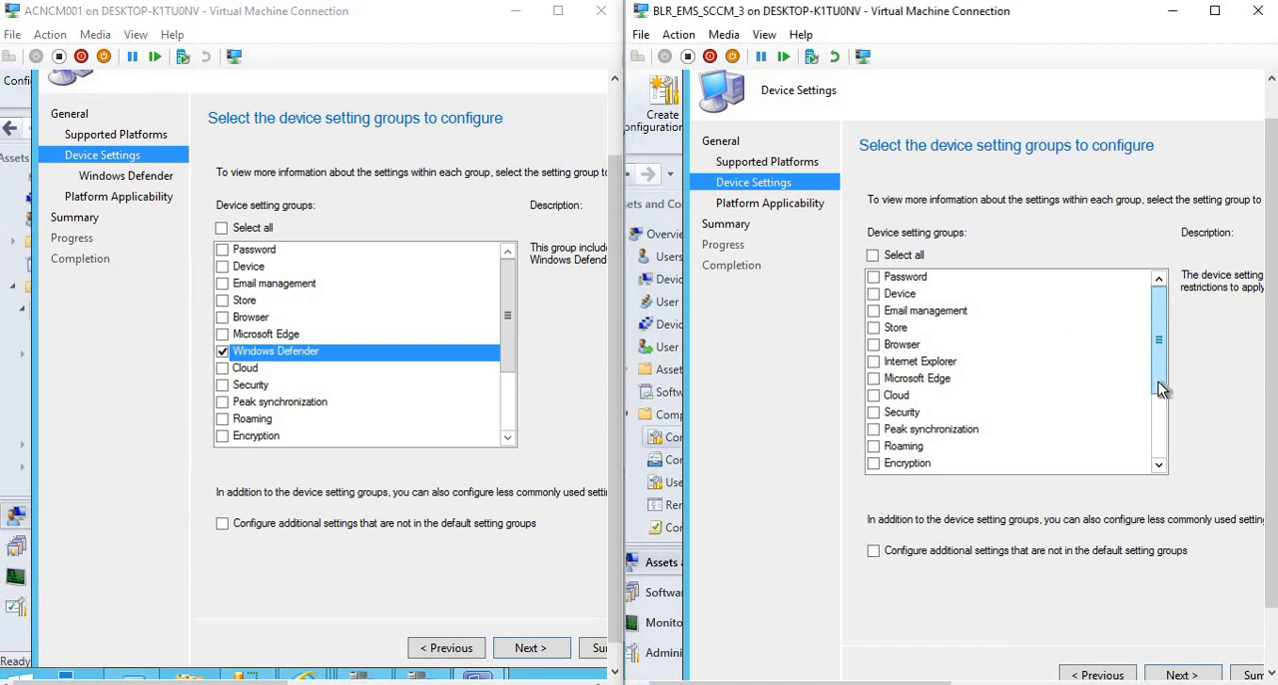
Look through the 1606 wizard's device setting groups for a Windows Defender entry.
scroll(1158, 389, down, 3)
scroll(1159, 369, up, 3)
scroll(1161, 430, down, 2)
scroll(1168, 340, up, 1)
drag(1166, 325, 1159, 465)
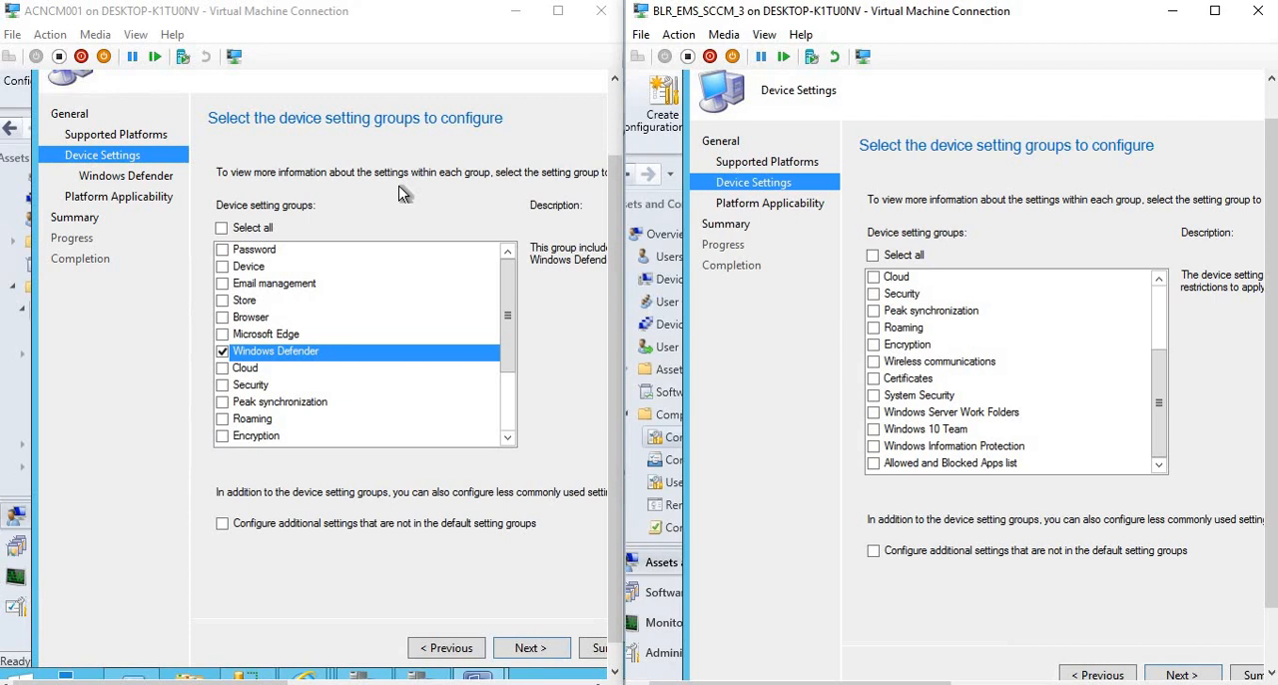
Advance the 1610 wizard to the Windows Defender page and examine its settings, including the choices for allowing real-time monitoring.
click(527, 650)
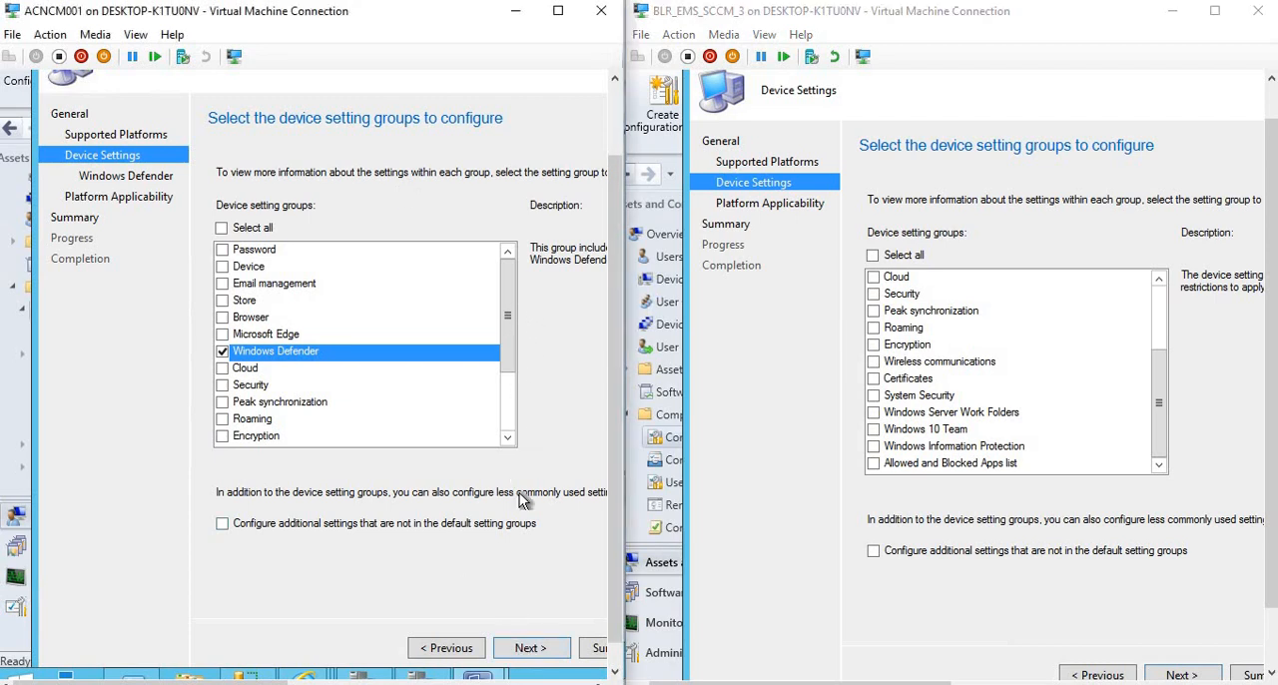
click(529, 649)
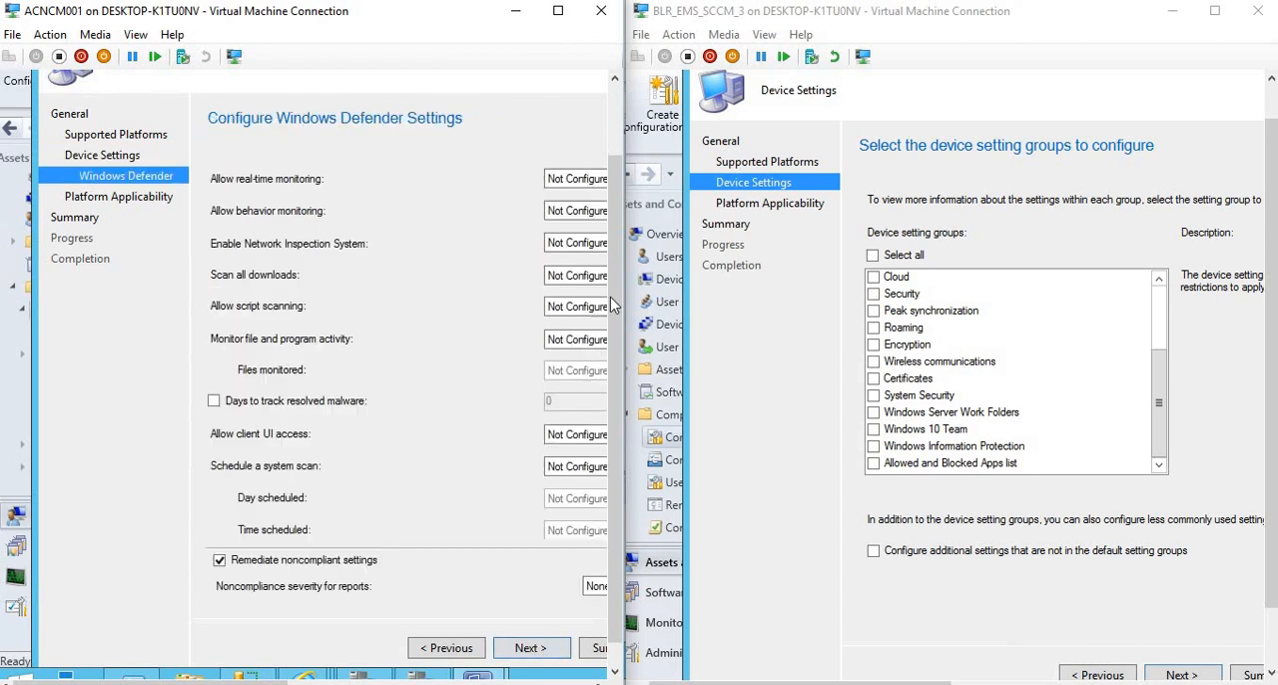
mouse_move(615, 323)
mouse_down()
mouse_move(624, 272)
mouse_move(618, 341)
mouse_up()
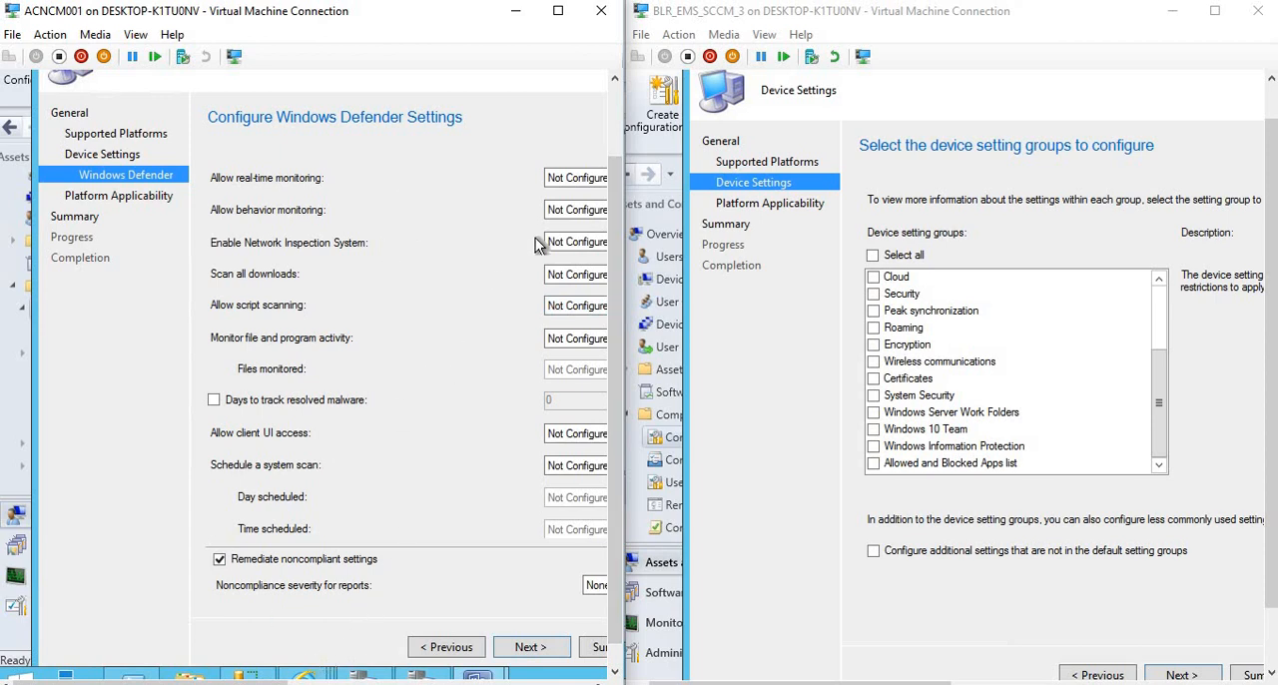
click(564, 179)
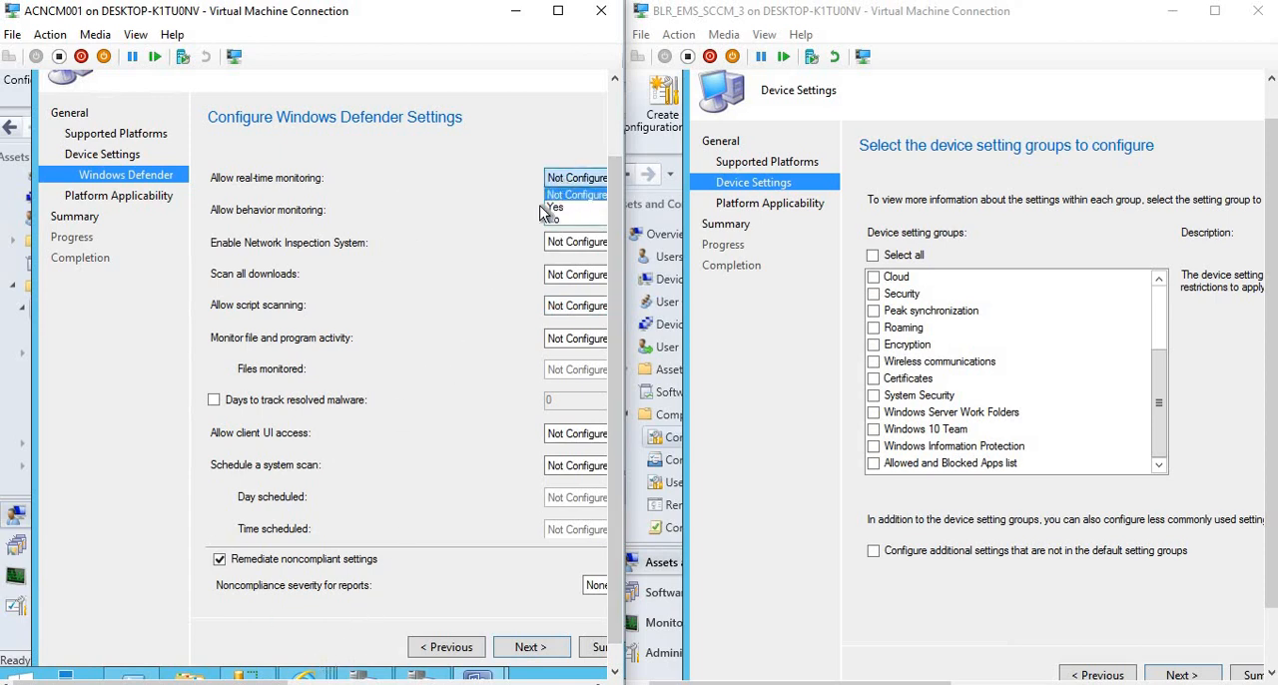
click(369, 216)
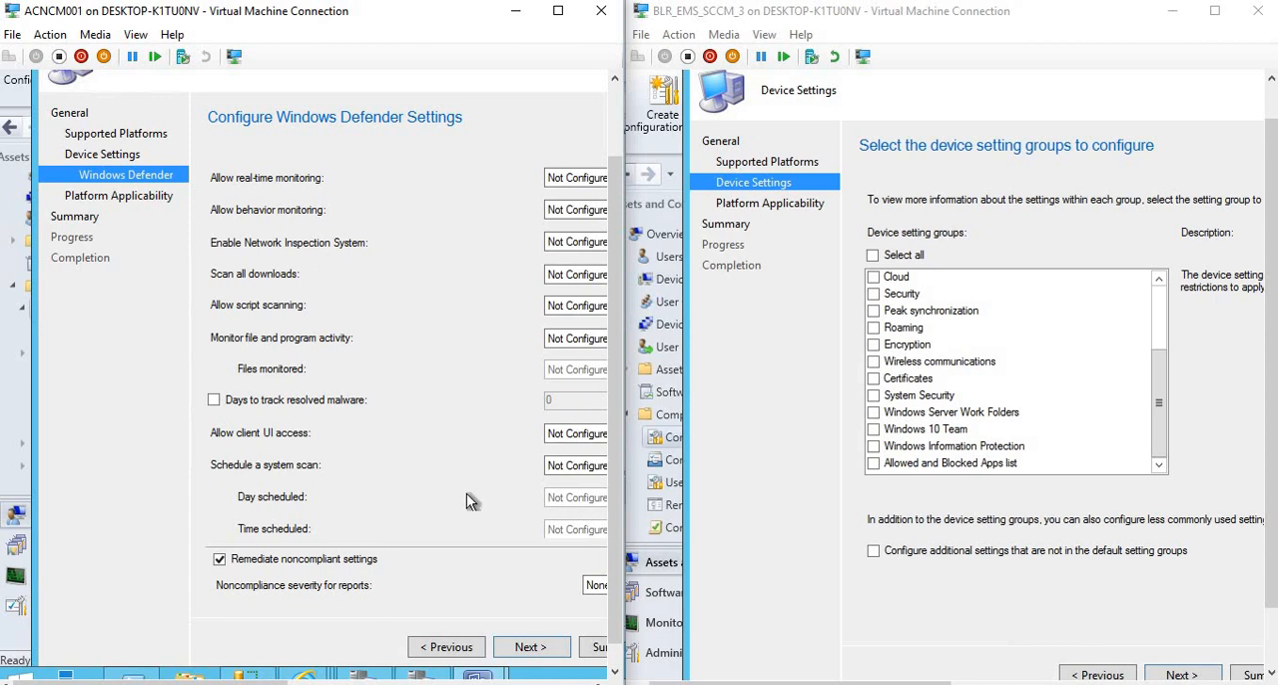
Return both wizards to Supported Platforms, compare the Windows 10 platform lists, and bring the 1606 wizard forward to Device Settings.
click(443, 646)
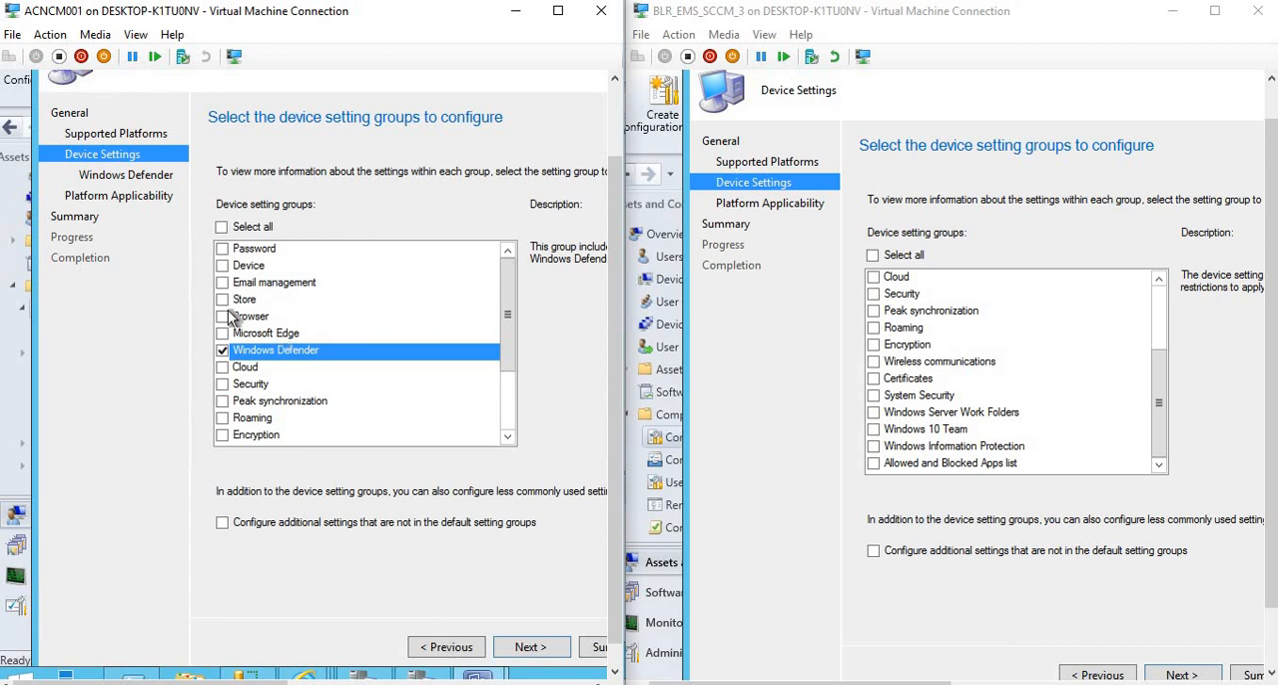
click(429, 647)
click(1098, 675)
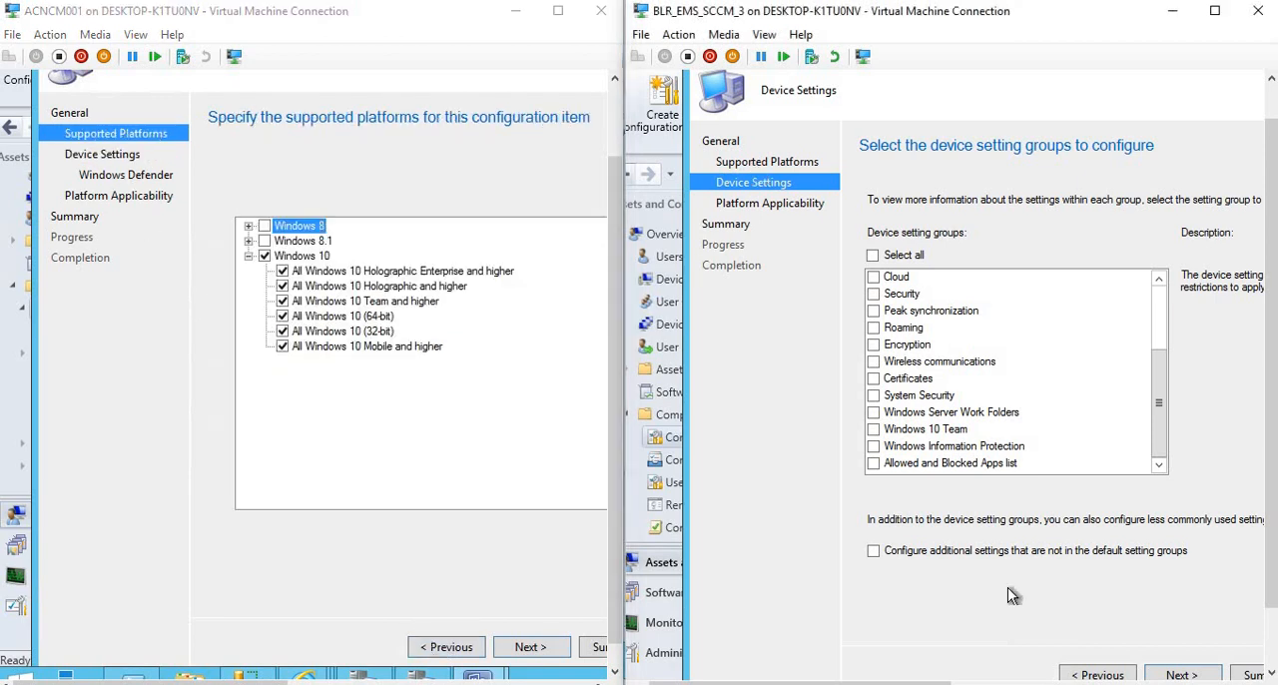
click(1098, 674)
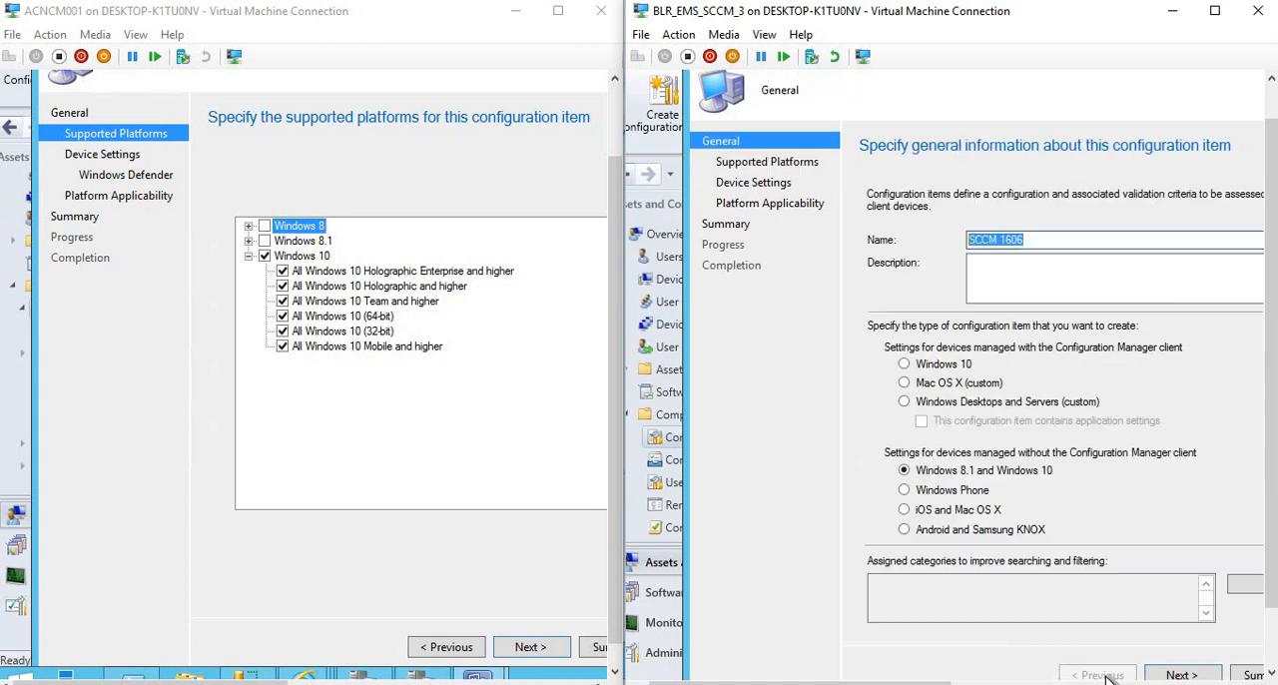
click(1181, 675)
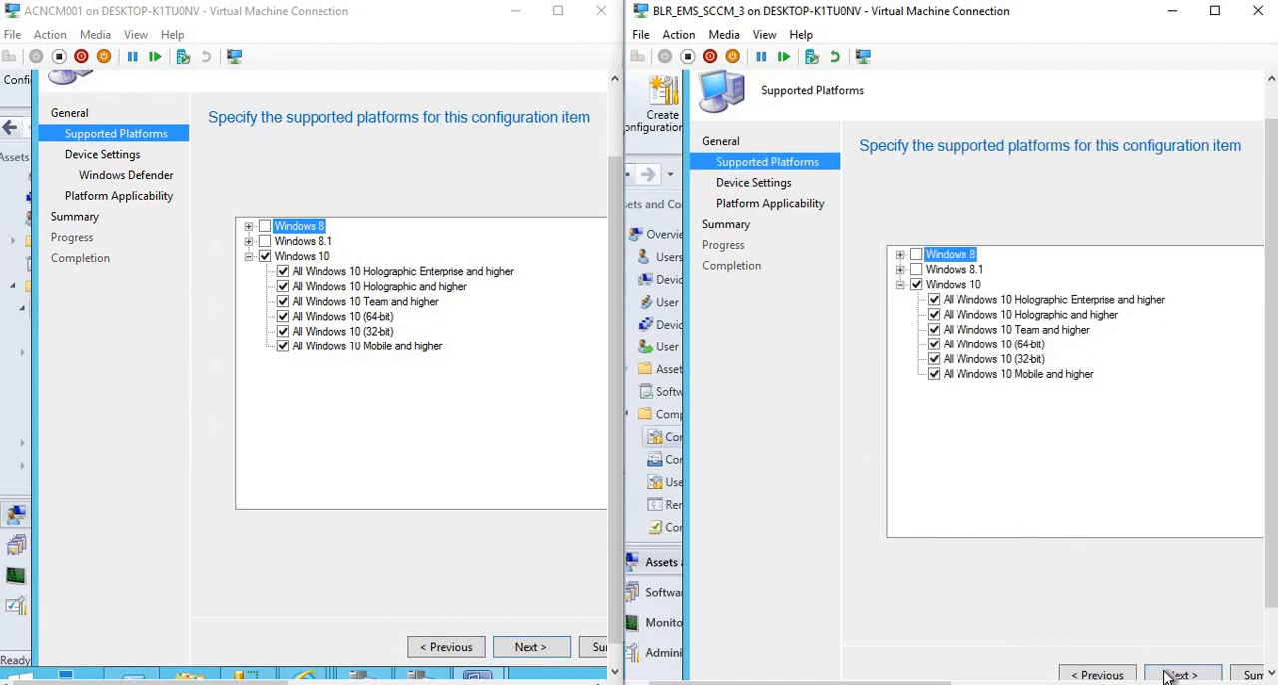
click(1180, 673)
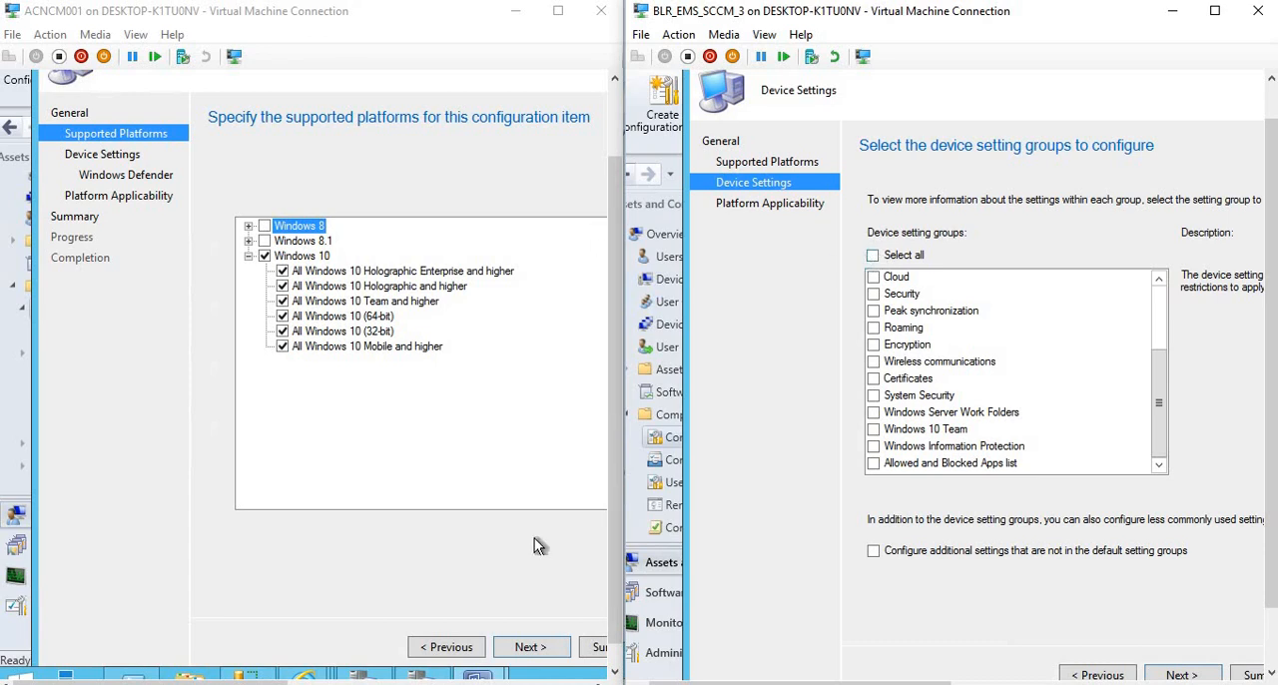
Select all device setting groups in both wizards and advance each one to the Password page.
click(536, 646)
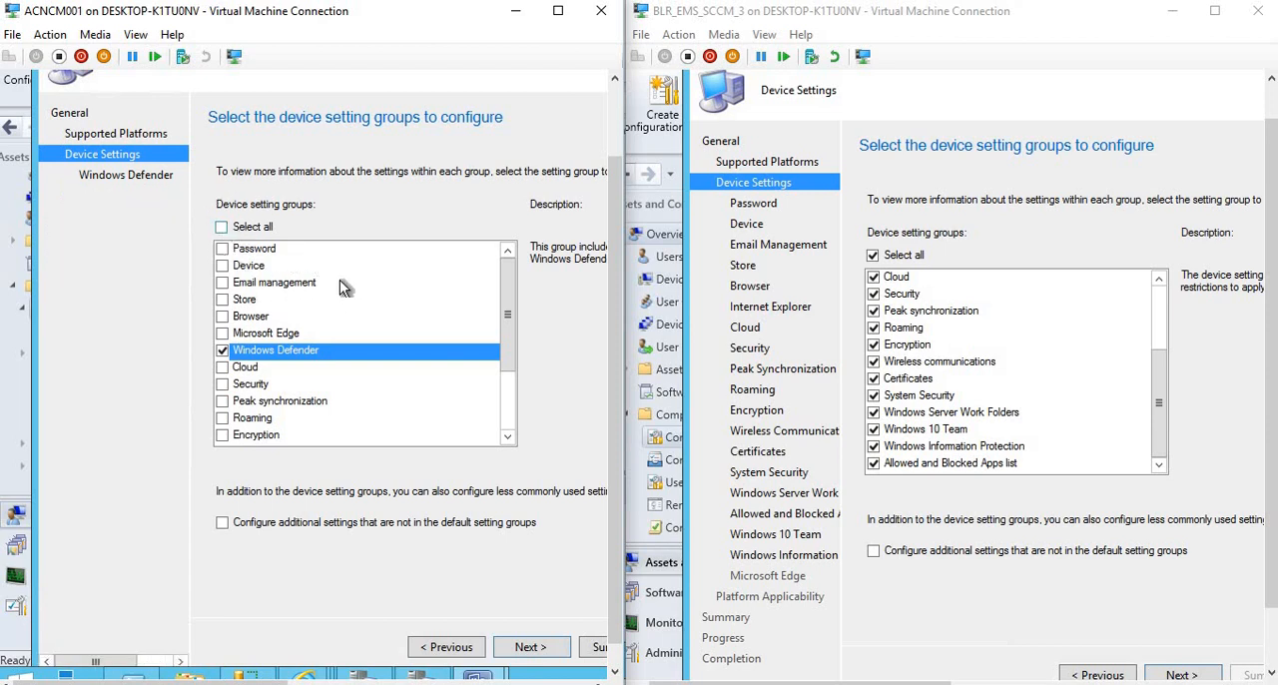
click(239, 227)
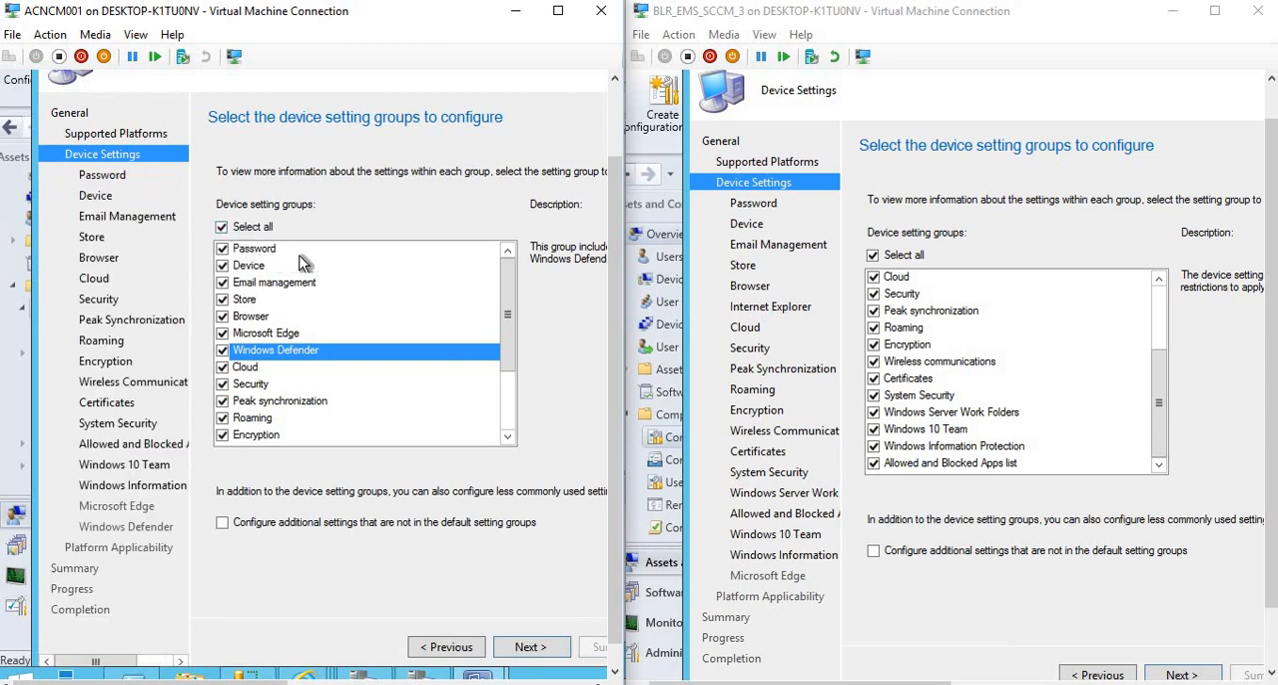
click(529, 646)
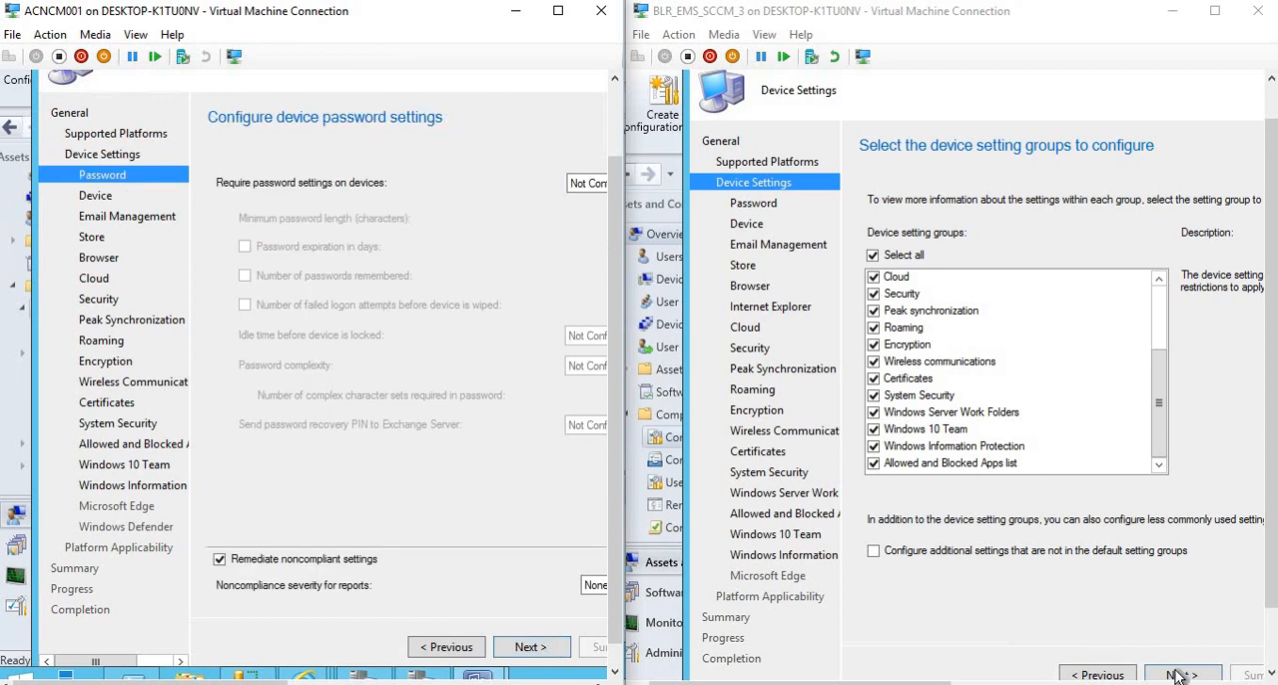
click(1178, 677)
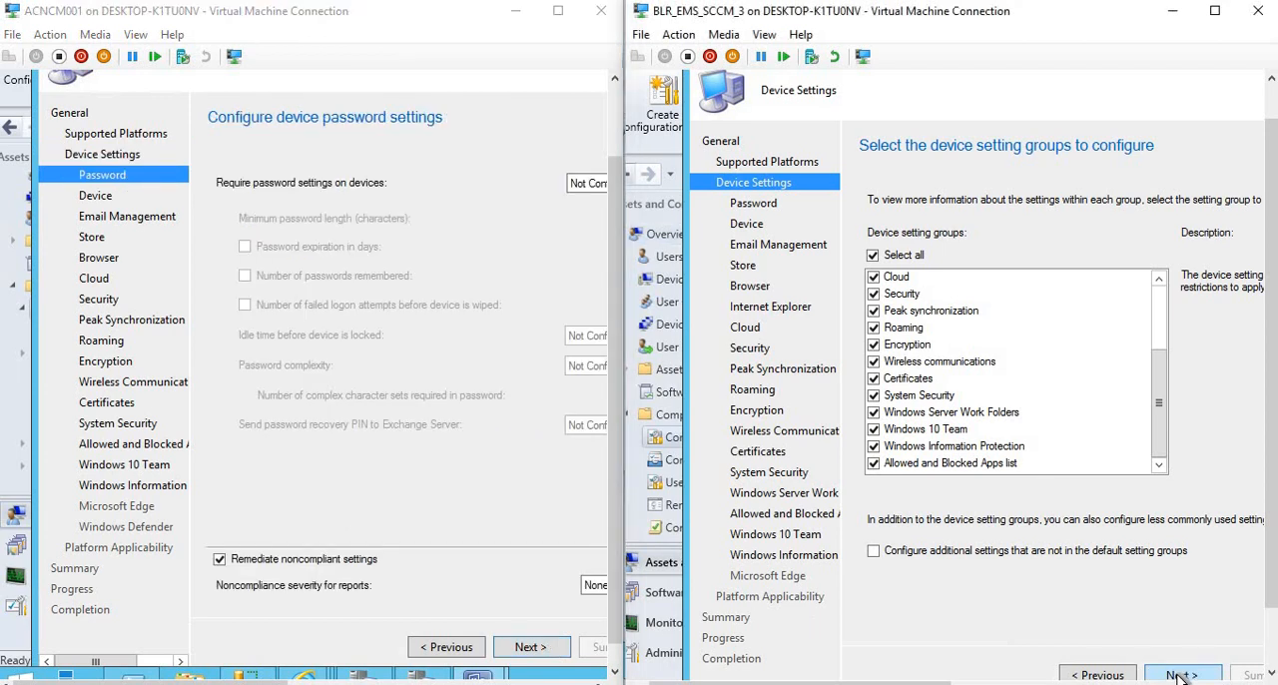
click(1179, 675)
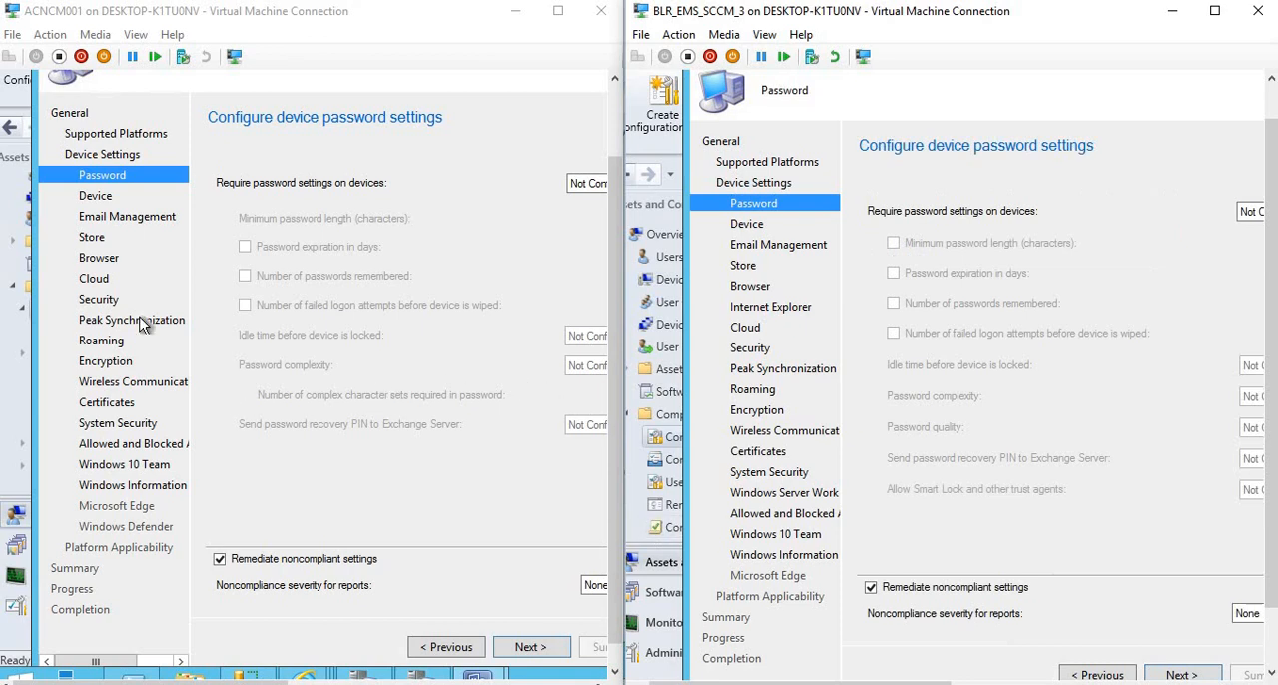
Set the requirement for password settings on devices to Required in both the 1606 and 1610 wizards.
click(1250, 212)
click(1250, 242)
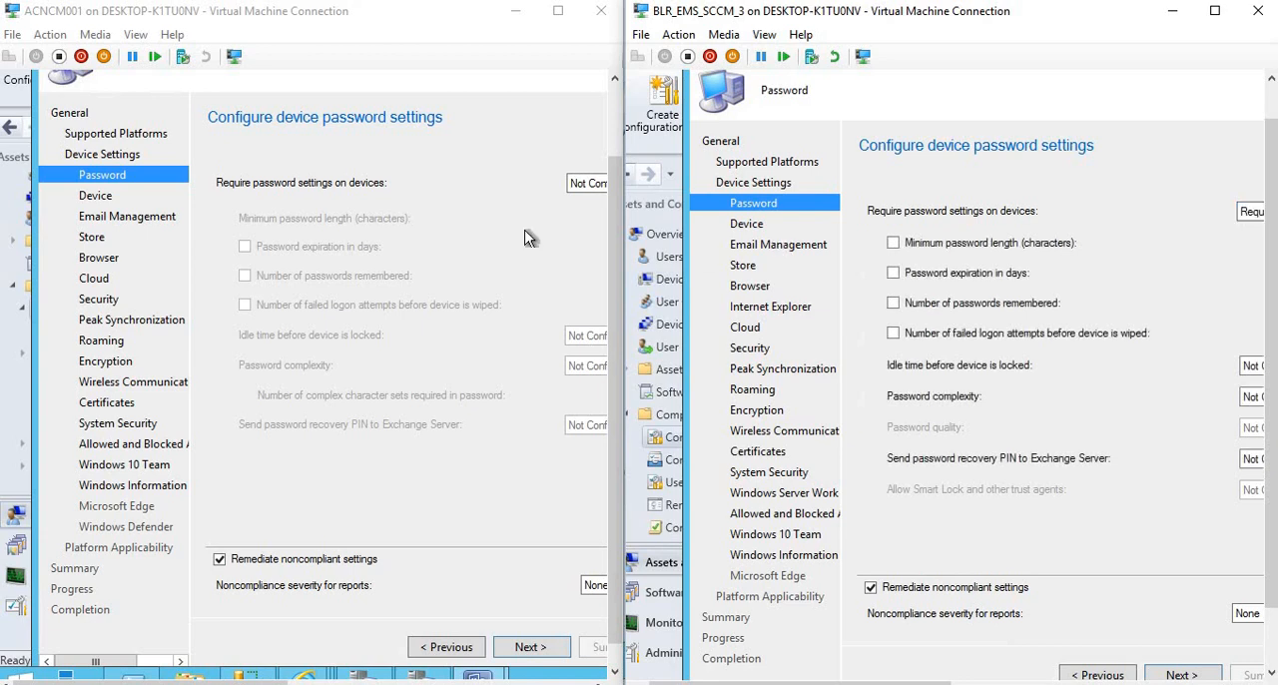
click(587, 183)
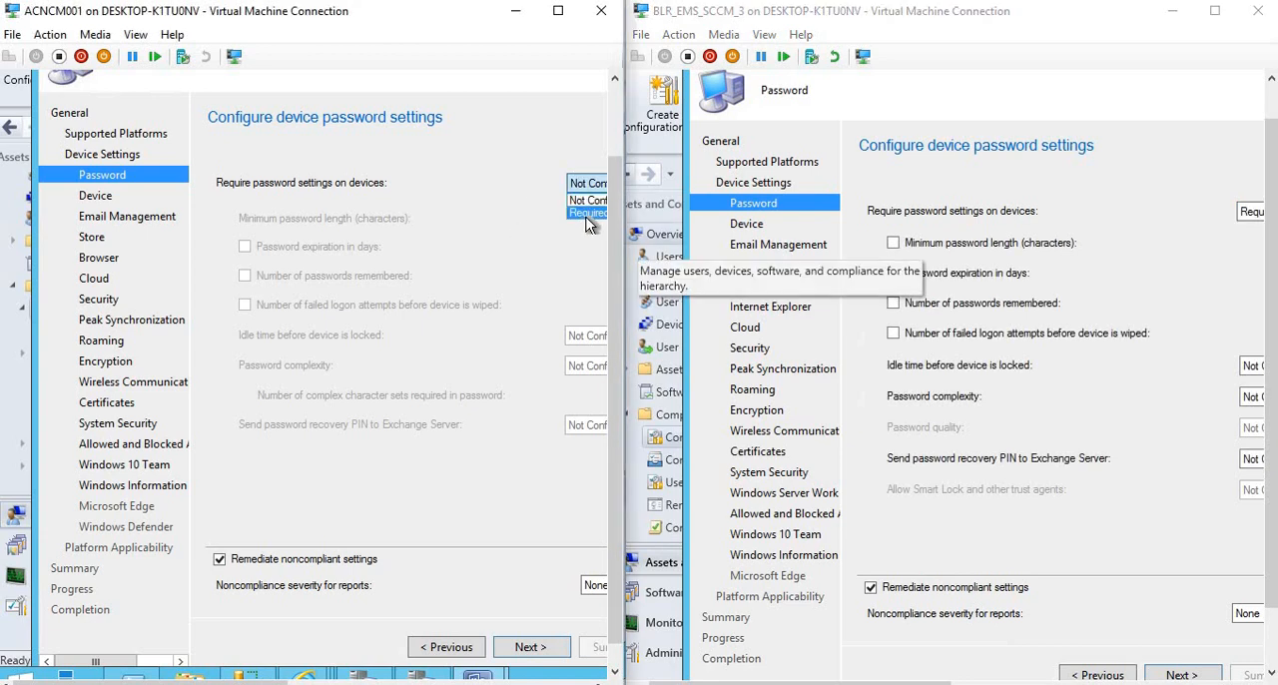
click(587, 216)
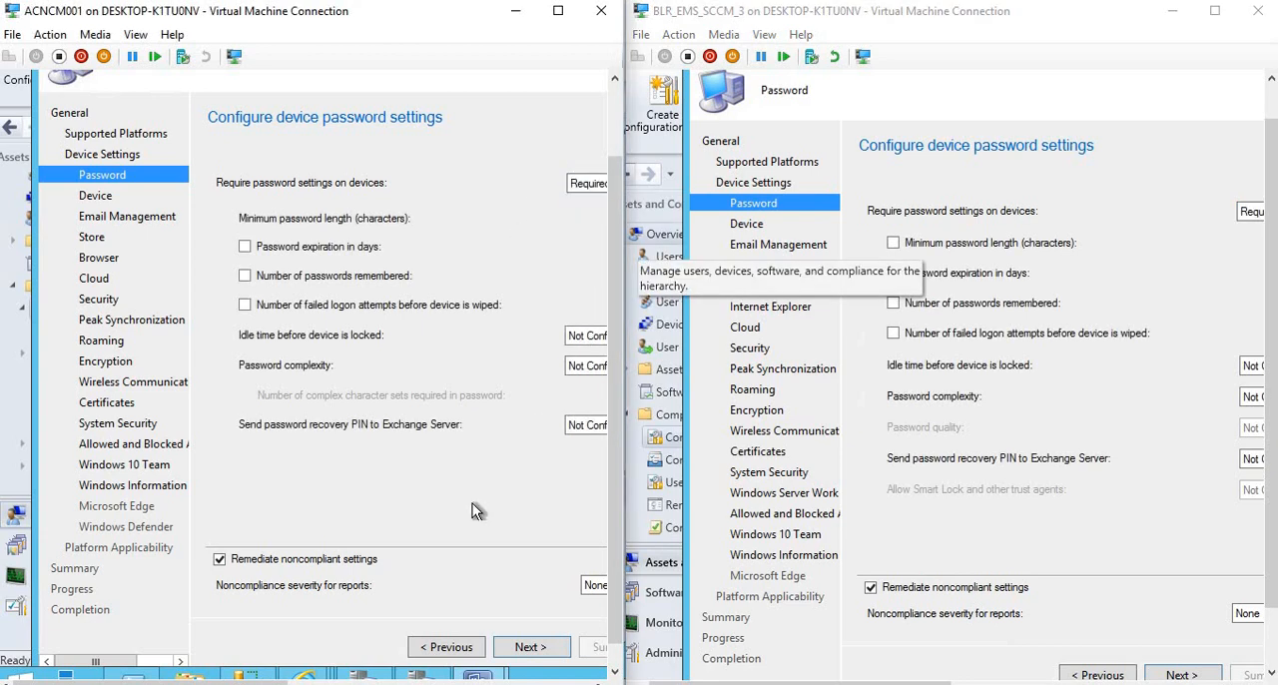
Try the PIN and Strong password complexity options in the 1610 wizard, and set the 1606 wizard's password complexity to Strong.
click(587, 365)
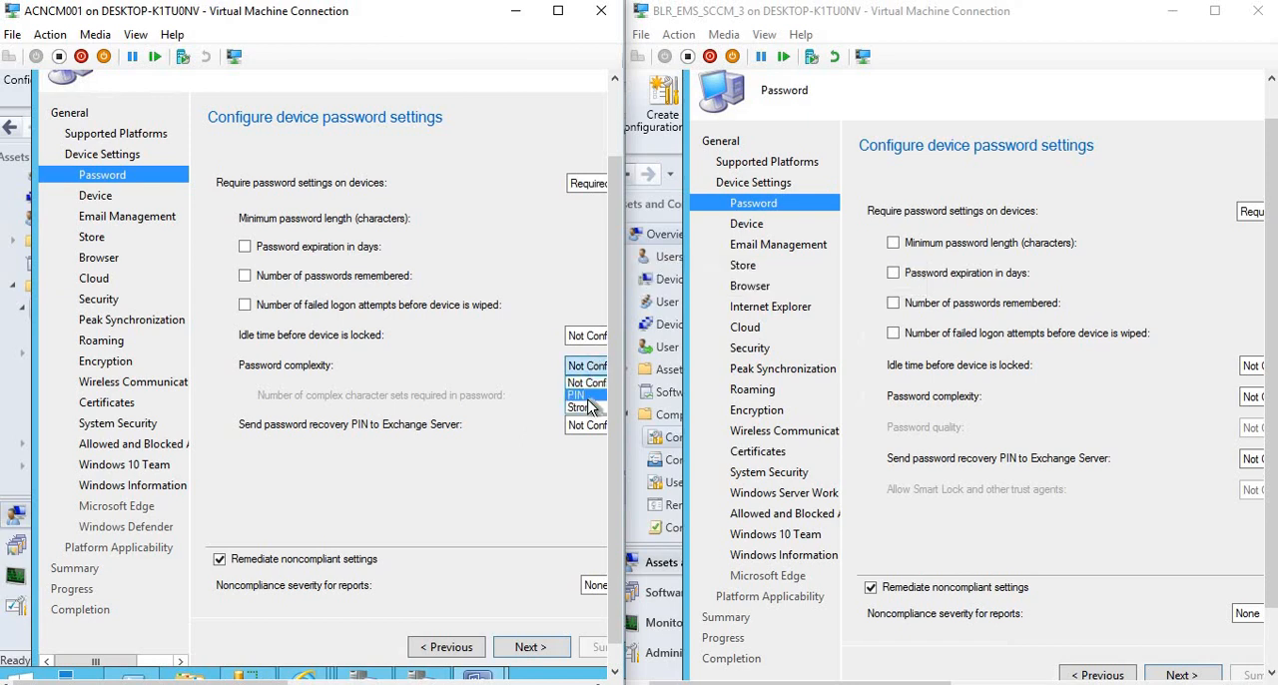
click(588, 396)
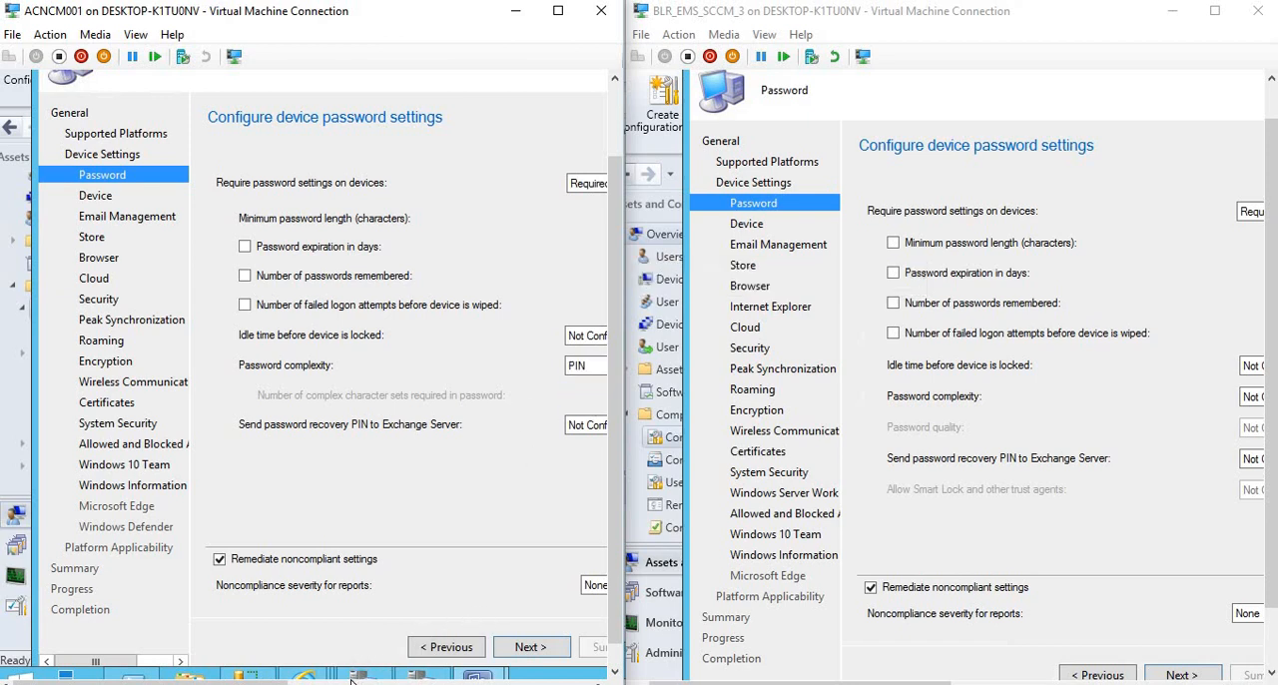
drag(259, 683, 393, 683)
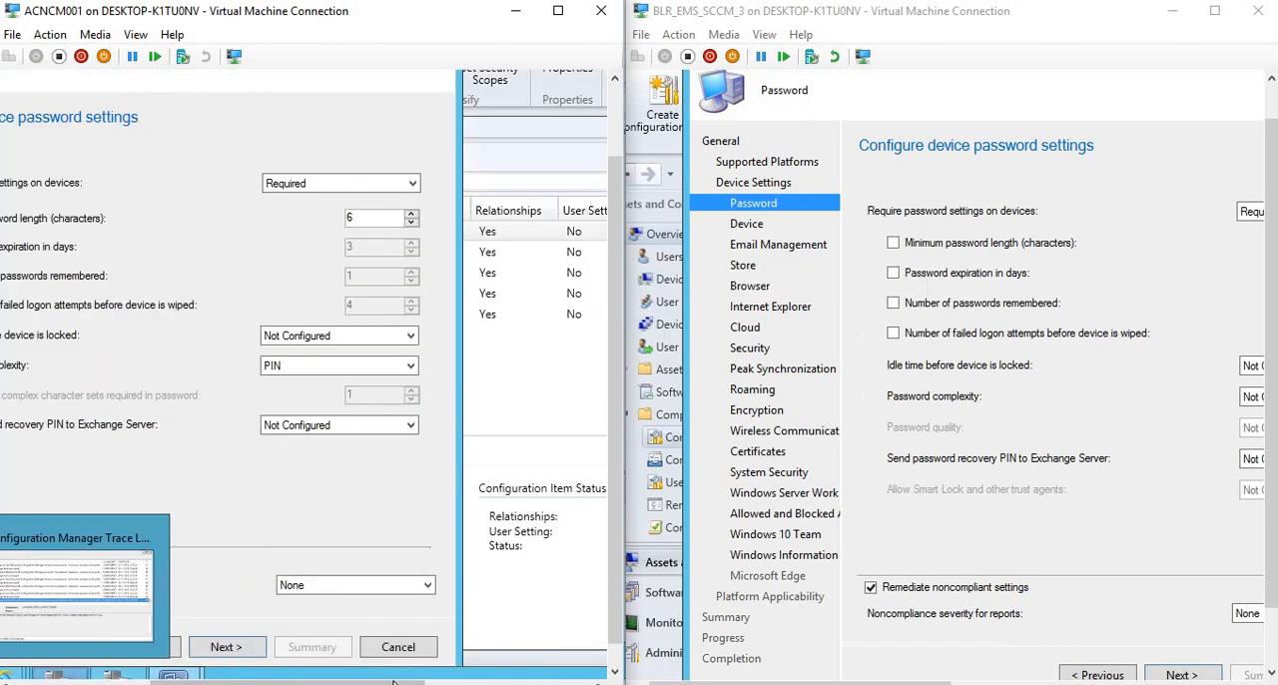
click(370, 370)
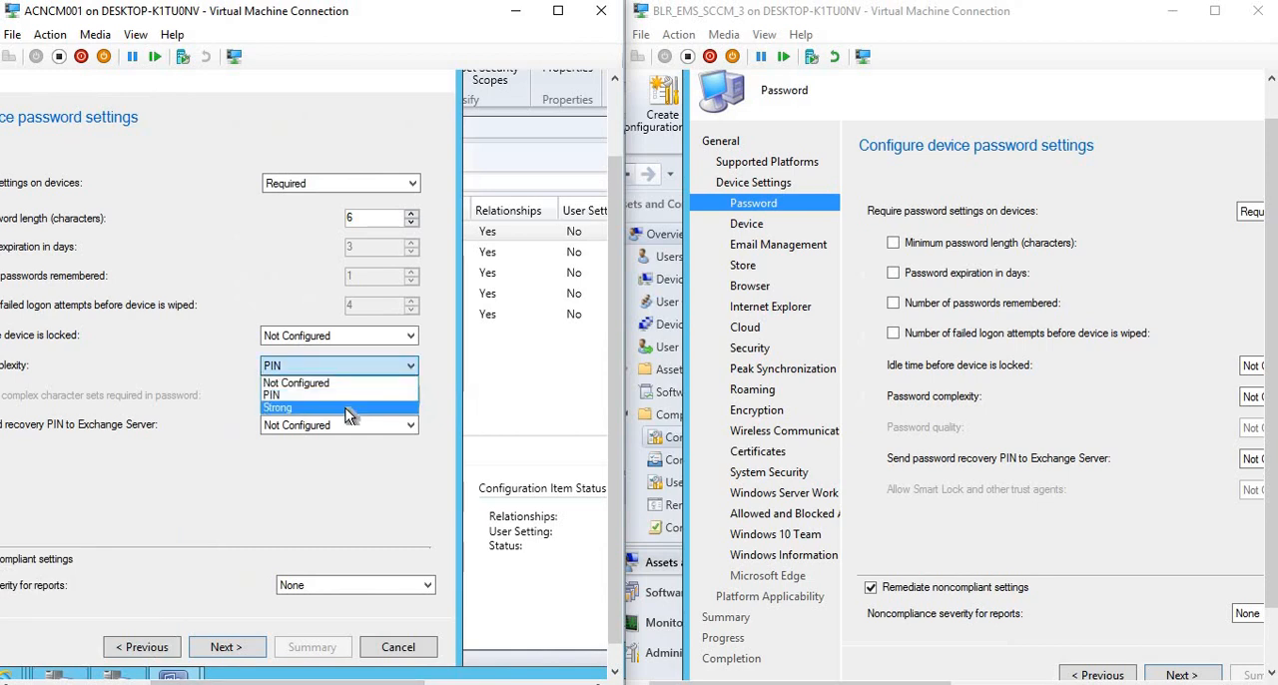
click(345, 407)
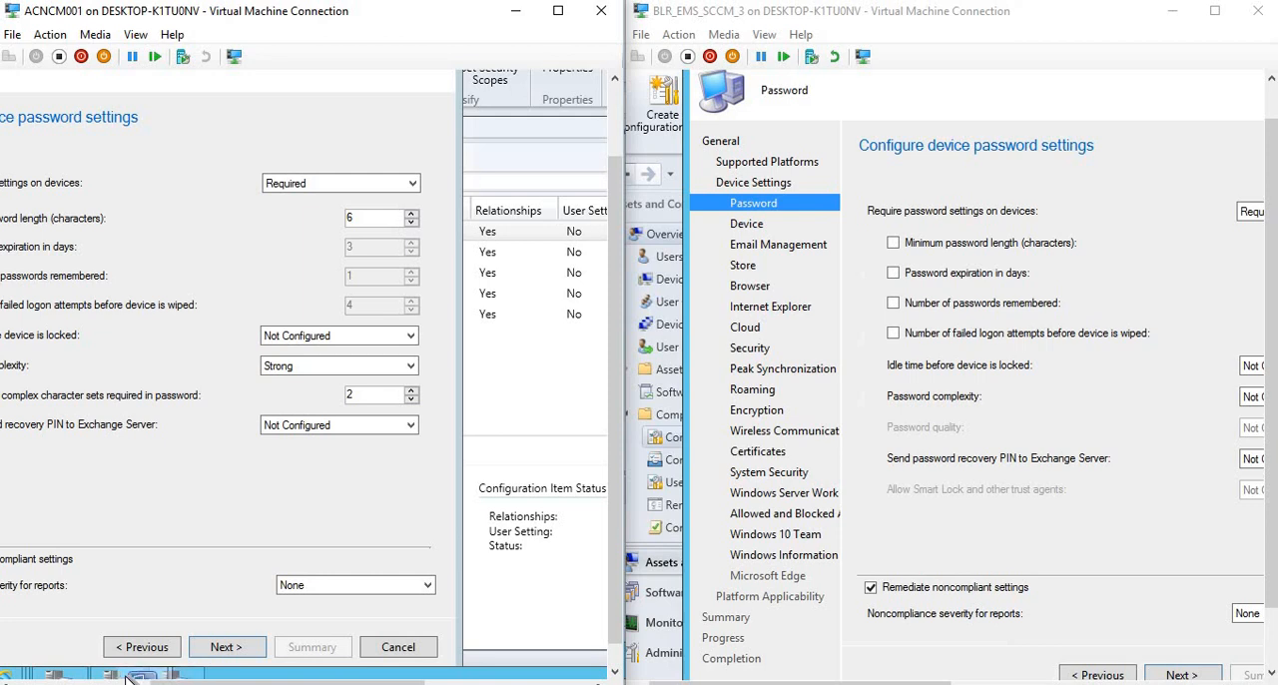
mouse_move(145, 677)
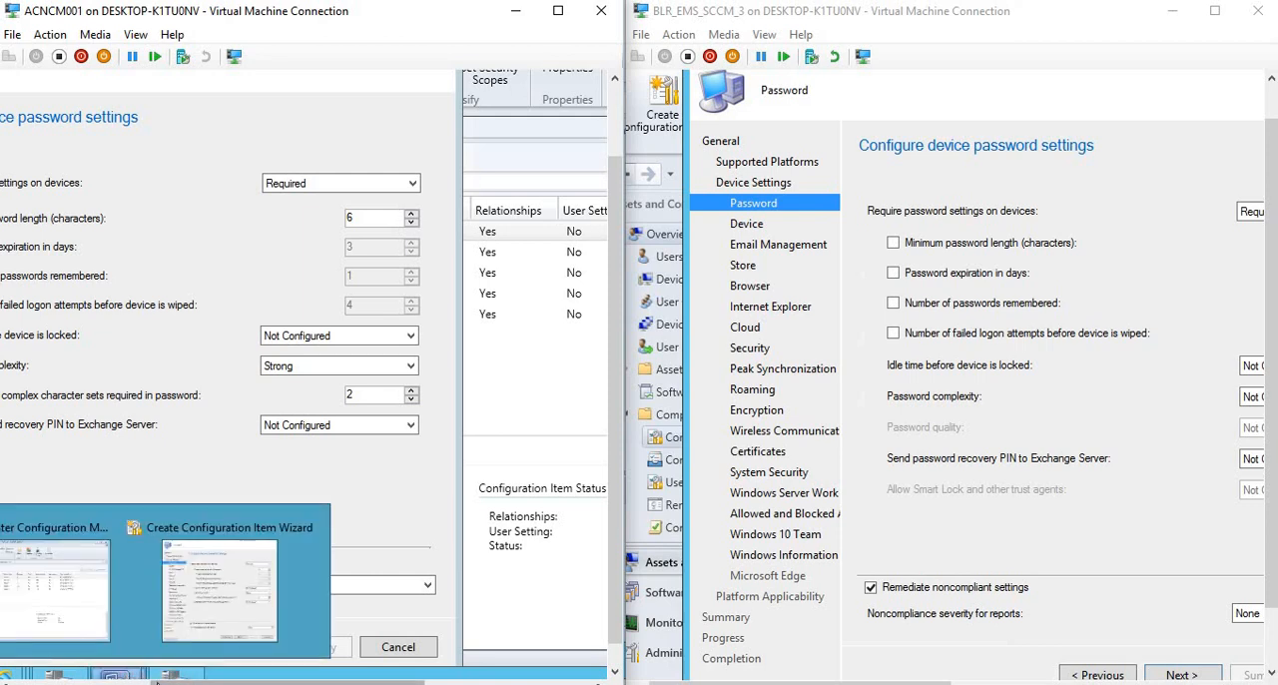
drag(157, 683, 61, 664)
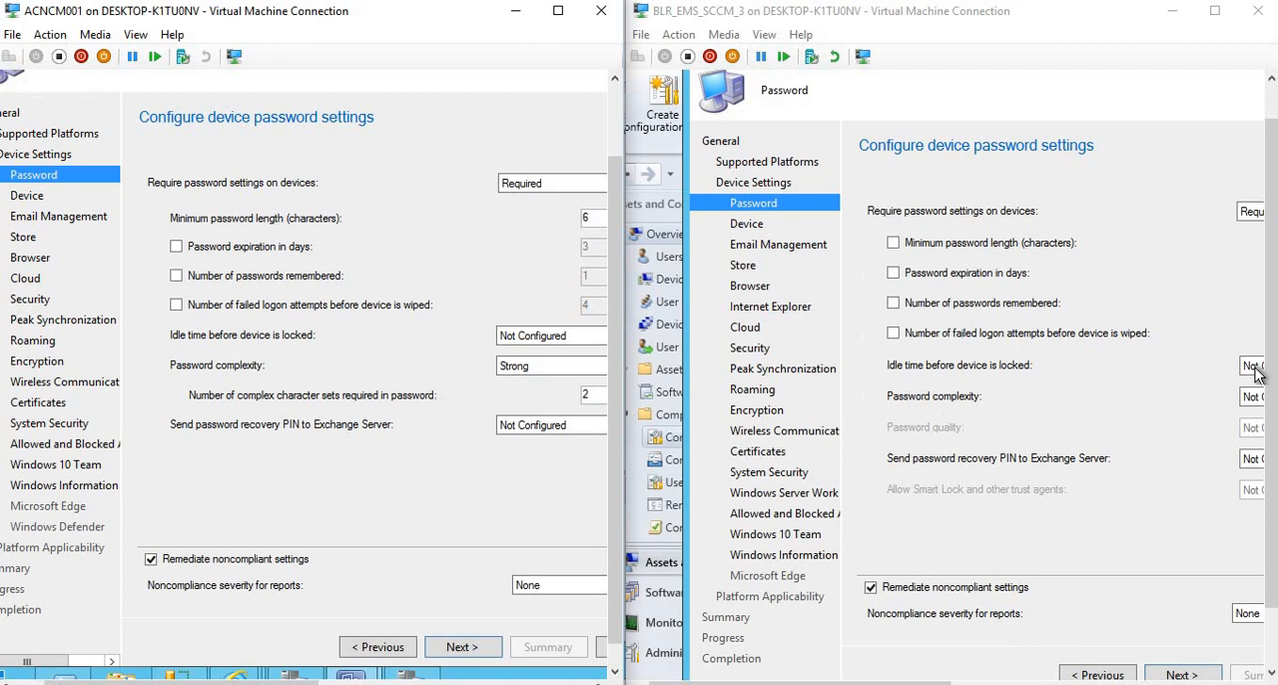
click(1253, 399)
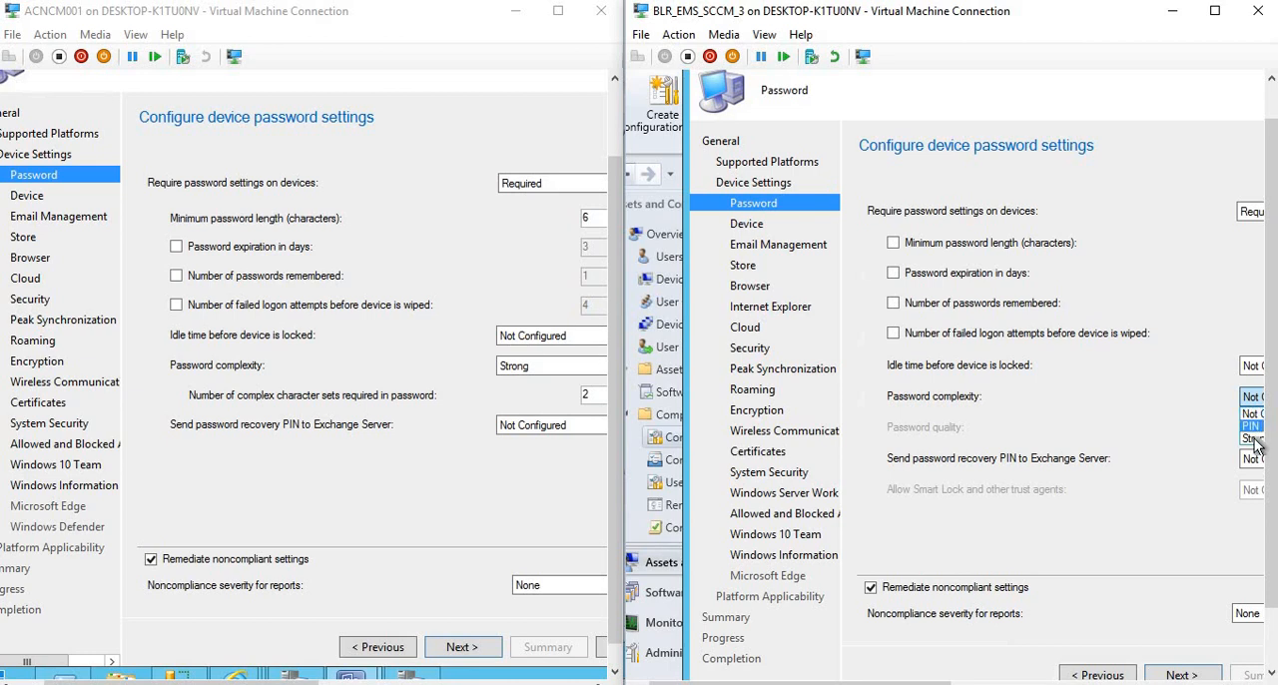
click(1254, 425)
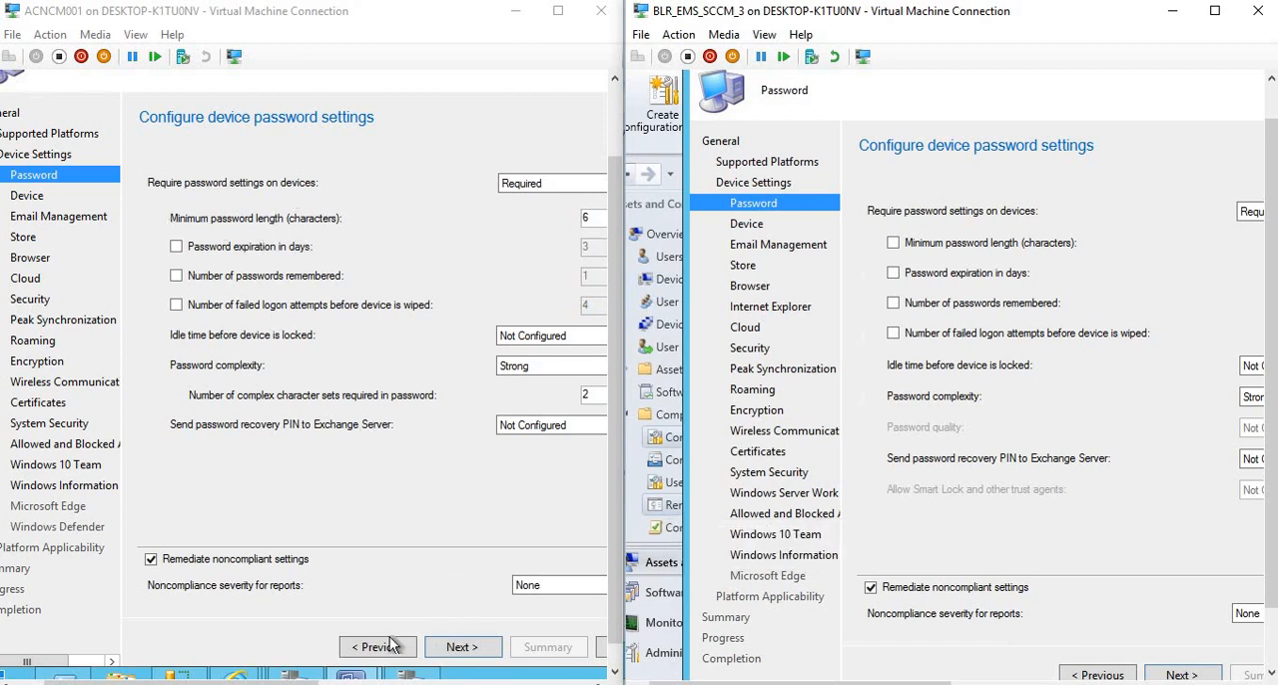
Close the configuration item wizards in both the 1610 and 1606 consoles, discarding their changes.
click(600, 647)
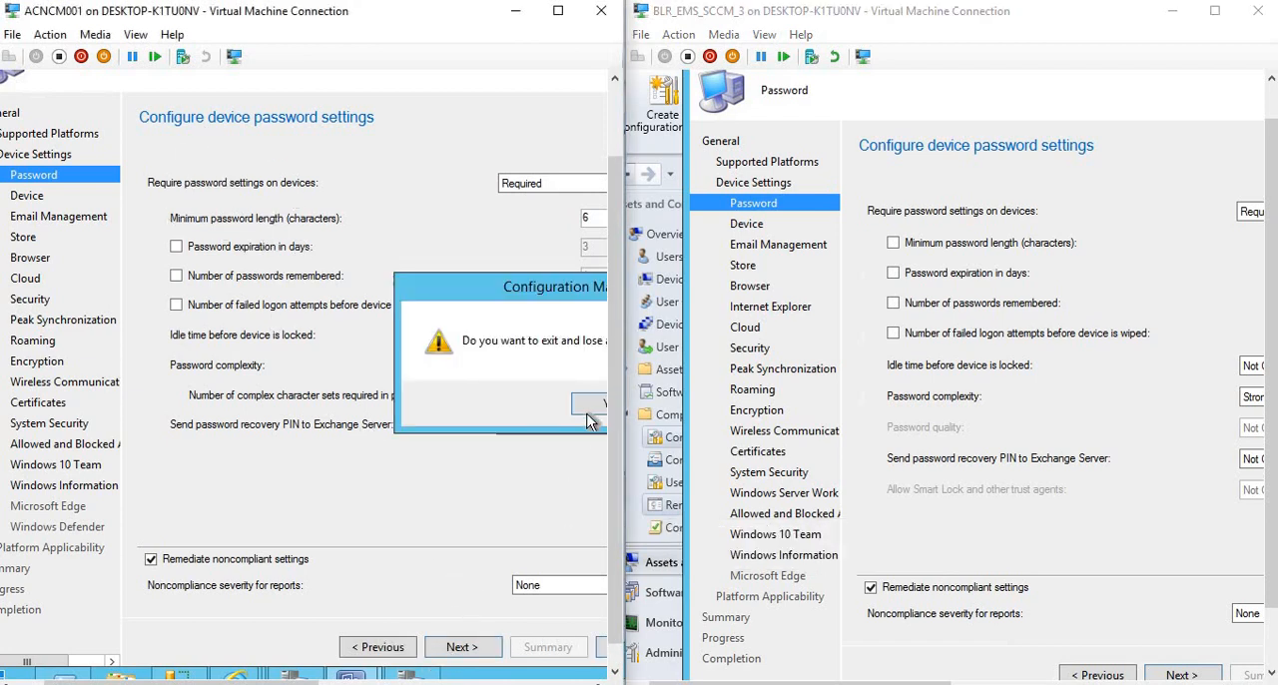
click(589, 420)
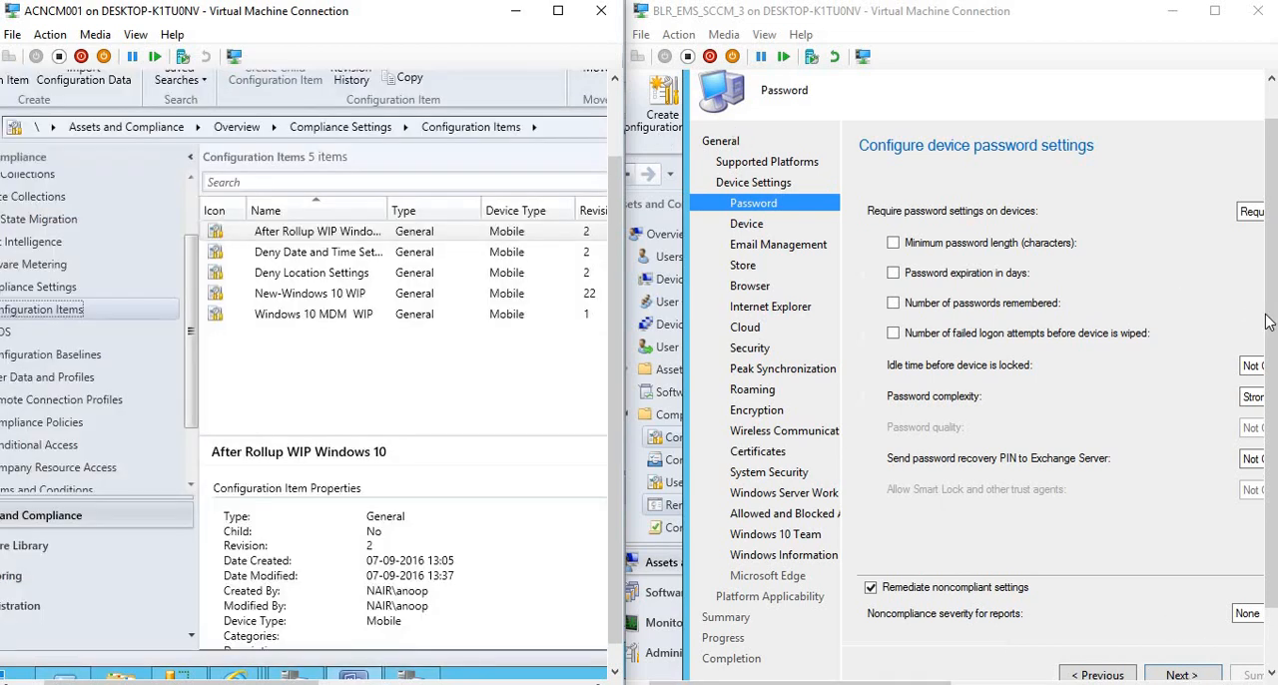
drag(1271, 218, 1271, 179)
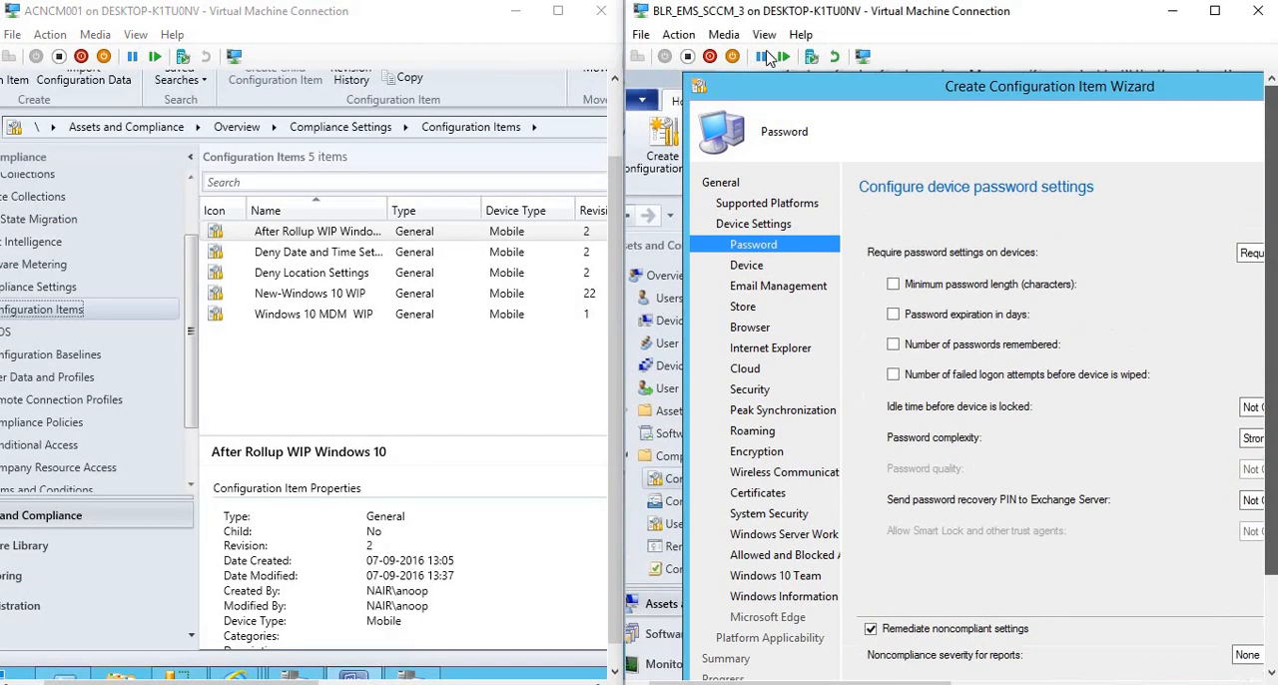
double_click(702, 90)
click(1259, 494)
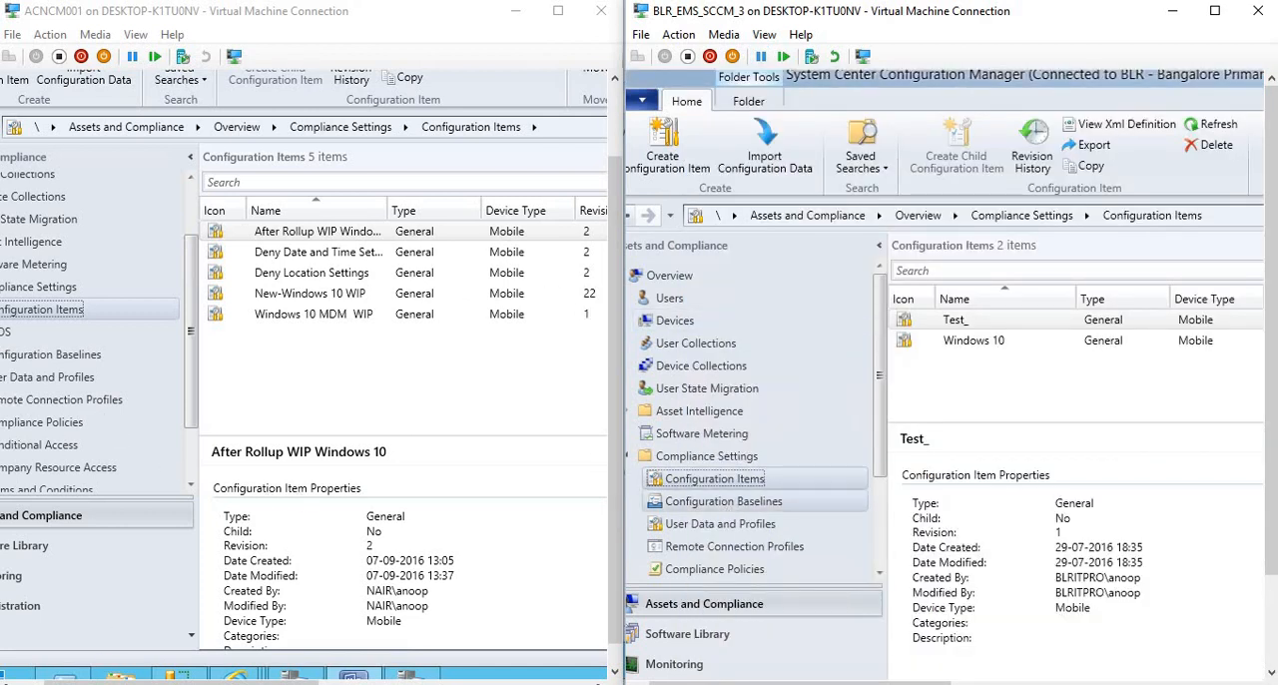
Start a compliance policy named SCCM 1610 in the 1610 console, for devices managed without the Configuration Manager client.
drag(65, 682, 28, 681)
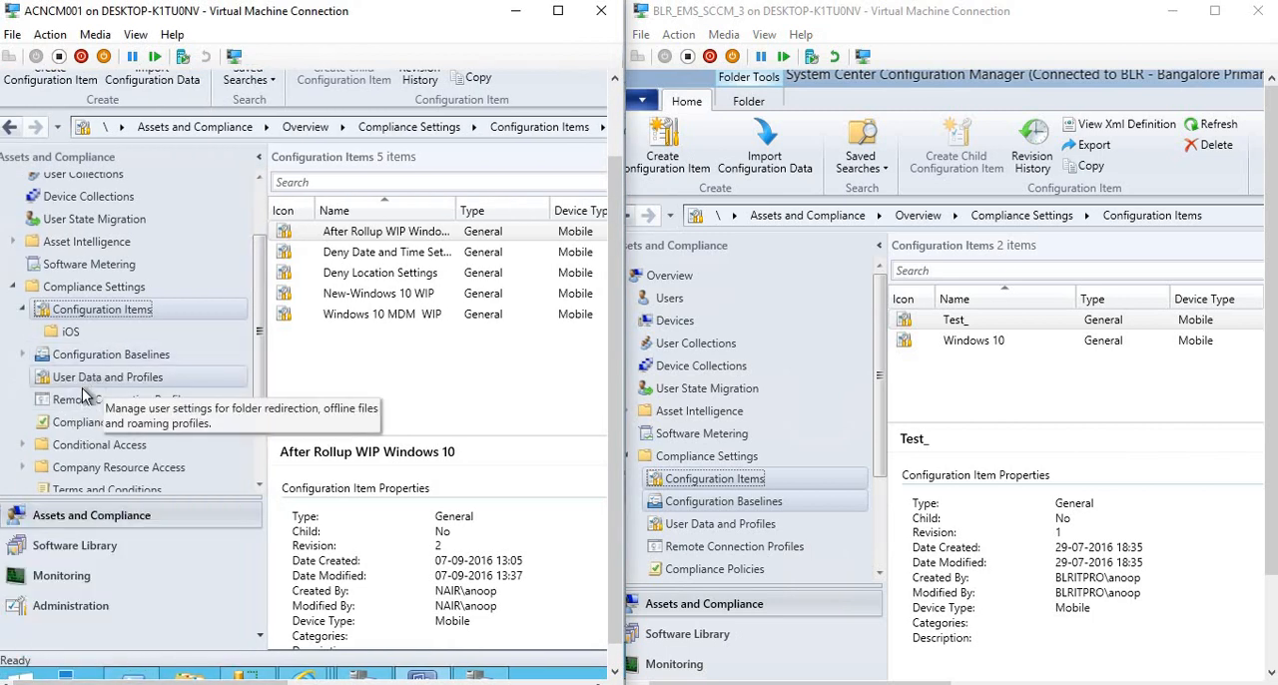
click(72, 427)
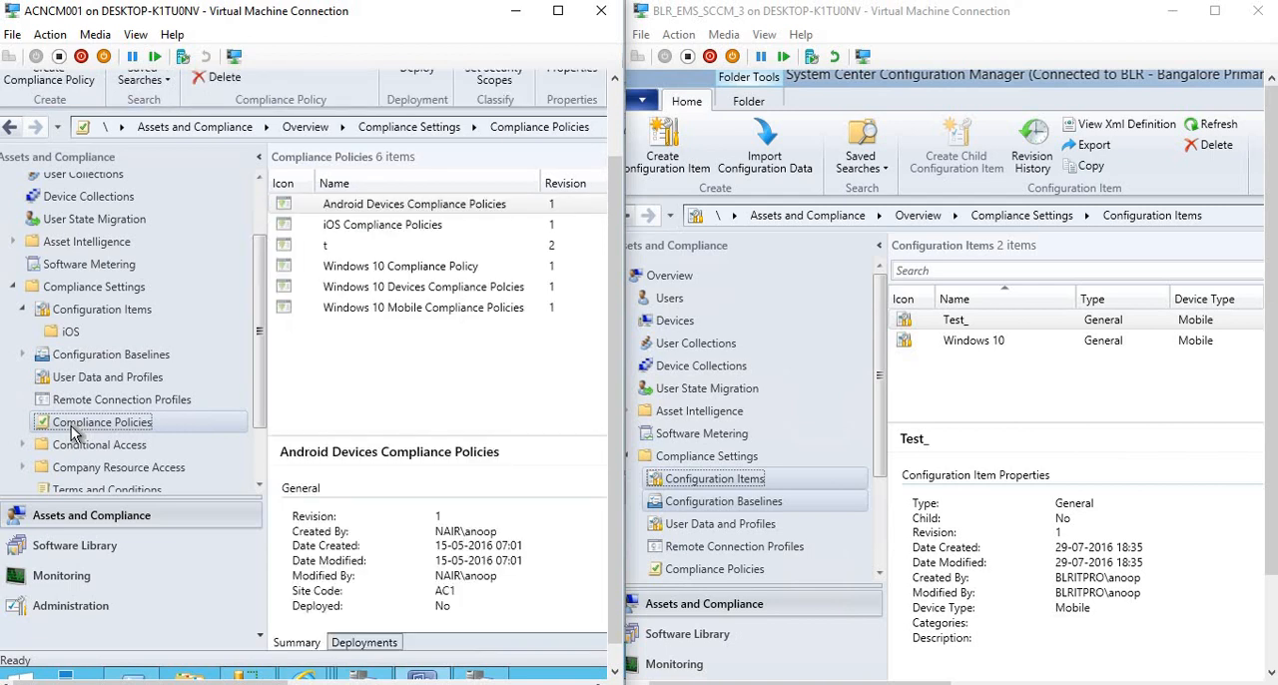
click(56, 88)
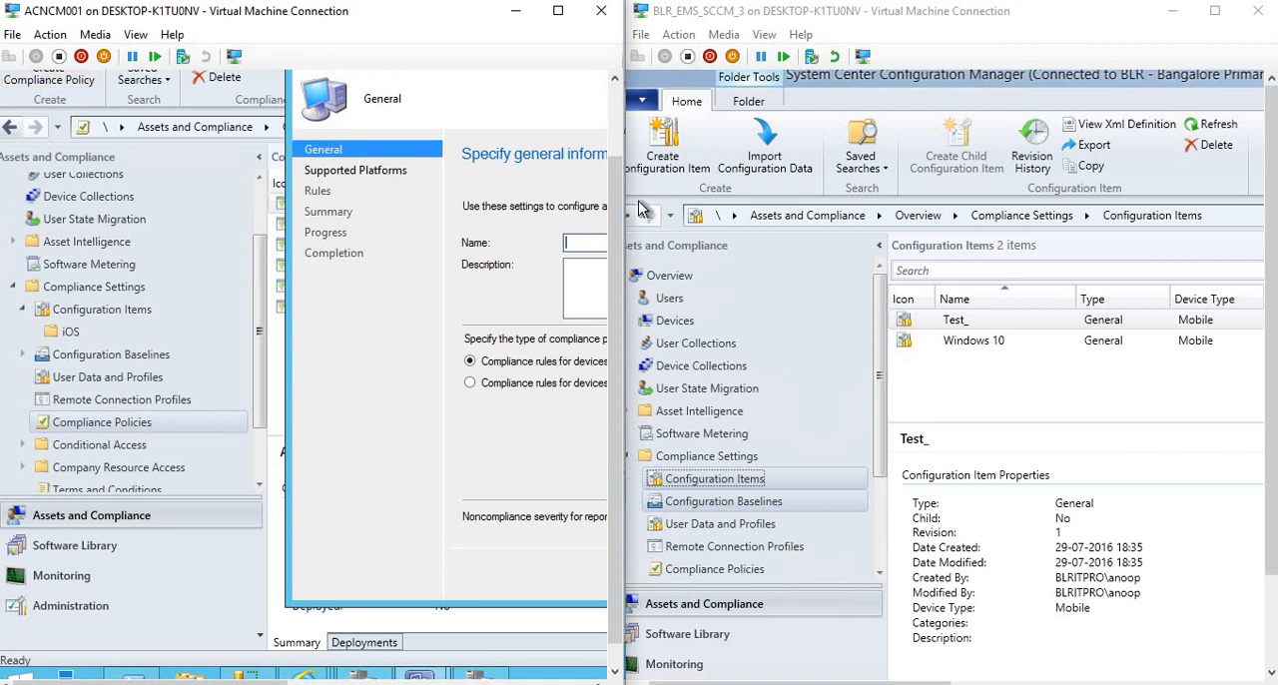
drag(615, 213, 604, 183)
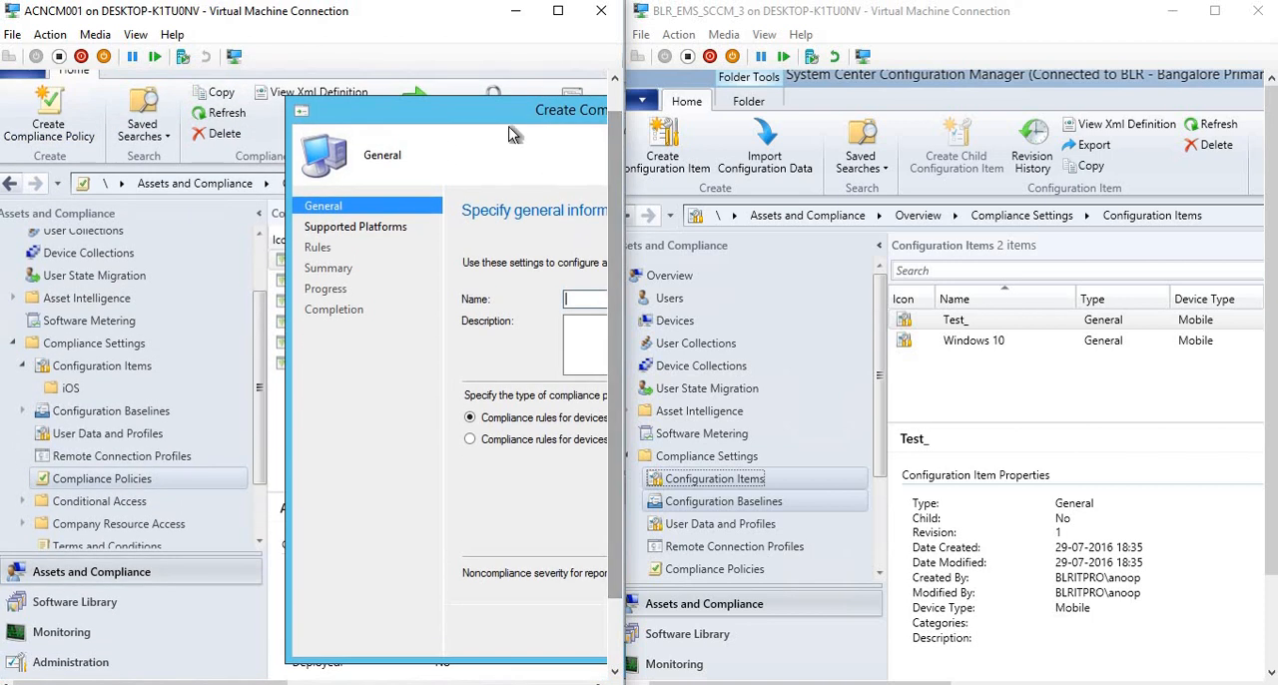
drag(444, 108, 160, 96)
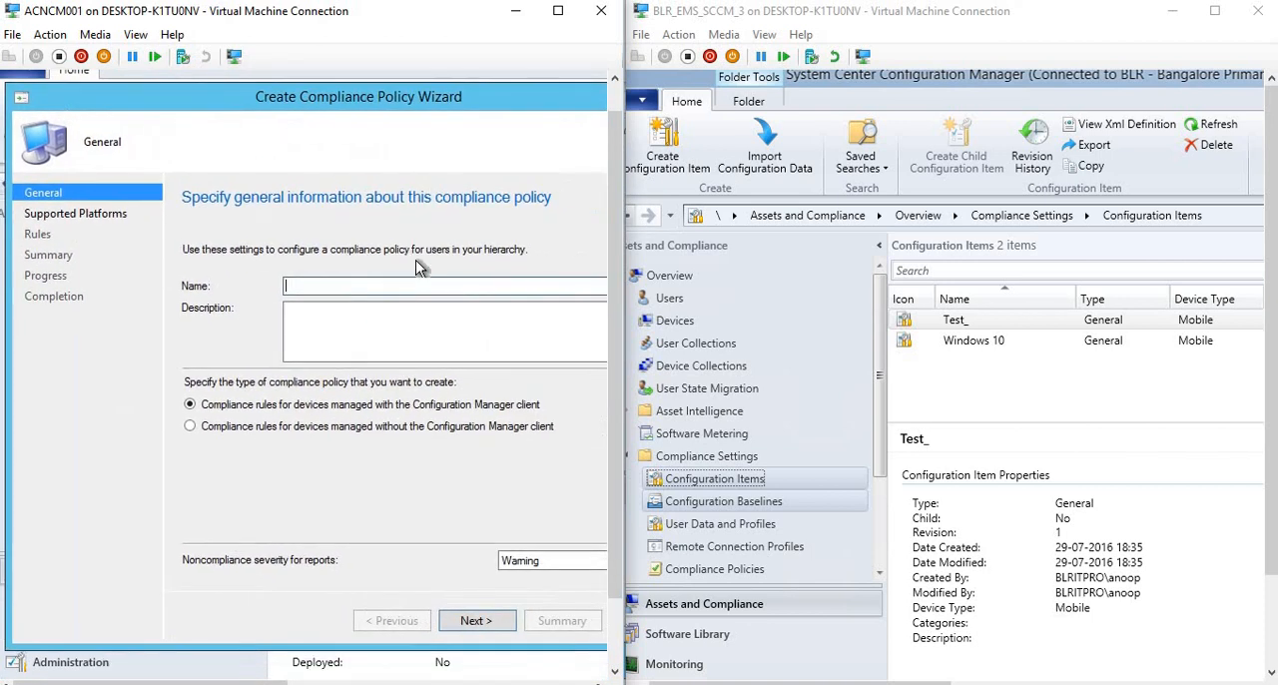
text(SCCM 1610)
click(246, 429)
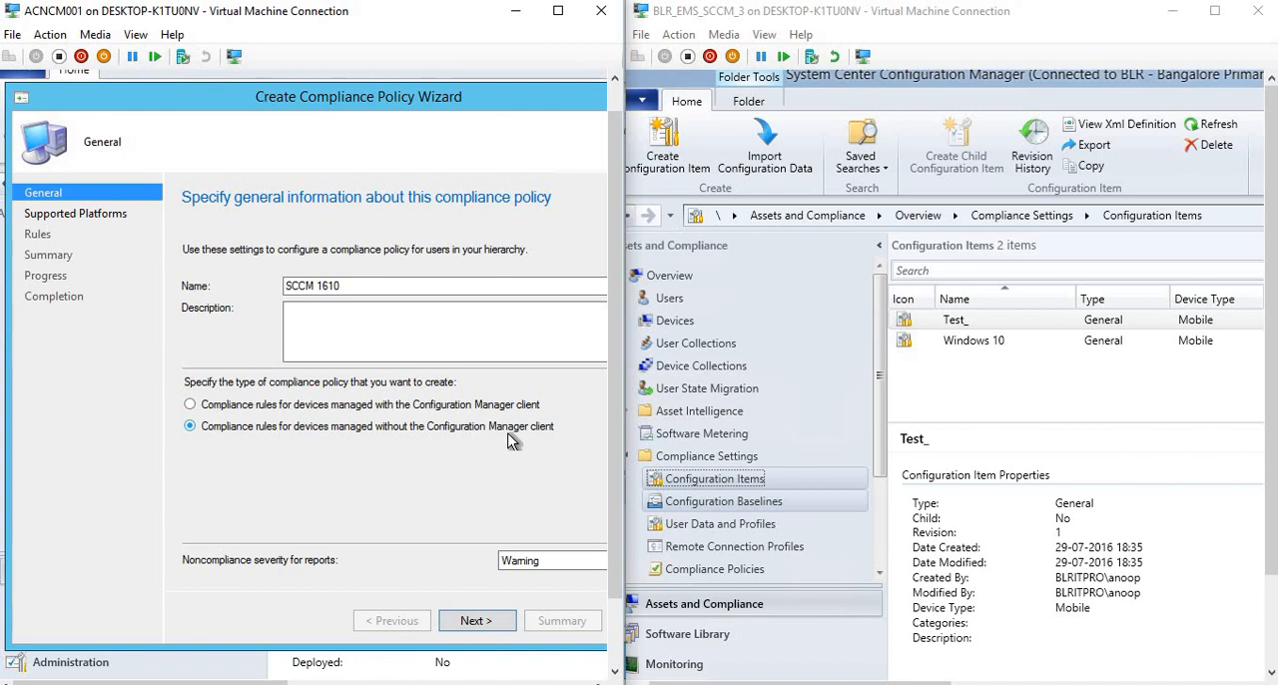
click(475, 621)
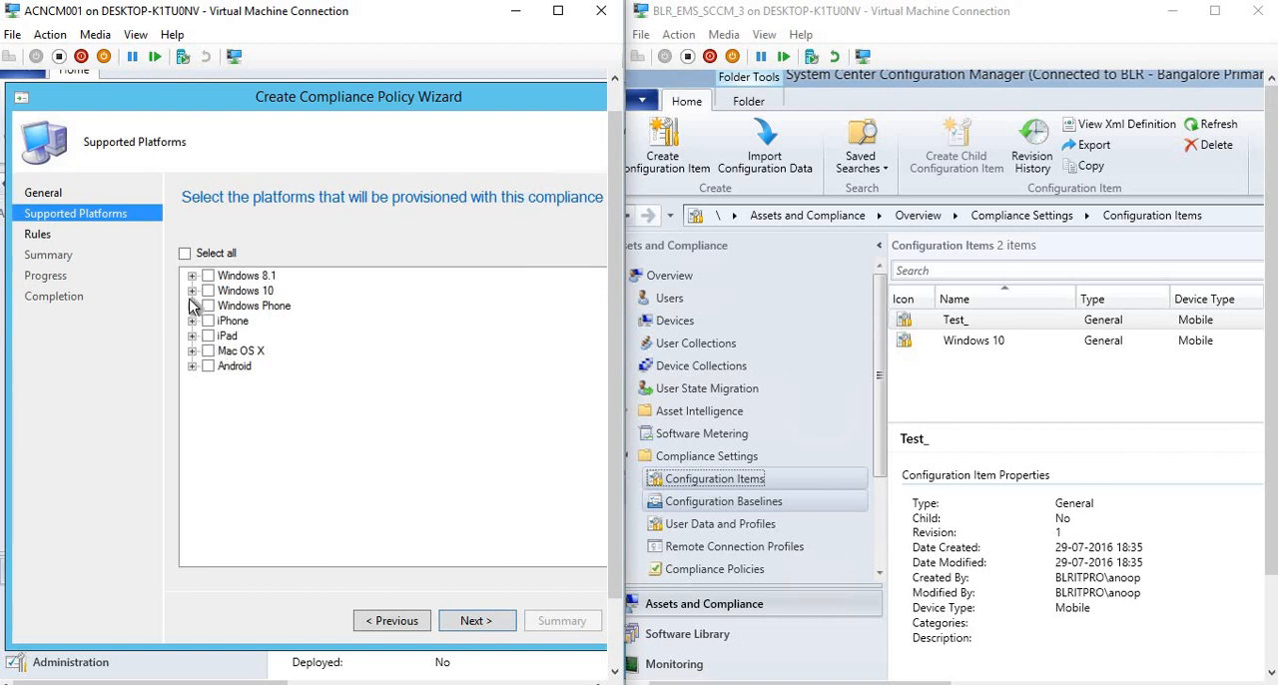
Set all Android versions as the policy's supported platforms and examine the conditions offered for a new rule, trying Minimum password length.
click(185, 256)
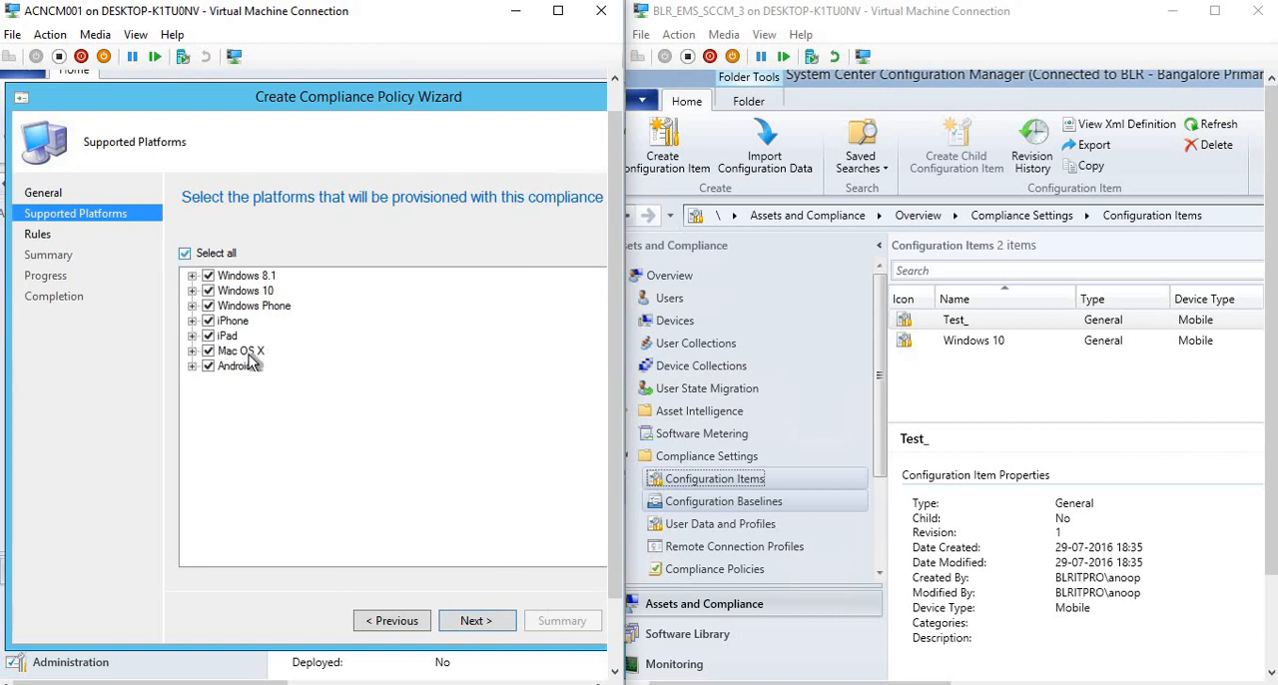
click(185, 255)
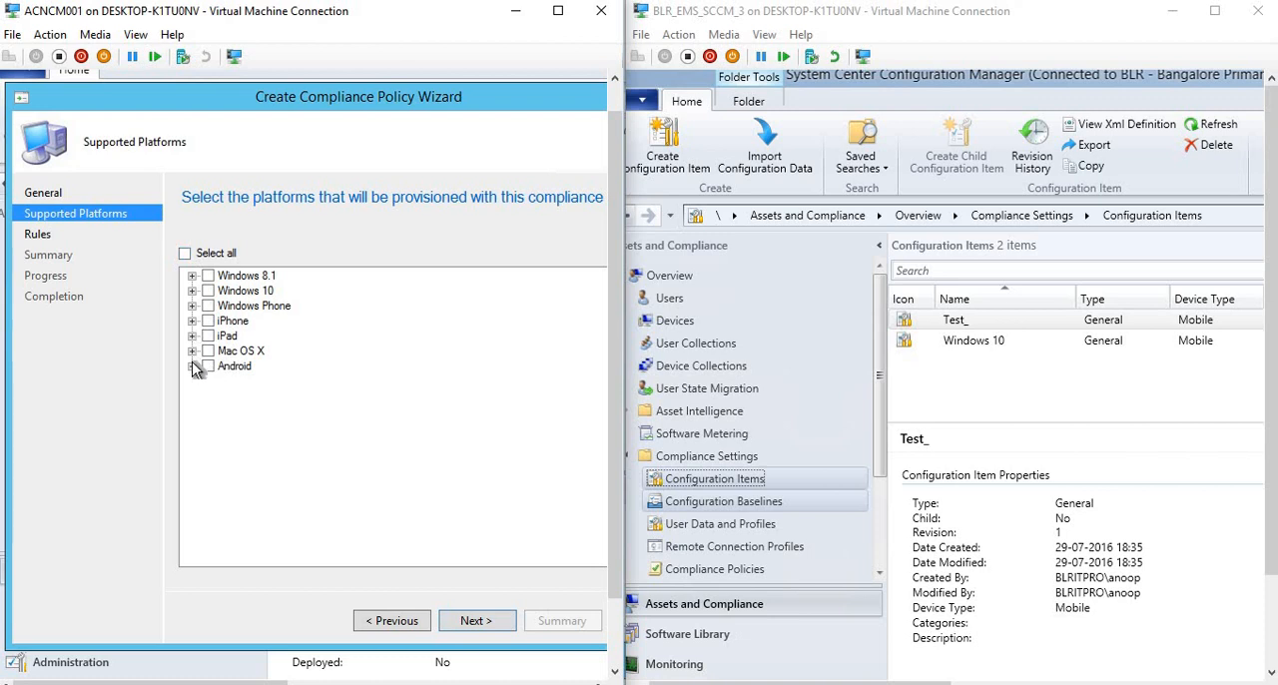
click(191, 366)
click(209, 366)
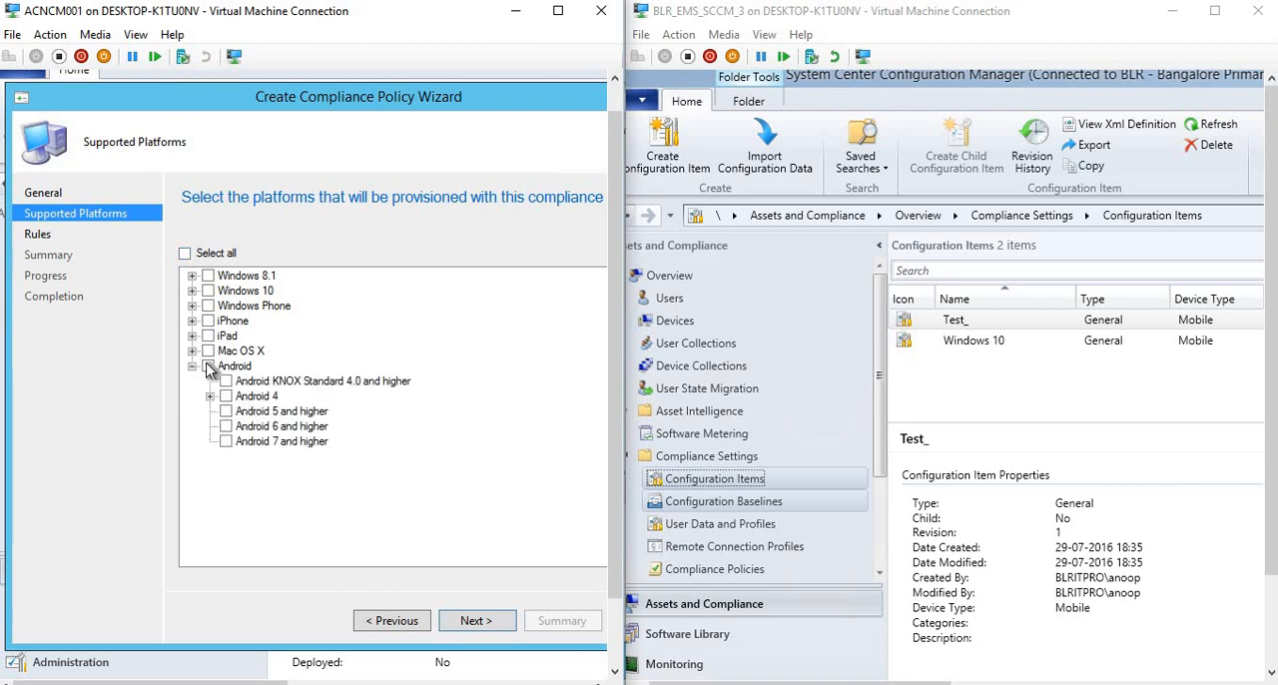
click(473, 620)
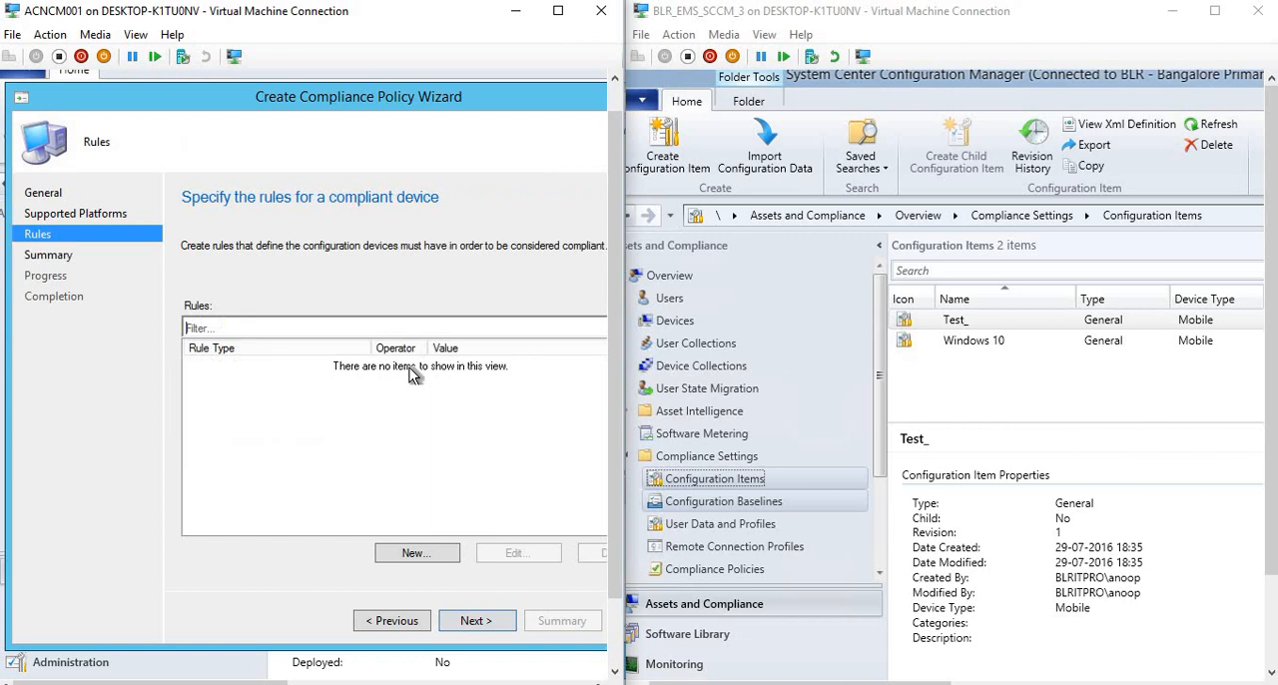
click(417, 552)
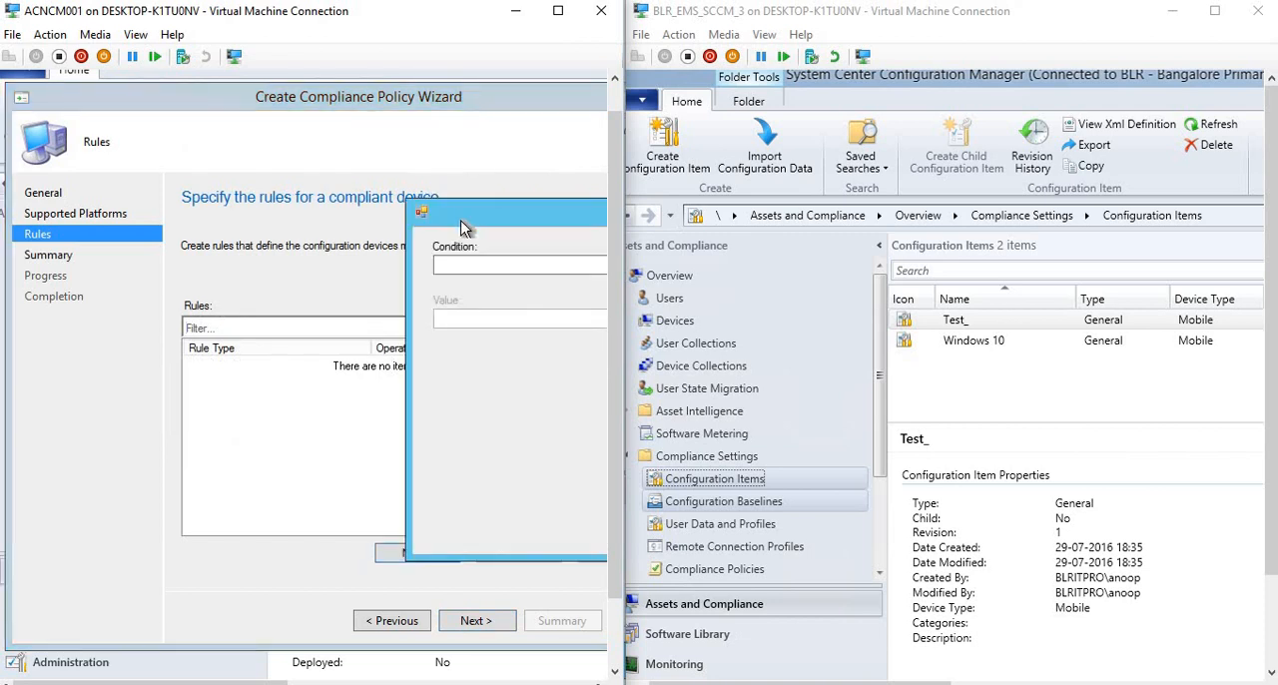
click(362, 205)
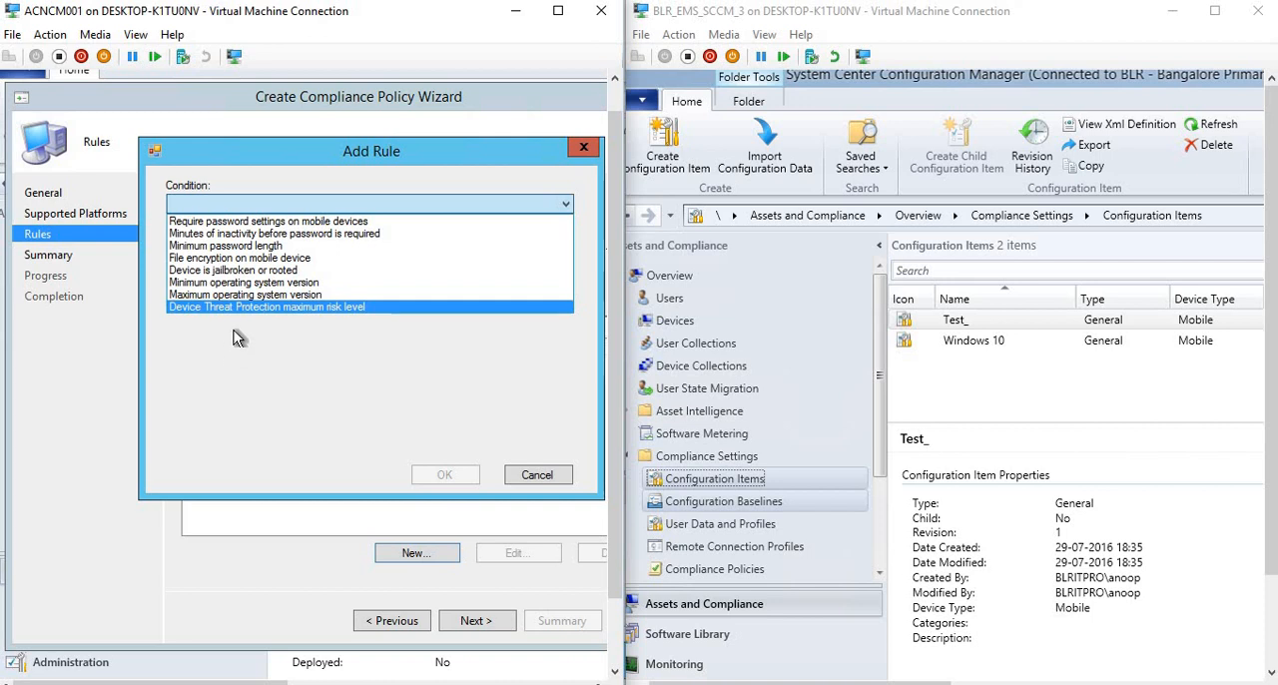
click(258, 247)
click(264, 206)
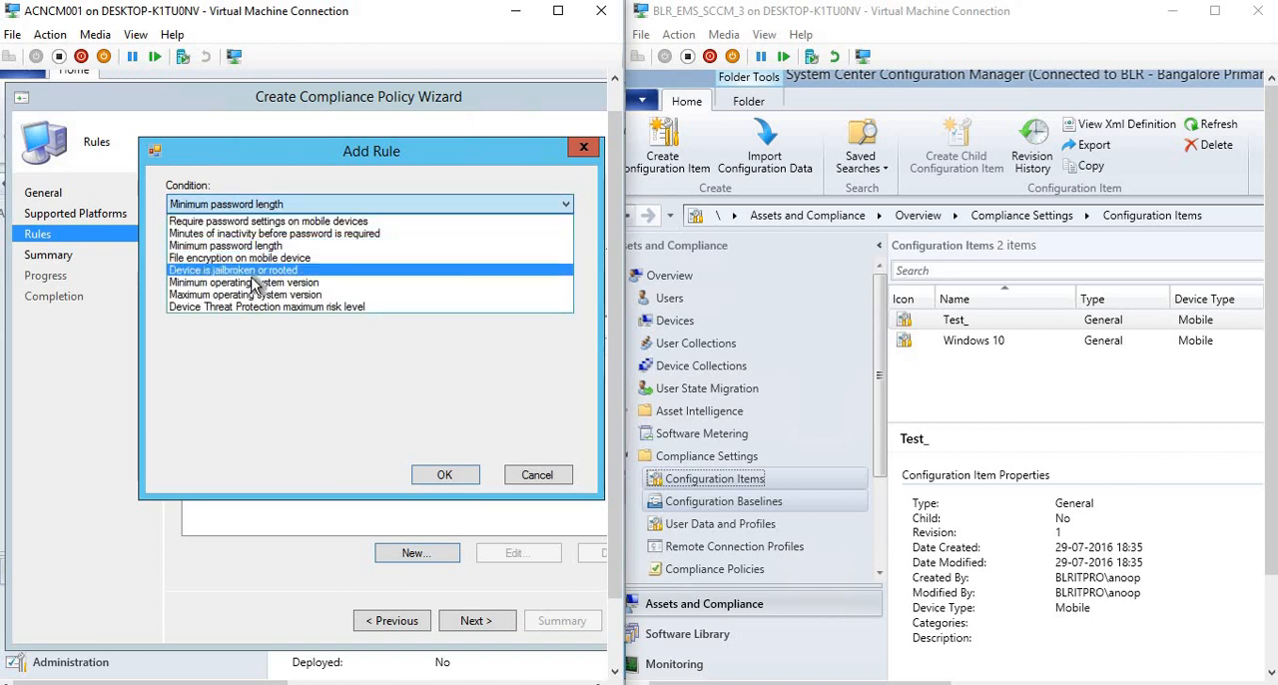
click(536, 479)
click(536, 477)
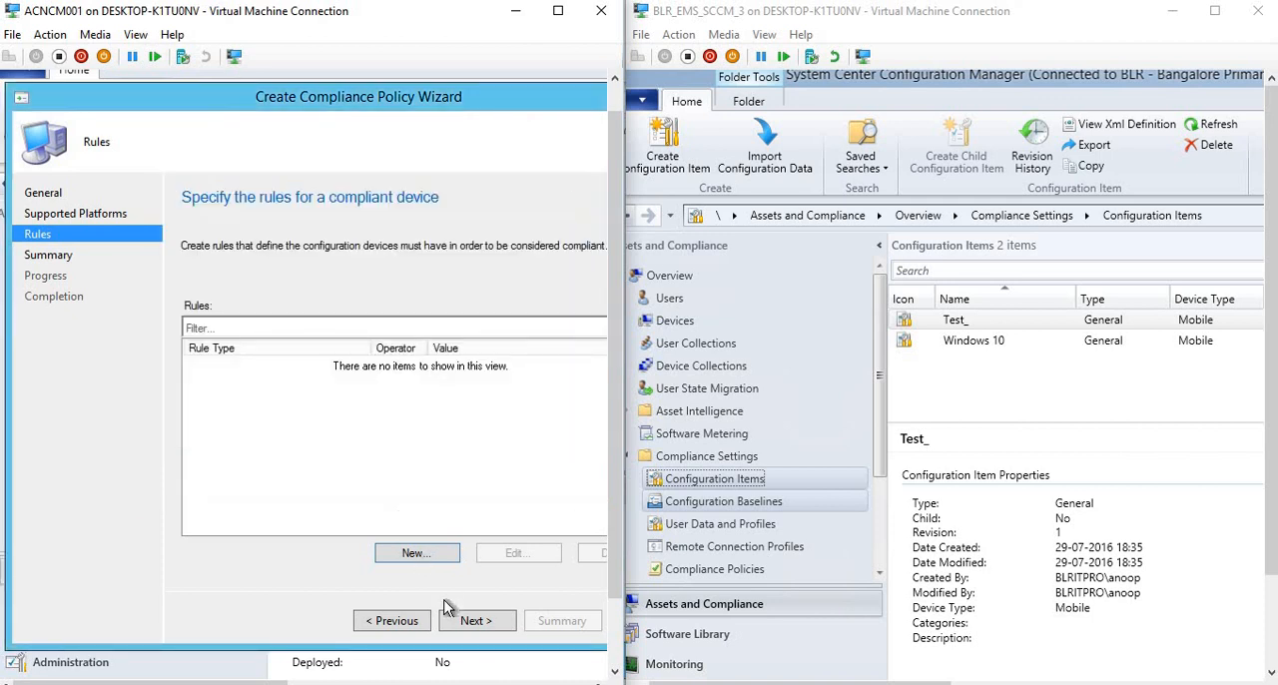
Replace Android with all iPad devices, examine the conditions for a new rule, and open Compliance Policies in the 1606 console.
click(399, 621)
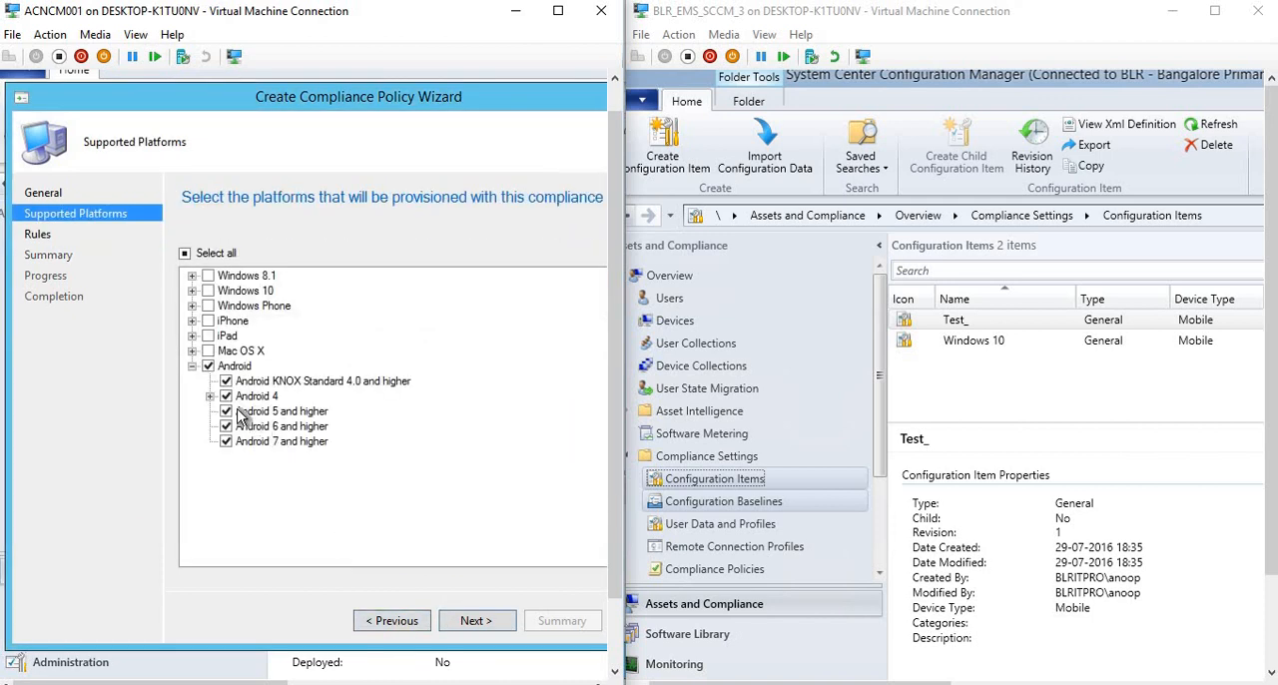
click(207, 366)
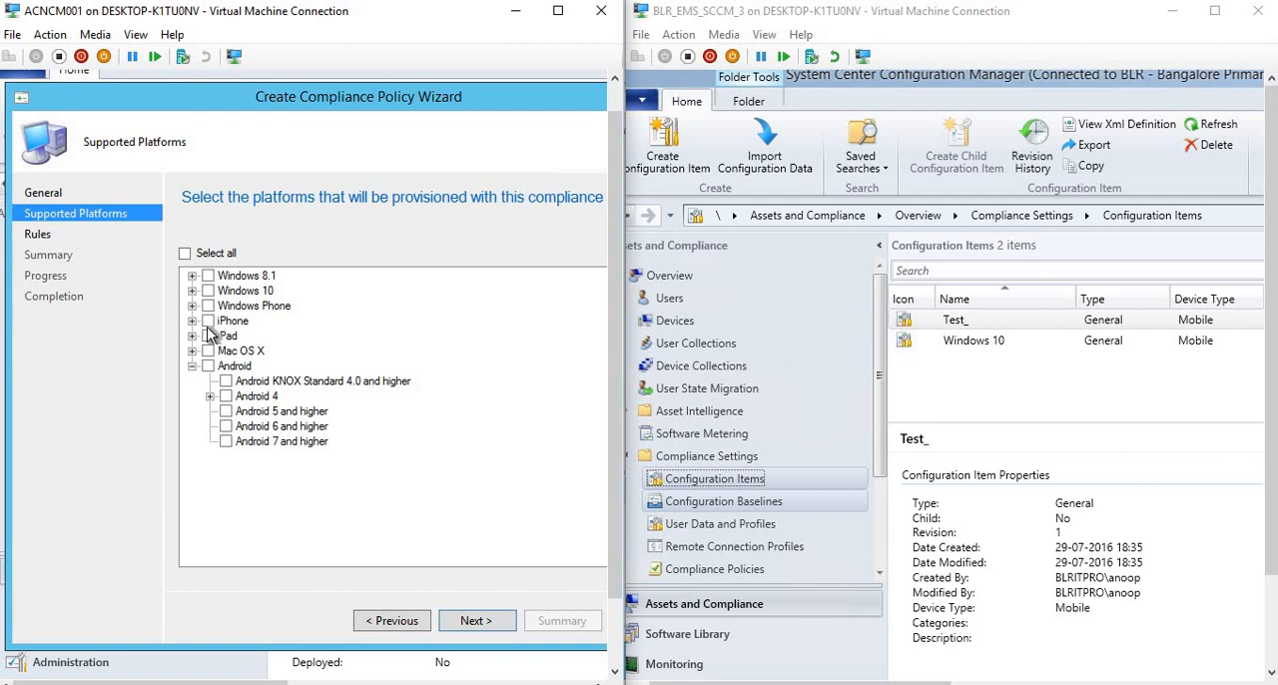
click(208, 336)
click(475, 621)
click(423, 557)
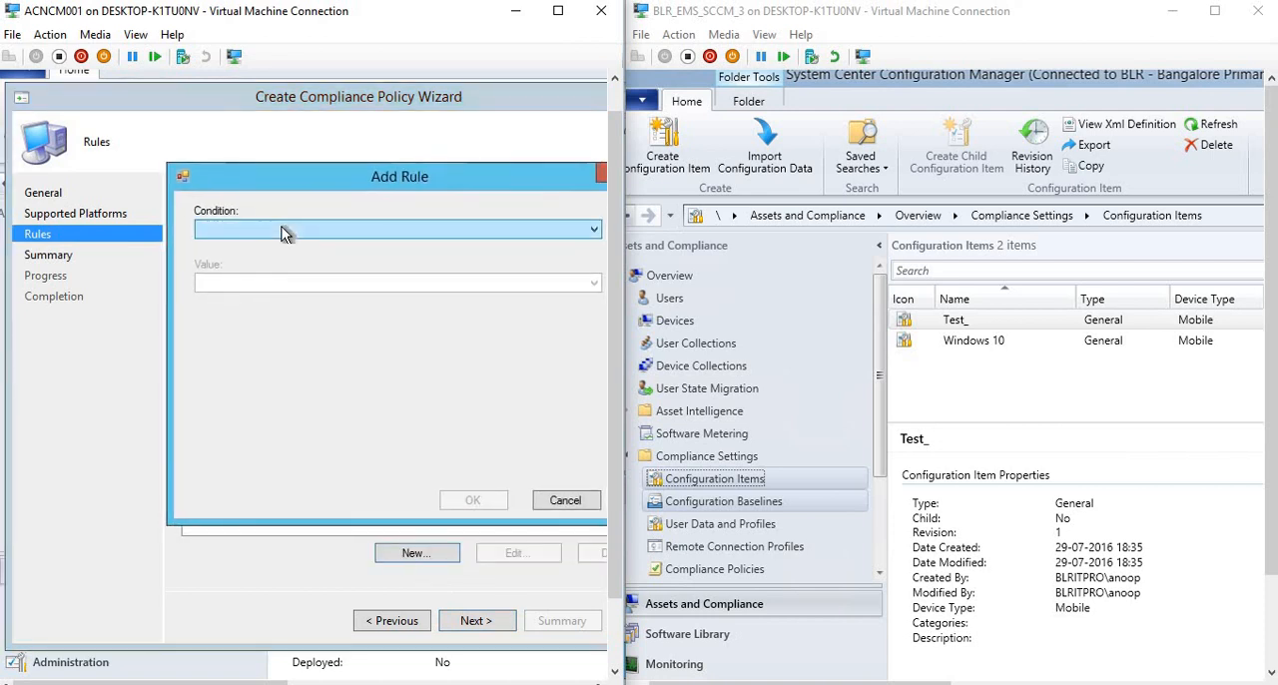
click(285, 229)
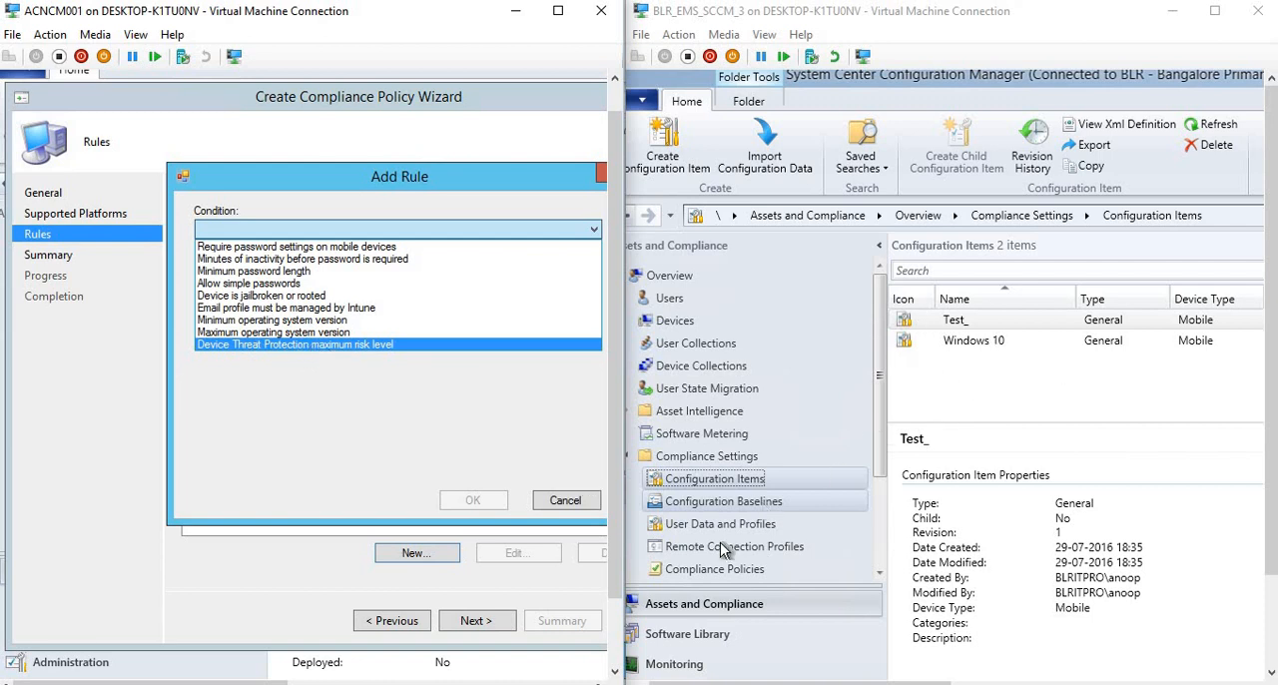
click(703, 569)
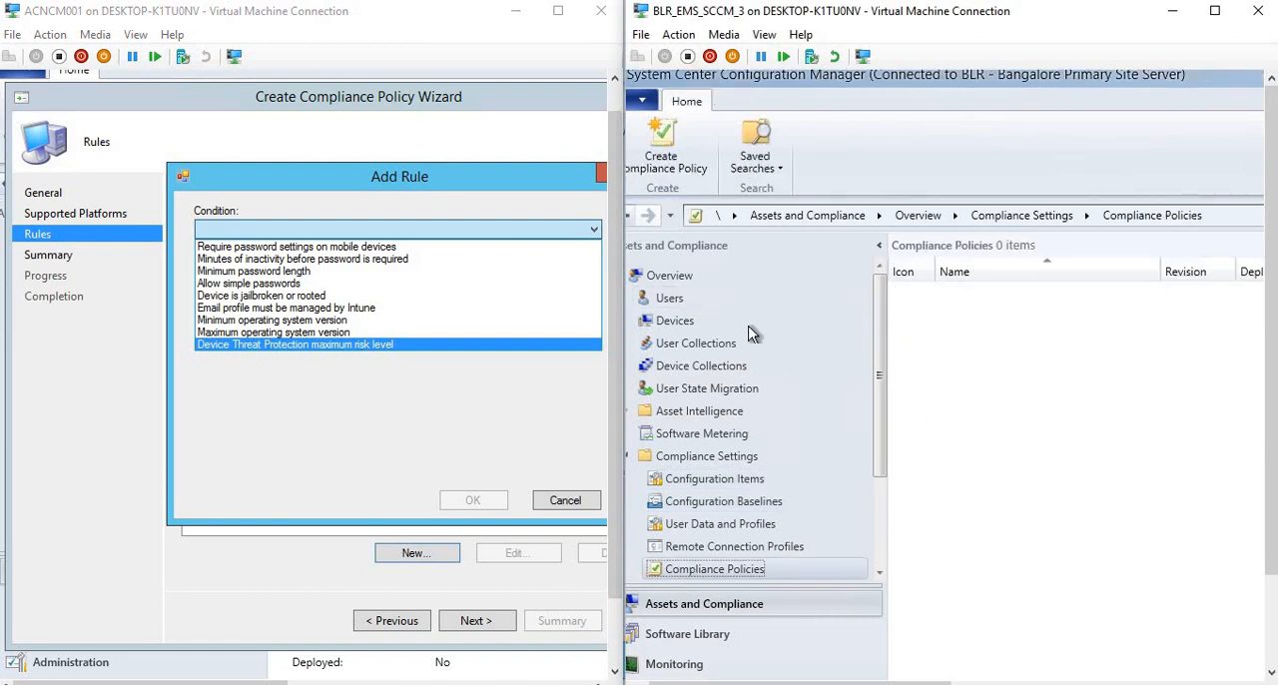
click(557, 505)
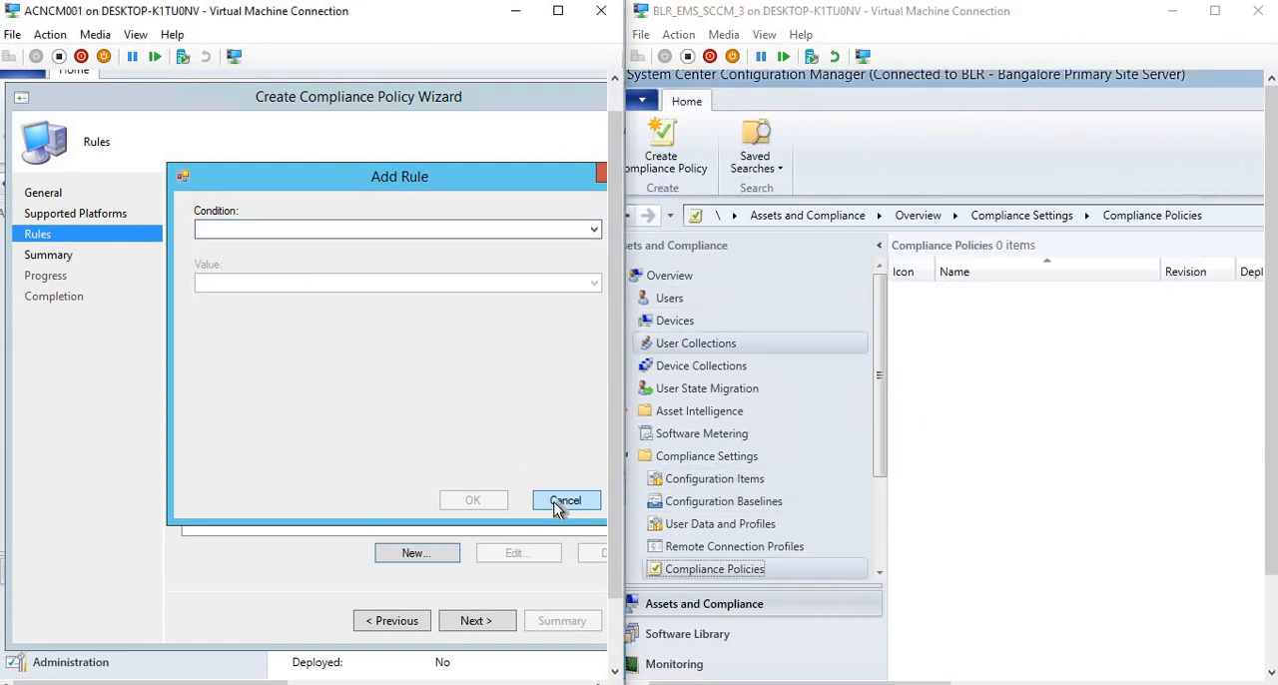
click(559, 501)
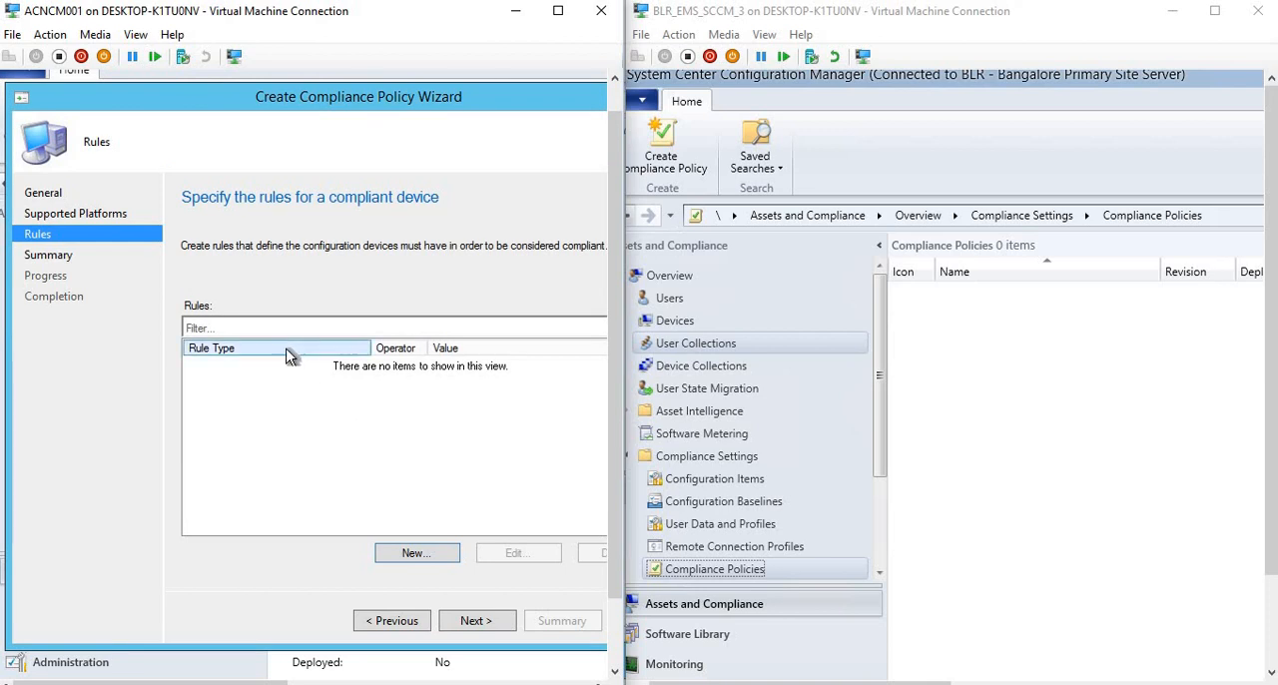
Replace the iPad platforms with All Windows 10 (64-bit) and examine the conditions offered for a new compliance rule.
click(392, 620)
click(207, 337)
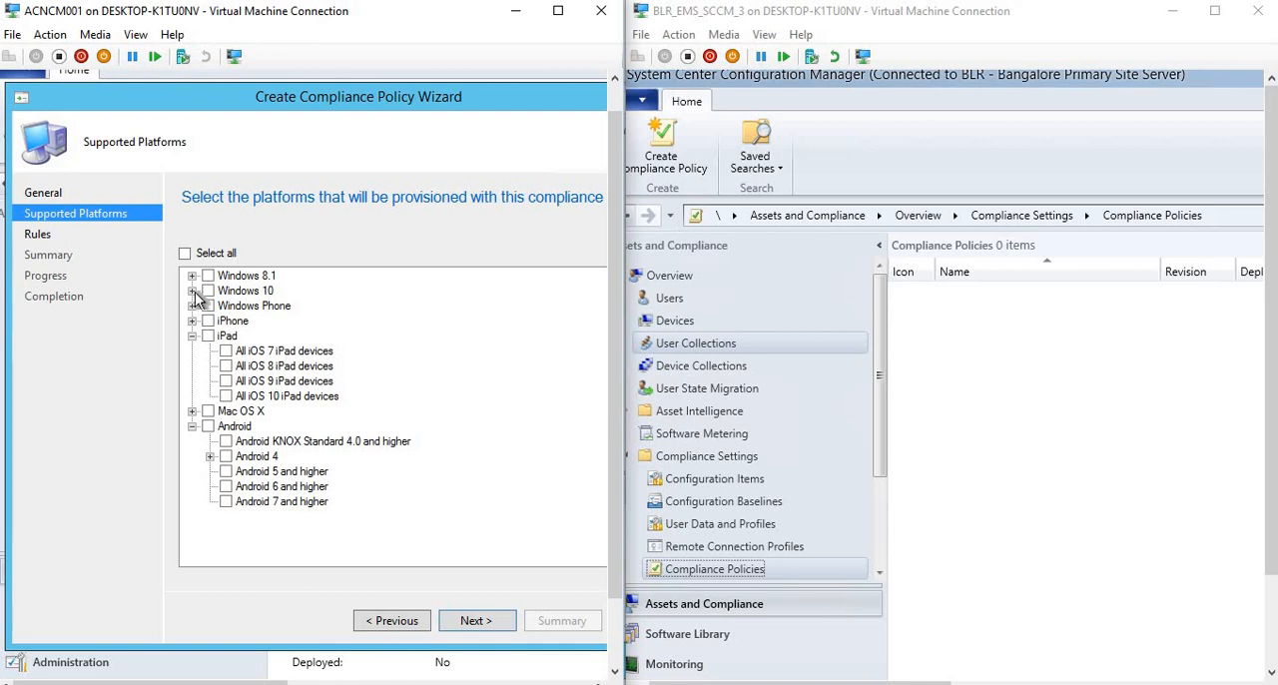
click(192, 291)
click(226, 306)
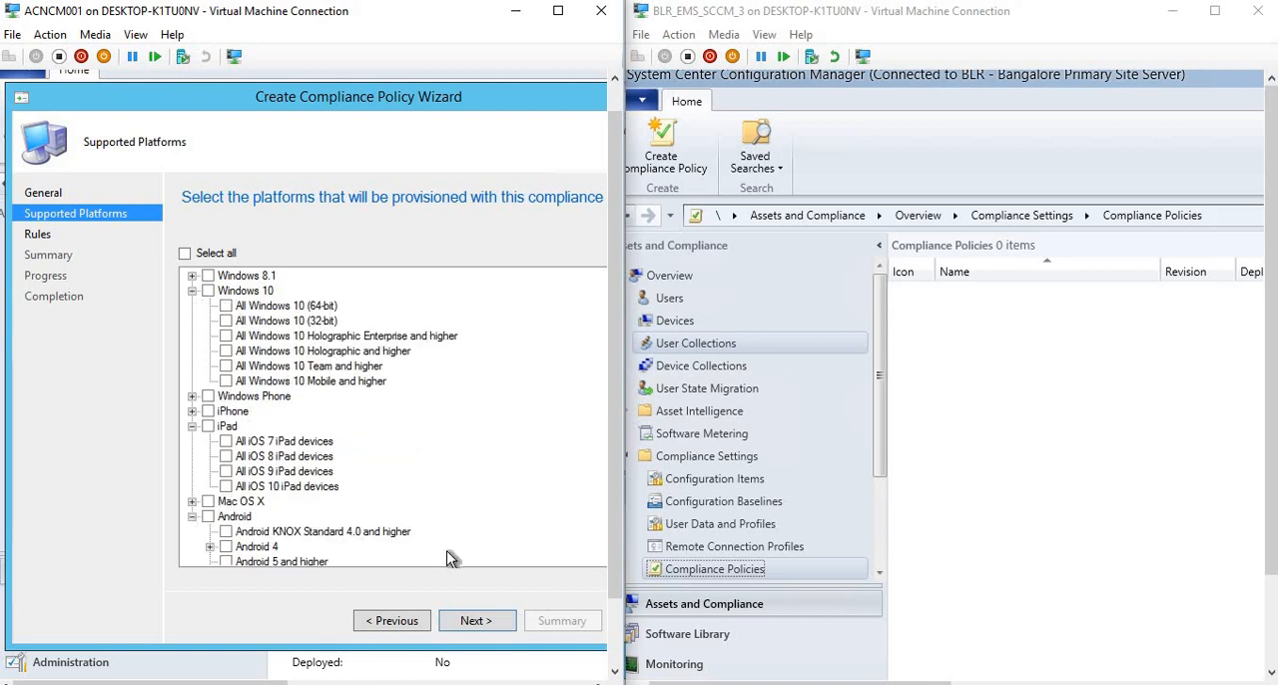
click(471, 621)
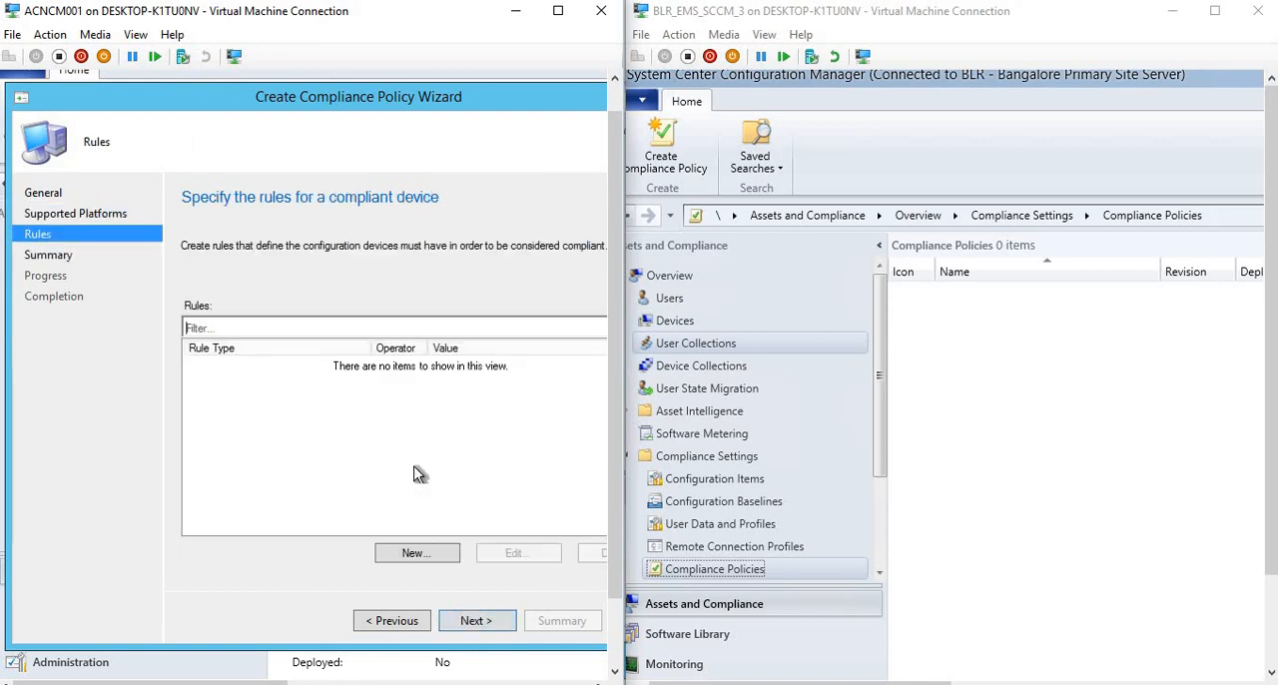
click(413, 552)
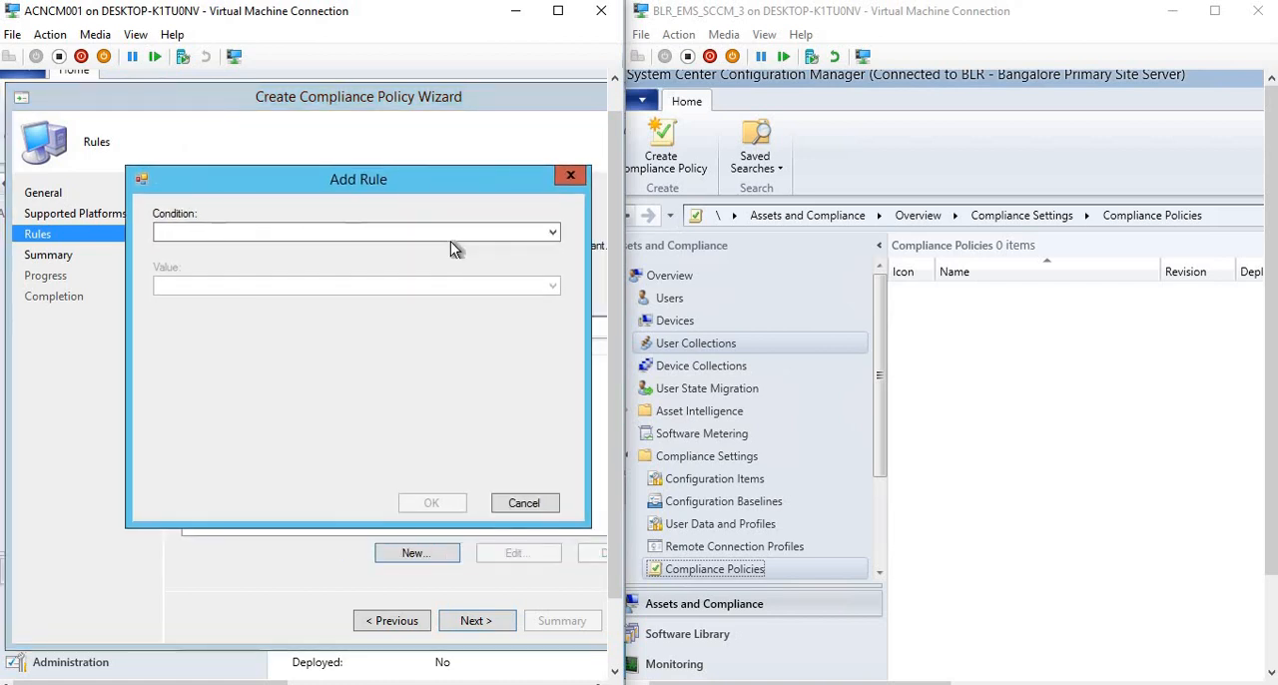
click(451, 236)
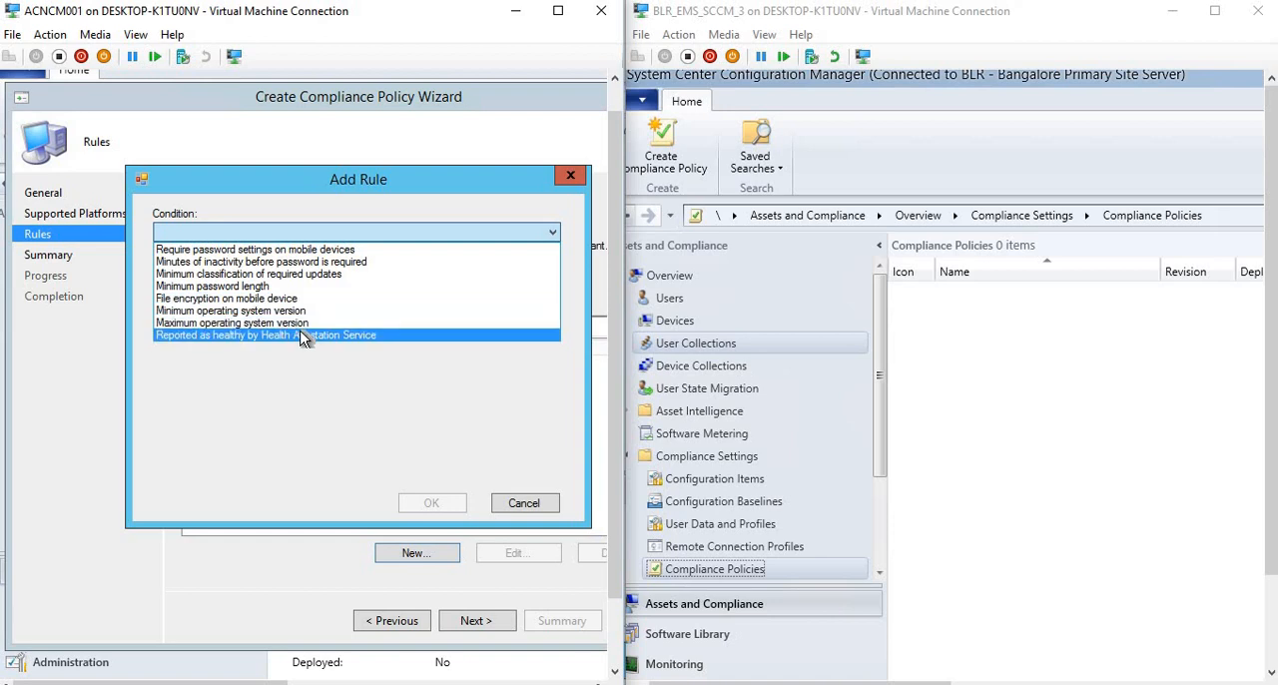
click(526, 504)
click(526, 504)
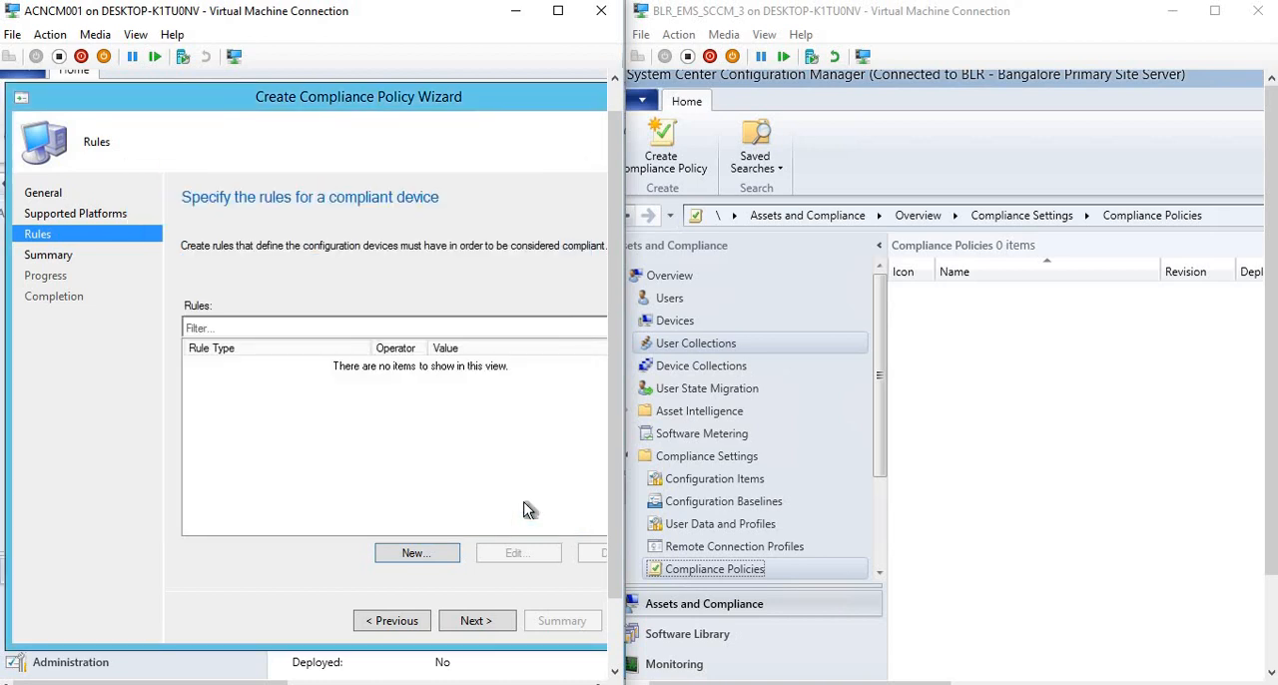
Close the compliance policy wizard in the 1610 console, discarding its changes.
click(405, 623)
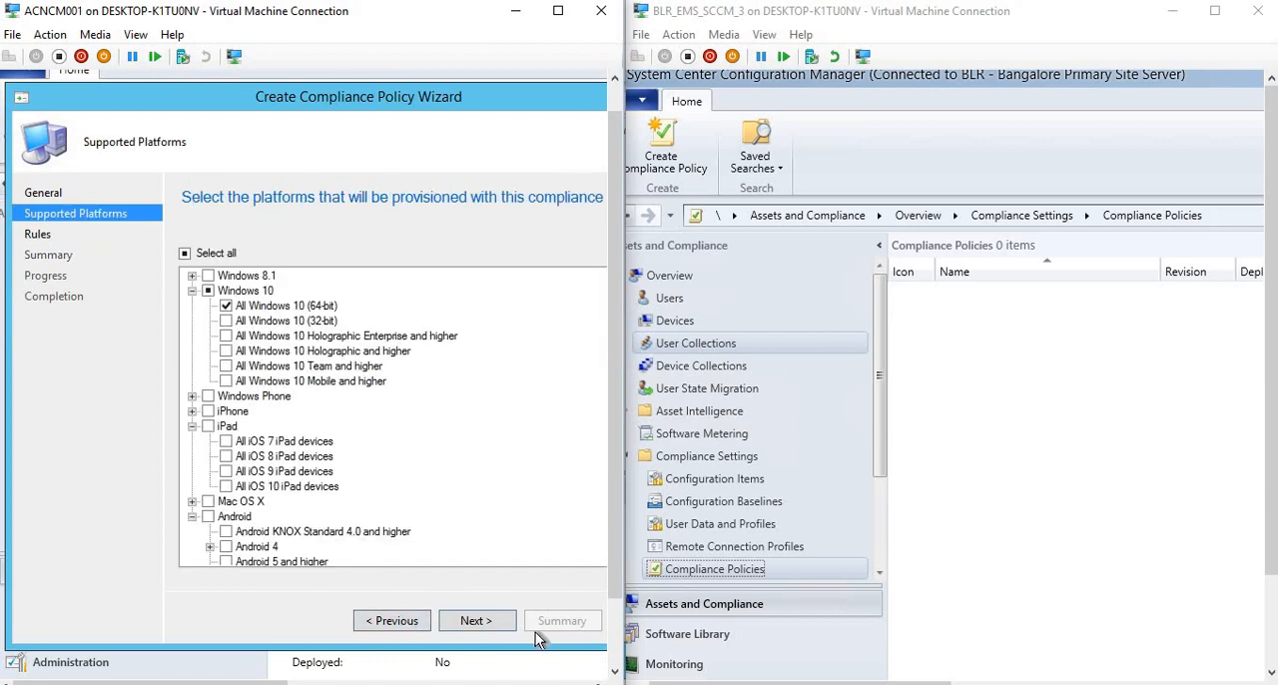
double_click(25, 92)
drag(526, 340, 217, 306)
click(368, 426)
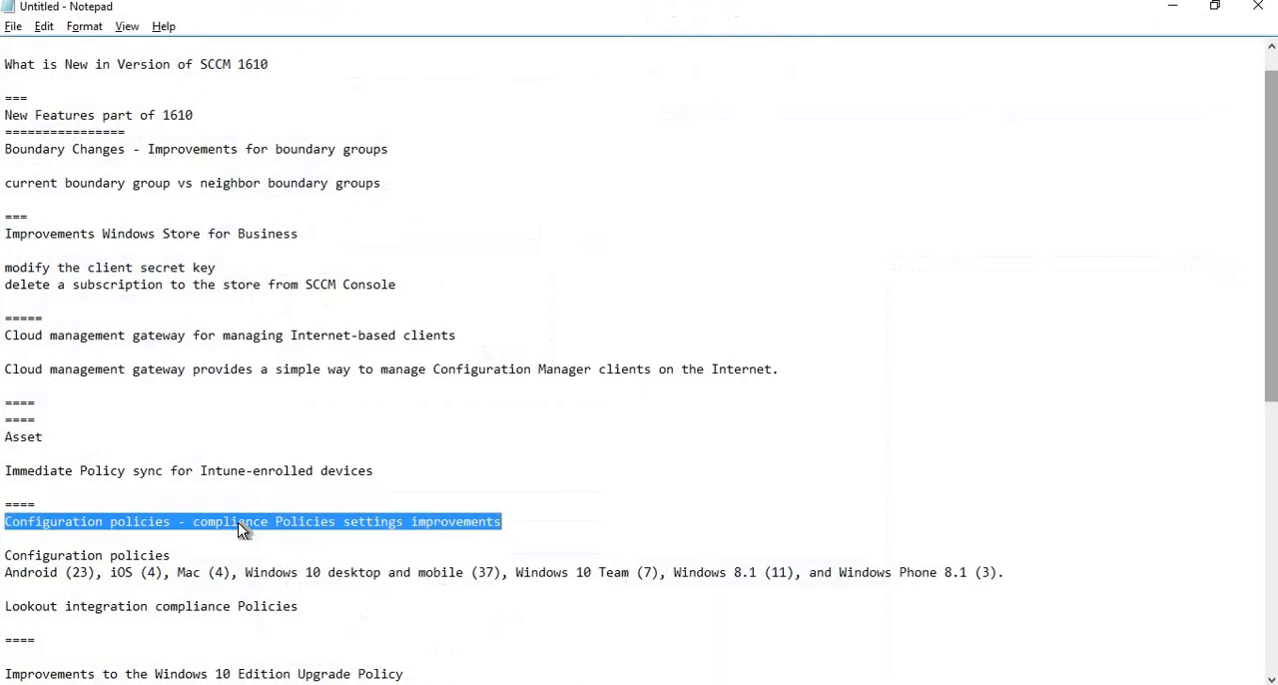
In the Notepad notes, highlight the configuration and compliance policies section and the Windows 10 Edition Upgrade Policy improvements.
drag(320, 613, 5, 521)
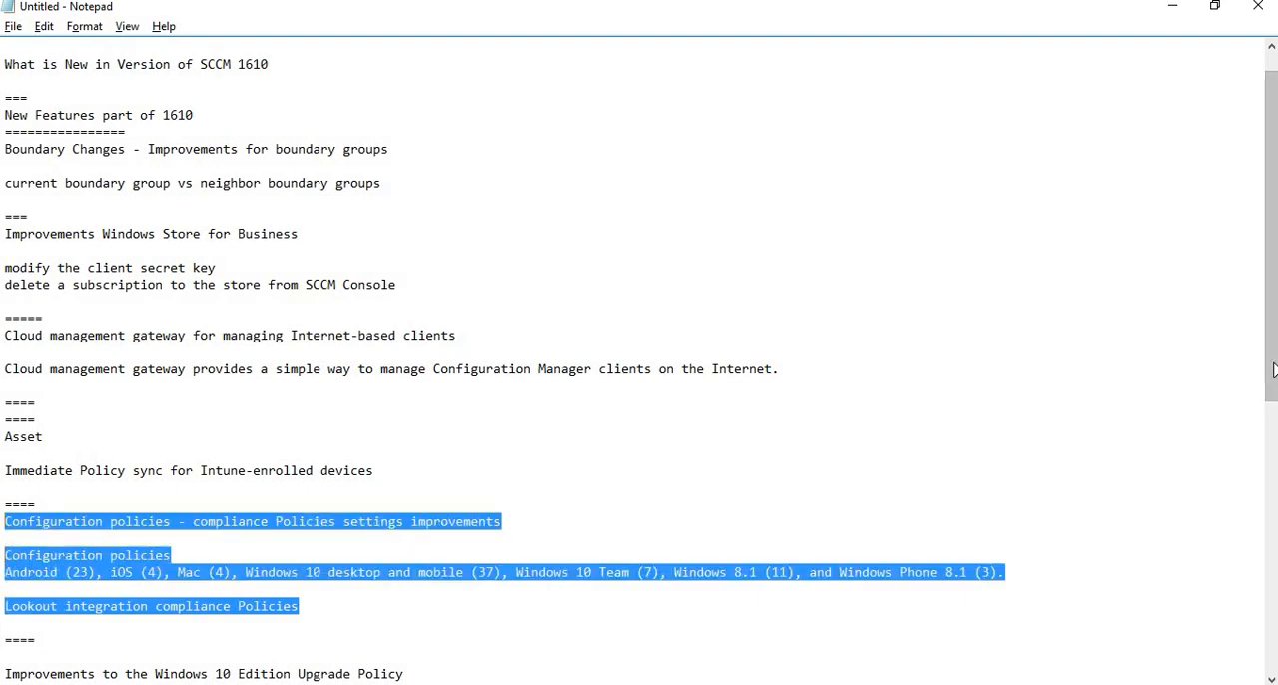
drag(1273, 394, 1274, 560)
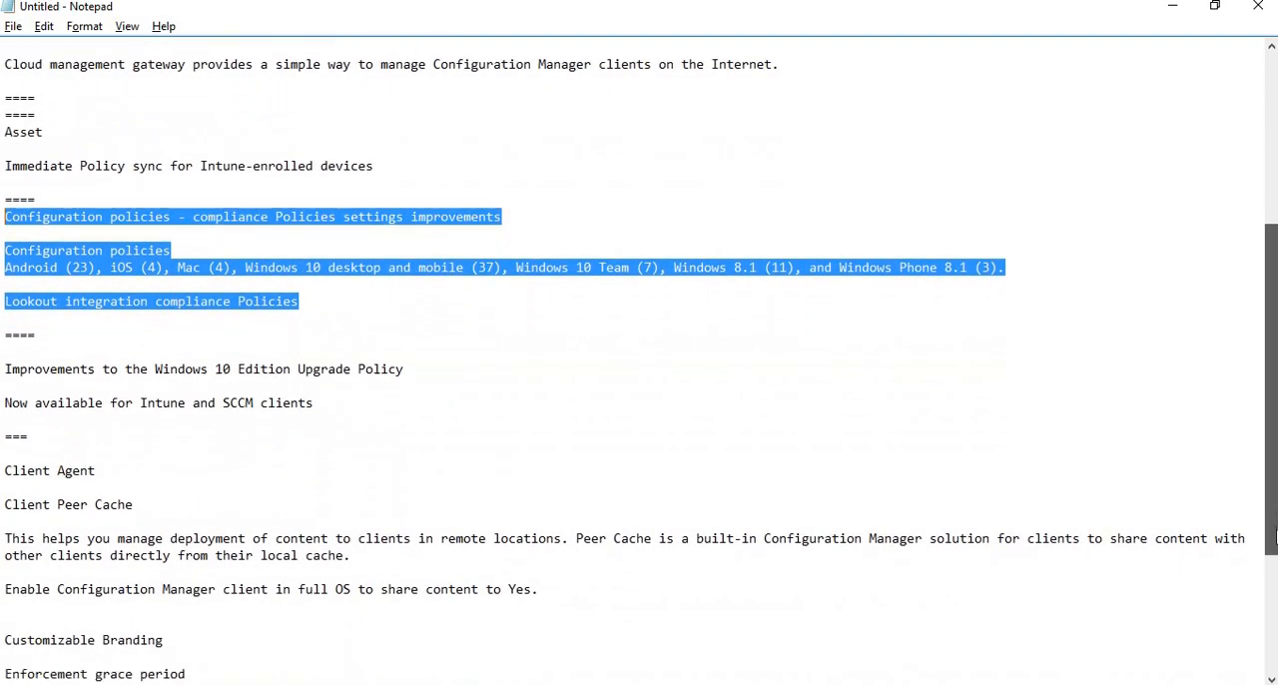
drag(313, 385, 5, 351)
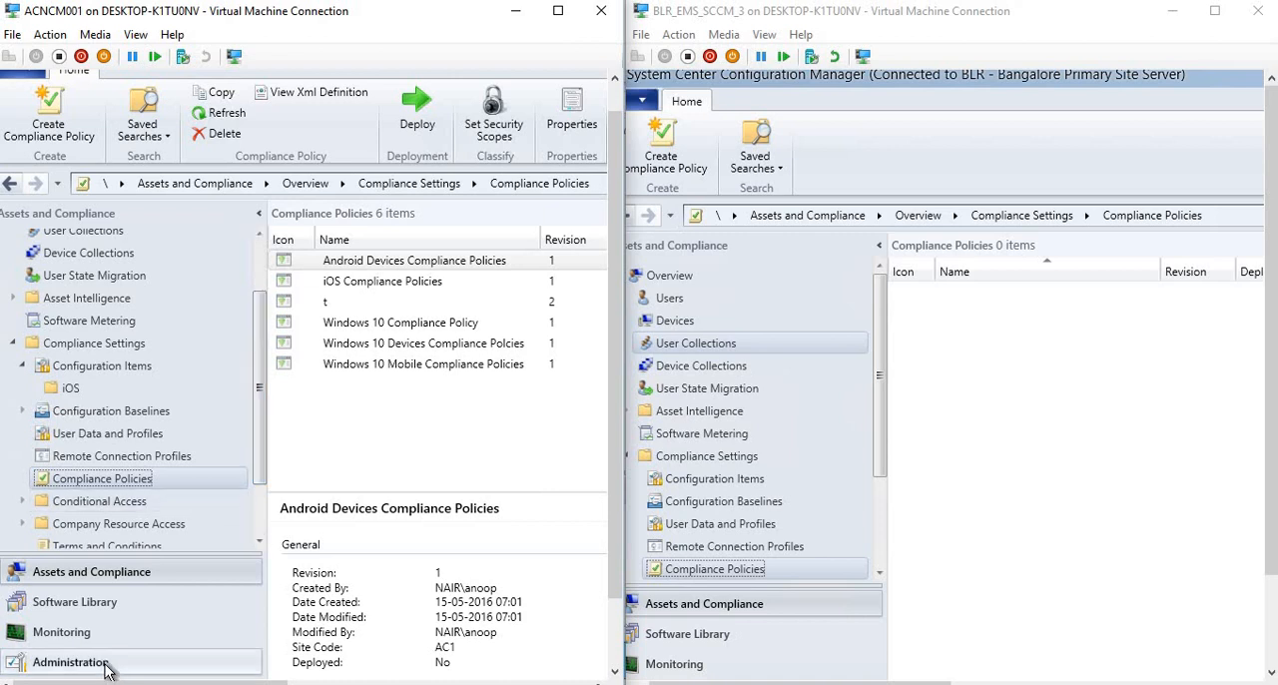
click(70, 662)
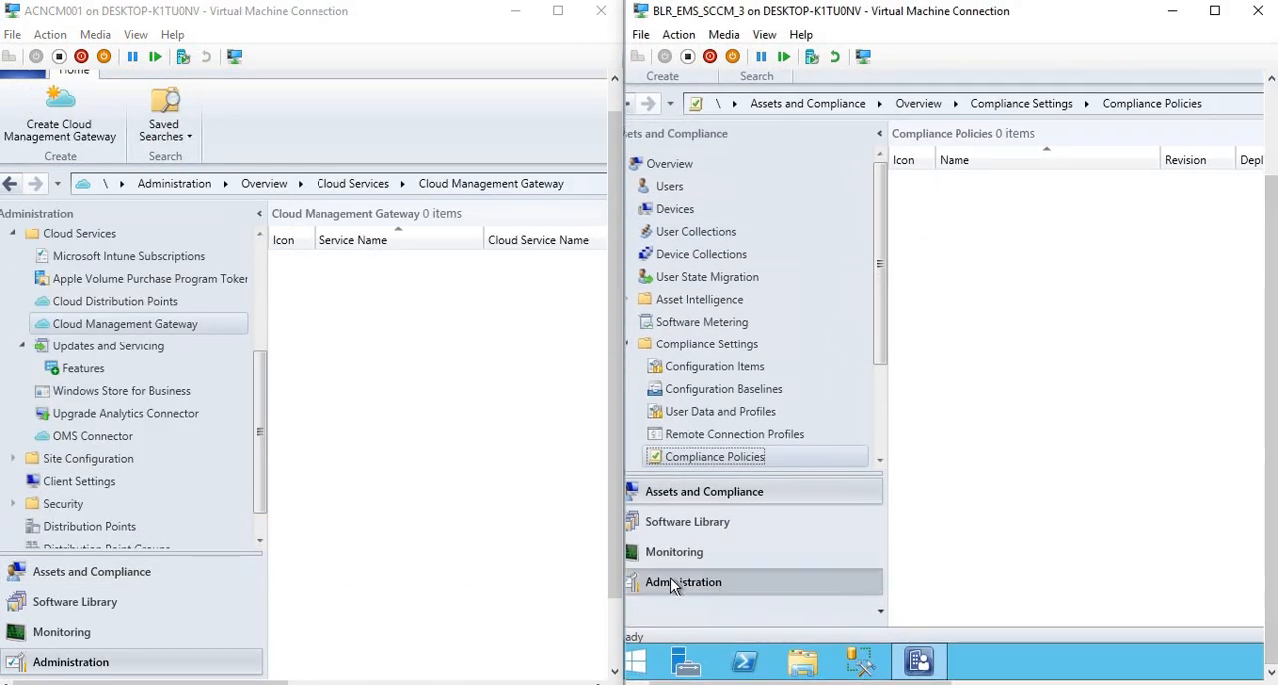
click(677, 583)
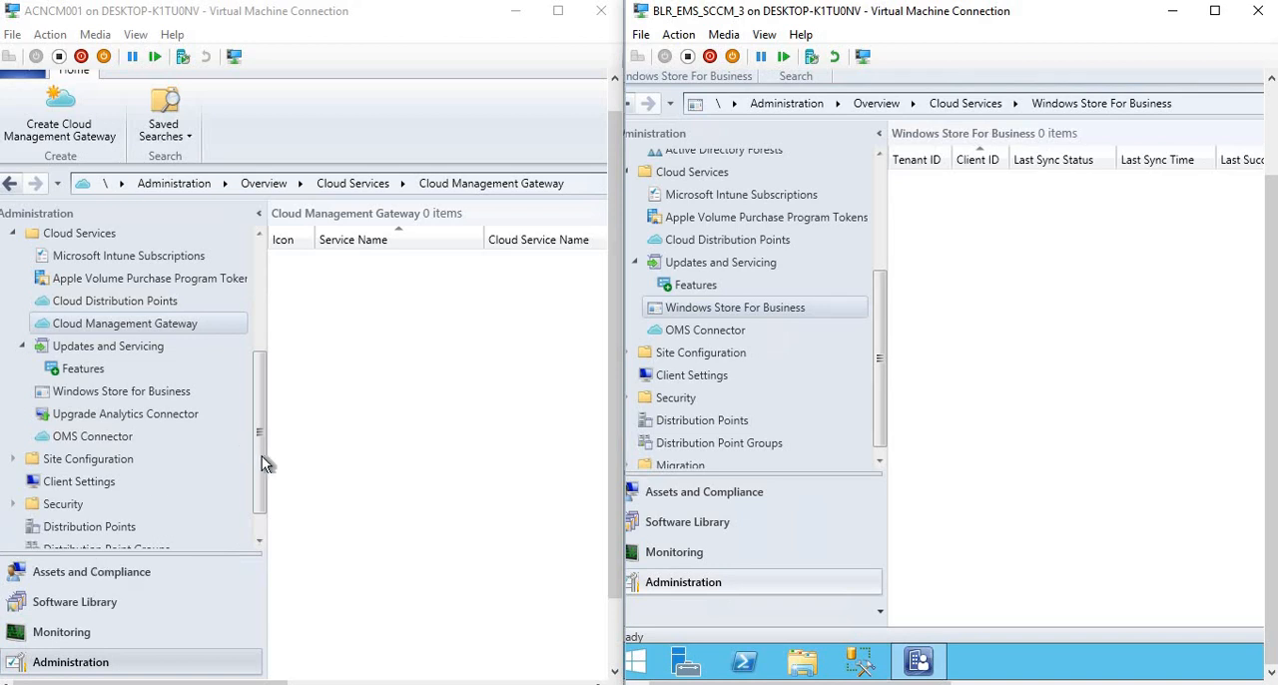
click(260, 507)
Return both consoles to Assets and Compliance and open the Windows 10 Edition Upgrade node in the 1610 console.
click(138, 577)
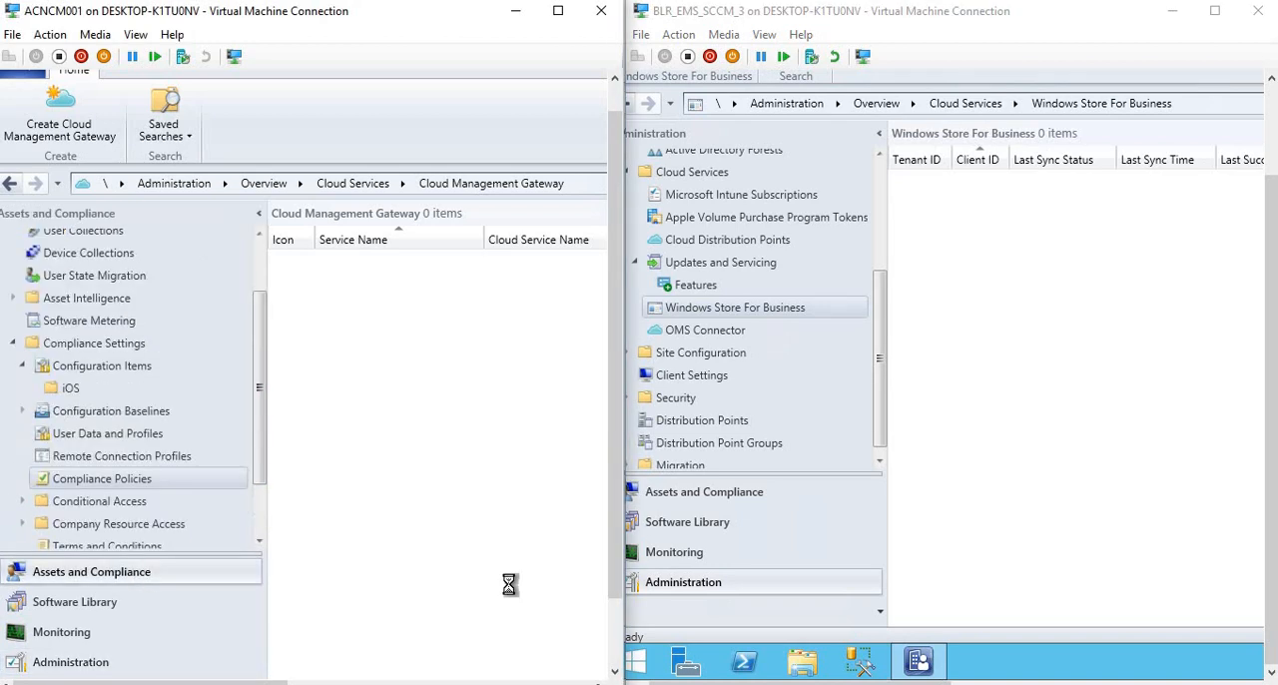
scroll(261, 521, down, 2)
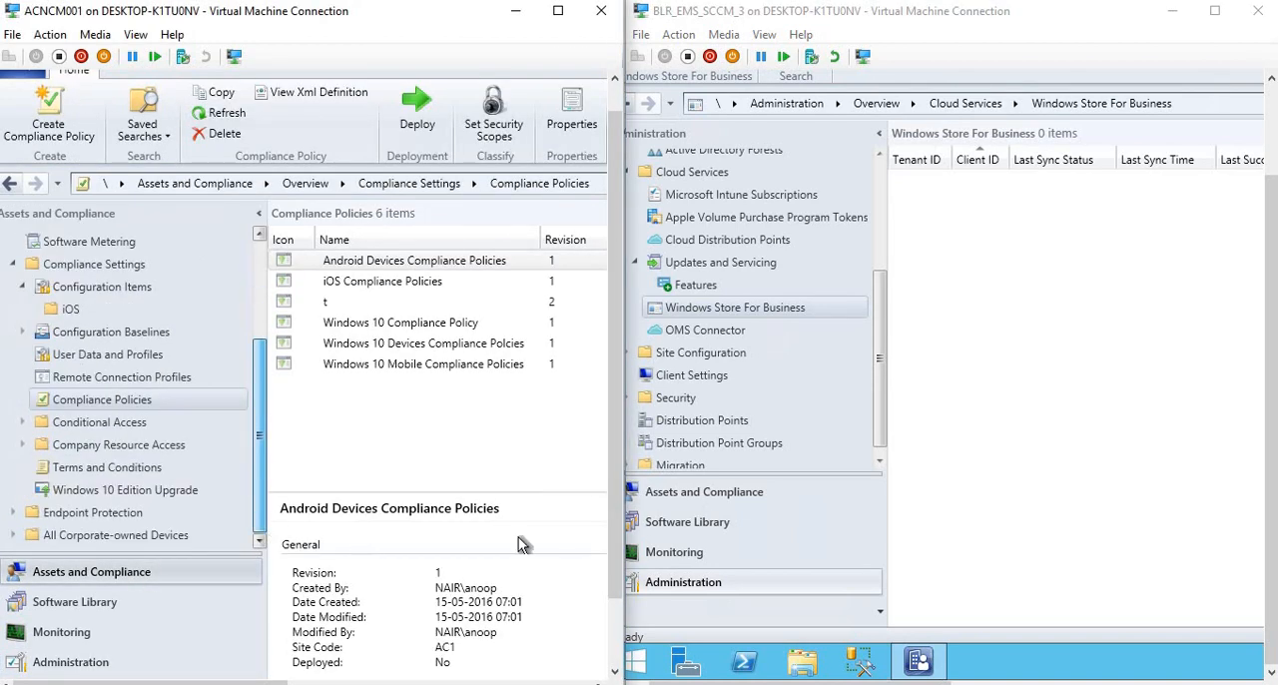
click(686, 495)
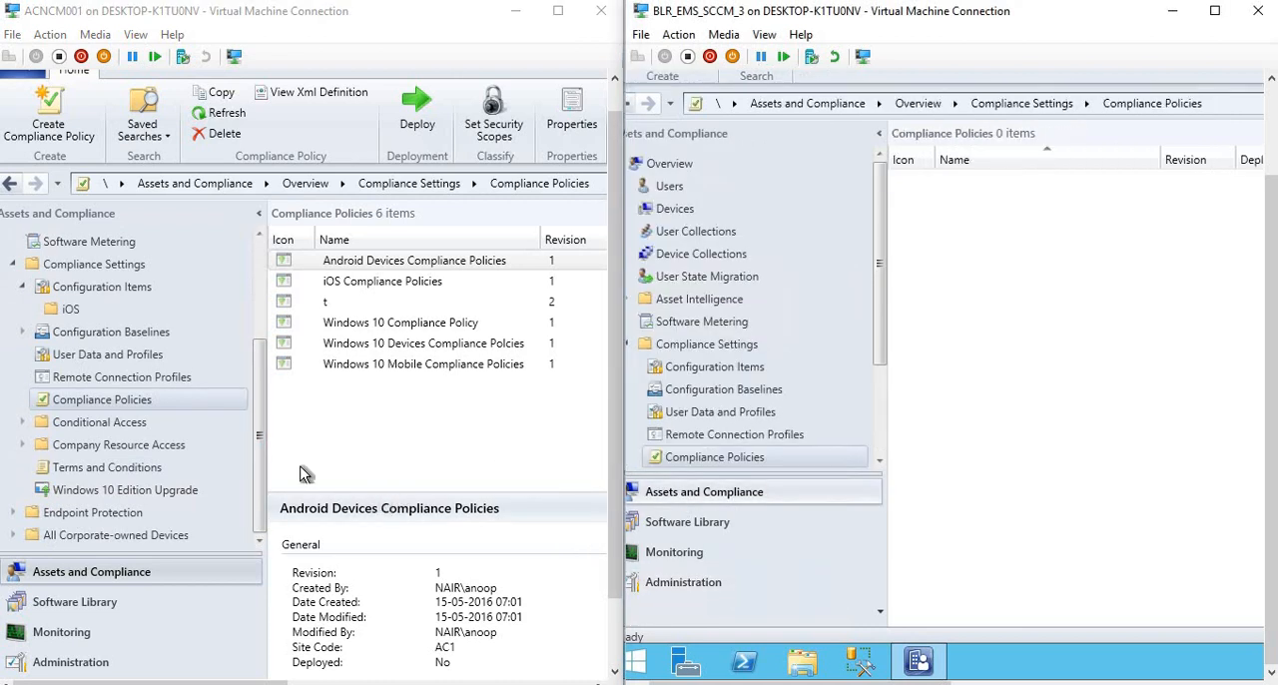
click(261, 517)
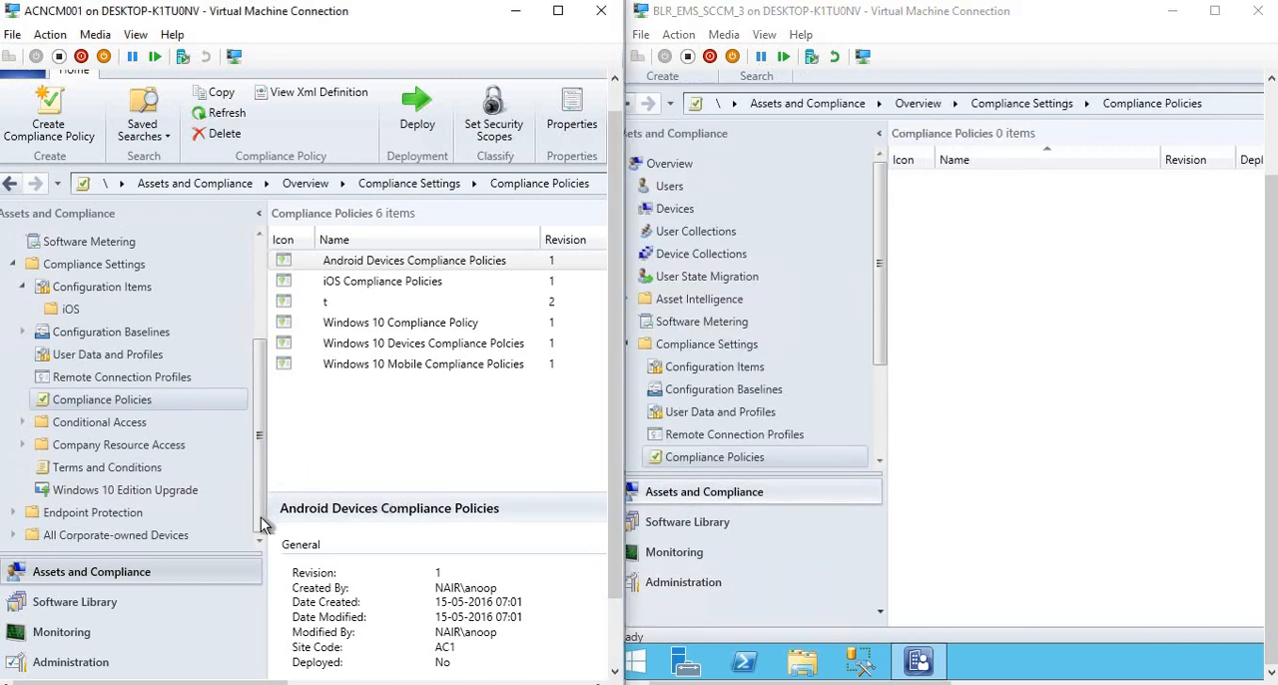
click(130, 491)
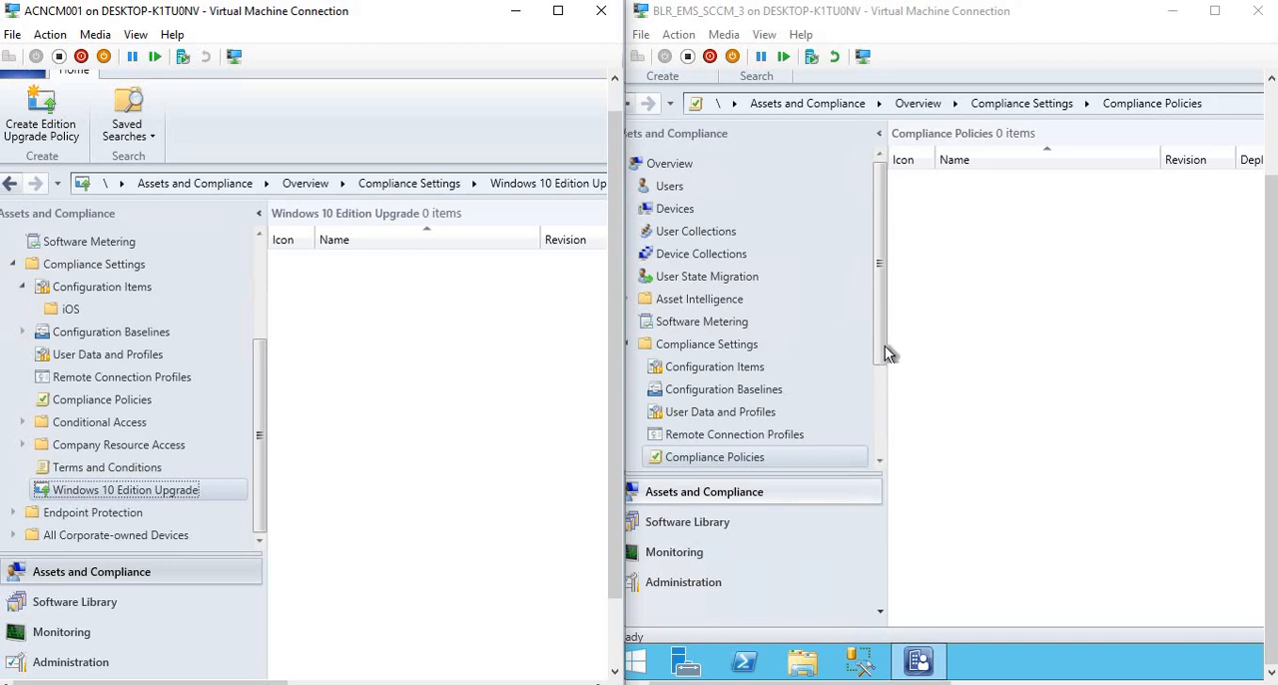
Open the Windows 10 Edition Upgrade node under Compliance Settings in the 1606 console.
drag(881, 345, 874, 436)
drag(882, 352, 882, 467)
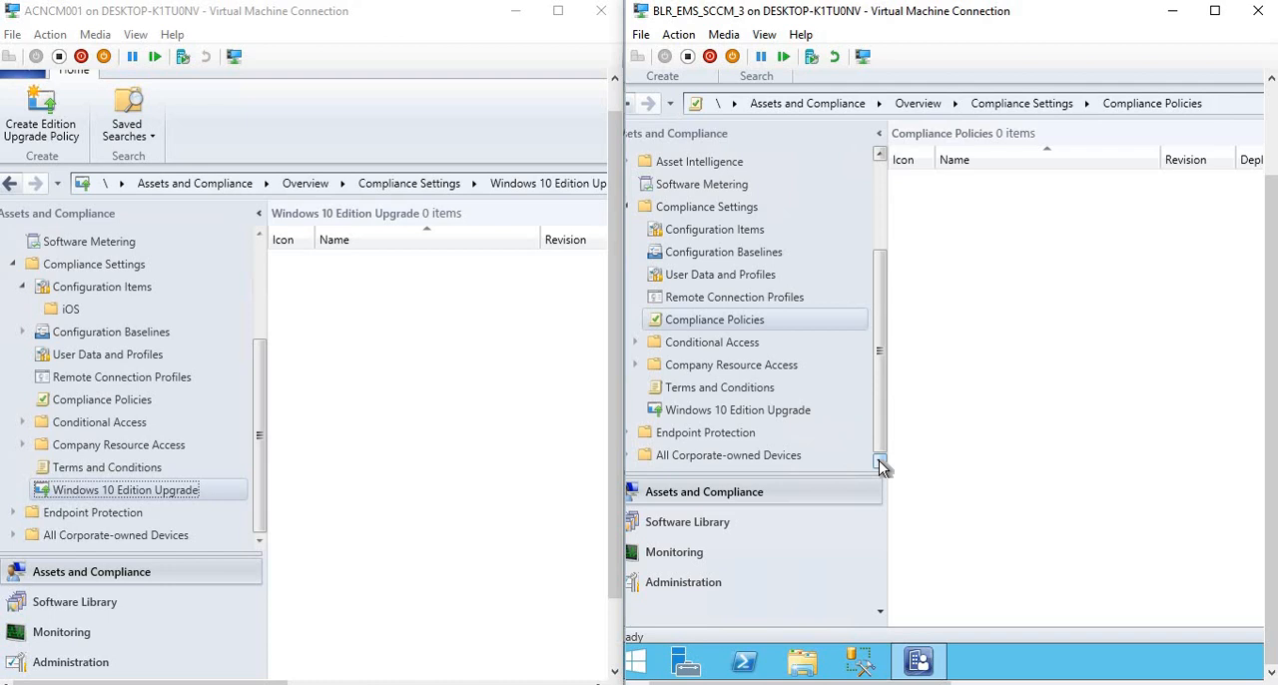
click(783, 413)
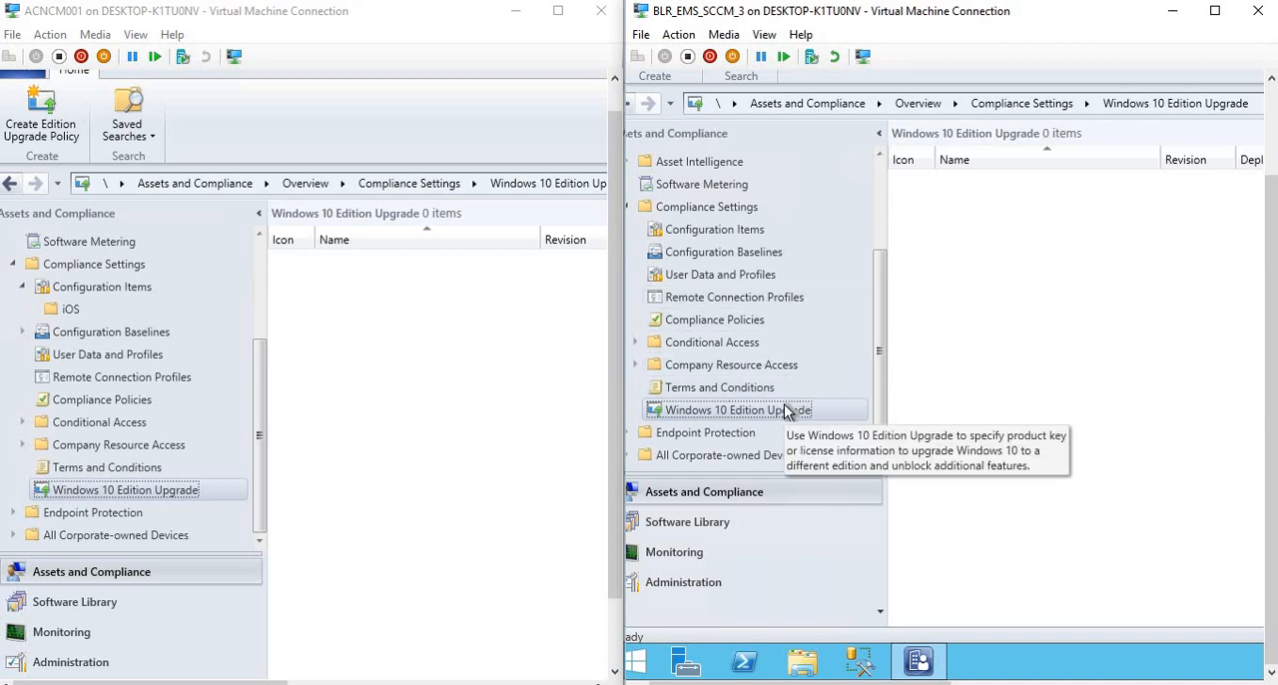
Start a new edition upgrade policy in the 1606 console and name it SCCM 1606.
right_click(824, 414)
click(858, 419)
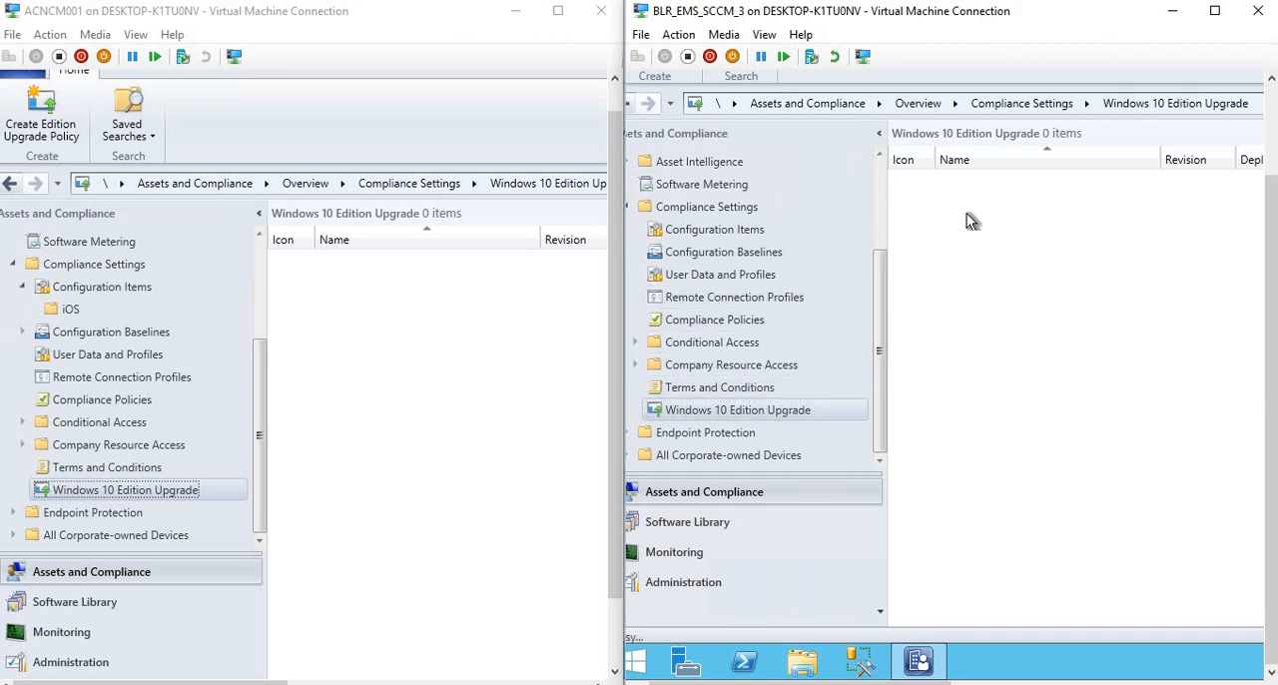
scroll(1070, 150, up, 3)
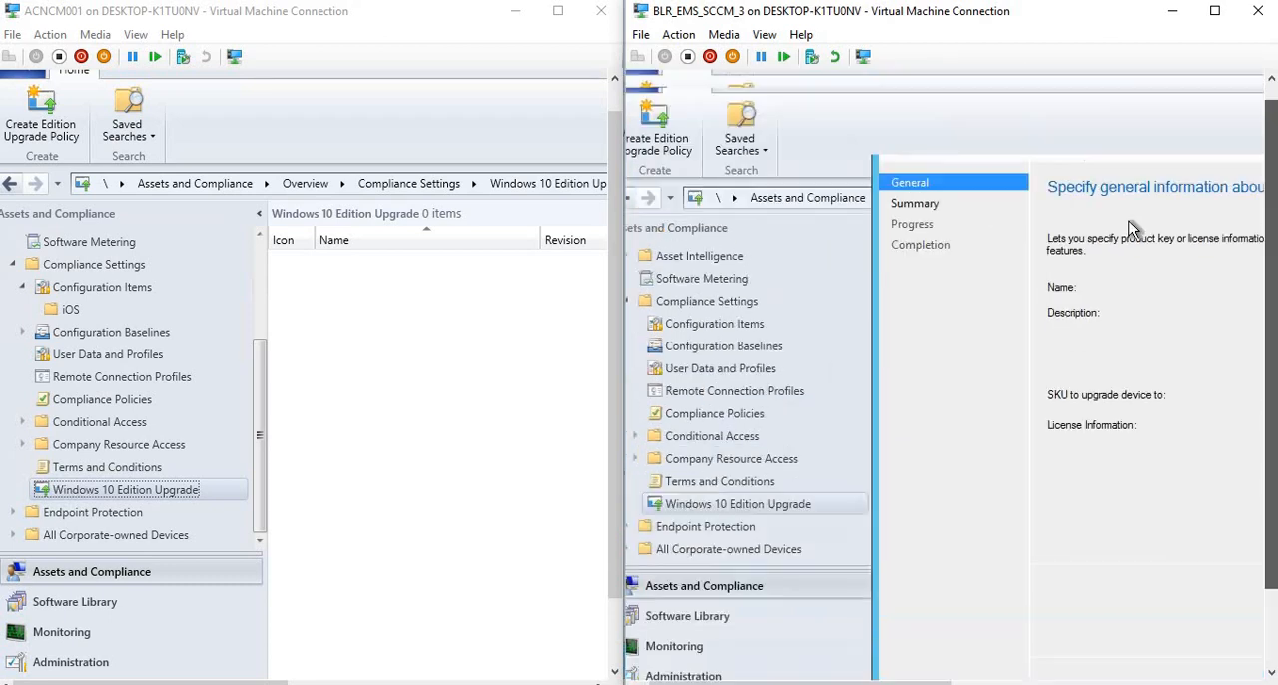
drag(1070, 117, 866, 108)
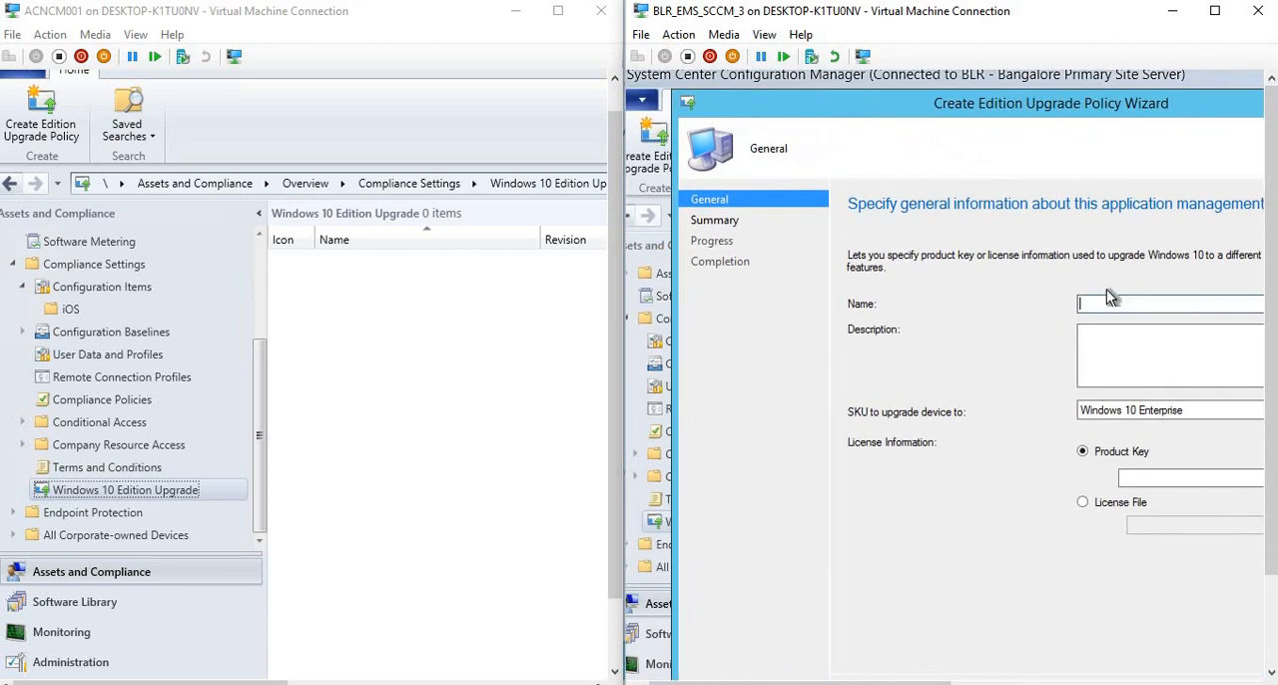
text(SCCM 1606)
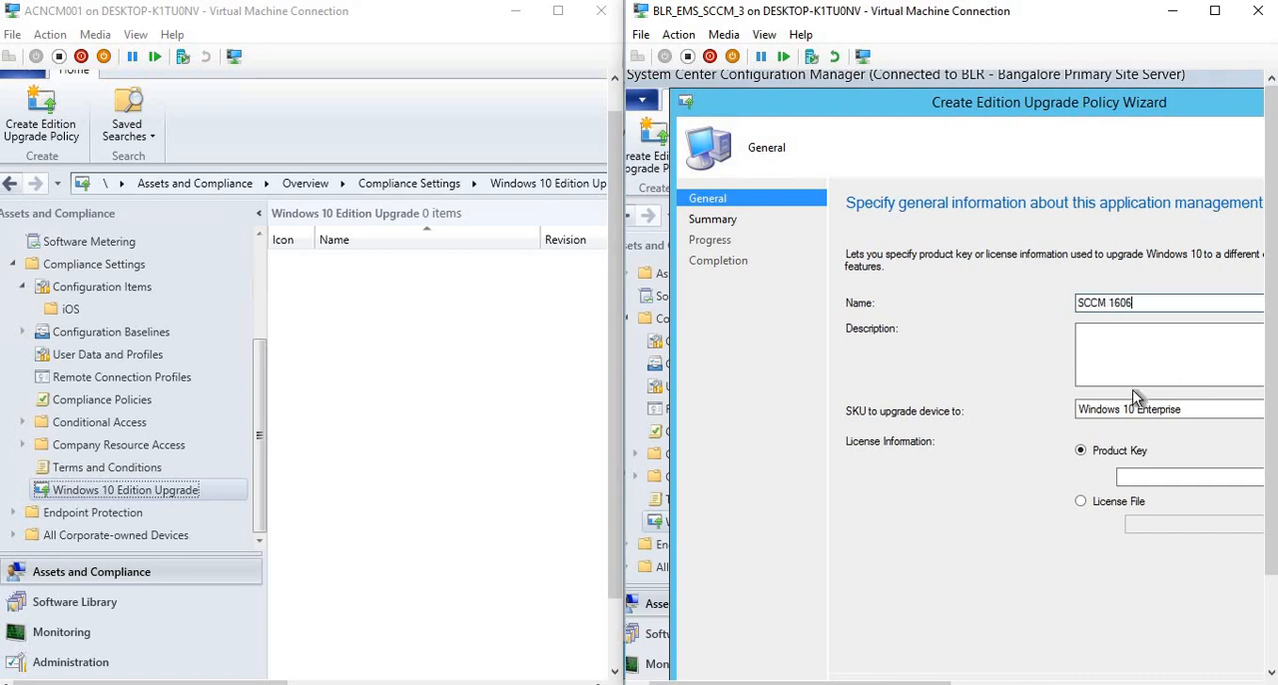
drag(1005, 115, 940, 102)
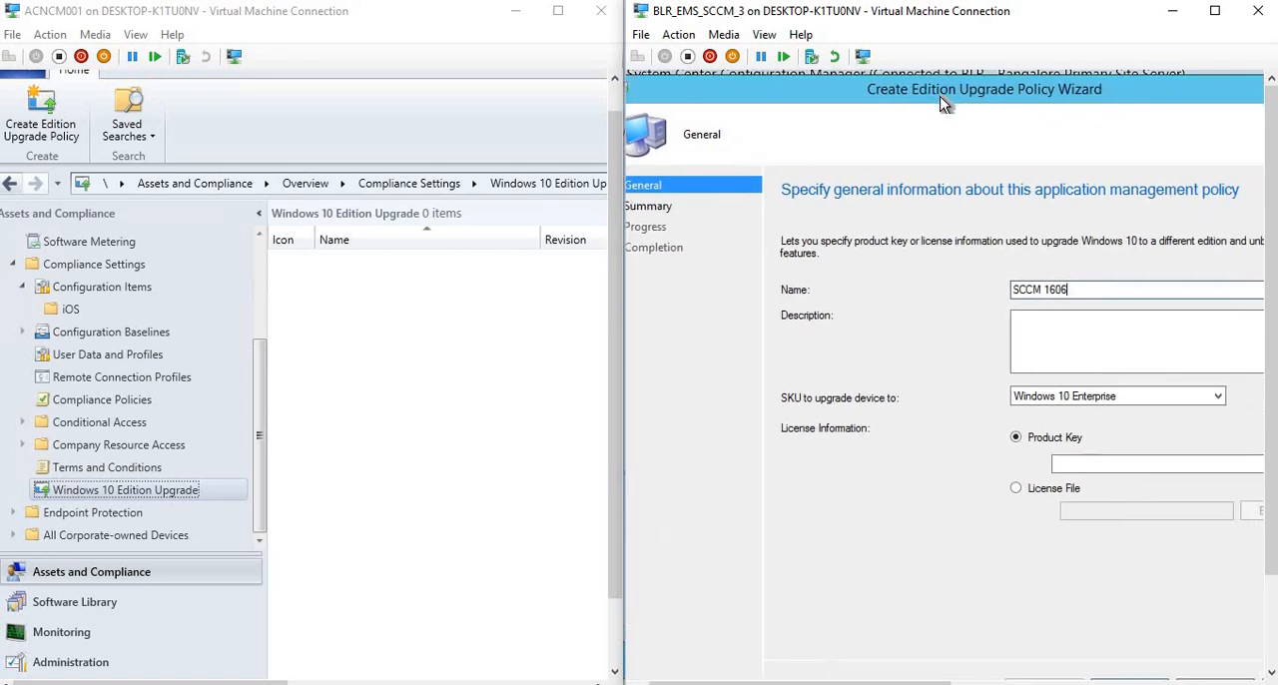
Examine the SKU options offered by the 1606 edition upgrade wizard and reposition its window beside the 1610 console.
click(1130, 397)
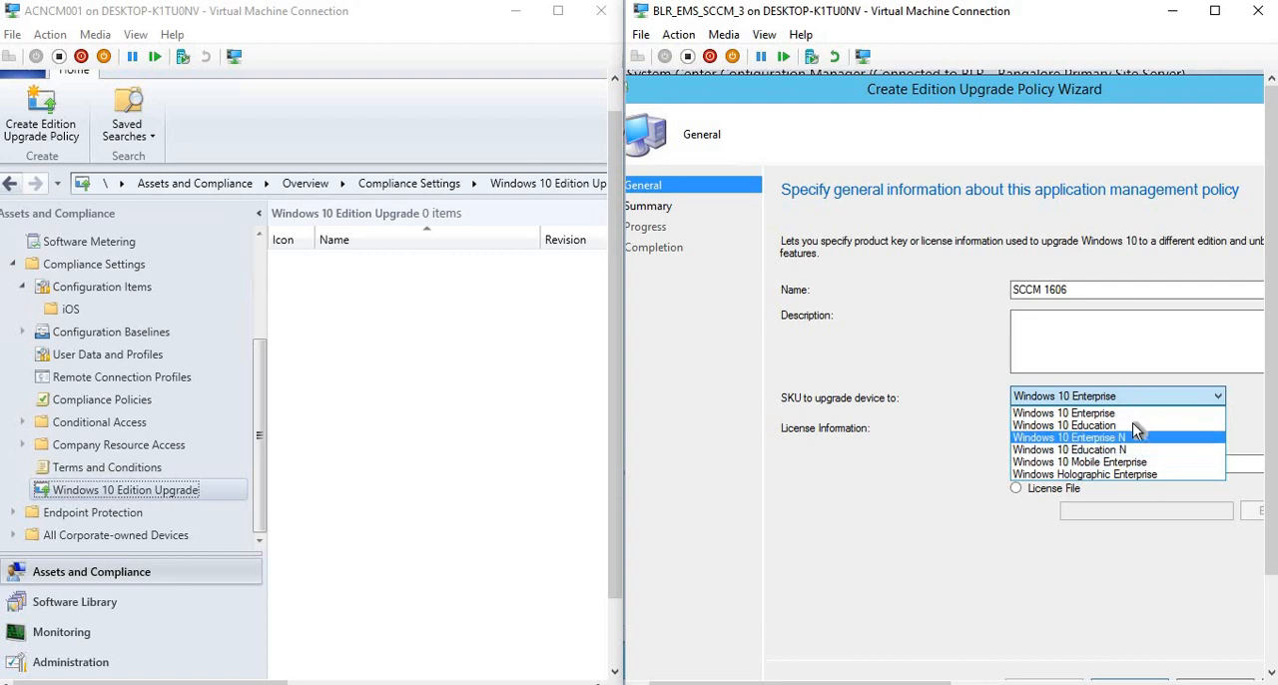
click(930, 446)
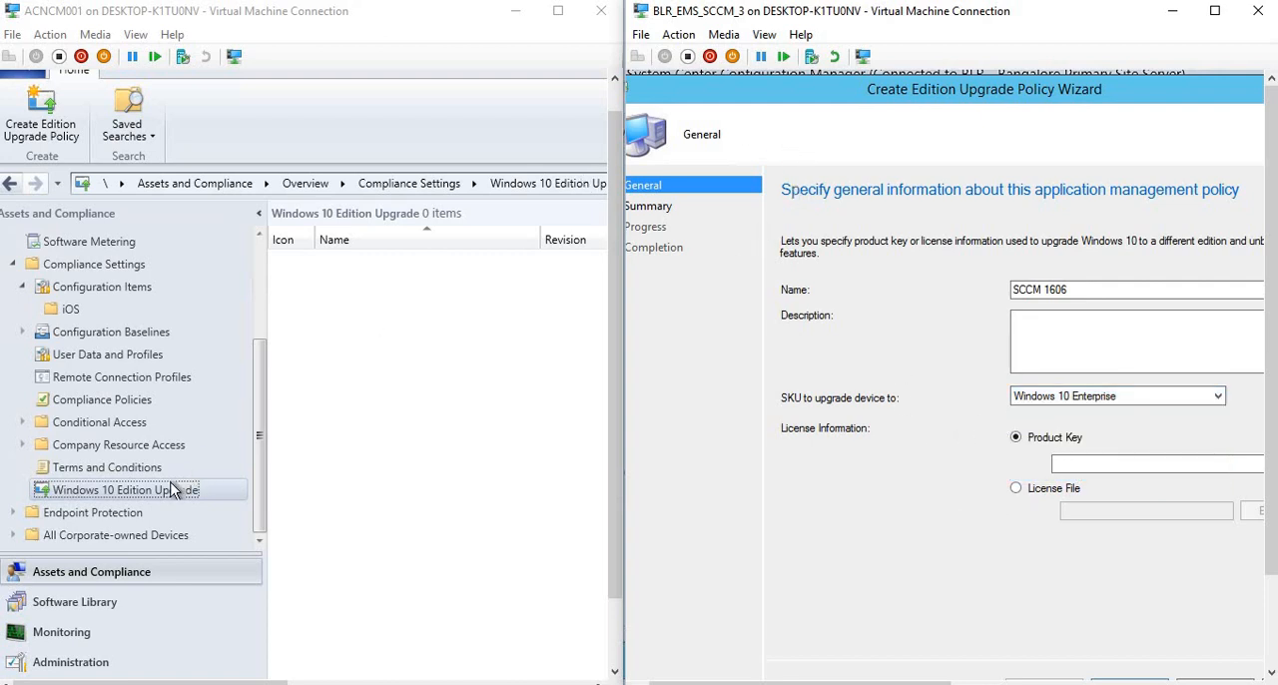
drag(751, 87, 791, 93)
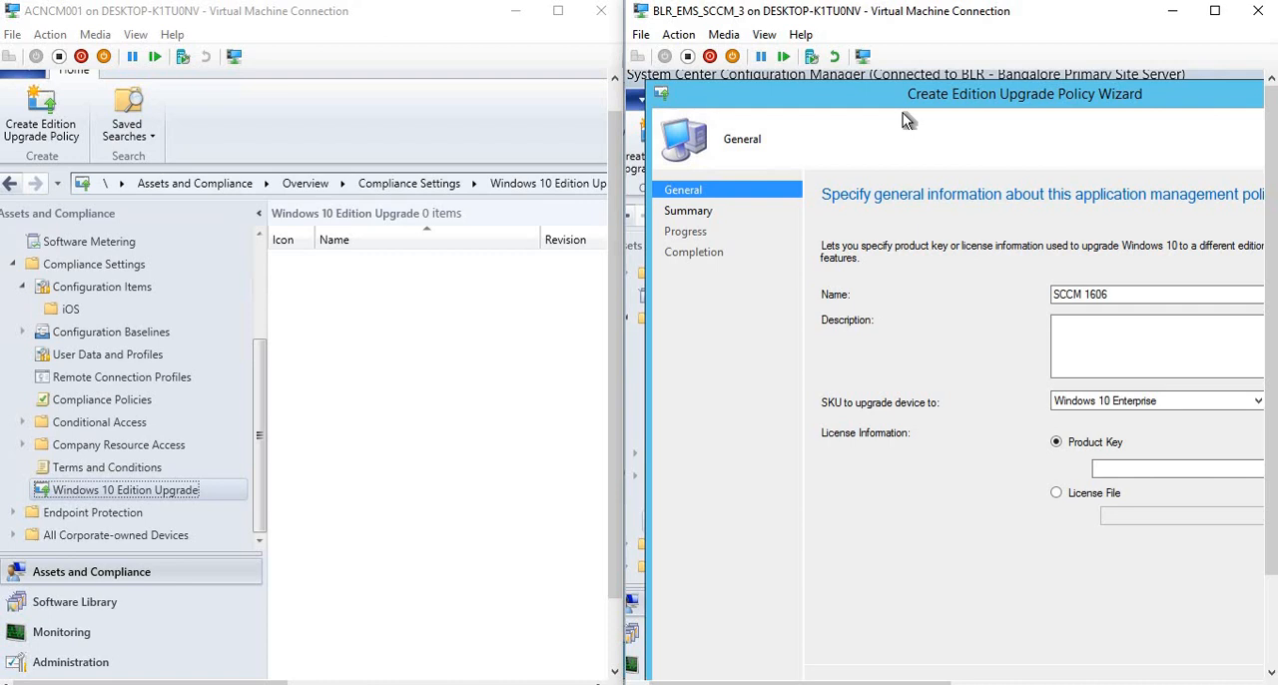
drag(902, 100, 894, 95)
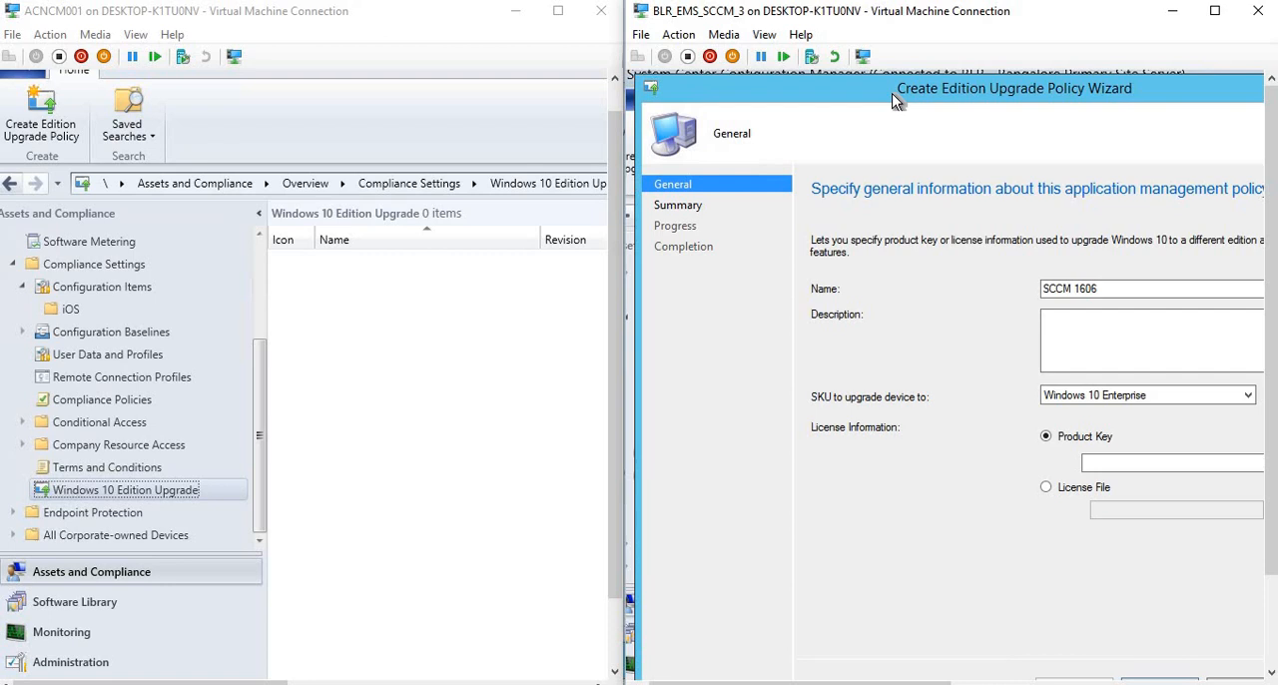
Start a new edition upgrade policy in the 1610 console and name it SCCM 1610.
right_click(146, 491)
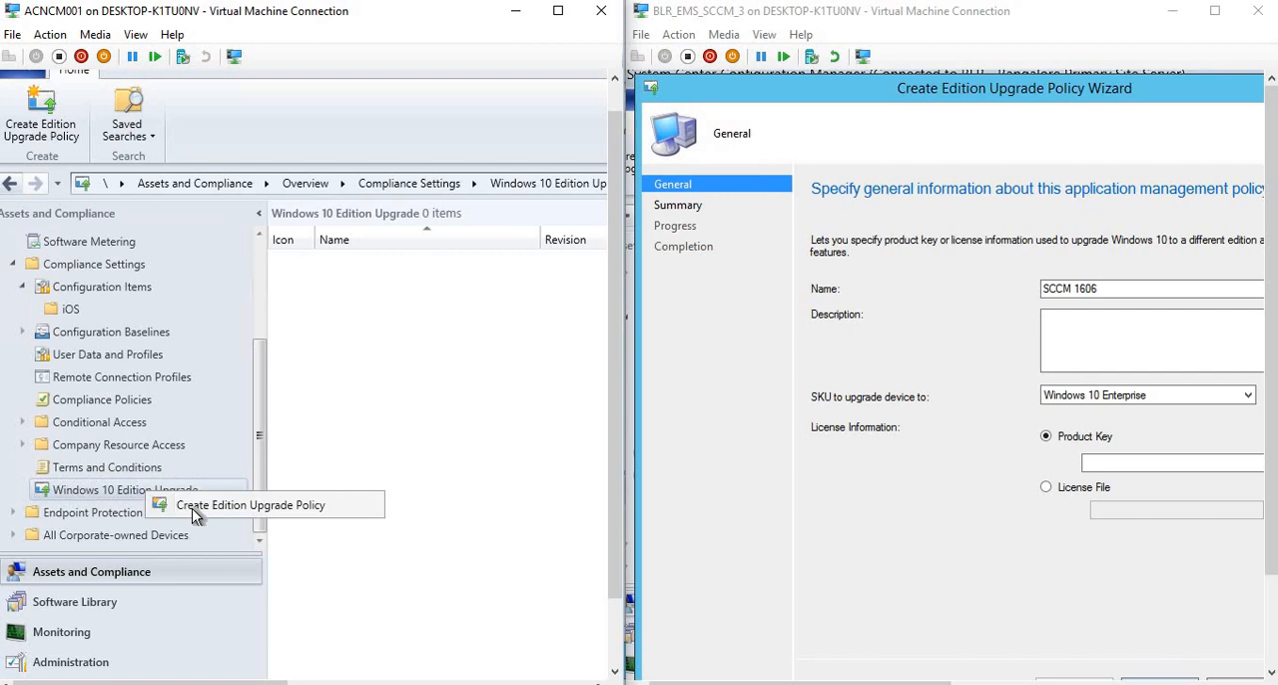
click(196, 507)
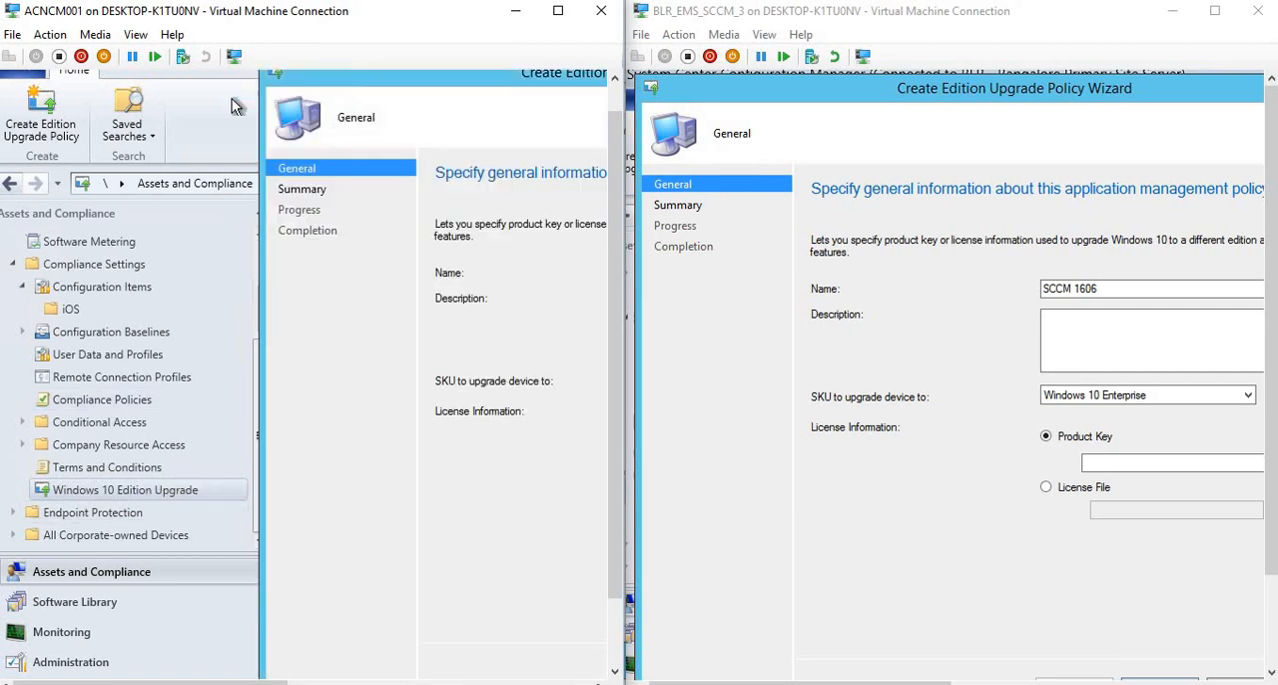
drag(231, 98, 88, 88)
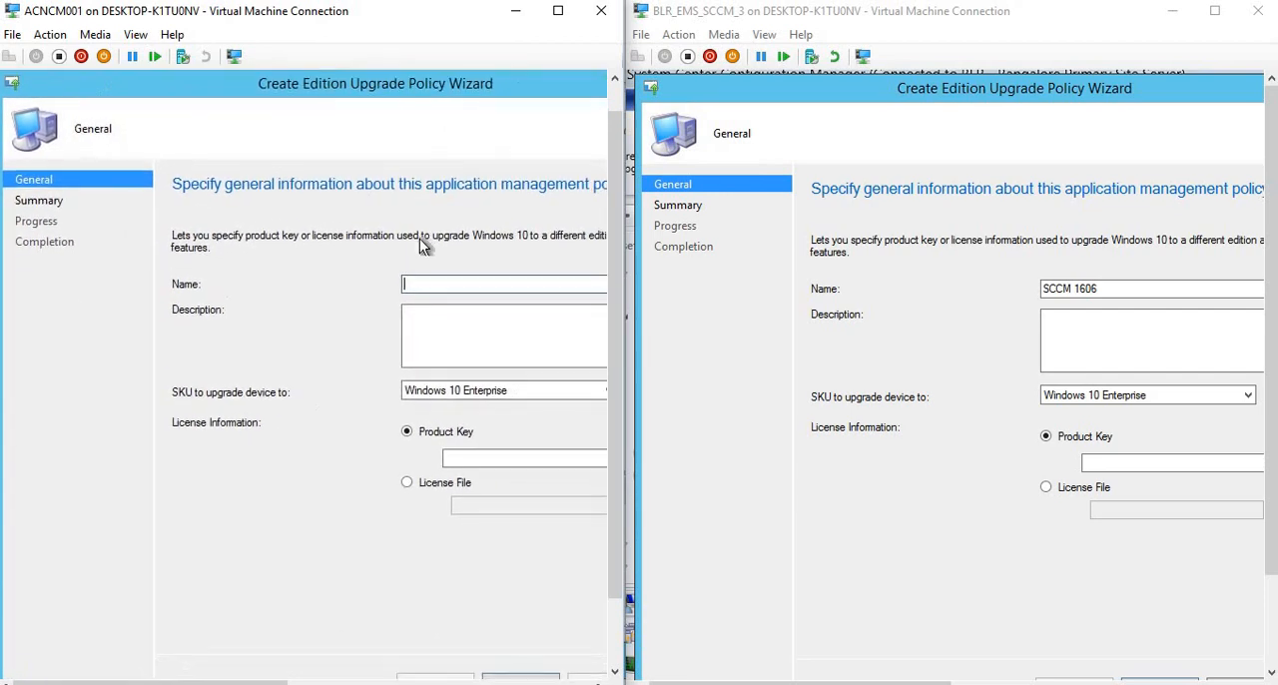
text(SCCM 1610)
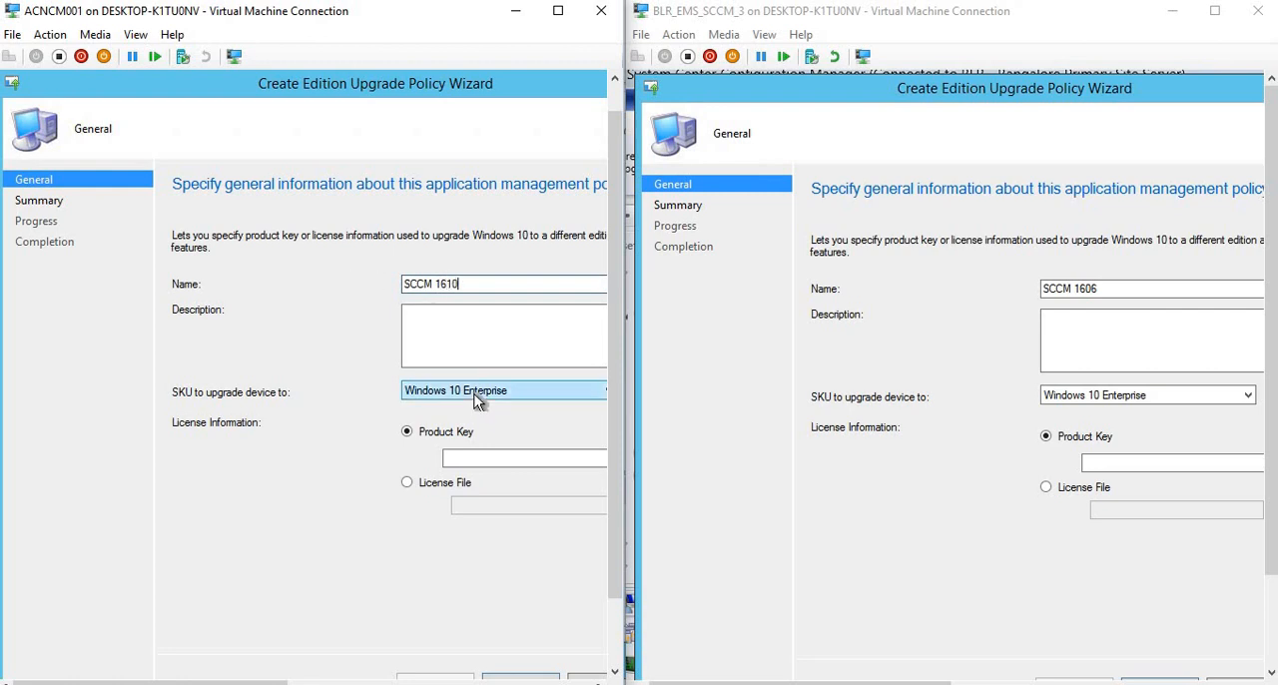
Compare the target SKU options in the 1610 and 1606 edition upgrade wizards, highlighting each policy name.
click(474, 392)
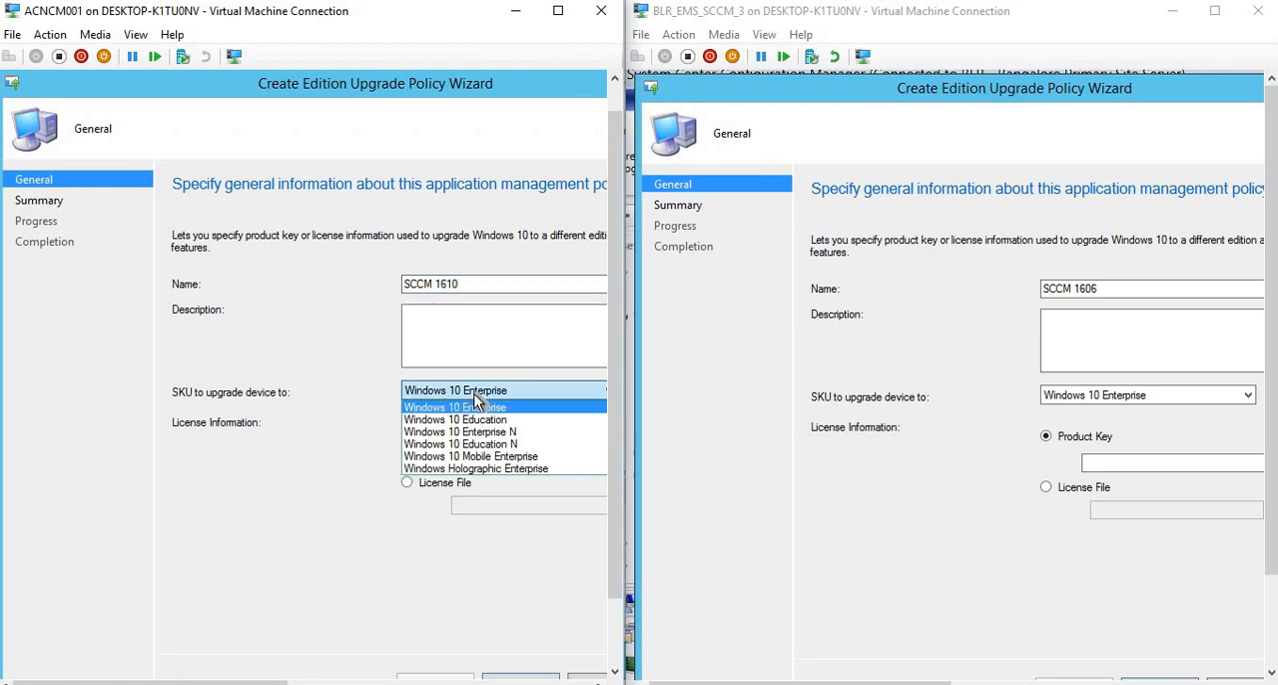
click(1067, 398)
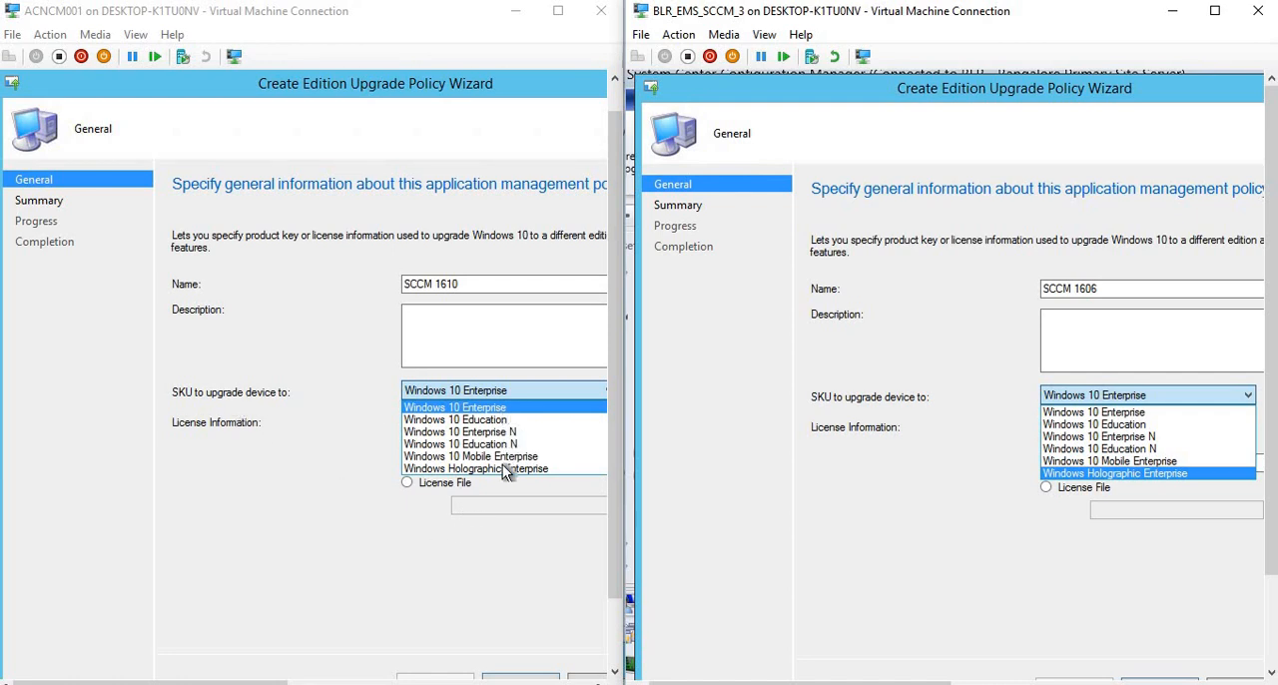
click(1069, 287)
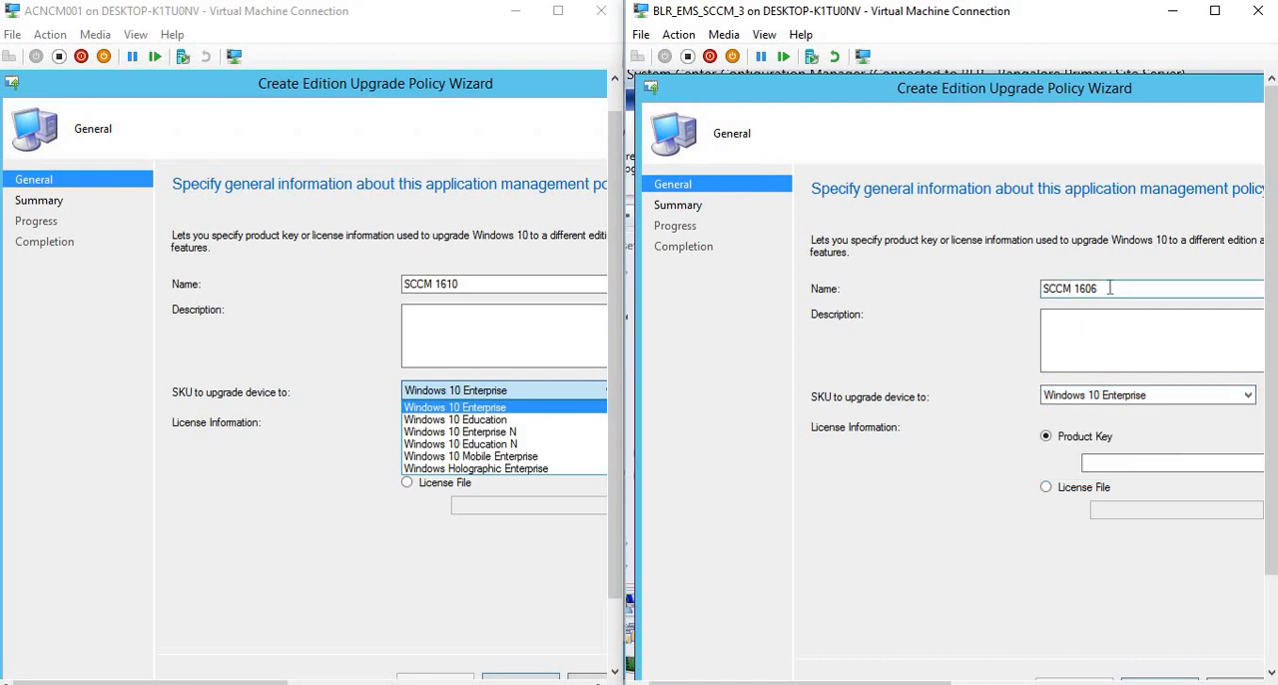
drag(1043, 284, 1098, 287)
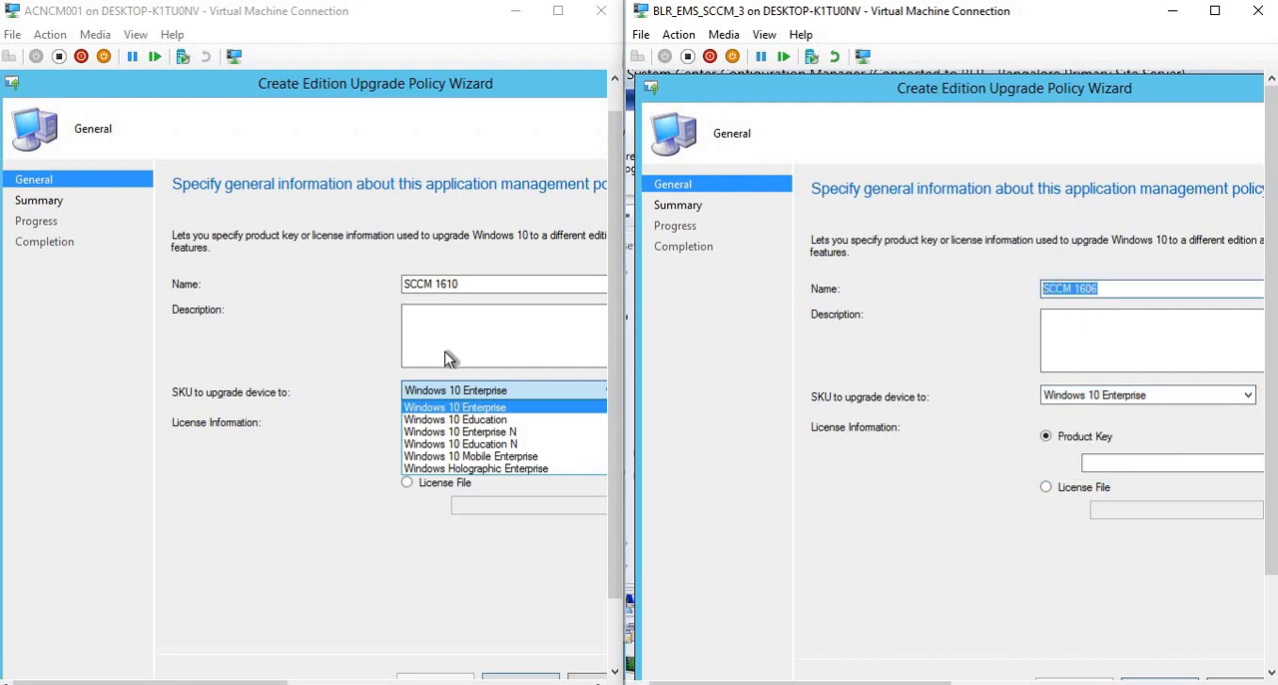
click(469, 280)
drag(465, 283, 402, 284)
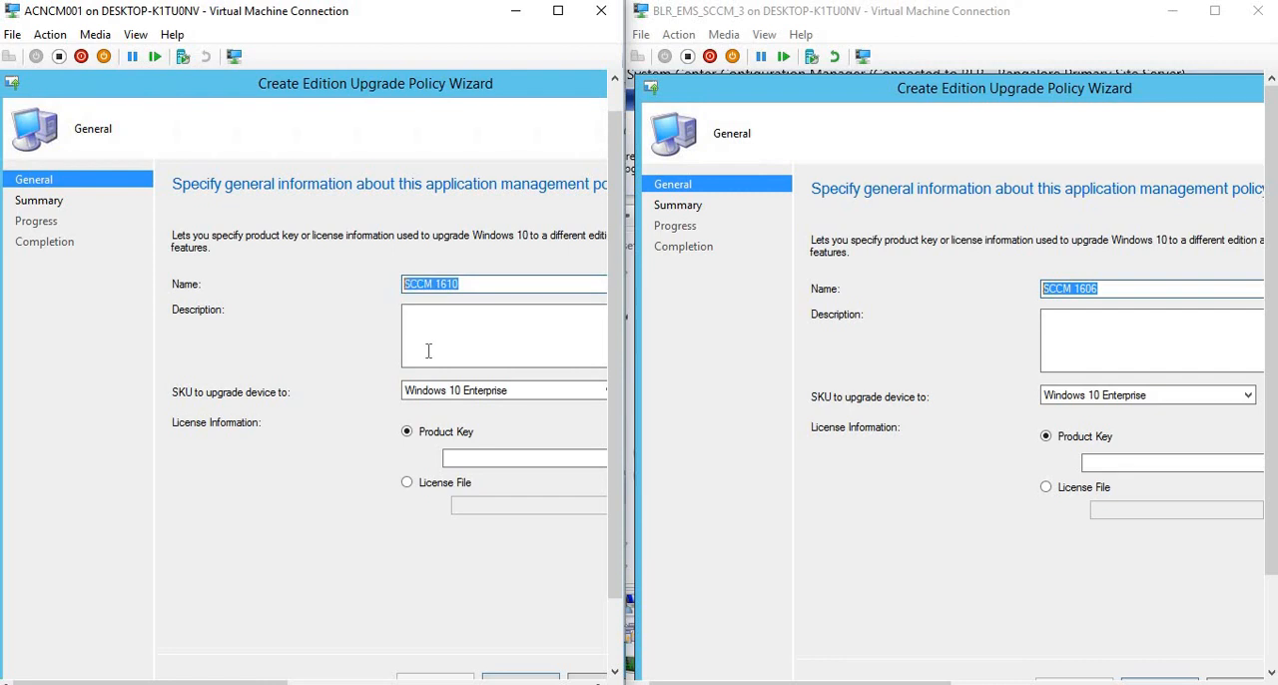
click(501, 393)
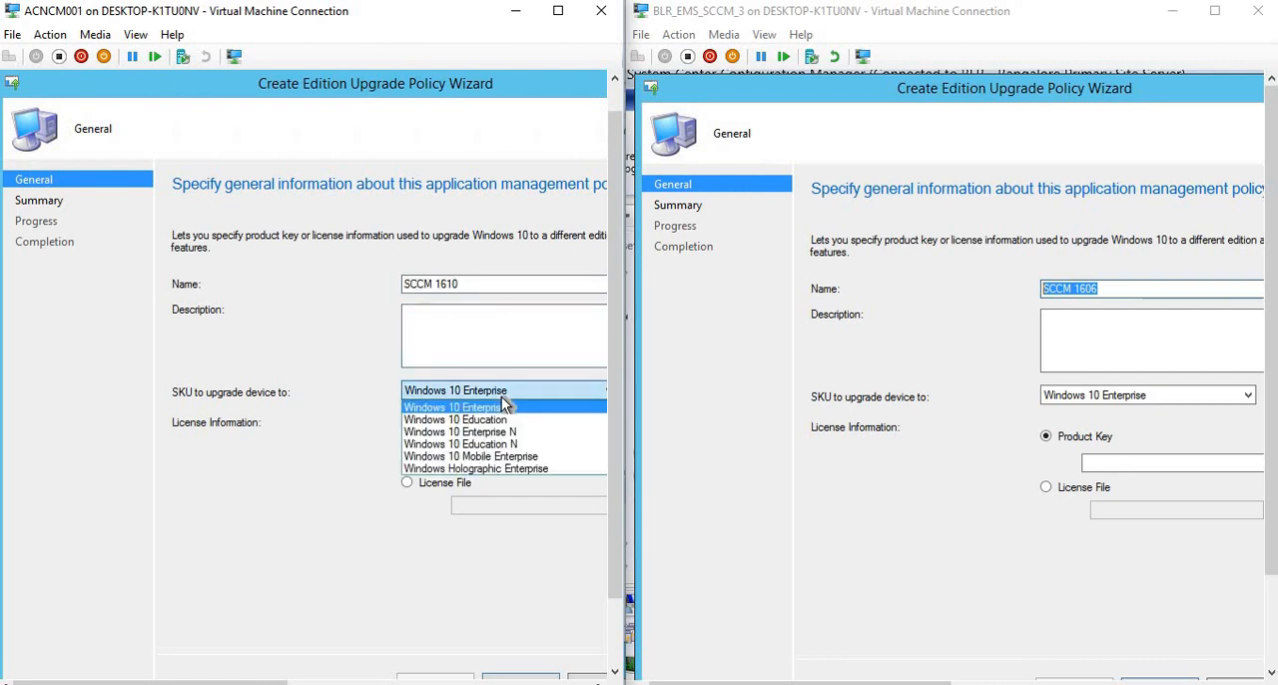
Close the edition upgrade policy wizards in both the 1610 and 1606 consoles, discarding their unsaved changes.
click(12, 86)
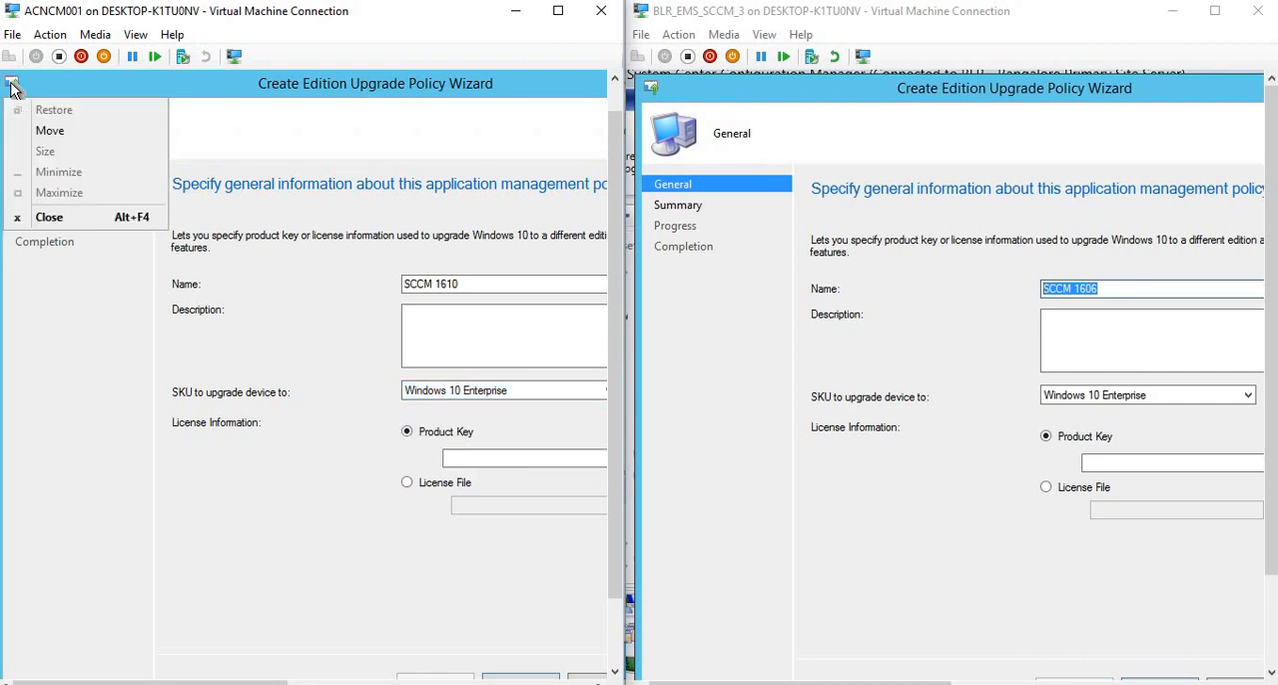
click(48, 217)
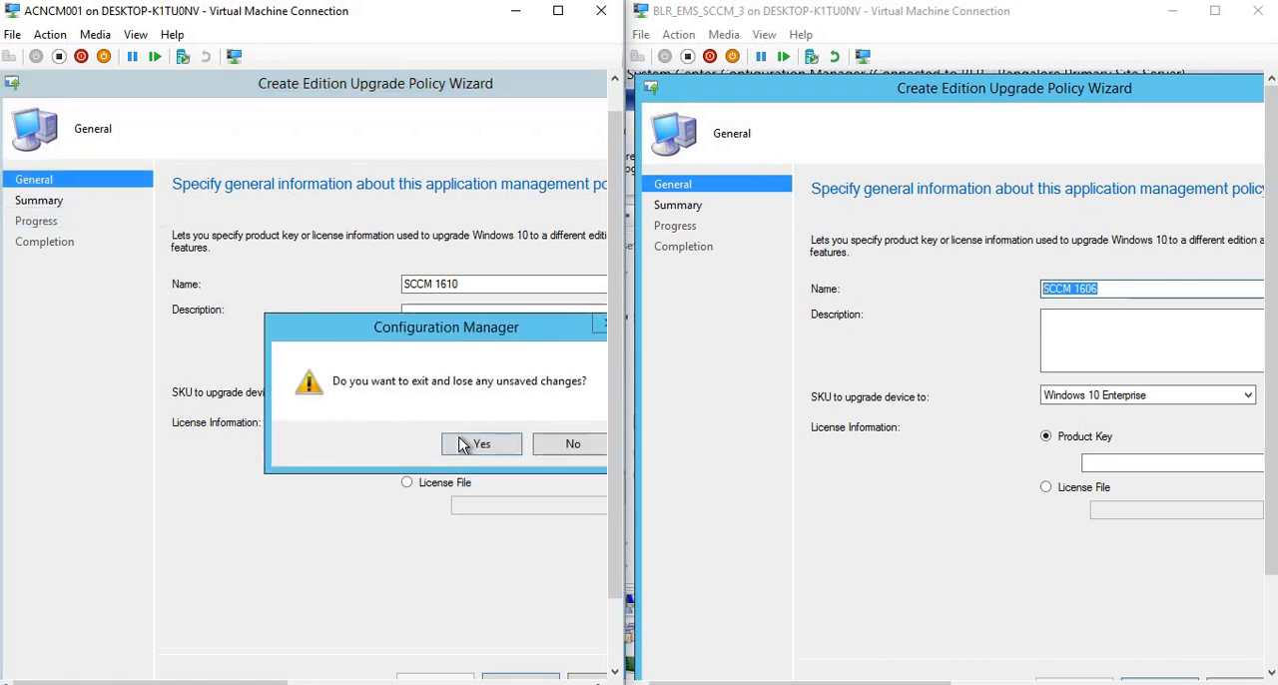
click(465, 442)
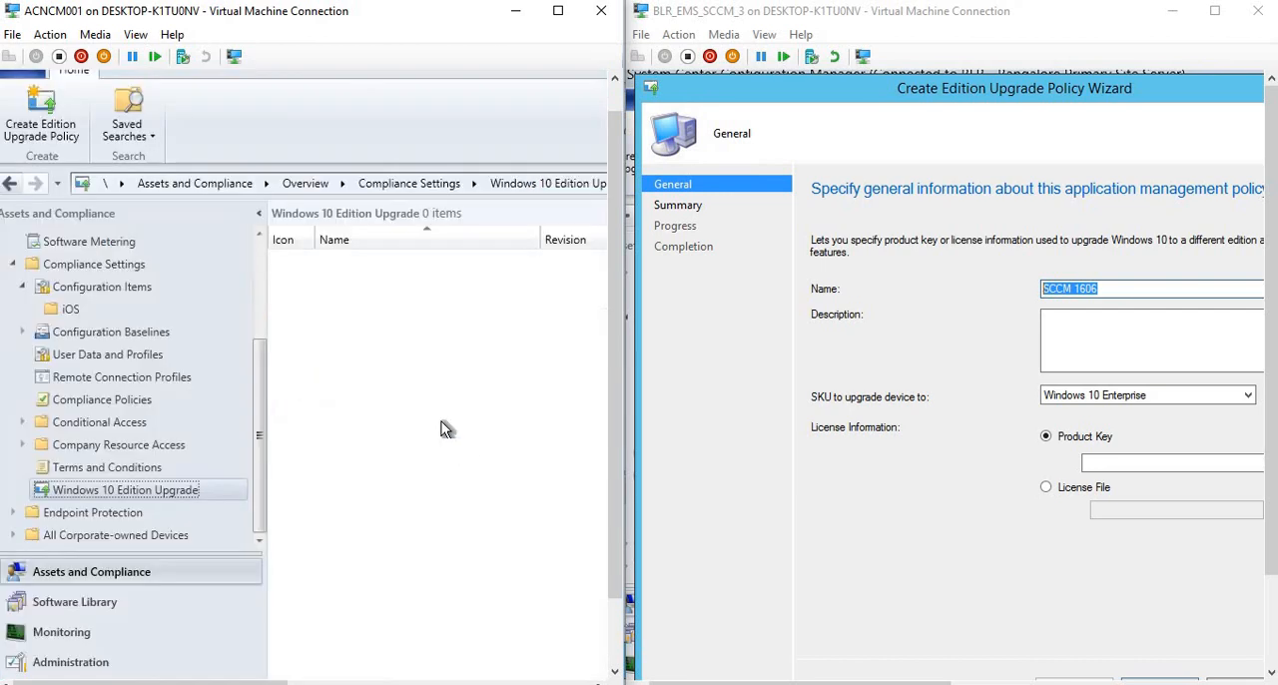
double_click(655, 86)
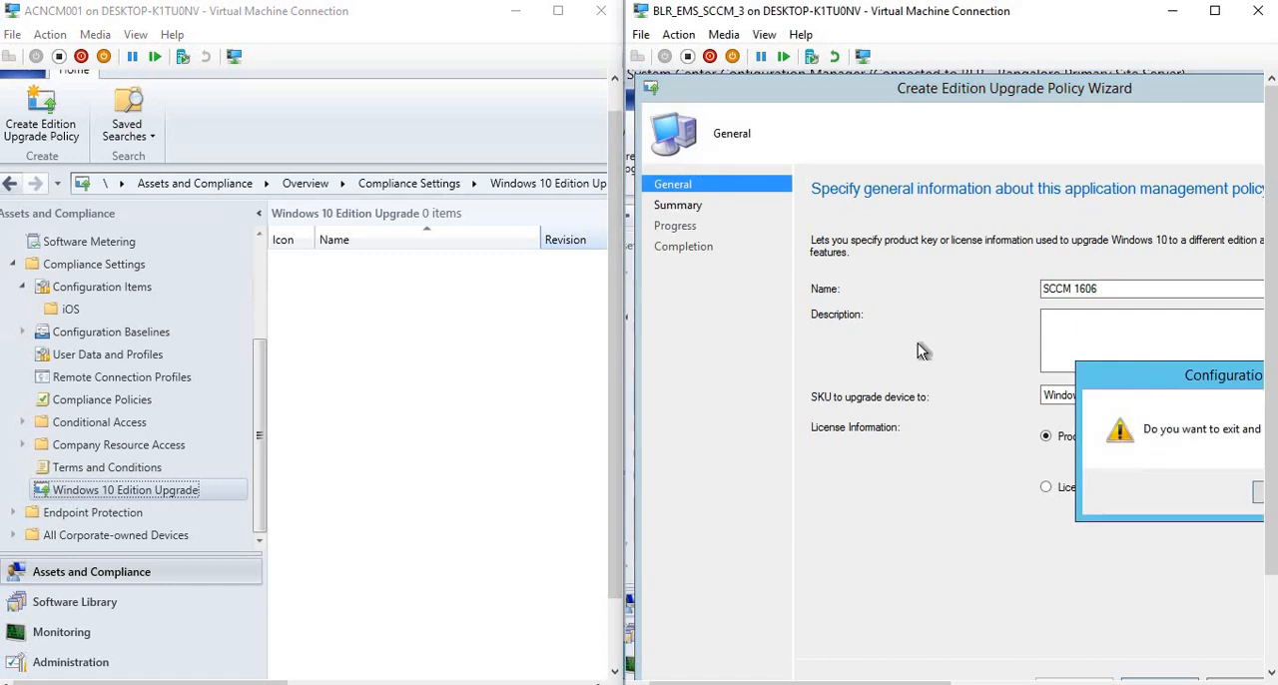
key(Return)
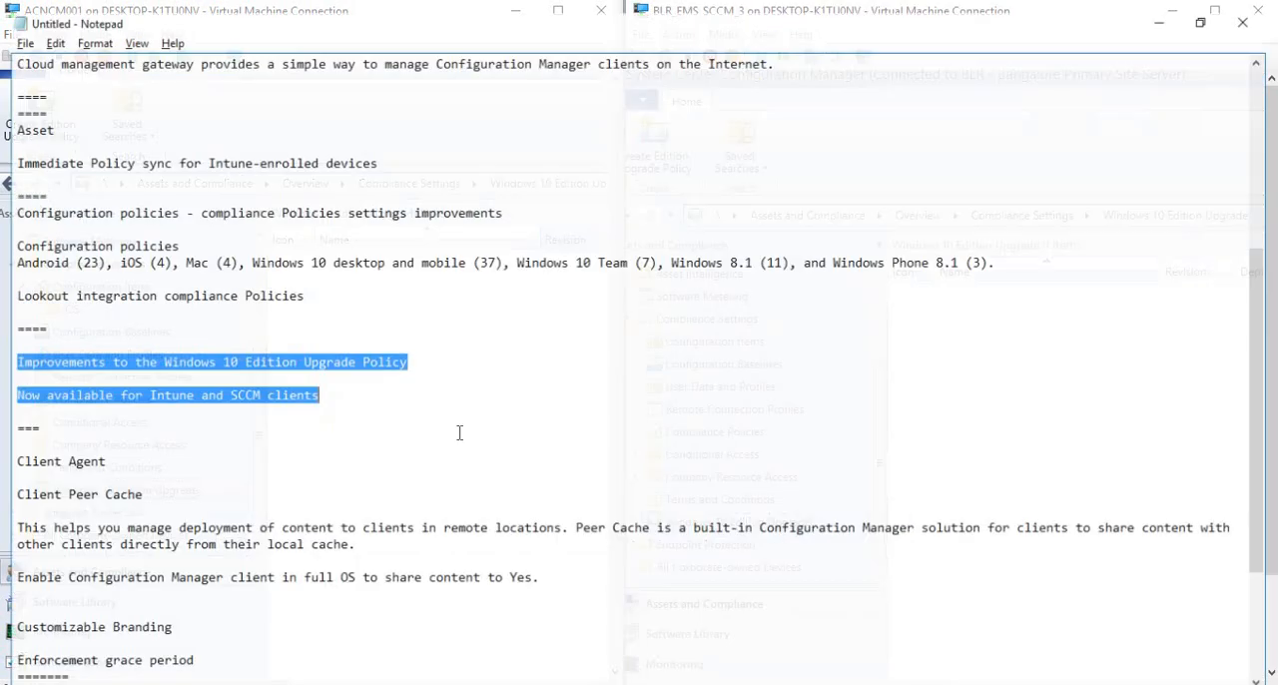
In the Notepad notes, highlight the Client Agent section from its heading through Enforcement grace period.
click(130, 407)
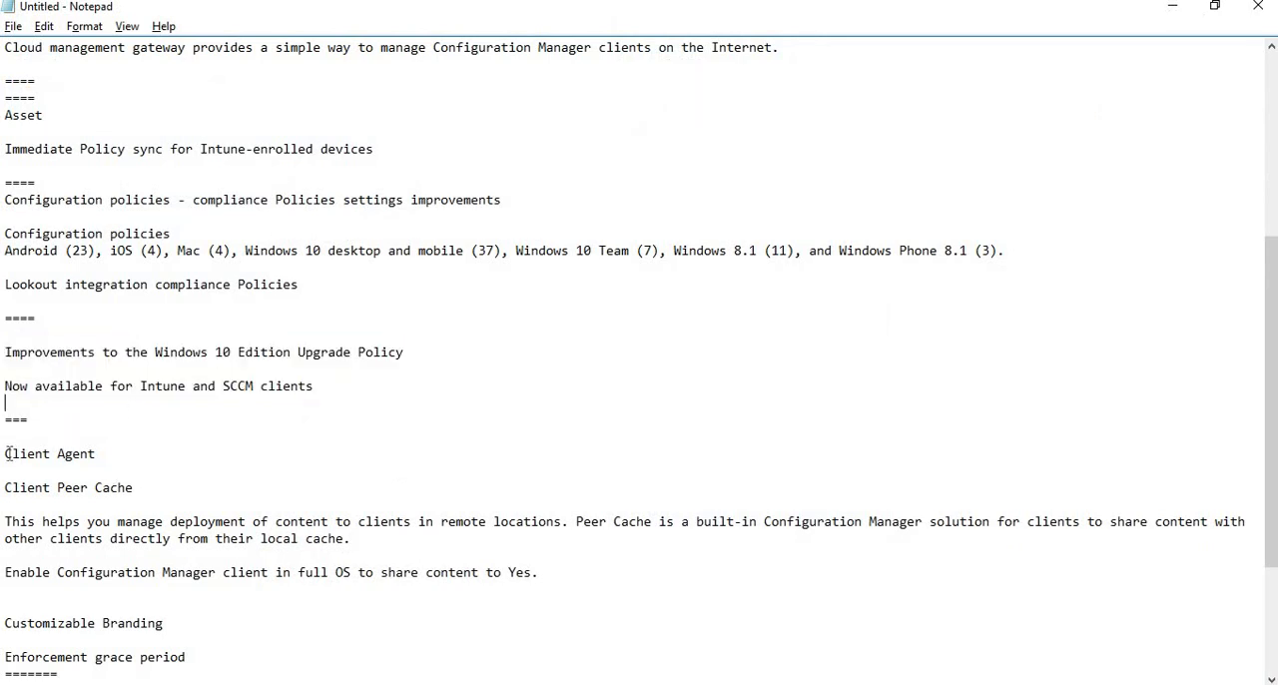
drag(5, 453, 195, 657)
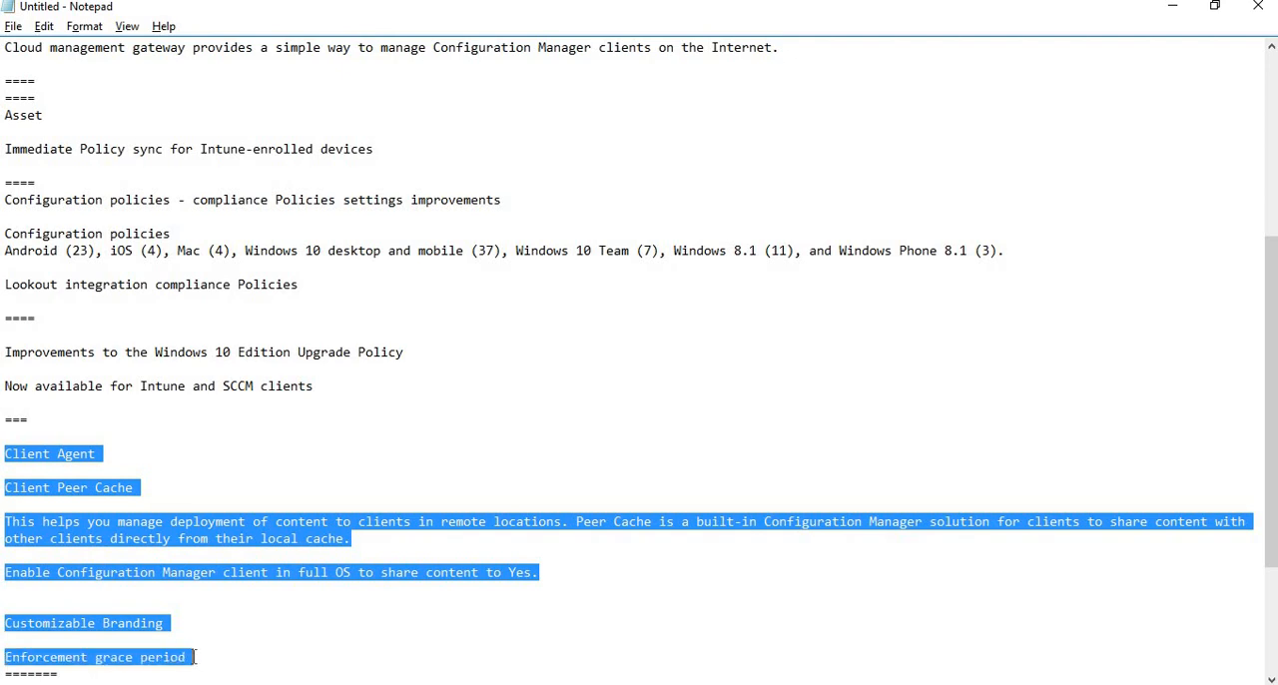
Switch from Notepad to the 1610 and 1606 consoles and display Client Settings in the Administration workspace of both.
key(alt+Tab)
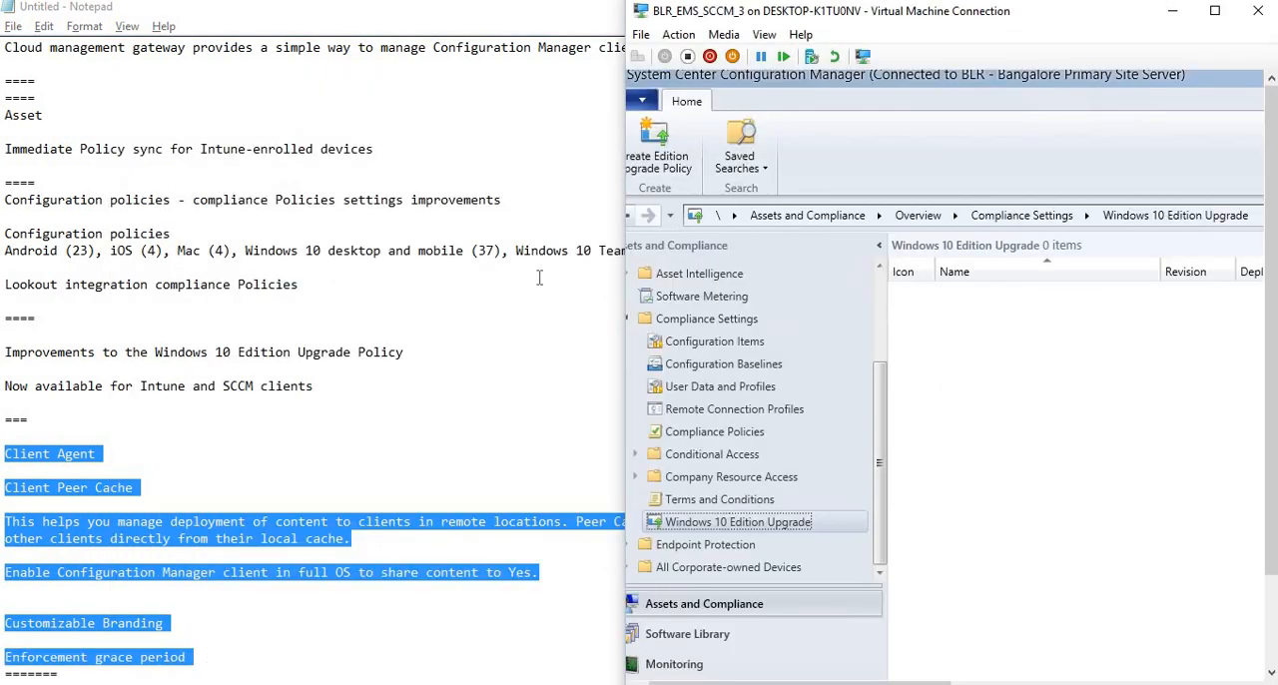
key(alt+Tab)
key(alt+Tab)
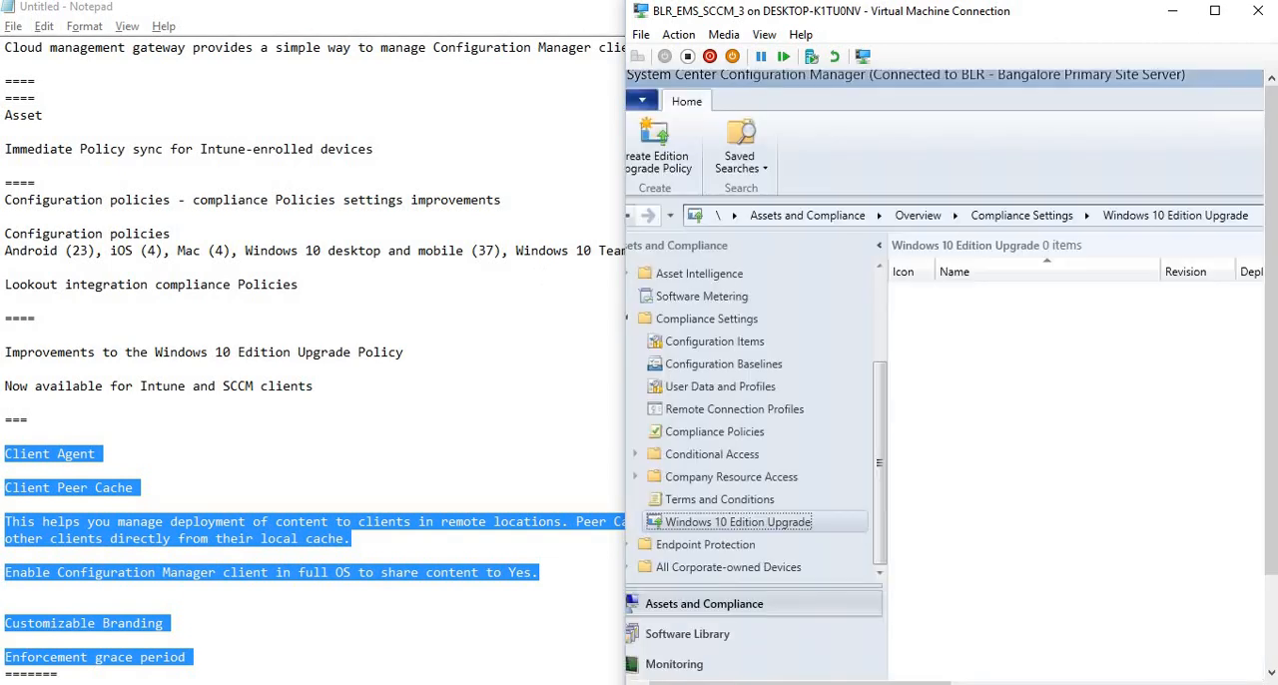
click(1172, 11)
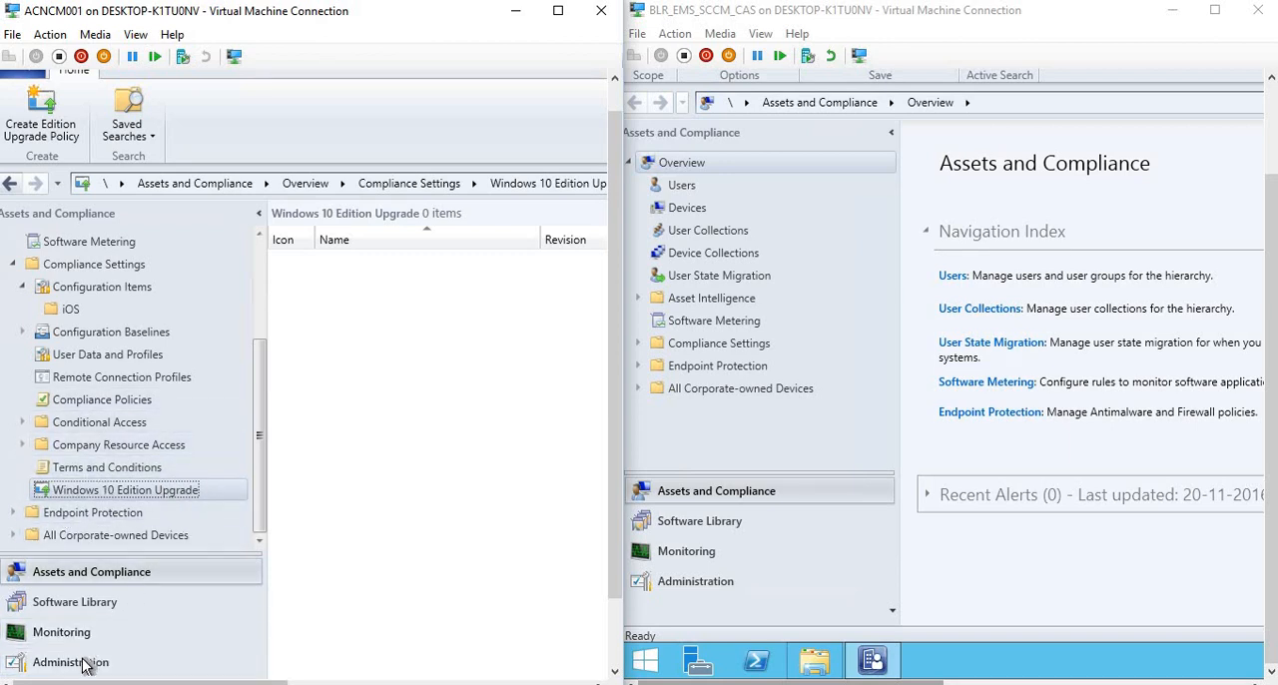
click(663, 581)
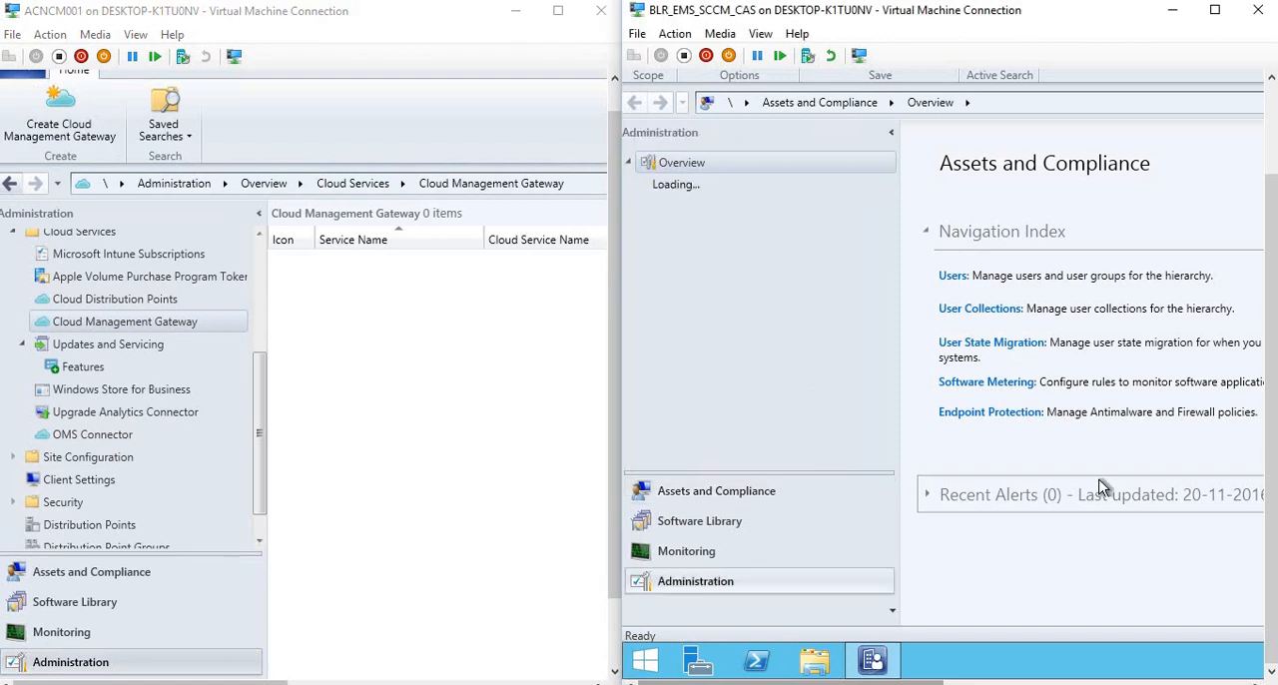
scroll(1272, 409, up, 2)
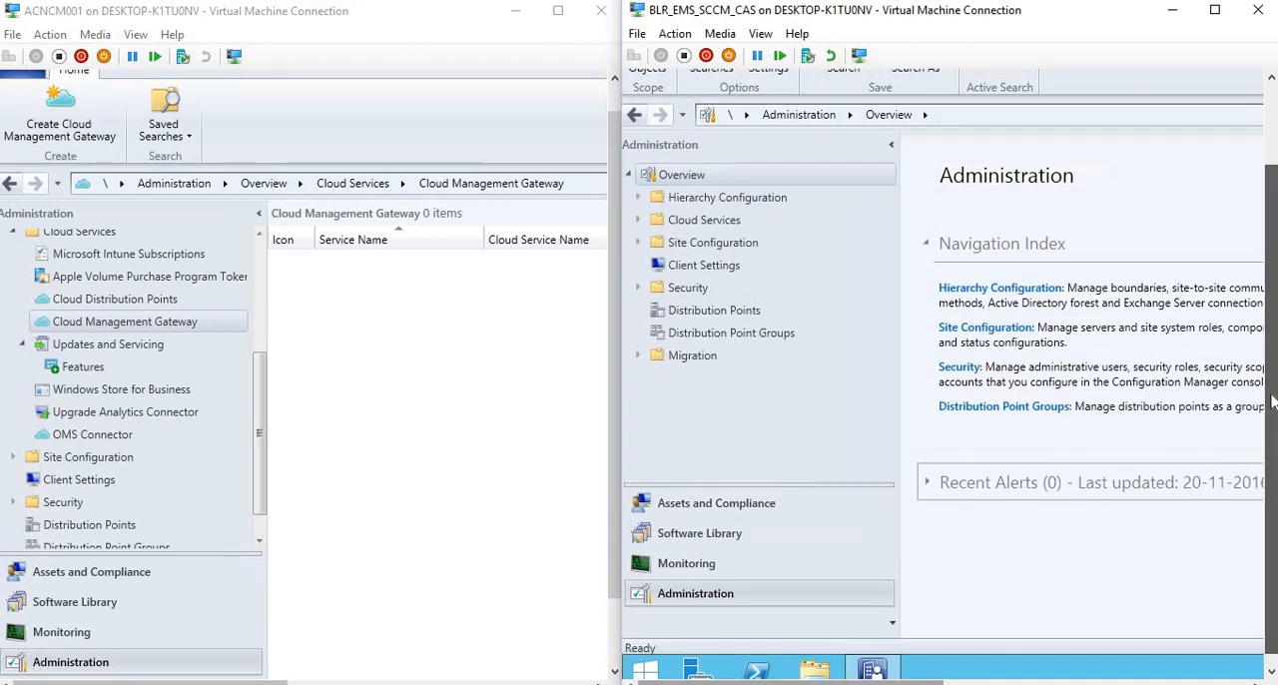
drag(1271, 402, 1271, 393)
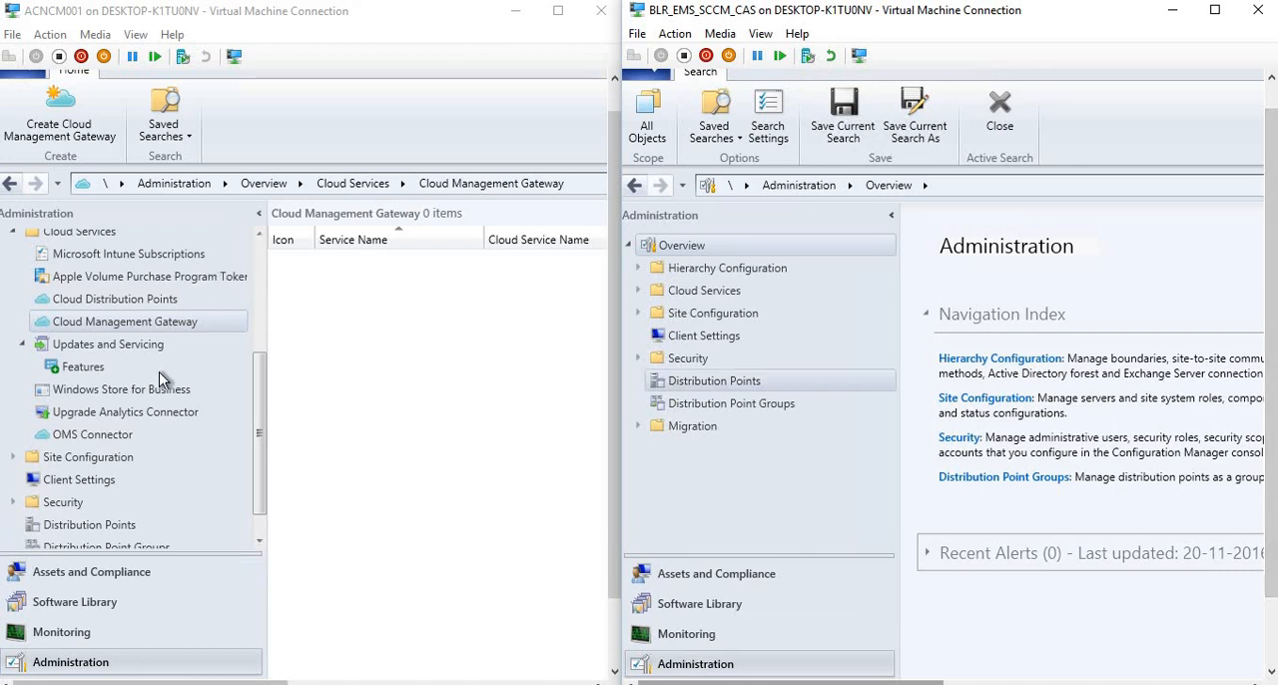
click(79, 480)
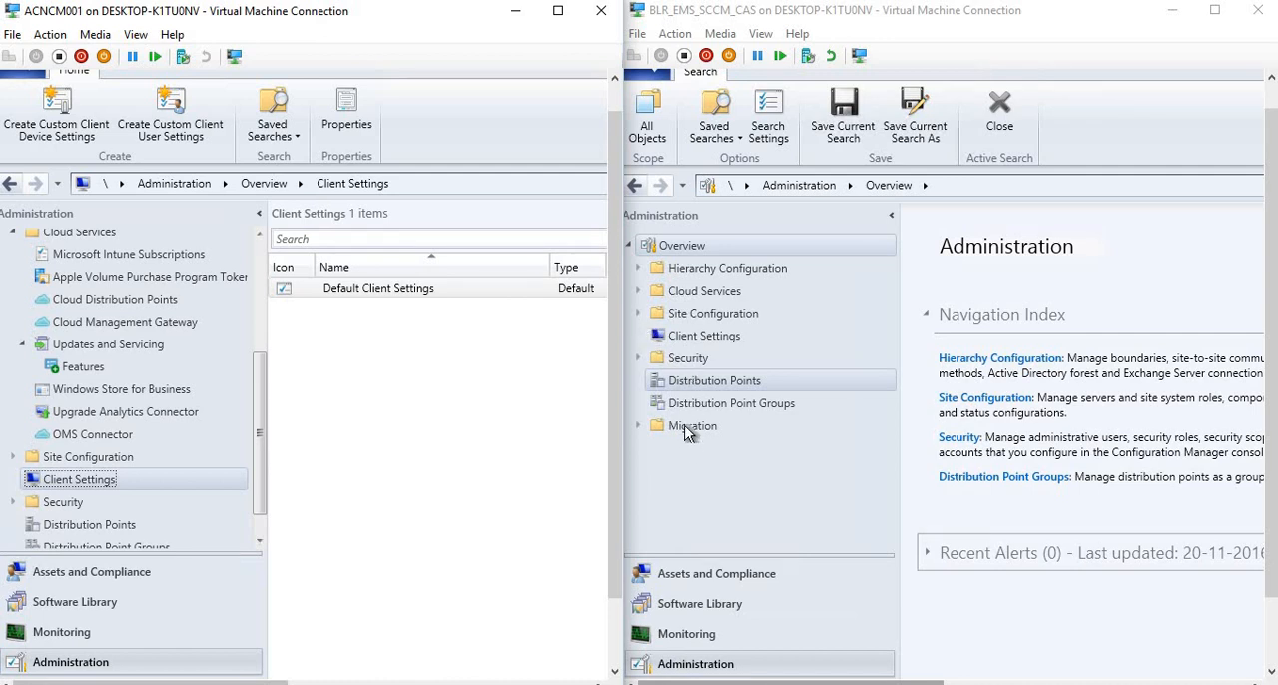
click(697, 669)
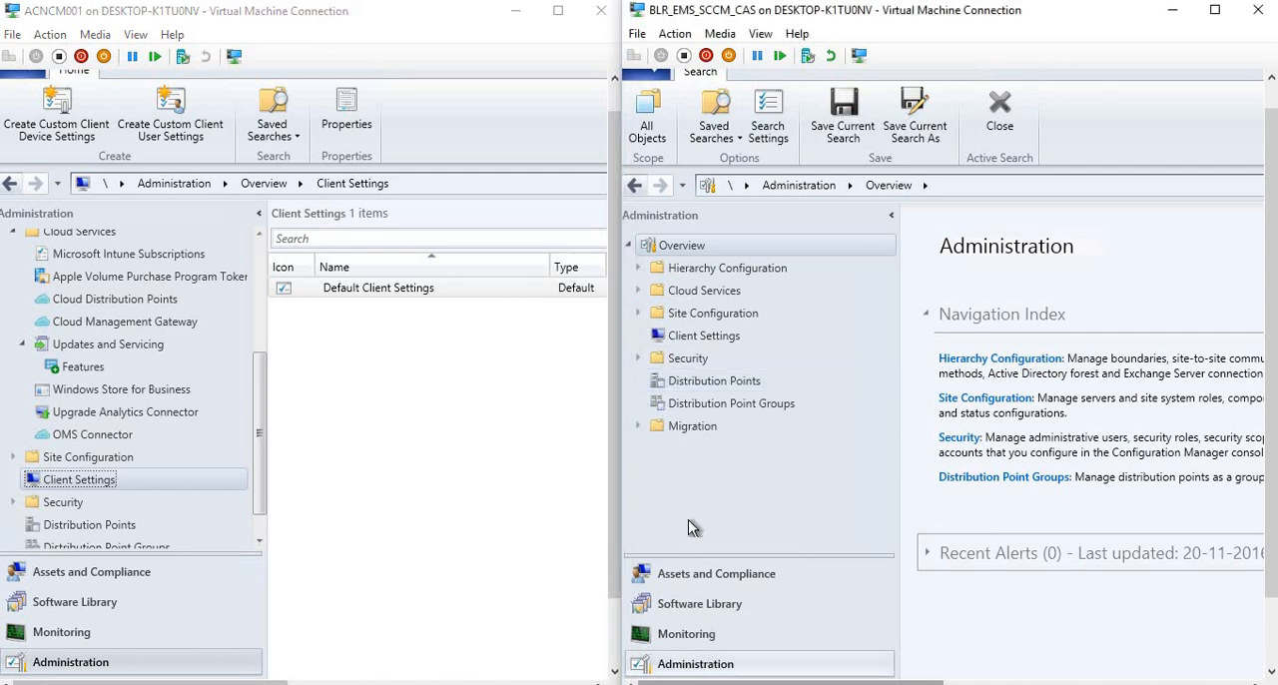
click(696, 339)
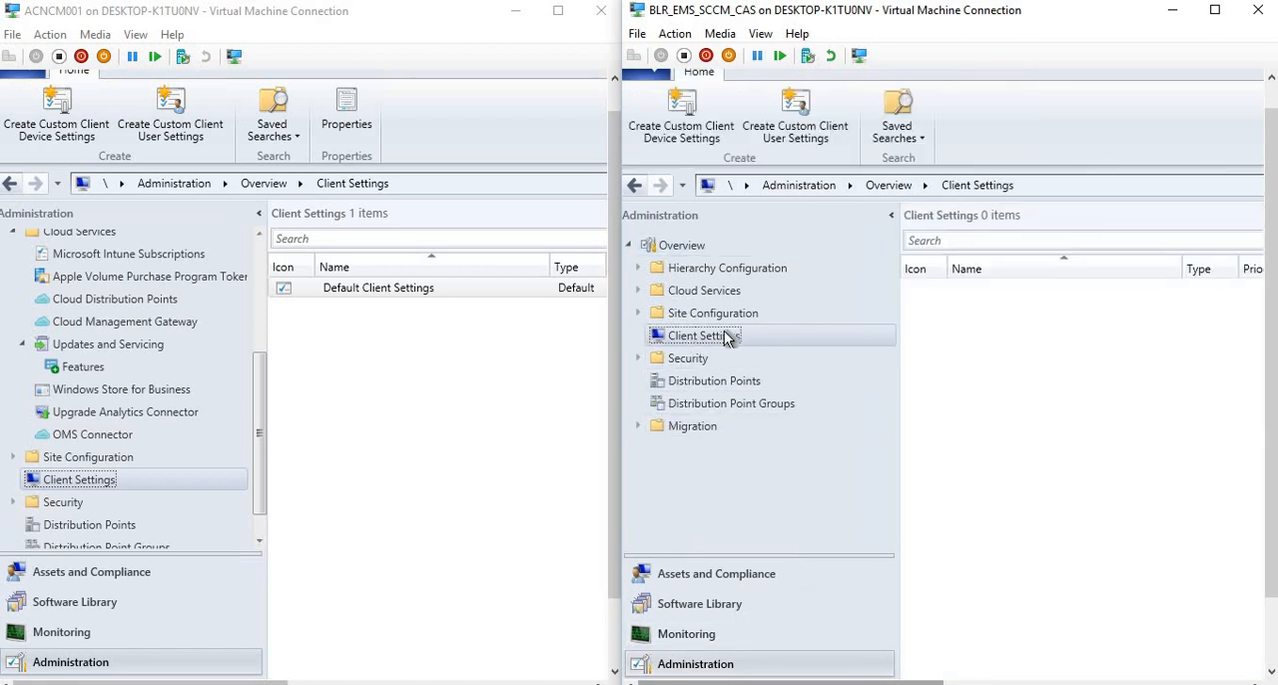
Open the Default Client Settings properties in both the 1606 and 1610 consoles, repositioning the 1610 dialog to reveal its settings.
click(989, 290)
right_click(991, 297)
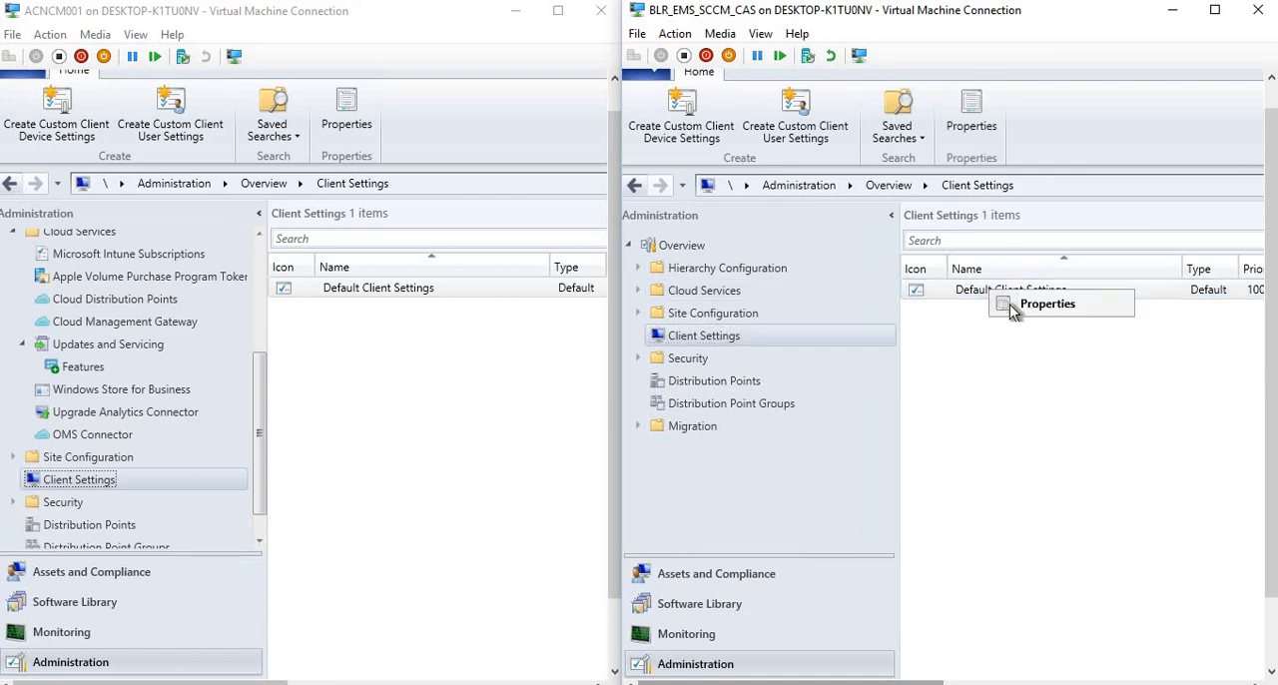
click(1009, 304)
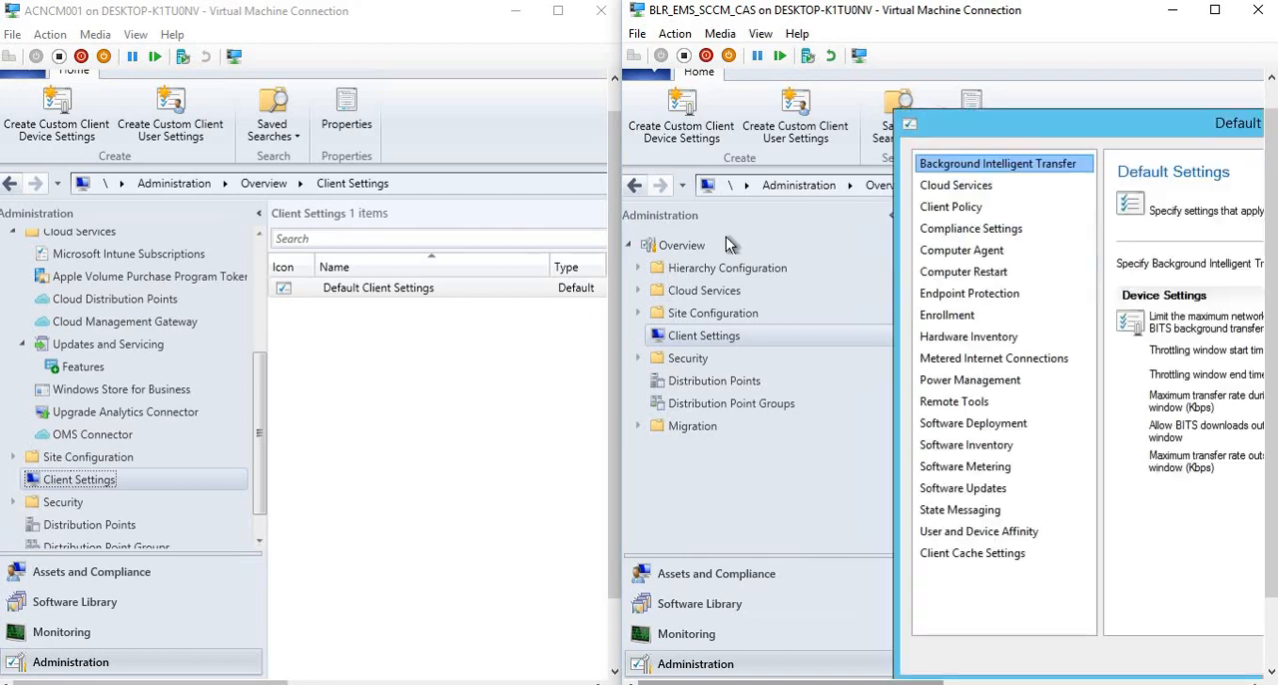
right_click(374, 291)
click(386, 301)
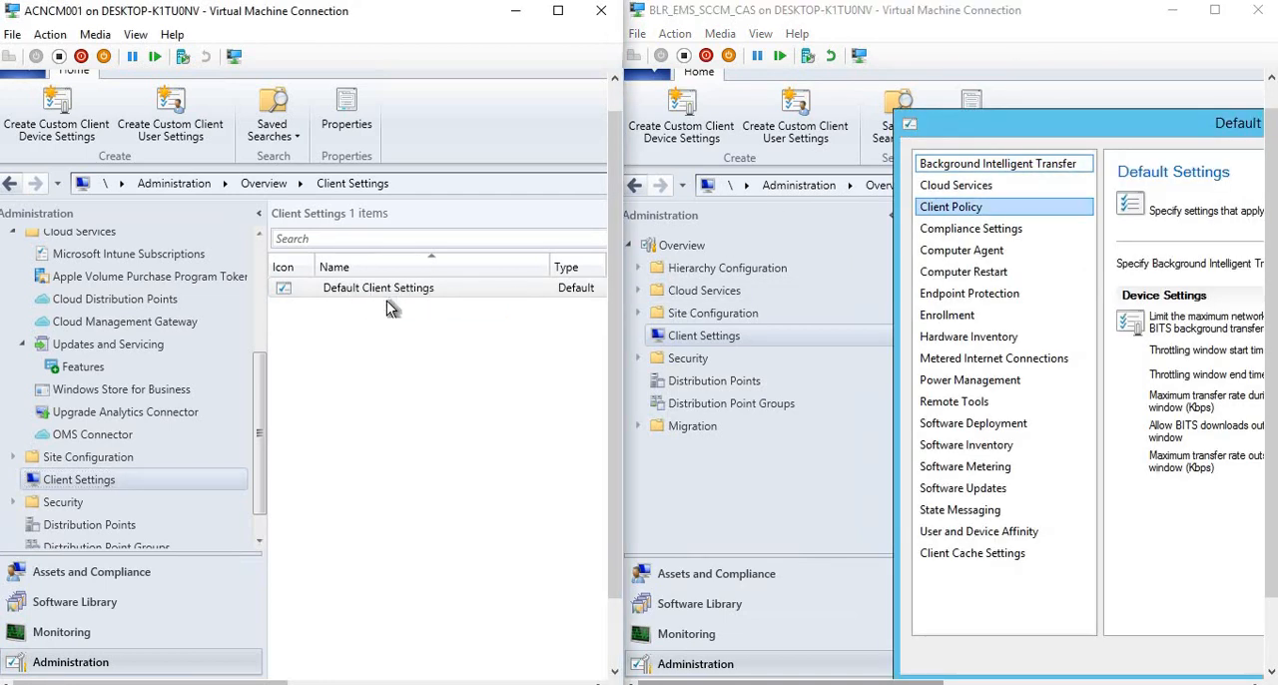
drag(338, 119, 86, 97)
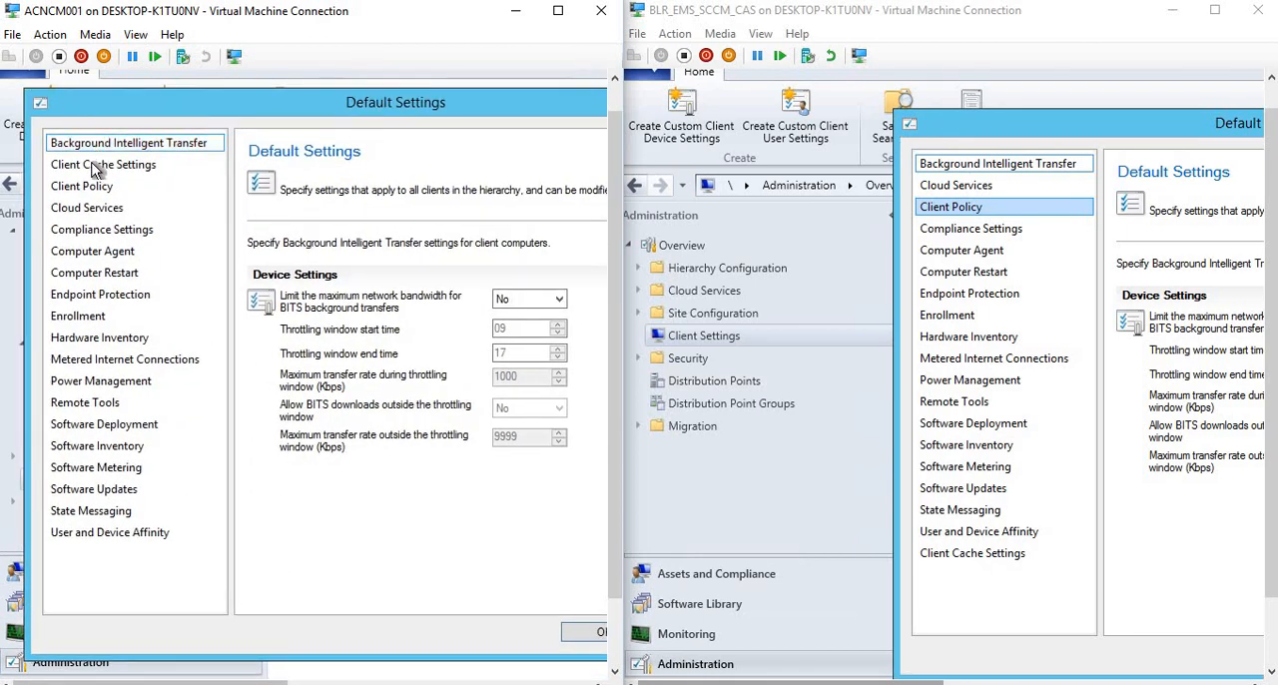
In the 1610 Client Cache Settings, examine the choices for enabling the Configuration Manager client in full OS to share content.
click(97, 166)
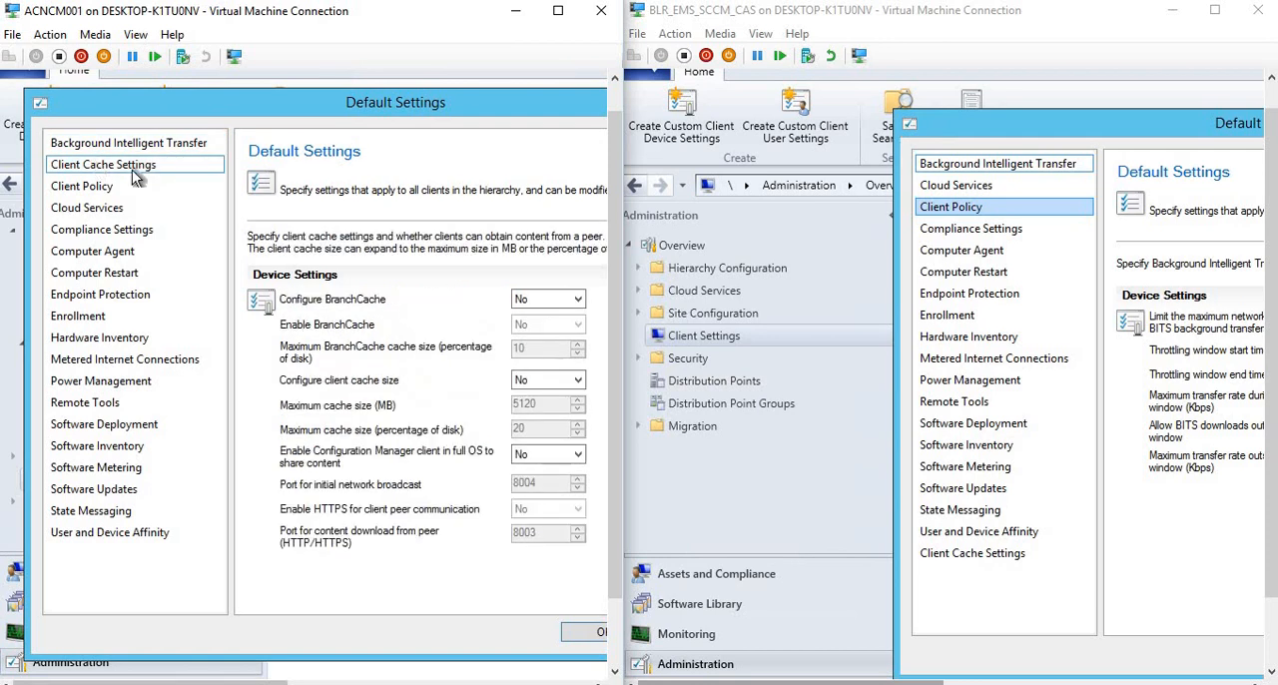
click(527, 455)
click(533, 454)
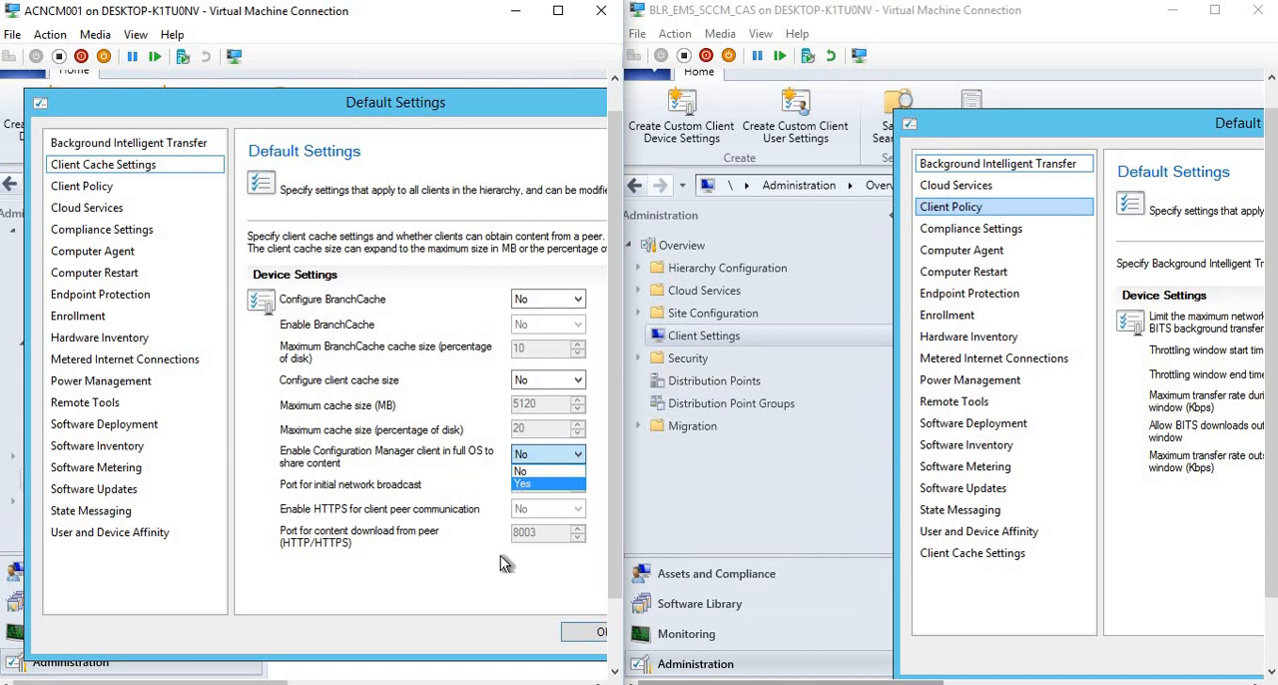
click(498, 583)
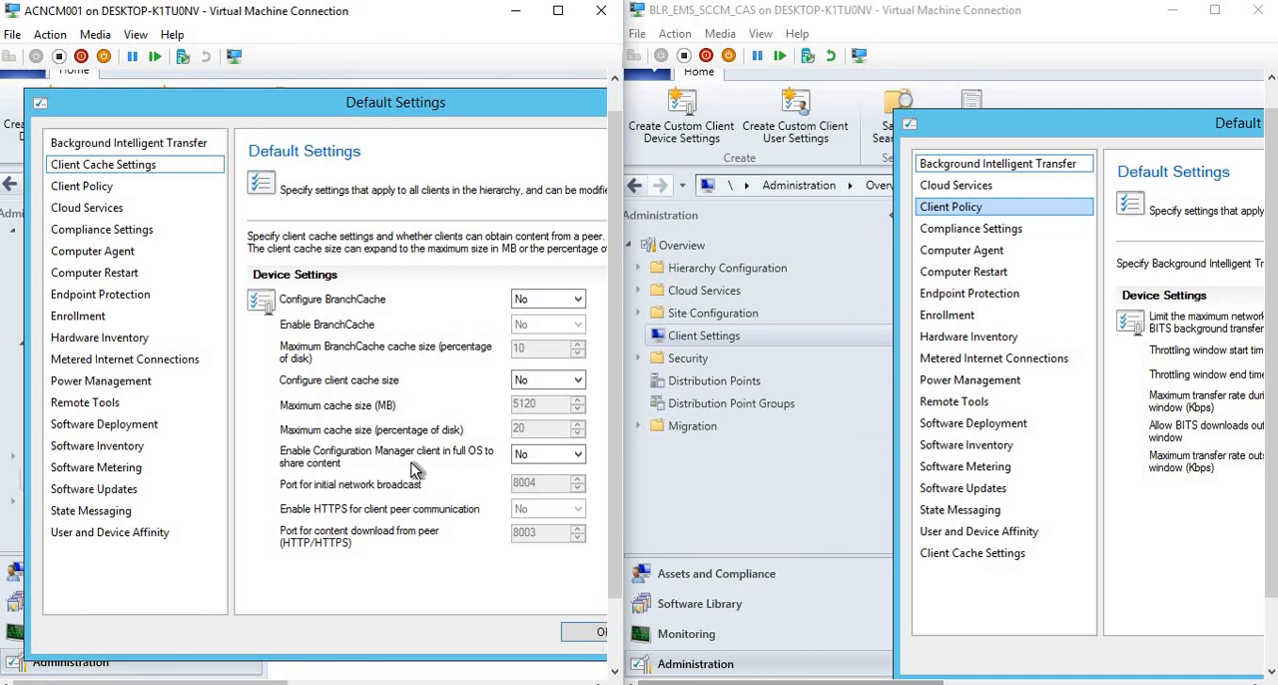
Show the Computer Agent settings in both the 1610 and 1606 Default Settings dialogs, repositioning the 1606 dialog for comparison.
click(109, 338)
click(105, 252)
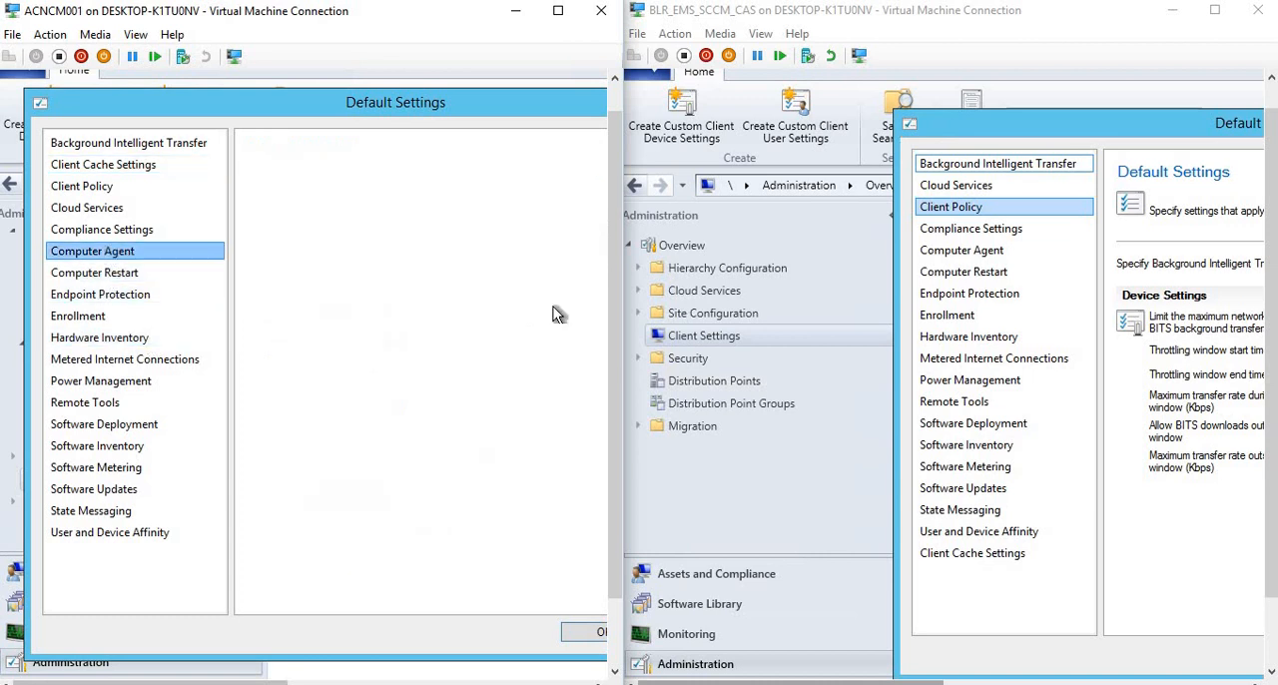
click(970, 255)
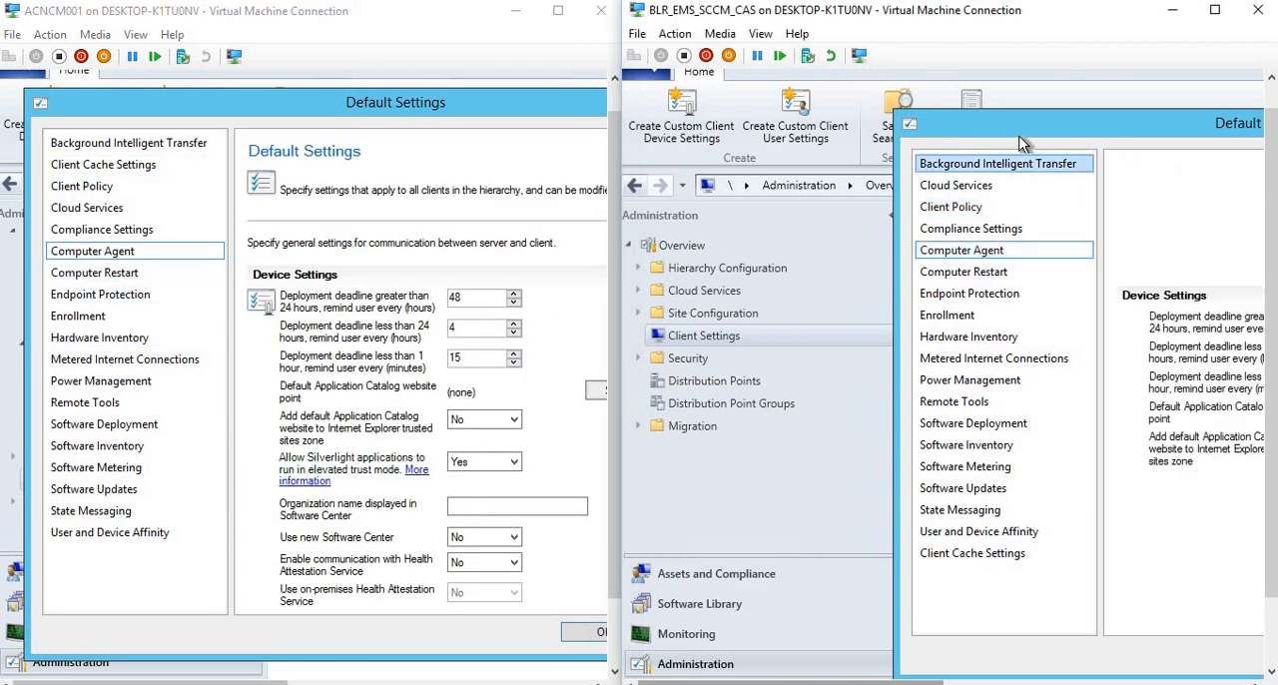
drag(1007, 133, 694, 73)
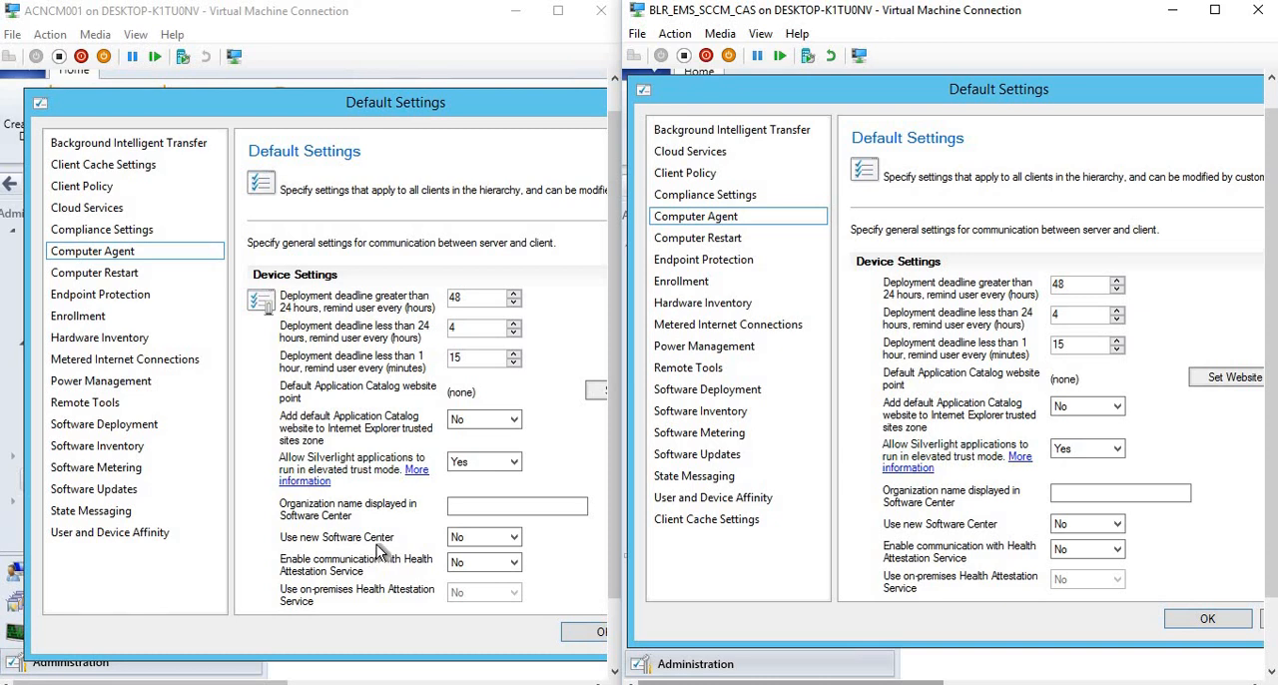
Compare the available choices for Use new Software Center in the 1610 and 1606 Computer Agent settings.
click(476, 540)
click(476, 544)
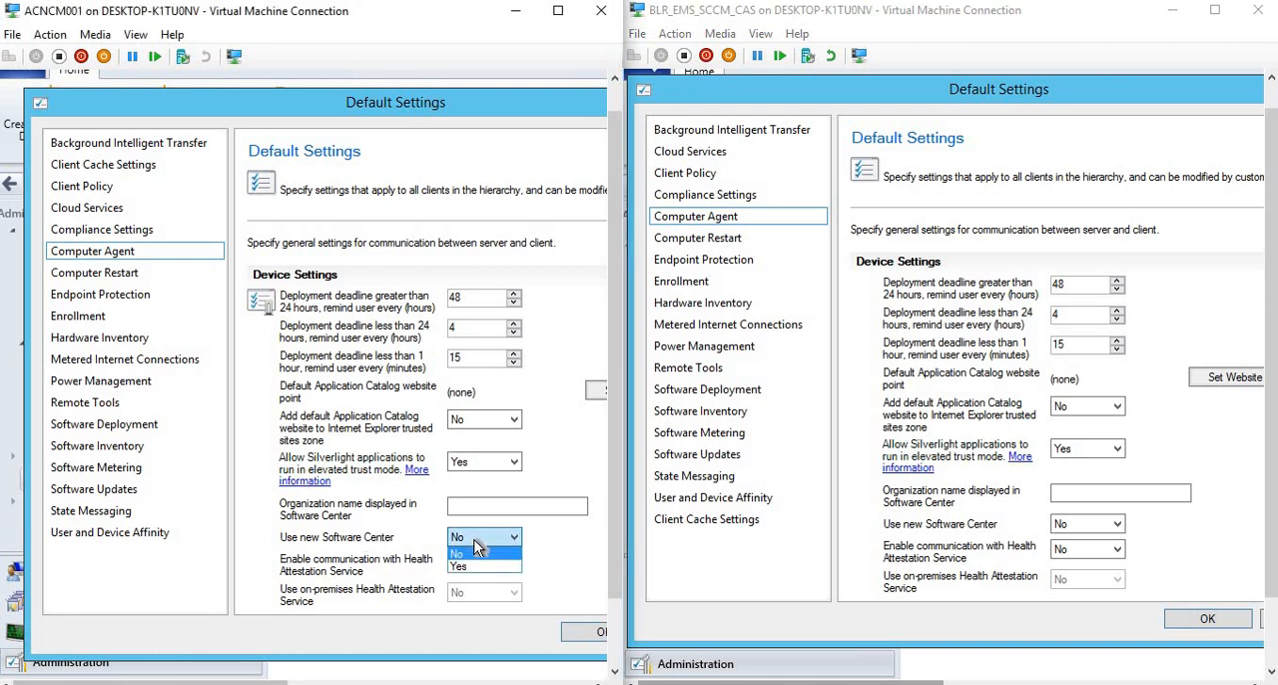
click(1094, 524)
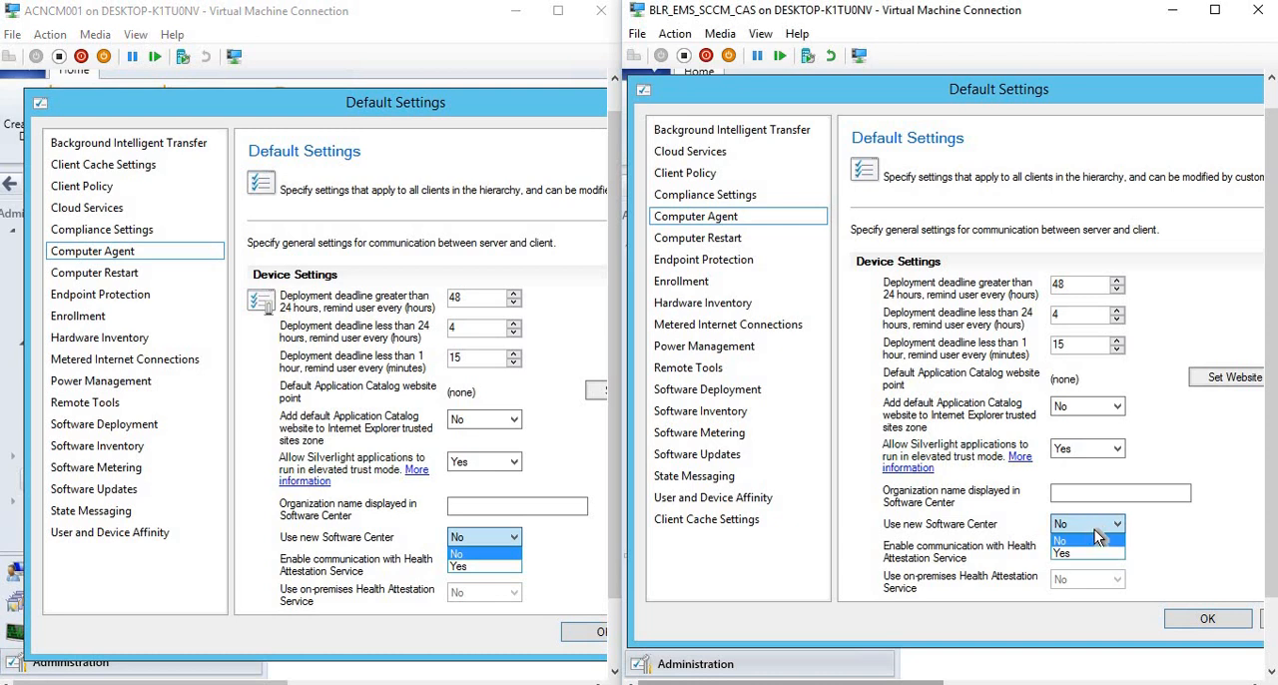
click(1190, 534)
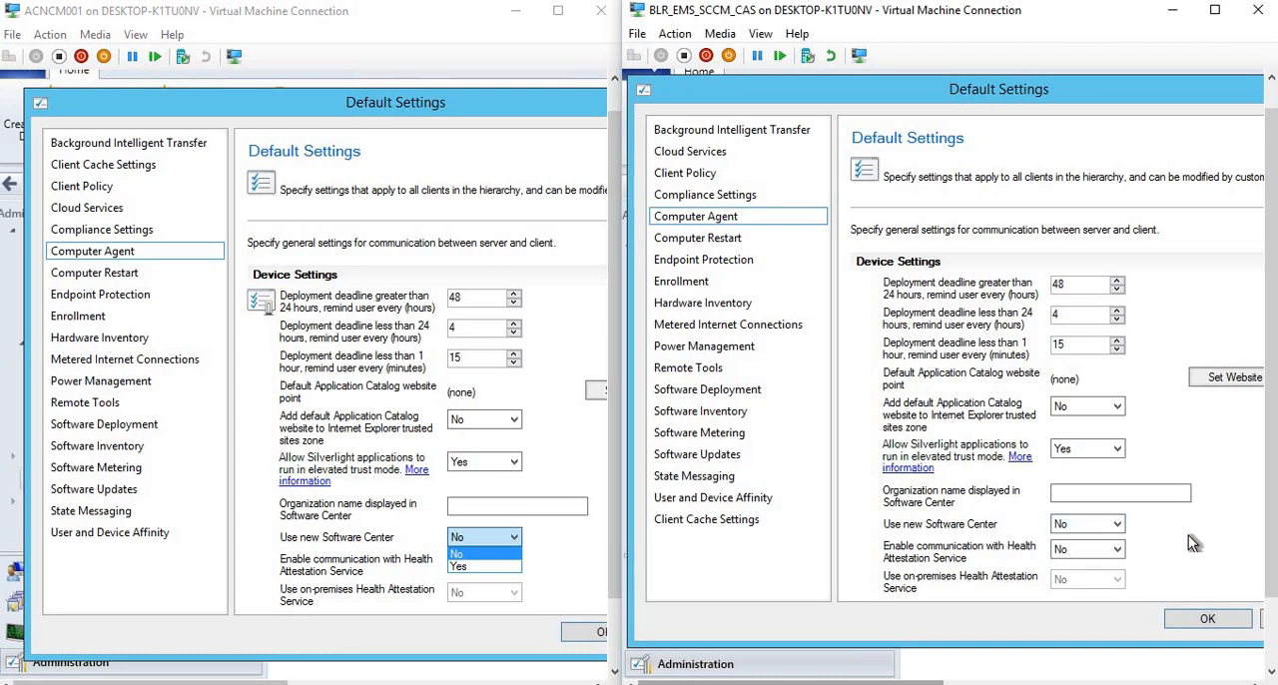
click(546, 542)
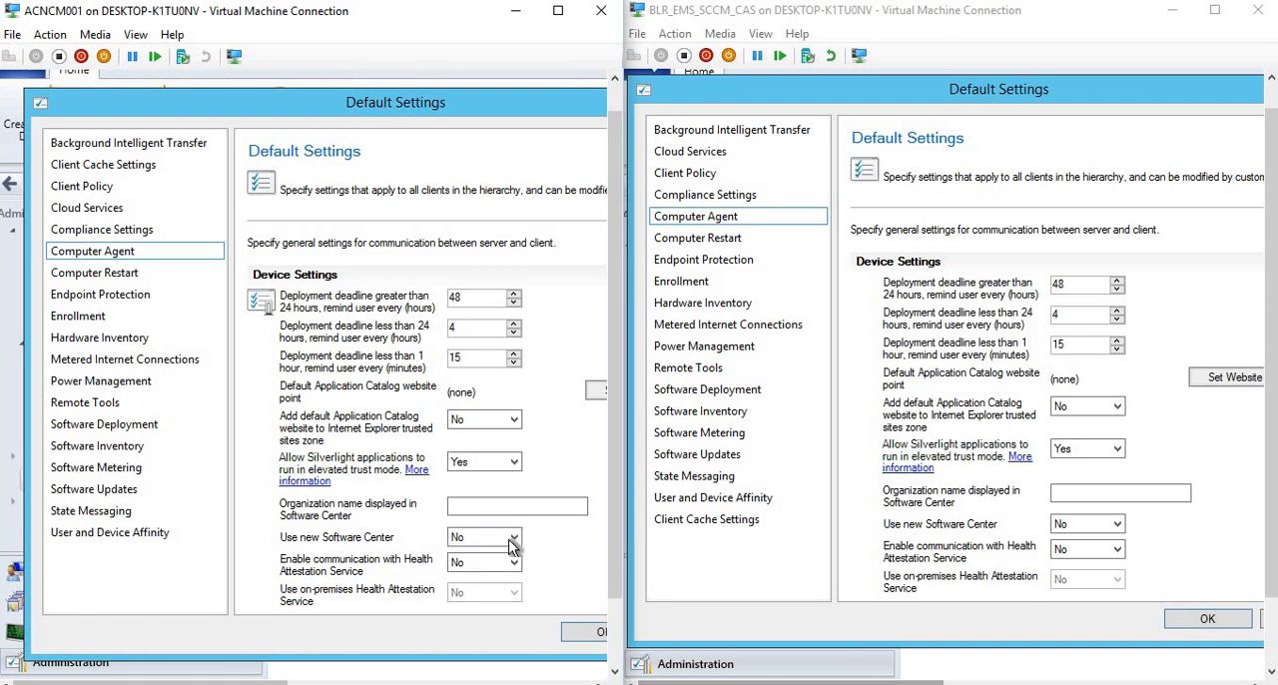
click(509, 539)
click(539, 553)
Compare the remaining Computer Agent device settings in both versions, down to the last entries of each list.
scroll(616, 599, down, 1)
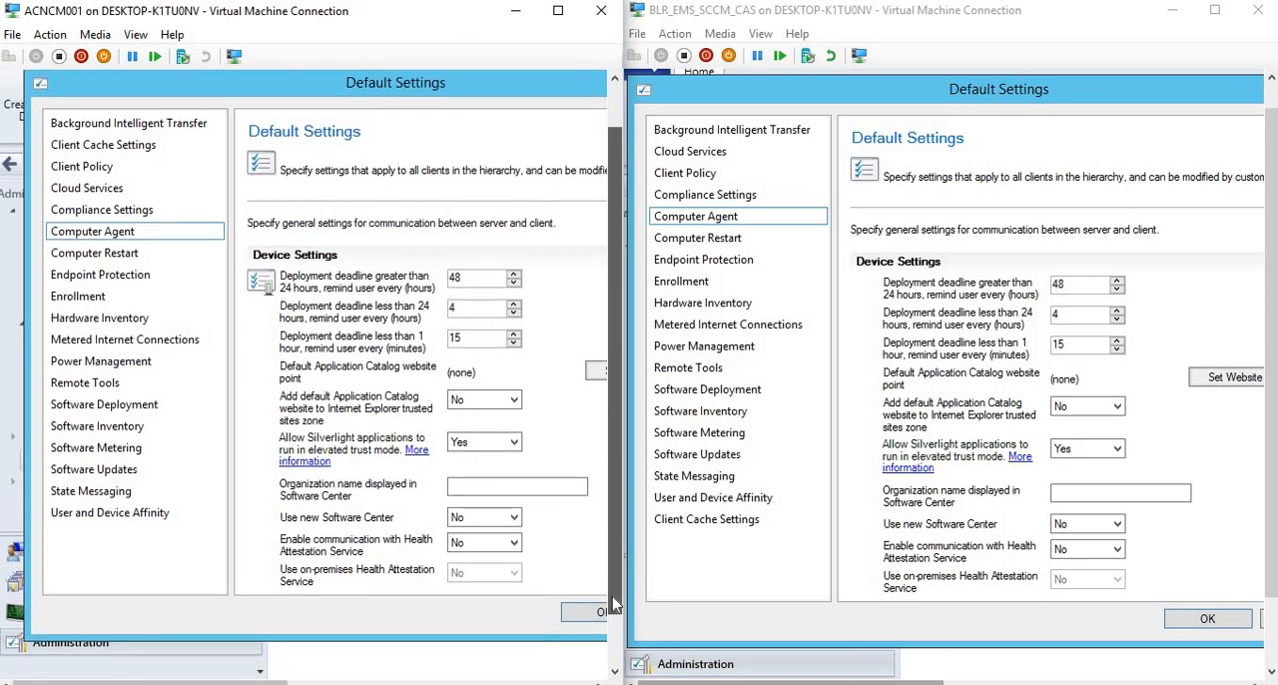
drag(262, 682, 350, 681)
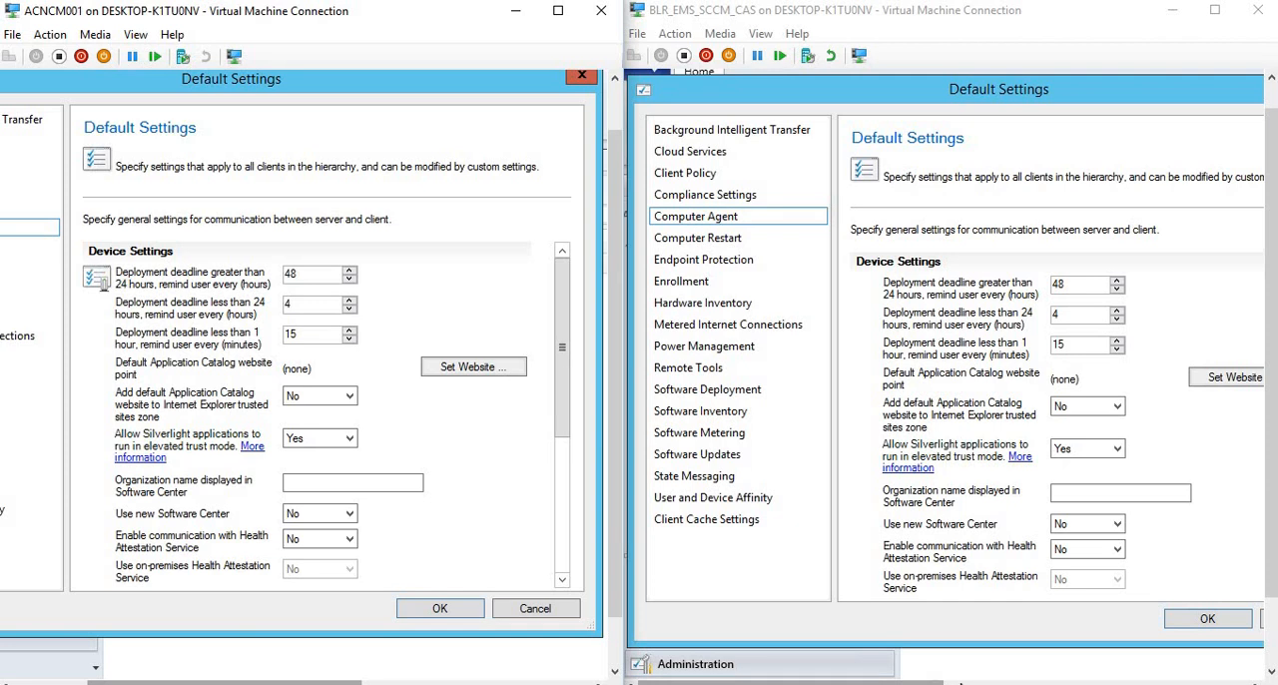
drag(910, 682, 1010, 682)
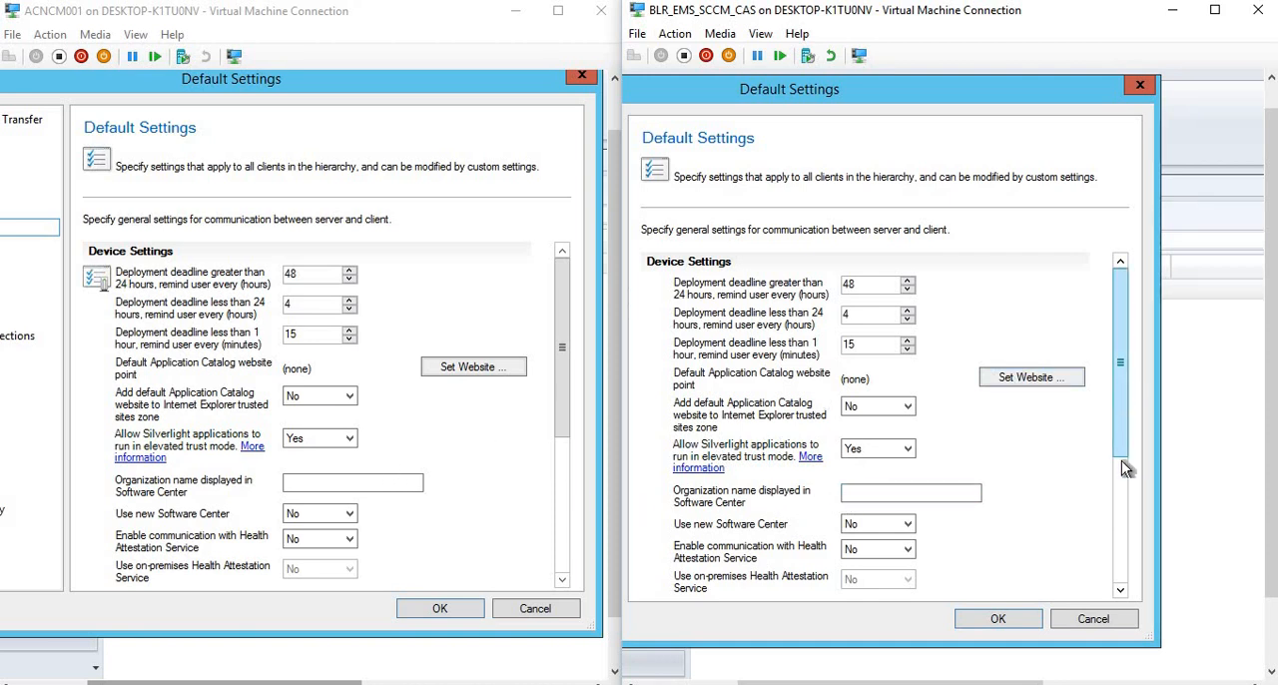
scroll(1124, 465, down, 5)
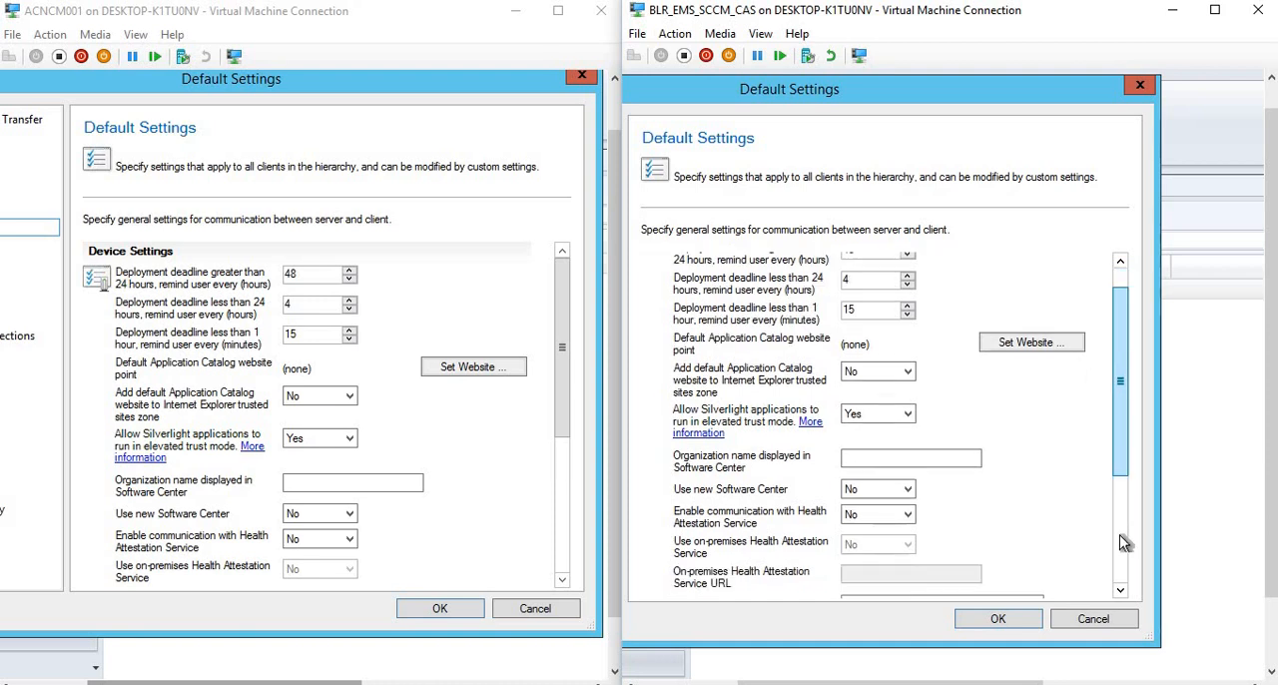
click(564, 389)
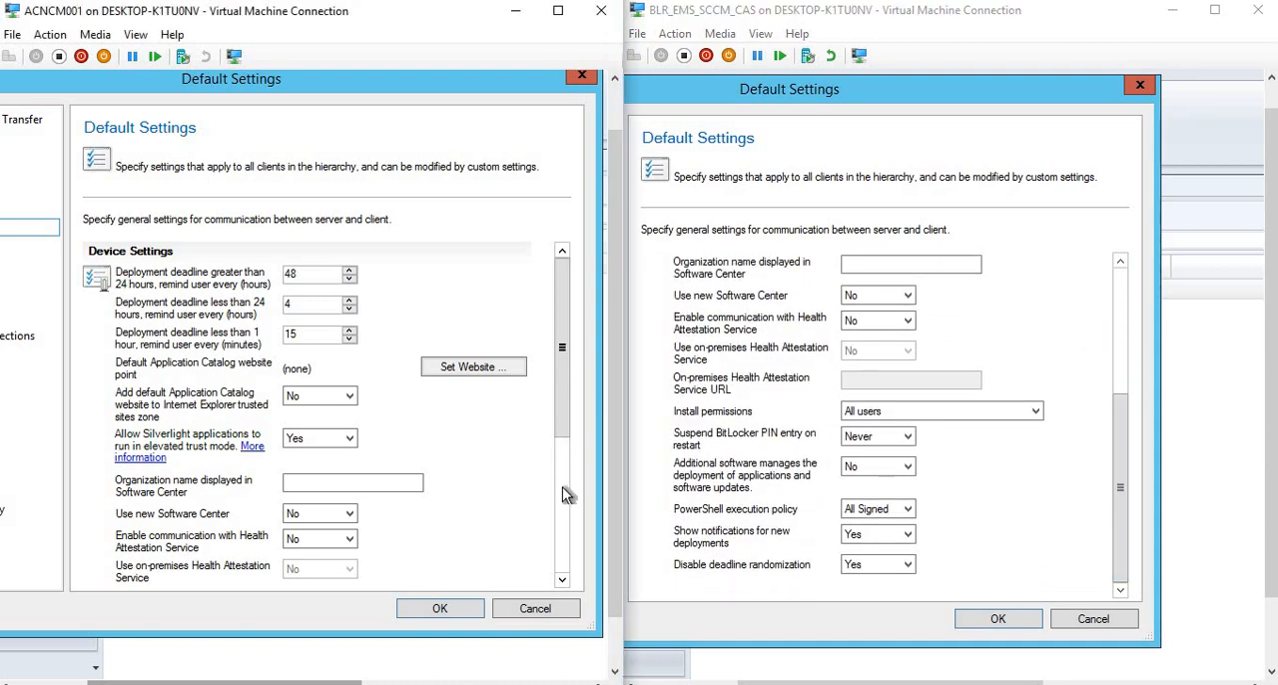
scroll(562, 487, down, 5)
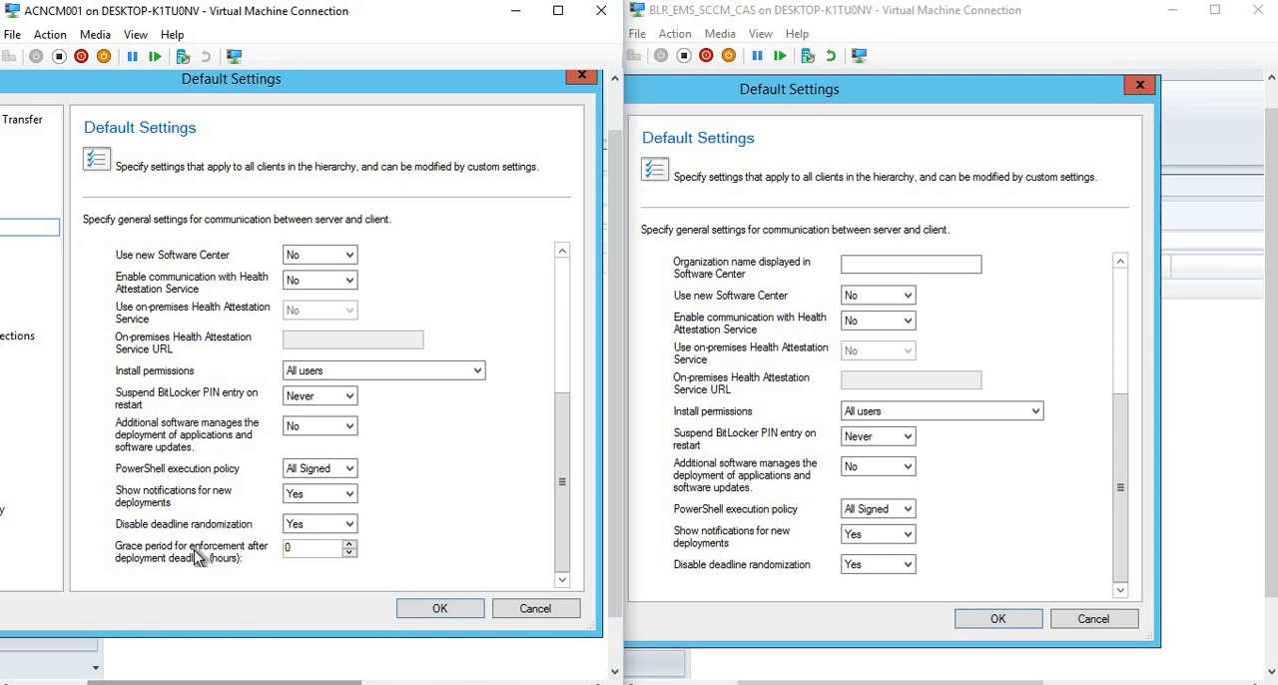
Set the grace period for enforcement after deployment deadline to 3 hours in the 1610 Computer Agent settings and highlight the value.
click(326, 548)
double_click(321, 551)
text(2)
key(BackSpace)
text(3)
double_click(285, 547)
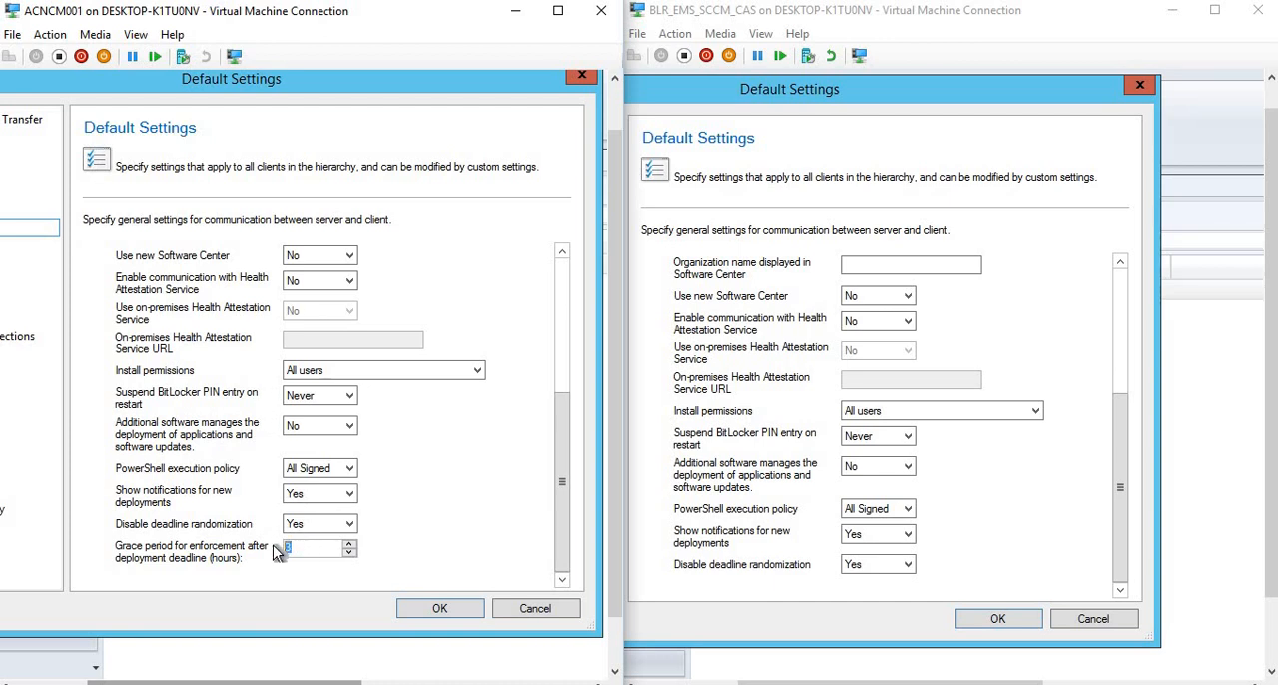
click(1121, 485)
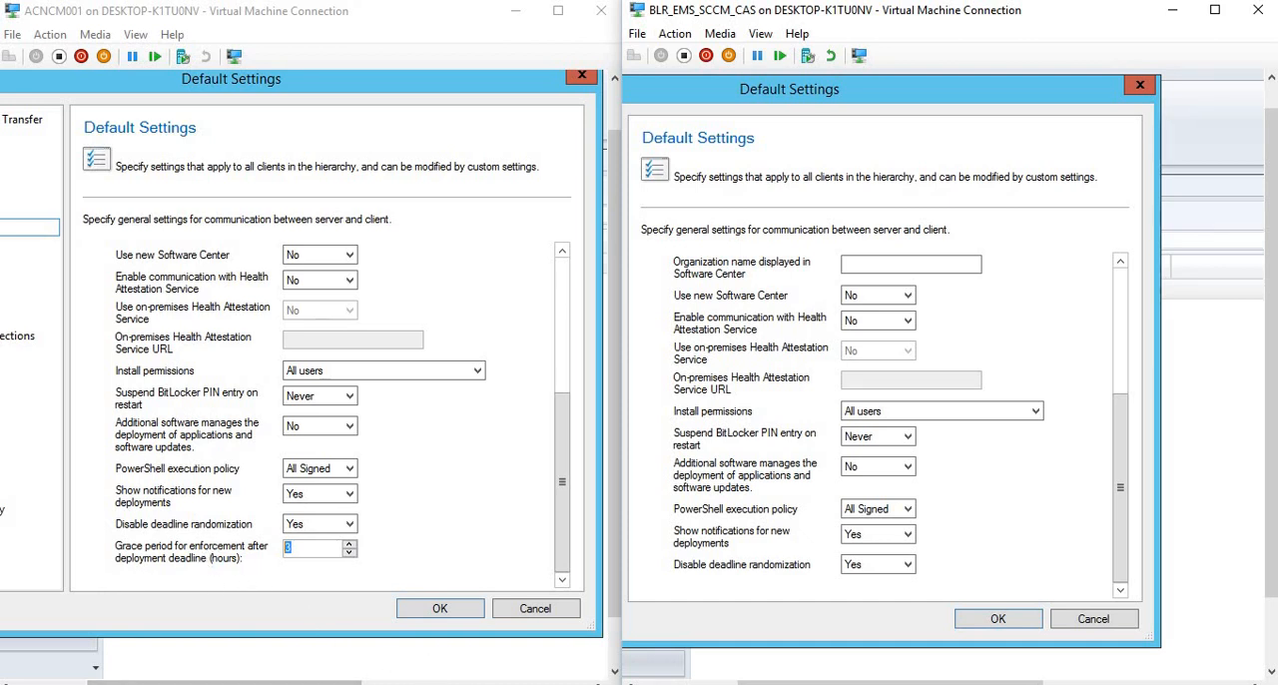
Switch to the Notepad notes and highlight Customizable Branding, followed by the Software Update ADR with Content Size line.
click(428, 630)
click(426, 631)
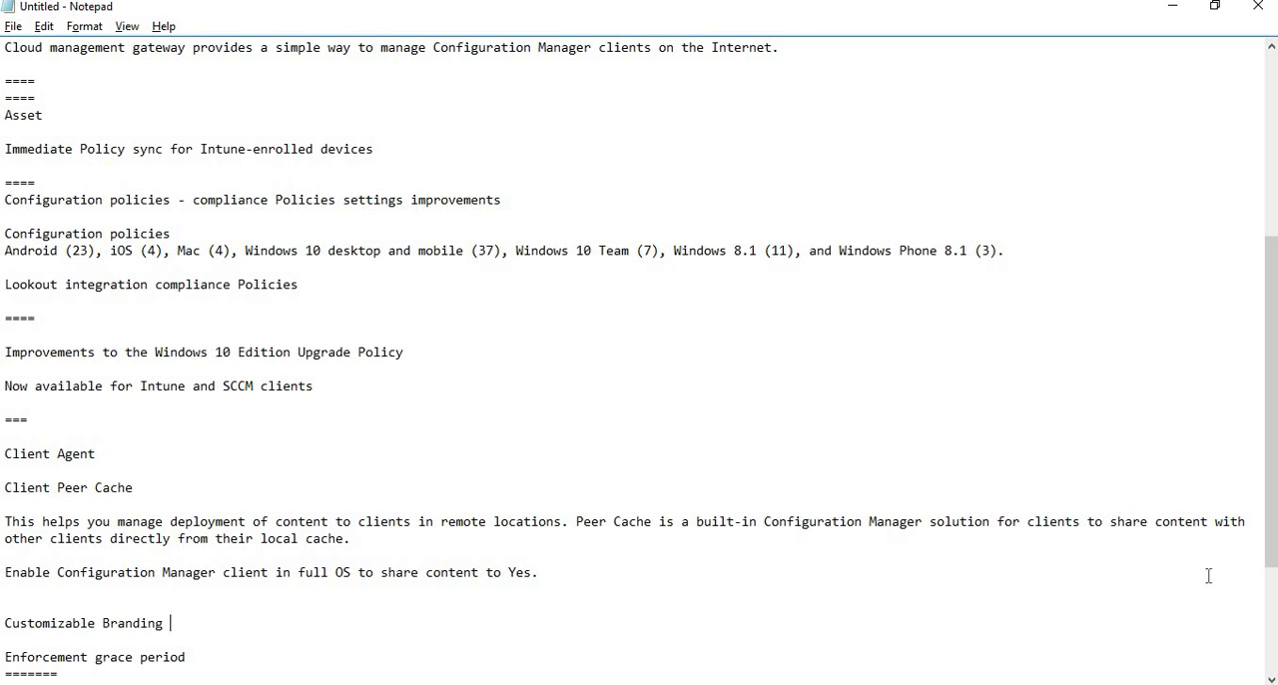
drag(1272, 518, 1274, 595)
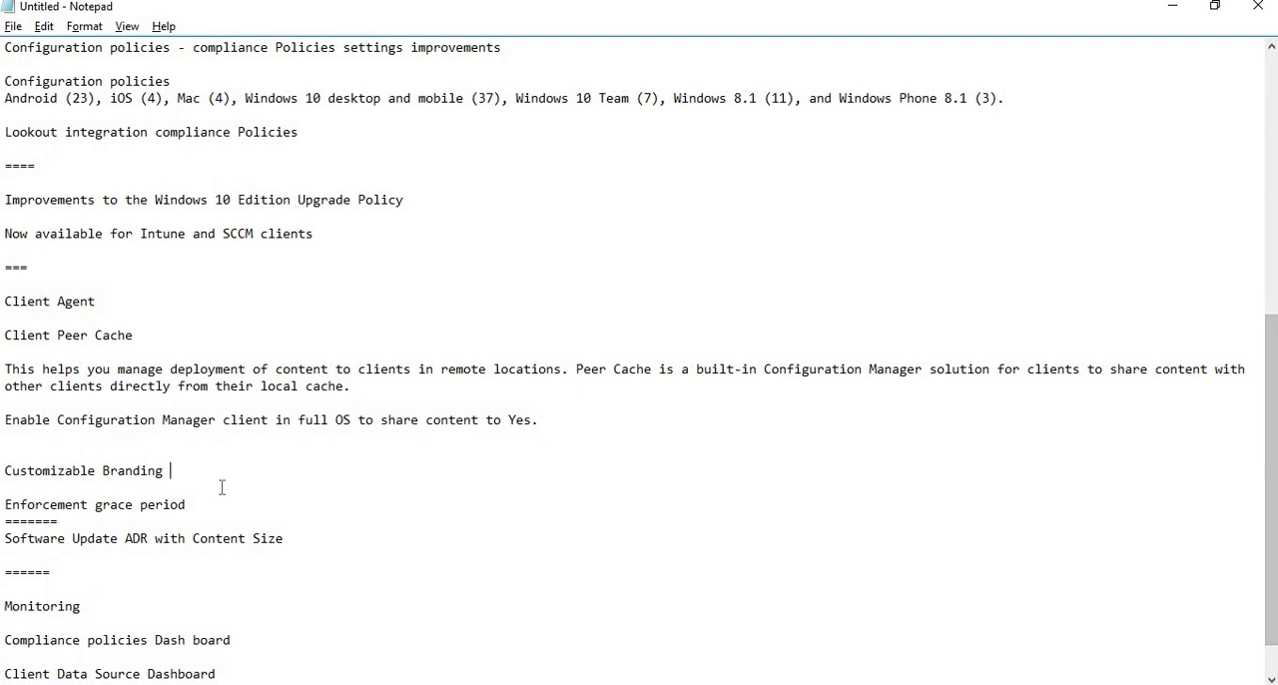
drag(171, 470, 17, 471)
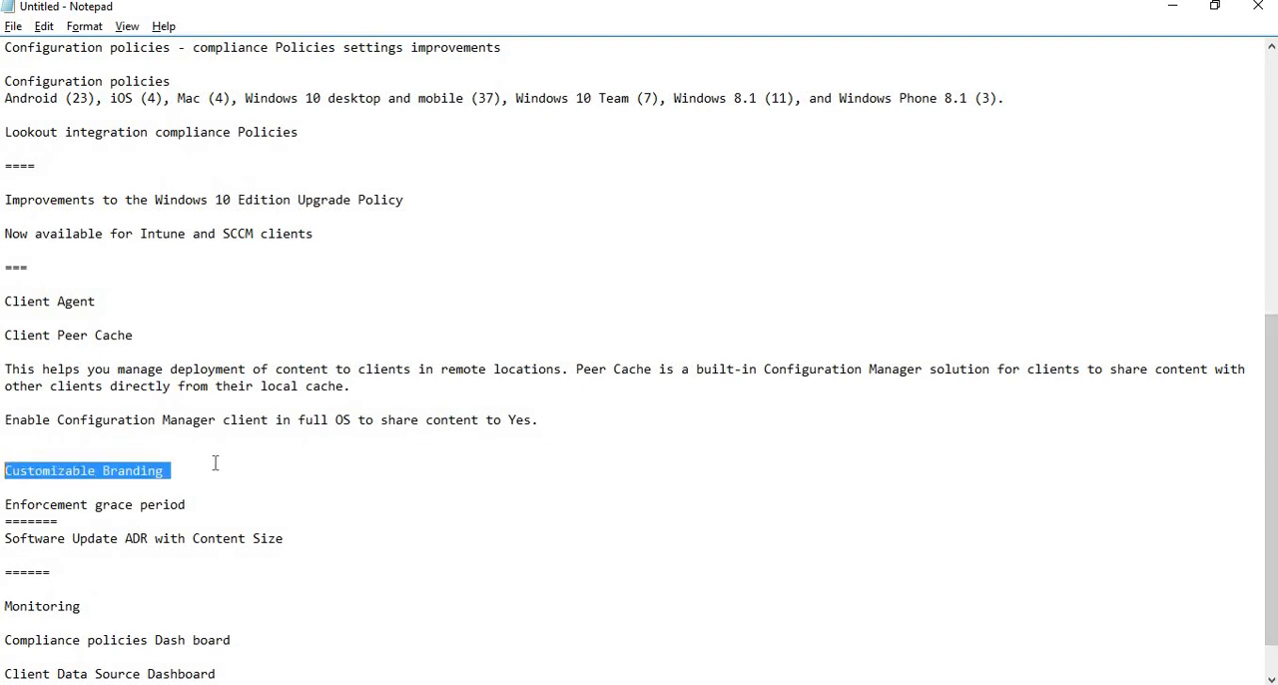
click(312, 542)
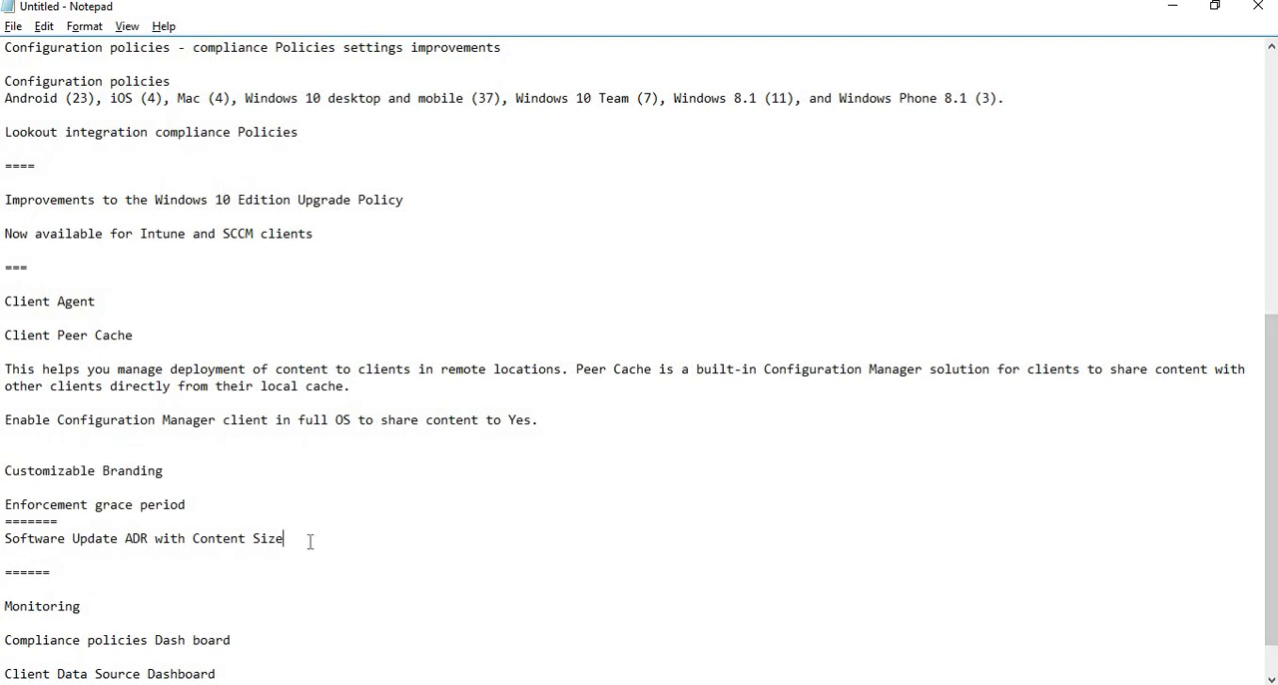
drag(285, 539, 5, 539)
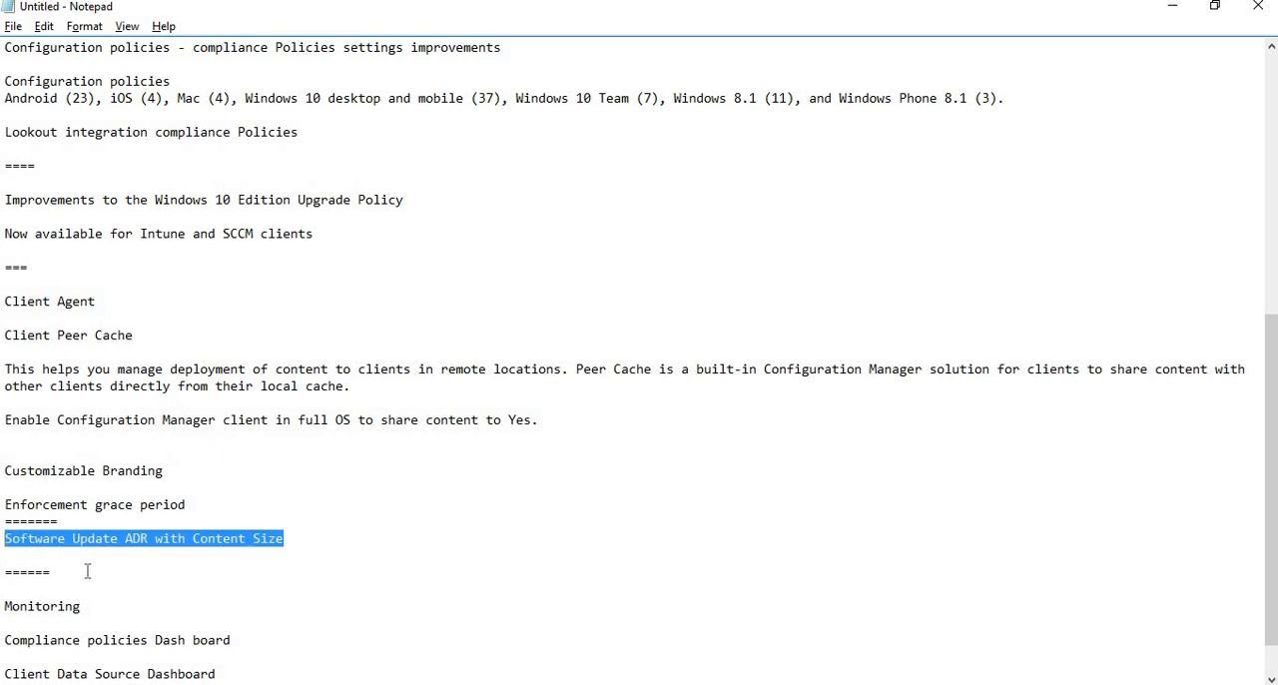
Return from the Notepad notes to the virtual machines and cancel the Default Settings dialog in both the 1610 and 1606 consoles.
click(1171, 8)
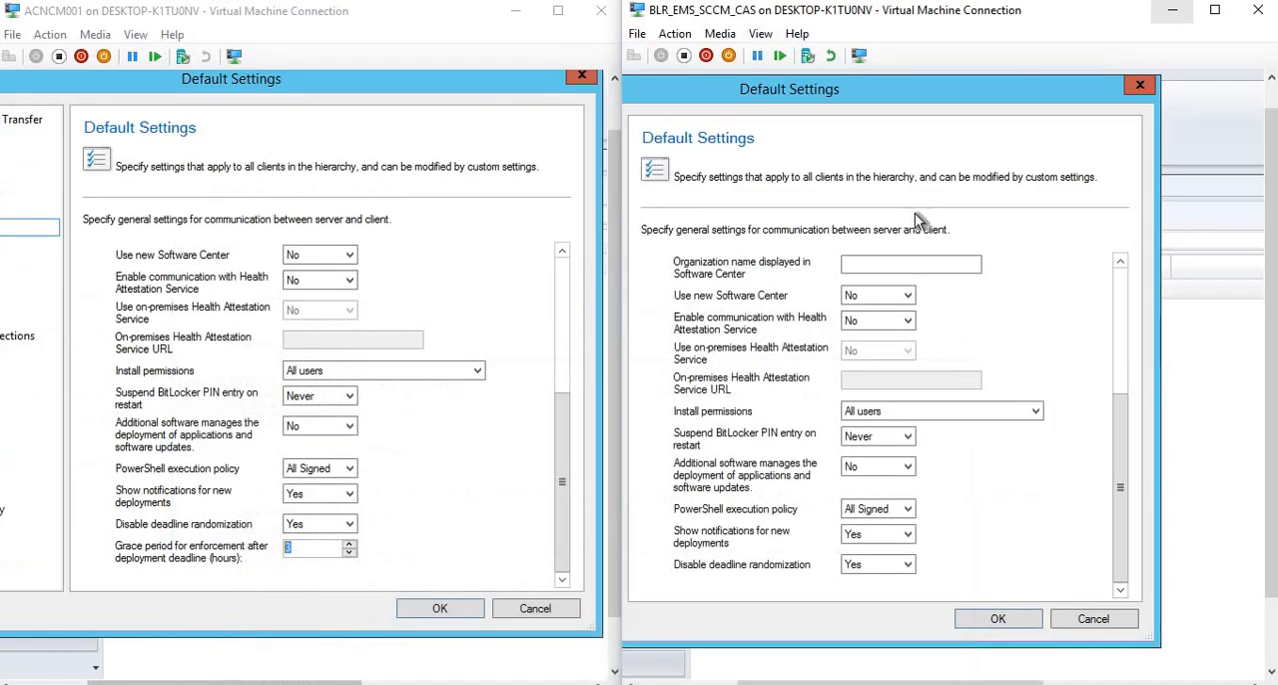
click(531, 611)
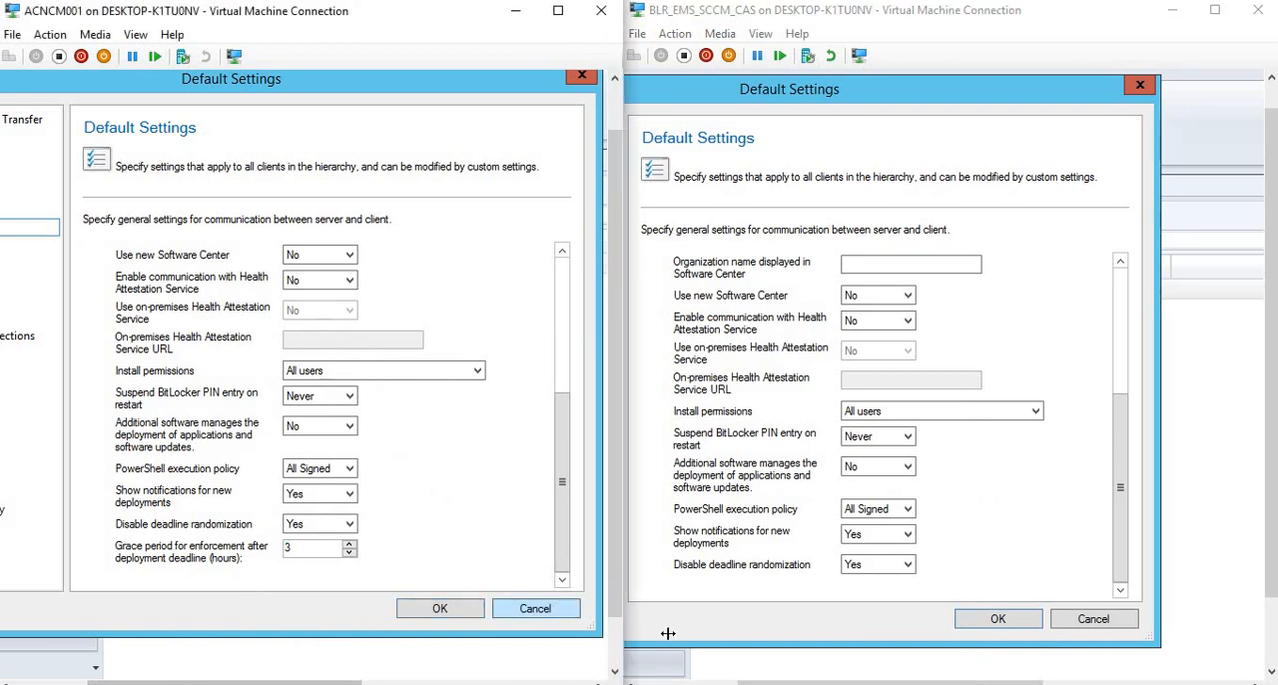
click(515, 617)
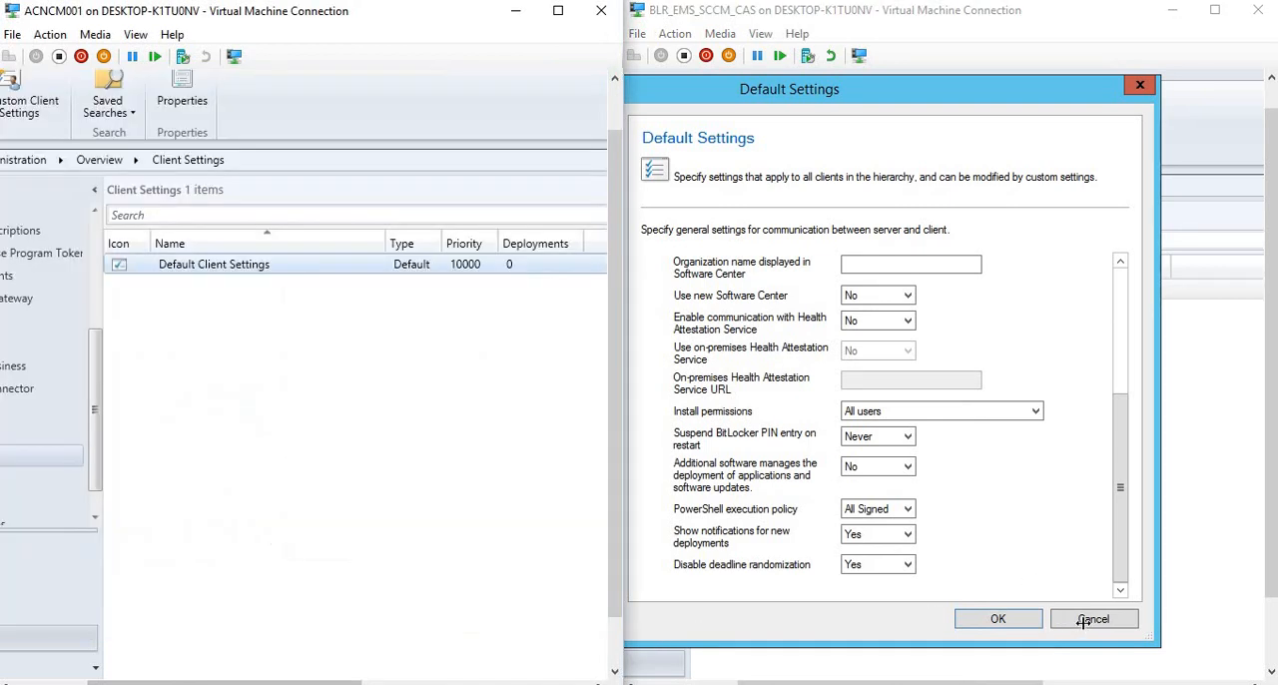
click(1090, 621)
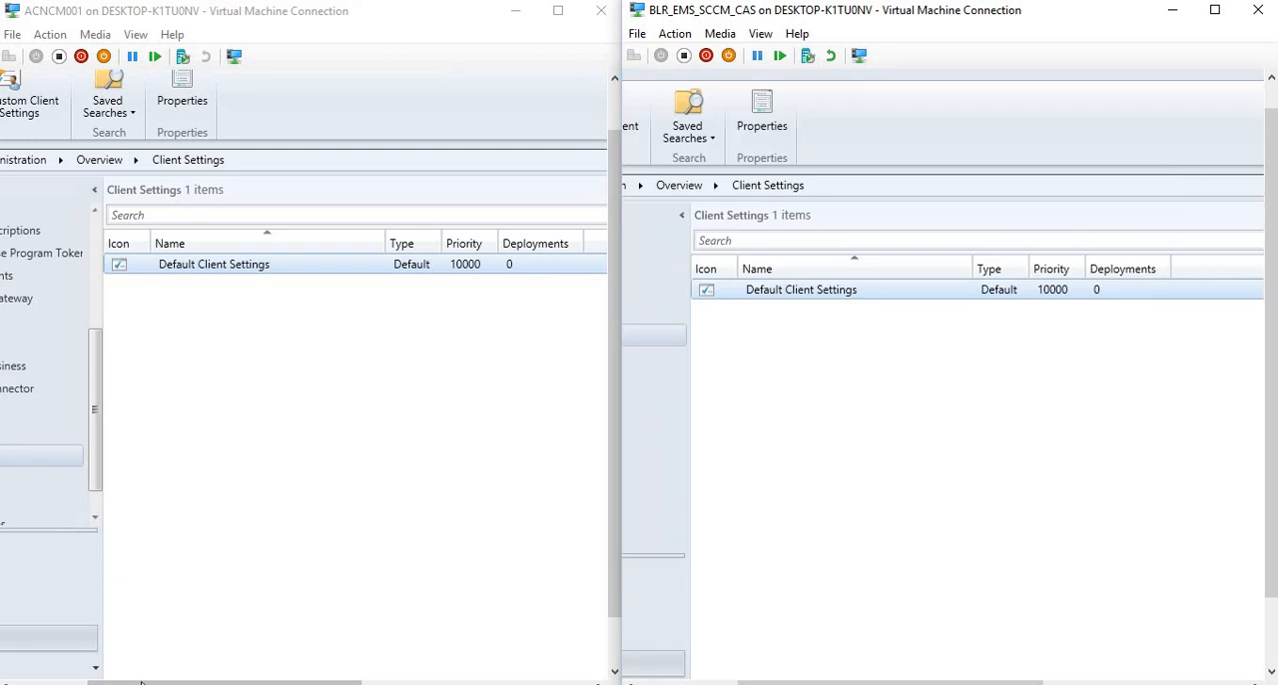
Open the Software Library workspace in both consoles and show Automatic Deployment Rules under Software Updates in the 1606 console.
drag(141, 682, 53, 682)
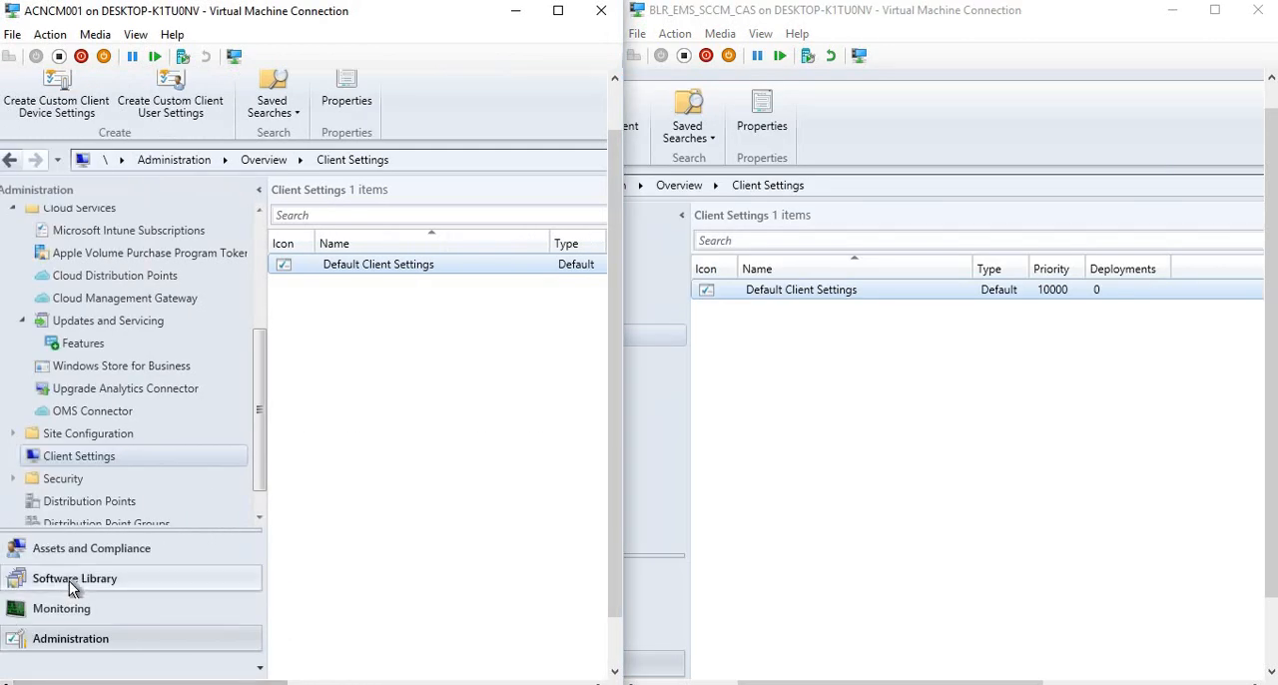
click(69, 581)
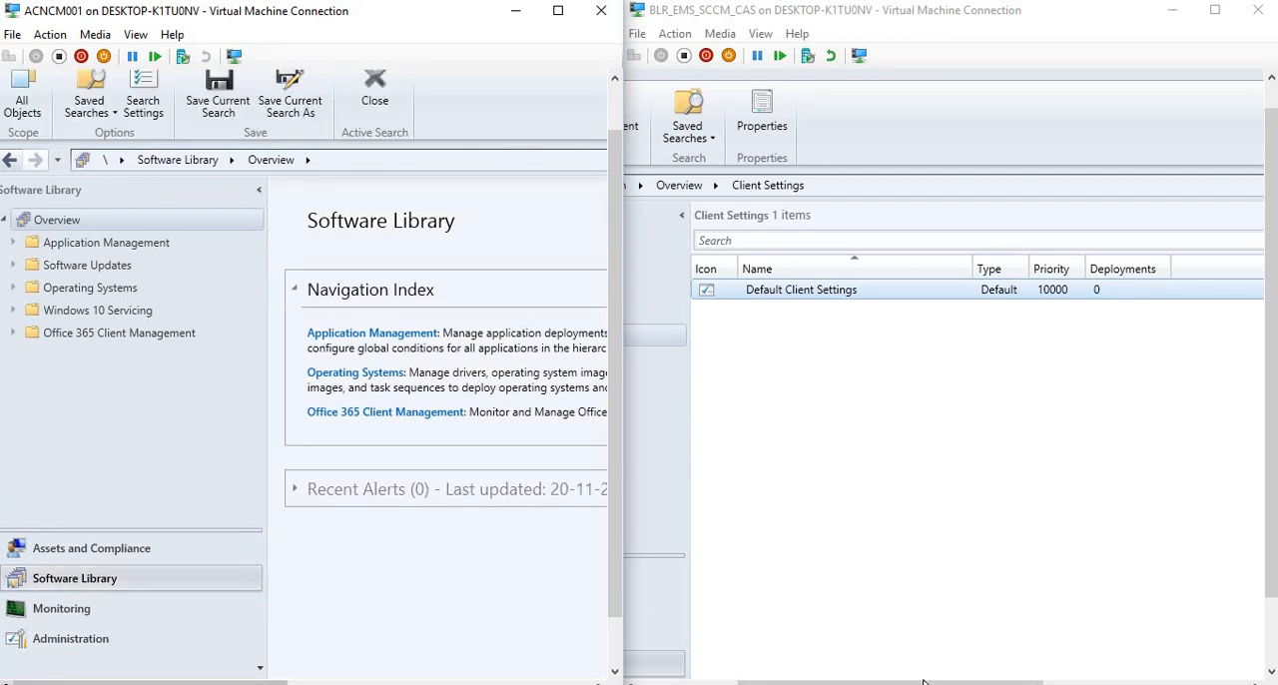
drag(924, 682, 823, 682)
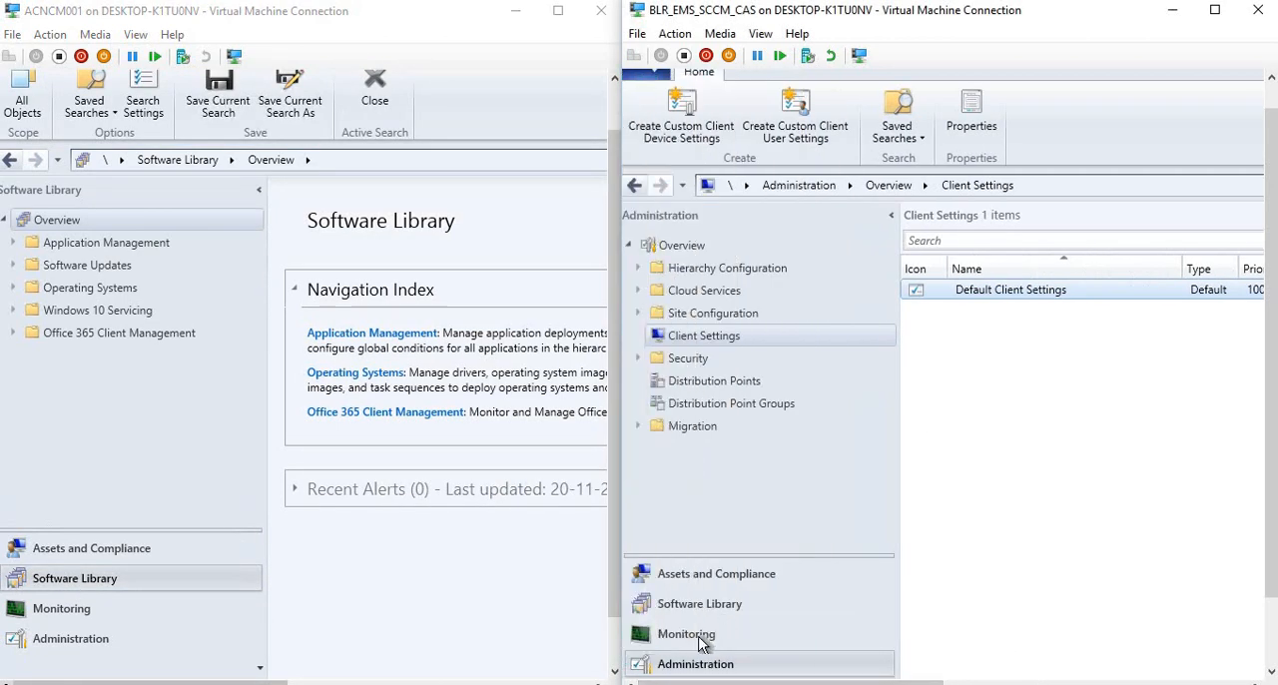
click(704, 605)
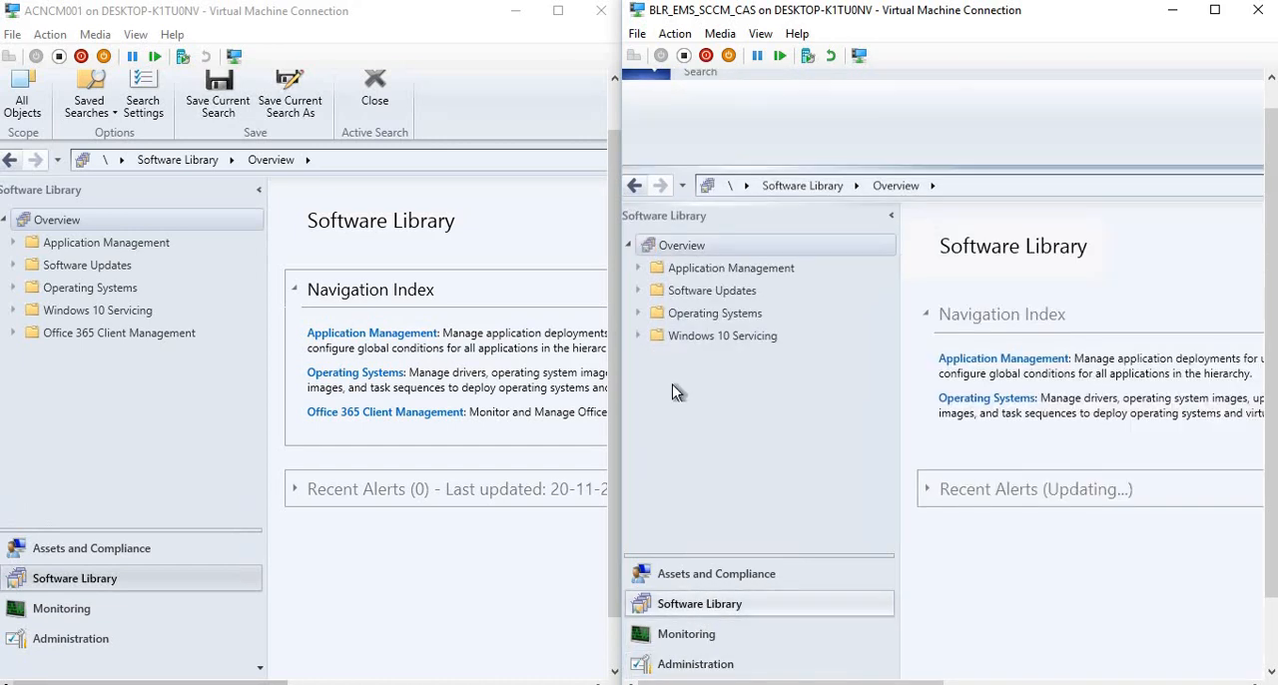
click(646, 290)
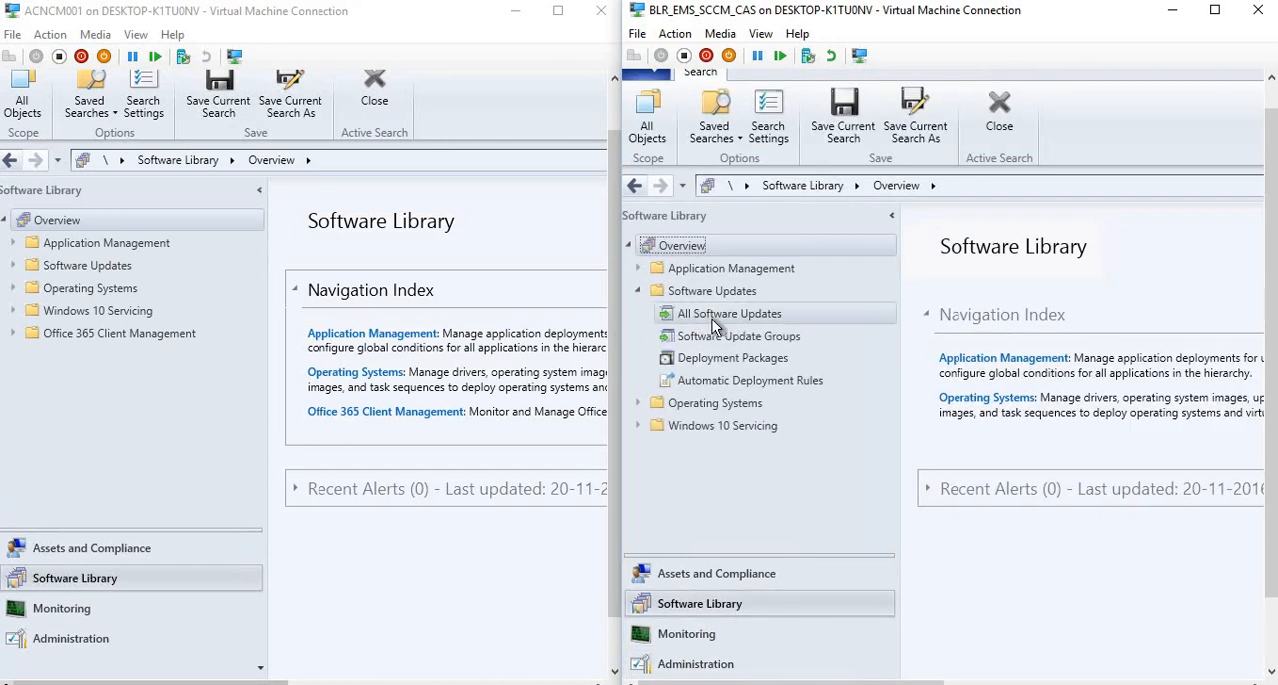
click(718, 379)
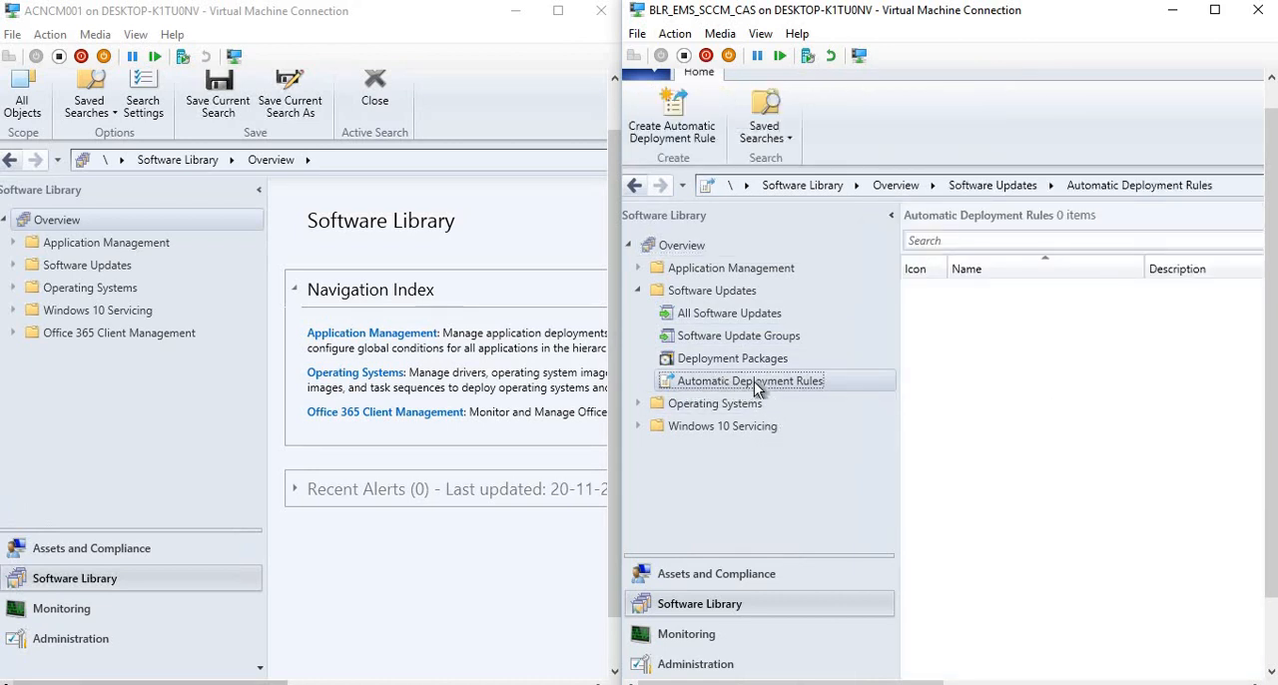
In the 1610 console, expand Software Updates and show the Office 365 Updates under Office 365 Client Management.
click(12, 265)
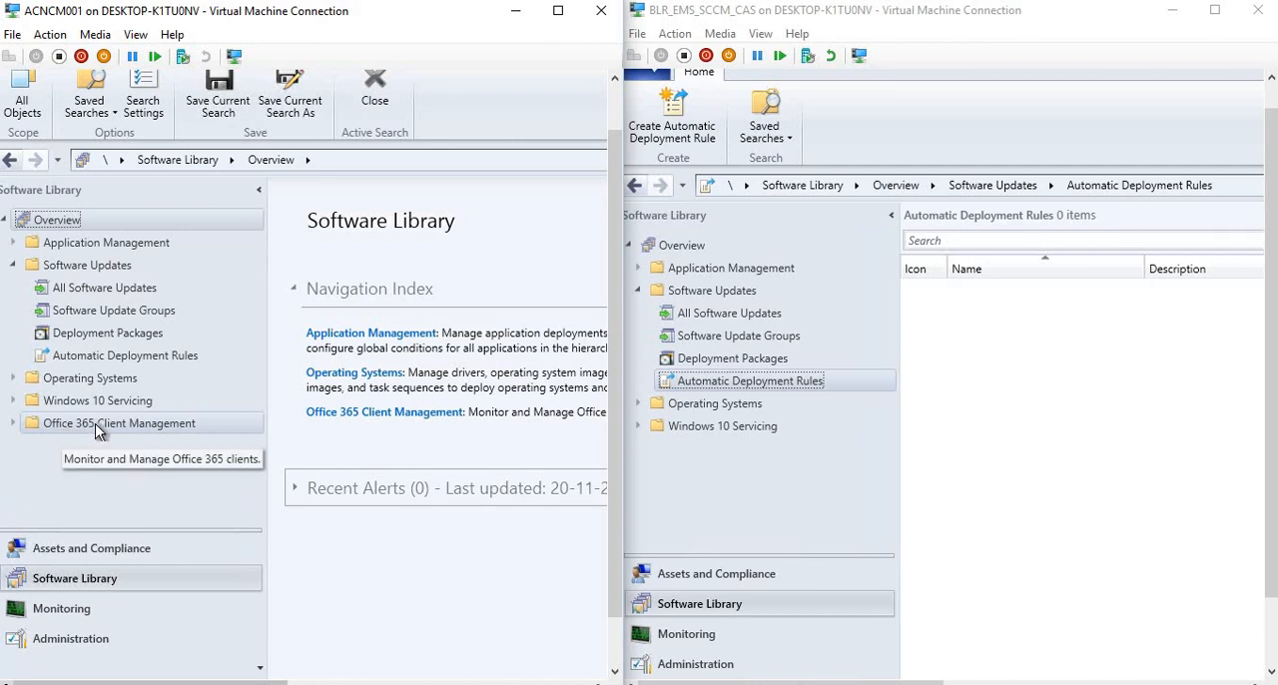
click(12, 423)
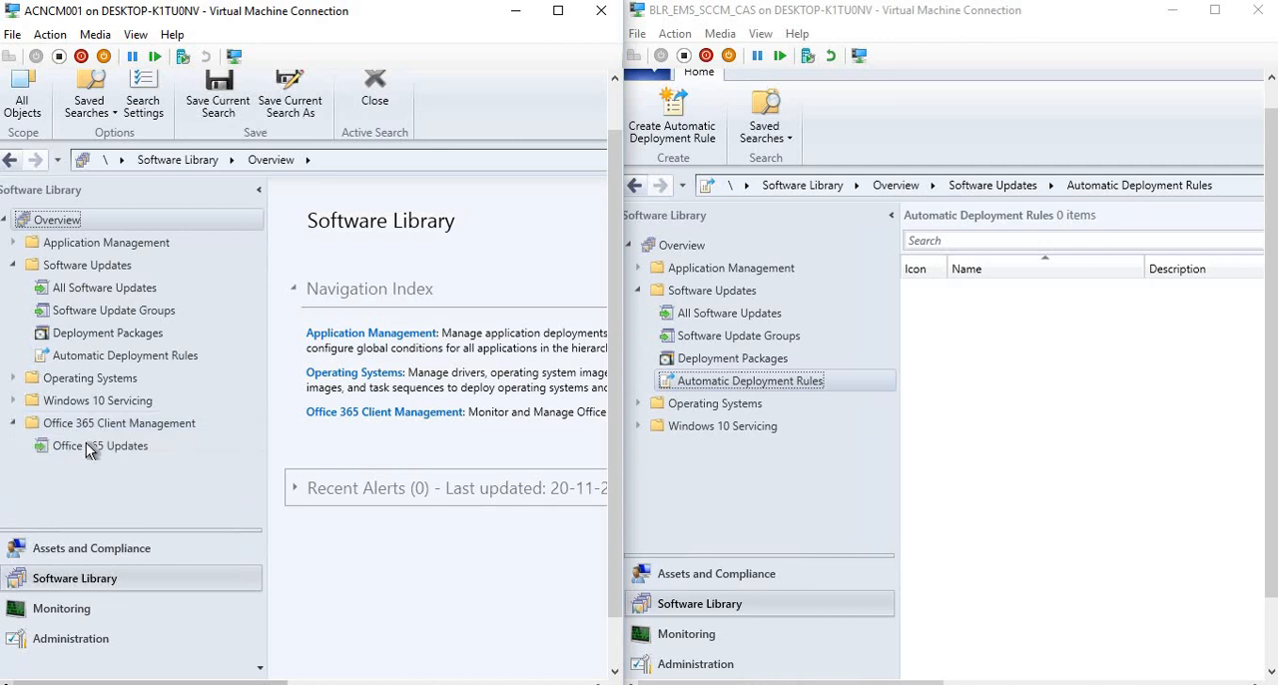
click(88, 448)
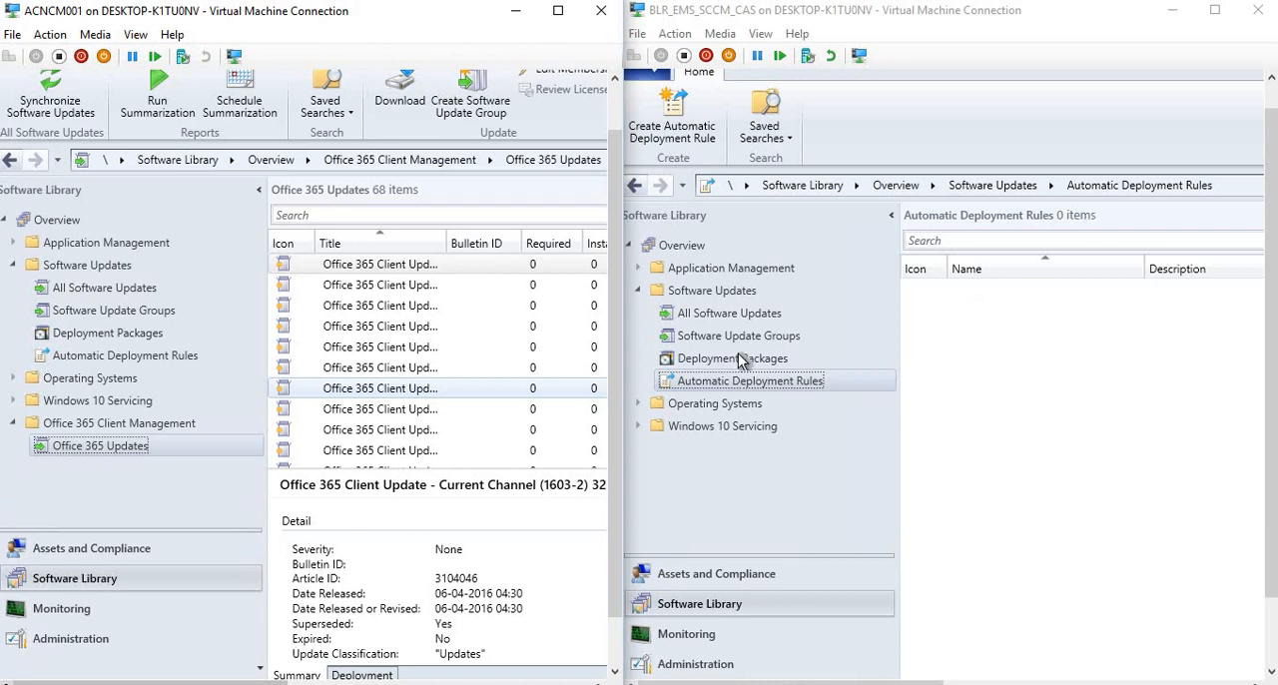
Start the Create Automatic Deployment Rule Wizard in both the 1606 and 1610 consoles.
click(670, 137)
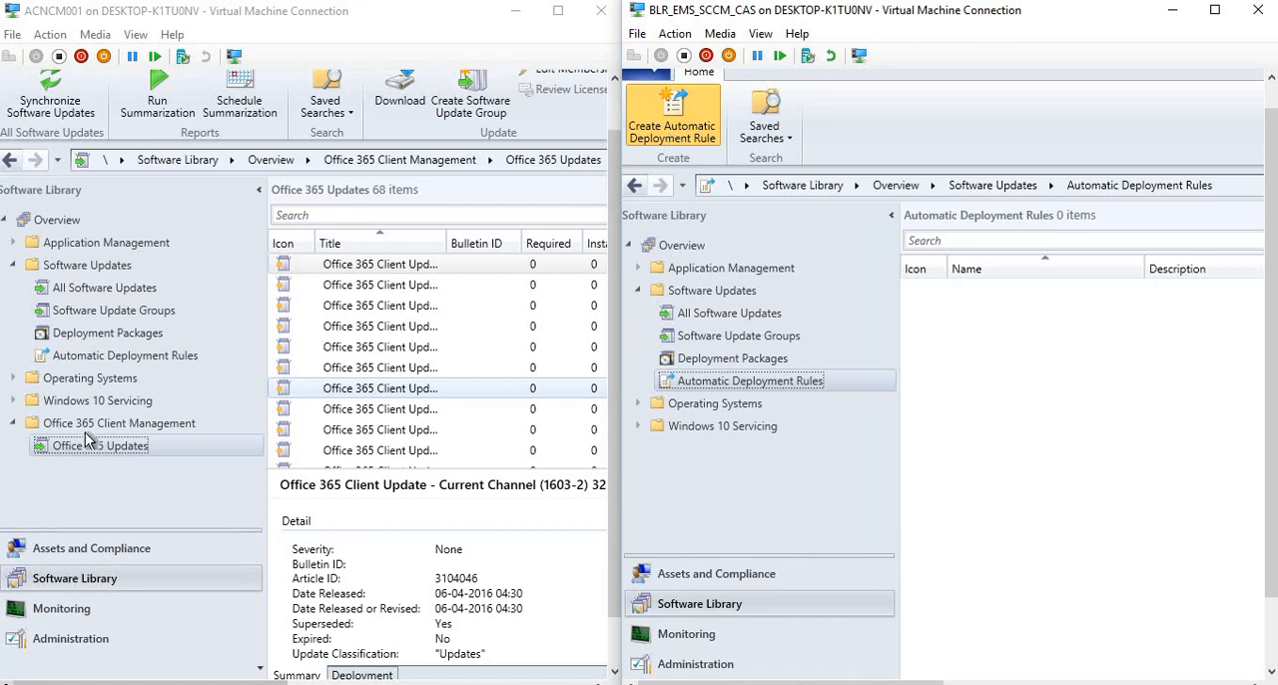
click(61, 359)
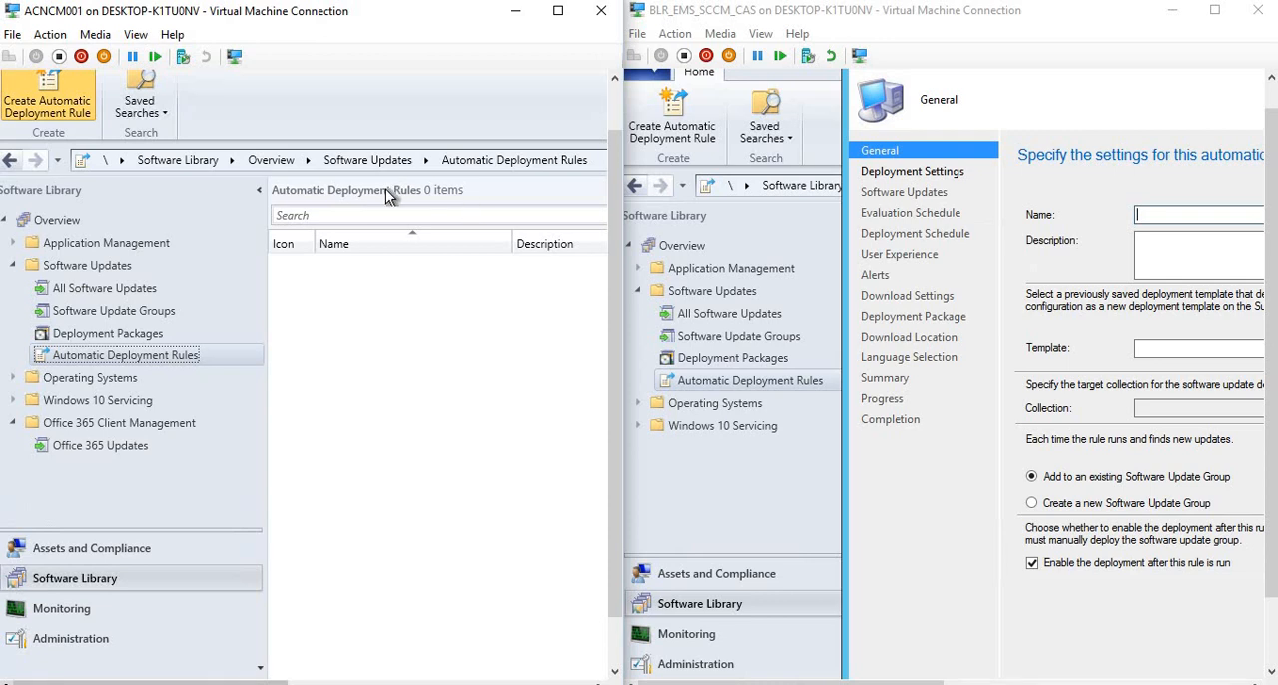
drag(612, 186, 327, 100)
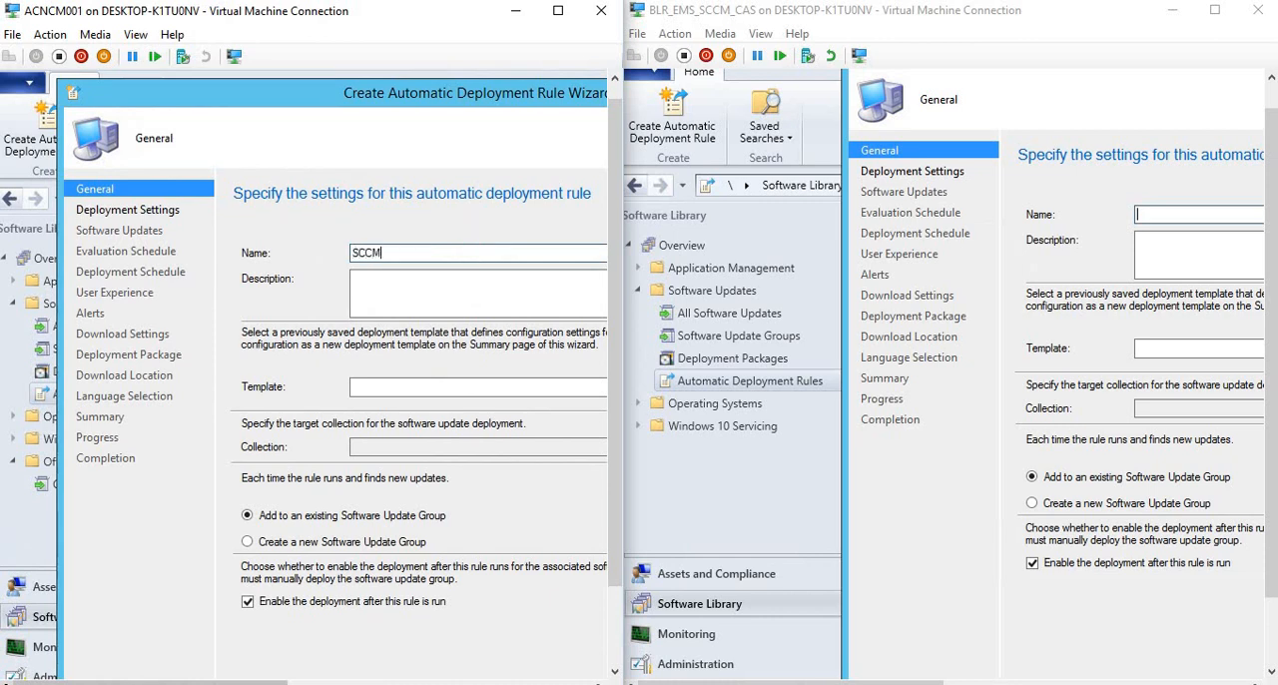
Name the automatic deployment rule SCCM 1610 in the 1610 wizard and SCCM 1606 in the 1606 wizard.
text(SCCM 1610)
click(1172, 213)
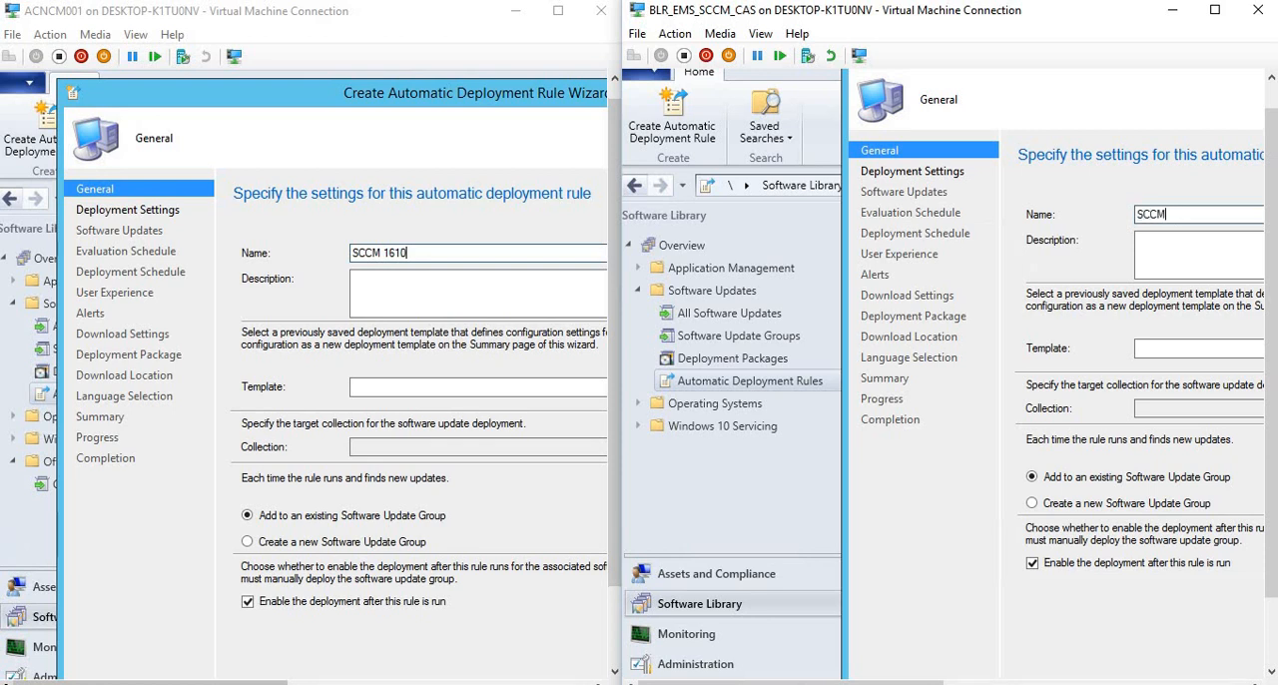
text(SCCM 1606)
drag(1272, 151, 1271, 125)
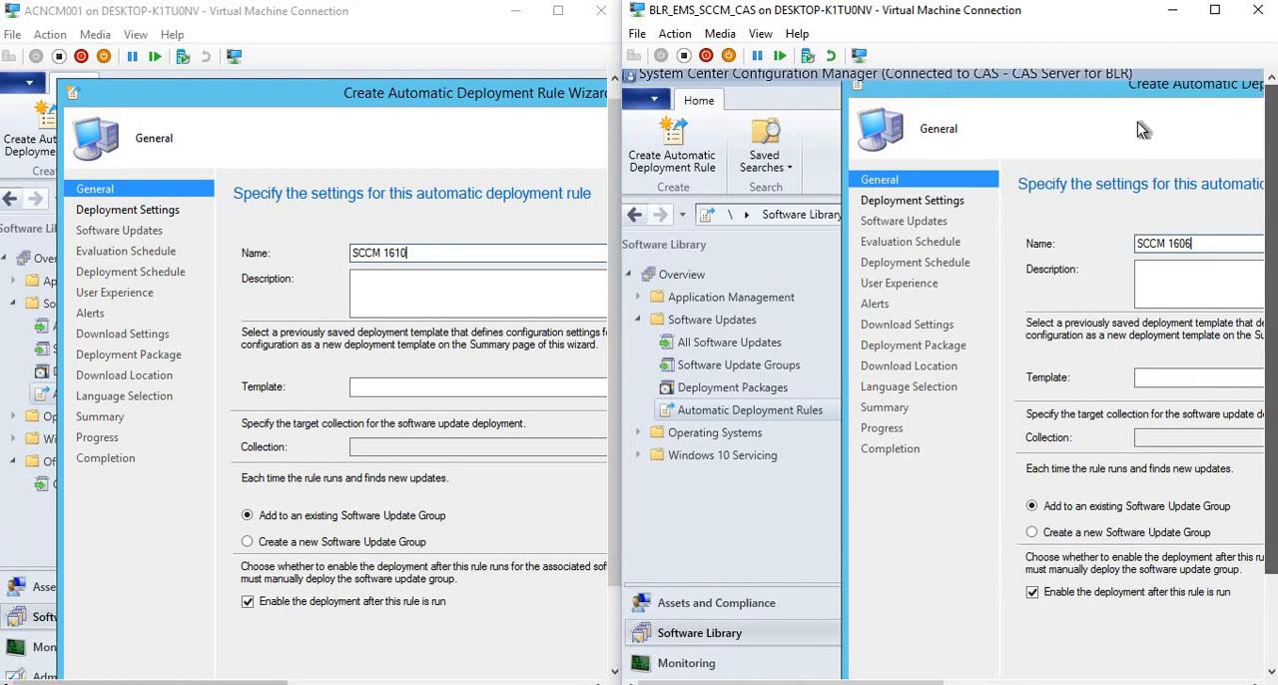
drag(994, 91, 963, 91)
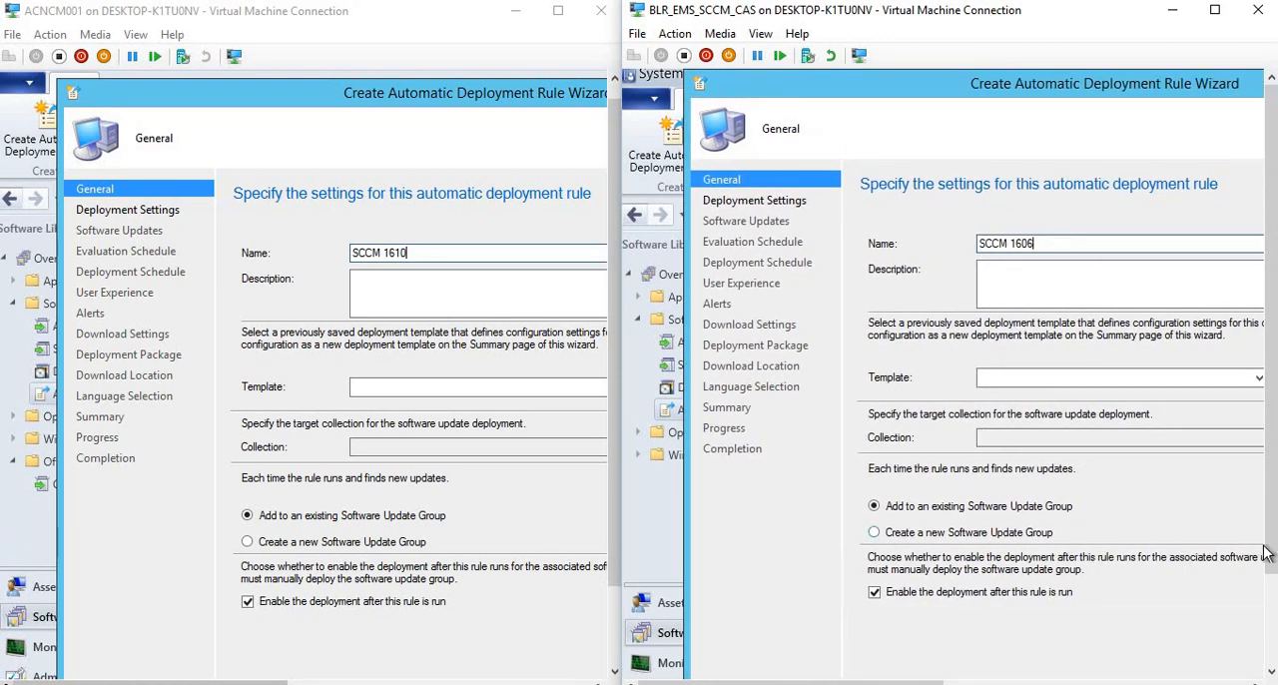
Choose the IT device collection as target of the SCCM 1606 rule and advance its wizard to the Software Updates property filters.
drag(1272, 571, 1273, 669)
drag(935, 682, 1008, 683)
click(1138, 653)
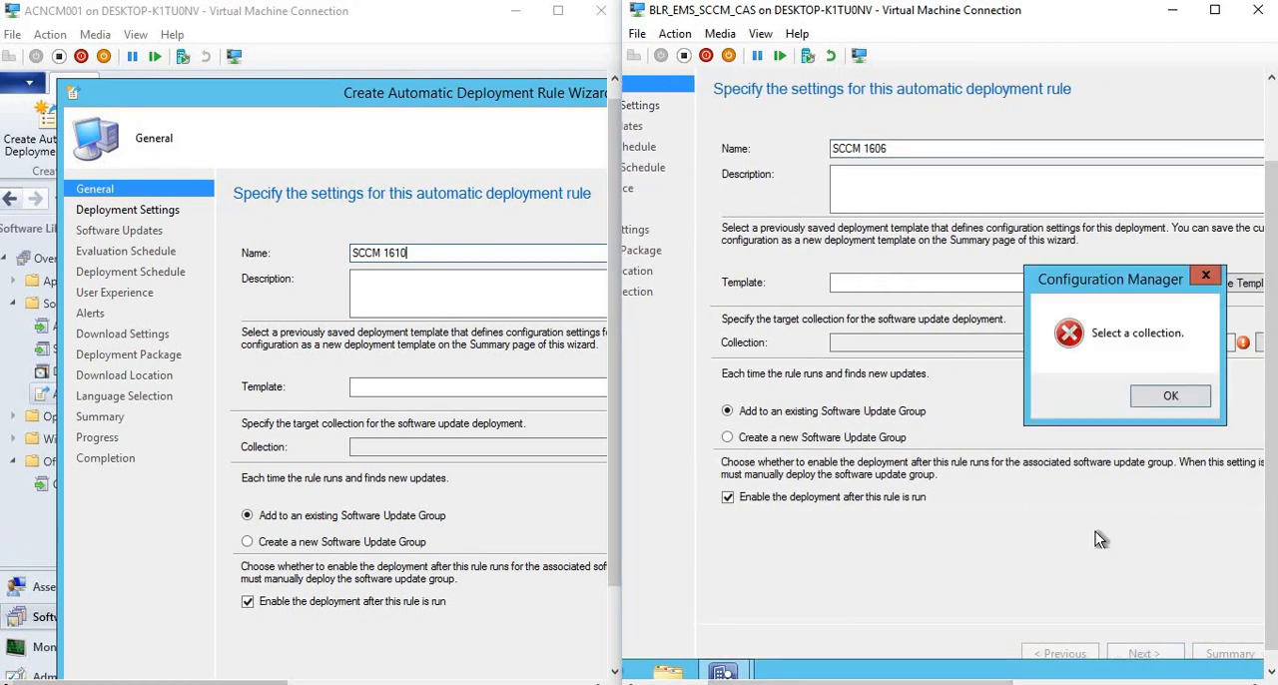
key(Return)
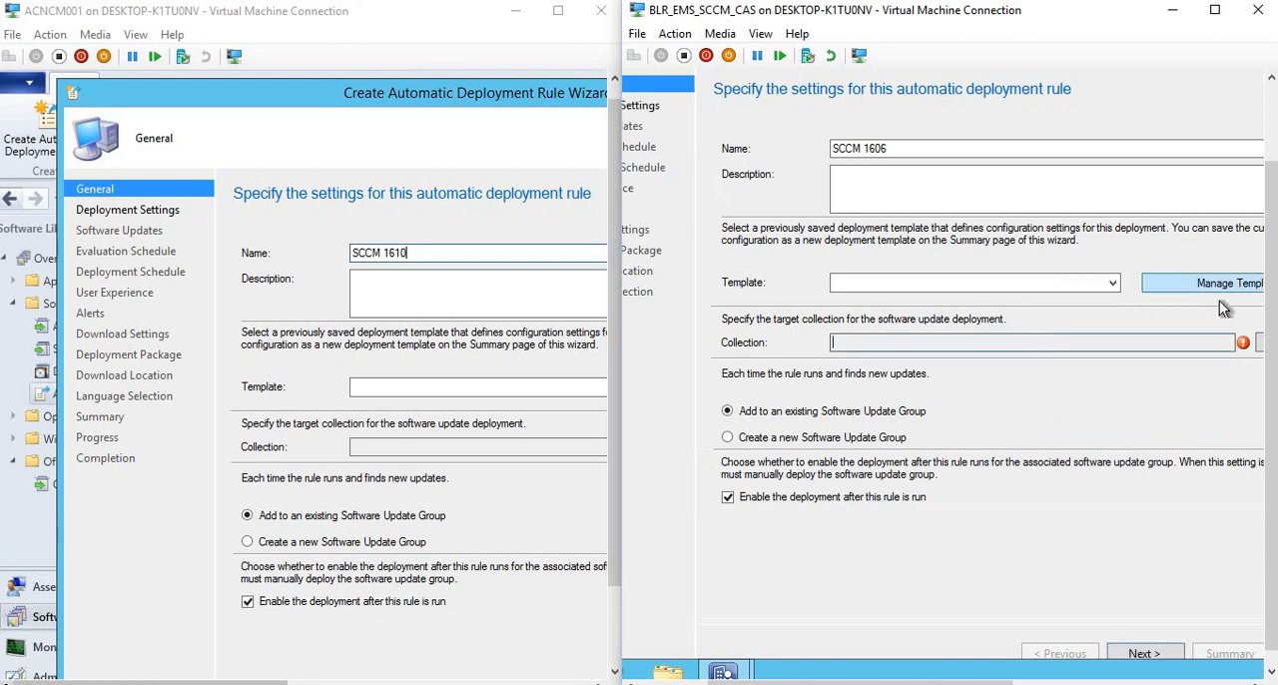
click(1260, 342)
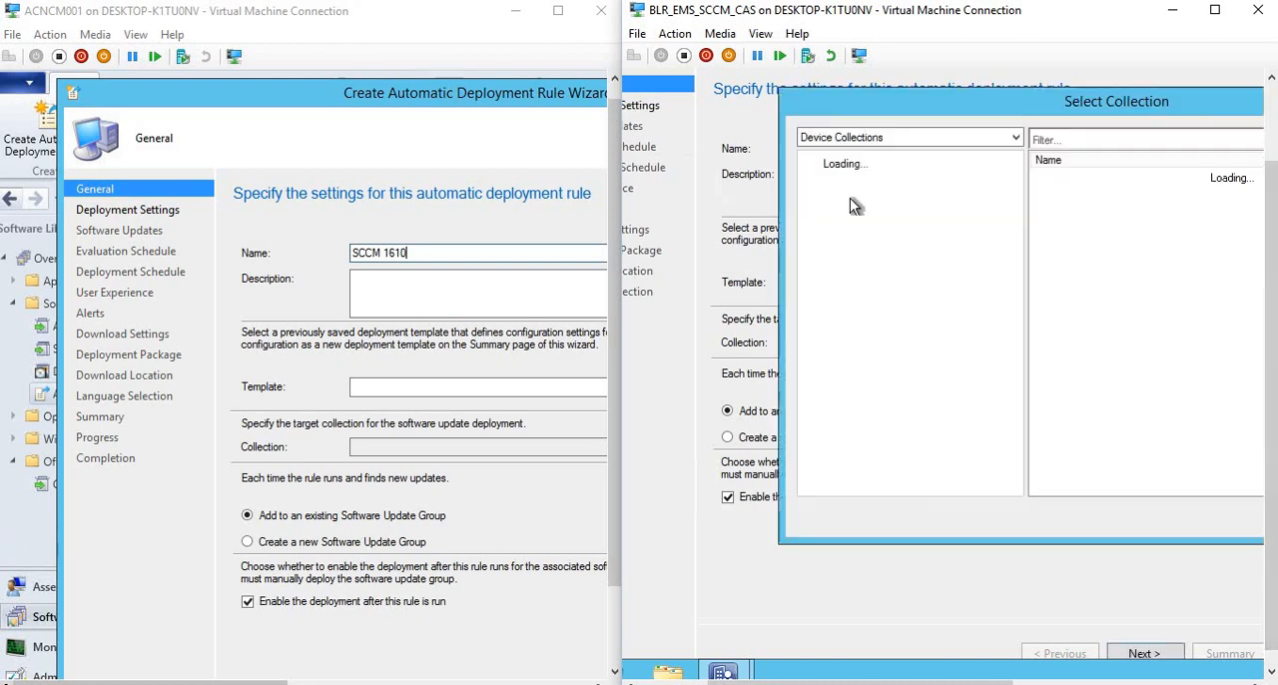
click(1058, 272)
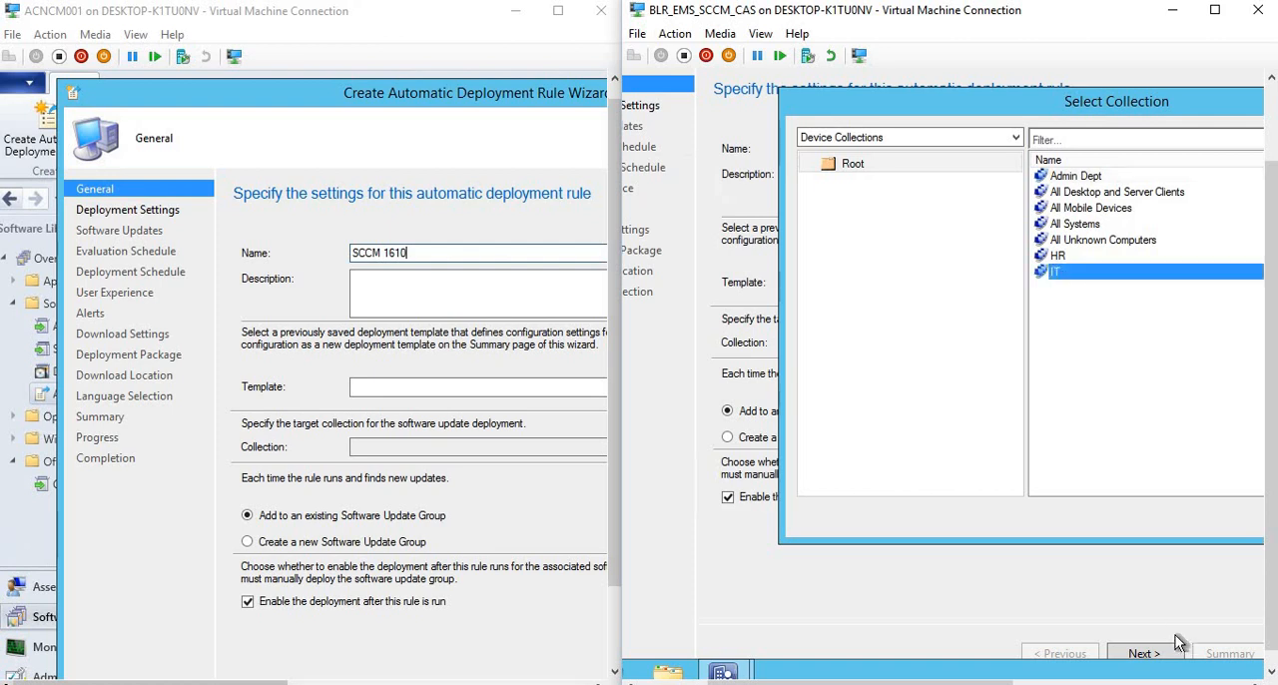
drag(941, 93, 784, 107)
click(1137, 532)
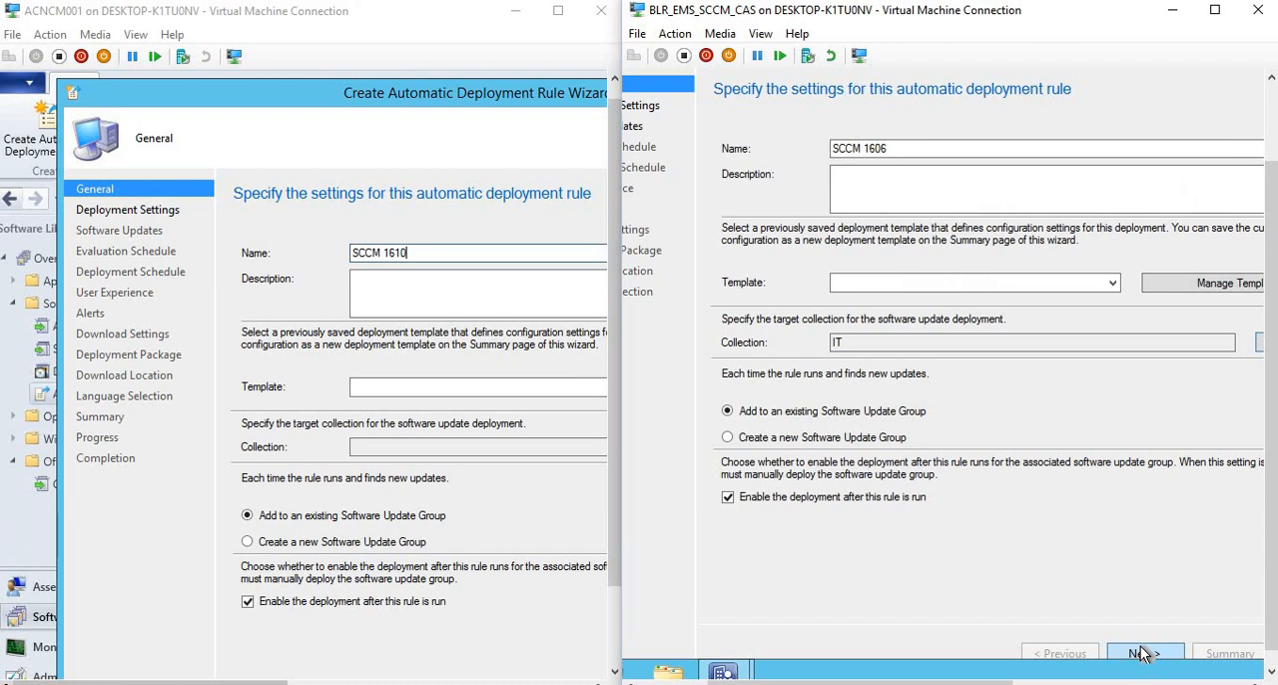
click(1141, 653)
click(1141, 653)
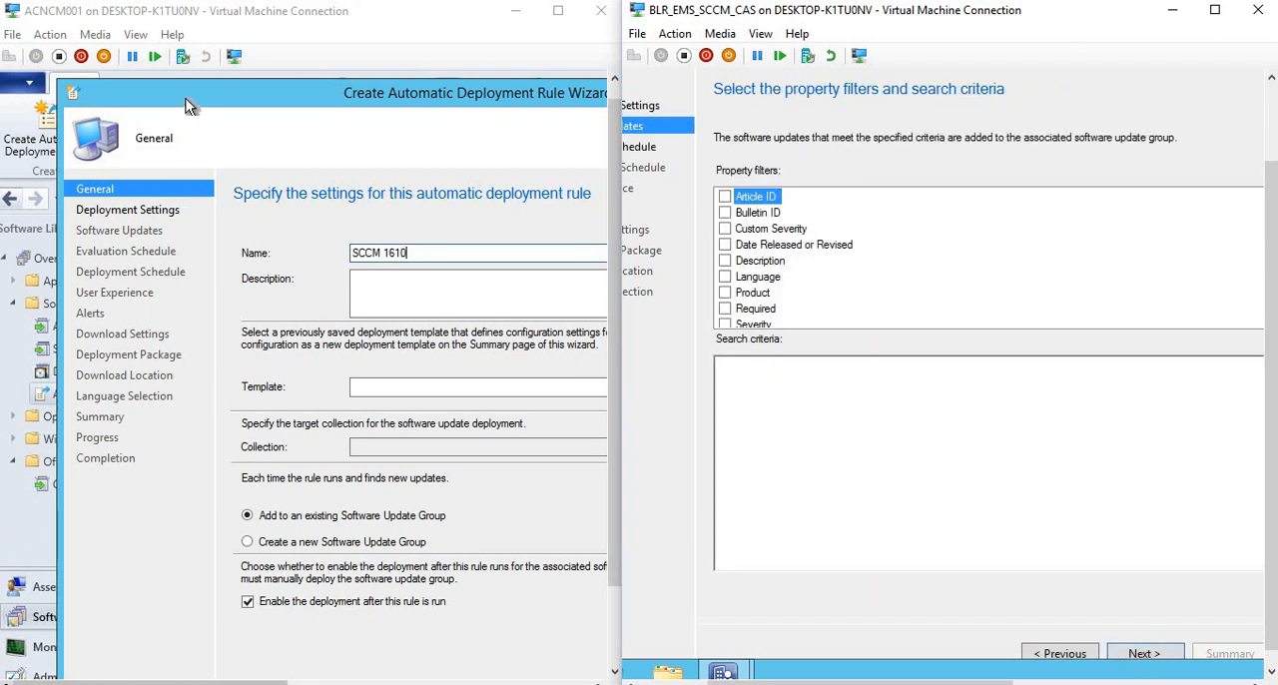
Choose the device collection SUM: Windows 10 ENT Upgrade as target of the SCCM 1610 rule.
click(121, 88)
double_click(75, 91)
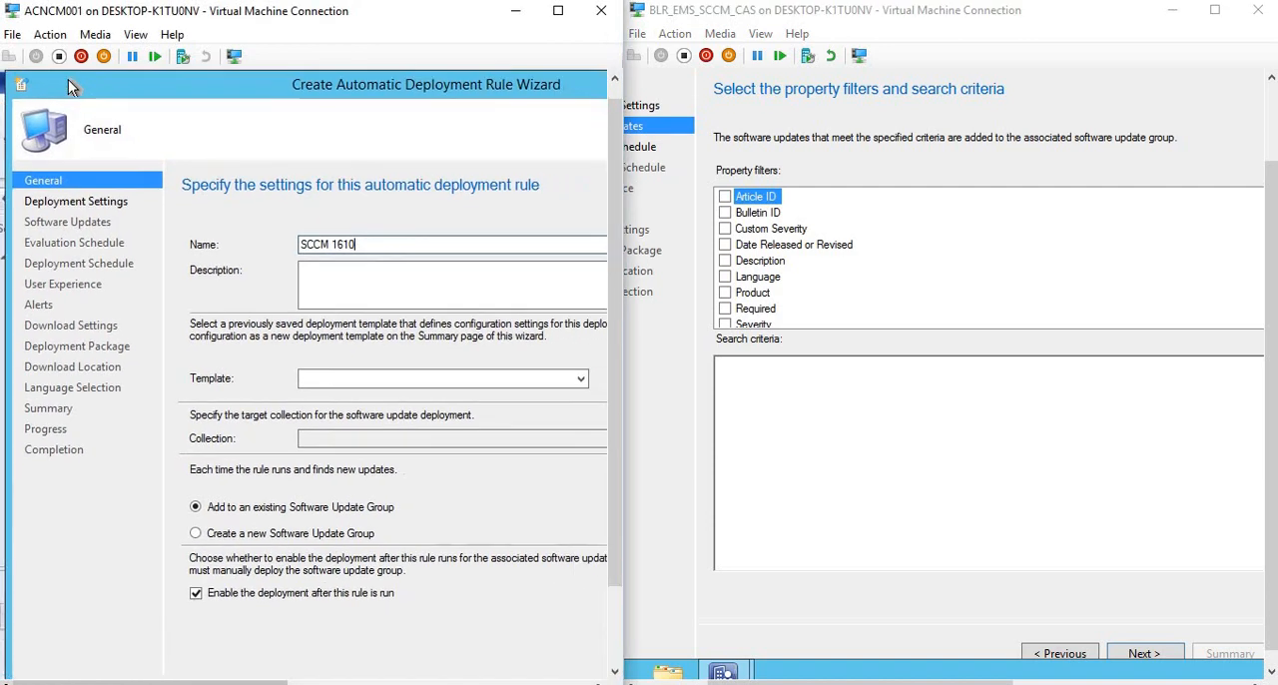
scroll(617, 515, down, 2)
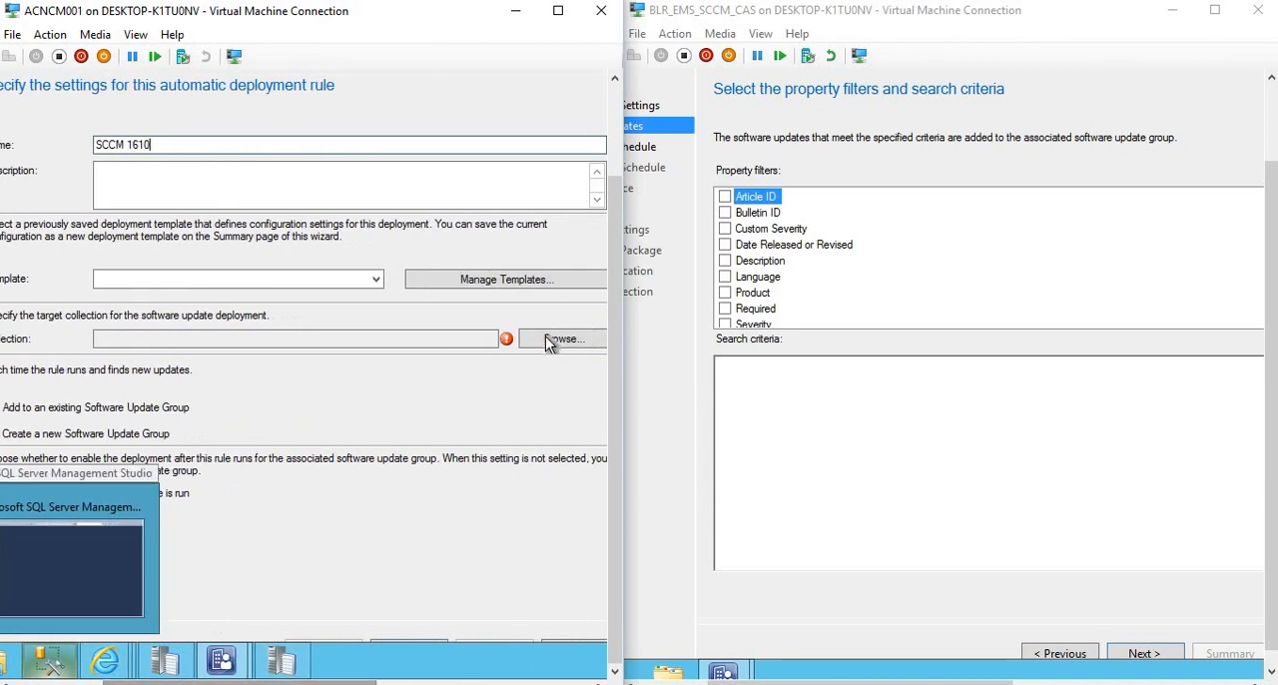
click(544, 338)
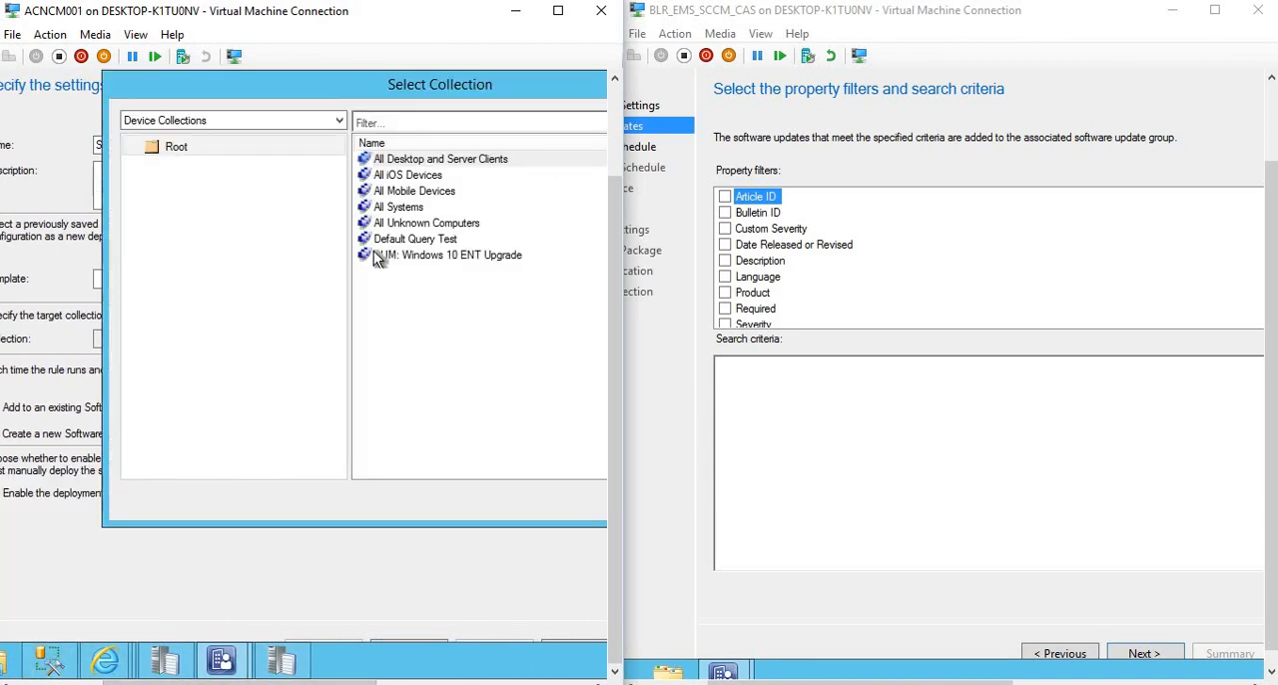
click(373, 254)
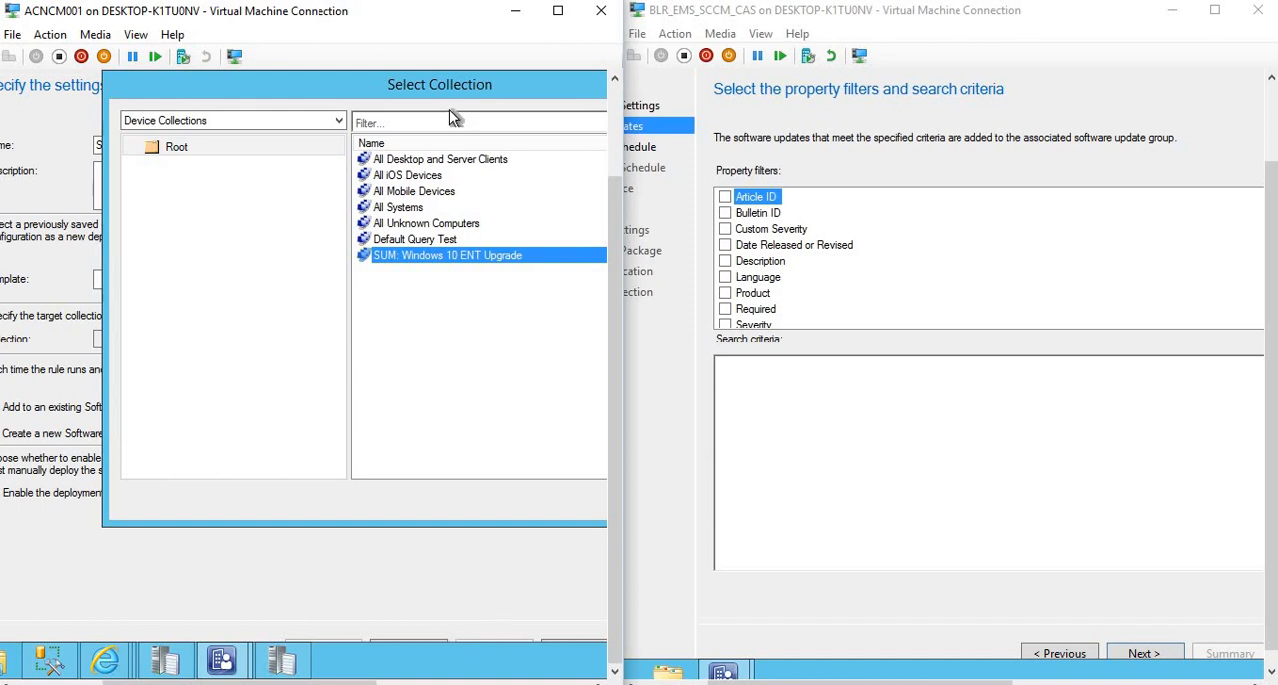
drag(307, 84, 183, 79)
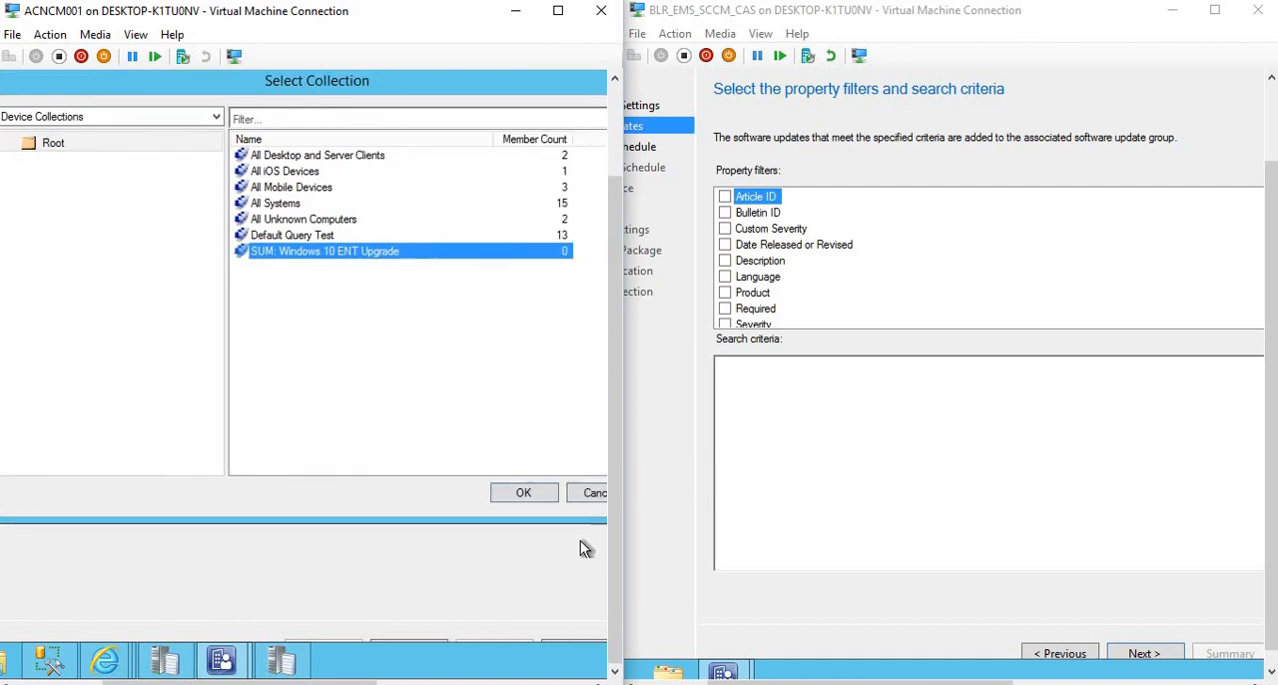
click(496, 492)
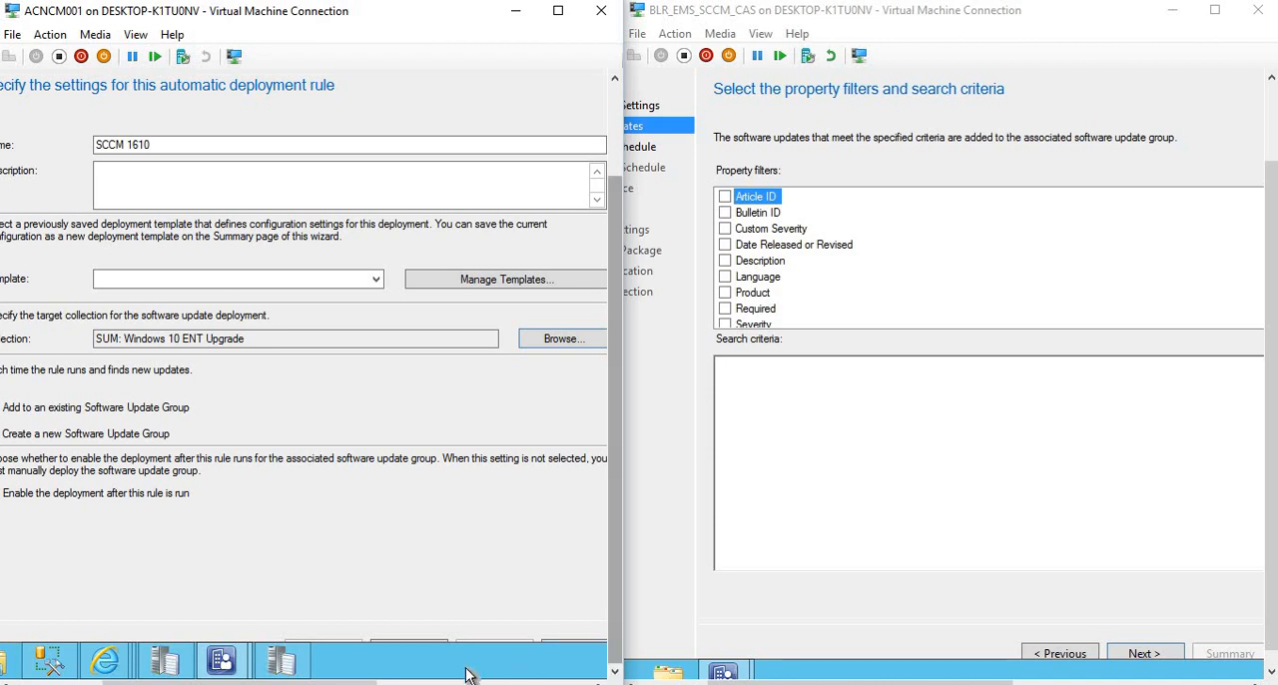
Advance the SCCM 1610 rule wizard to the Software Updates property filters.
mouse_move(299, 682)
mouse_down()
mouse_move(322, 682)
mouse_move(296, 681)
mouse_up()
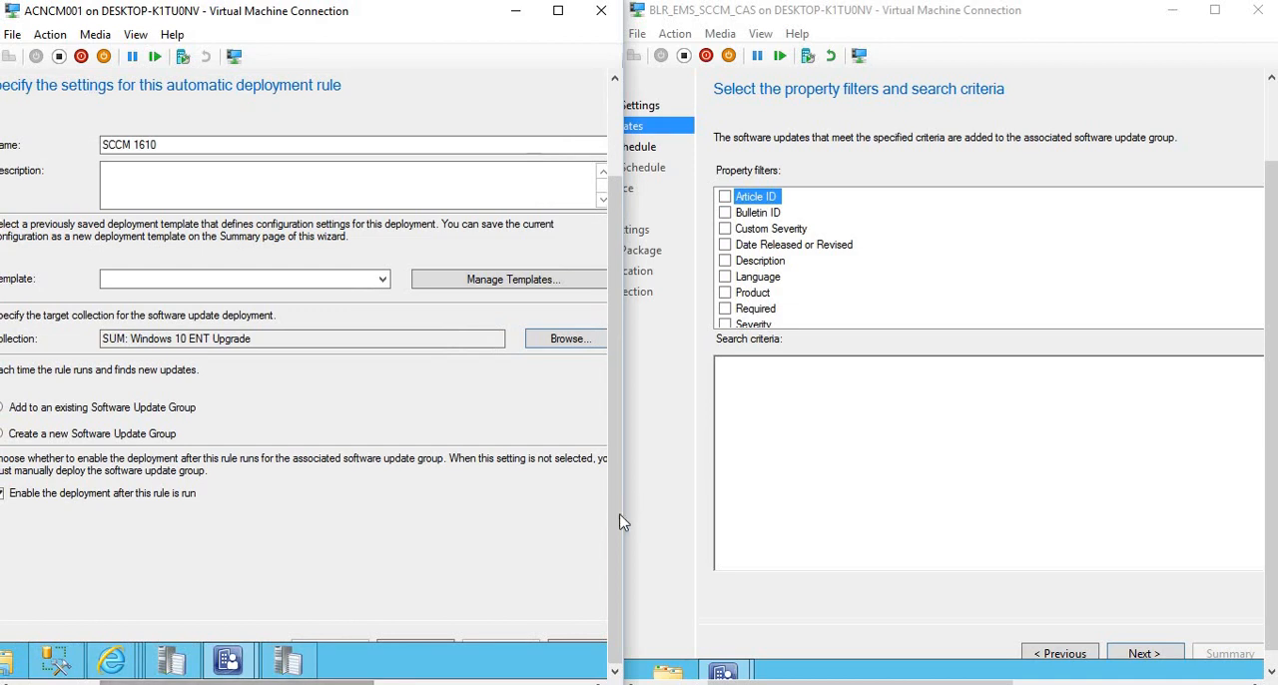
drag(611, 434, 364, 81)
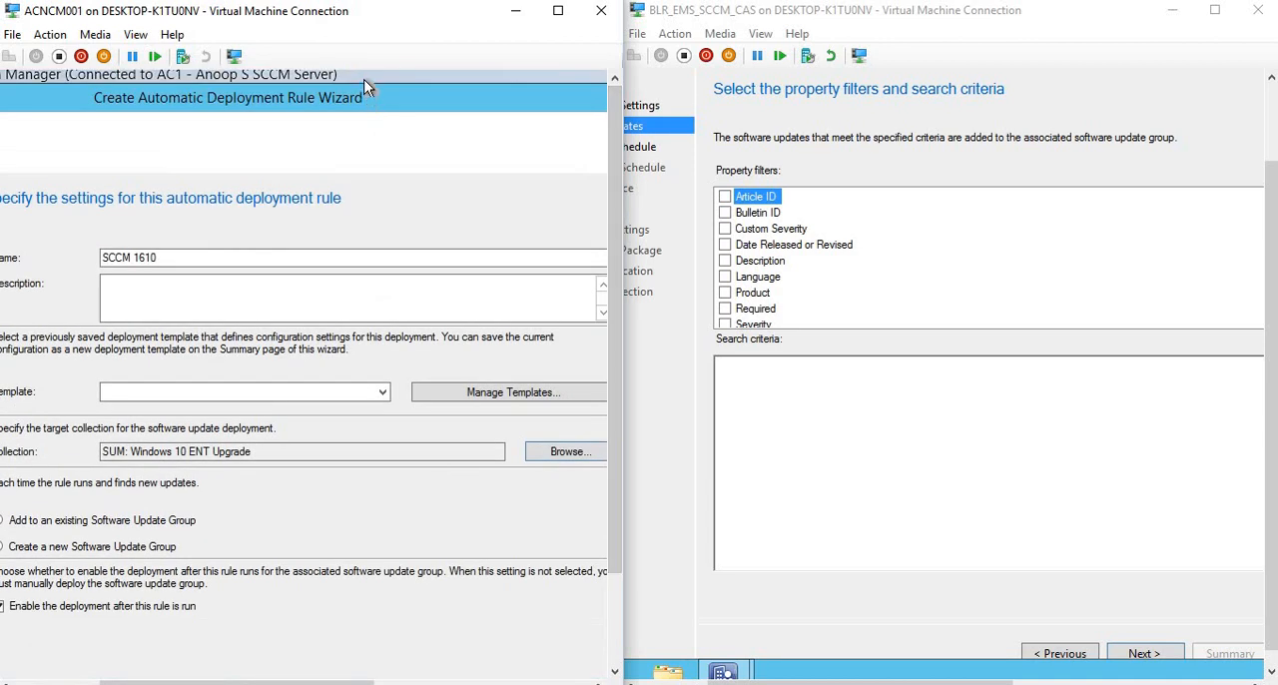
drag(616, 275, 617, 384)
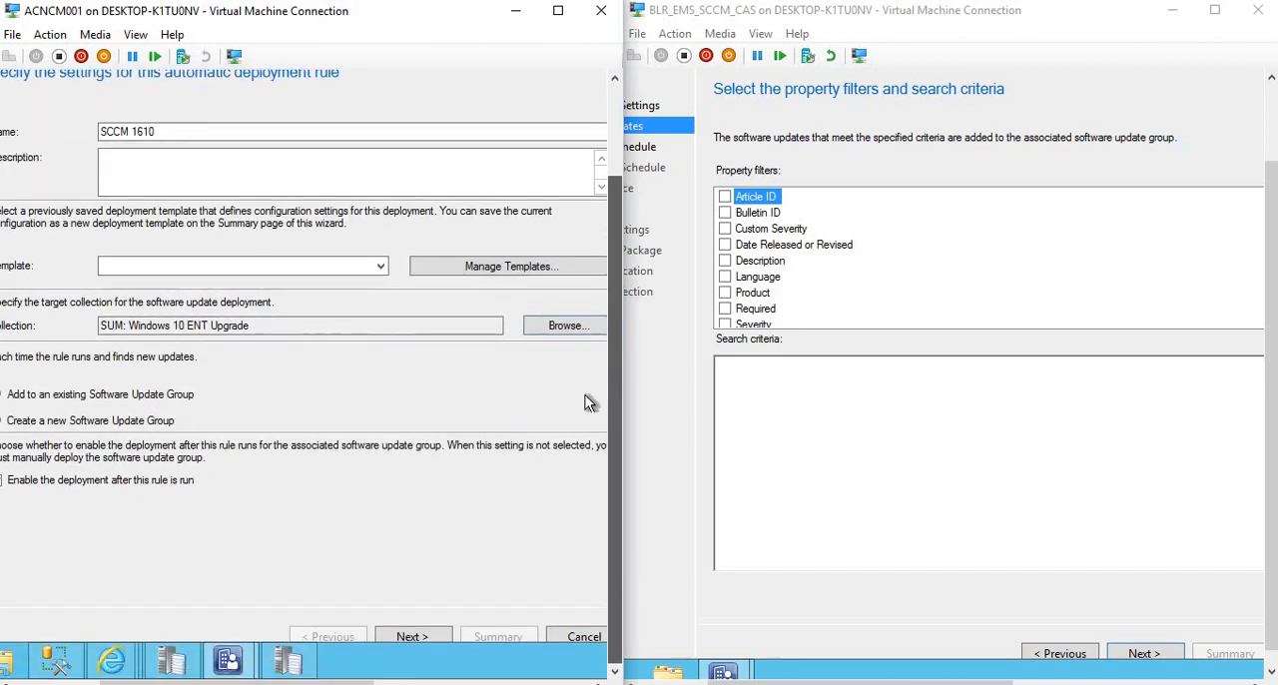
click(406, 642)
click(406, 639)
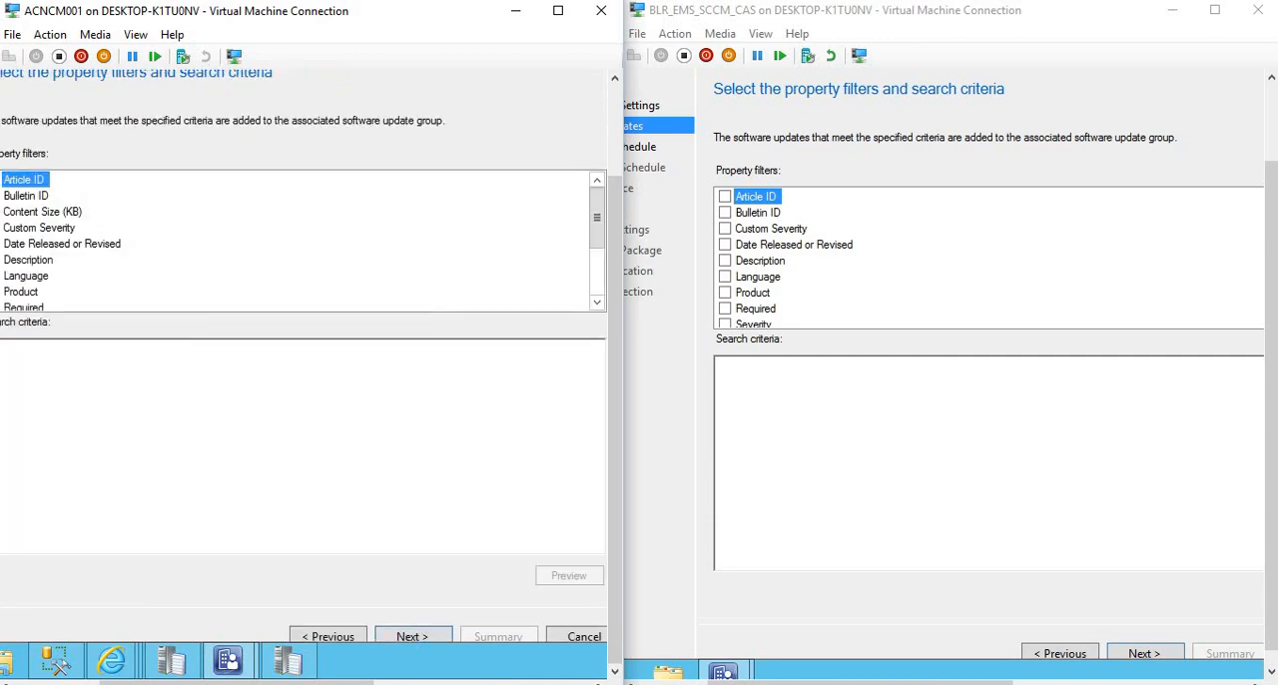
Add the Content Size (KB) property filter to the SCCM 1610 rule and view its search text criteria without setting a value.
drag(319, 682, 257, 683)
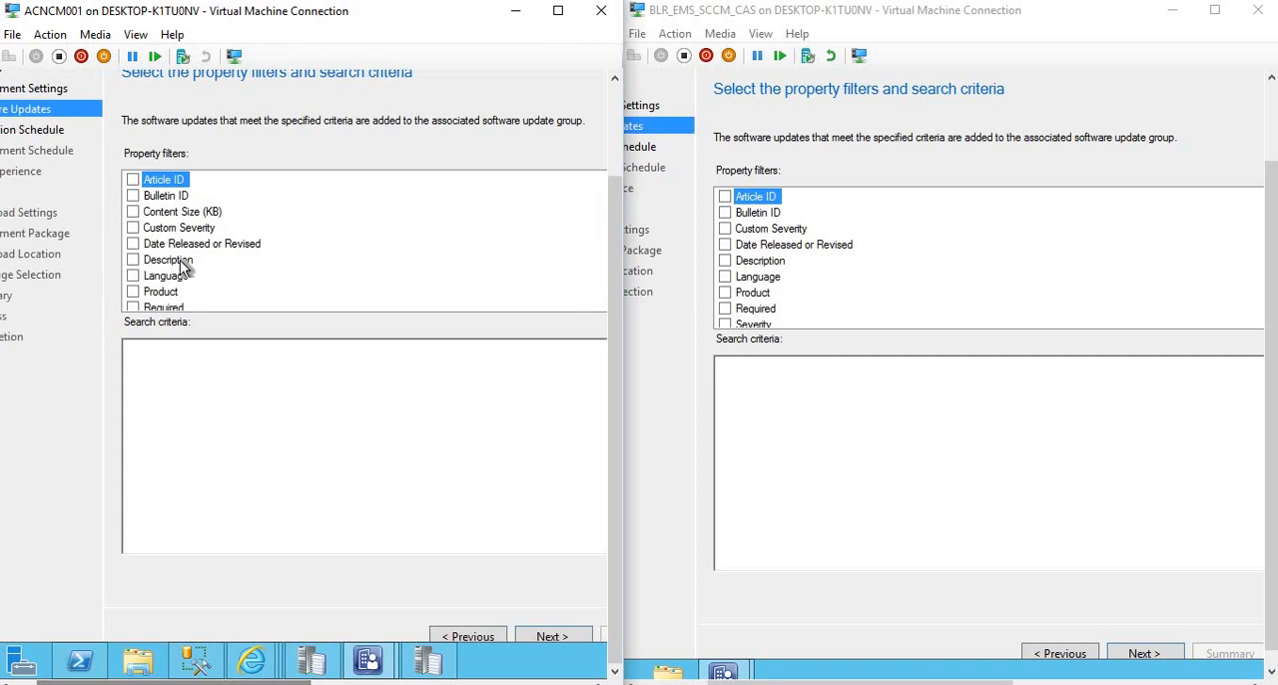
click(135, 212)
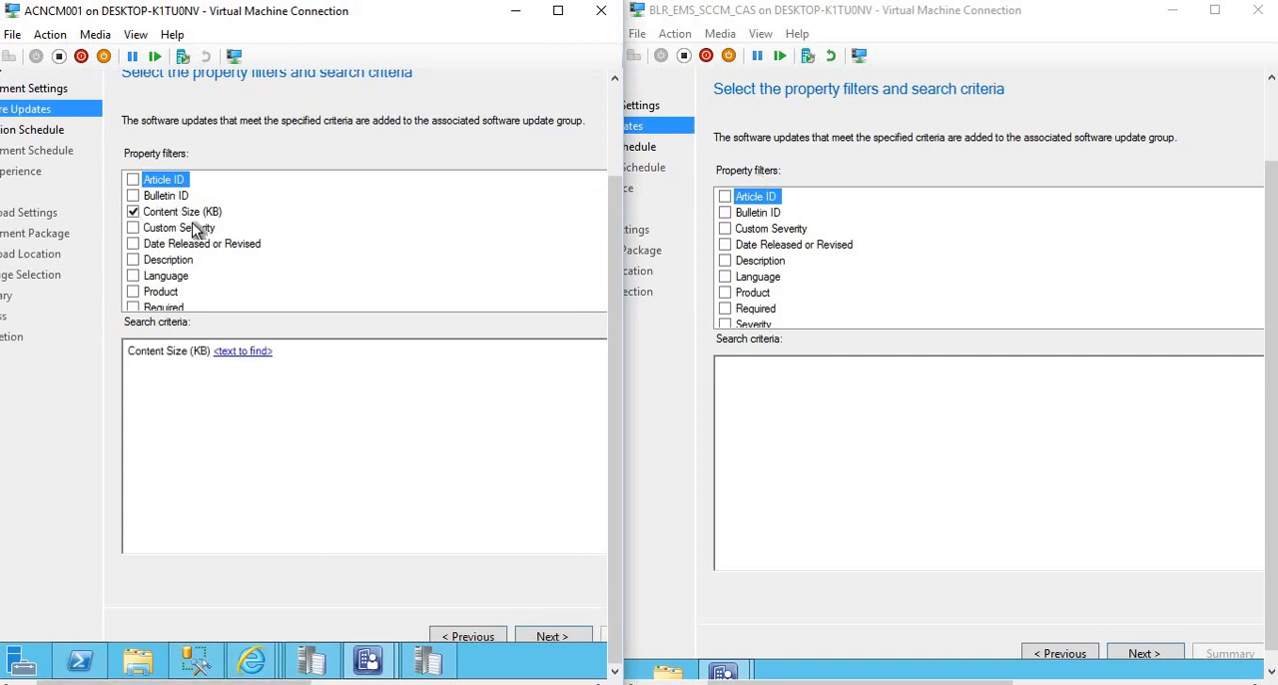
click(187, 214)
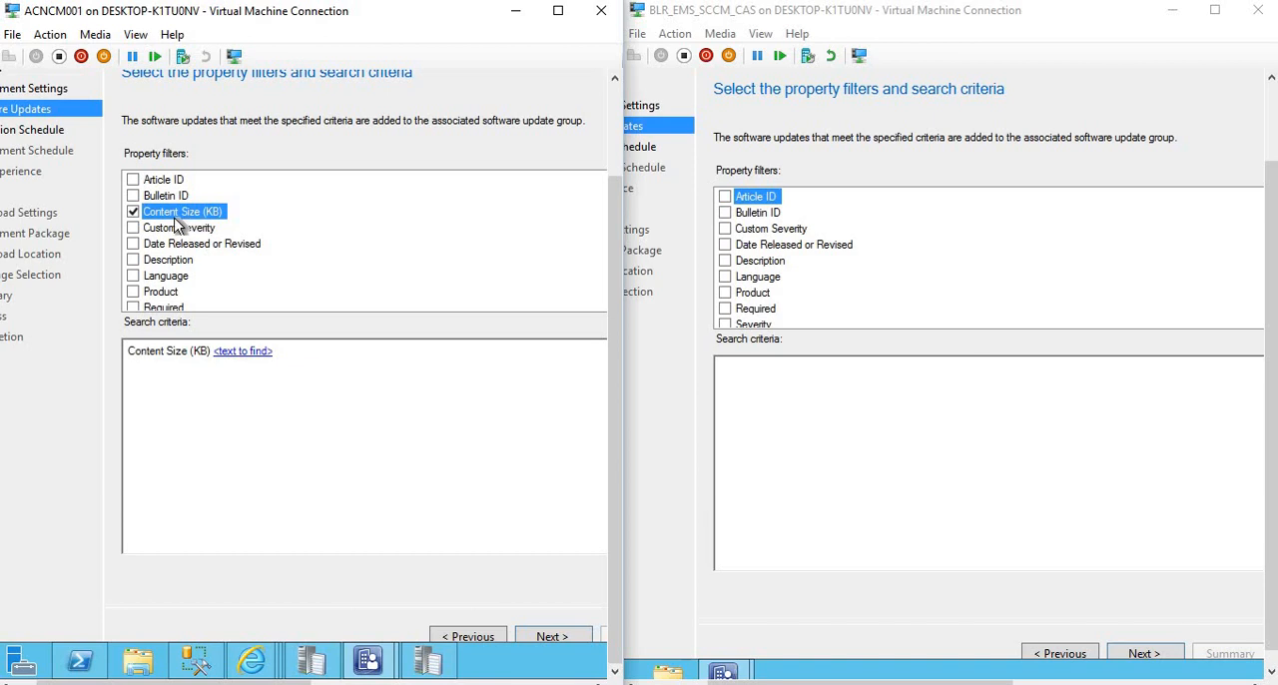
click(236, 354)
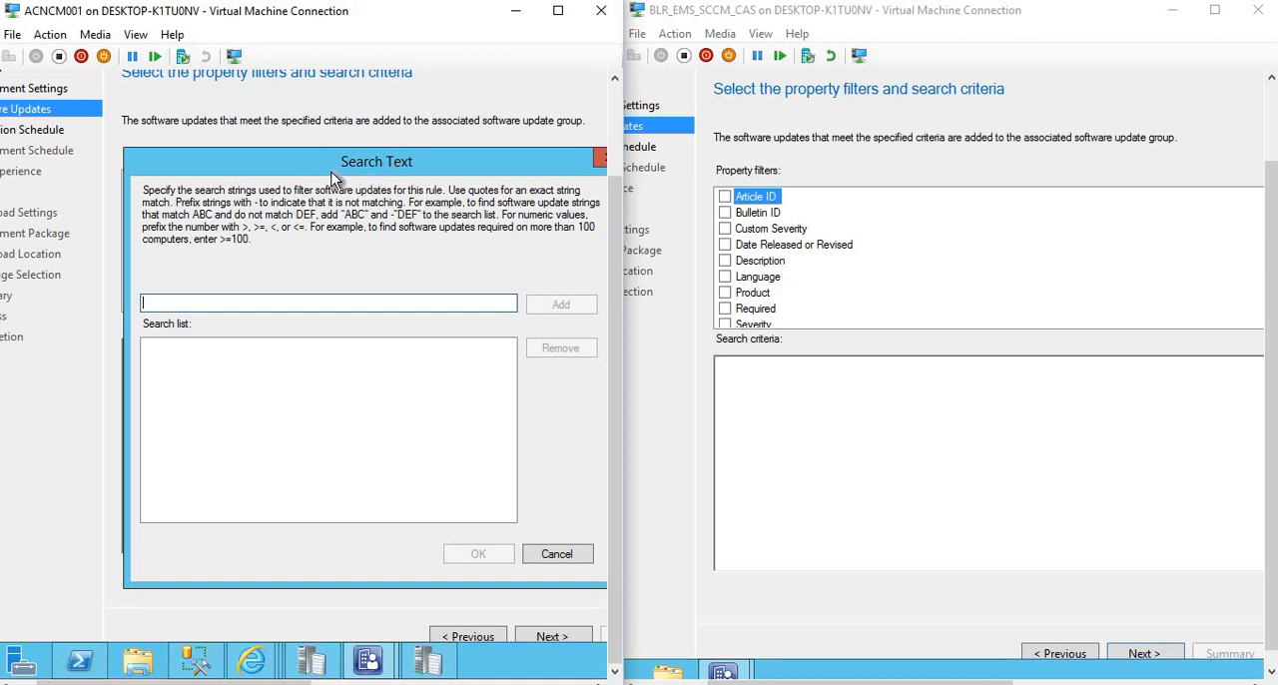
drag(331, 172, 351, 258)
drag(352, 260, 342, 199)
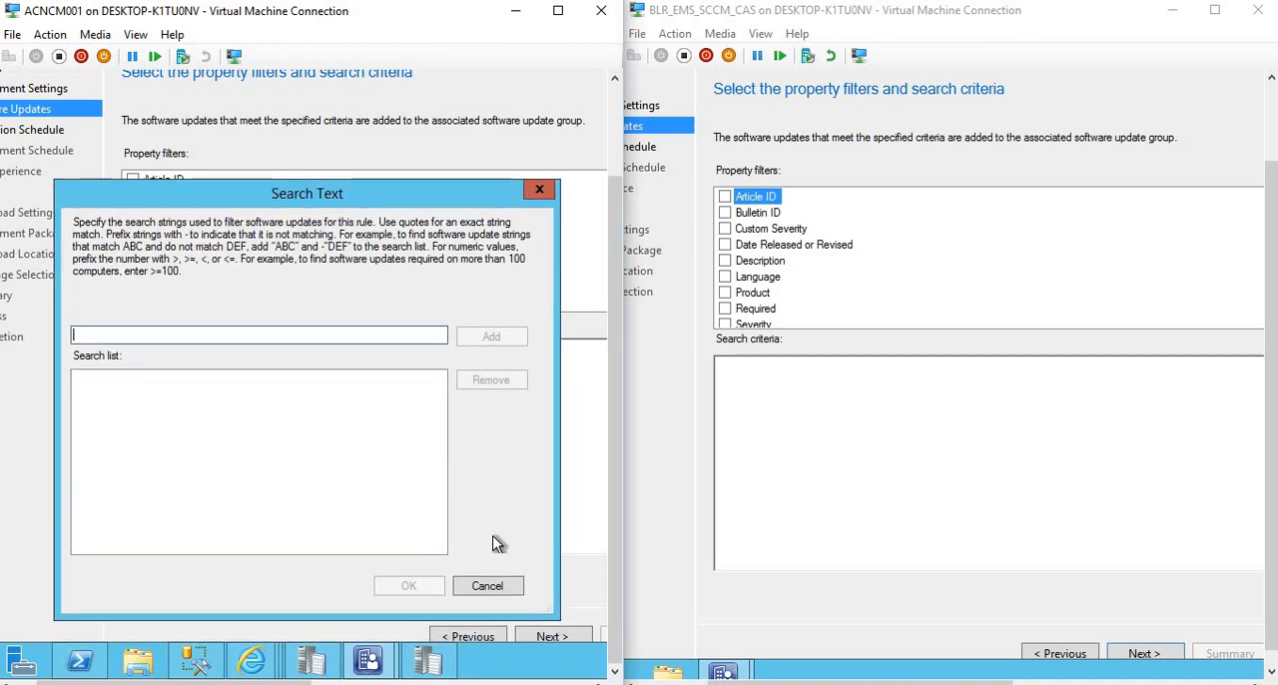
click(489, 586)
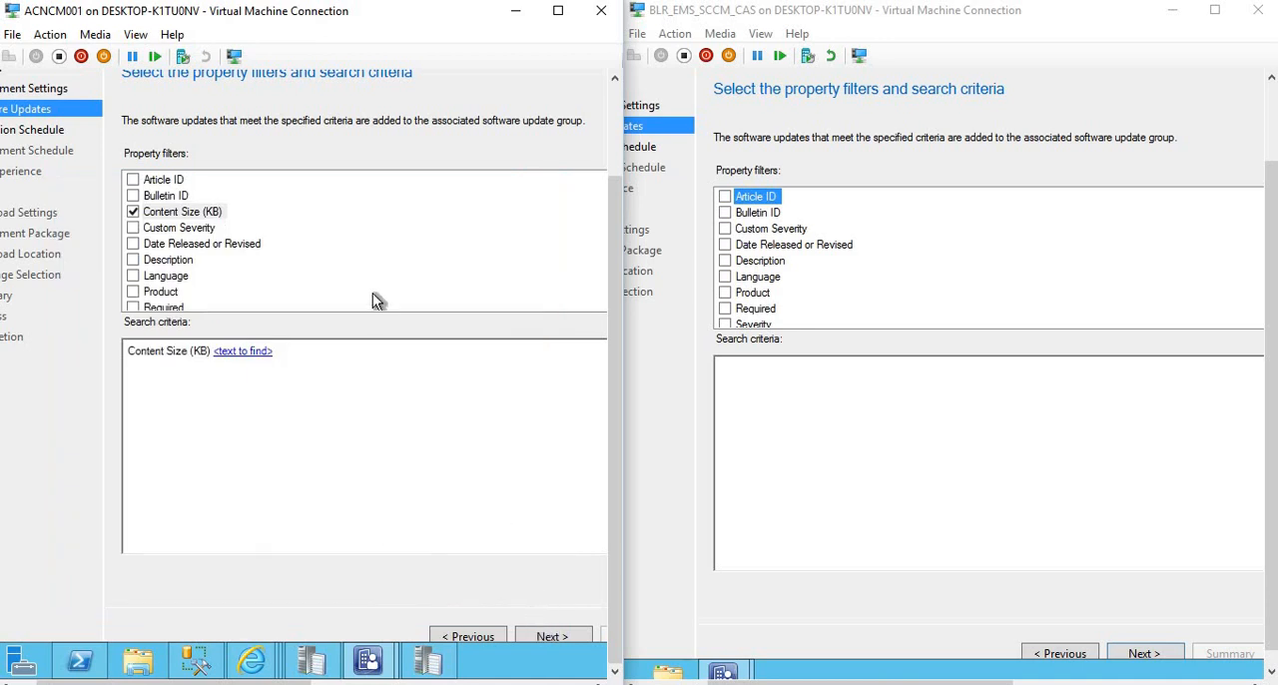
Exit the automatic deployment rule wizard in the 1610 console, discarding the unsaved changes.
drag(621, 192, 620, 100)
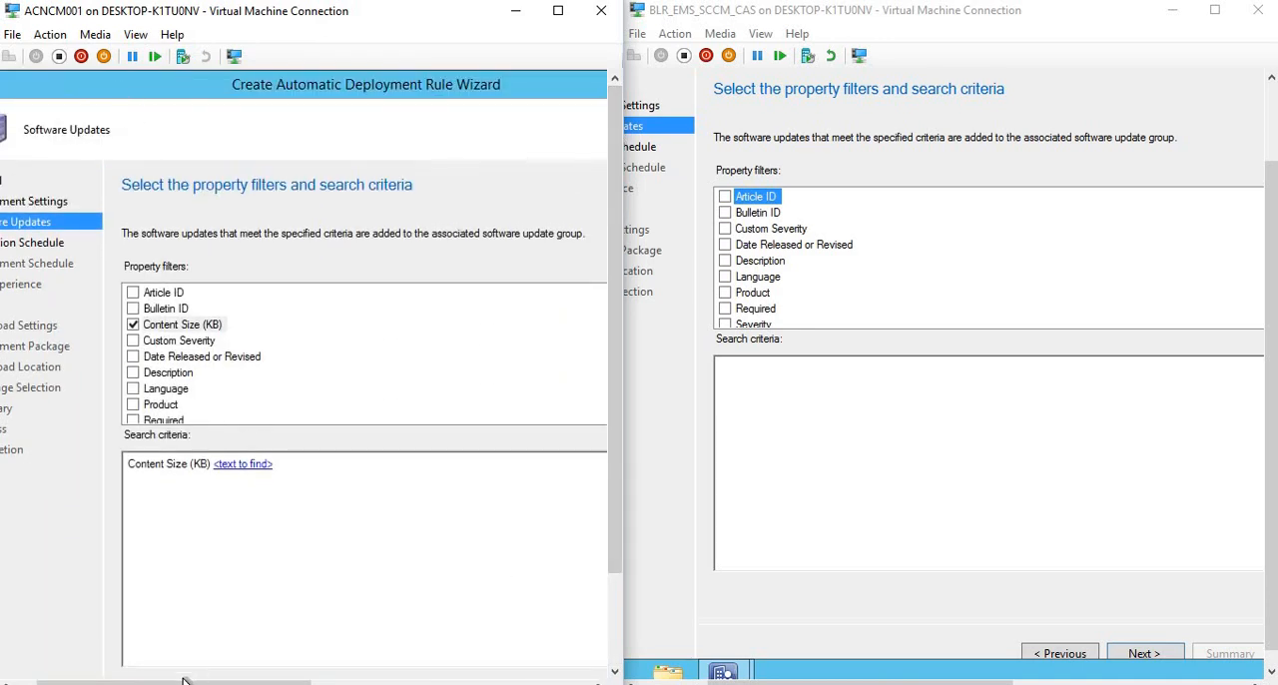
drag(182, 682, 159, 681)
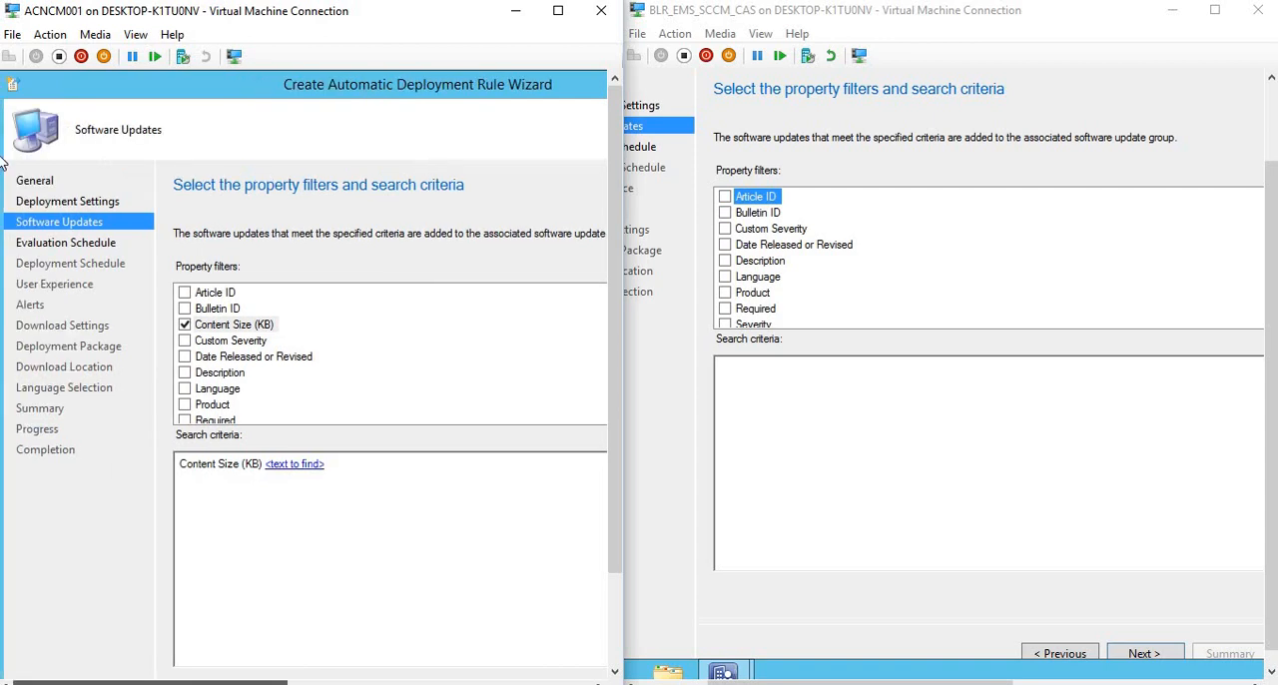
double_click(9, 87)
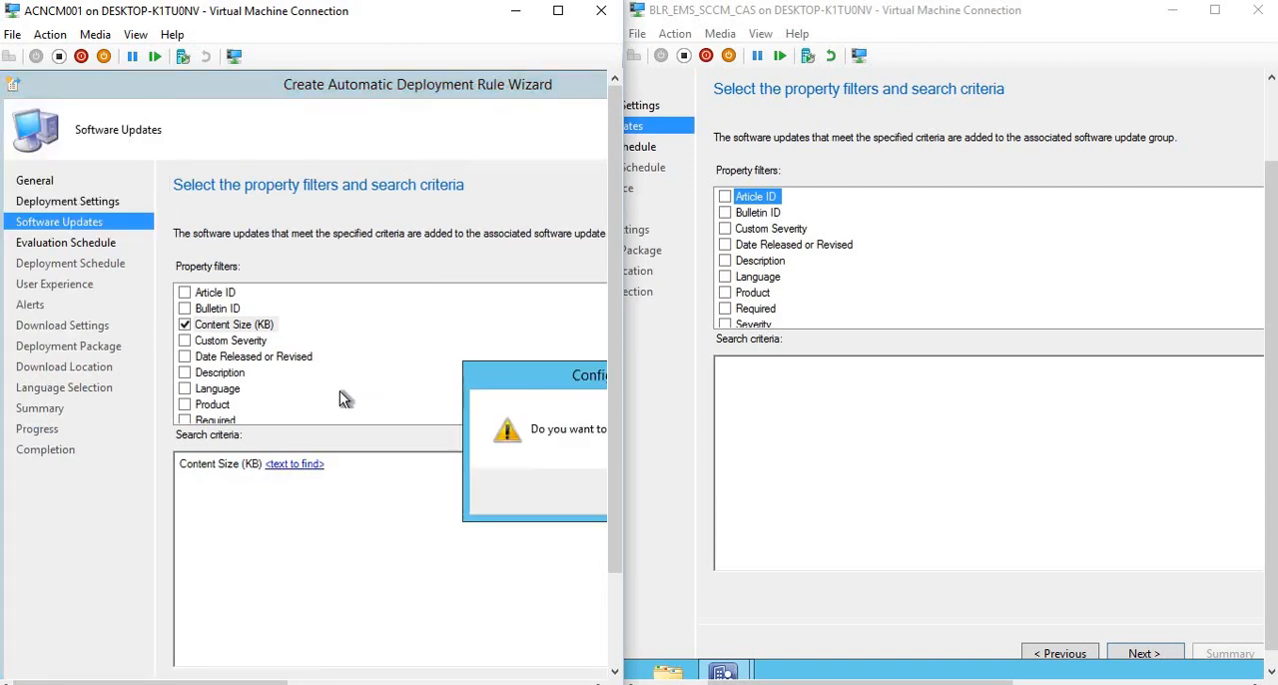
click(507, 502)
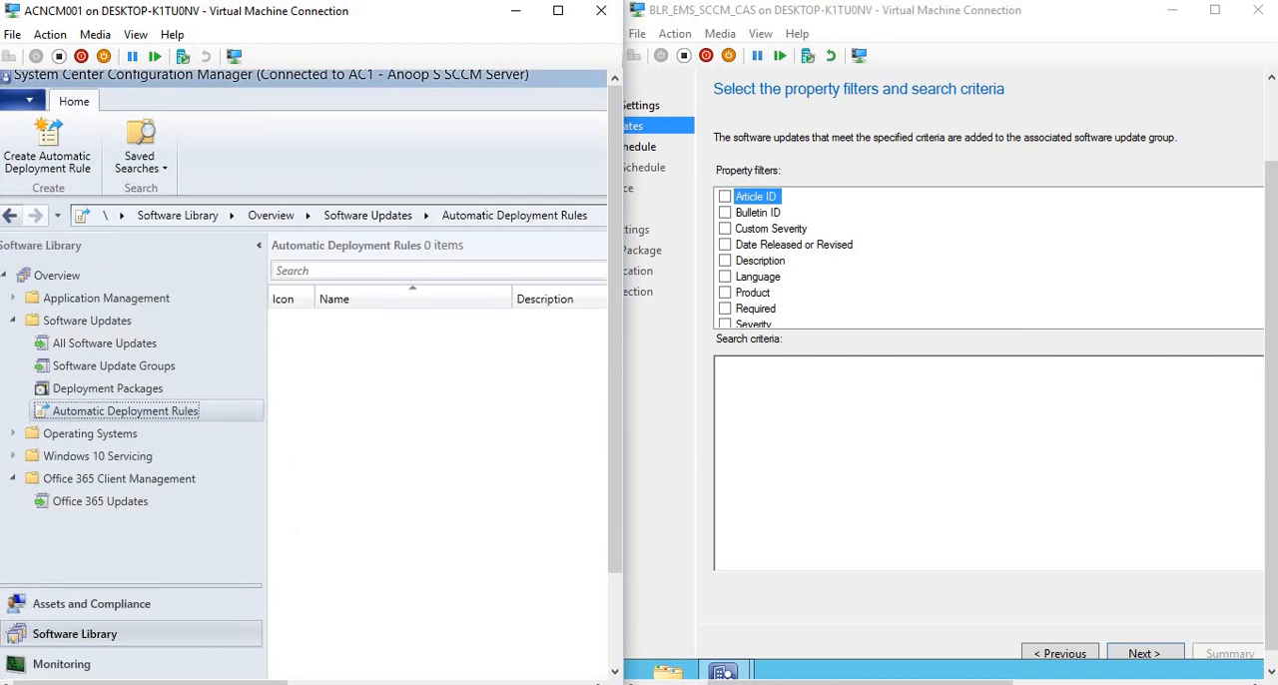
Exit the automatic deployment rule wizard in the 1606 console, discarding the unsaved changes.
click(1274, 345)
scroll(1273, 344, up, 2)
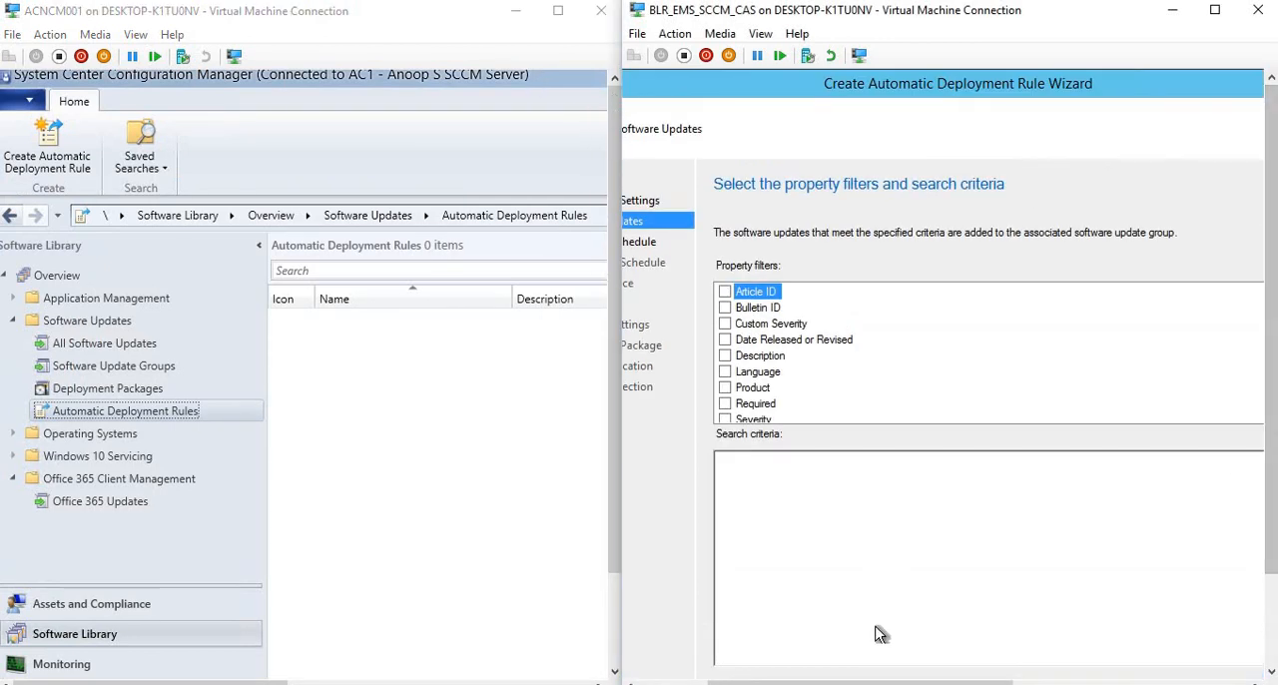
drag(838, 683, 771, 683)
click(700, 83)
click(733, 216)
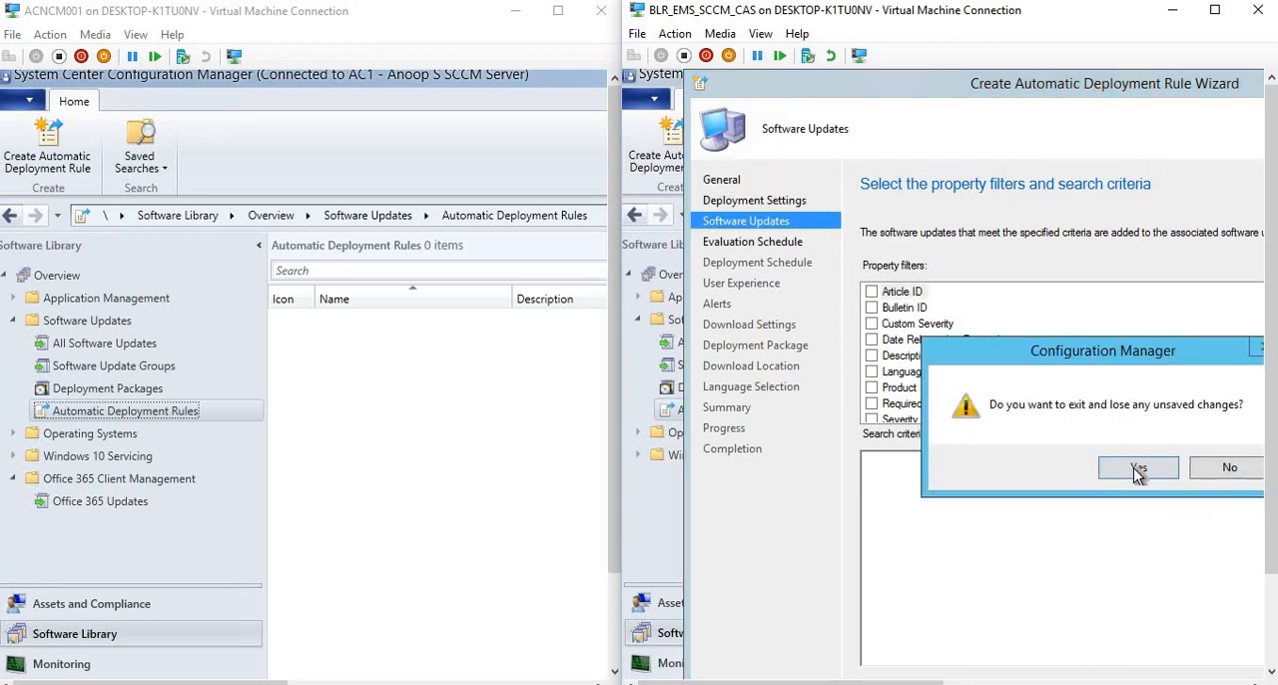
click(1138, 469)
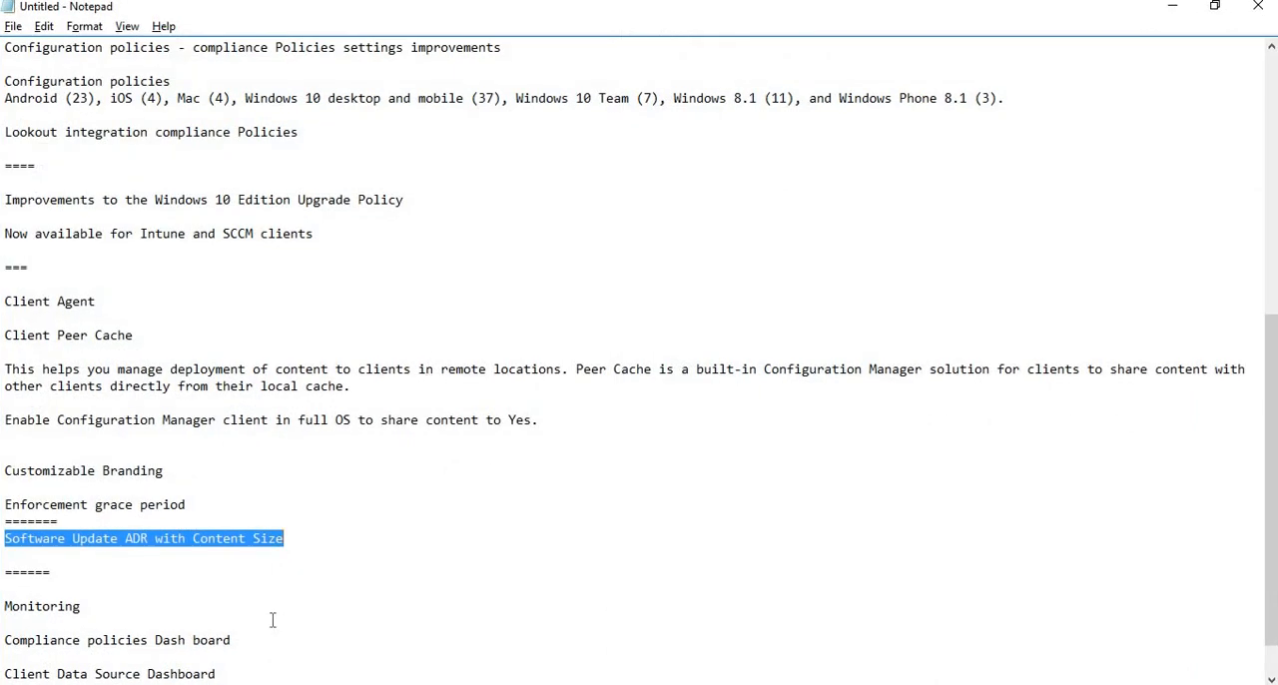
Review the Monitoring section of the Notepad notes, highlighting its dashboard entries, and return to the two consoles.
click(51, 619)
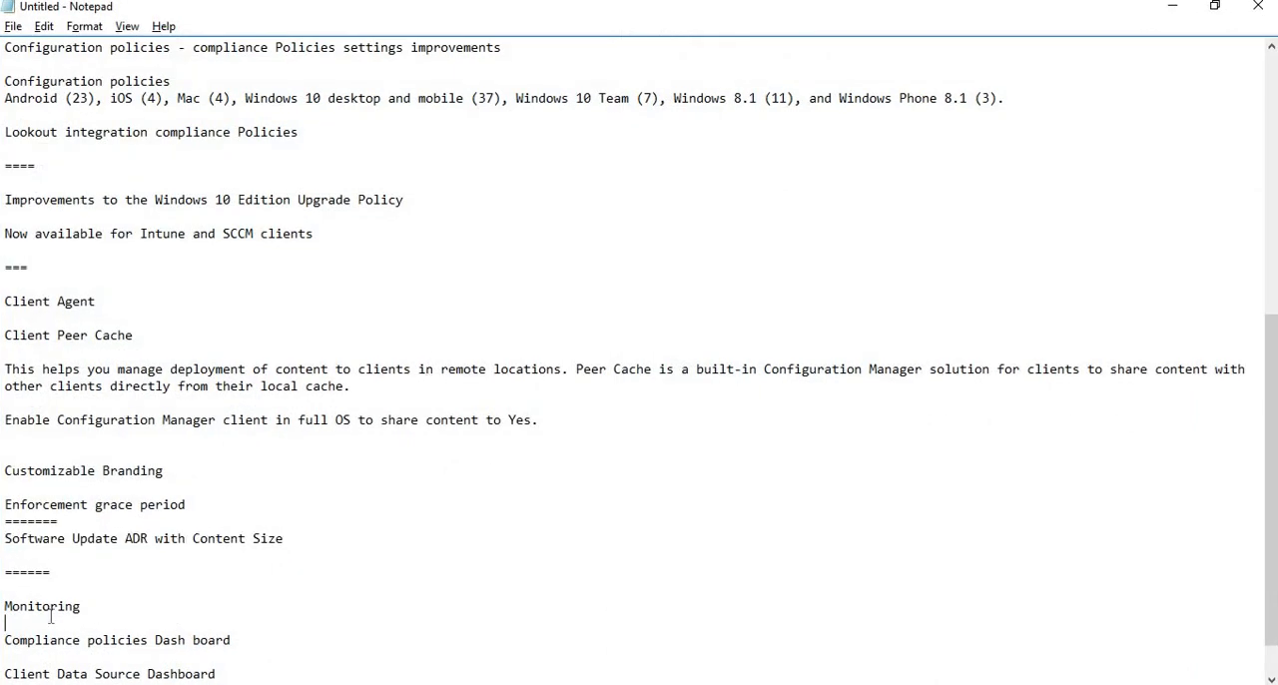
drag(5, 606, 269, 679)
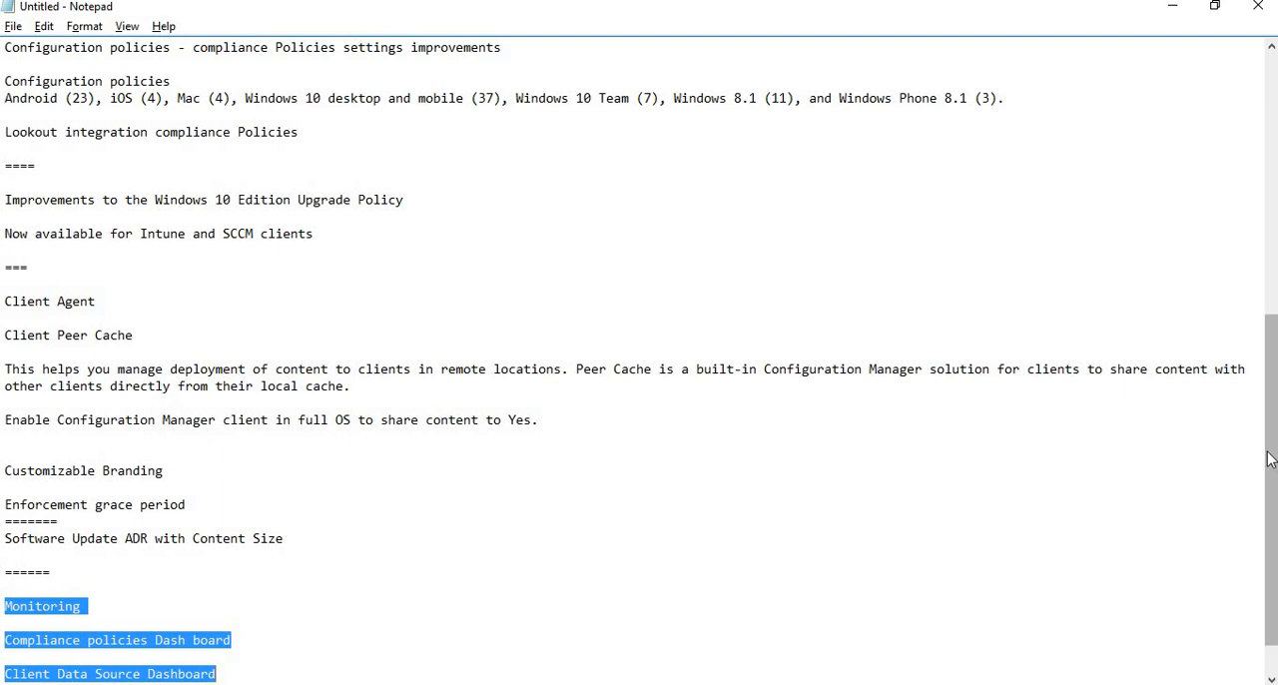
scroll(589, 582, down, 1)
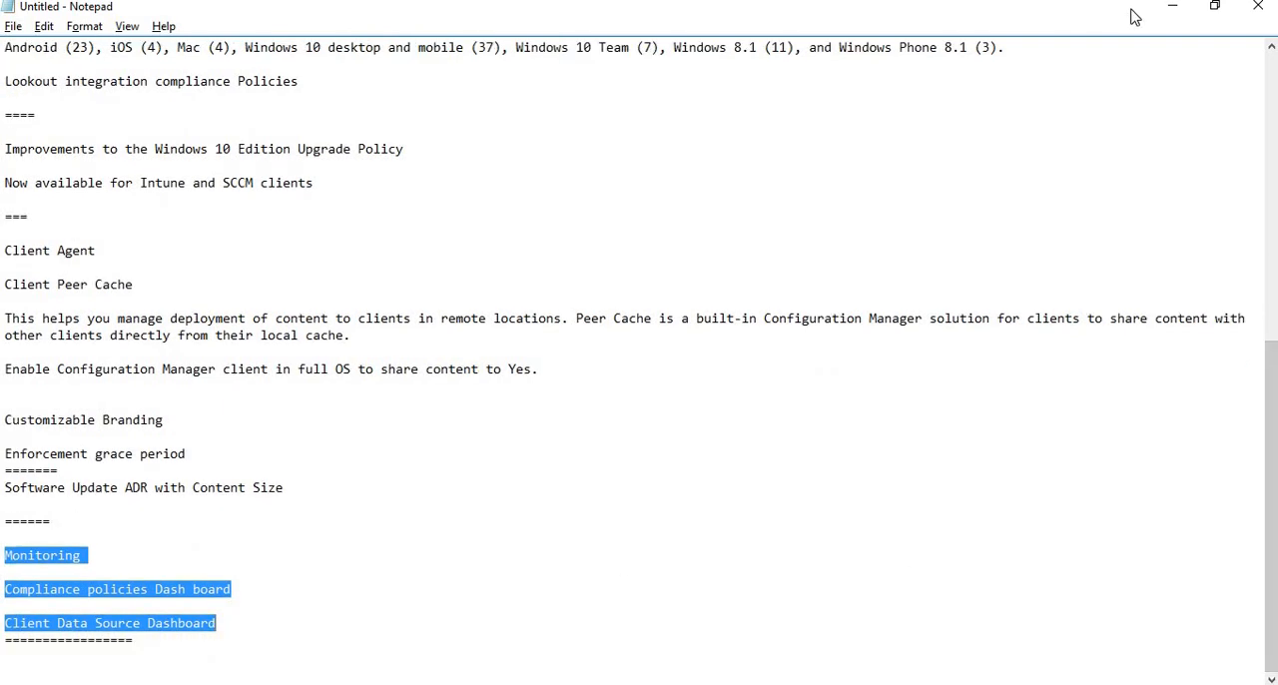
click(1161, 10)
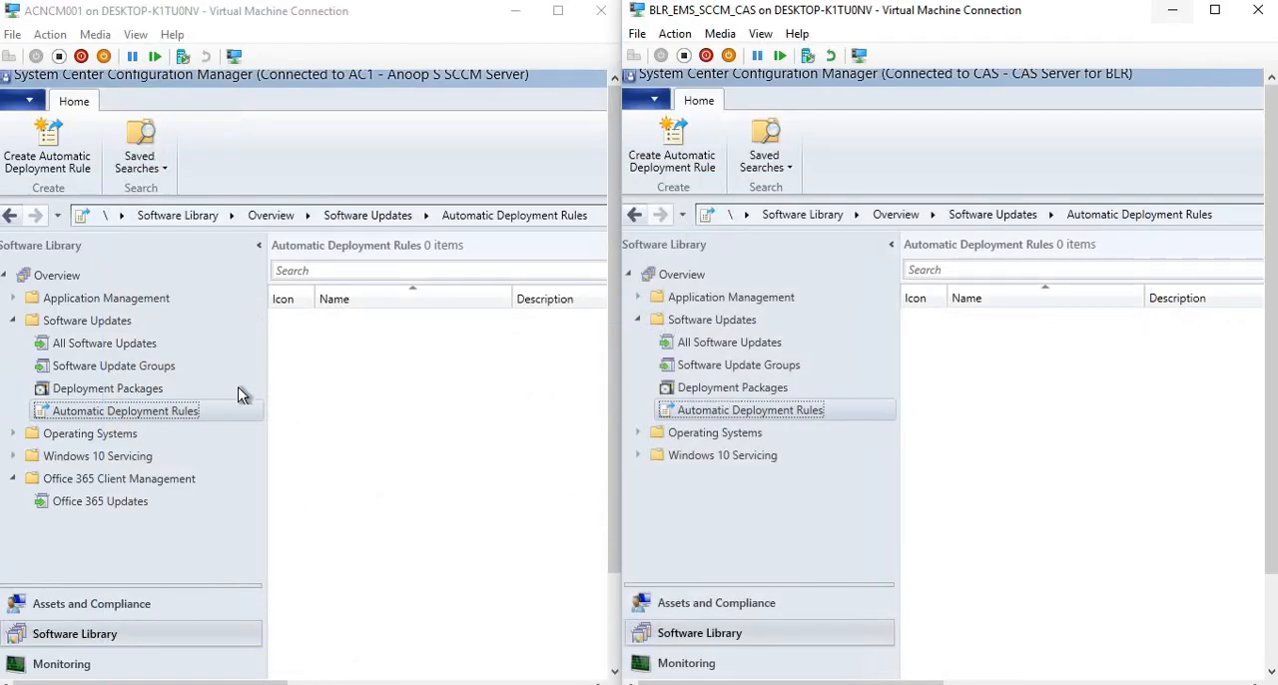
Open the Monitoring workspace in the 1610 and 1606 consoles and compare their node lists.
click(62, 666)
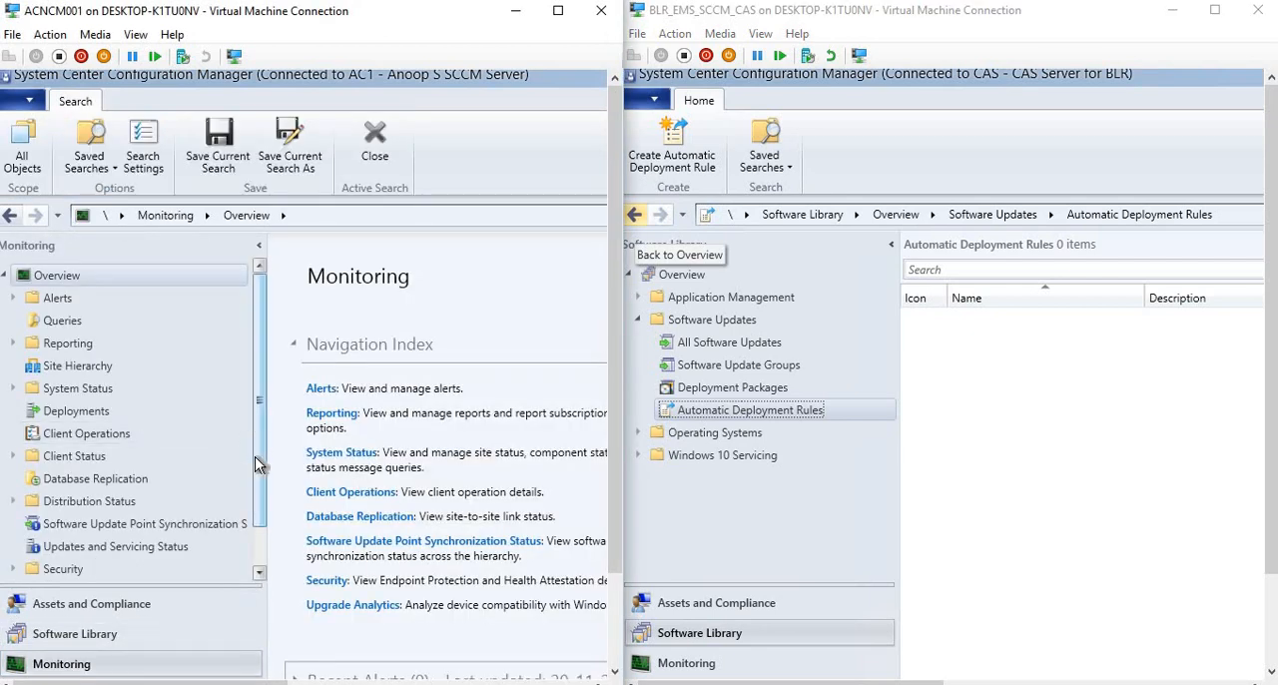
drag(254, 457, 256, 496)
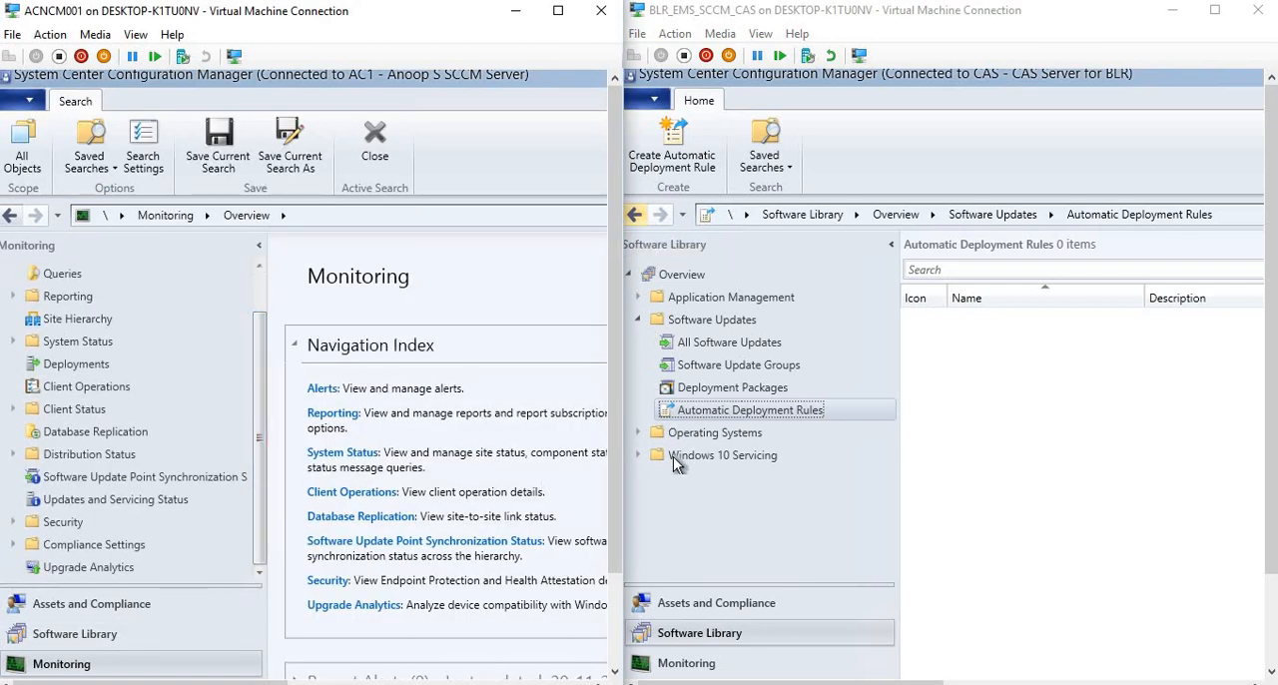
click(689, 663)
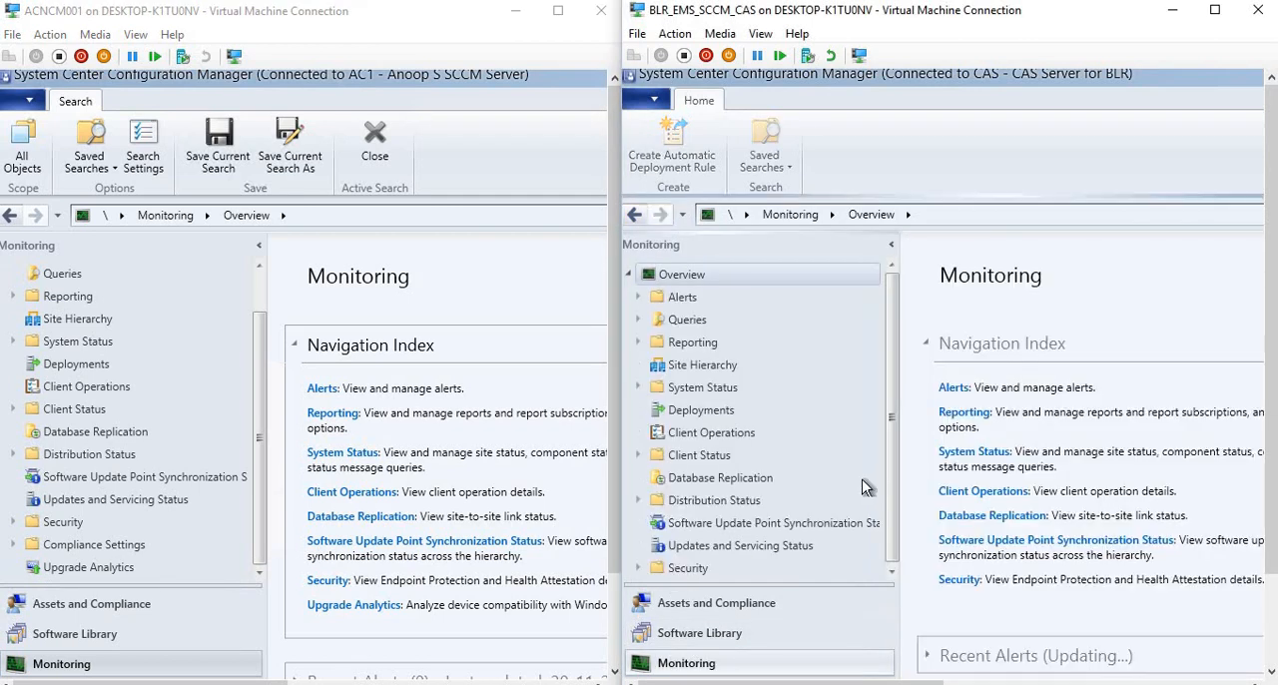
drag(888, 497, 889, 561)
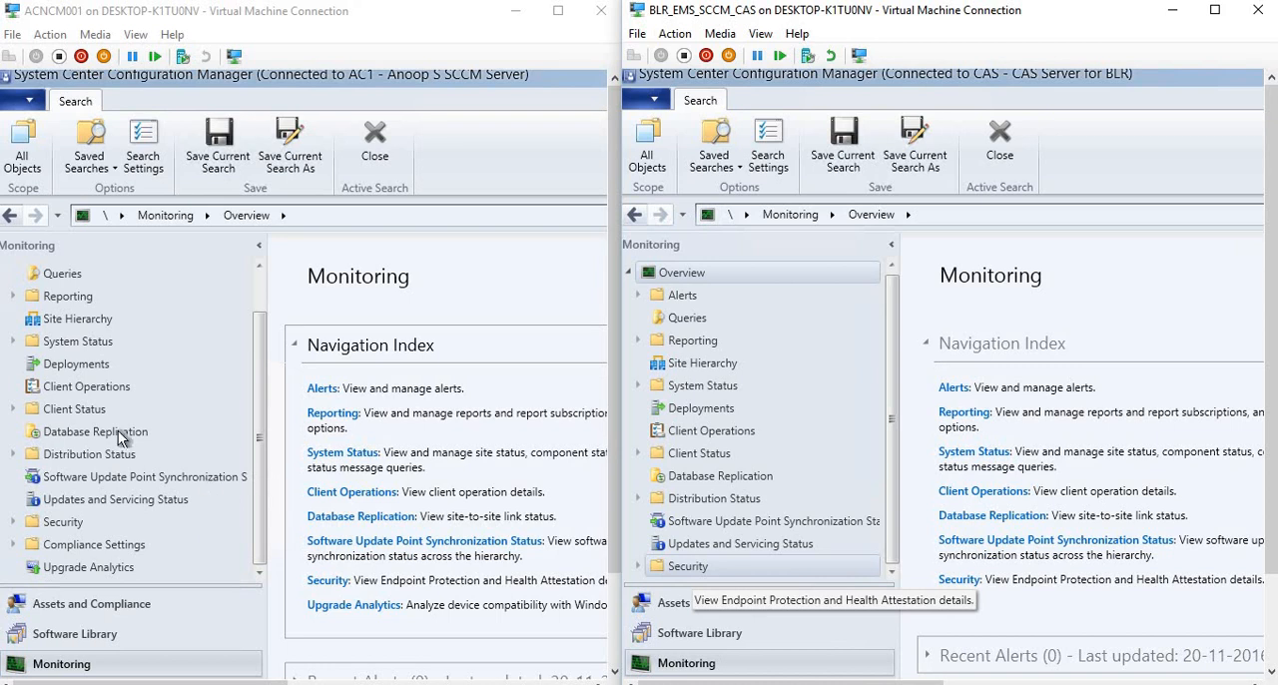
Expand Distribution Status in the 1610 and 1606 consoles and compare the nodes beneath it.
click(13, 455)
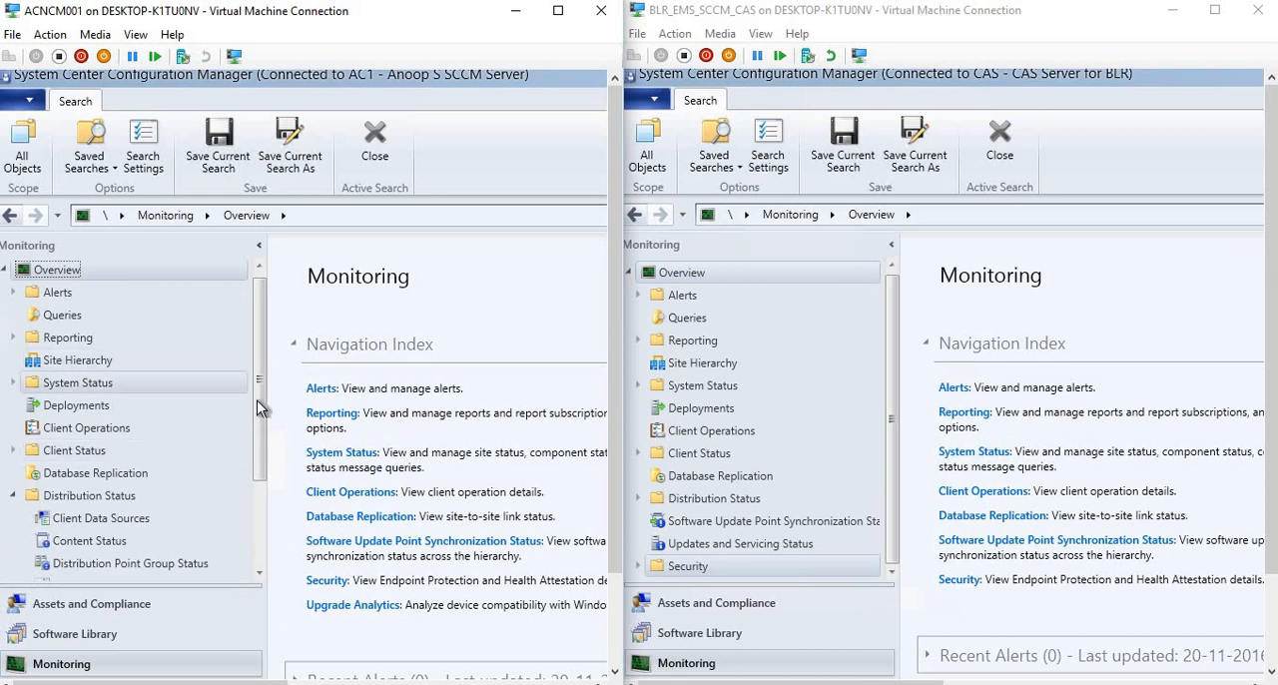
drag(257, 443, 291, 503)
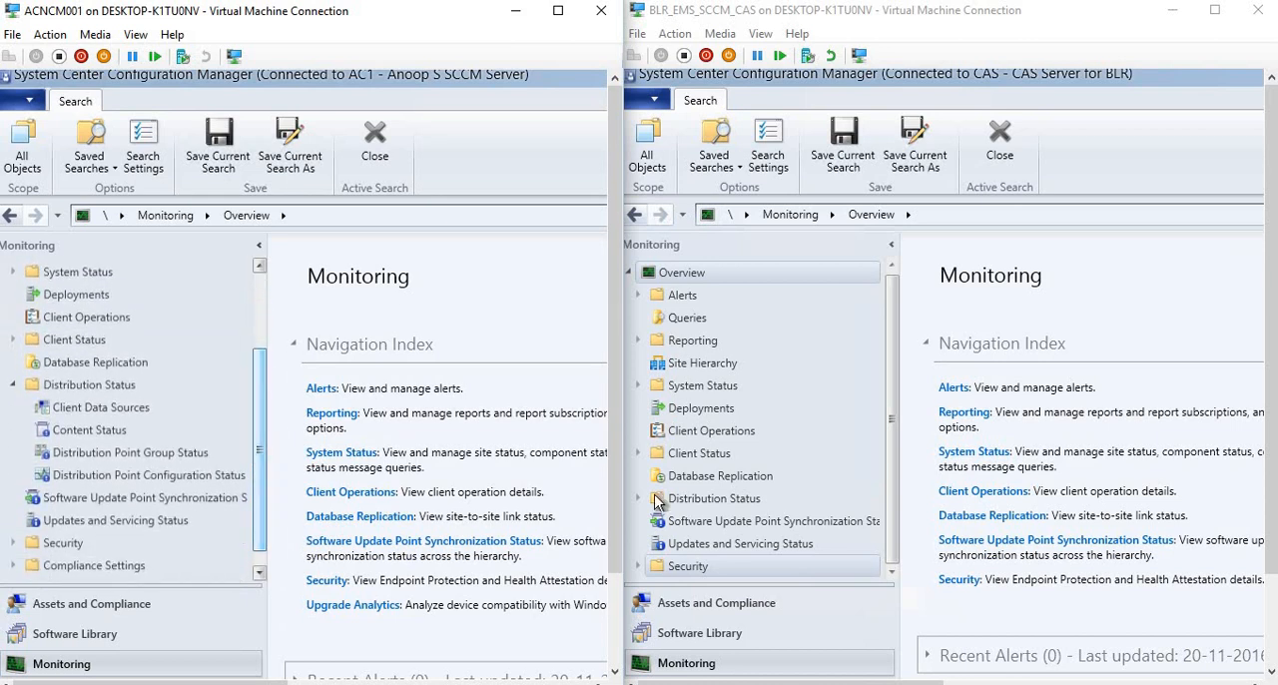
click(638, 498)
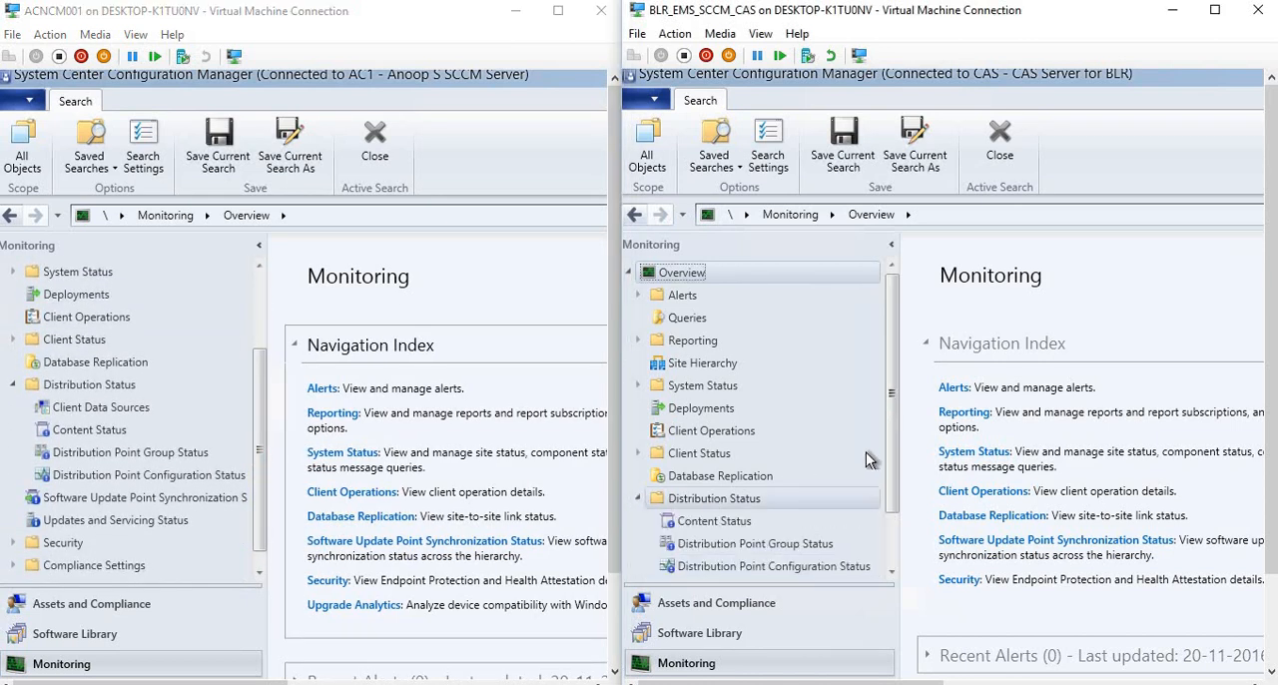
drag(891, 504, 891, 559)
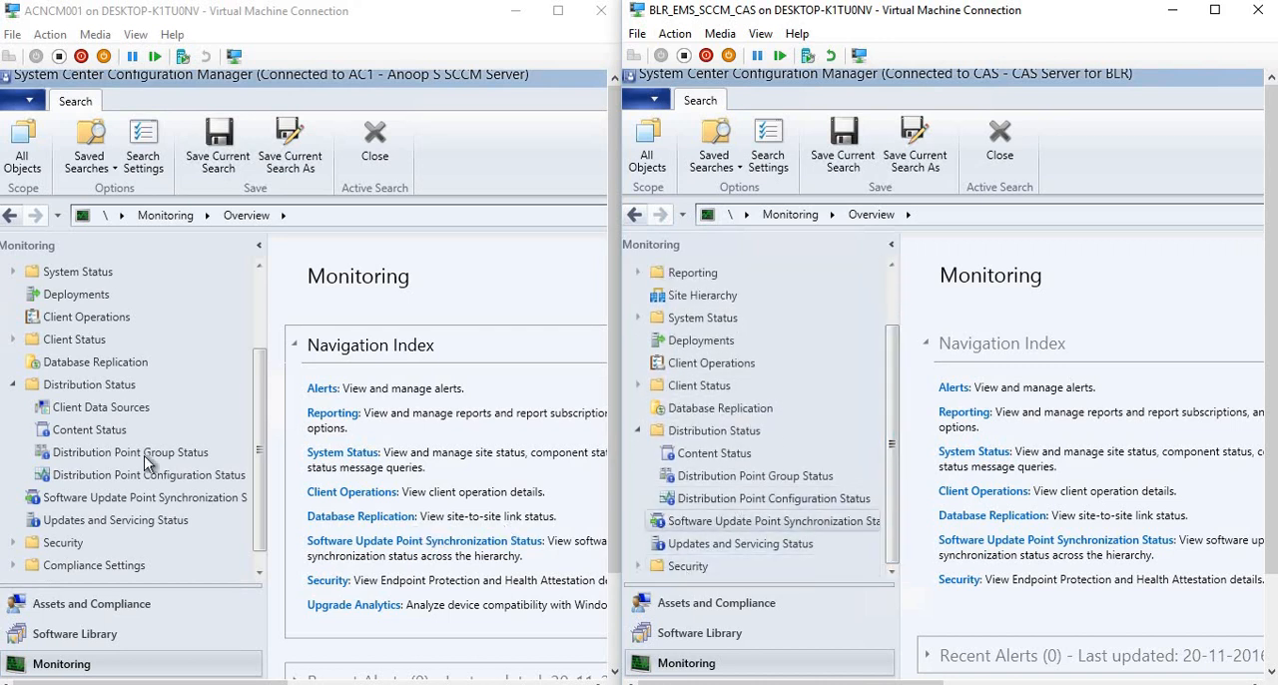
Open the Client Data Sources dashboard in the 1610 console and examine its tiles and the Report Period options.
click(101, 412)
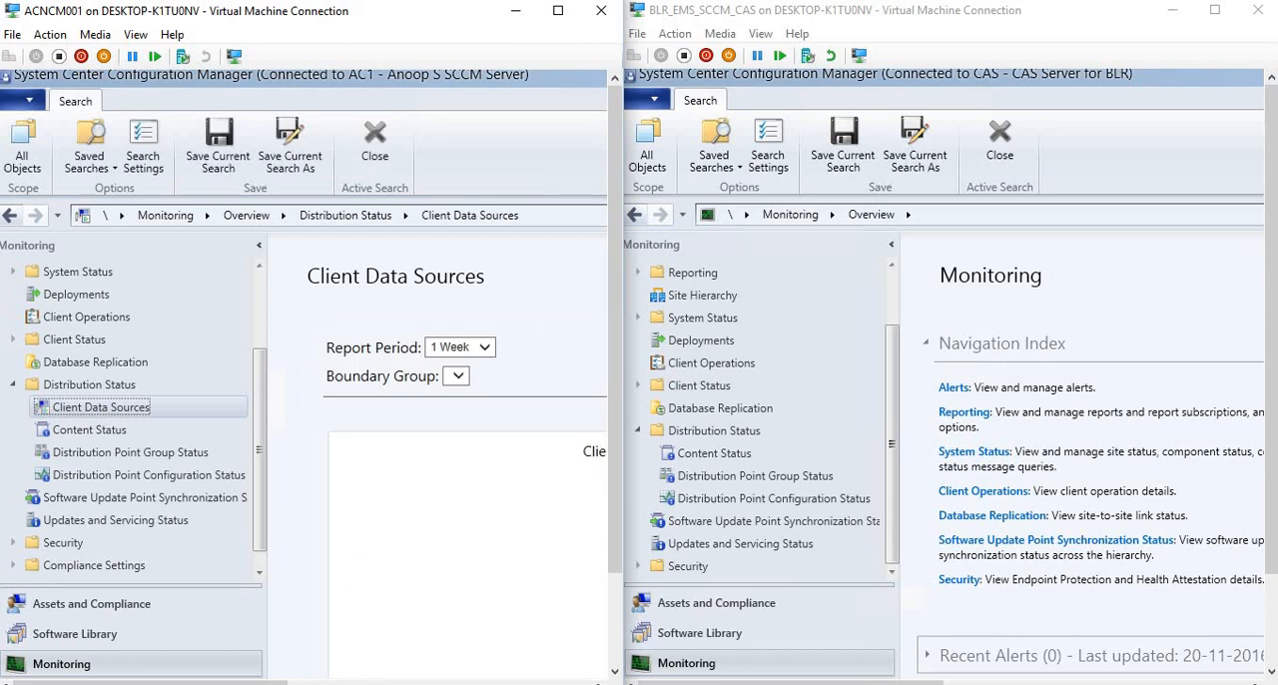
drag(151, 683, 599, 677)
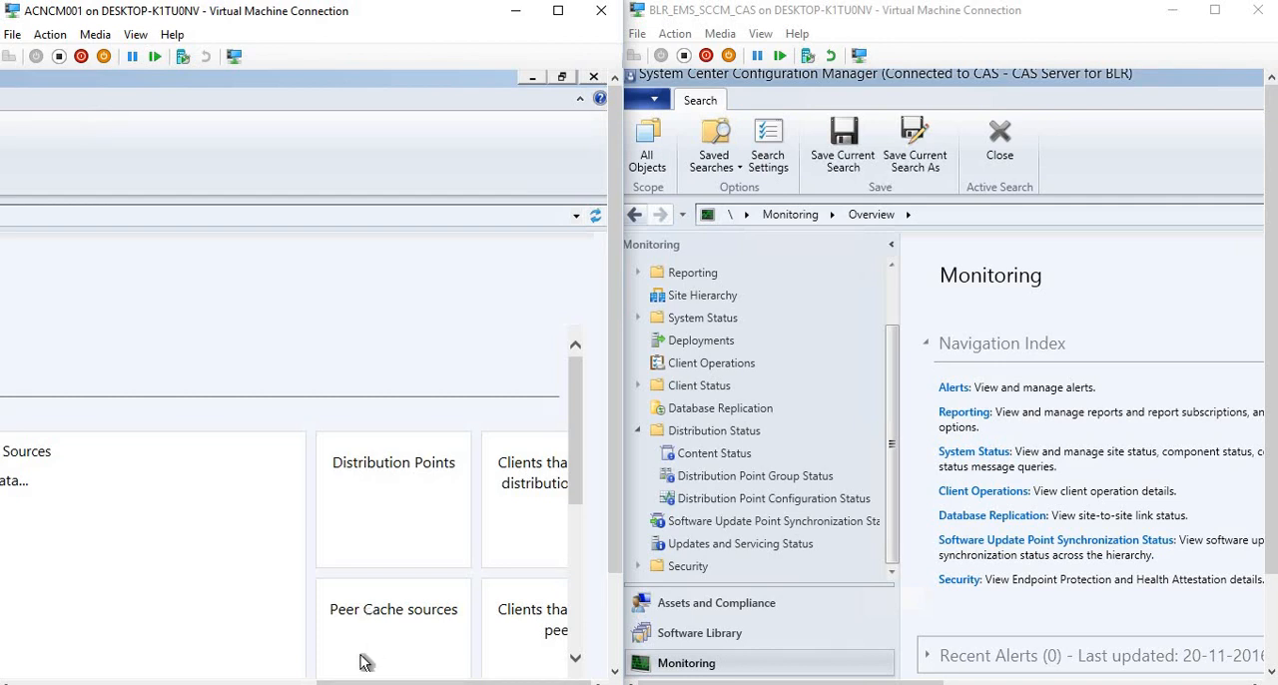
drag(344, 682, 28, 677)
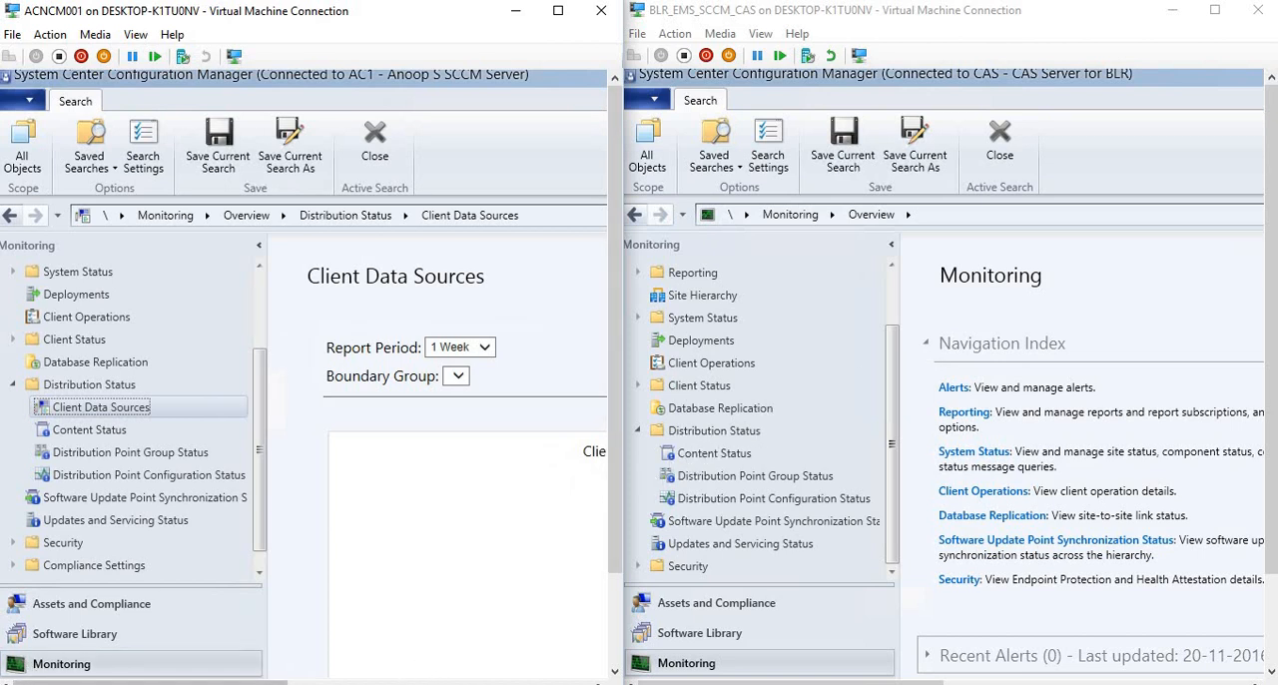
drag(213, 680, 517, 661)
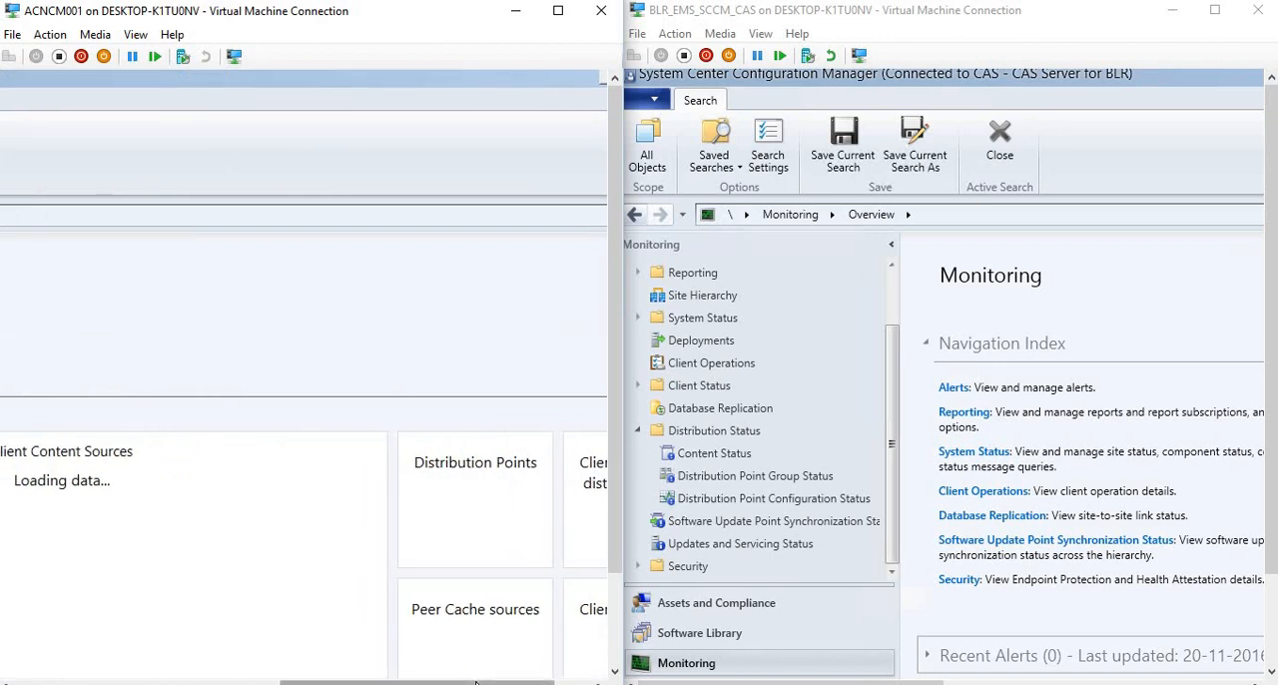
drag(341, 682, 208, 680)
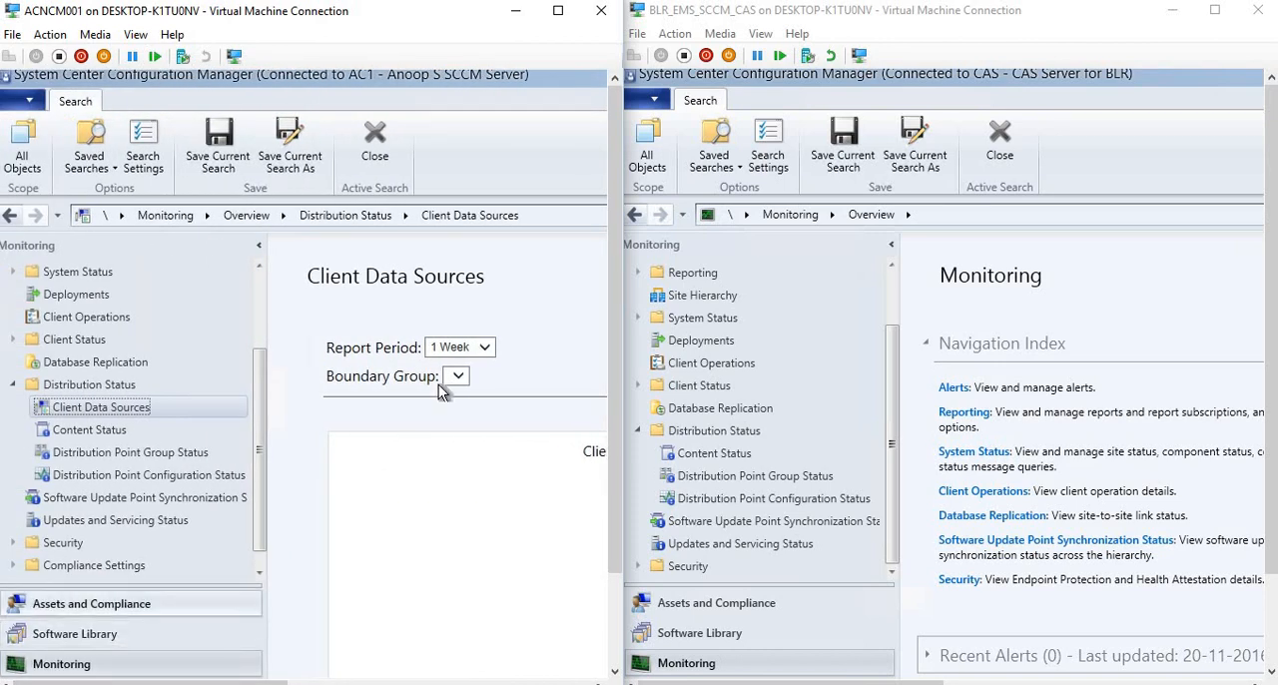
click(475, 356)
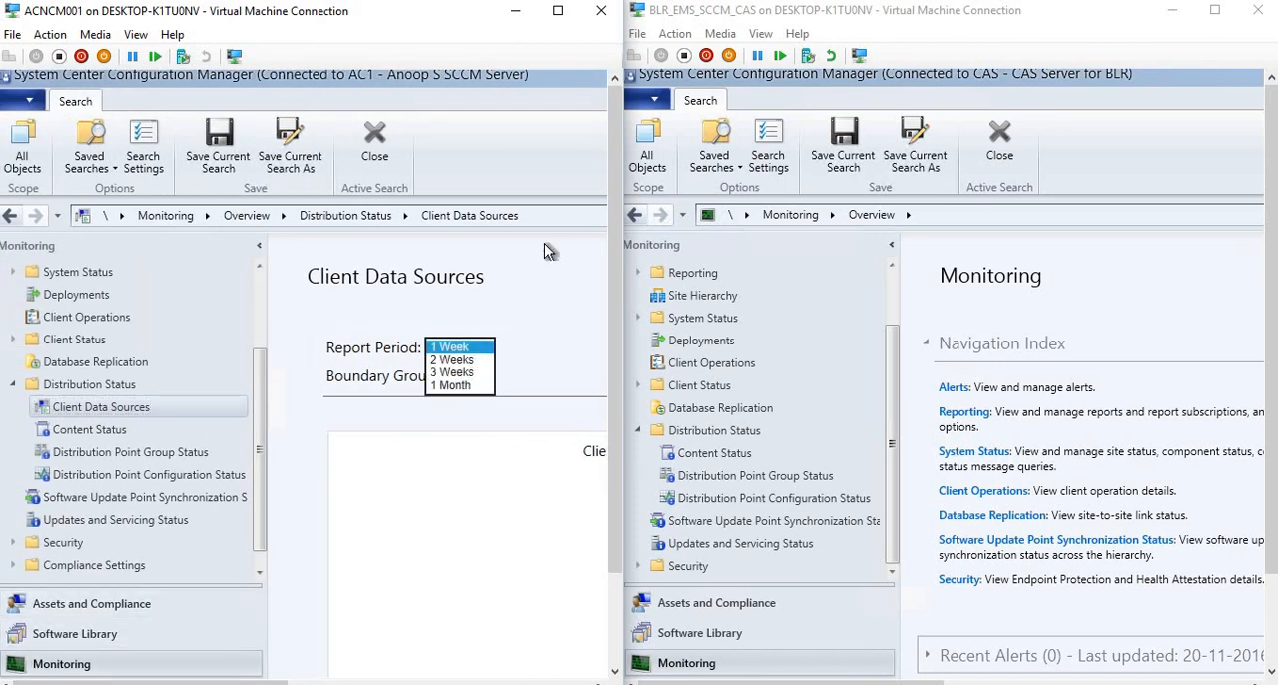
click(299, 239)
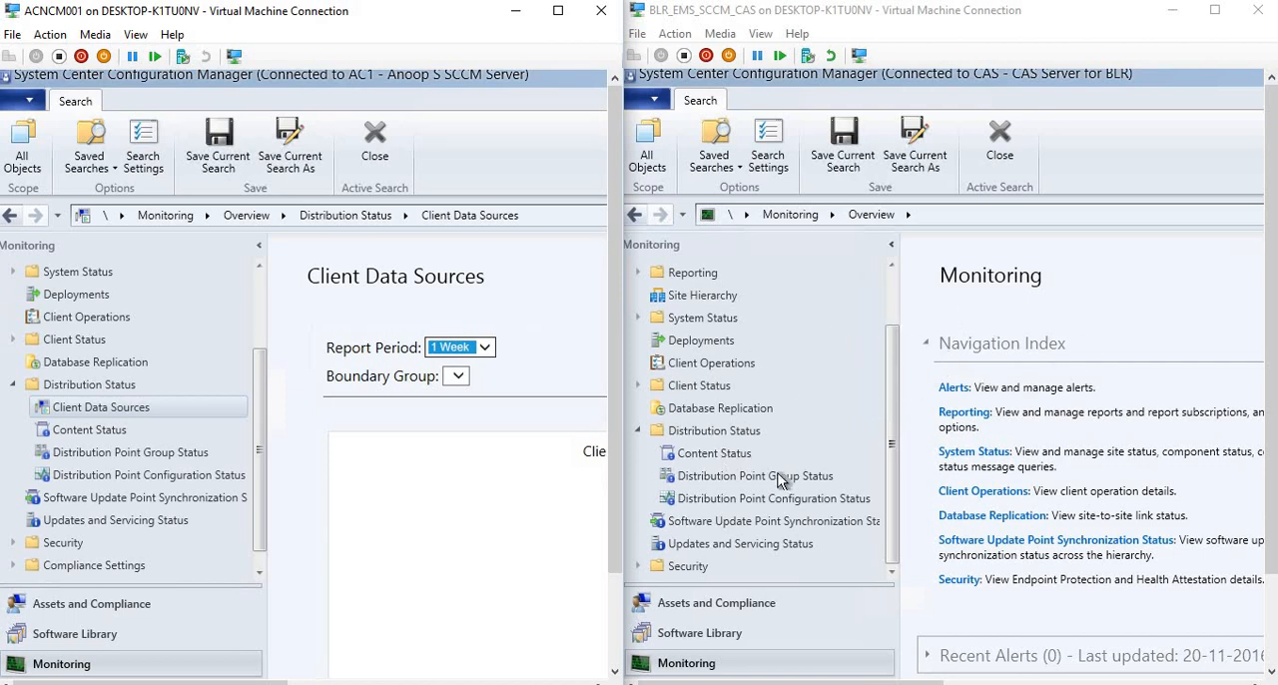
Show Content Status under Distribution Status in the 1606 console and in the 1610 console.
click(721, 456)
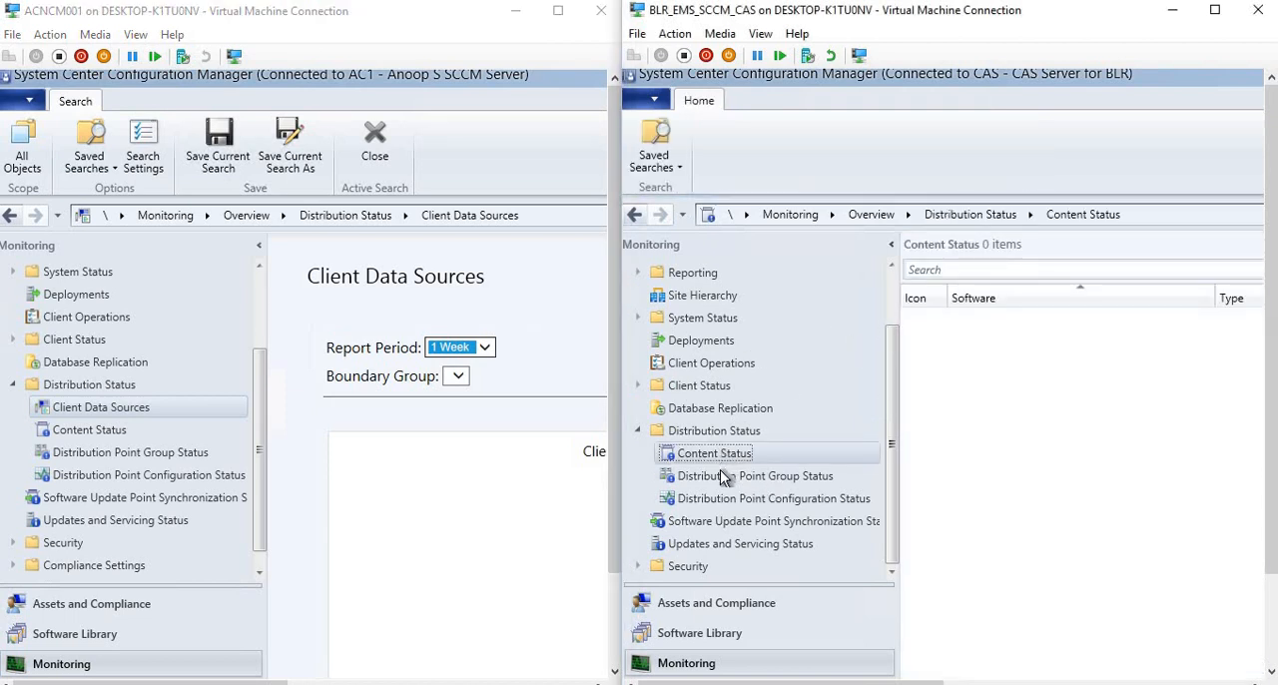
click(720, 469)
click(706, 454)
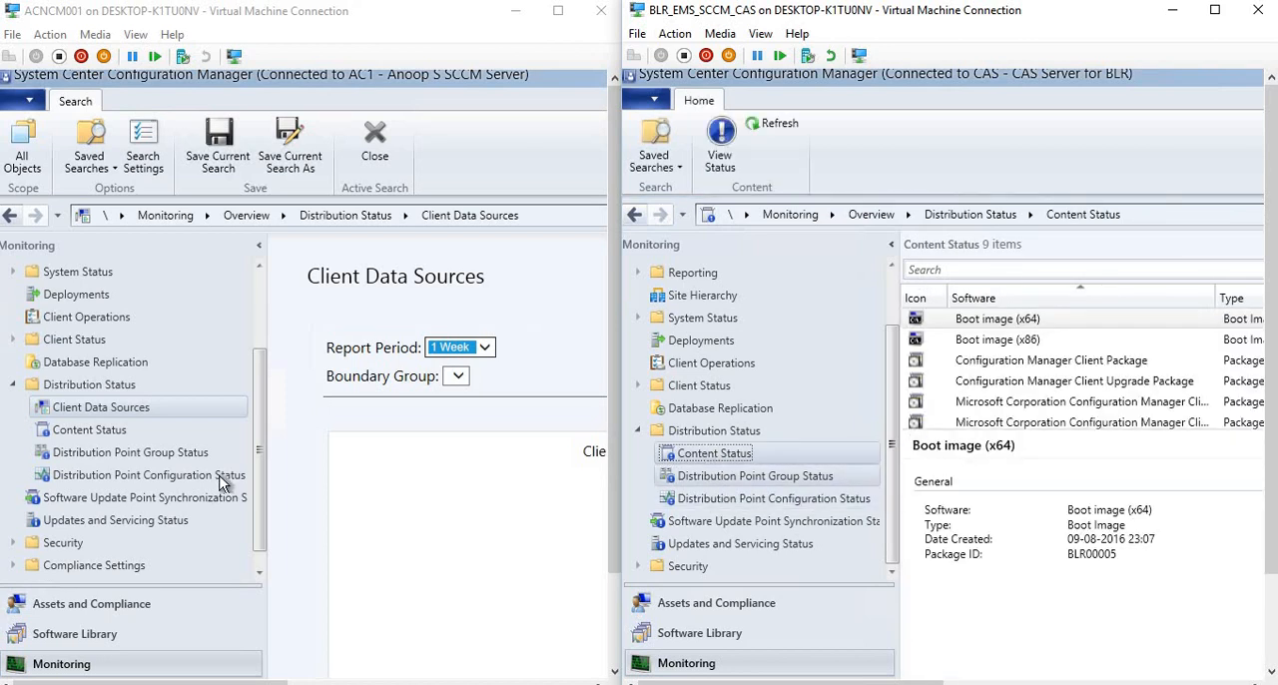
click(76, 435)
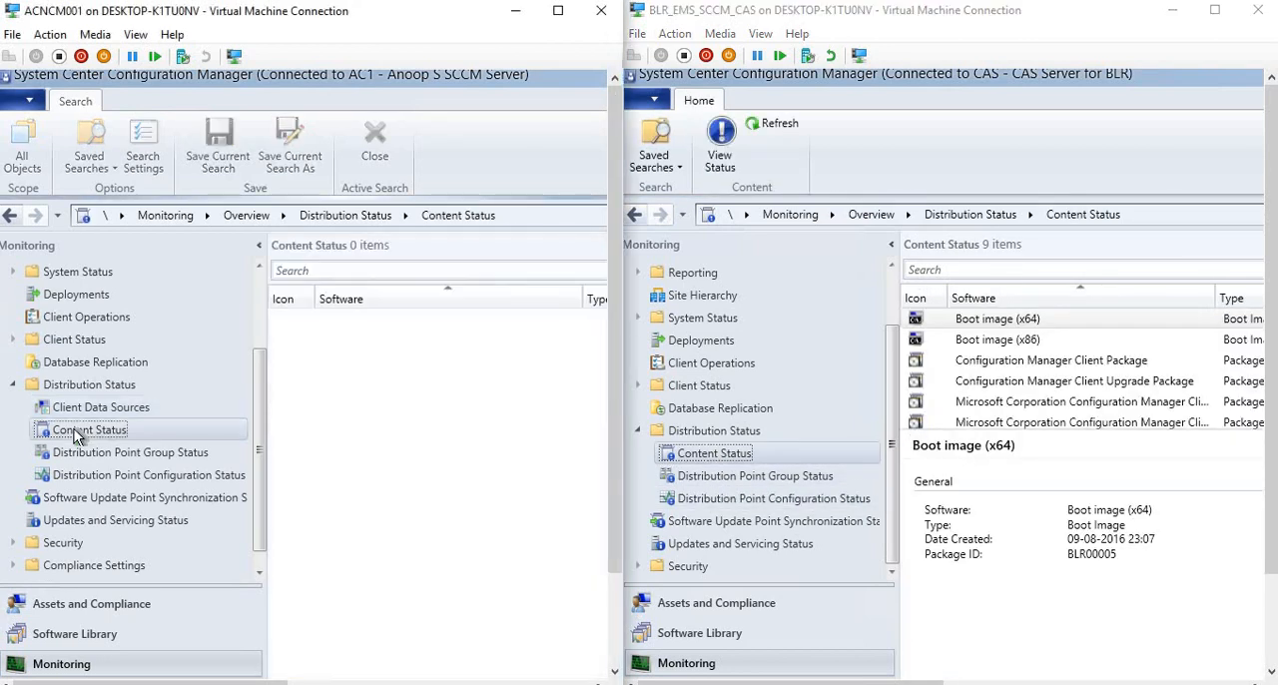
In the 1610 console, view Distribution Point Group Status and Distribution Point Configuration Status, and return to the Client Data Sources dashboard.
click(112, 461)
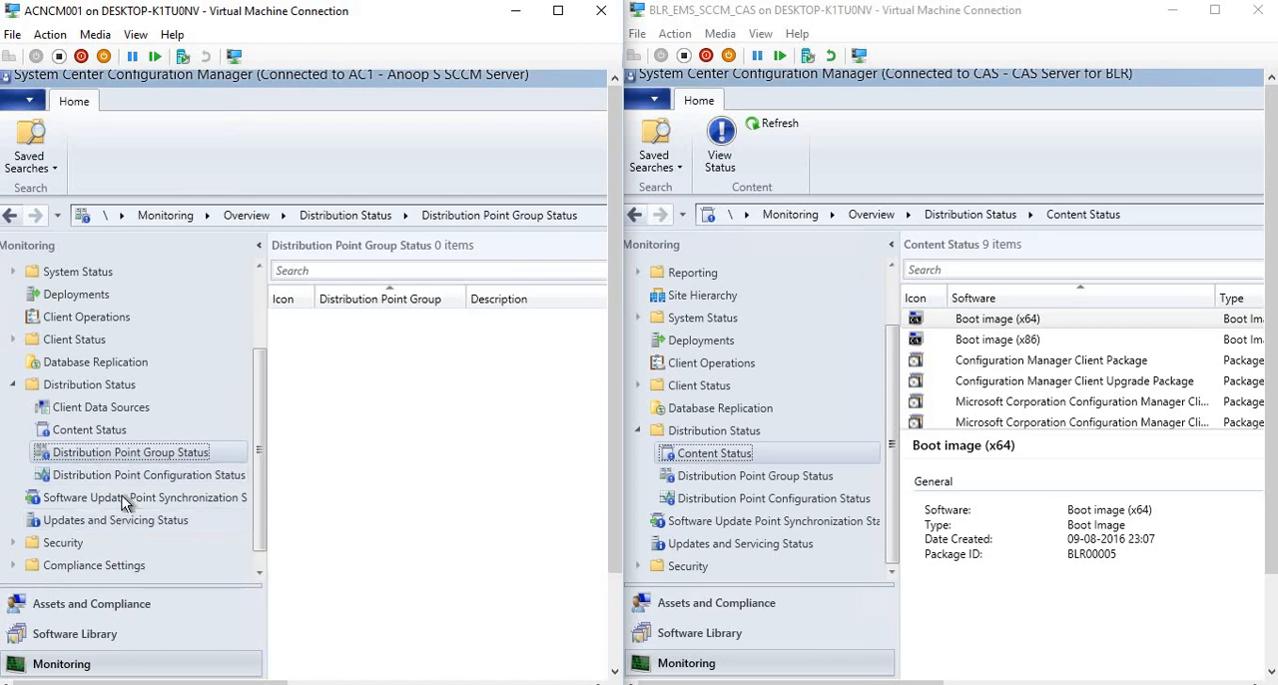
click(134, 477)
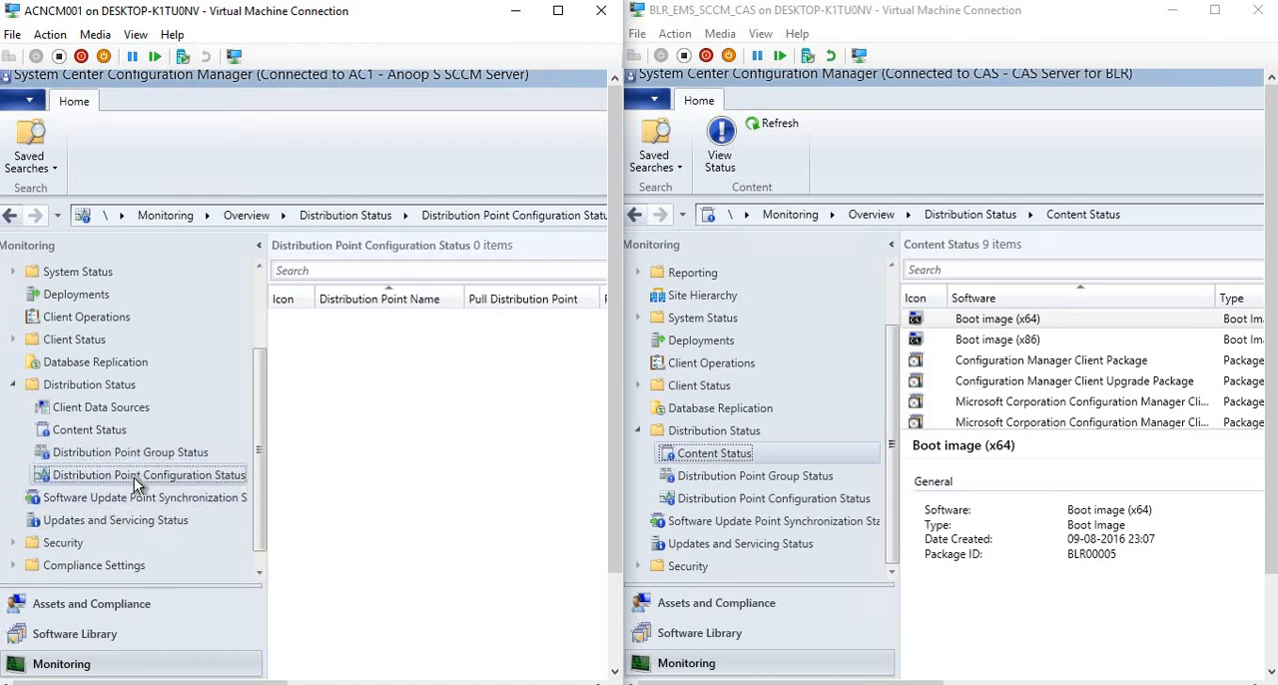
click(97, 409)
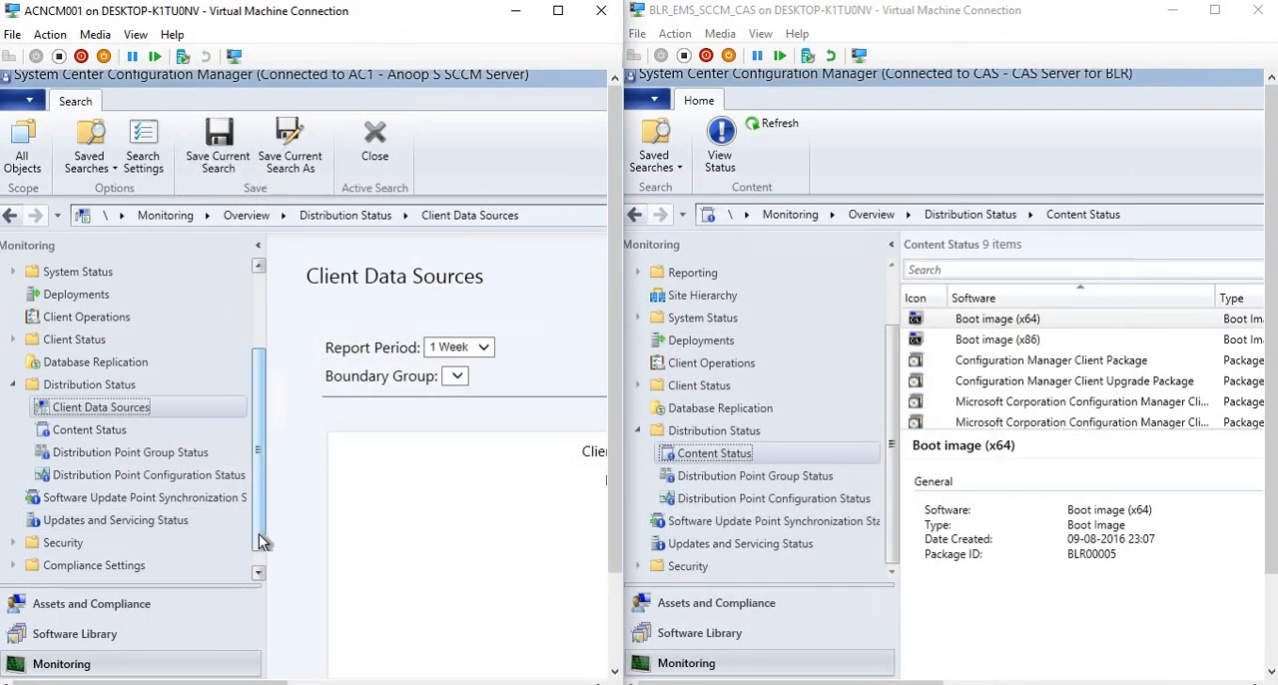
Open the Compliance Policies dashboard under Compliance Settings in the 1610 console and compare the remaining Monitoring nodes with the 1606 console.
click(258, 572)
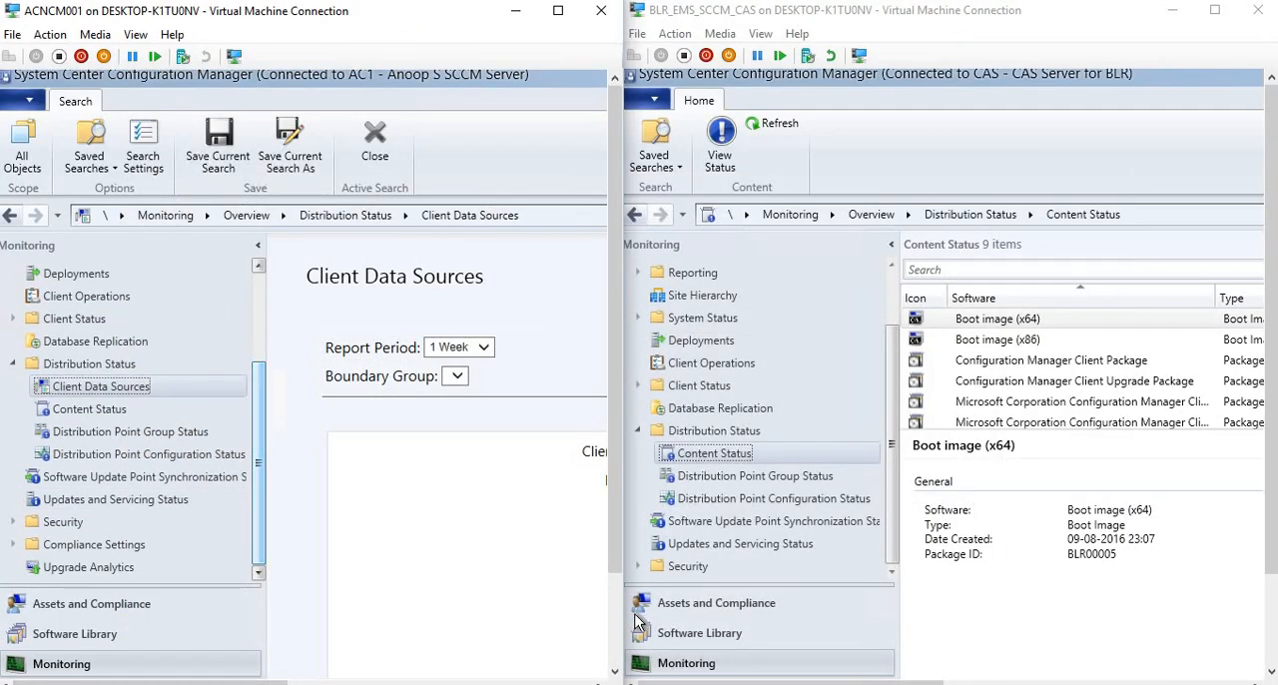
click(893, 571)
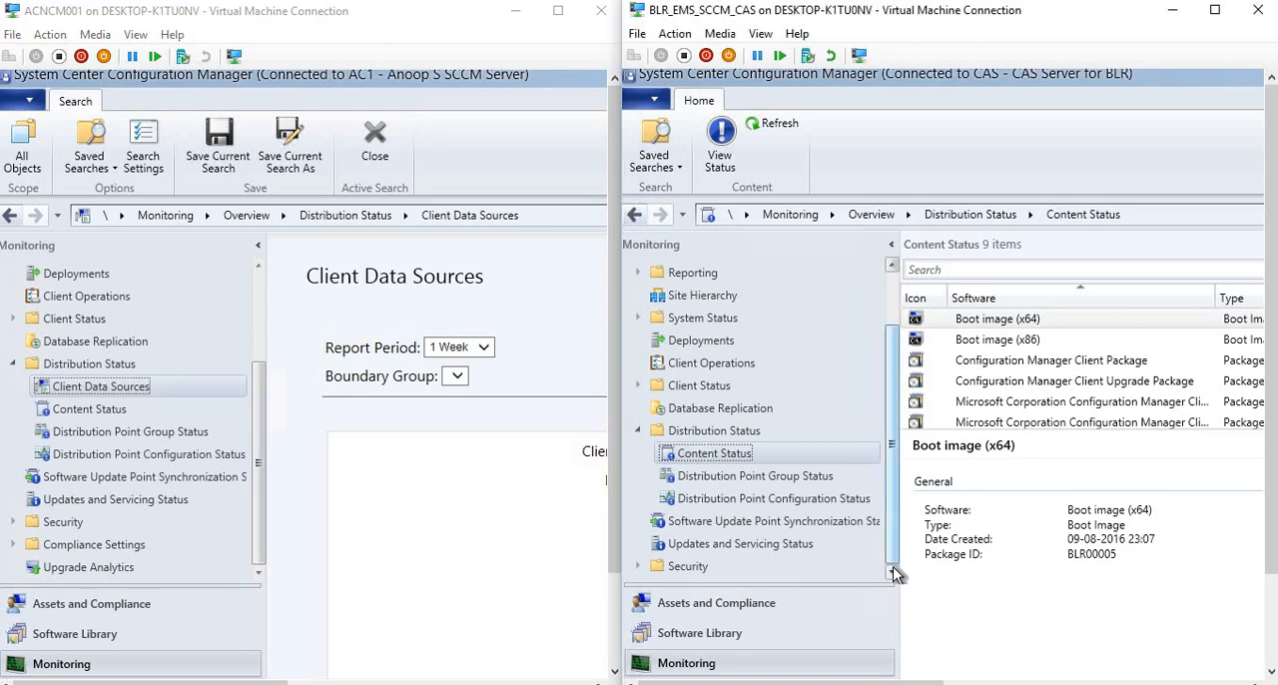
click(72, 565)
double_click(93, 544)
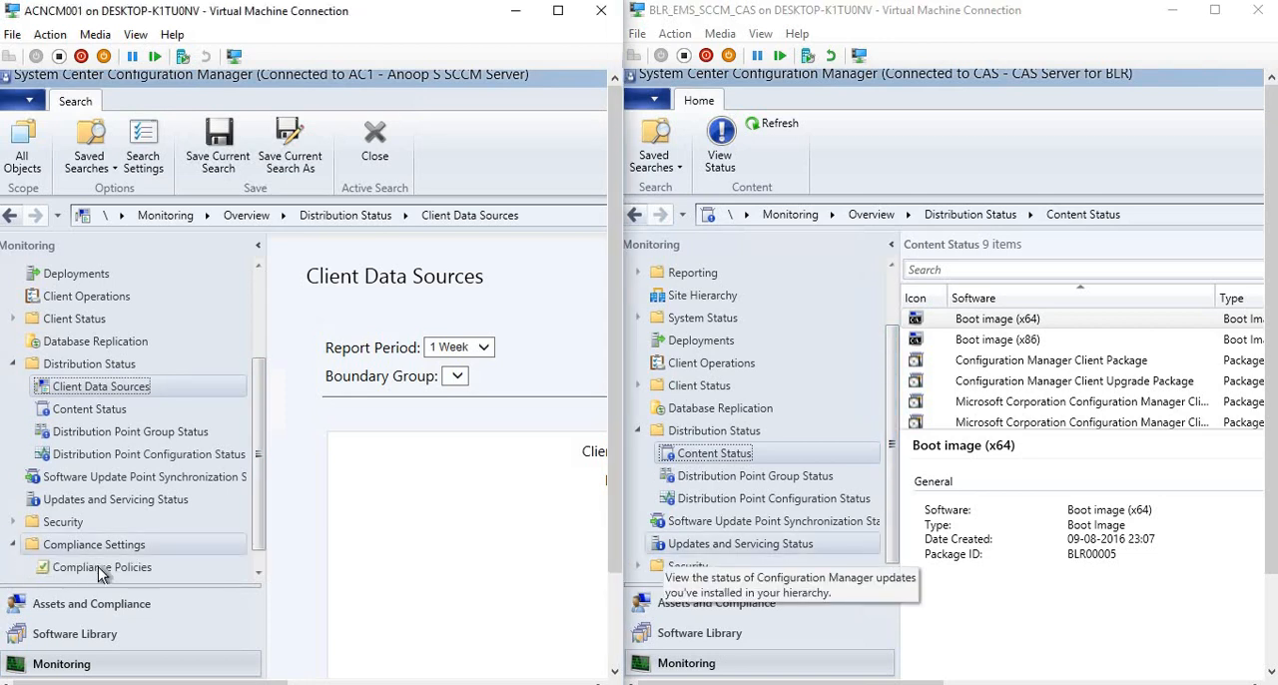
click(102, 567)
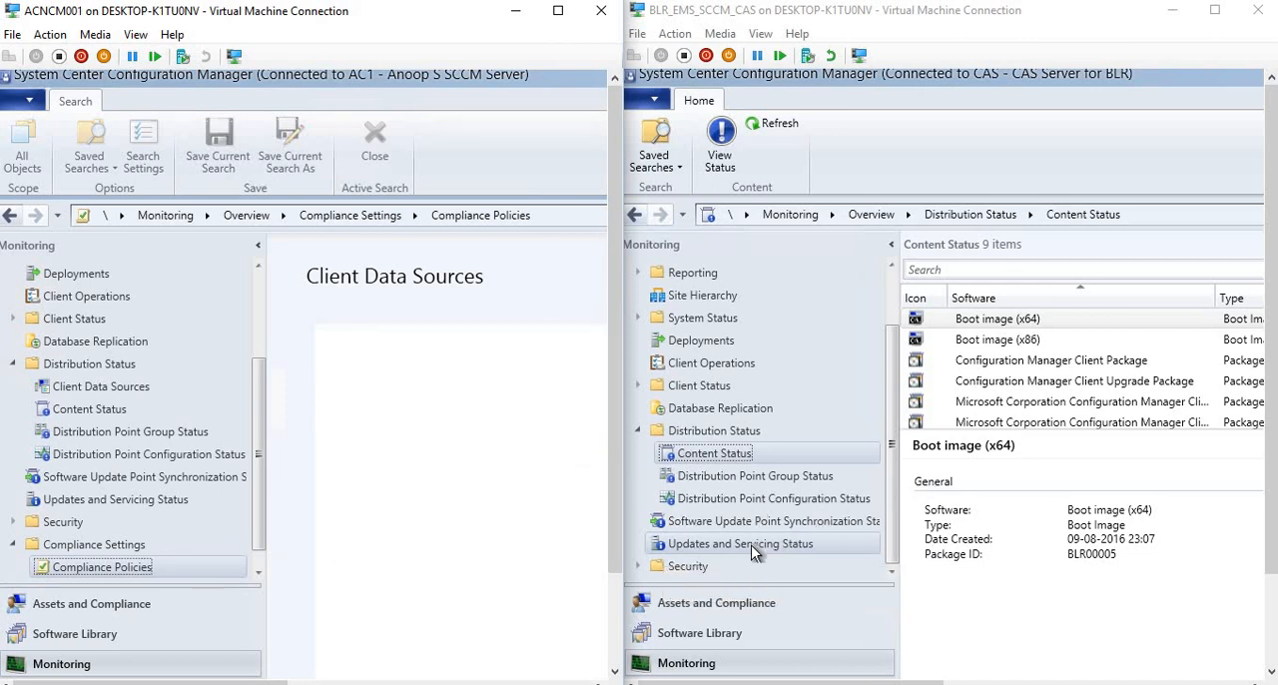
click(891, 543)
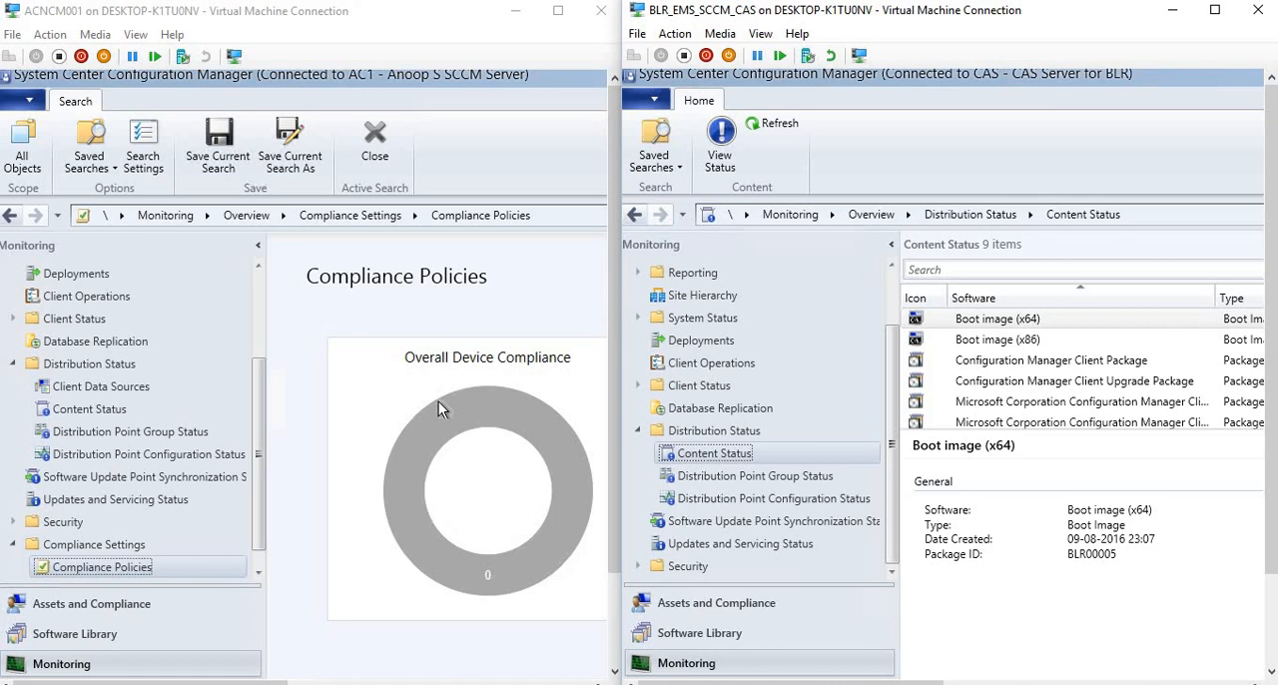
click(259, 524)
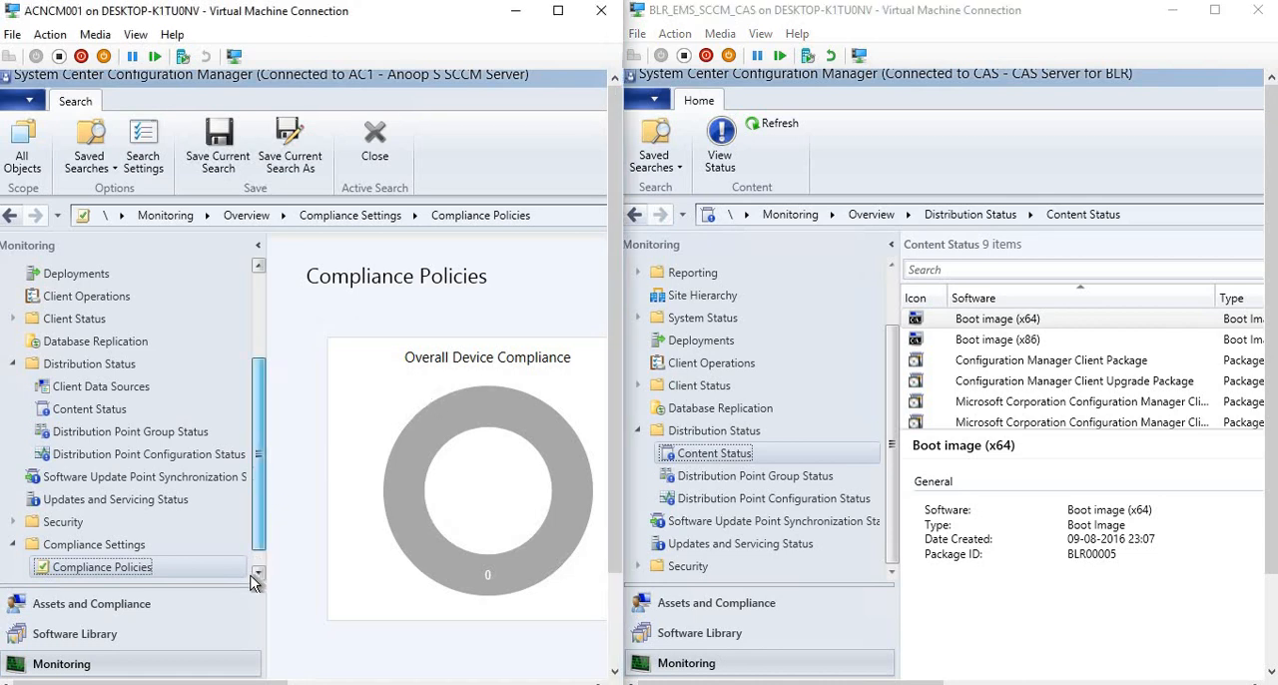
click(256, 575)
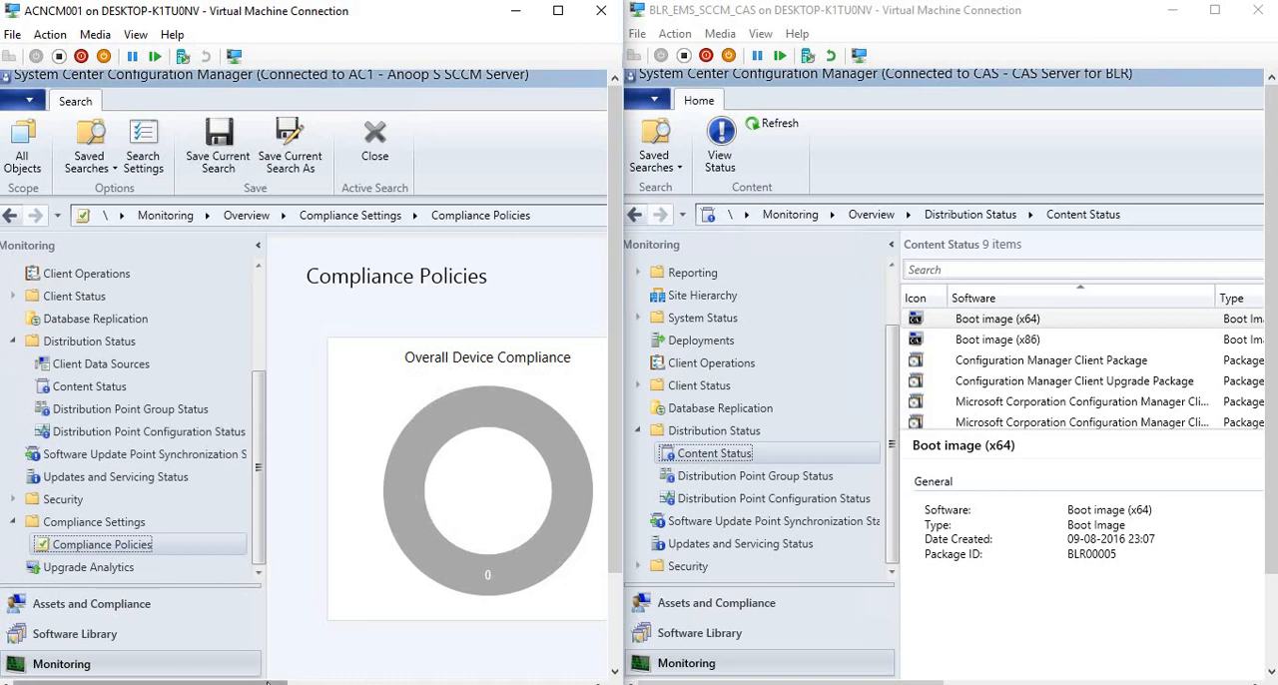
mouse_move(269, 682)
mouse_down()
mouse_move(504, 669)
mouse_move(267, 679)
mouse_up()
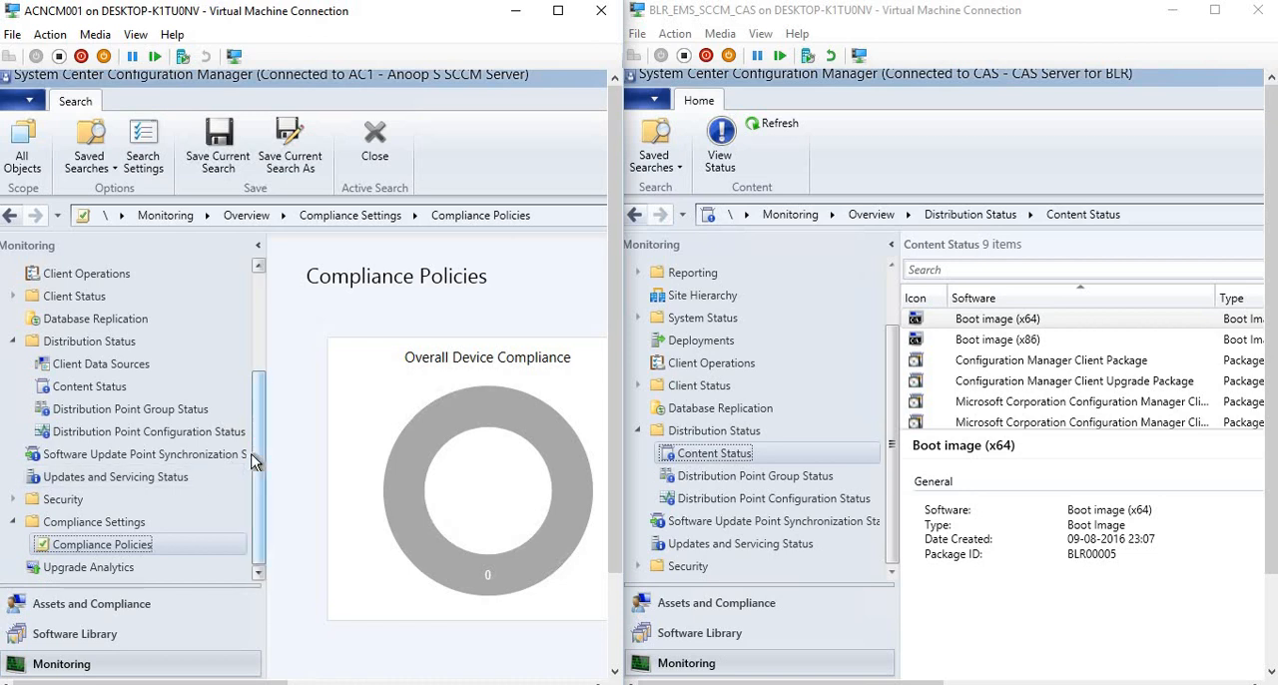
scroll(260, 315, up, 3)
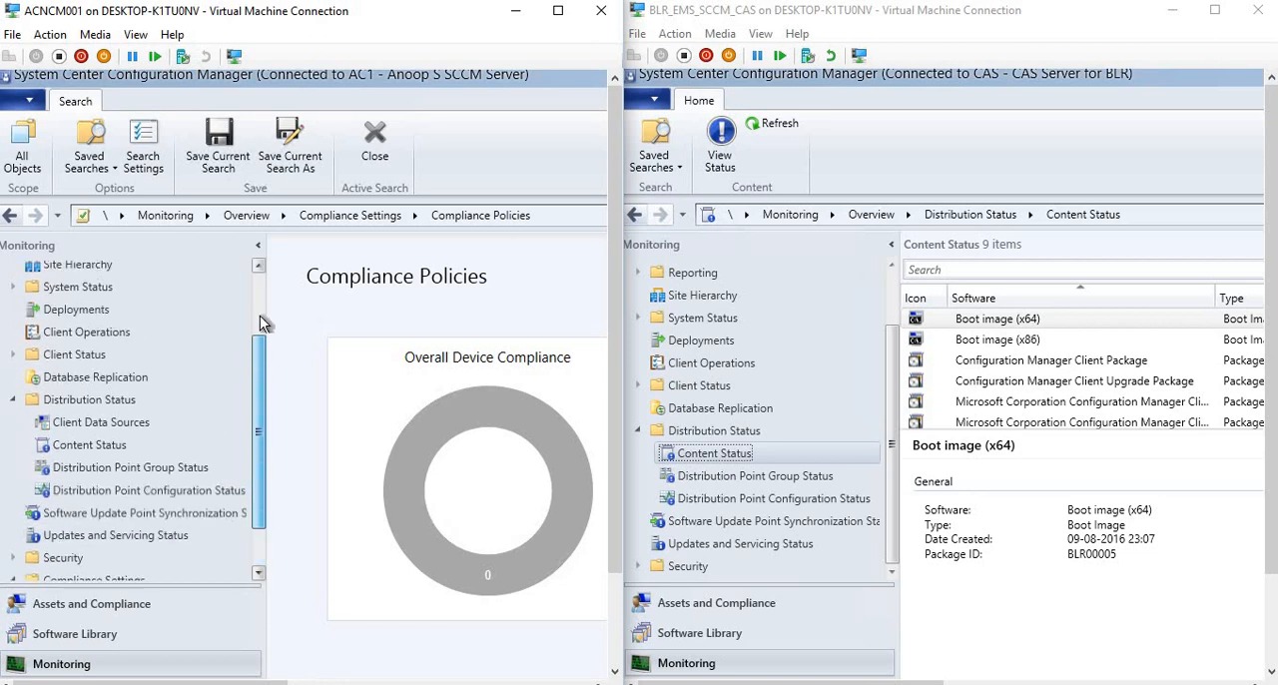
From Deployment Packages in the 1610 Software Library, open the content status of Software Update Package 1 and examine its completion statistics.
click(88, 635)
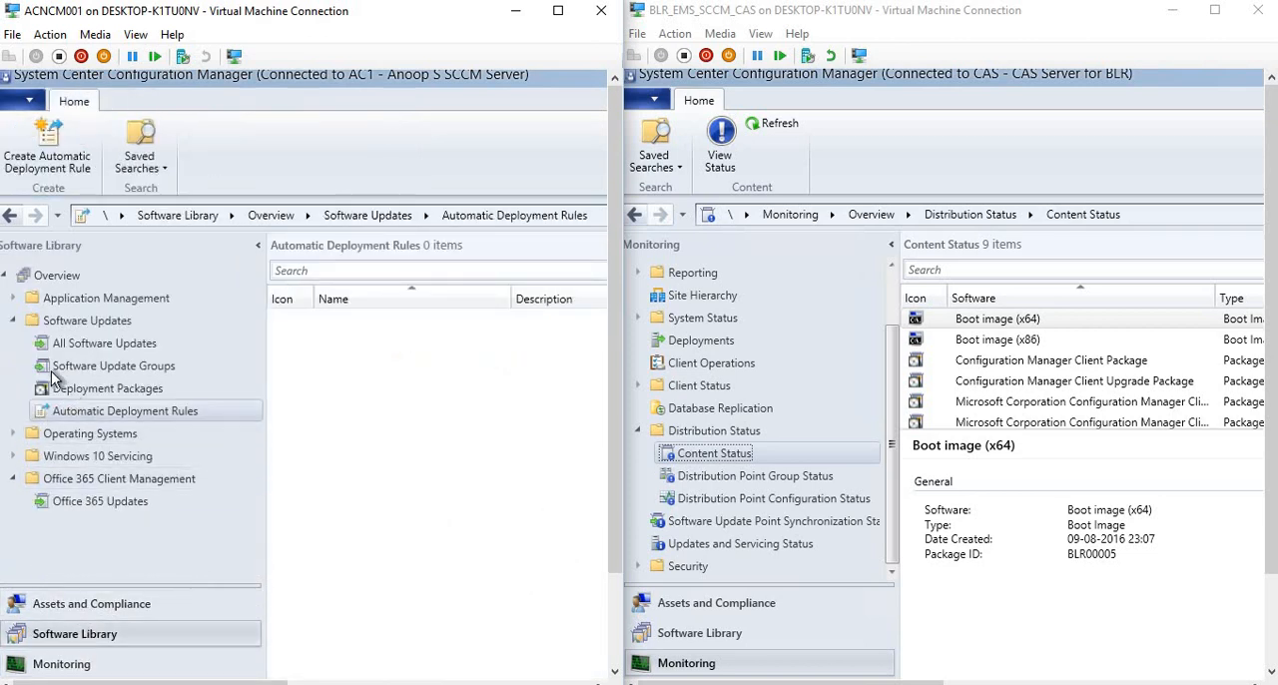
click(93, 389)
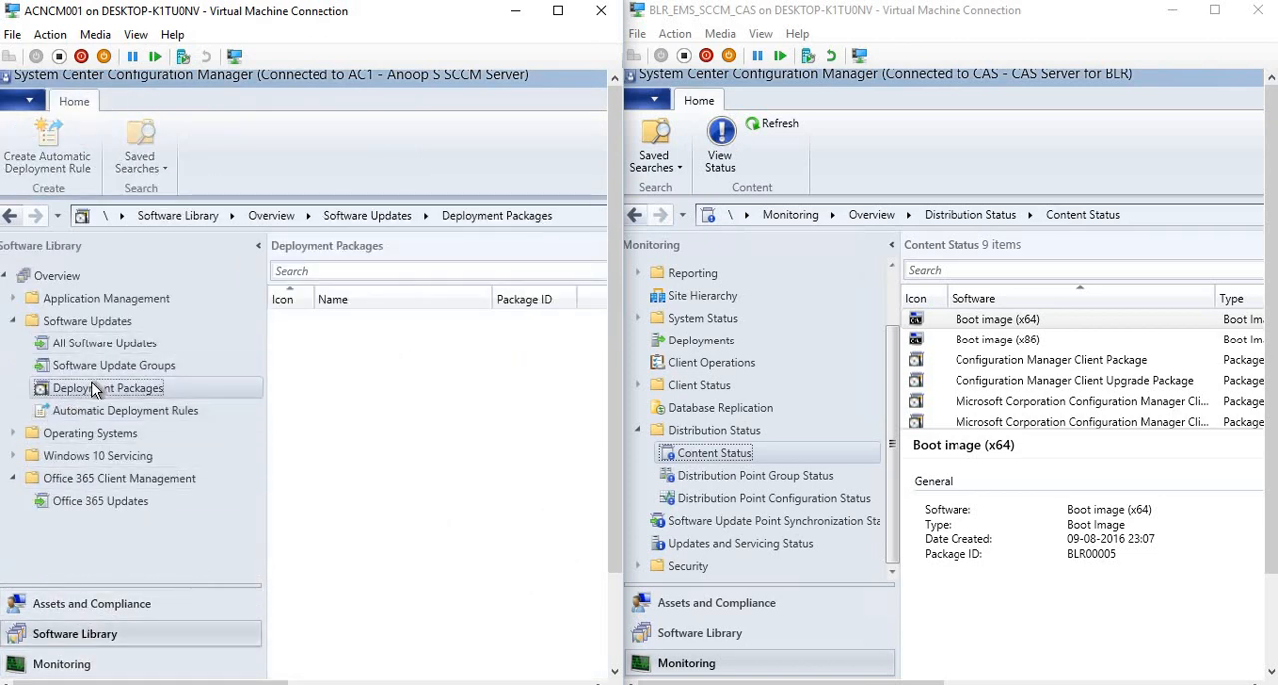
click(401, 318)
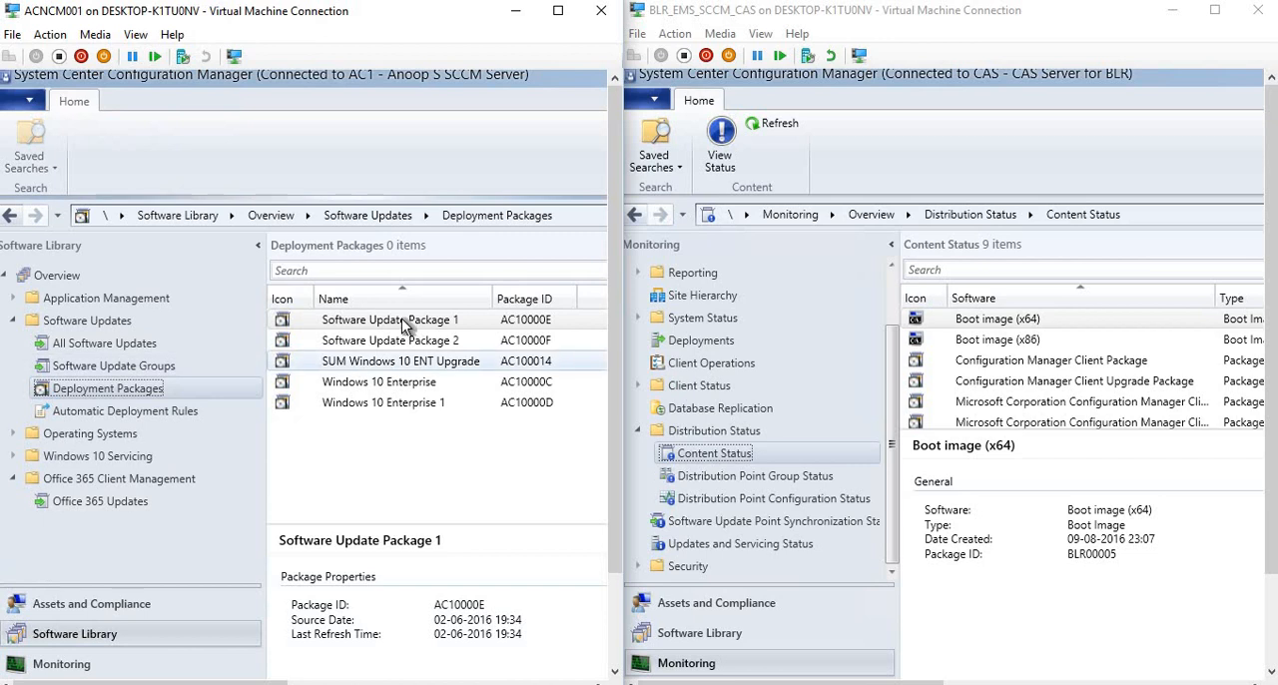
click(369, 384)
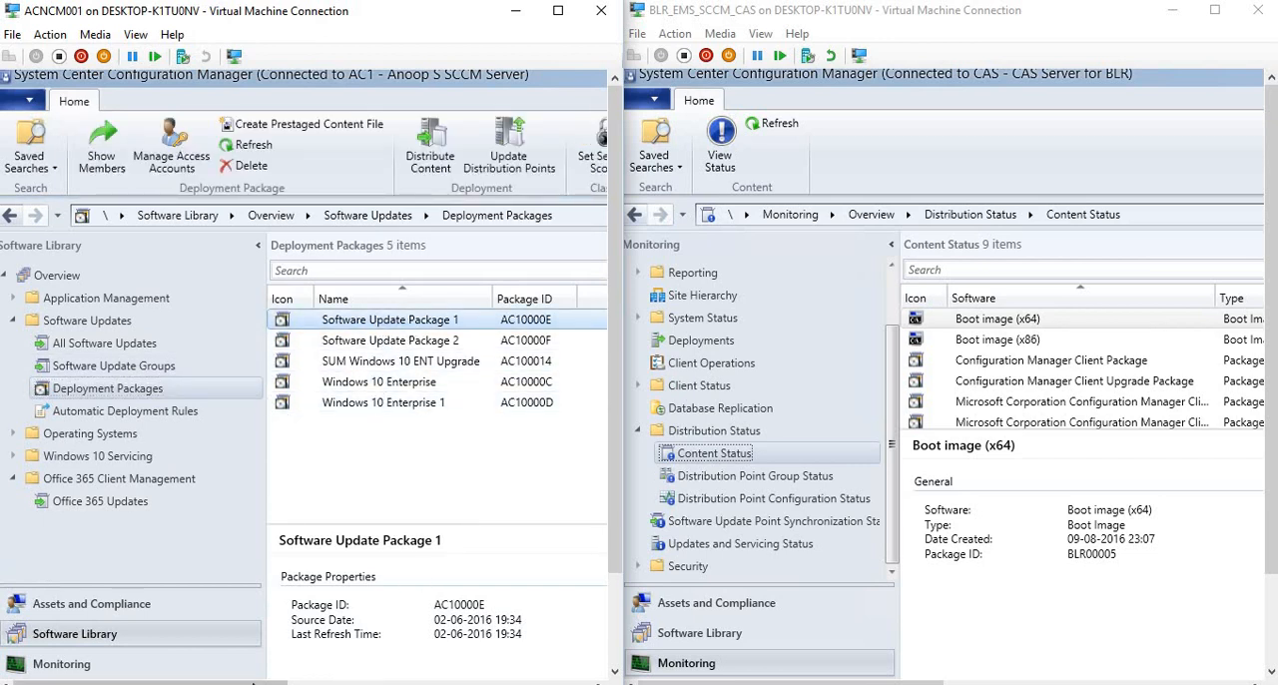
drag(205, 683, 474, 612)
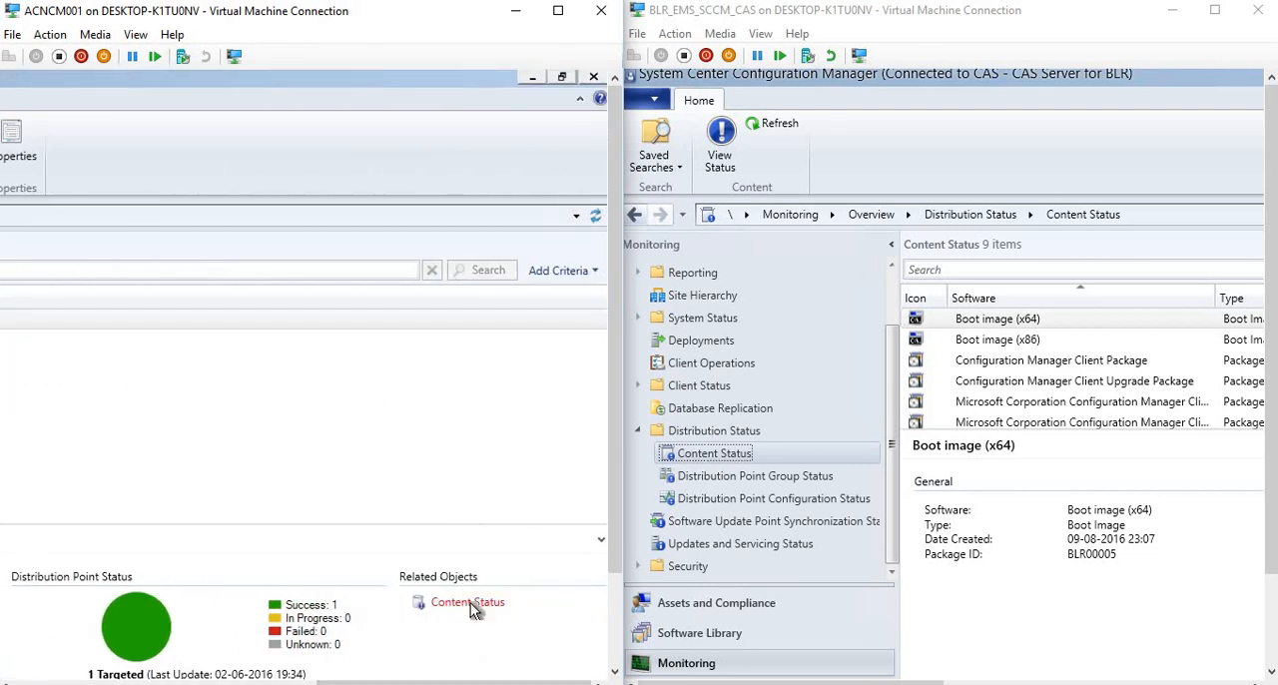
click(470, 603)
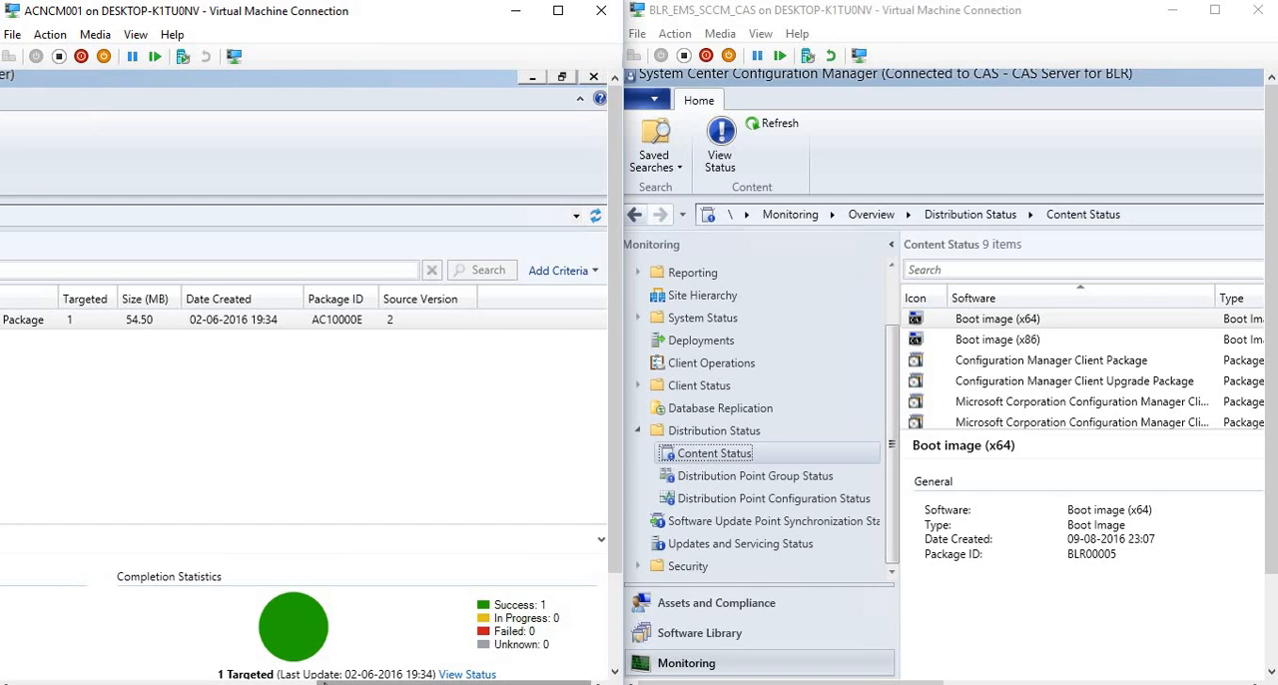
drag(145, 679, 2, 665)
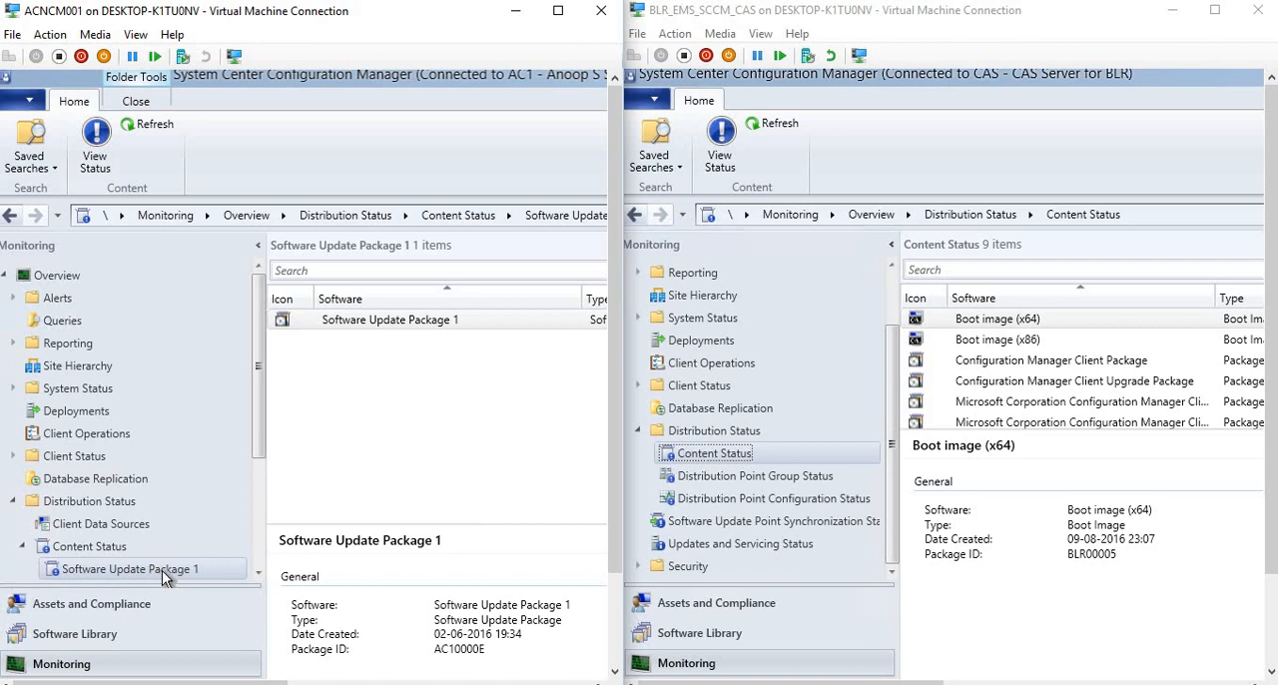
Open Deployment Packages under Software Updates in the 1606 console's Software Library and check for packages.
click(702, 637)
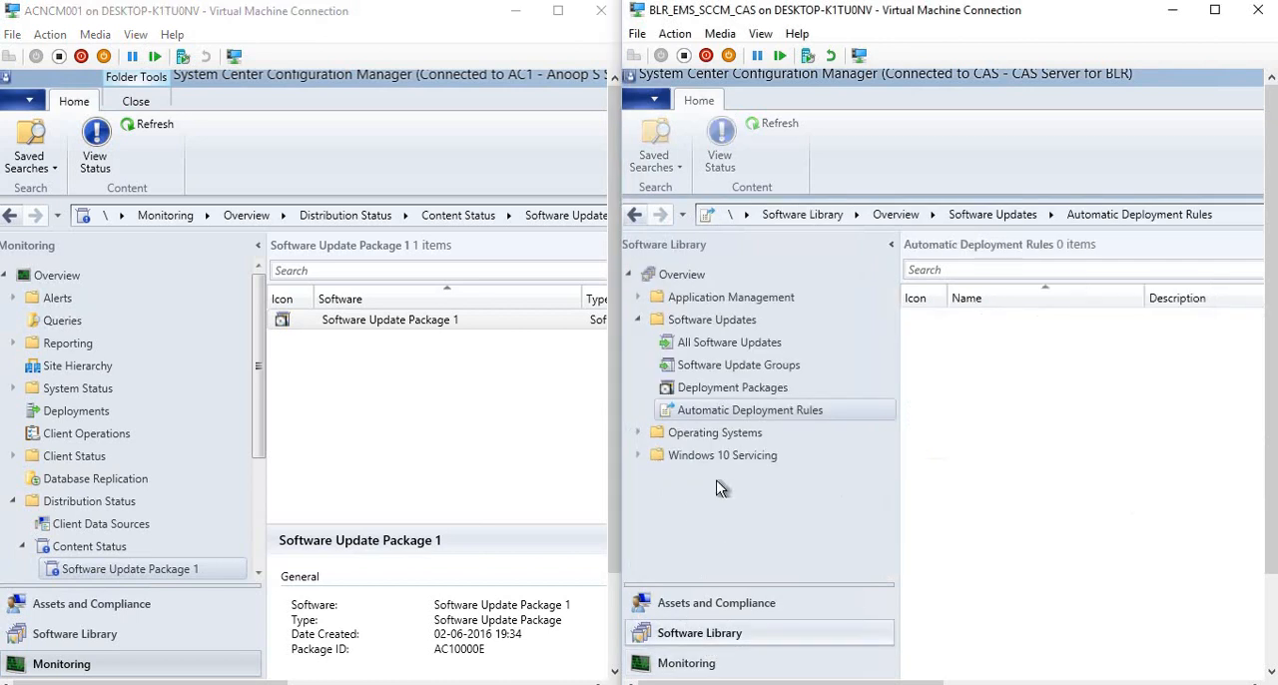
click(696, 387)
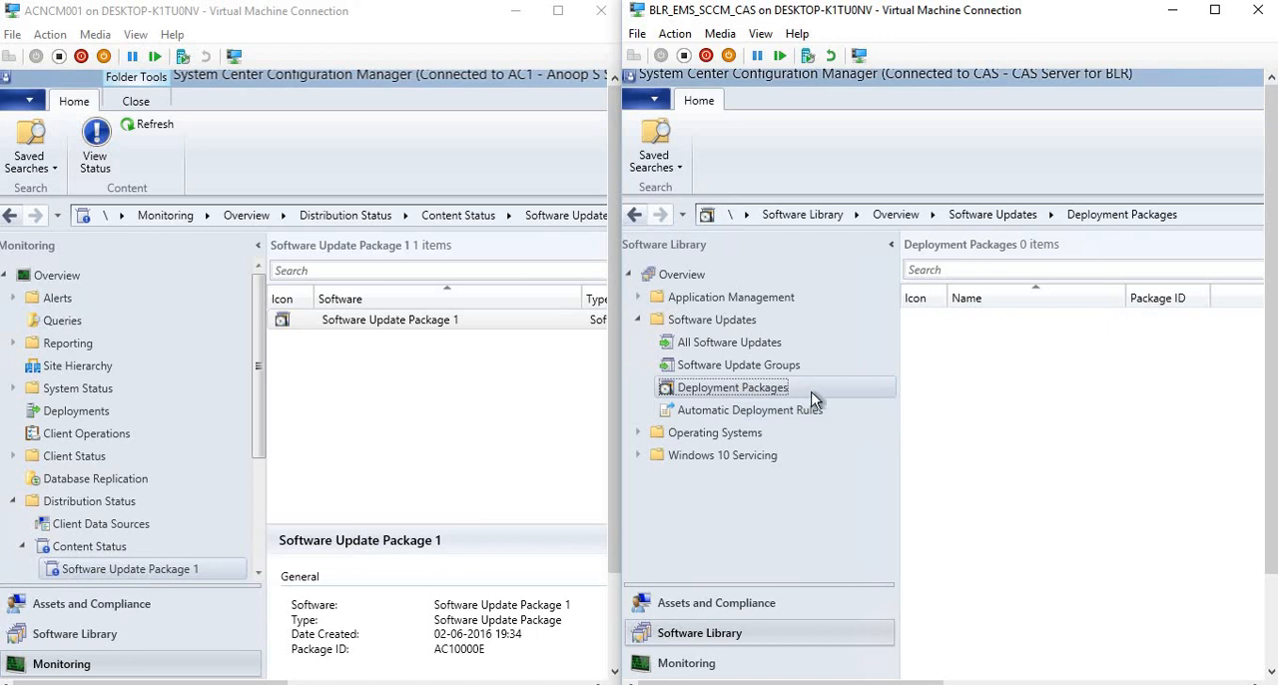
drag(1143, 661, 809, 660)
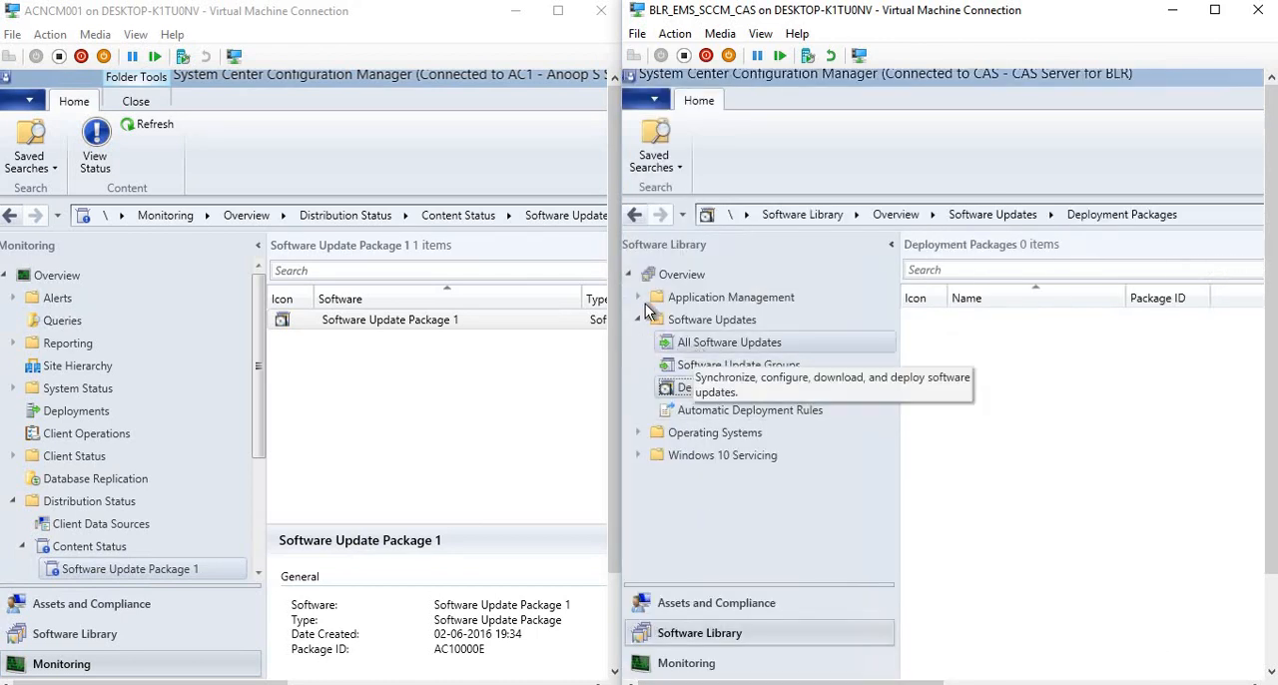
From Packages under Application Management in the 1606 console, open the content status of Configuration Manager Client Package and examine its completion statistics.
click(639, 298)
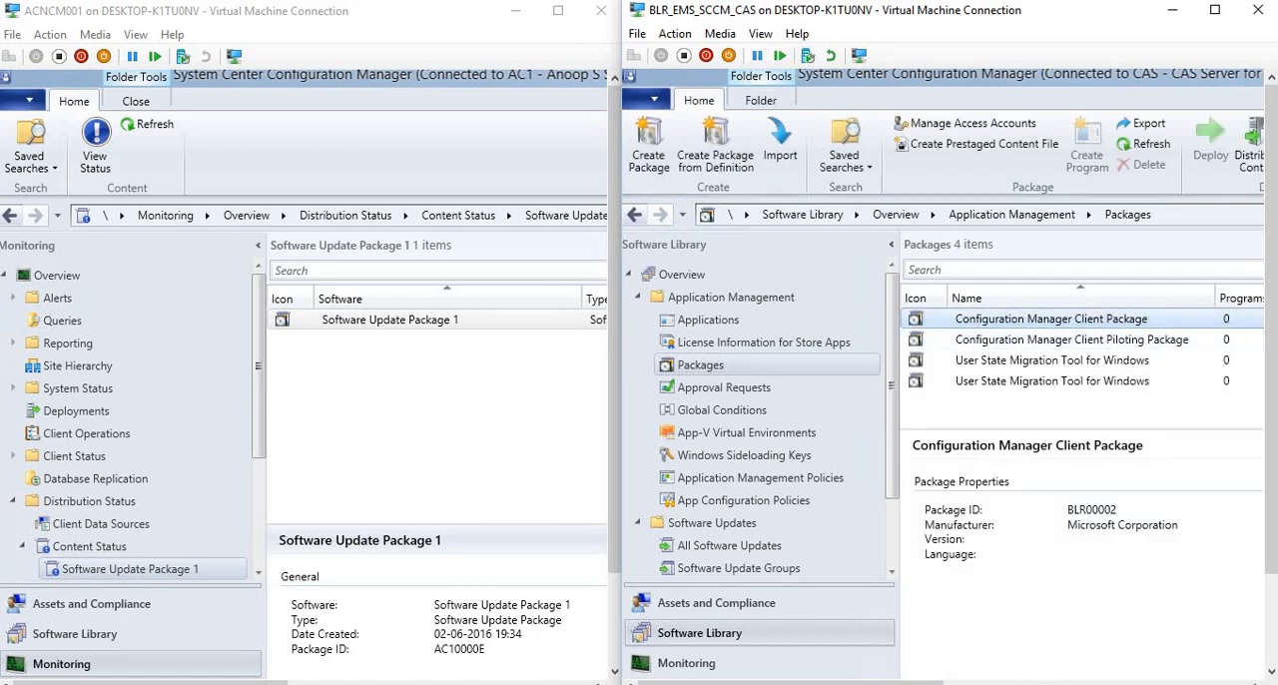
drag(911, 682, 1130, 679)
click(691, 341)
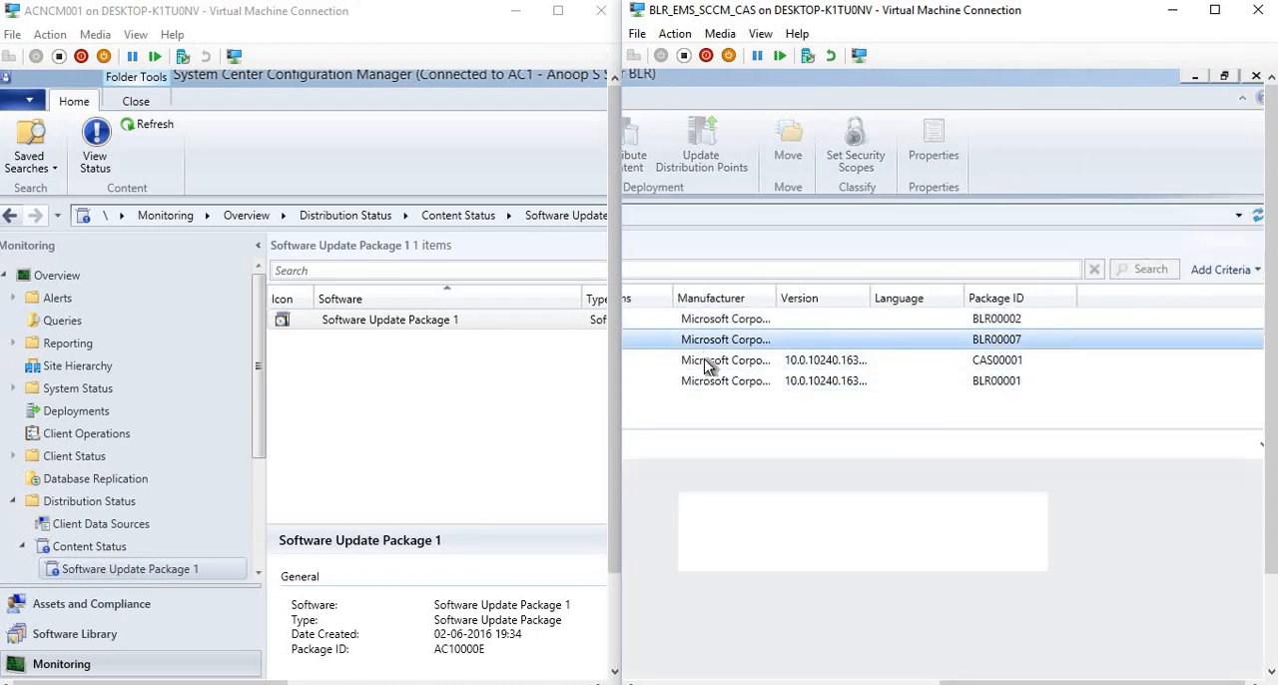
click(704, 361)
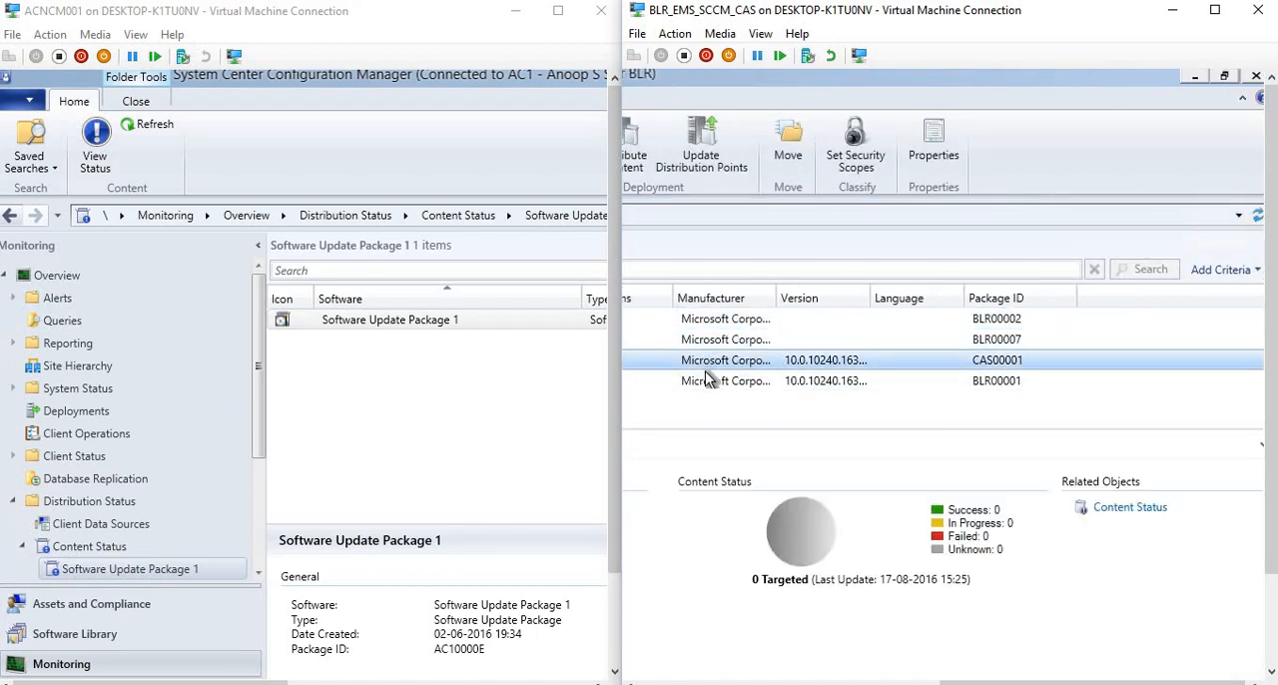
click(710, 382)
click(751, 318)
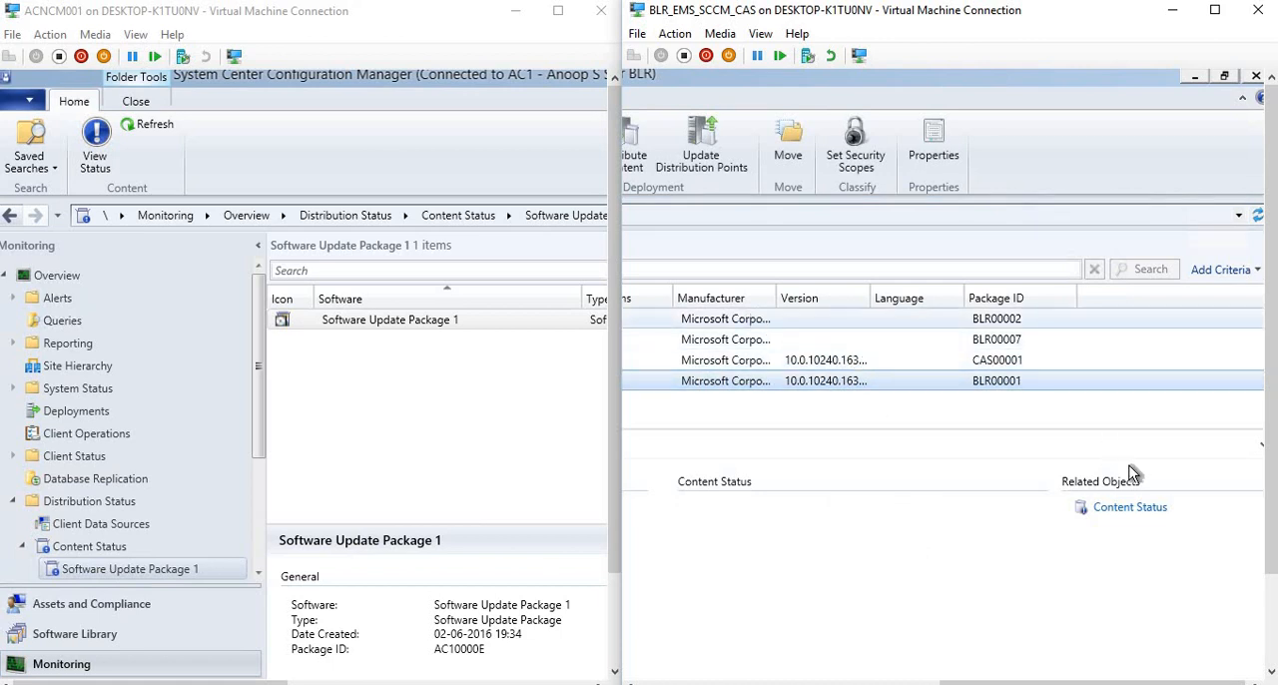
click(1126, 507)
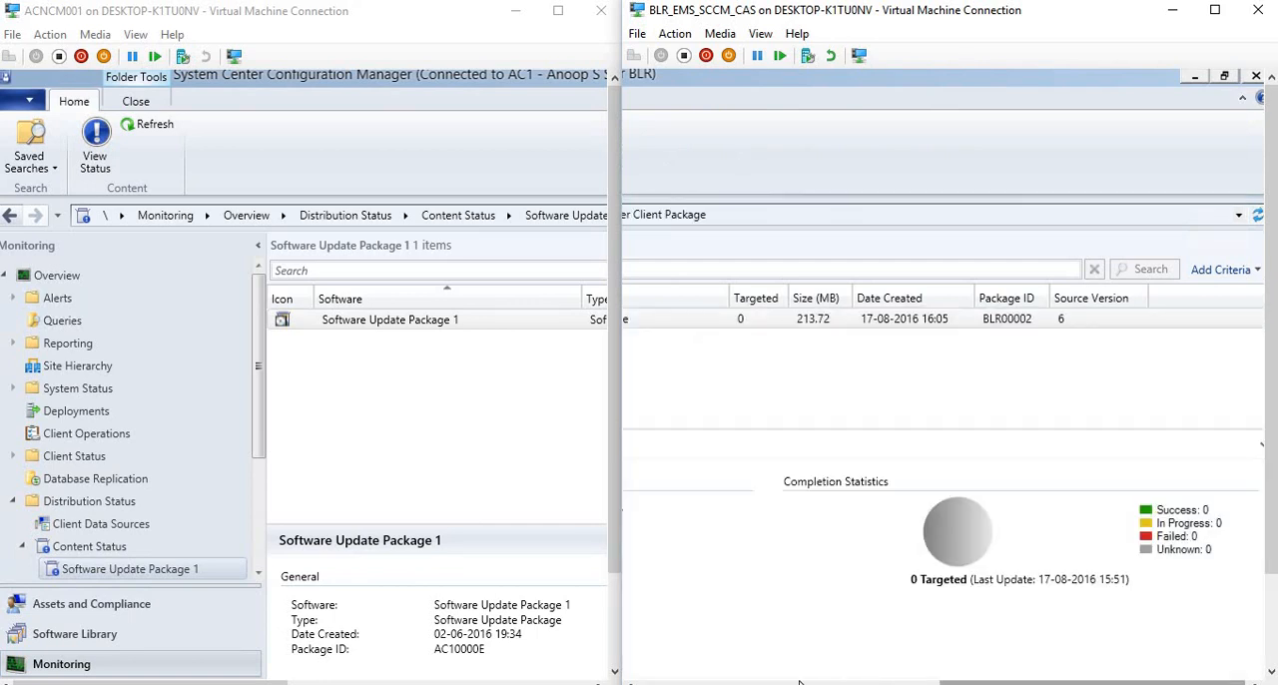
drag(938, 682, 631, 680)
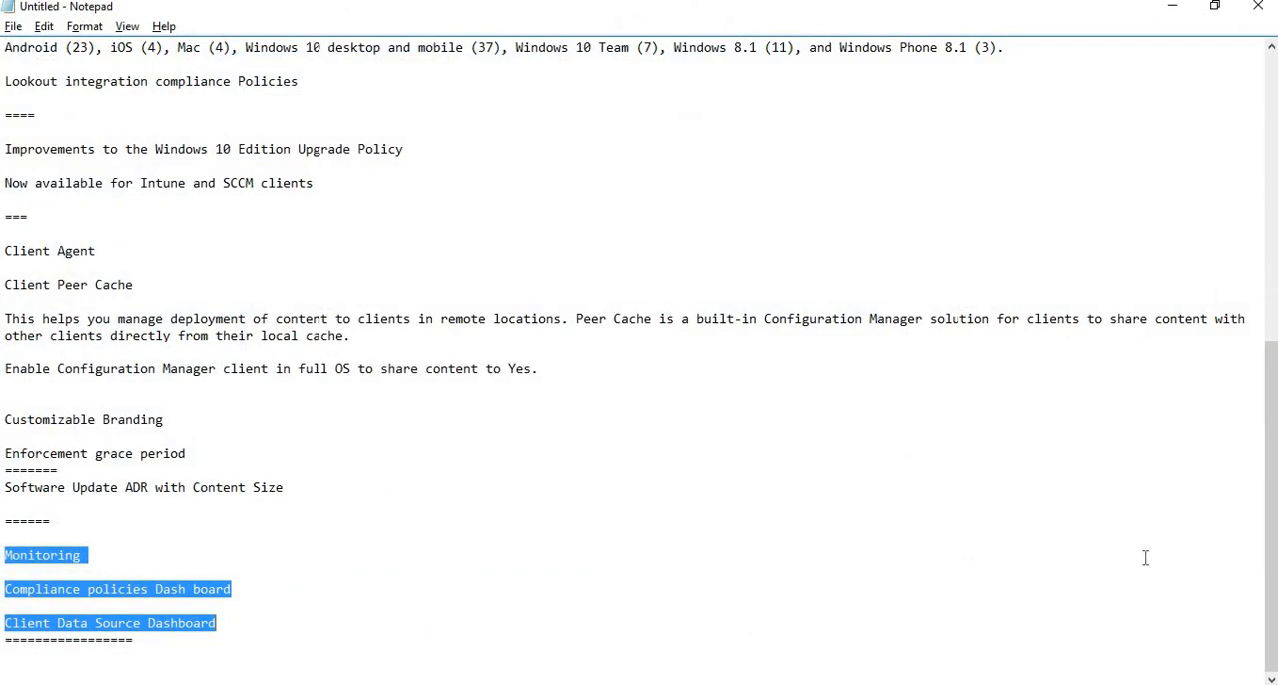
Put the notes away, show the 1610 console full screen and open Windows 10 Servicing in its Software Library.
click(1176, 10)
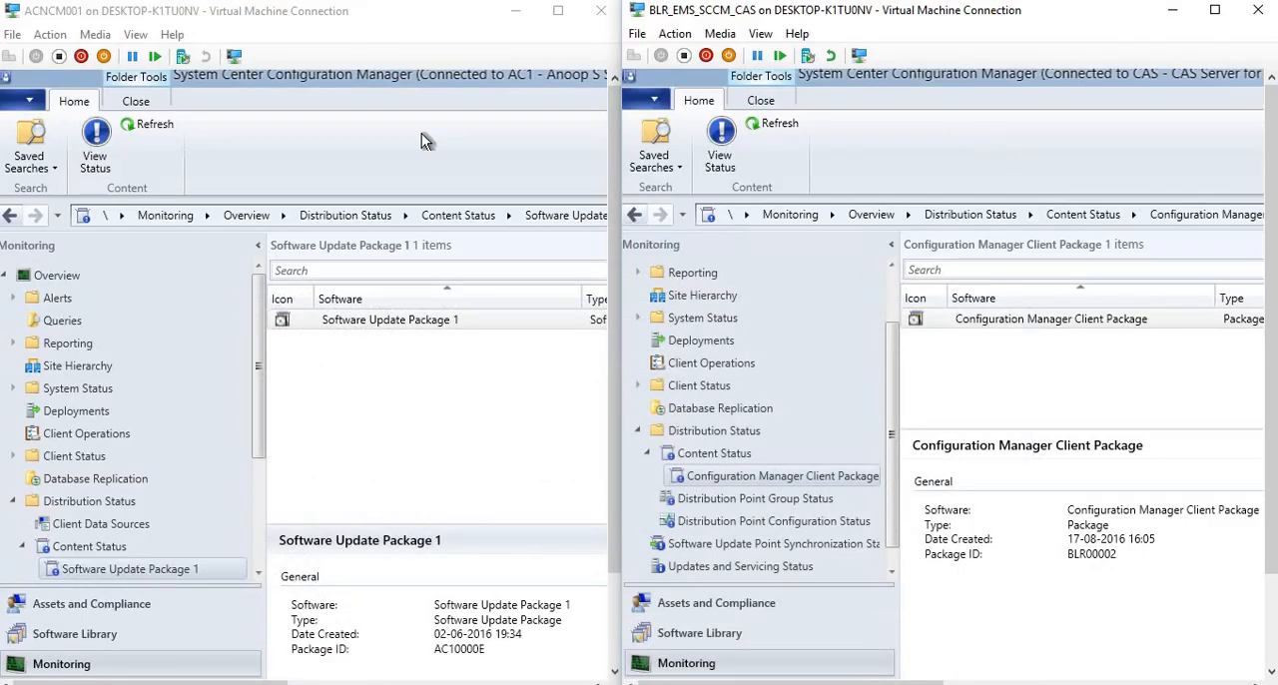
click(361, 146)
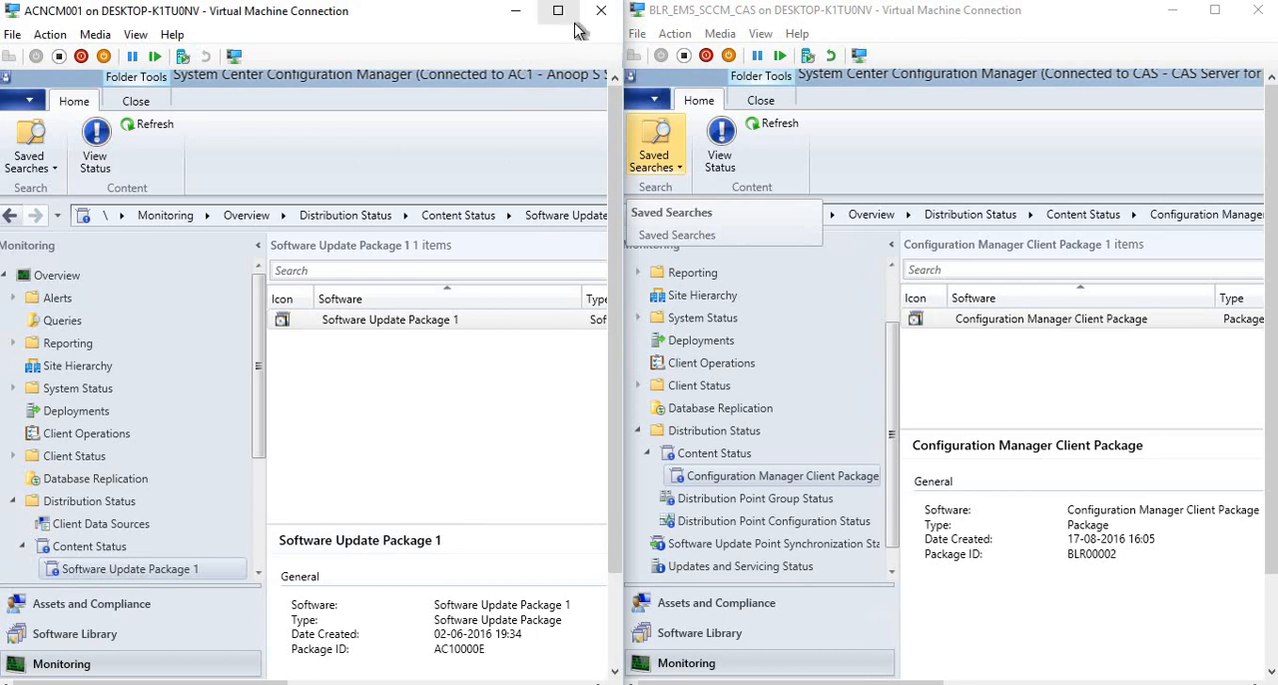
click(558, 11)
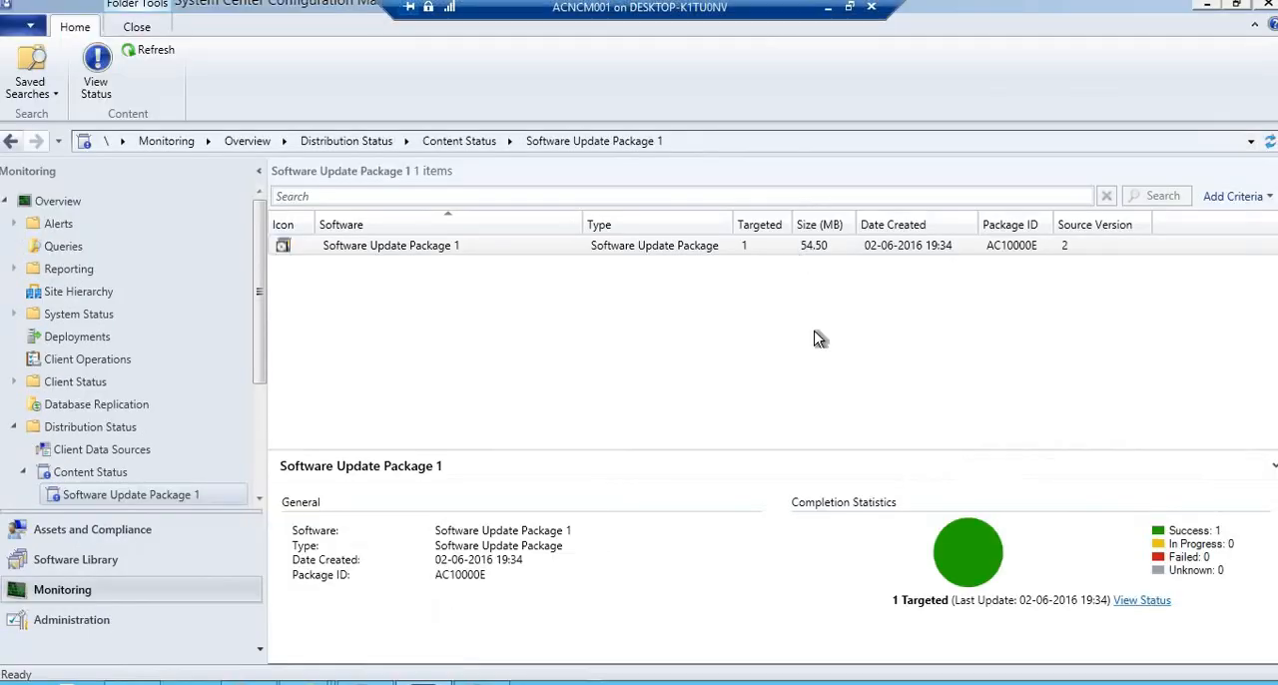
click(97, 561)
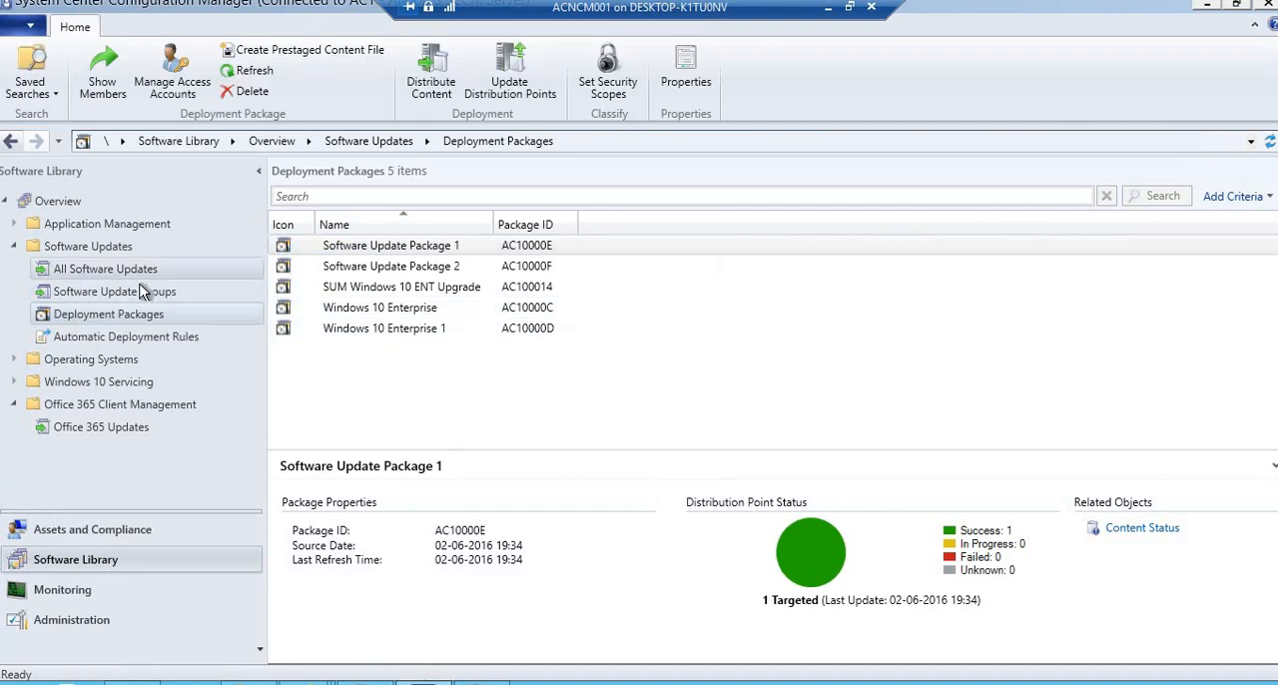
click(62, 387)
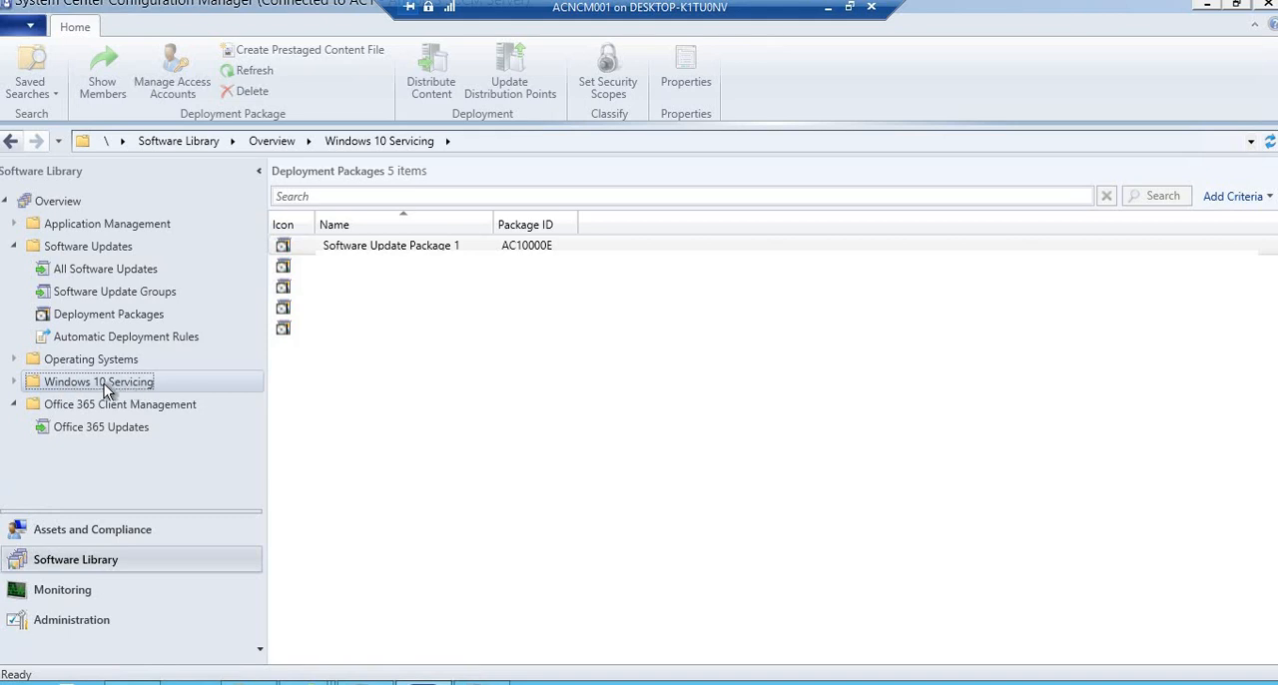